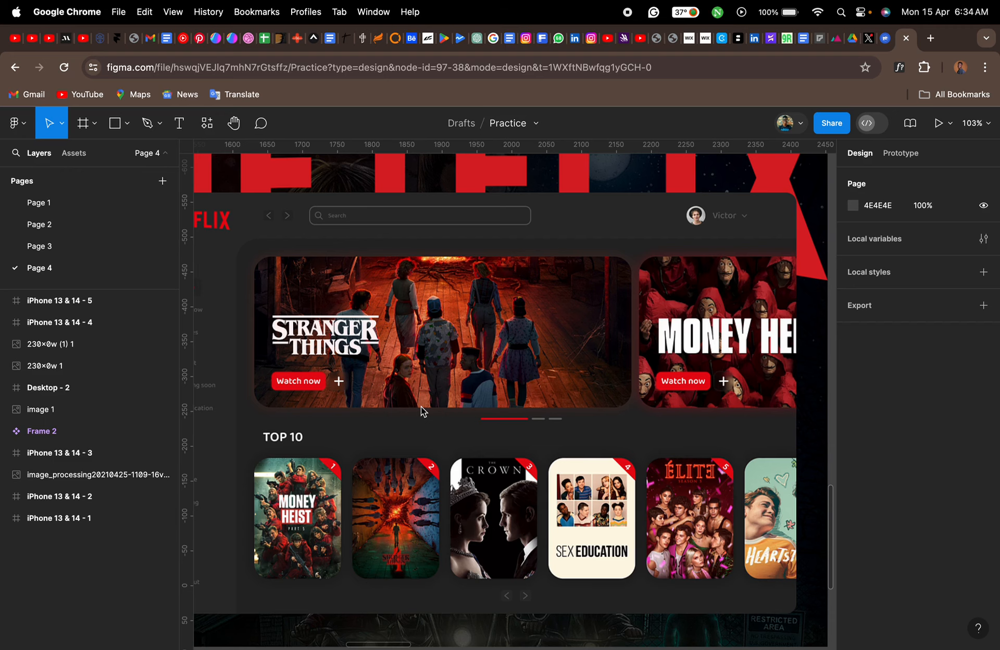
- Examine the Netflix dashboard reference image, including its sidebar, featured banners and Top 10 poster row
scroll(422, 411, down, 3)
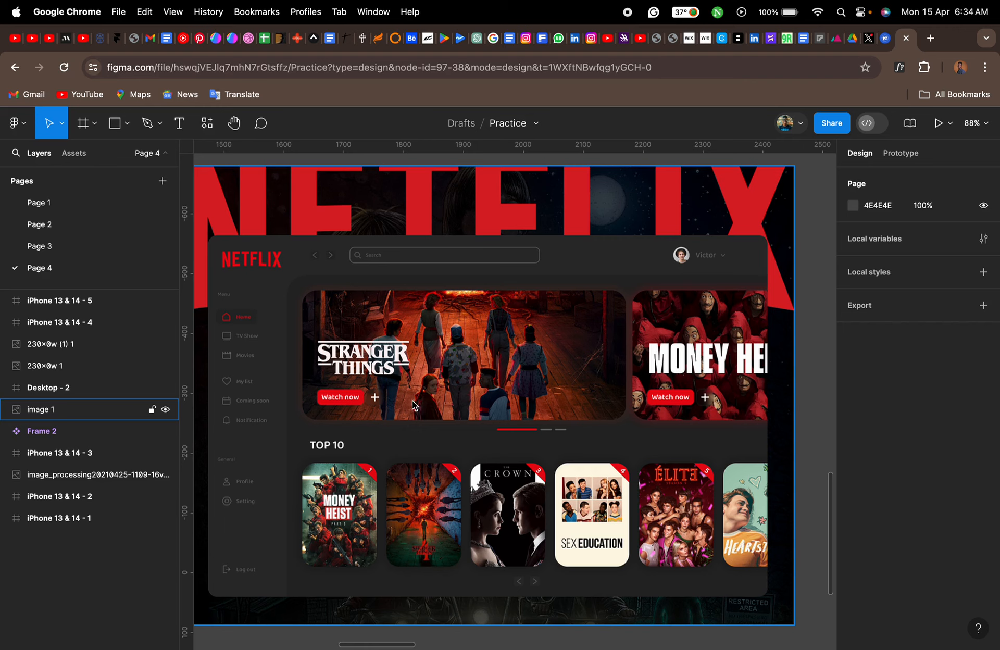
scroll(446, 501, down, 5)
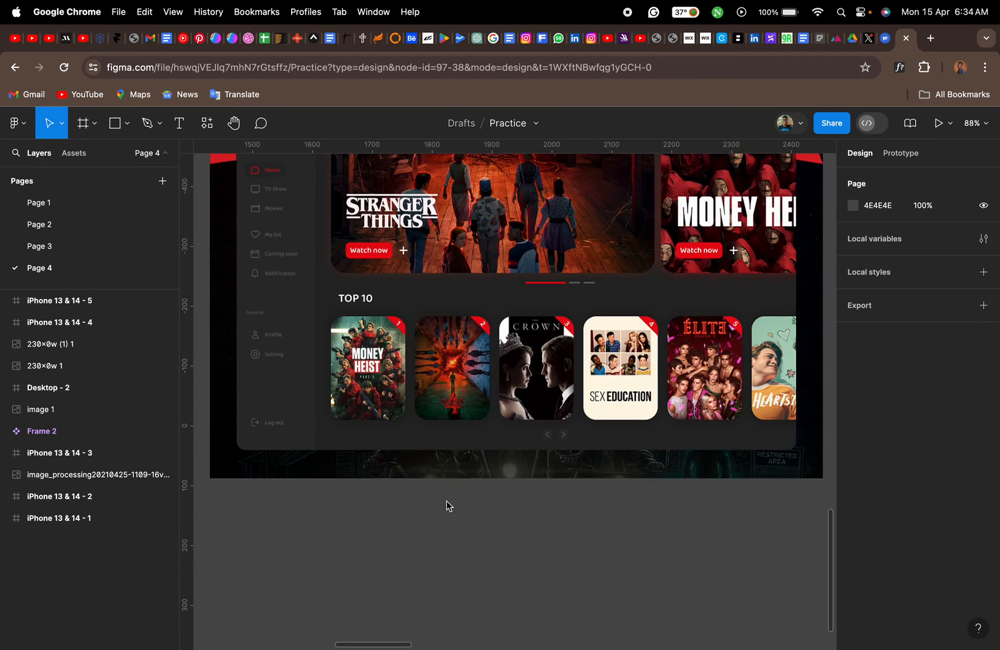
scroll(446, 501, up, 5)
scroll(458, 469, down, 1)
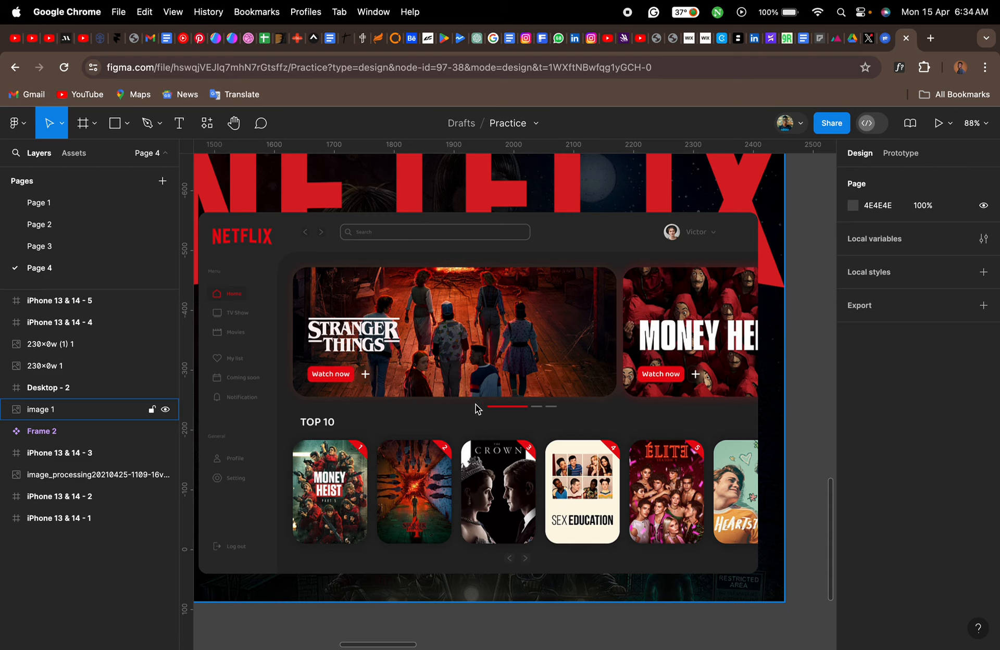
scroll(474, 407, down, 5)
scroll(475, 408, right, 5)
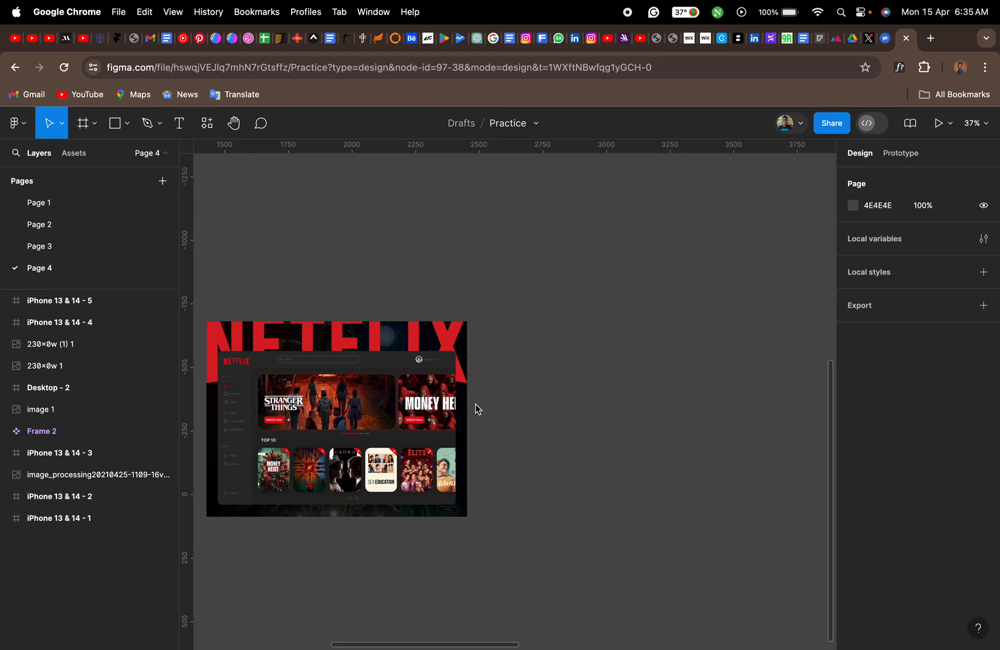
scroll(336, 488, up, 10)
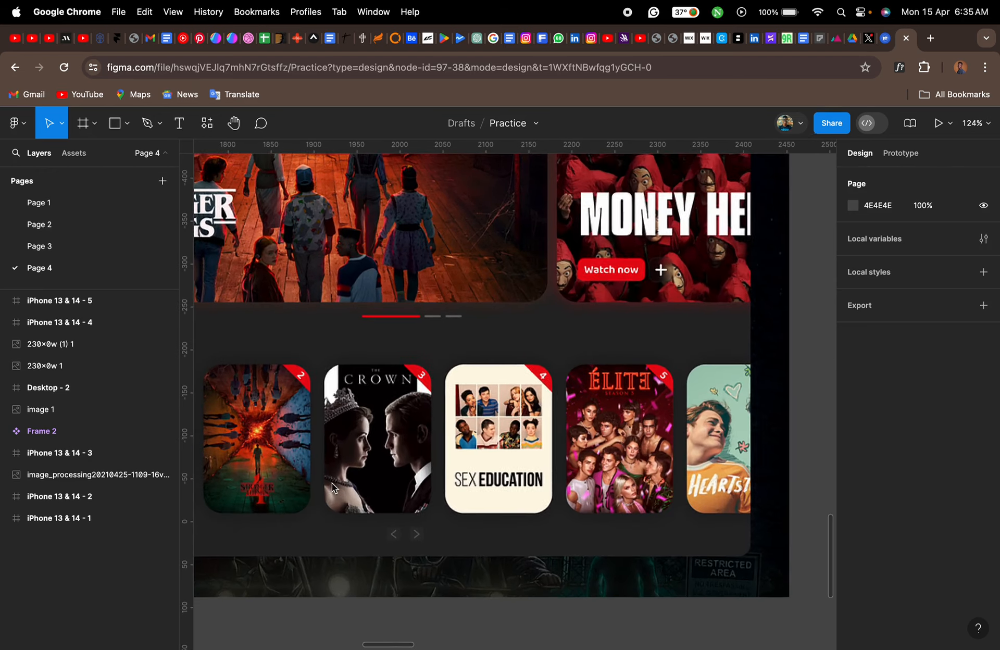
scroll(362, 477, left, 5)
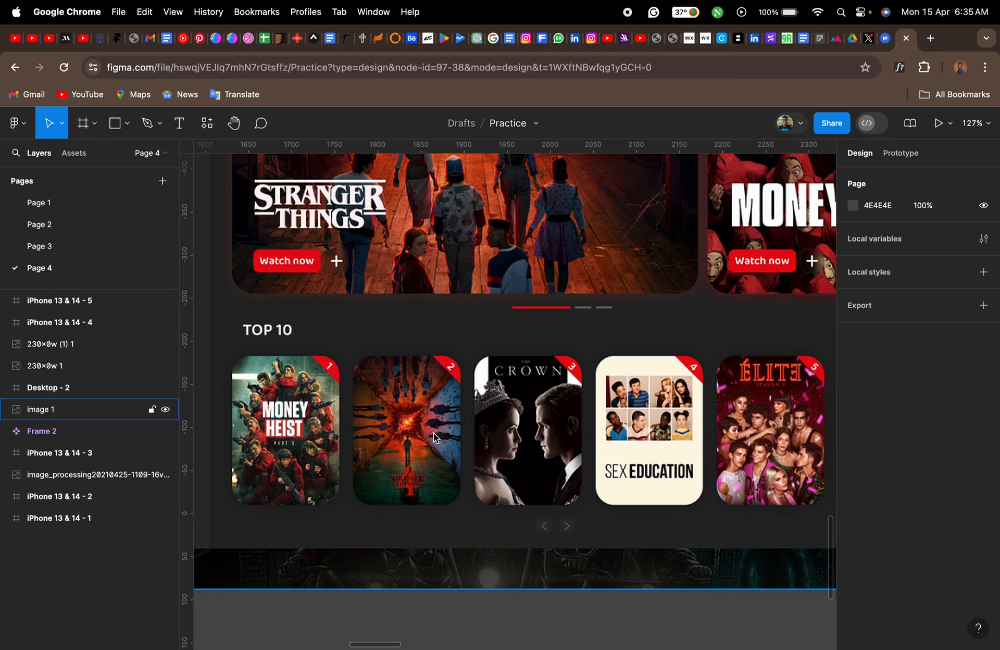
scroll(434, 437, down, 5)
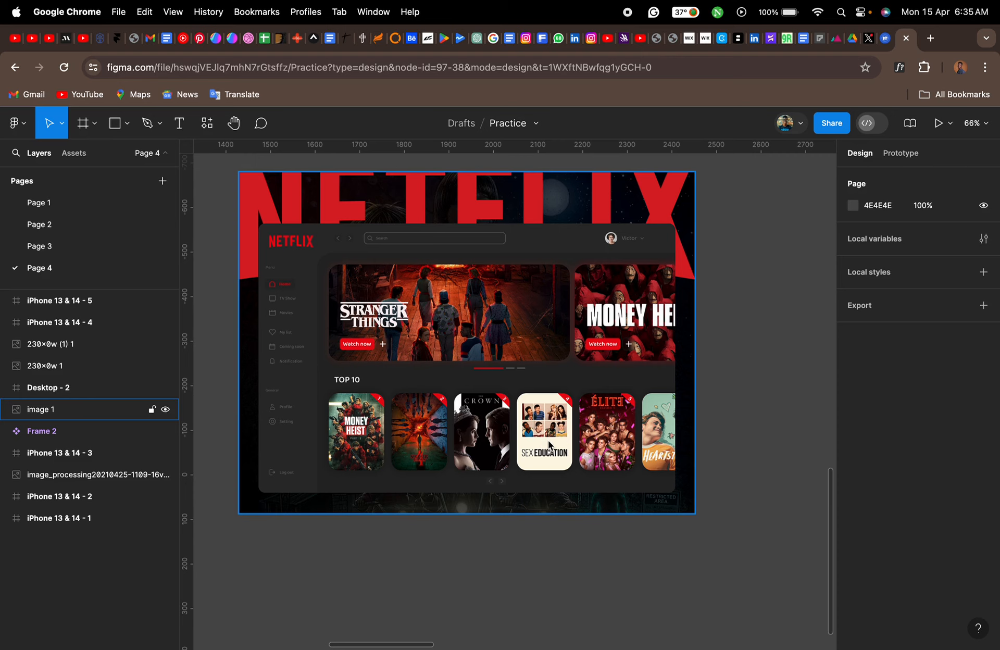
scroll(550, 444, up, 3)
scroll(550, 444, right, 2)
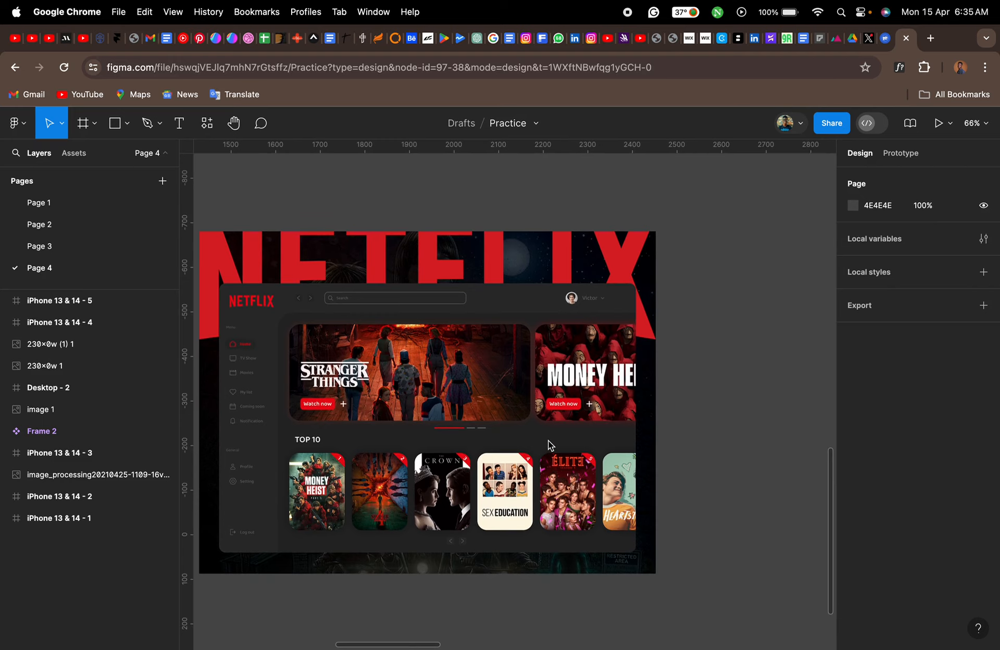
- Add a 1440 × 1024 Desktop frame beside the Netflix reference image and move it level with the image's top edge
scroll(549, 441, right, 10)
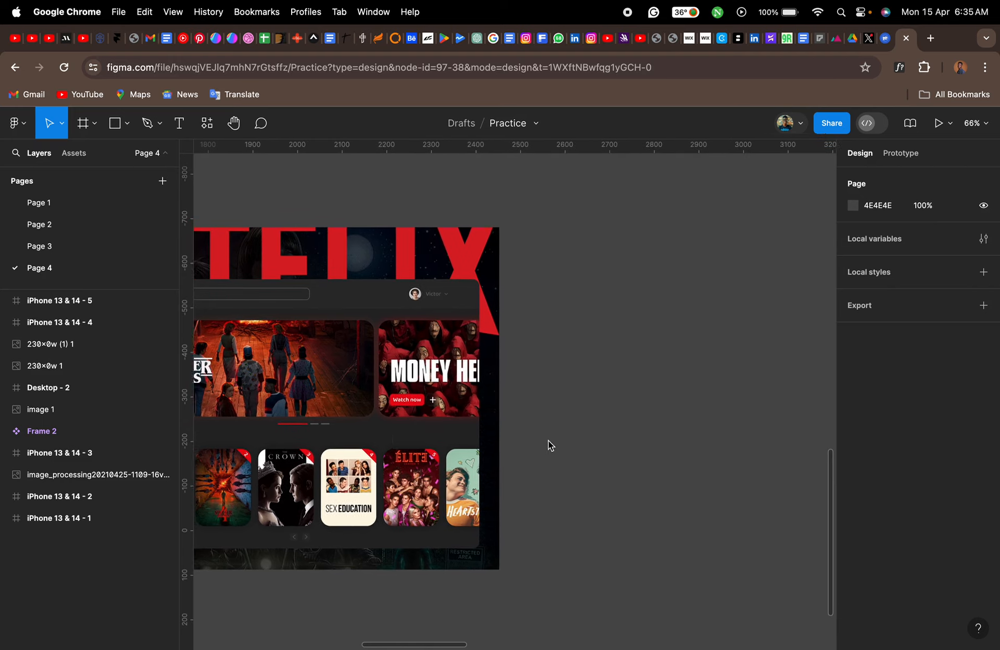
scroll(548, 441, right, 3)
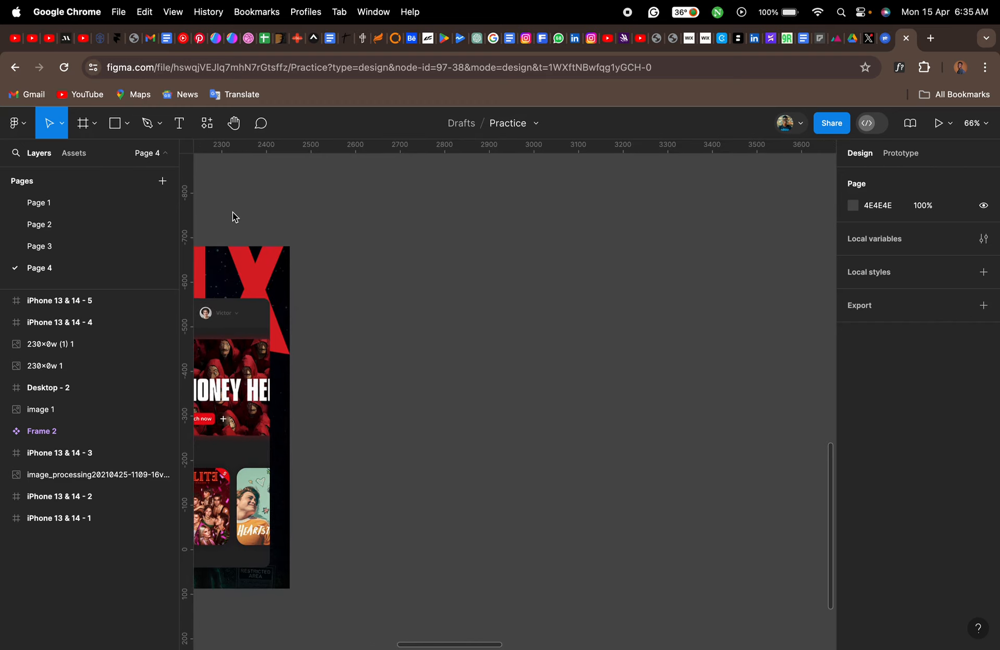
click(83, 128)
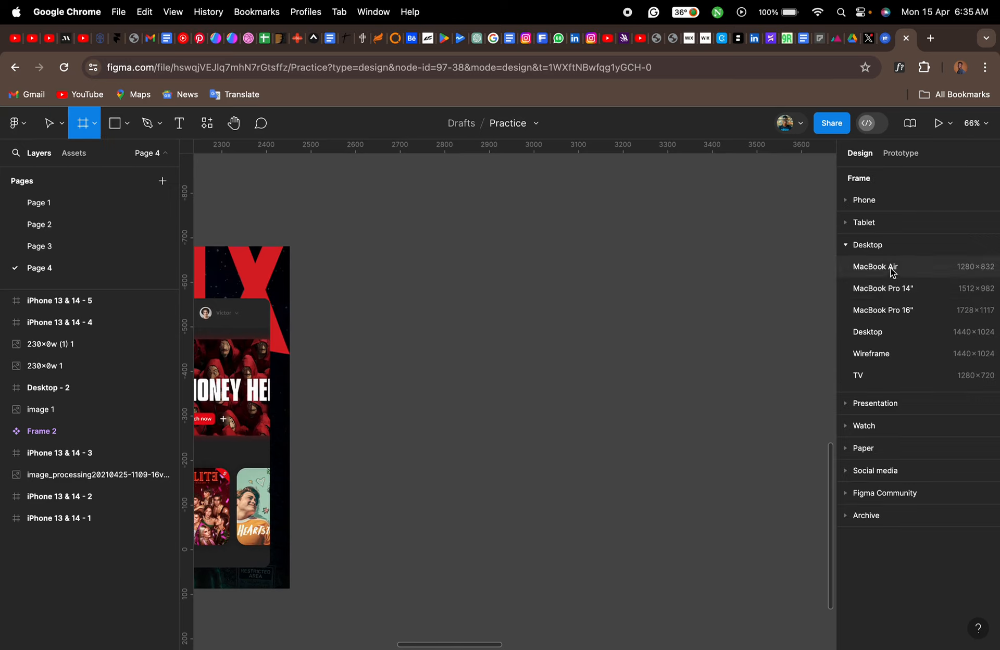
click(883, 332)
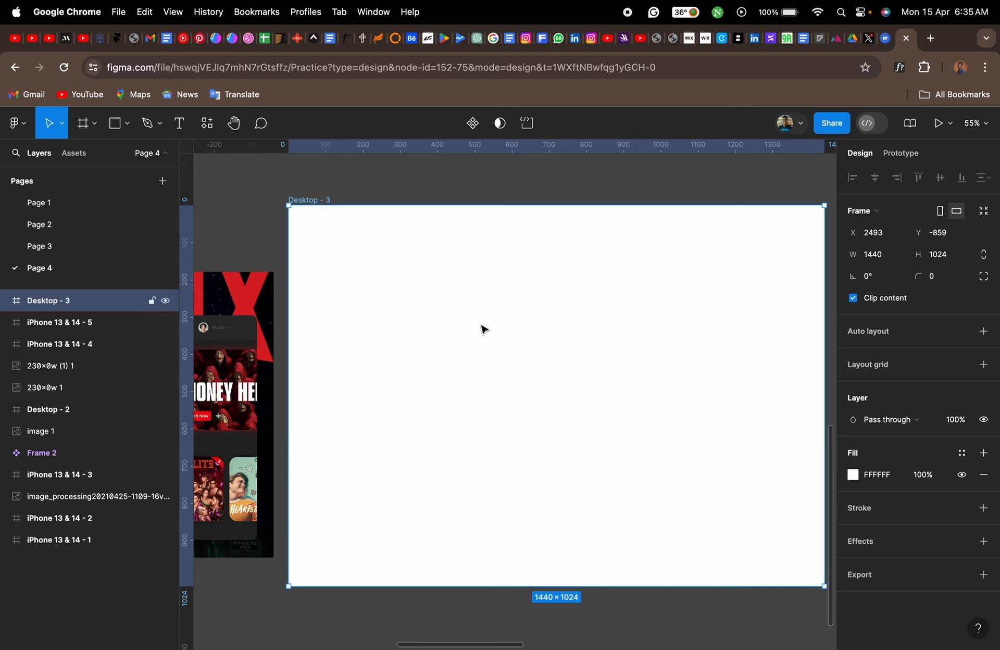
drag(312, 199, 312, 266)
scroll(314, 269, down, 3)
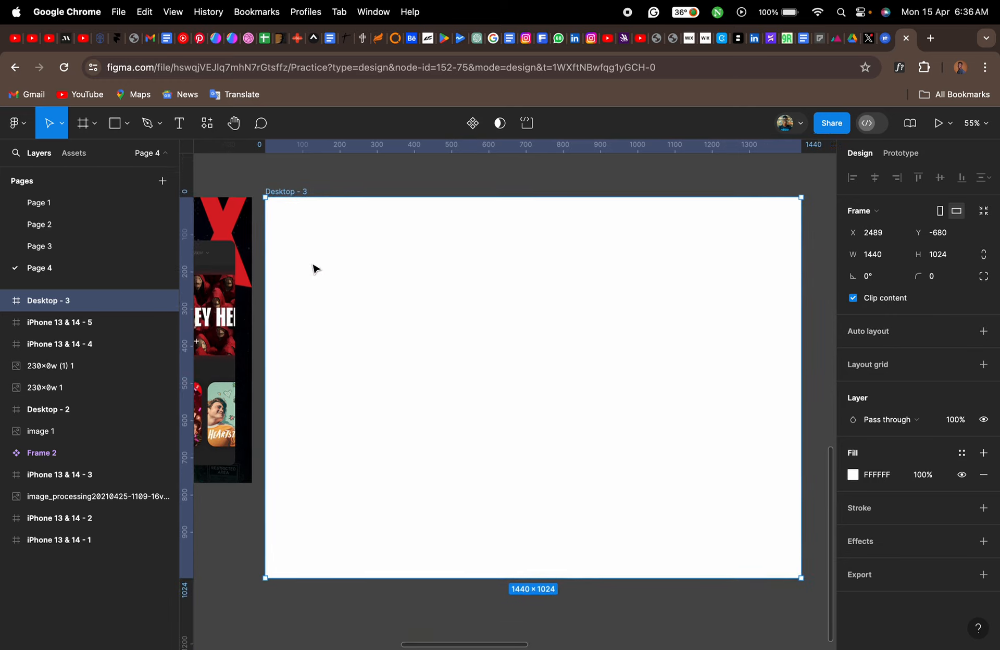
scroll(314, 269, down, 1)
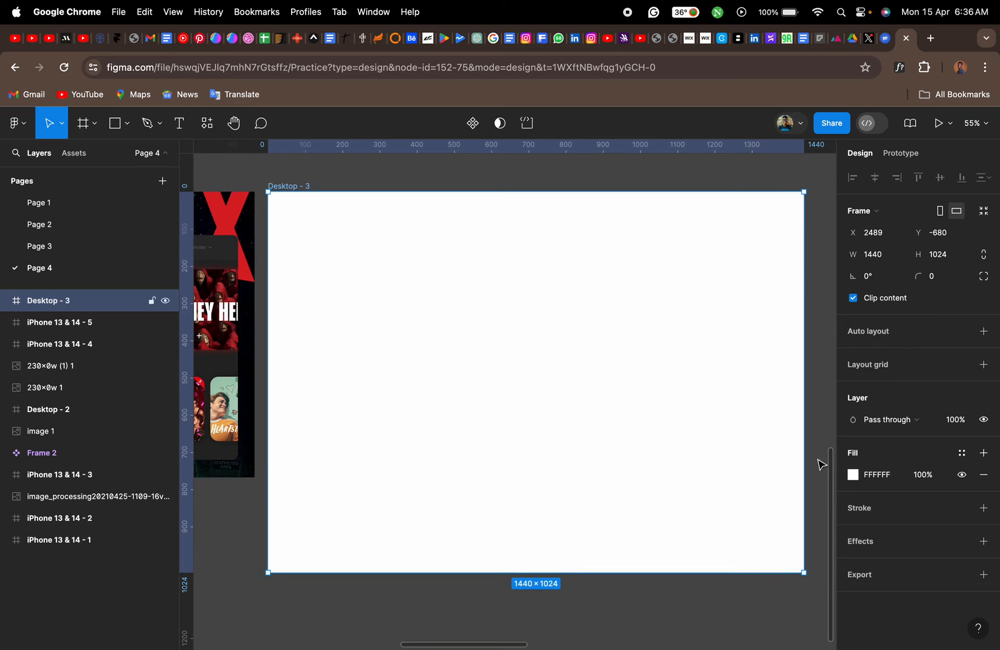
- Fill the new desktop frame with the dark grey 2D2D2D sampled from the reference dashboard's background
click(853, 476)
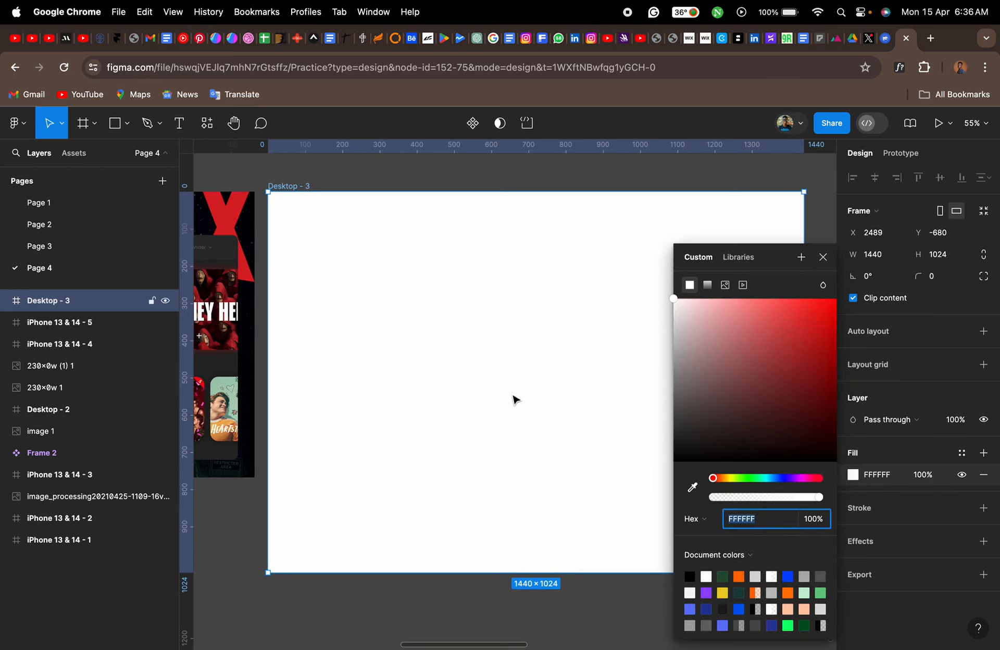
scroll(514, 400, left, 5)
scroll(513, 401, left, 4)
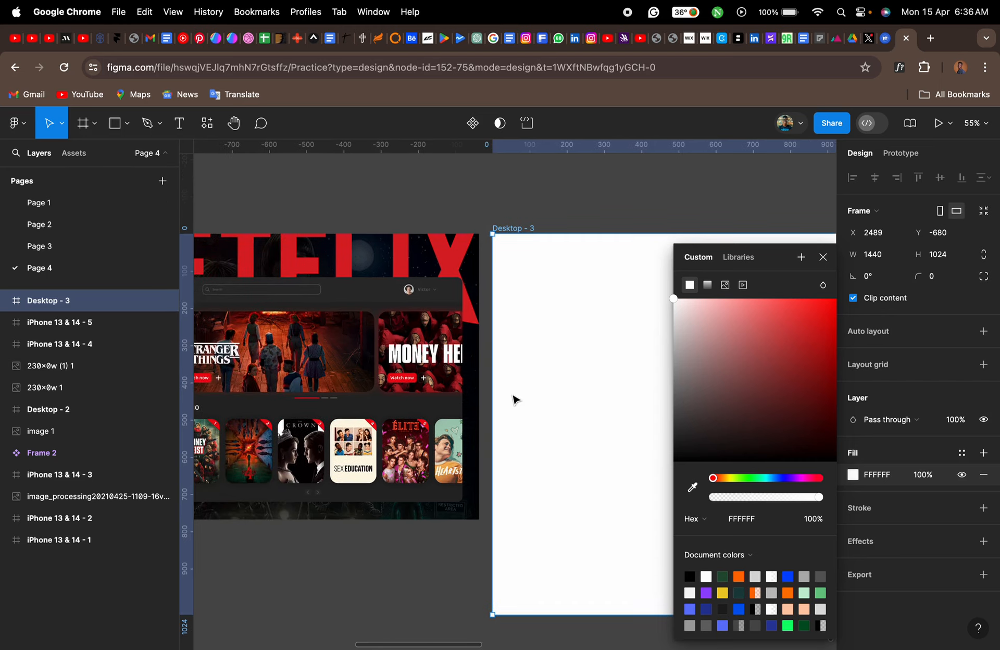
click(692, 487)
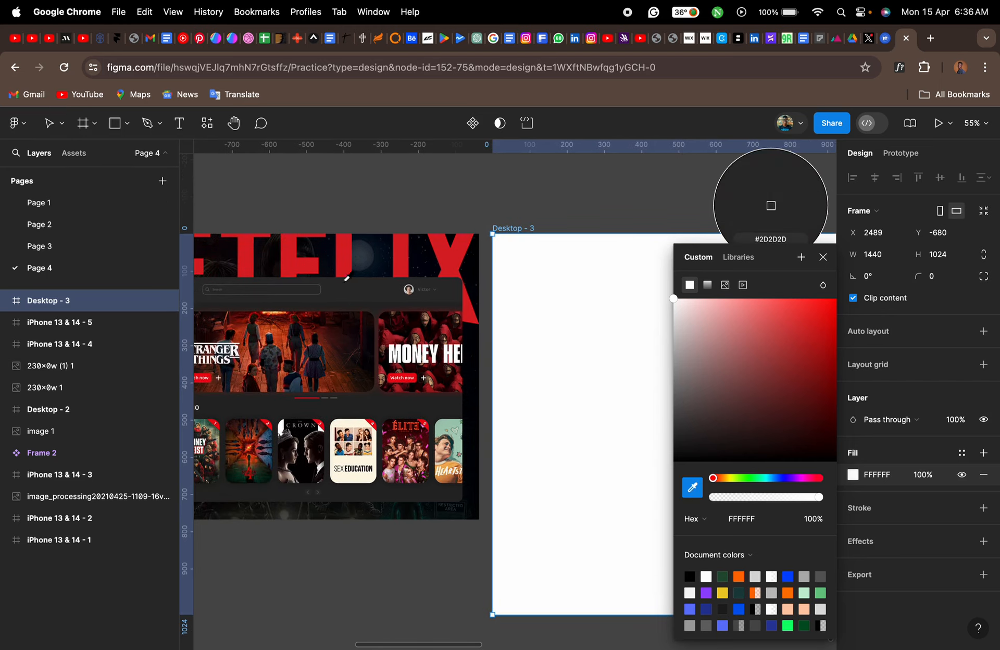
click(771, 206)
scroll(565, 318, right, 5)
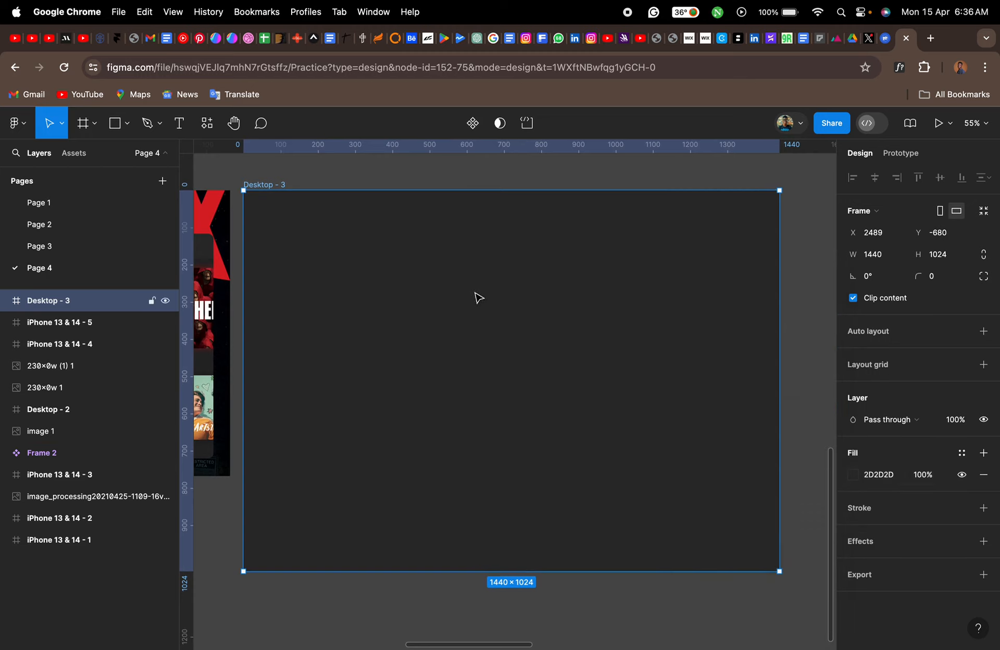
click(823, 258)
- Add a layout grid to the desktop frame, switch it to columns and set the count to 11
click(860, 366)
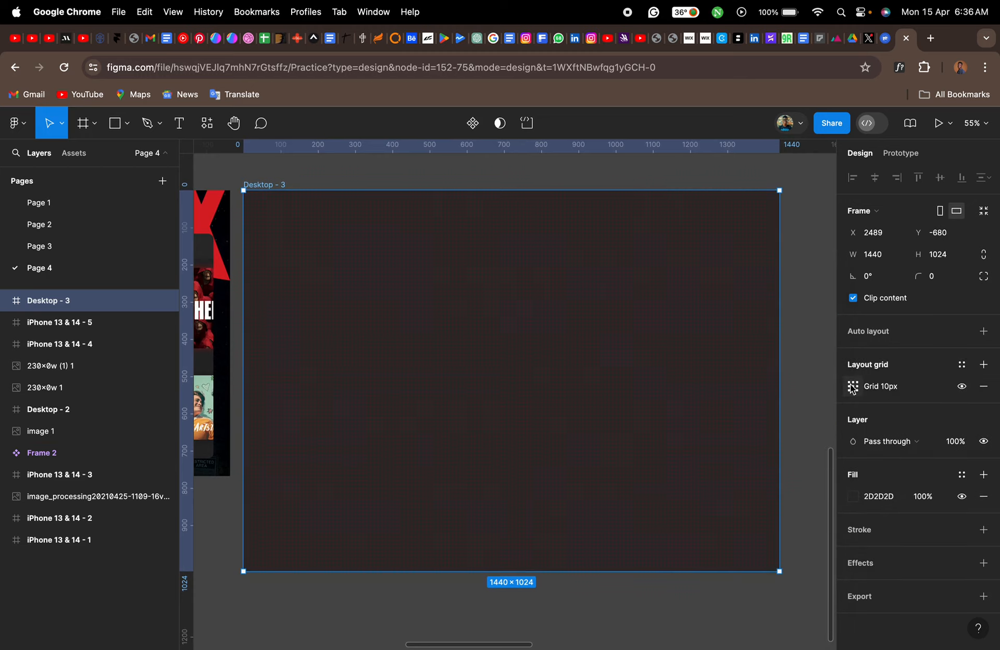
click(853, 387)
click(718, 391)
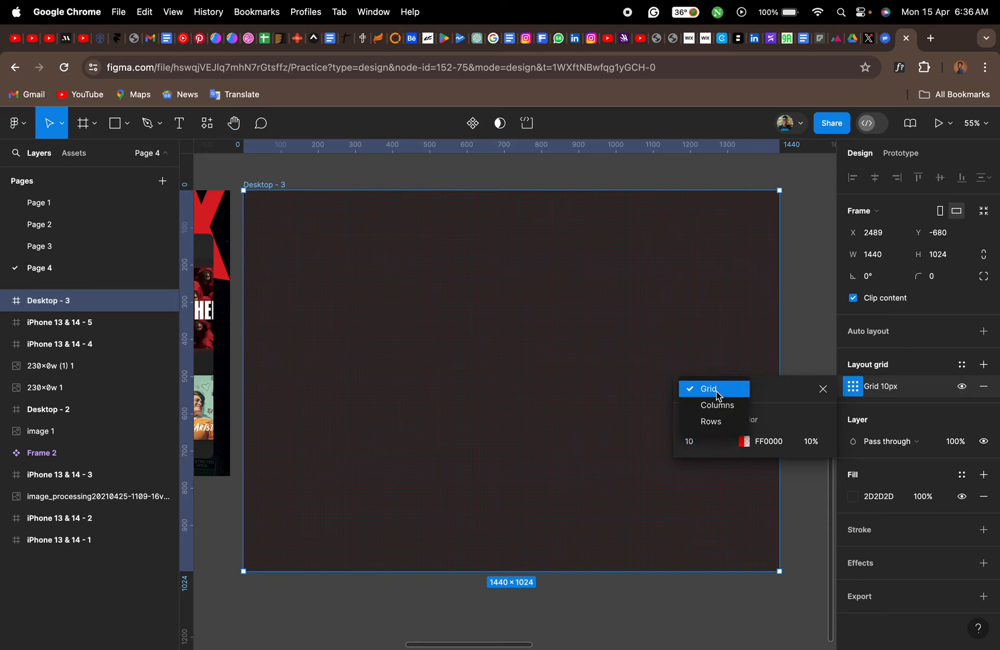
click(720, 407)
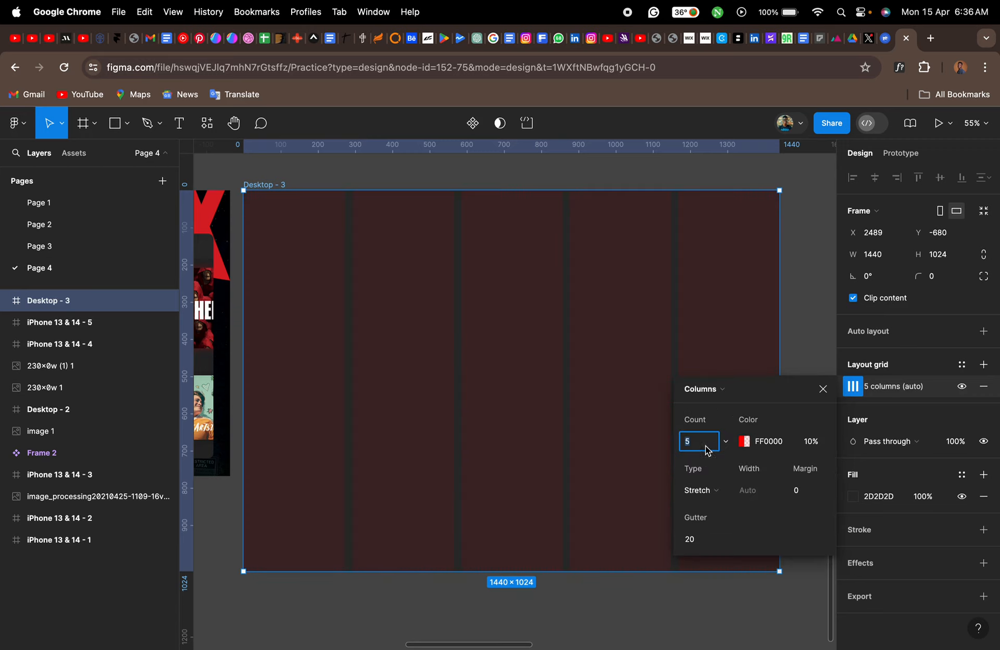
text(11)
key(Return)
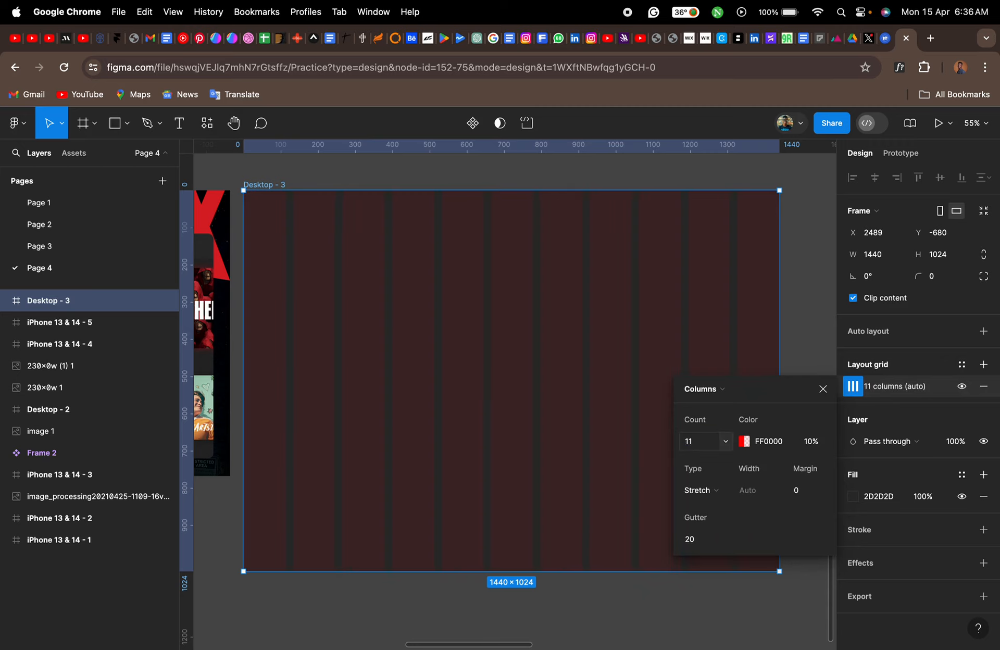
- Set the column grid's type to Center and its column width to 100
click(716, 495)
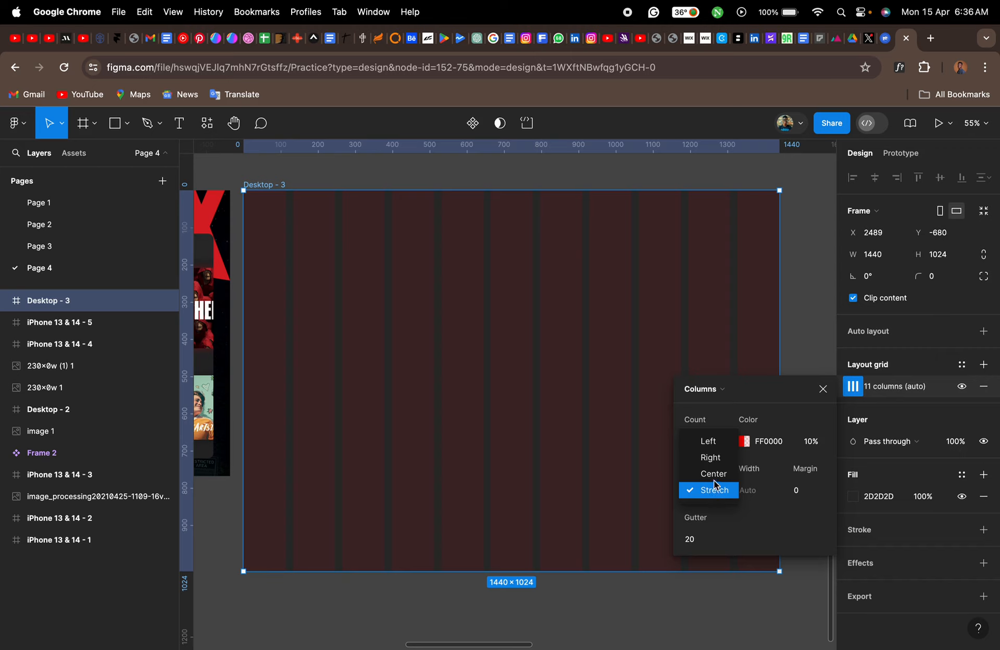
click(714, 473)
click(753, 492)
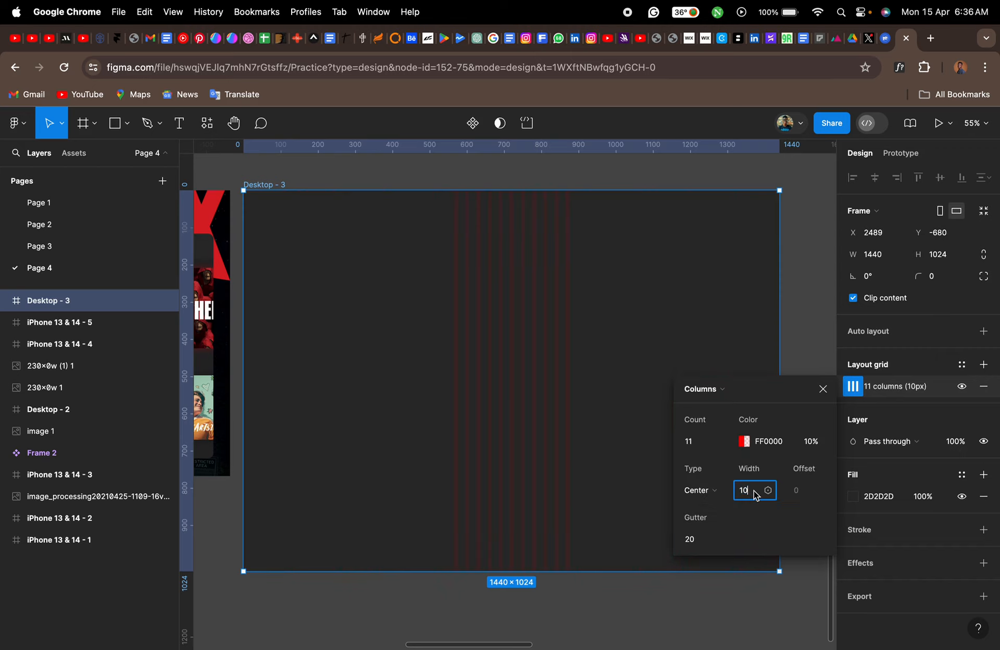
text(1)
key(Return)
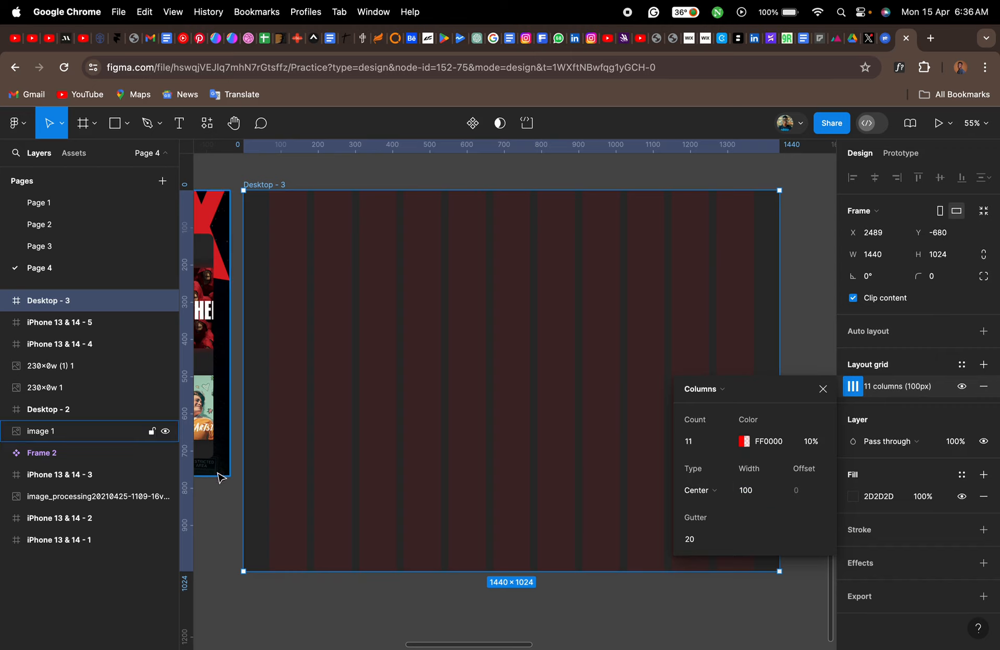
- Place a vertical ruler guide at 70 in the frame, along the first column's outer edge
scroll(268, 530, up, 5)
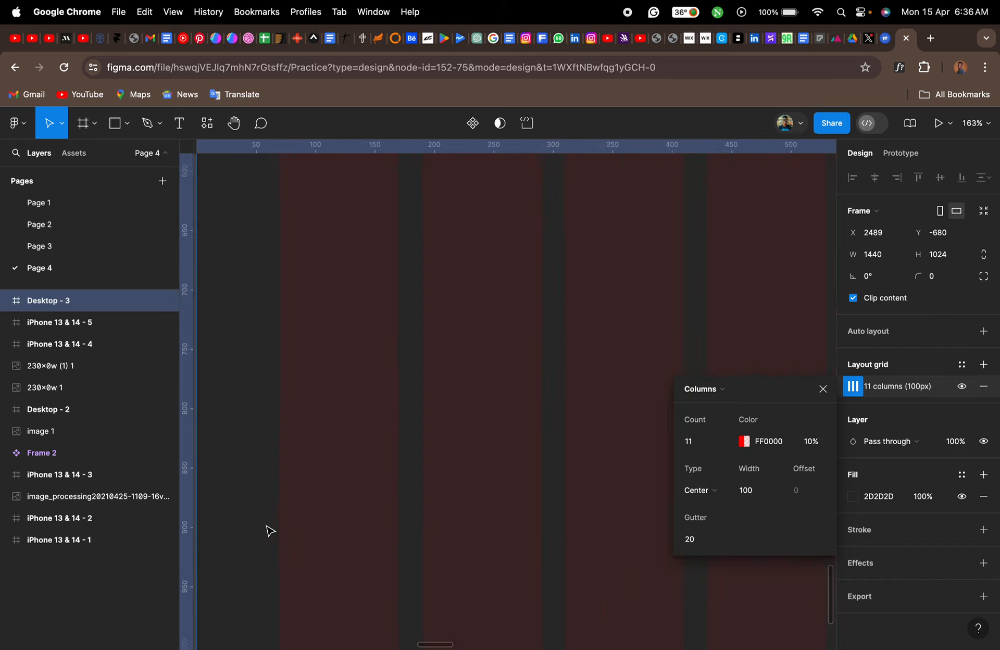
scroll(269, 530, left, 5)
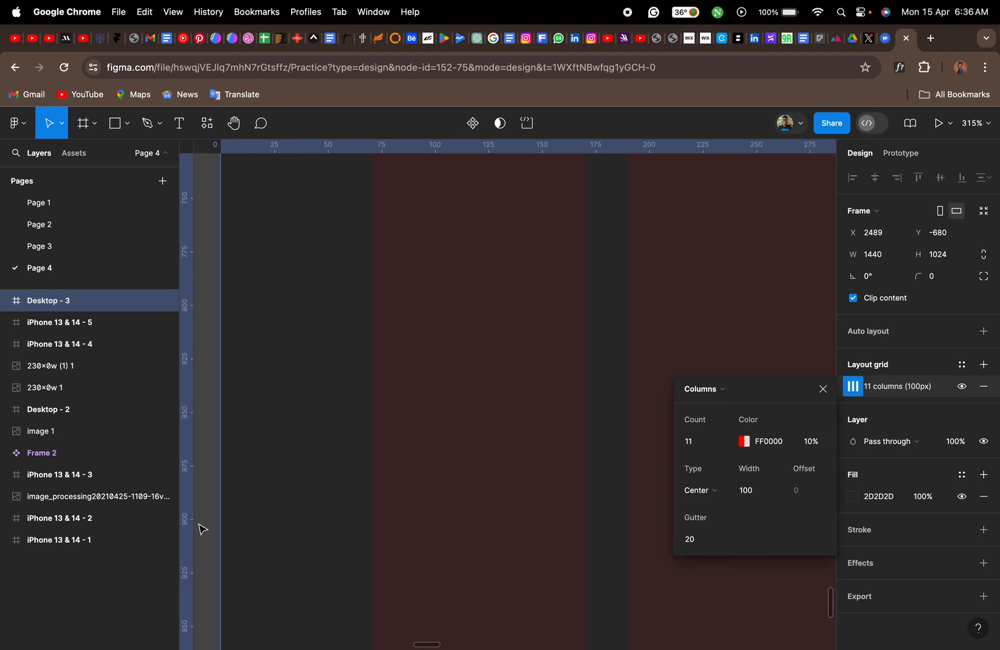
drag(186, 525, 353, 520)
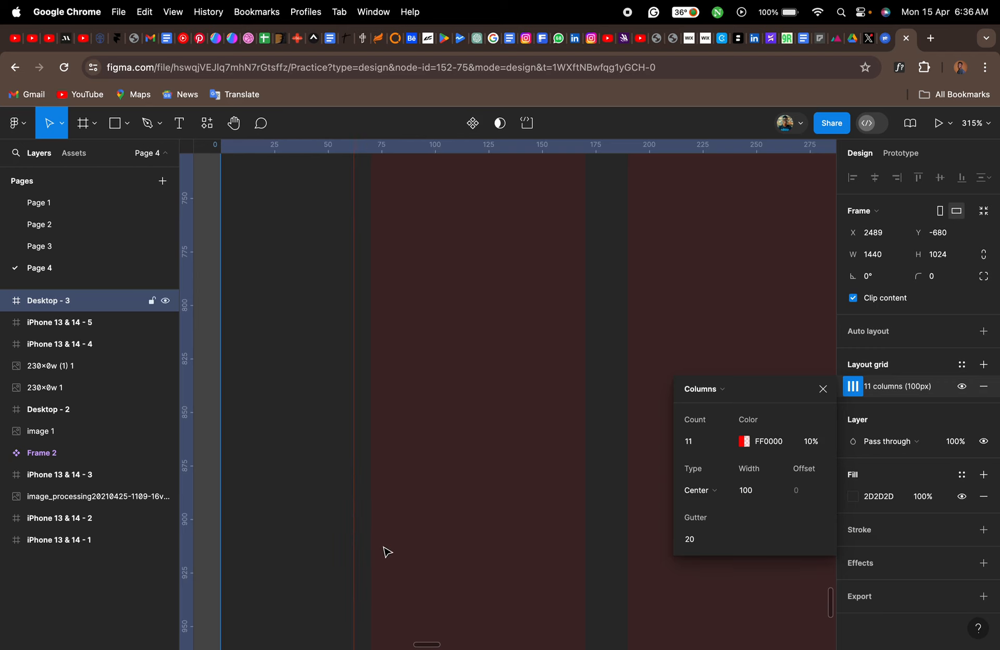
scroll(385, 550, up, 10)
scroll(387, 551, left, 3)
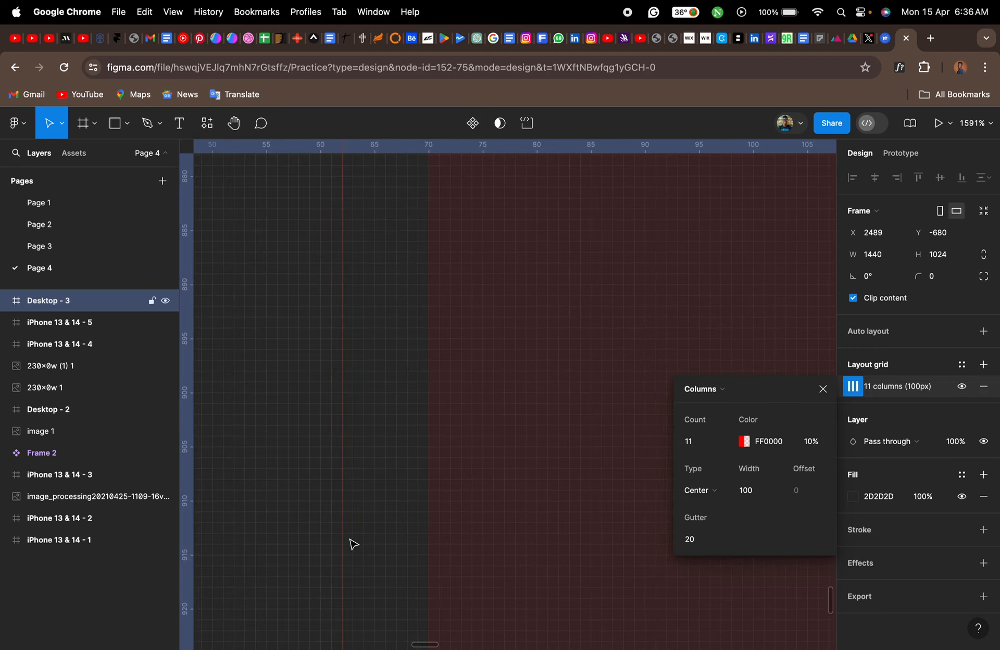
drag(341, 536, 427, 537)
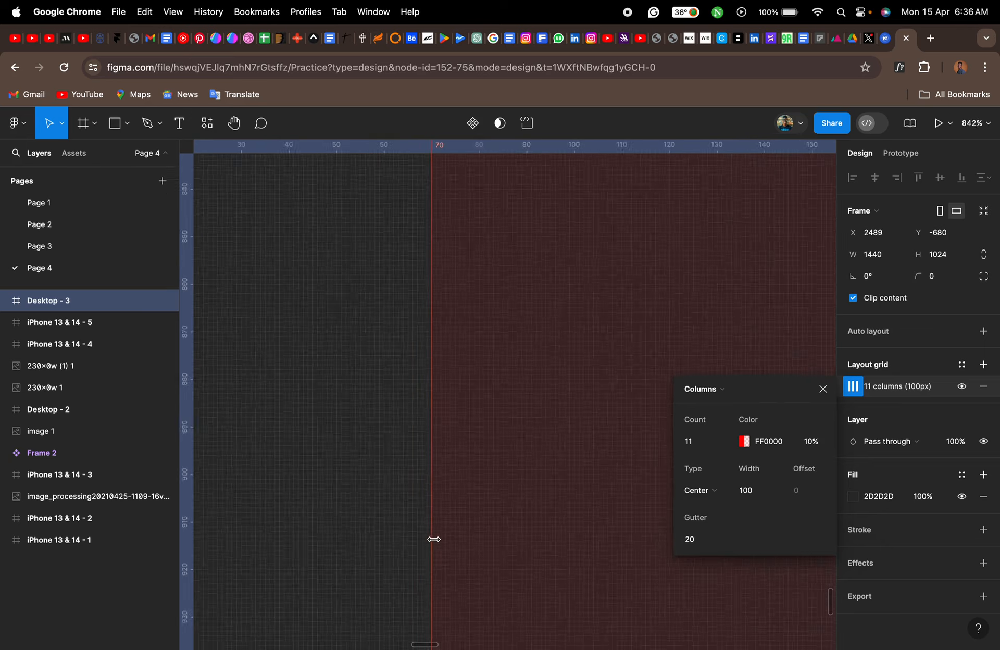
- Place a second vertical ruler guide at 1370, along the last column's outer edge
scroll(433, 541, down, 15)
scroll(437, 544, right, 10)
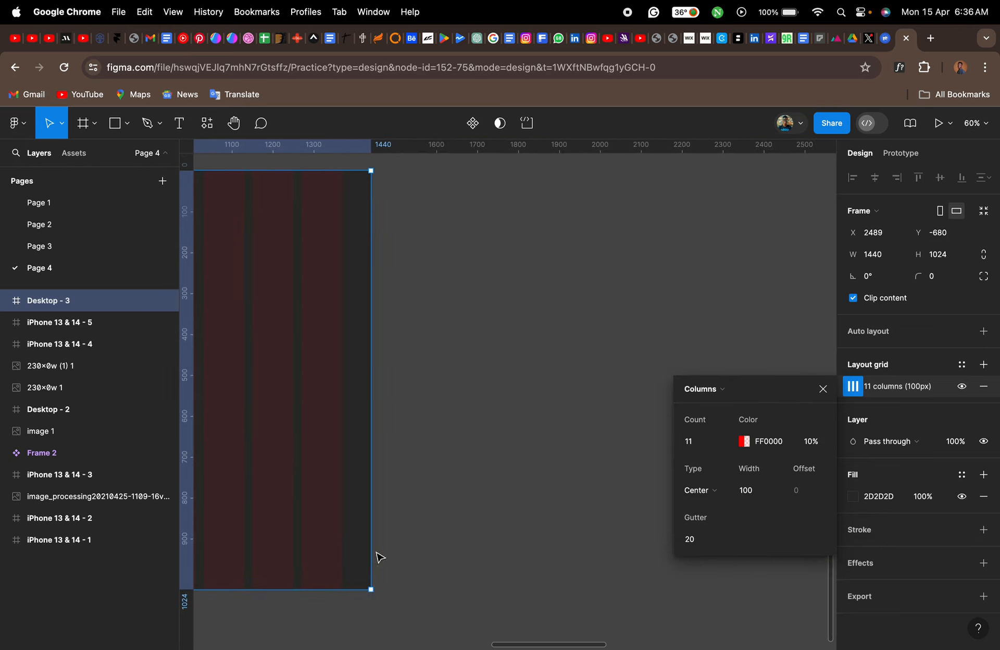
scroll(354, 561, up, 15)
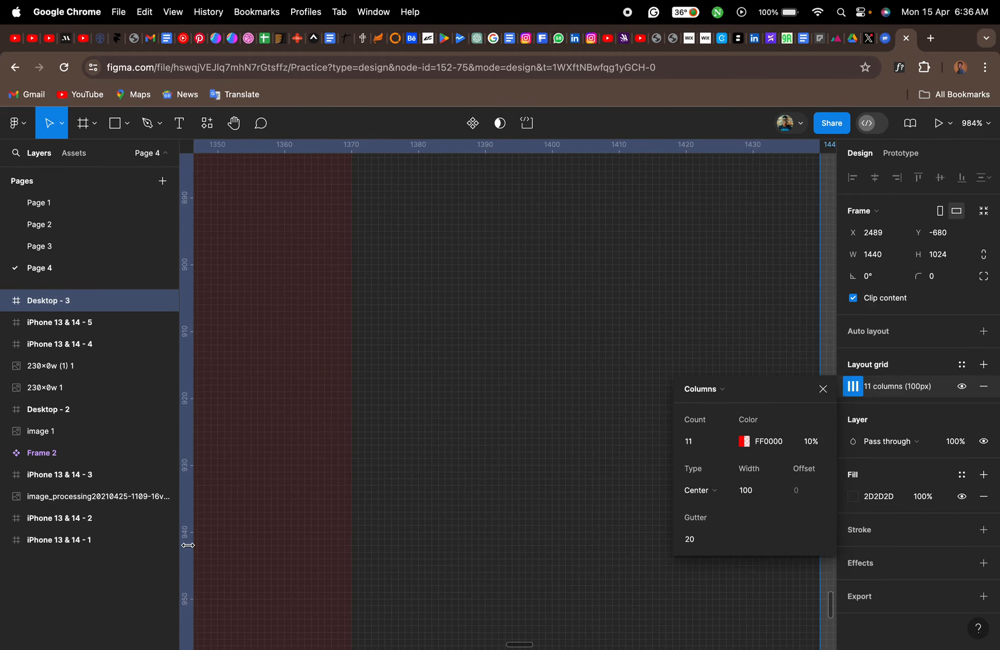
drag(186, 546, 351, 550)
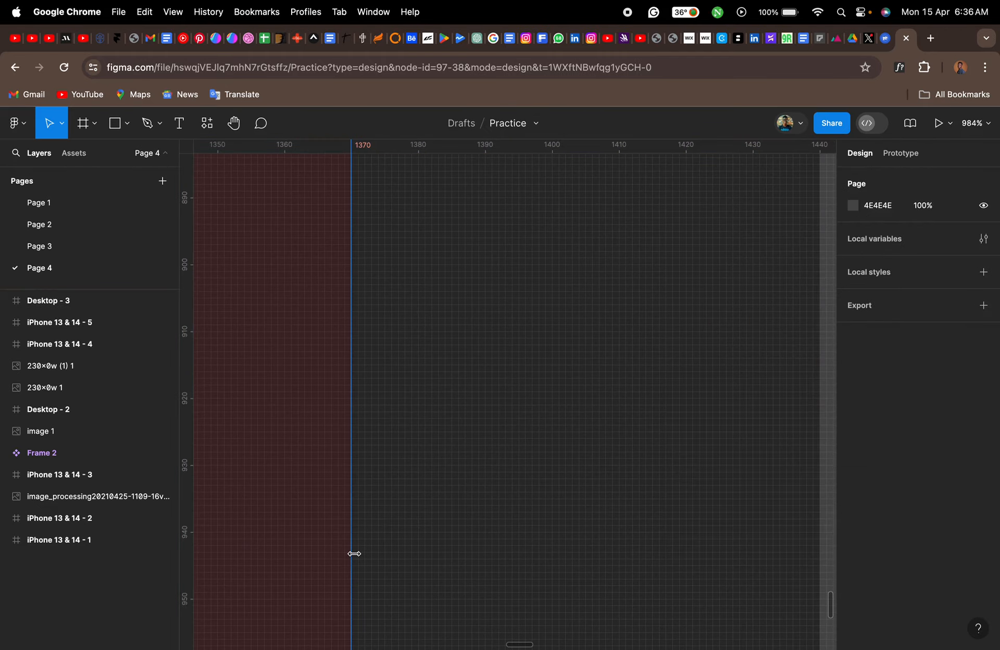
- Hide the 11-column layout grid on the Desktop - 3 frame
scroll(352, 552, down, 10)
scroll(356, 556, down, 5)
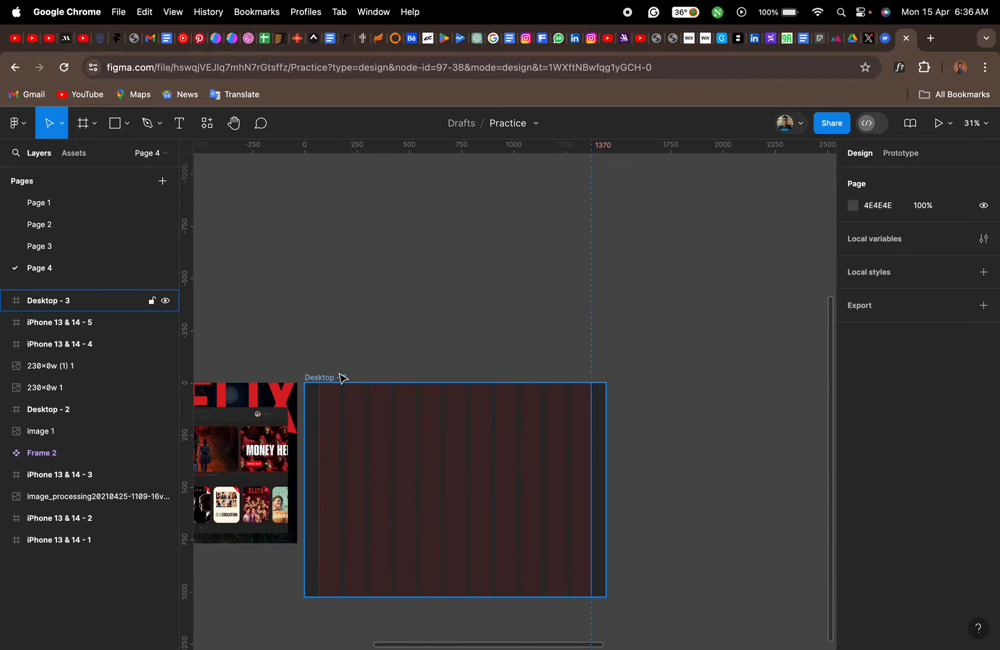
click(342, 377)
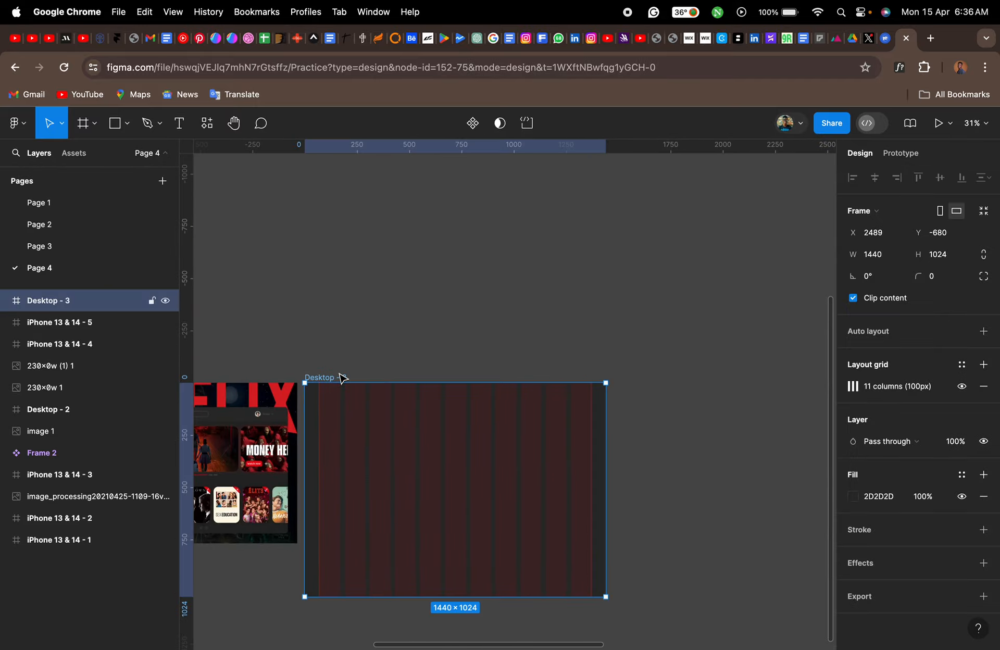
click(962, 386)
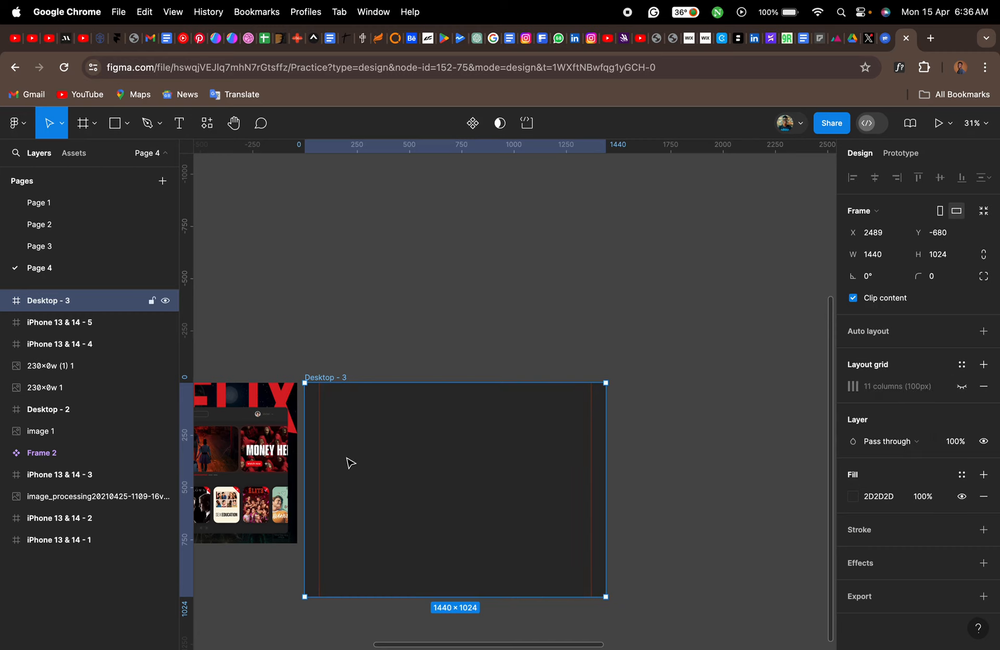
- Examine the Netflix reference beside the empty desktop frame, focusing on the hero banner and its Watch now button
scroll(350, 462, up, 5)
scroll(351, 463, down, 3)
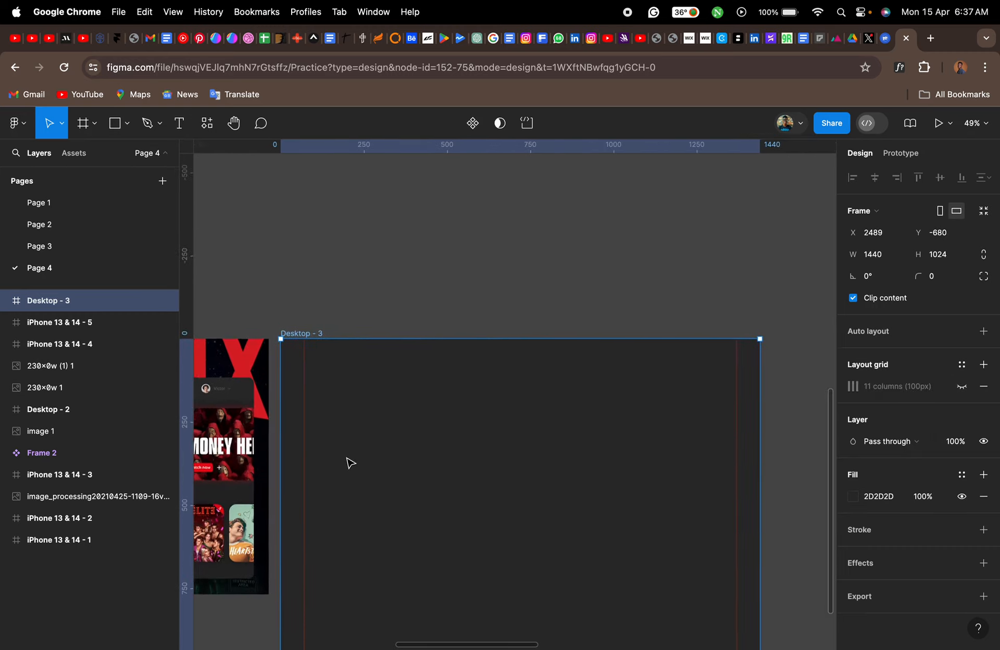
scroll(350, 463, down, 2)
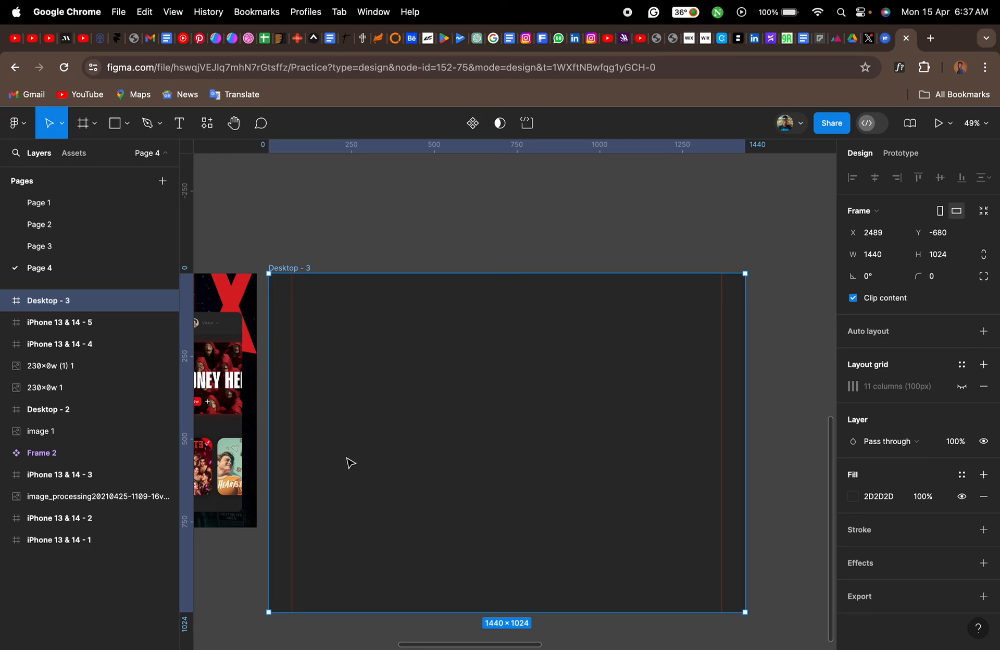
scroll(350, 463, left, 10)
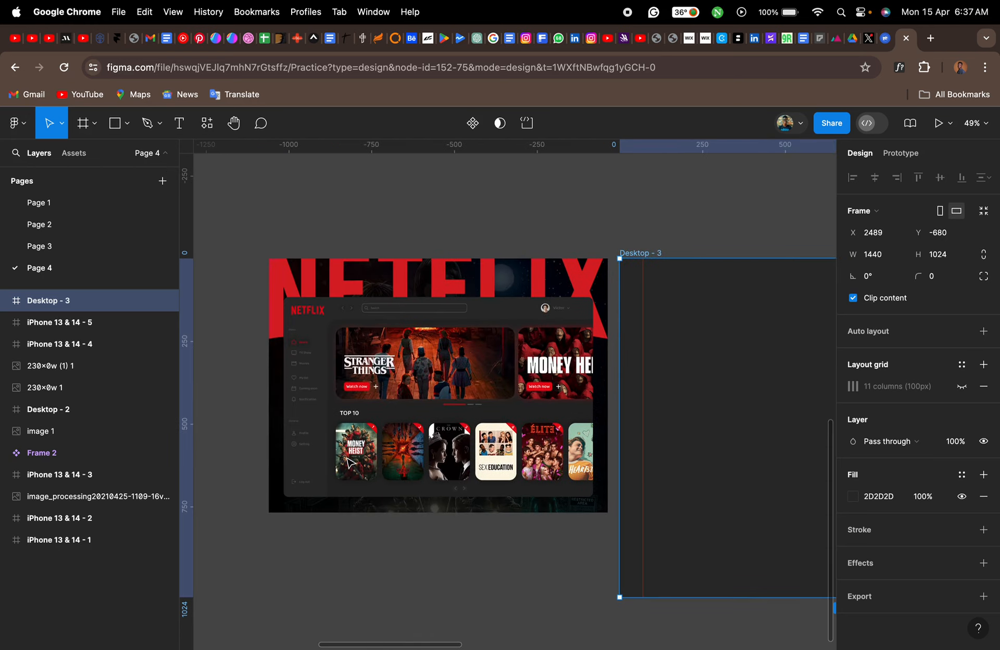
scroll(349, 463, right, 2)
scroll(349, 463, down, 1)
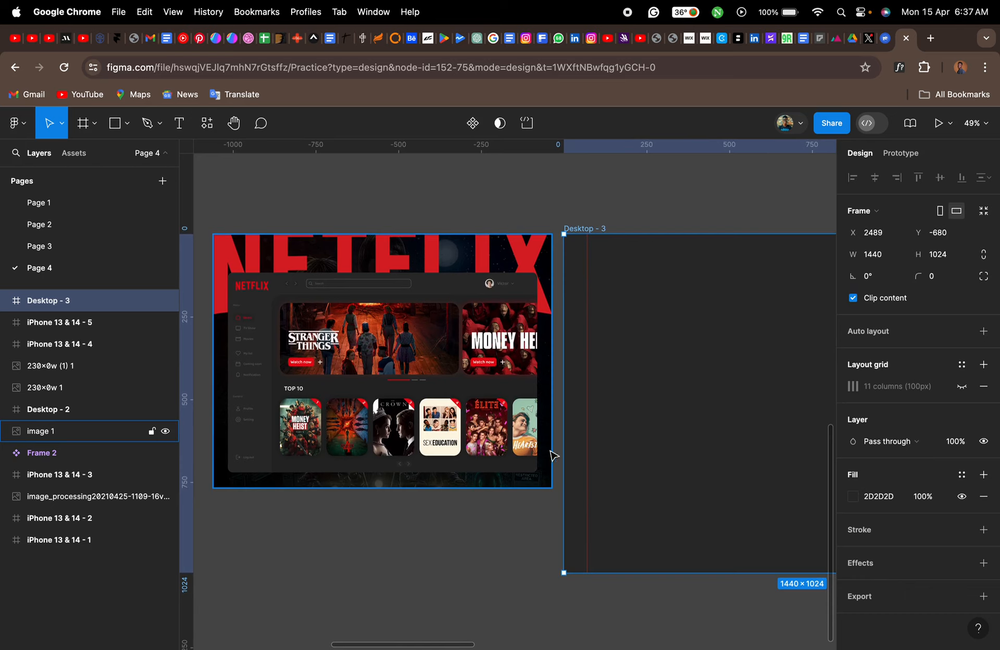
scroll(555, 454, right, 1)
scroll(559, 449, right, 7)
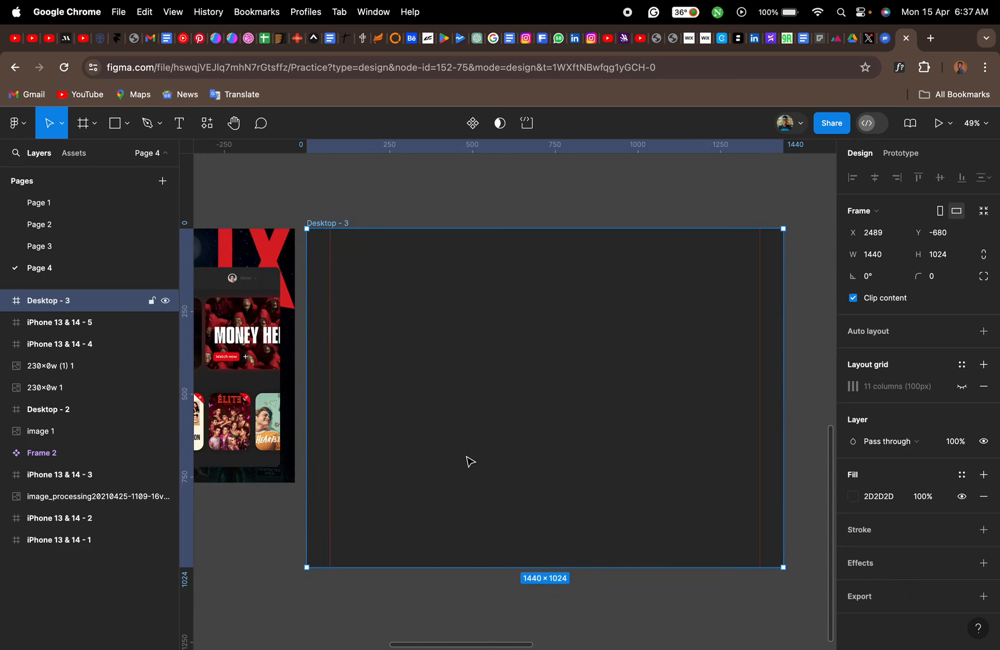
scroll(470, 461, up, 3)
scroll(467, 458, up, 1)
key(r)
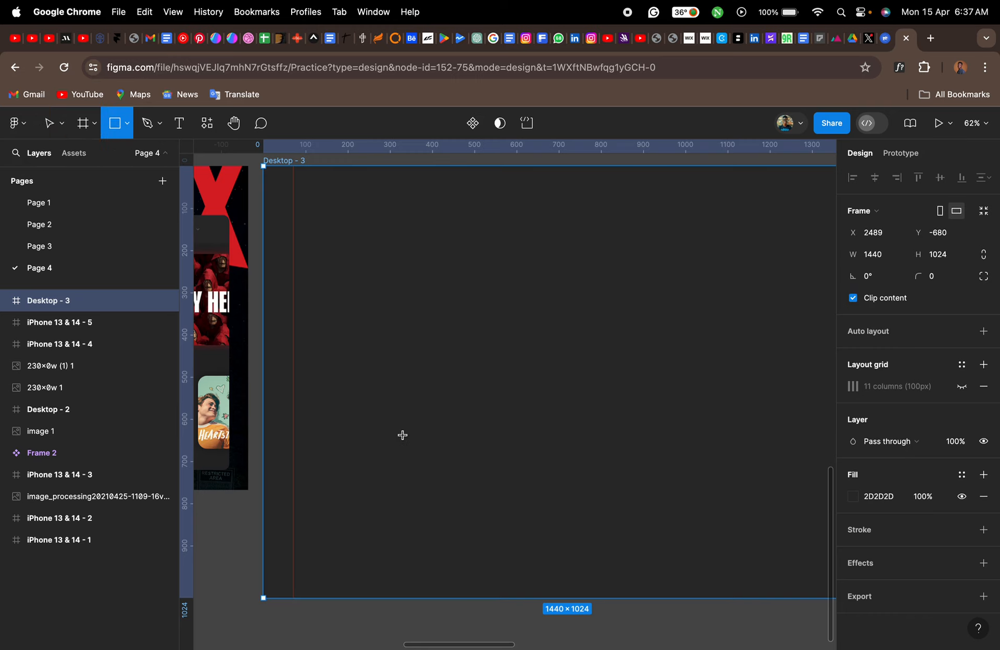
key(t)
scroll(403, 435, left, 10)
scroll(403, 435, up, 2)
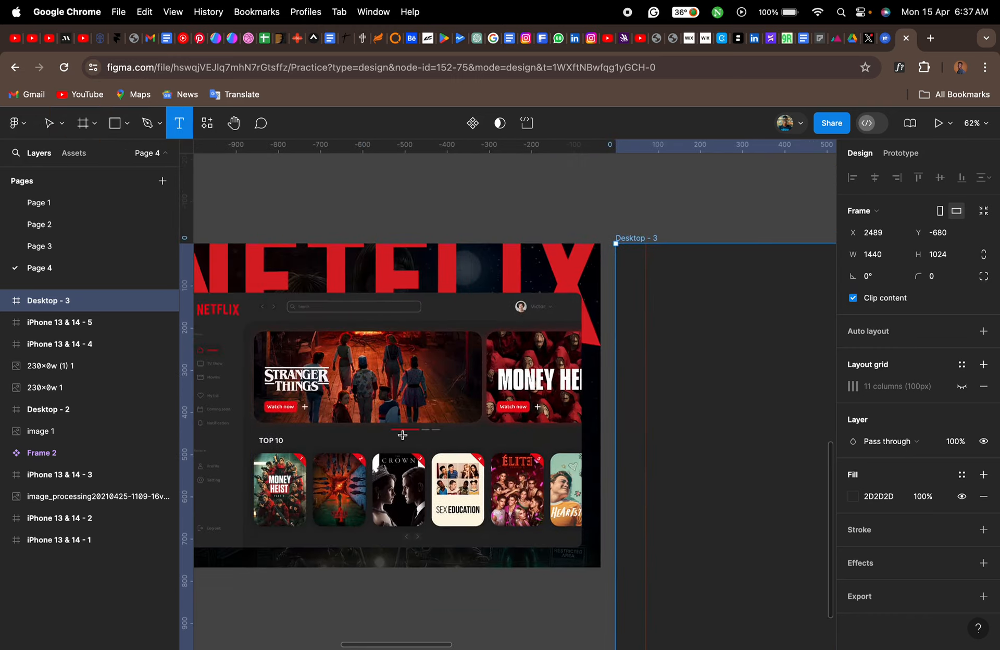
scroll(337, 410, up, 5)
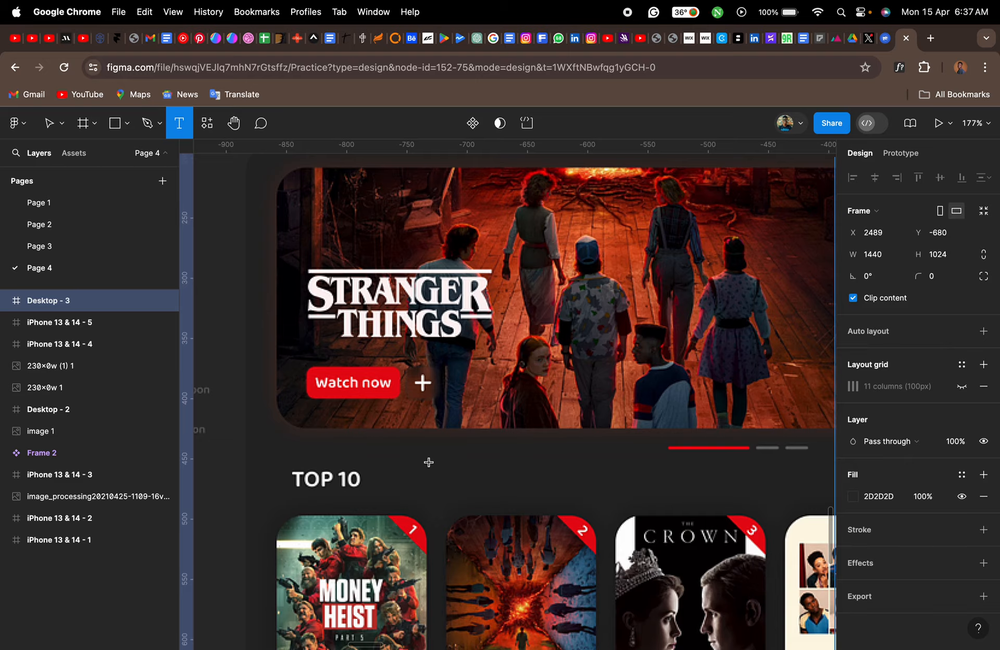
scroll(429, 462, right, 20)
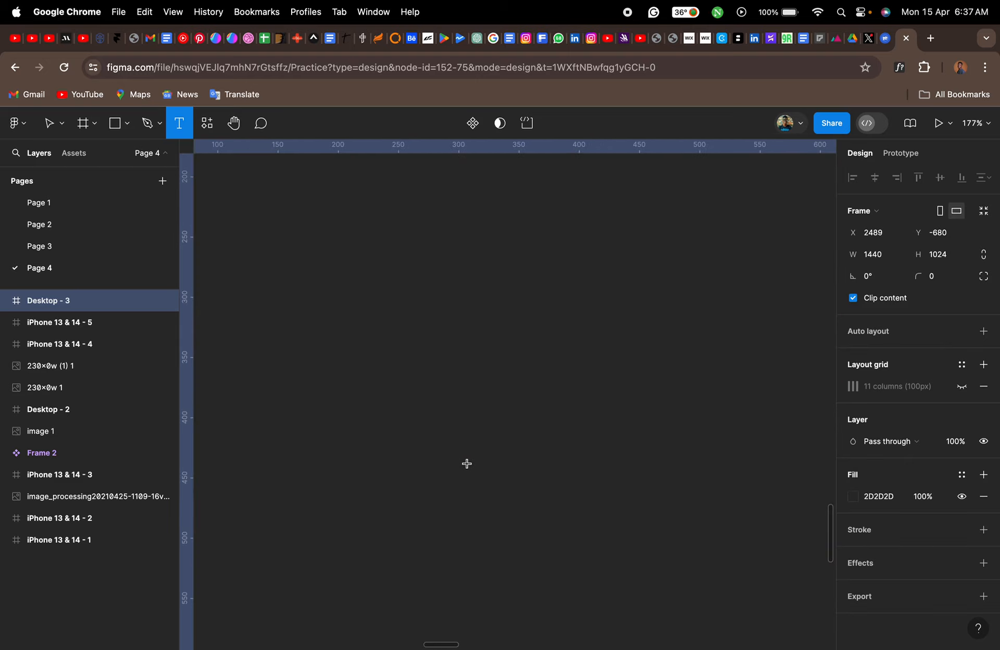
scroll(466, 463, left, 5)
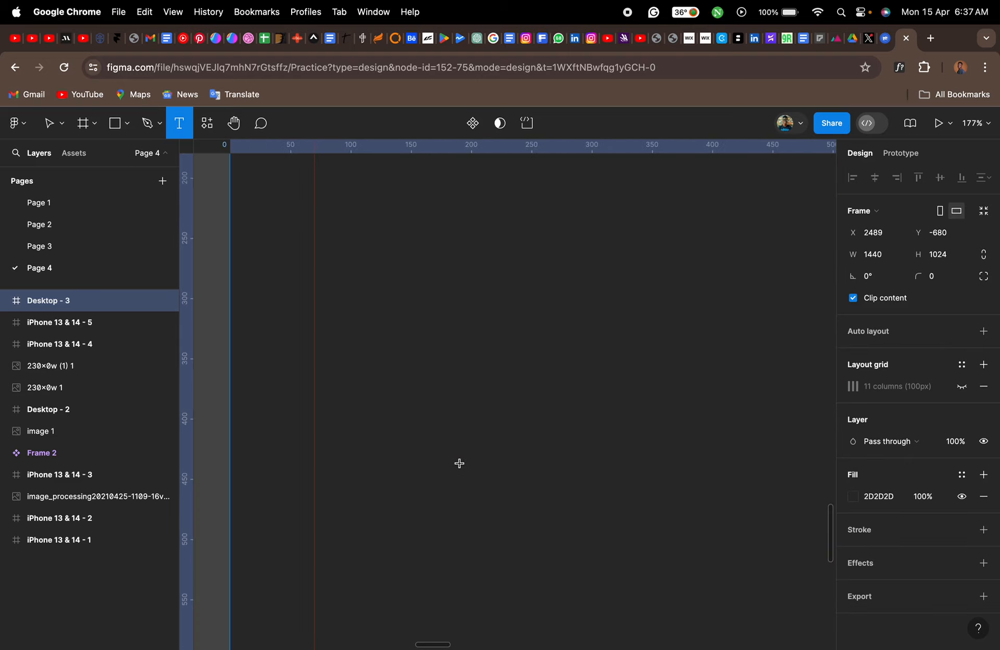
- Draw a rectangle about 114 × 40 inside the desktop frame and fill it with red D30000
key(r)
scroll(427, 448, right, 1)
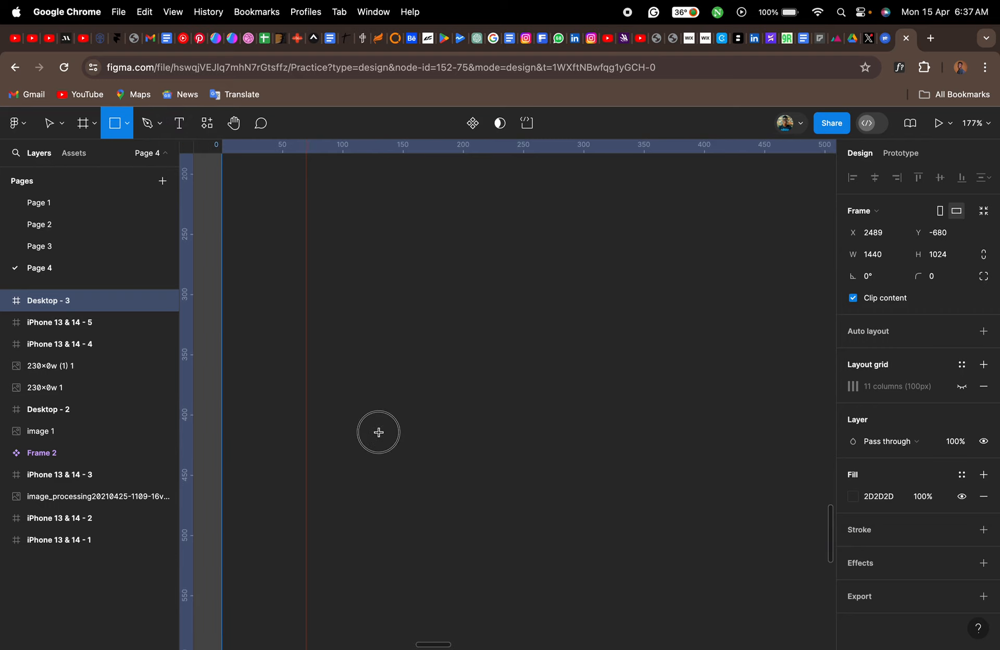
drag(379, 432, 516, 479)
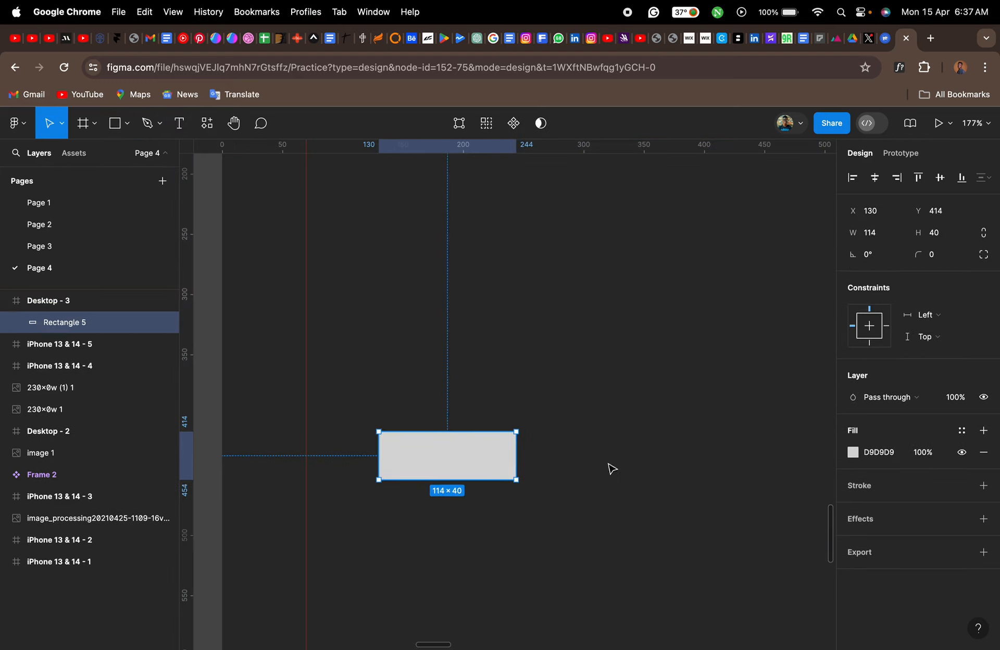
click(852, 453)
drag(801, 345, 837, 326)
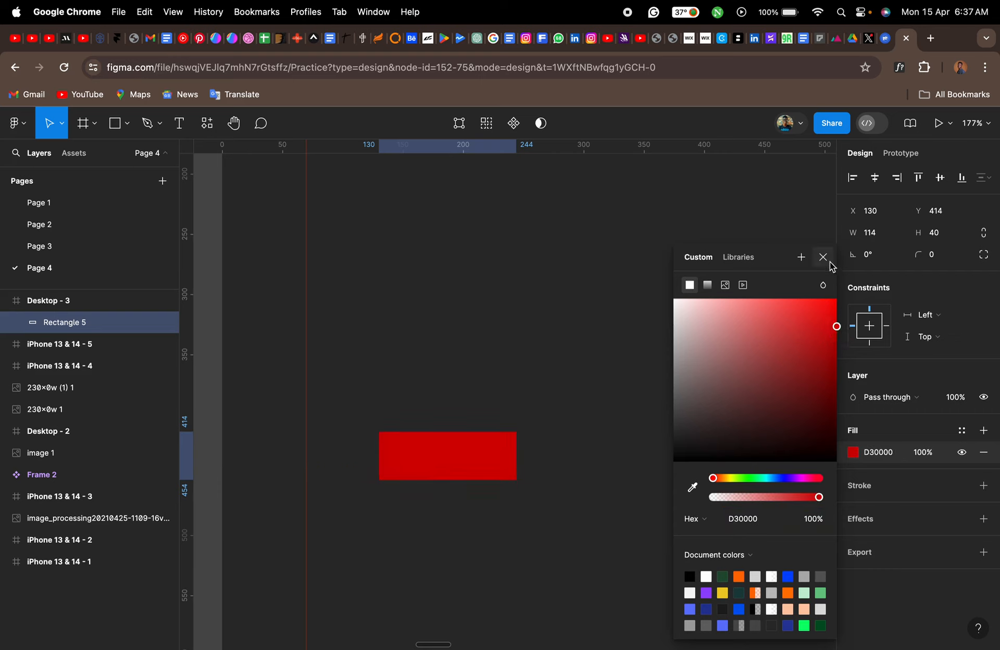
click(823, 257)
- Round the red rectangle's corners with a radius of 10
click(942, 260)
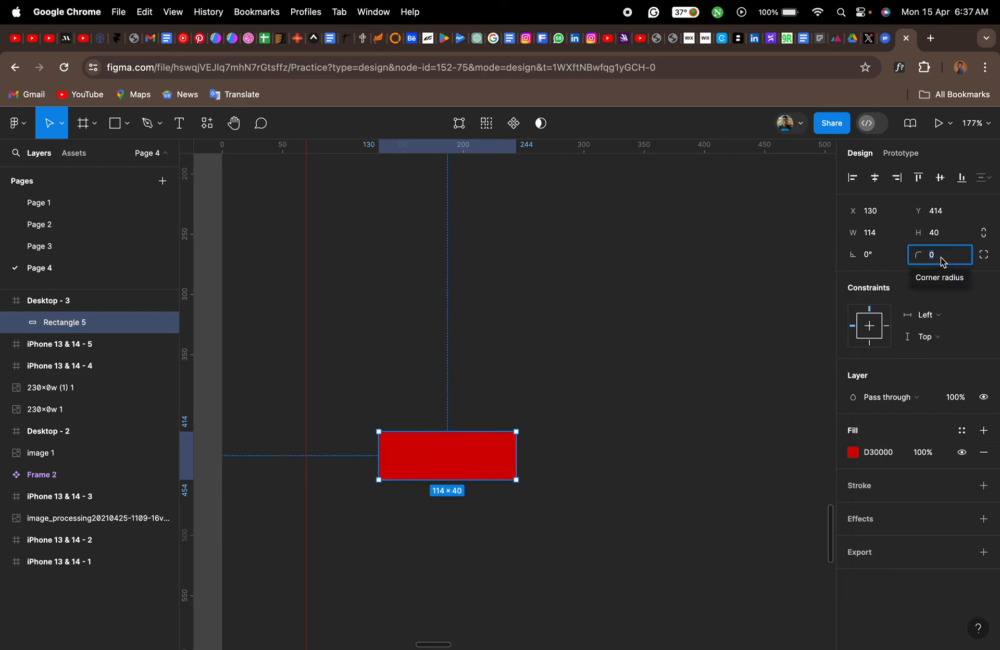
text(10)
key(Return)
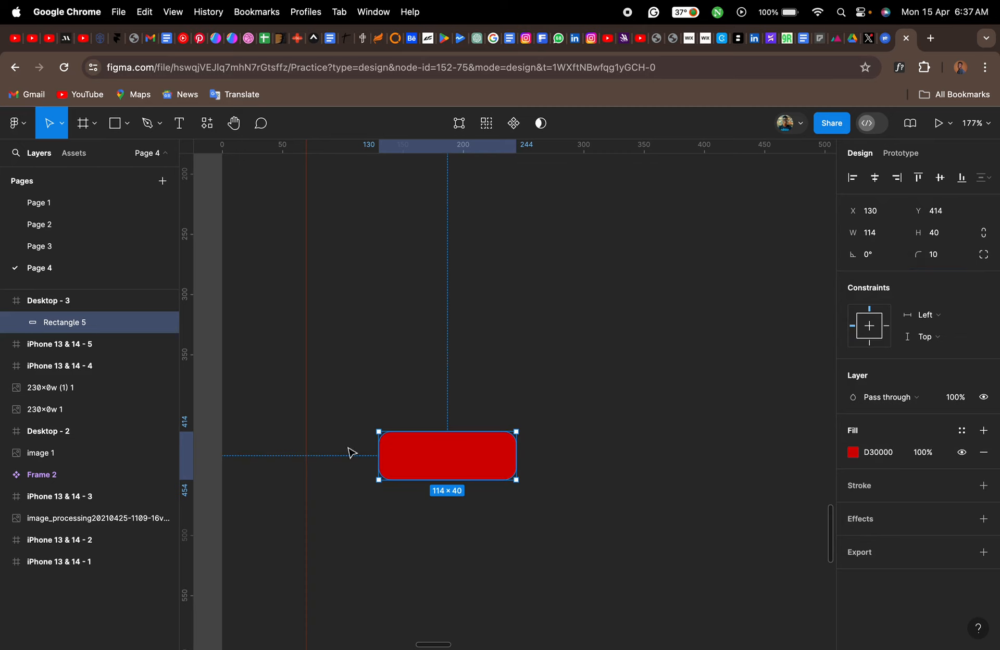
- Add the text "Watch Now" on the red rectangle and set its weight to Semi Bold
key(t)
click(406, 452)
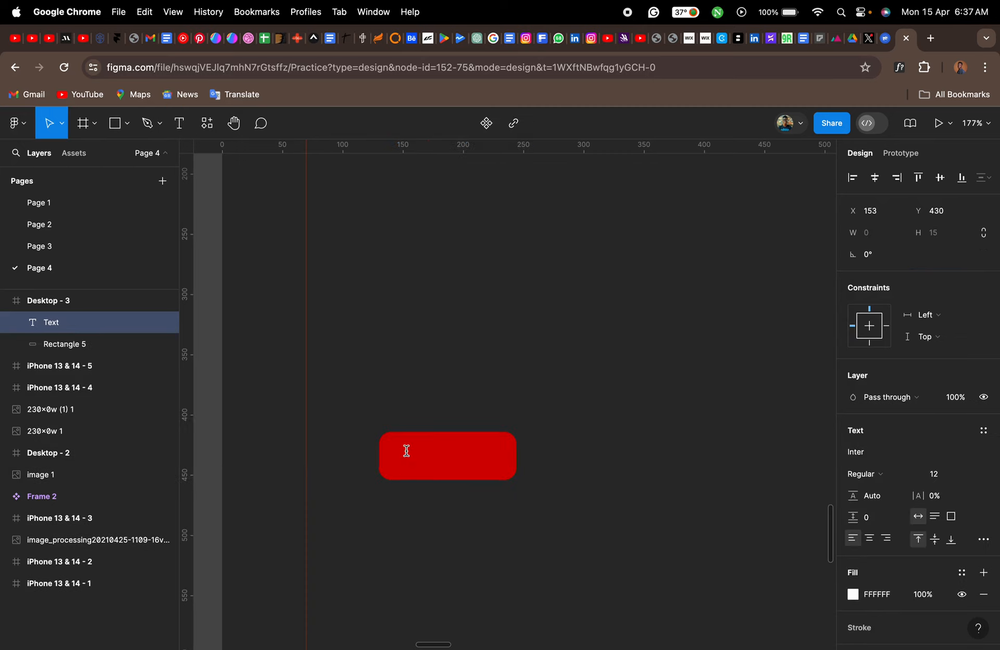
text(Watch Now)
key(Escape)
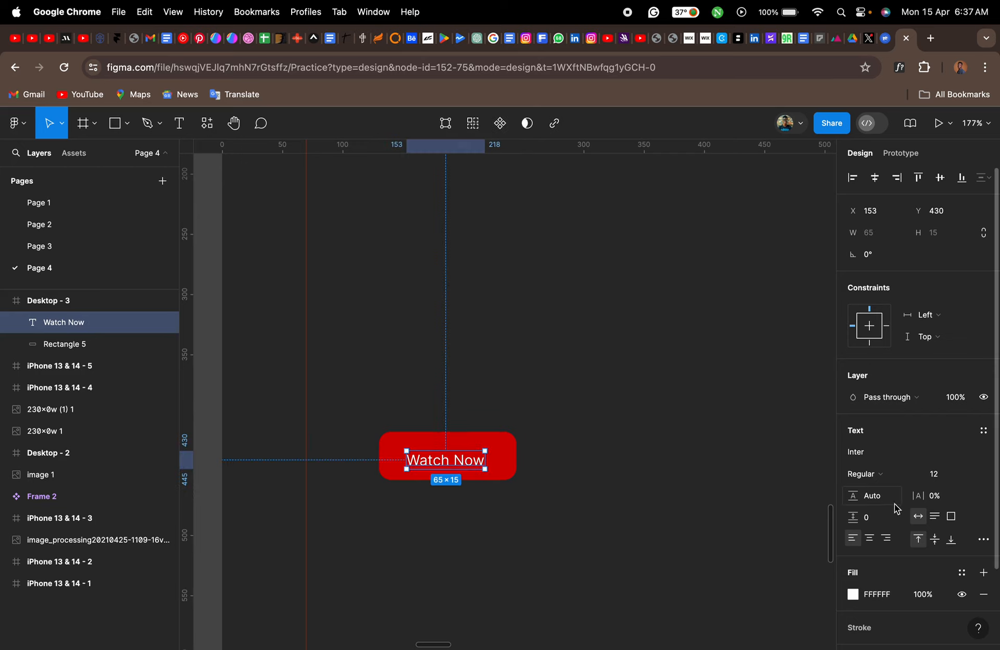
click(884, 479)
click(878, 505)
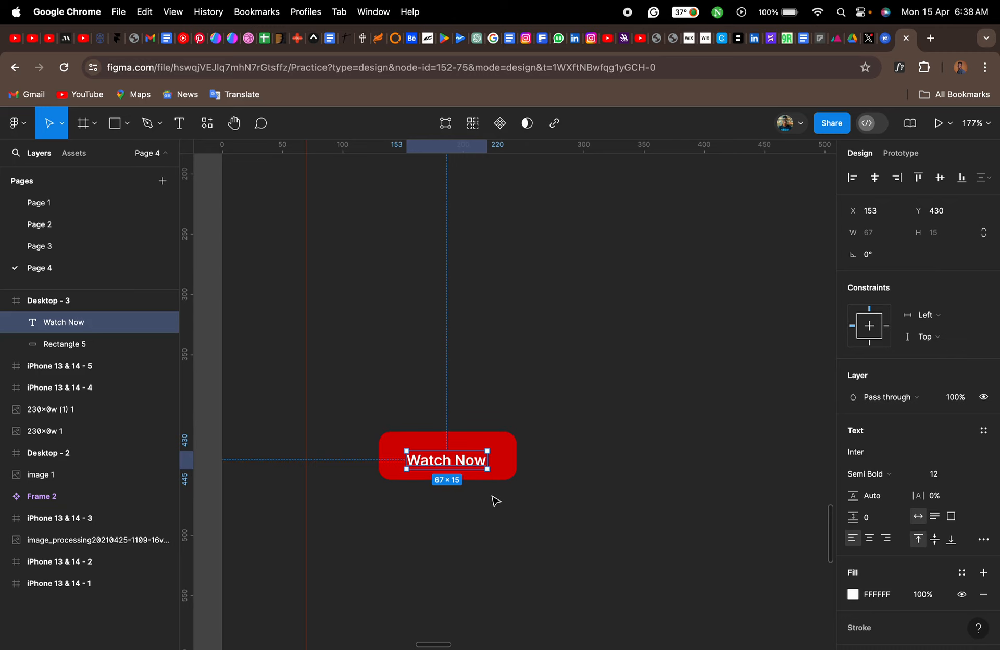
- Centre the "Watch Now" label and the red rectangle on each other horizontally and vertically
click(458, 482)
drag(458, 482, 438, 458)
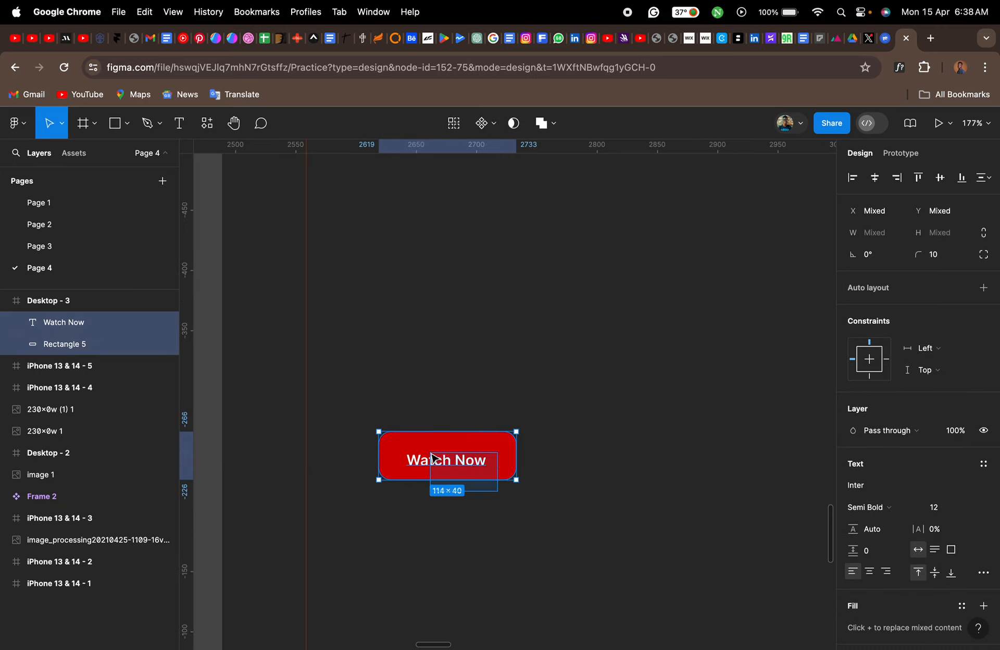
click(874, 177)
click(941, 178)
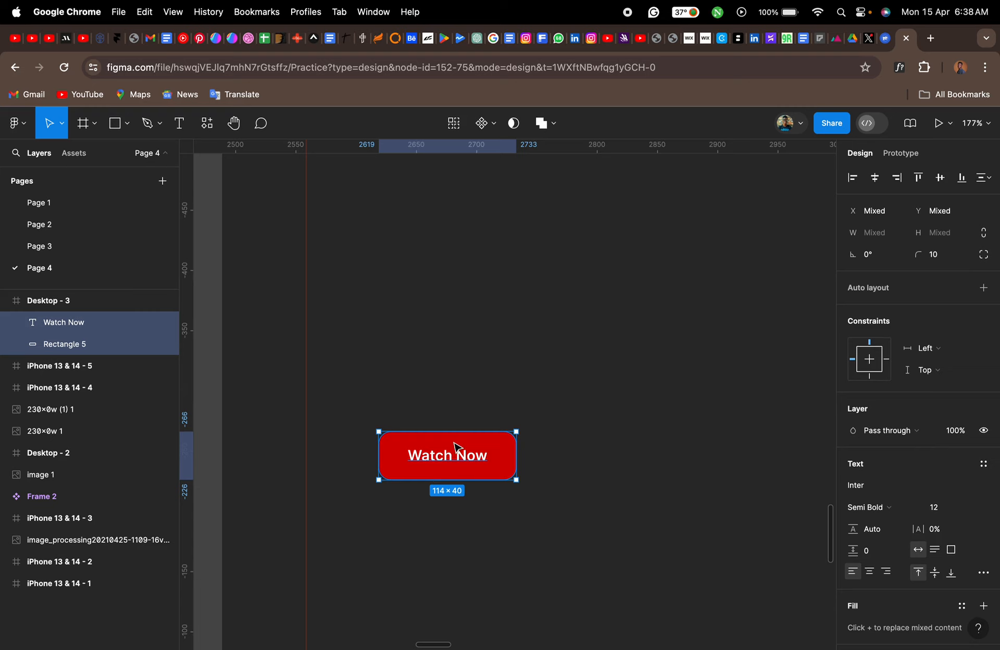
- Delete the red rectangle together with its "Watch Now" label
scroll(457, 446, up, 6)
scroll(458, 446, down, 2)
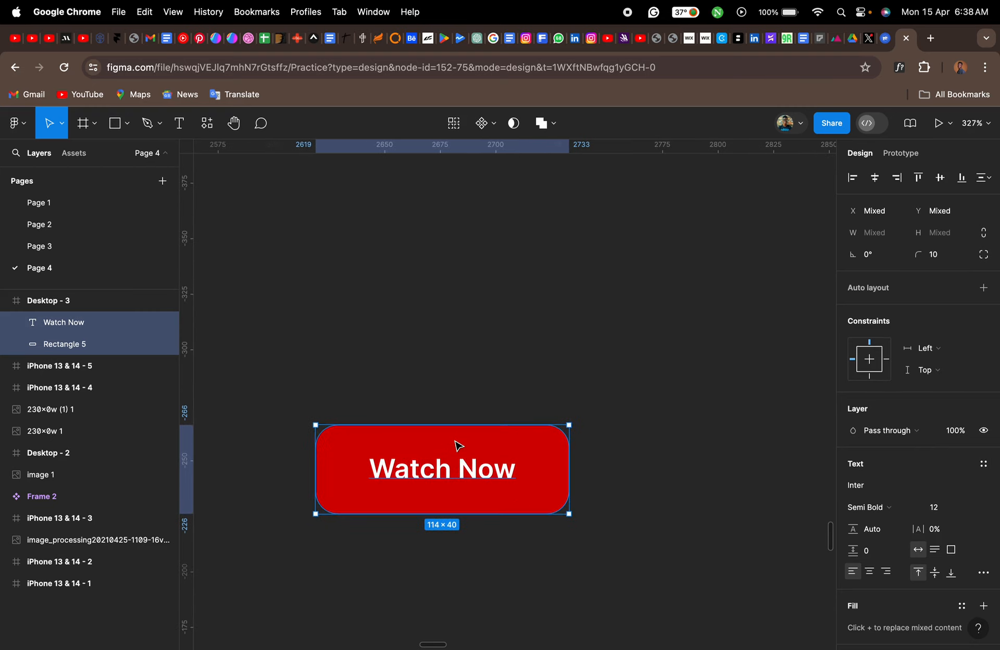
click(472, 374)
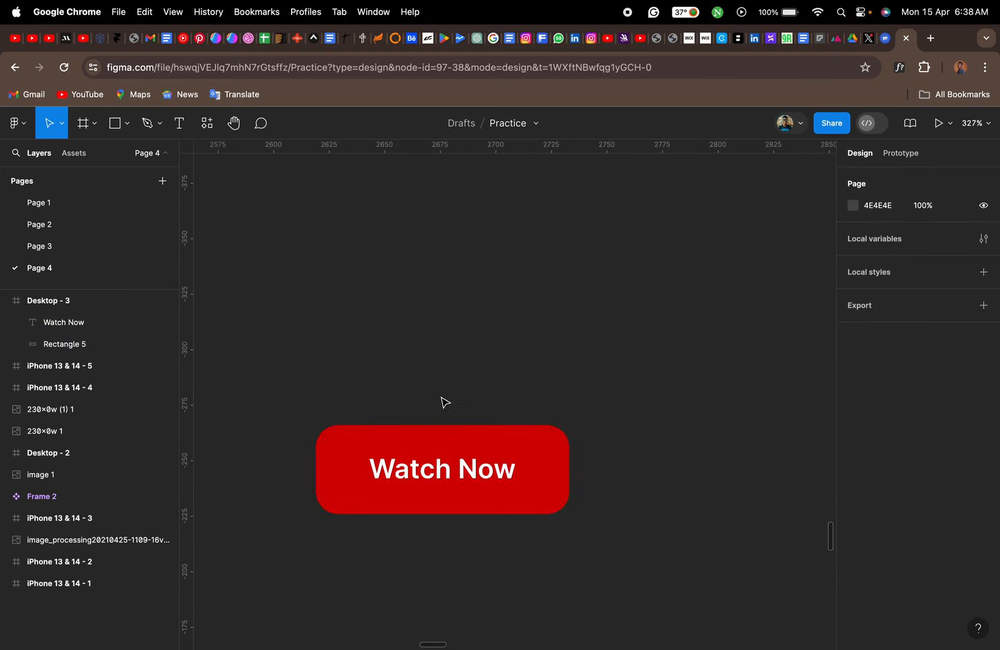
drag(442, 397, 493, 517)
key(Delete)
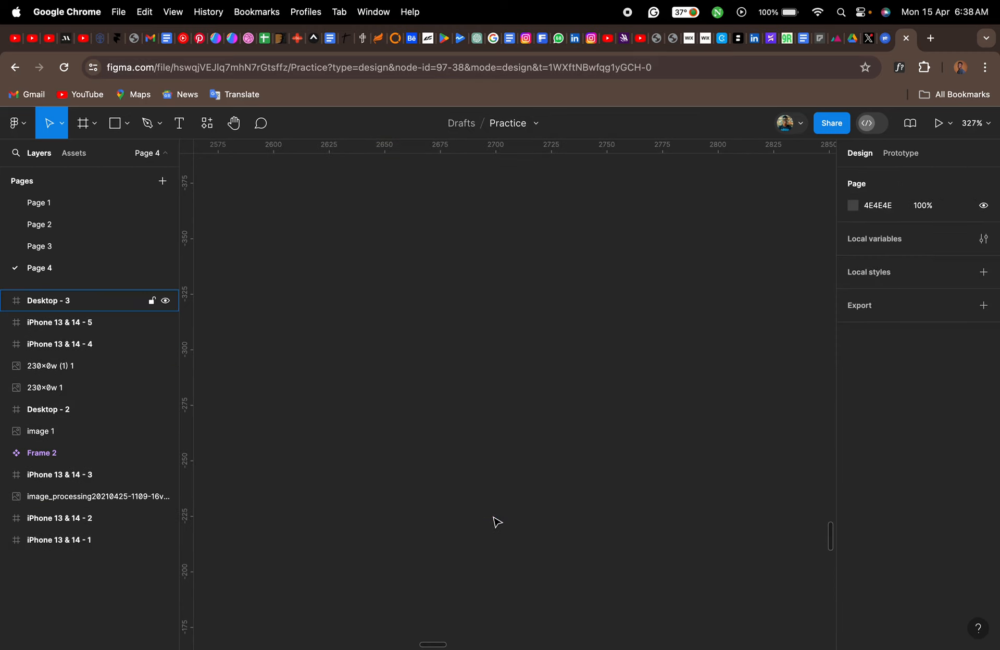
- Add a new "Watch Now" text in the desktop frame and wrap it in an auto layout
key(t)
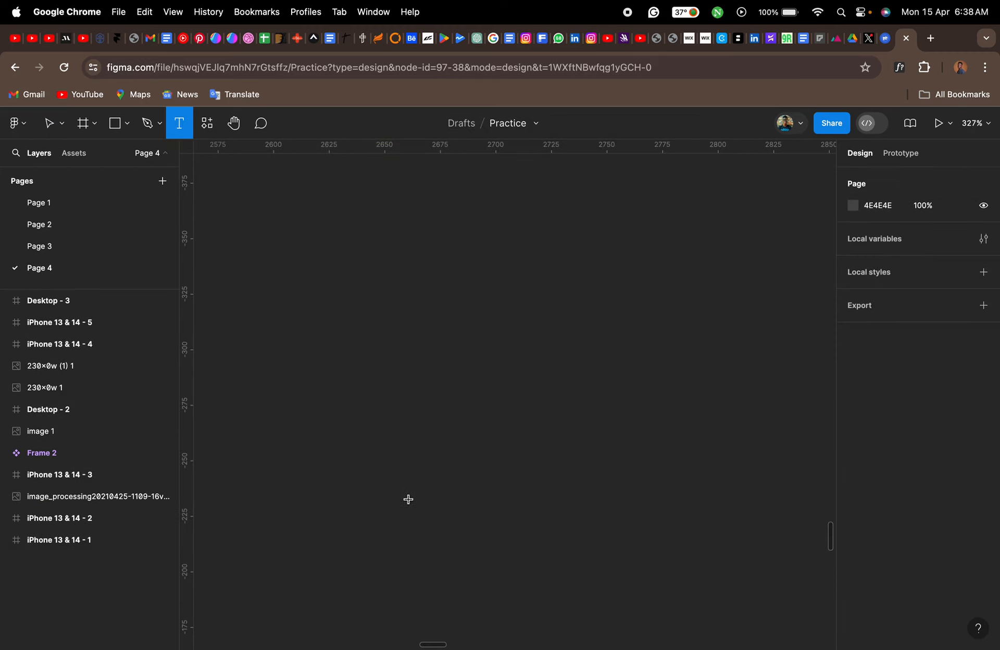
click(380, 453)
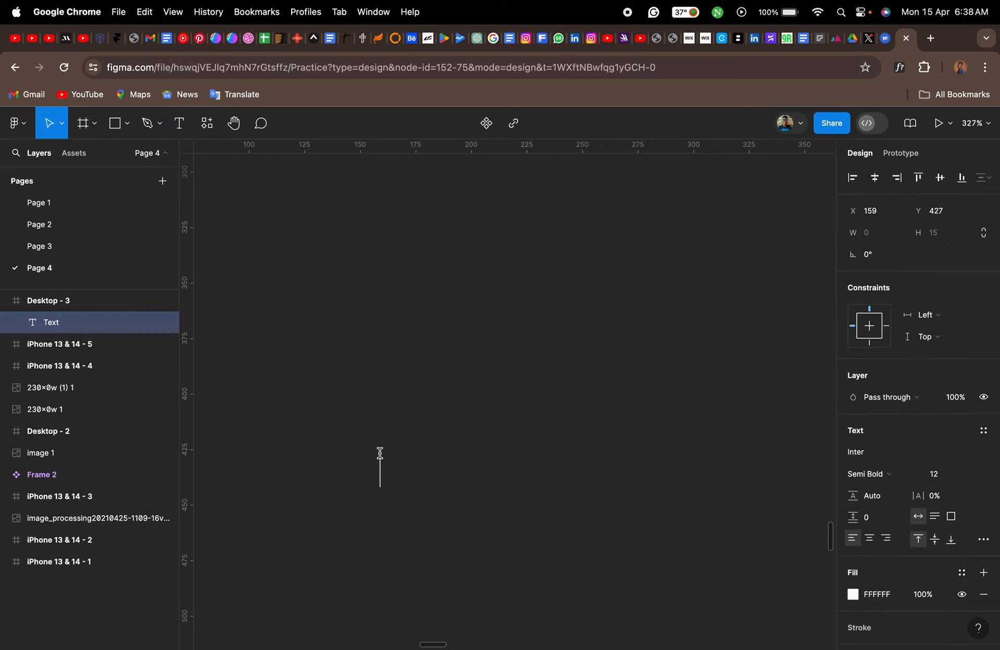
text(Watch)
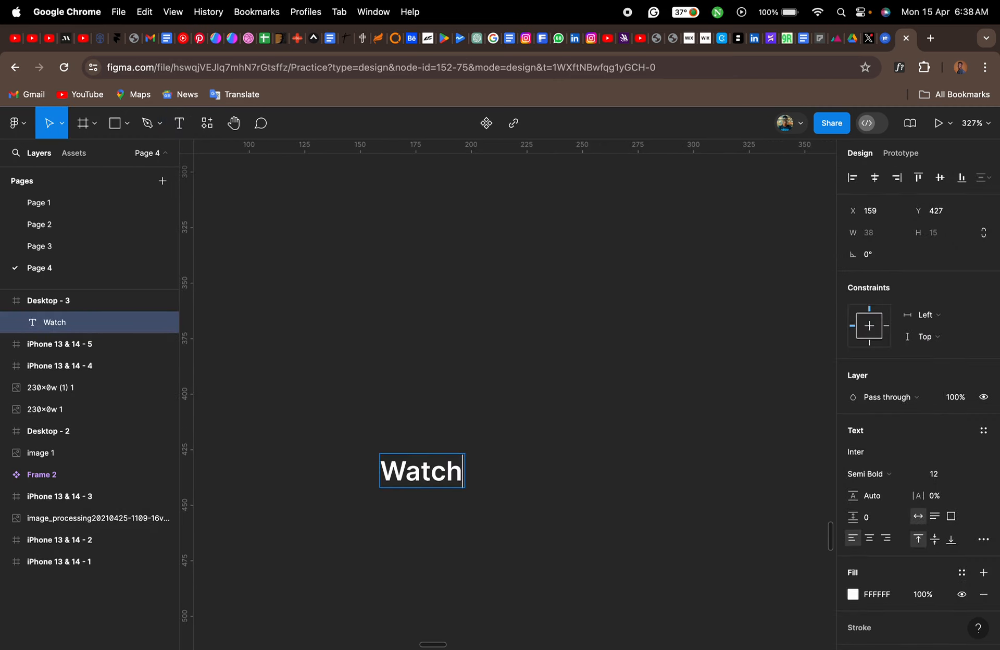
text( Now)
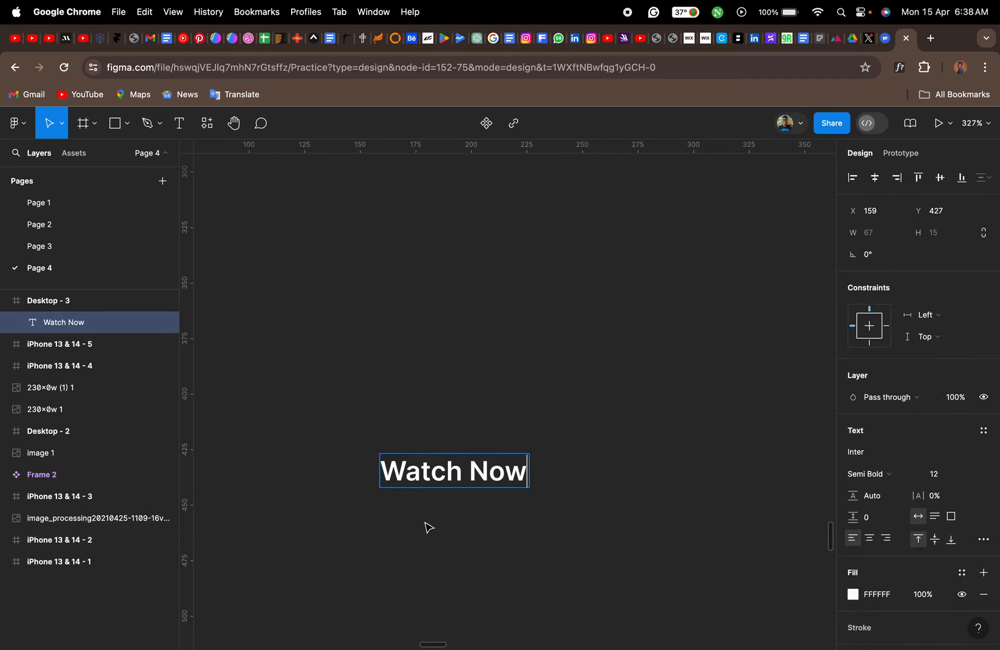
key(Escape)
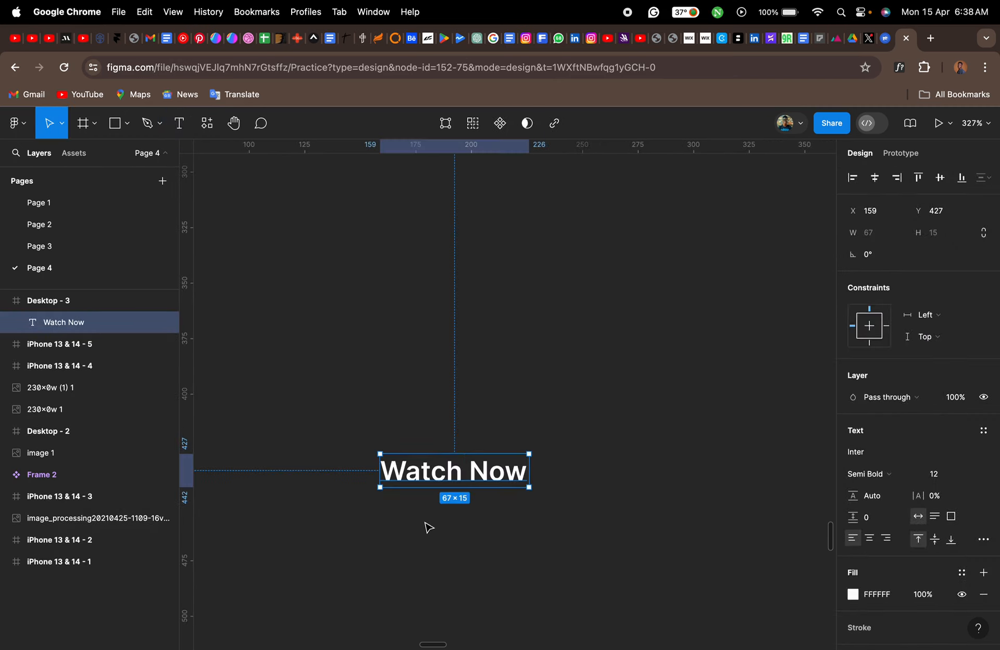
right_click(479, 481)
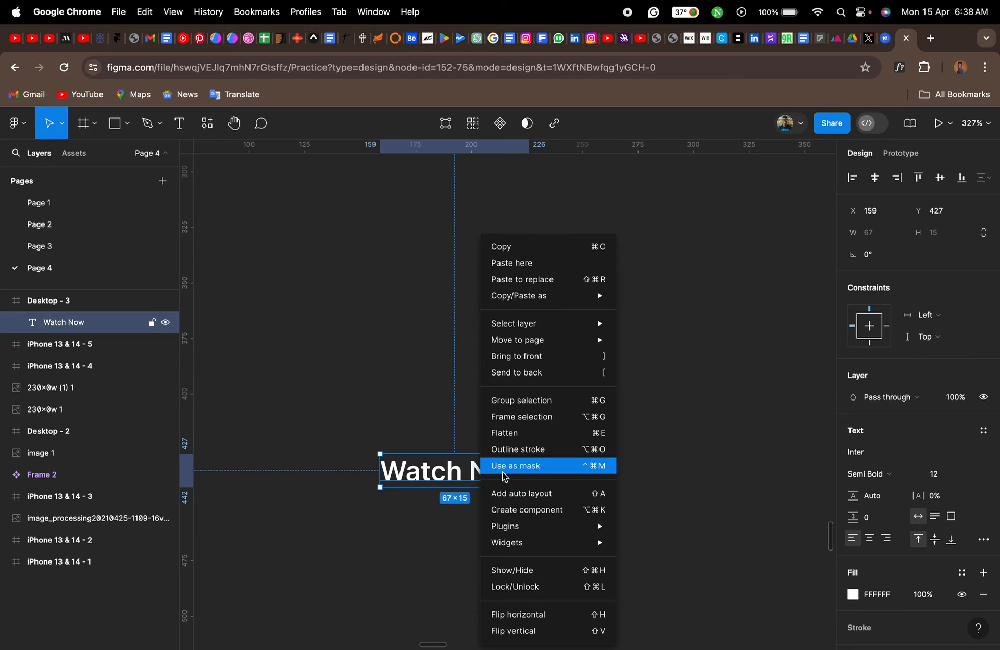
click(543, 501)
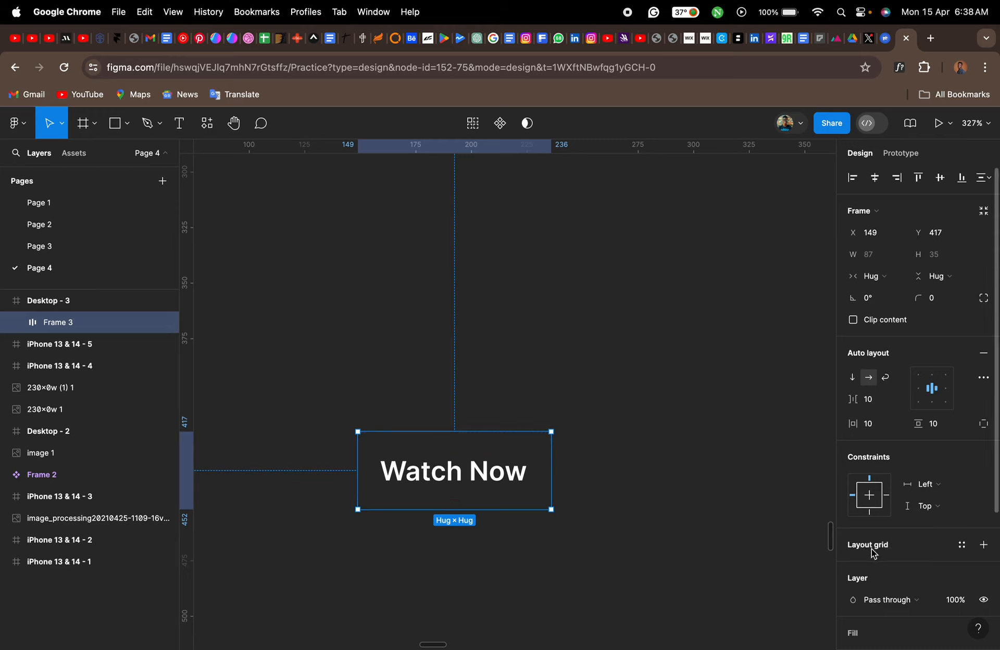
- Add a fill to the "Watch Now" auto layout frame
scroll(881, 551, down, 3)
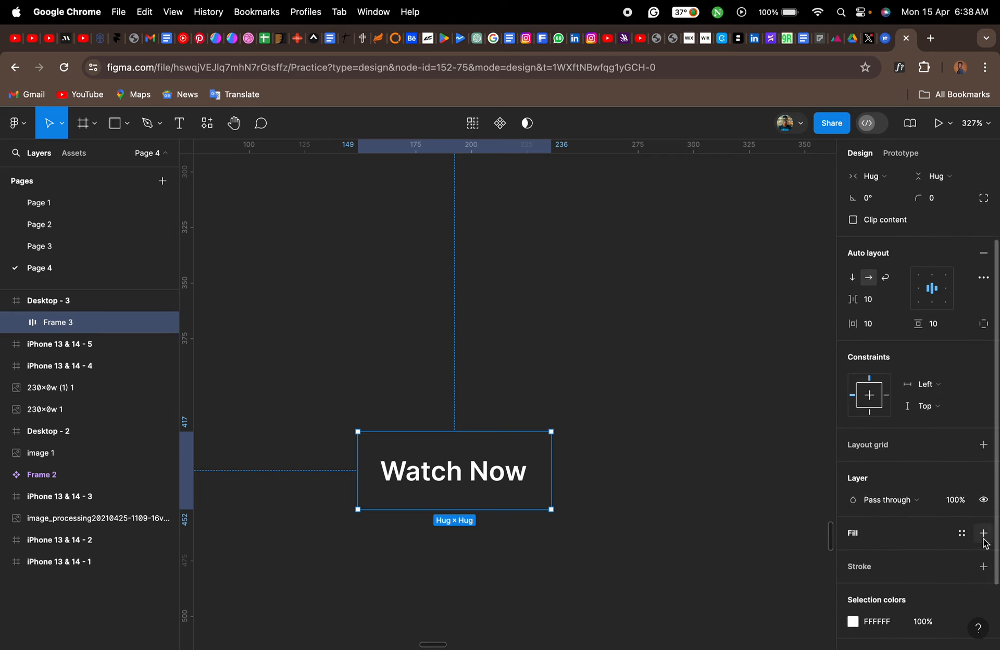
click(853, 535)
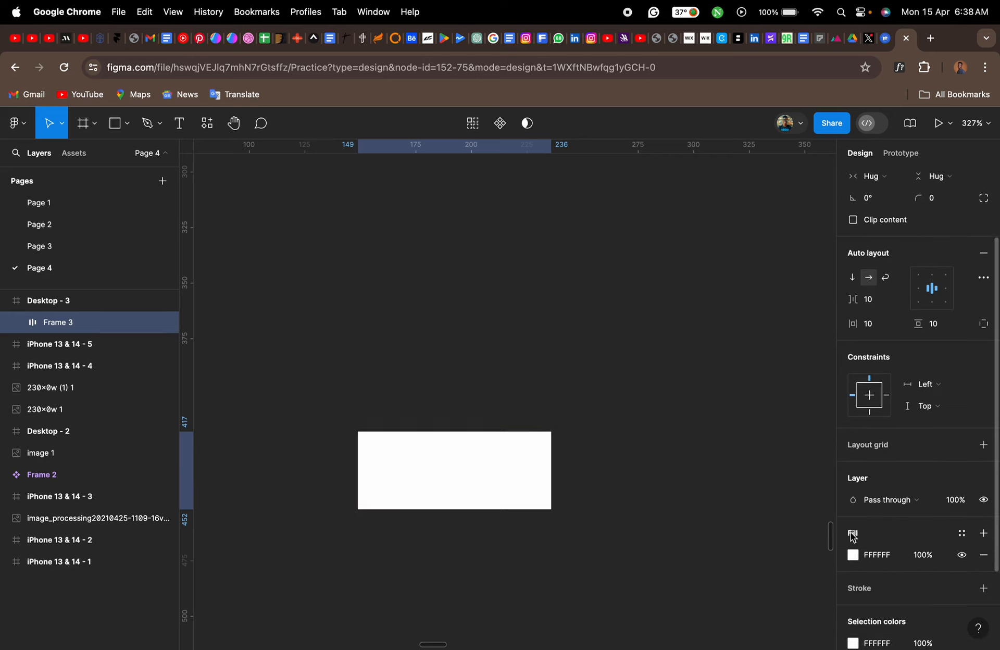
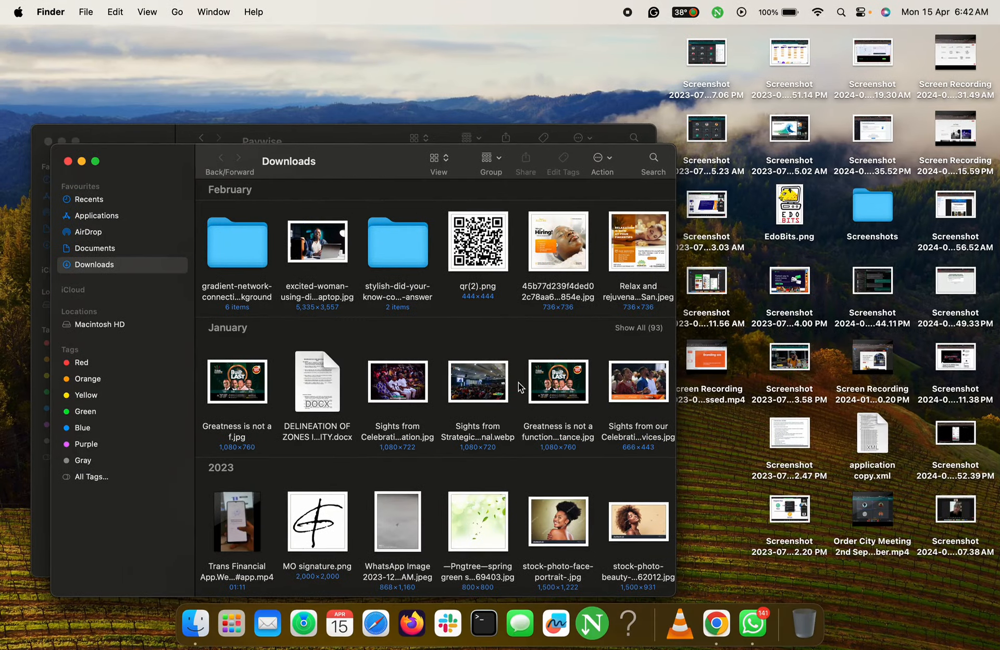
- Find the transparent Netflix logo PNG among the last 7 days' files in Downloads, copy it, and switch back to Figma
scroll(384, 391, up, 10)
scroll(384, 391, up, 5)
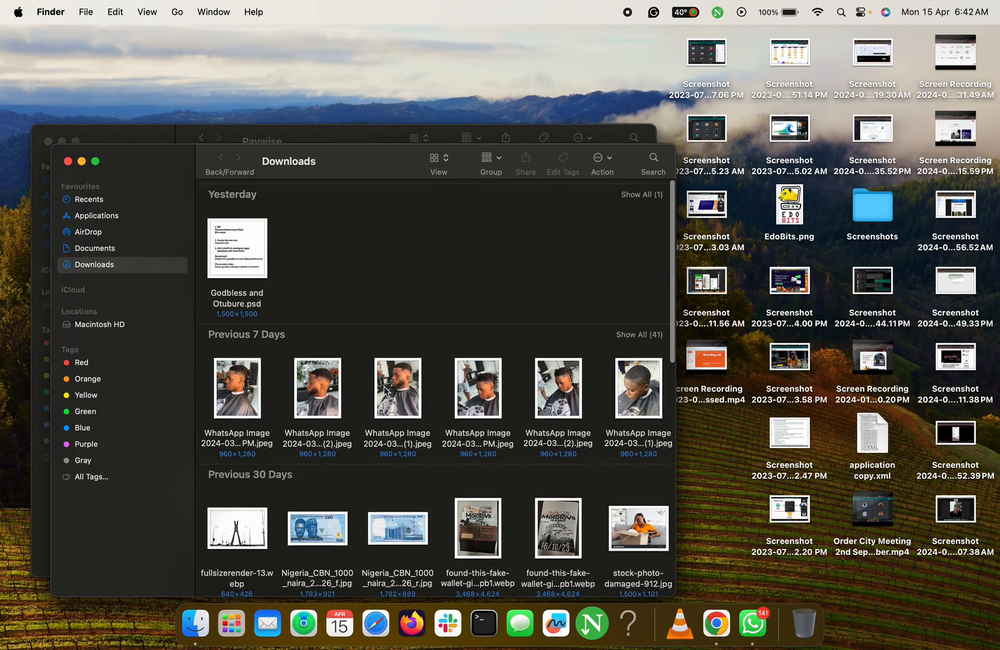
scroll(621, 305, down, 2)
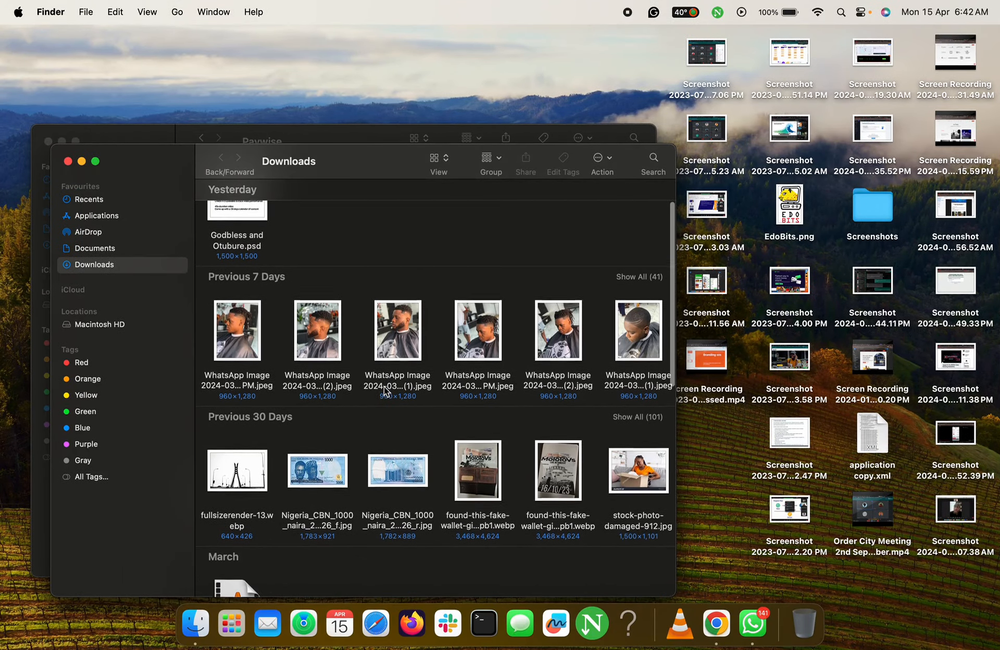
click(639, 276)
scroll(482, 443, down, 3)
click(481, 472)
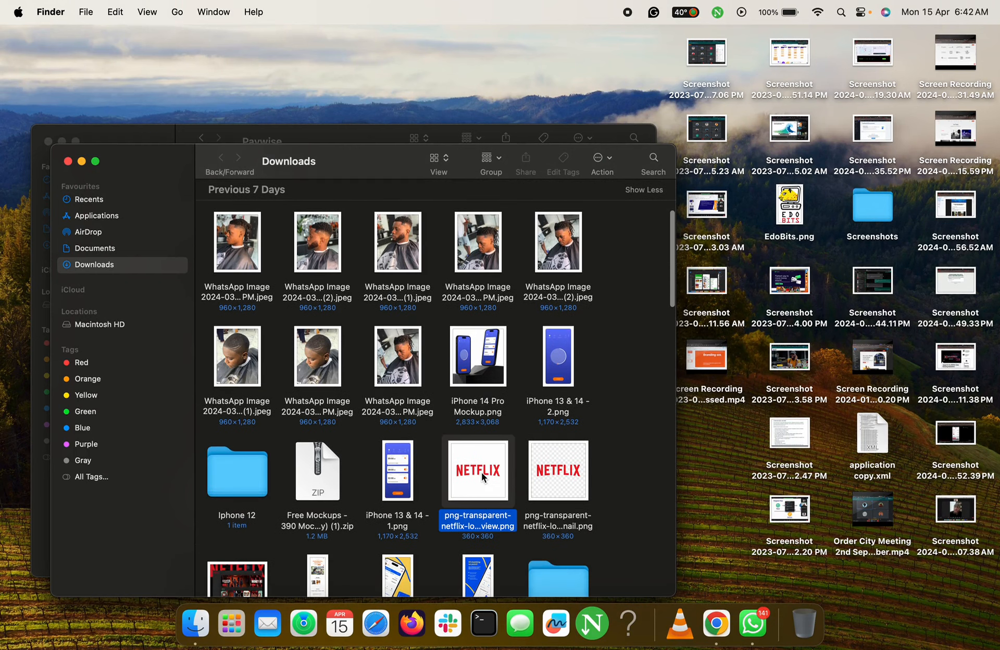
key(ctrl+Right)
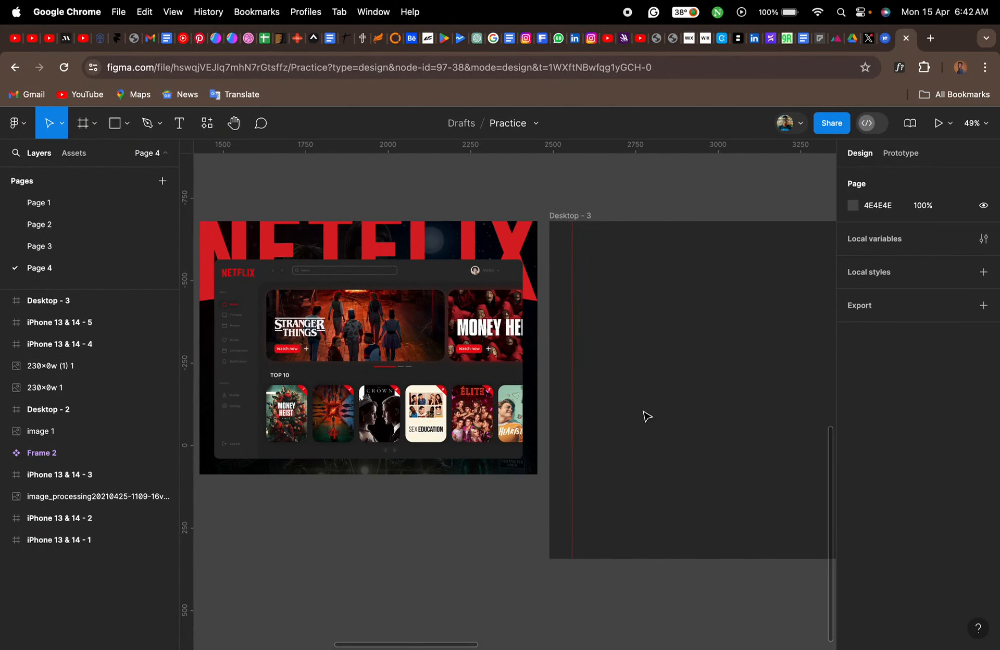
- Add a horizontal guide across the Desktop - 3 frame, about 97 px below its top edge
scroll(670, 329, right, 3)
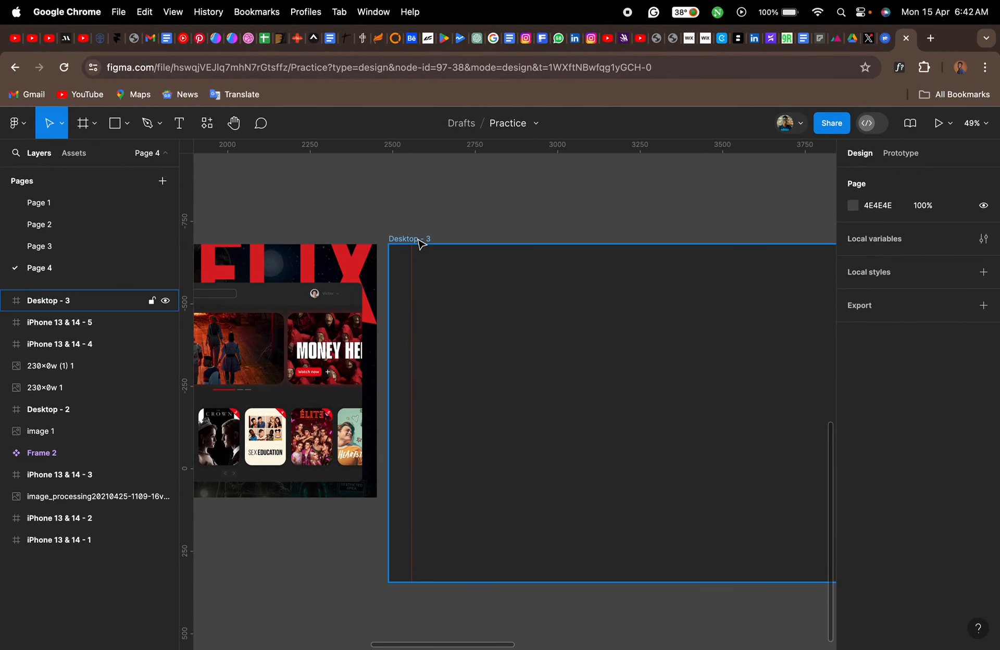
drag(505, 150, 518, 275)
scroll(520, 281, right, 3)
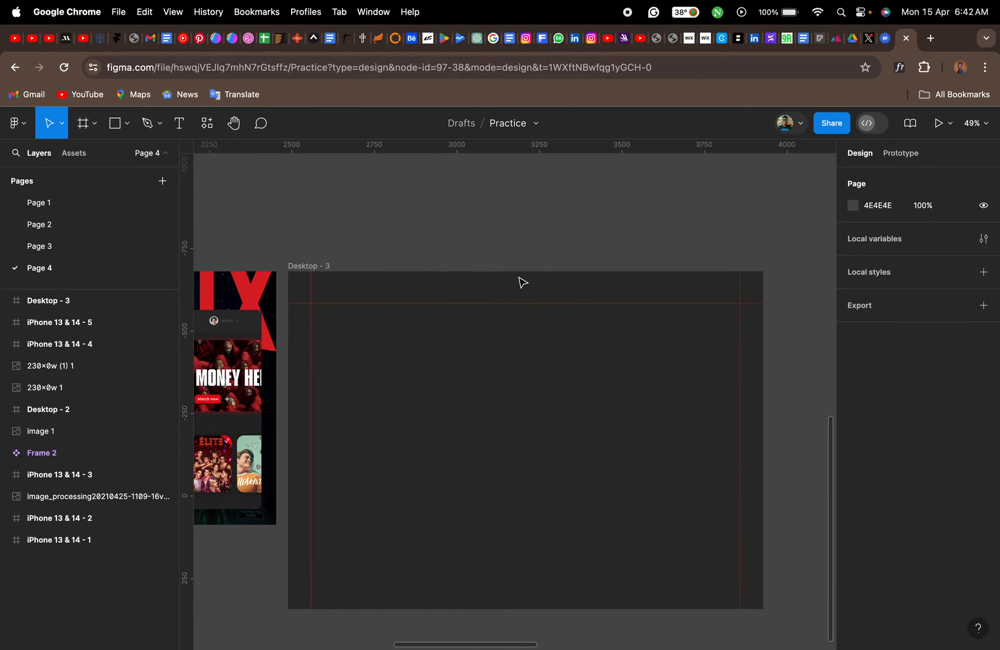
- Paste the copied Netflix logo into the Desktop - 3 frame
scroll(351, 289, up, 3)
scroll(351, 291, up, 3)
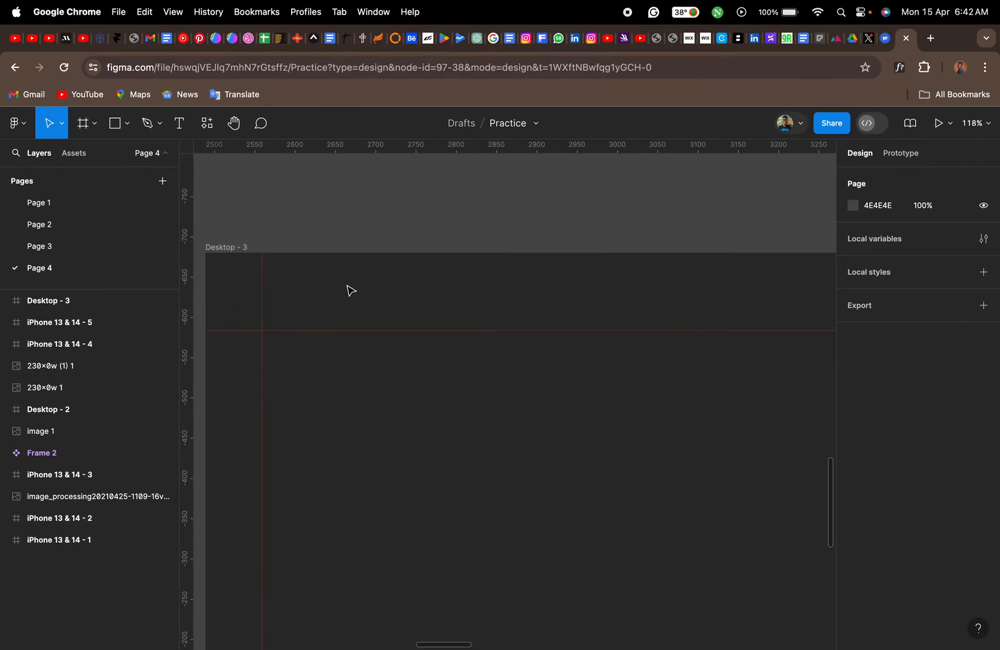
click(240, 248)
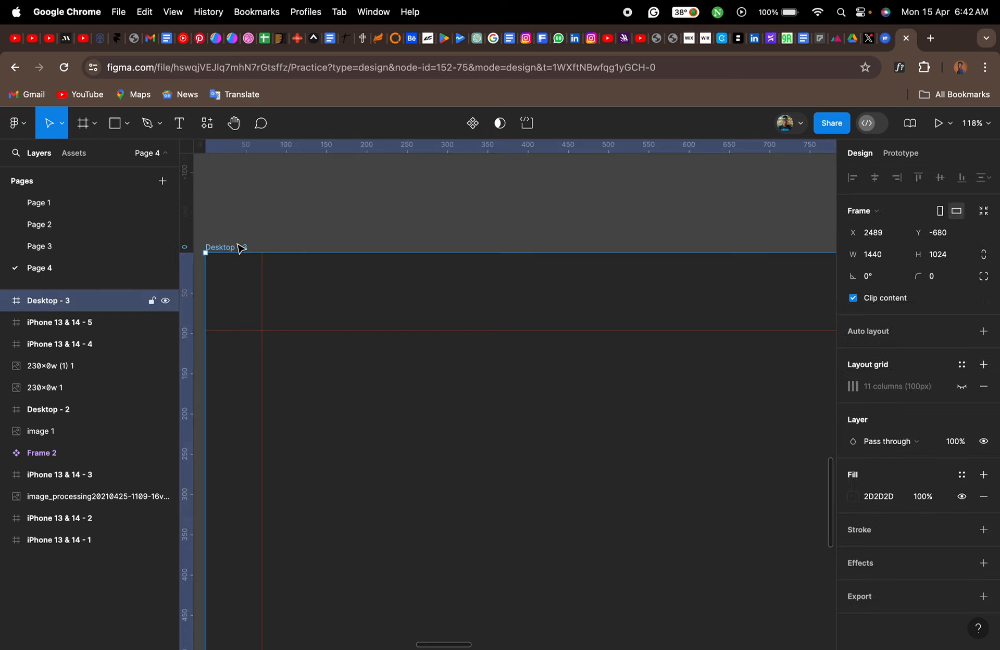
key(super+v)
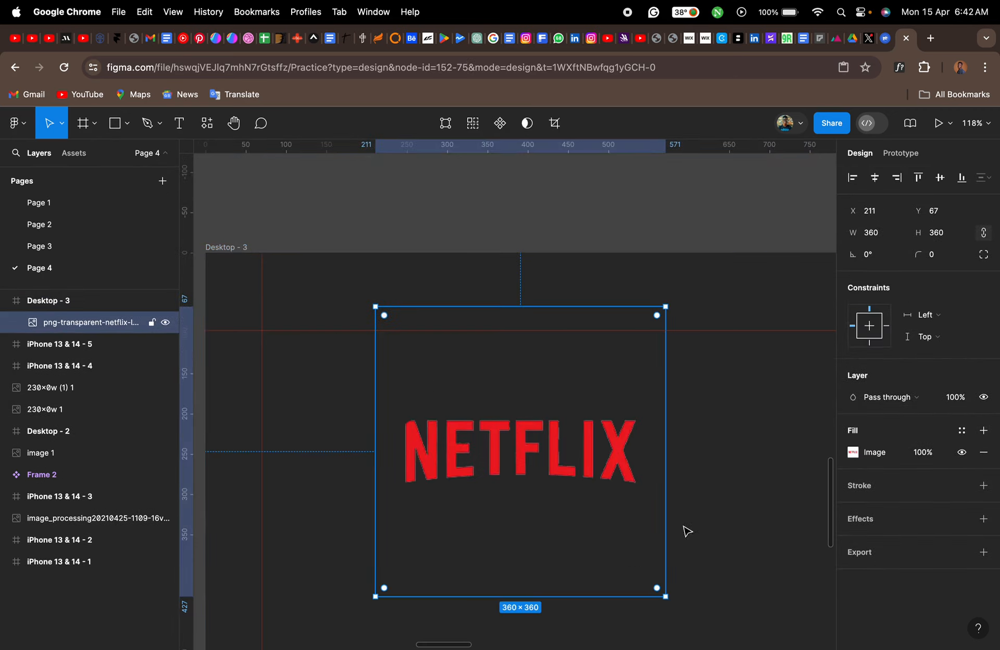
- Trim the logo's empty lower area to a 360 × 115 image and scale it down to about 175 × 56
drag(607, 596, 587, 399)
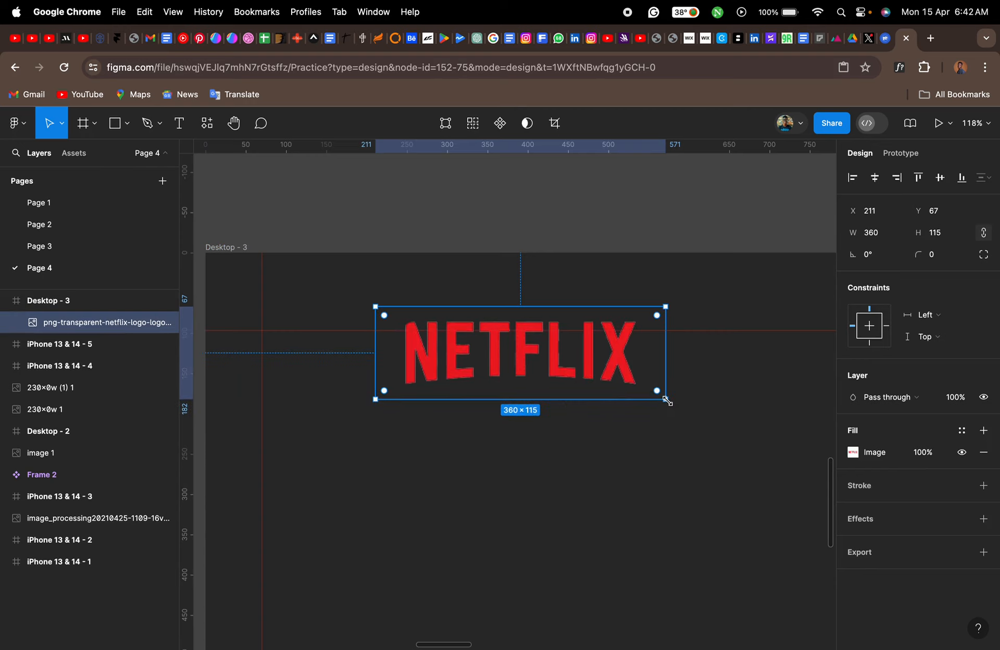
drag(666, 400, 415, 346)
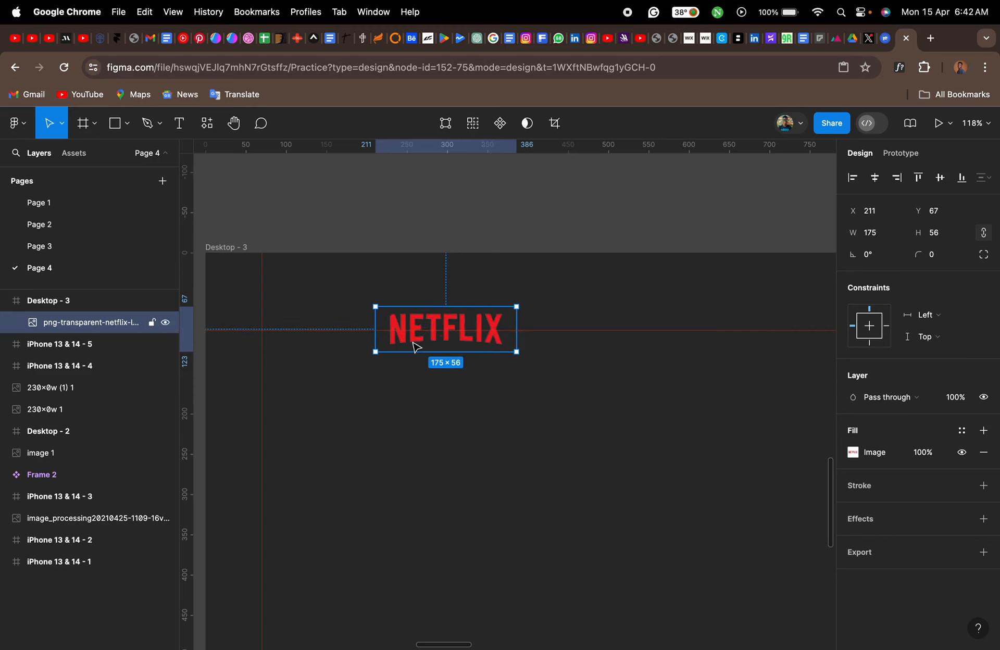
scroll(357, 331, up, 6)
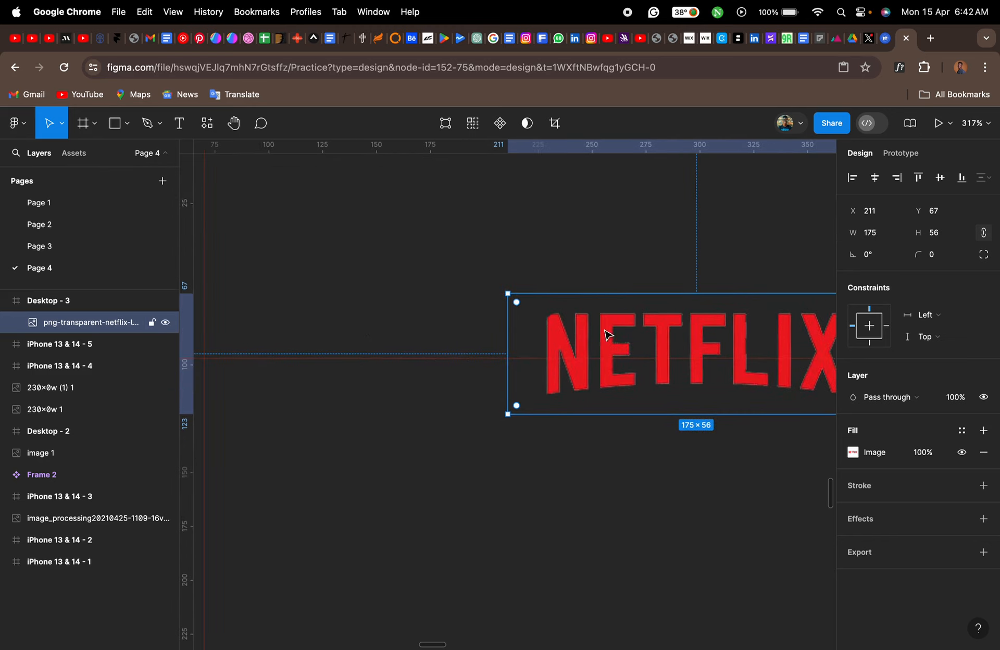
- Widen the Netflix logo to 182 and position it at X 51, Y 49 so its letters sit against the two guides
drag(606, 333, 234, 312)
scroll(296, 301, left, 3)
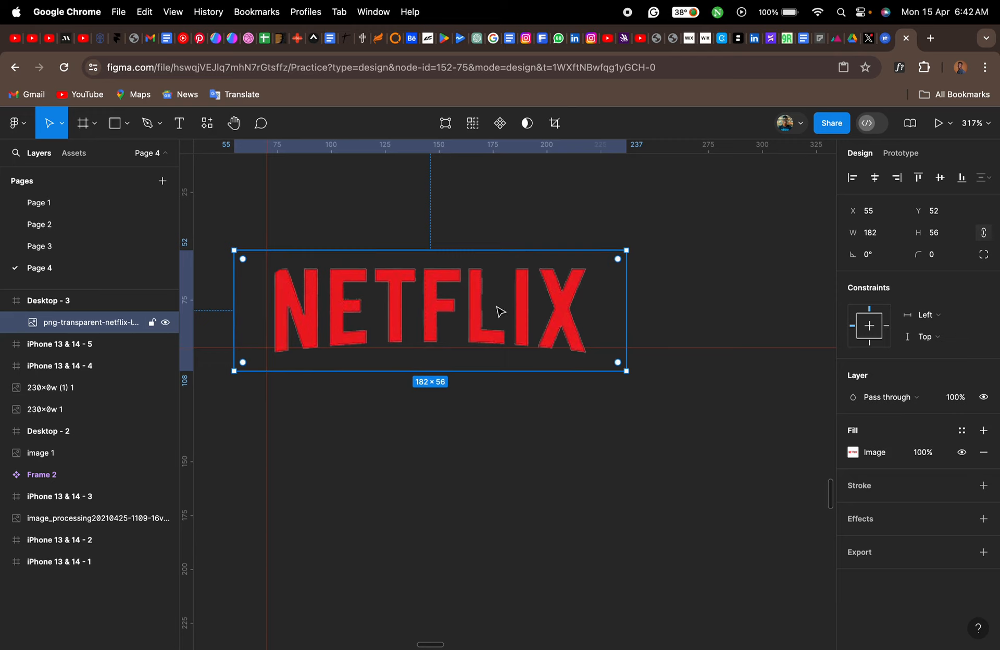
key(Left)
key(Left)
key(Left)
key(Left)
key(Up)
key(Up)
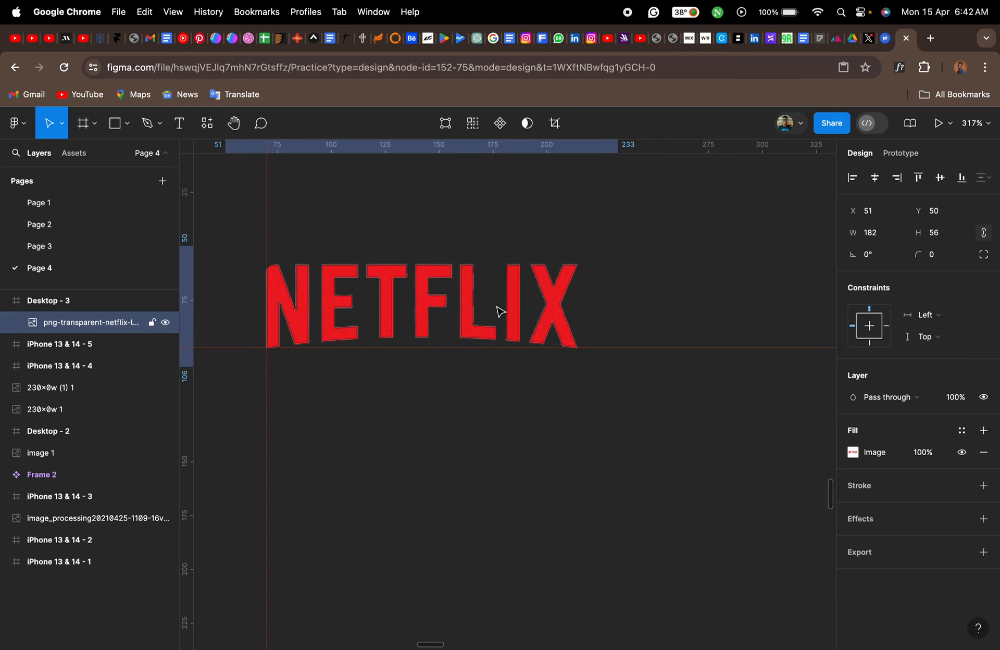
key(Up)
scroll(500, 311, down, 8)
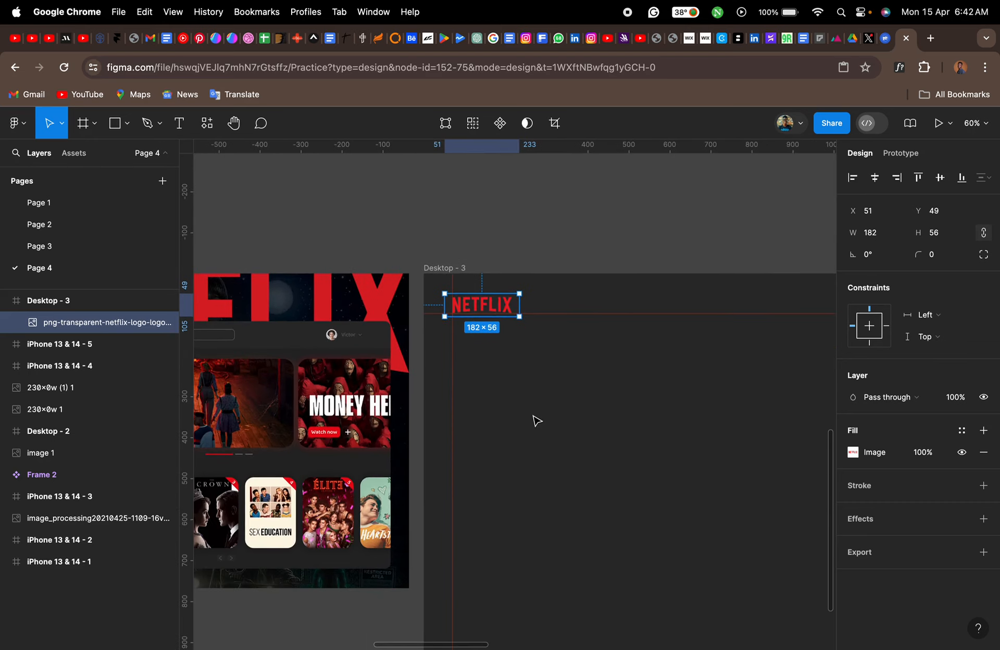
- Examine the sidebar menu entries and their icons in the Netflix reference image
scroll(537, 421, left, 1)
key(Escape)
scroll(536, 421, left, 5)
scroll(537, 421, down, 2)
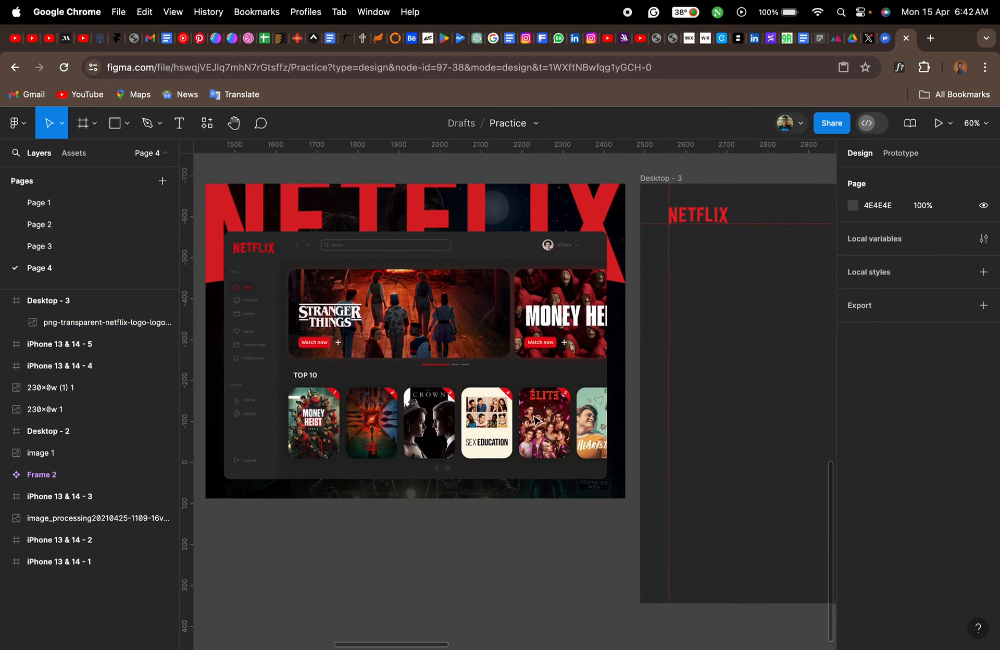
scroll(536, 421, right, 5)
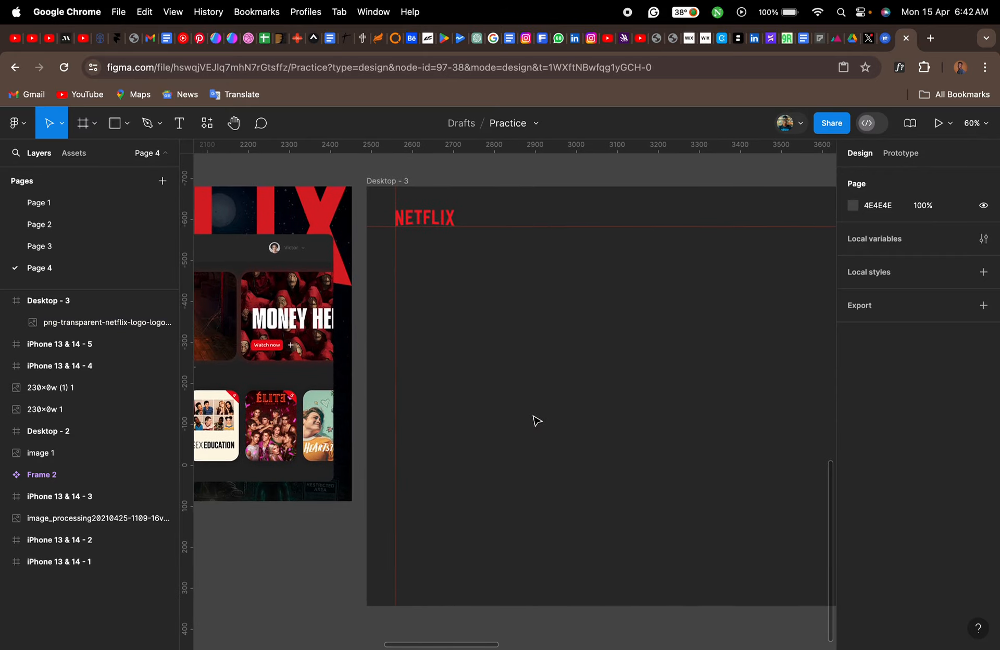
scroll(536, 421, left, 6)
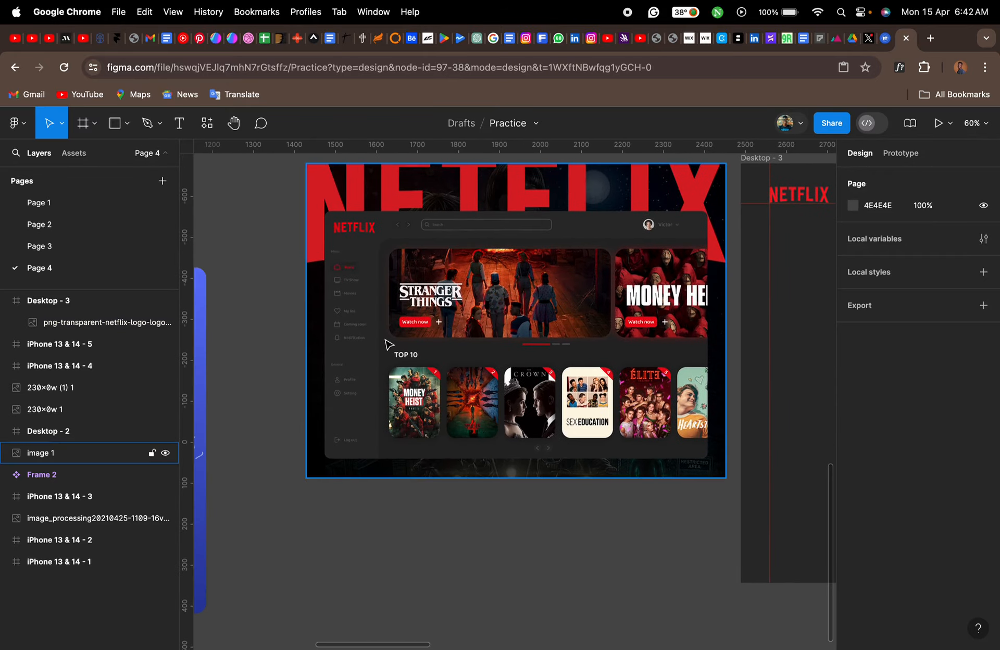
scroll(353, 342, up, 5)
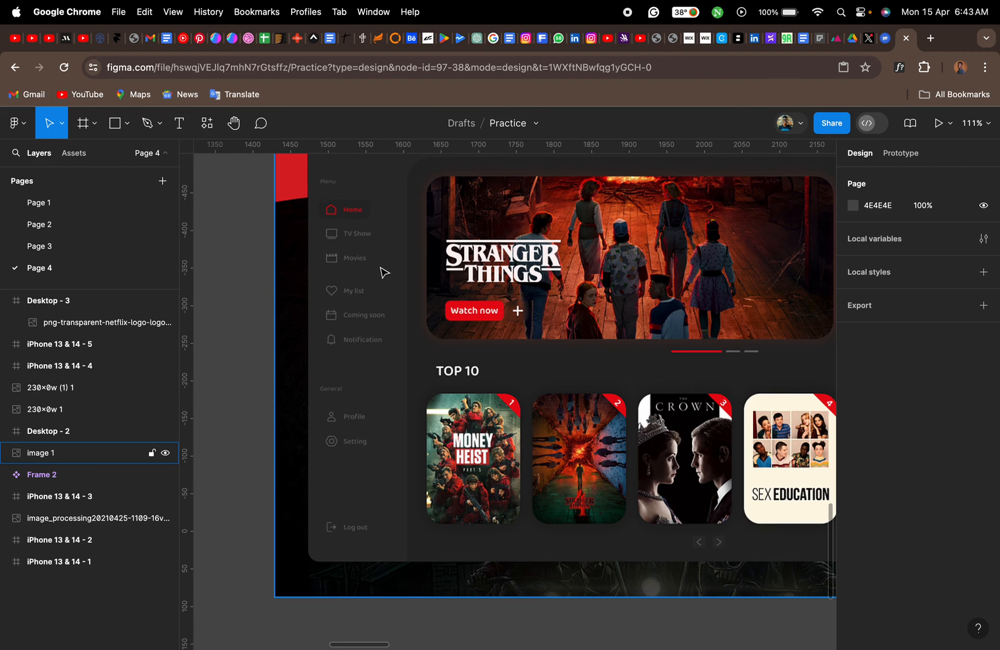
scroll(397, 298, up, 4)
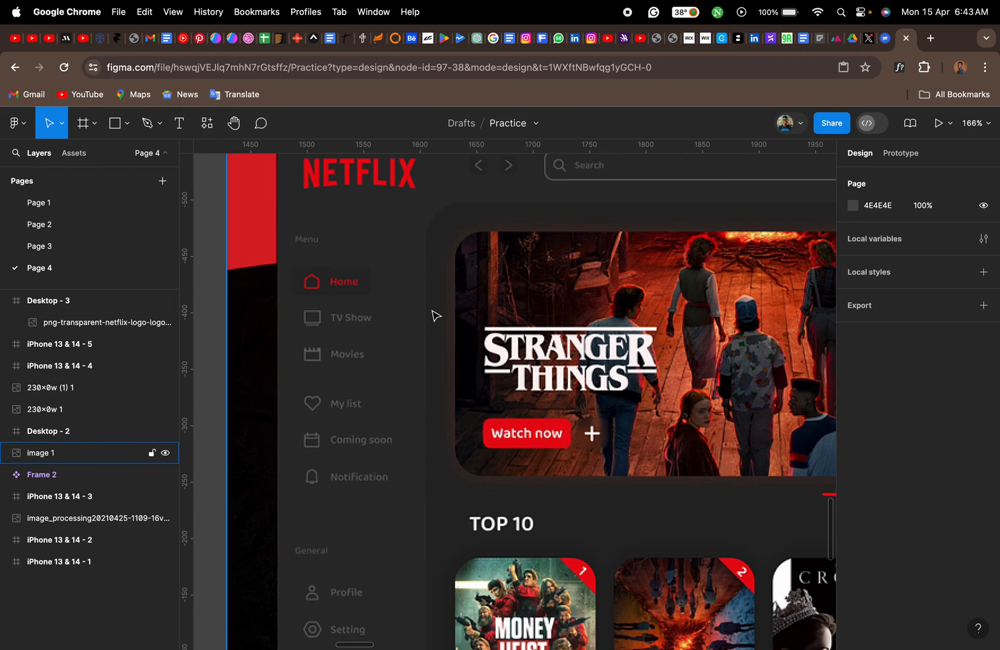
scroll(436, 315, up, 4)
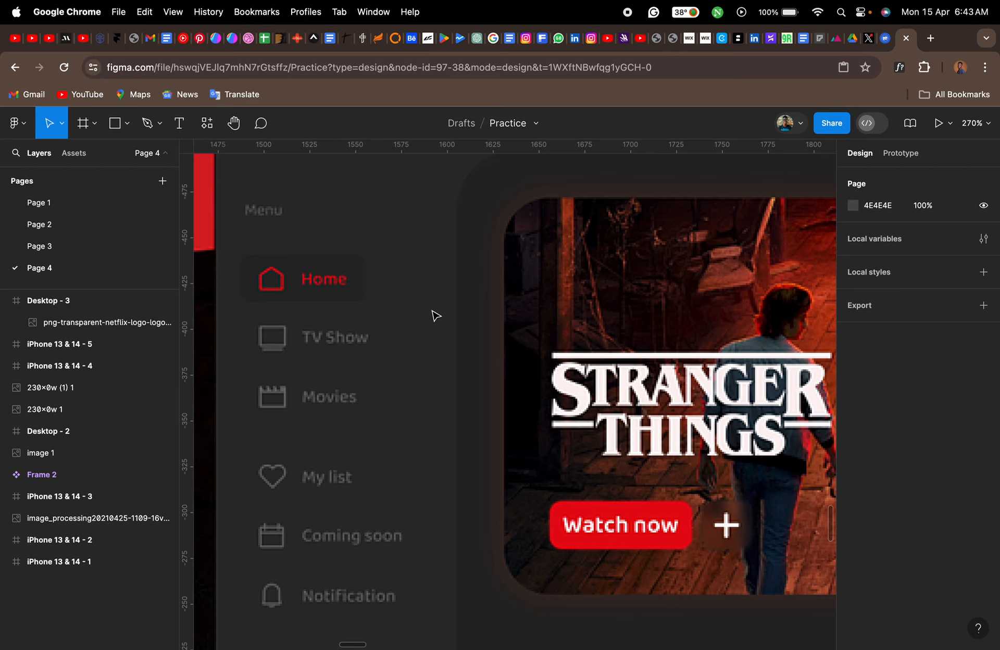
- Add a "Home" text beside the reference image's Home menu entry
key(t)
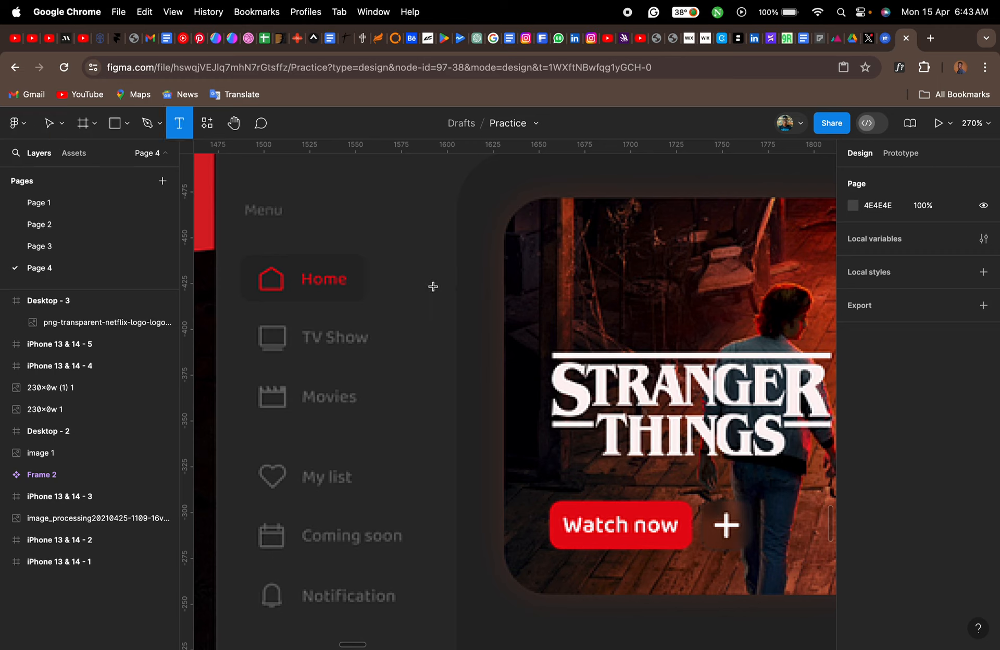
click(433, 283)
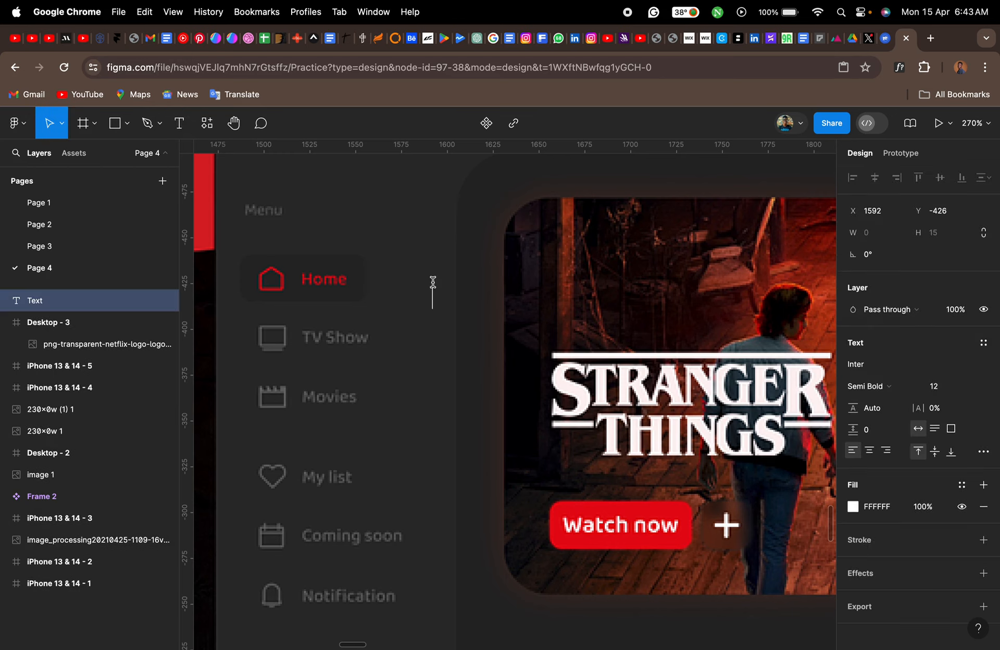
text(Home)
key(Escape)
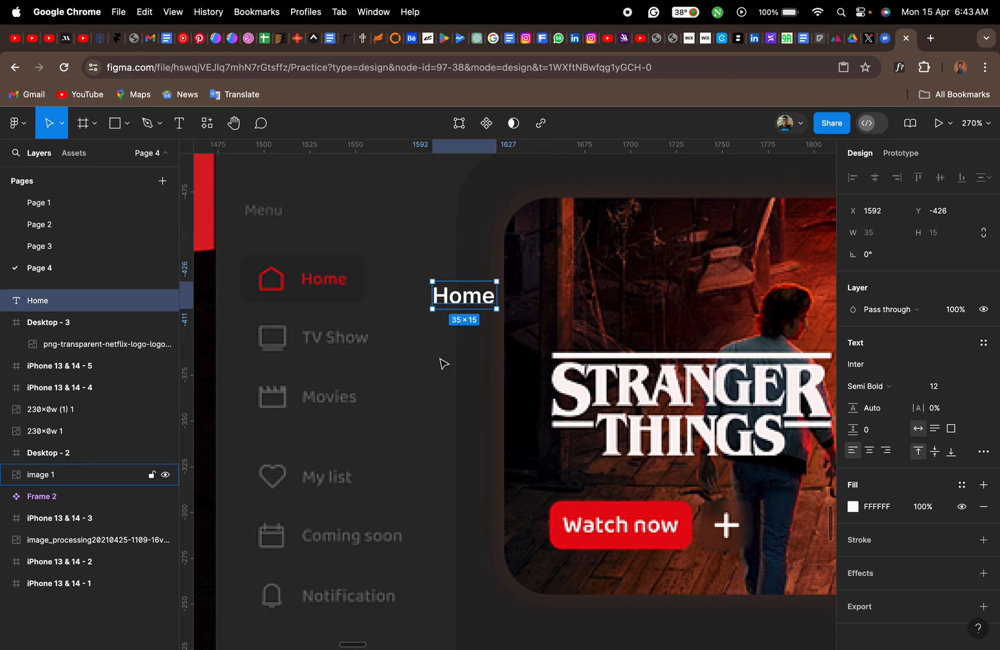
- Run the Iconify plugin and search its icons for "home"
right_click(469, 306)
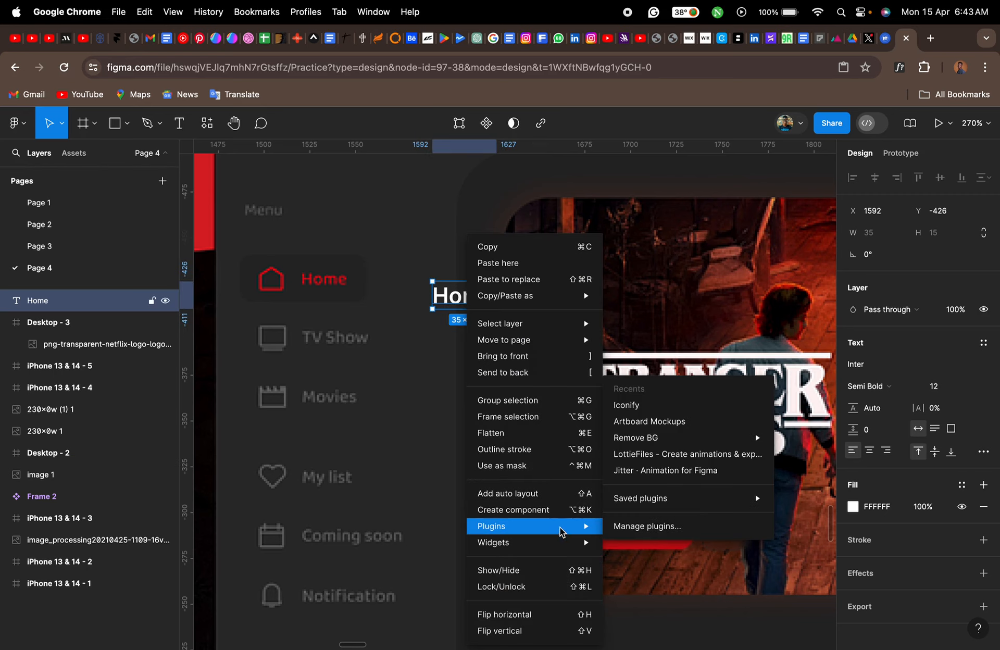
click(638, 407)
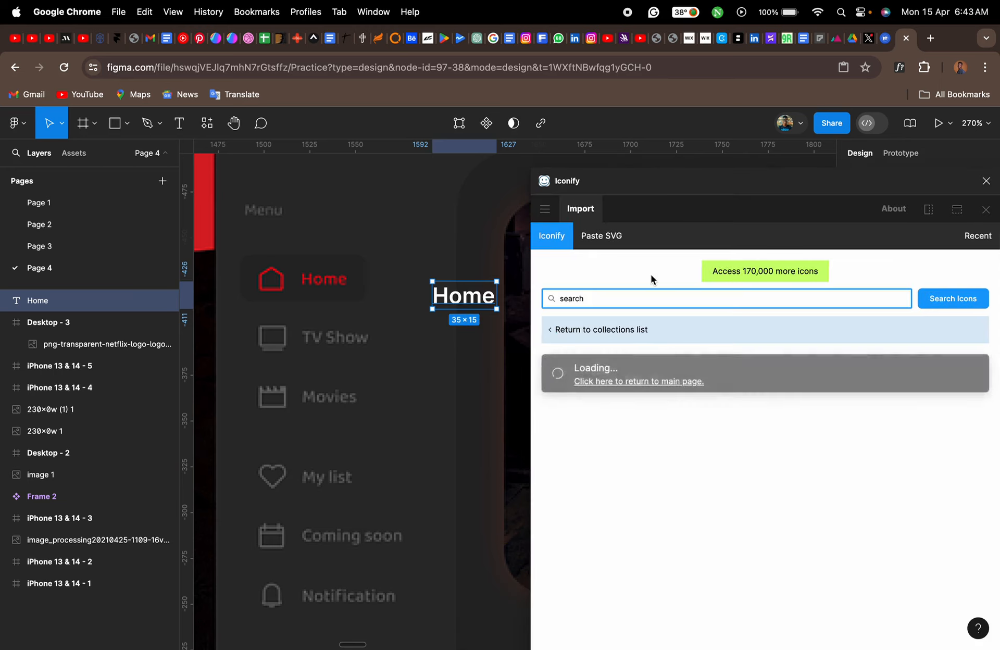
double_click(605, 299)
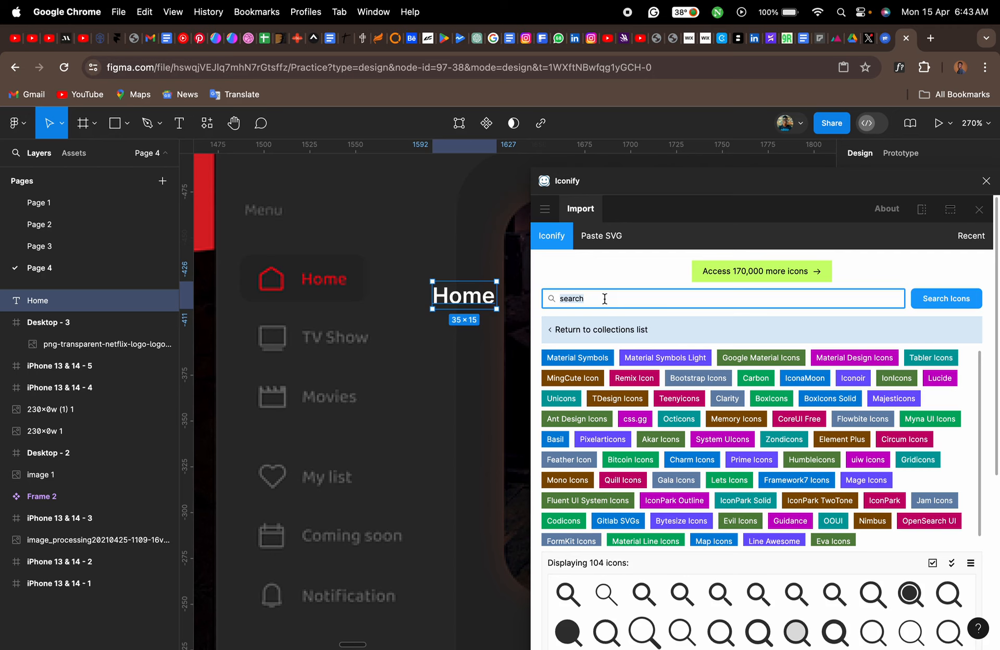
text(home)
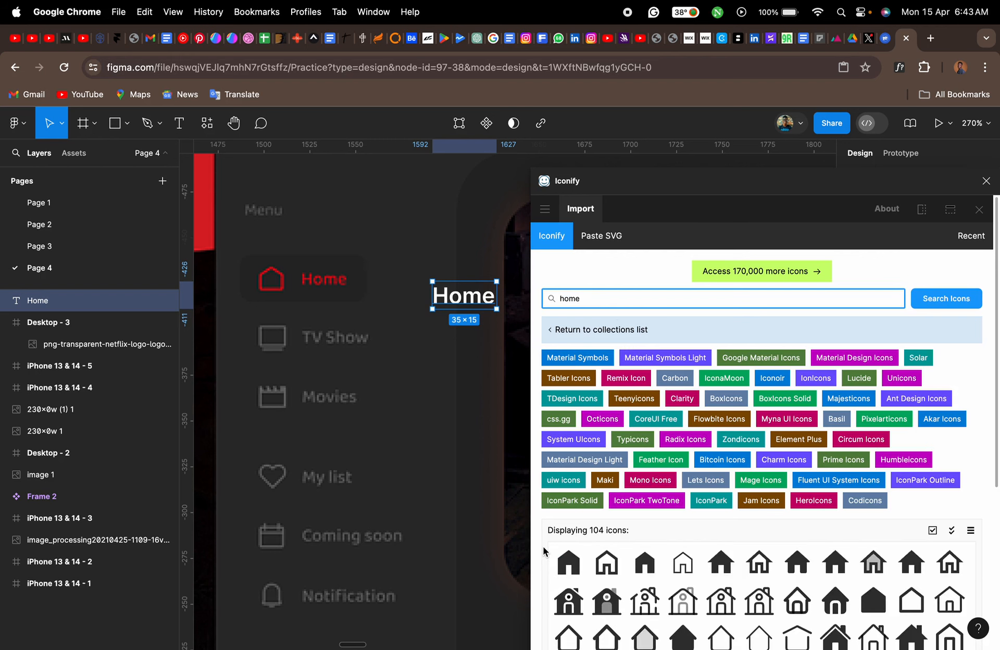
- Insert the ri:home-line outline icon and place it just left of the "Home" text
scroll(543, 551, down, 3)
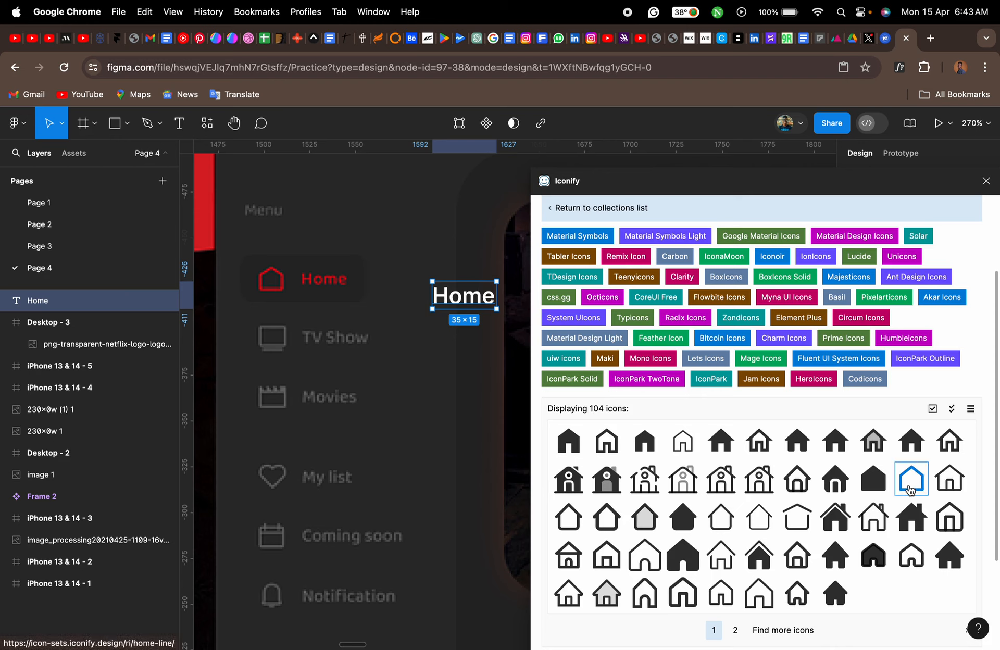
drag(910, 490, 413, 255)
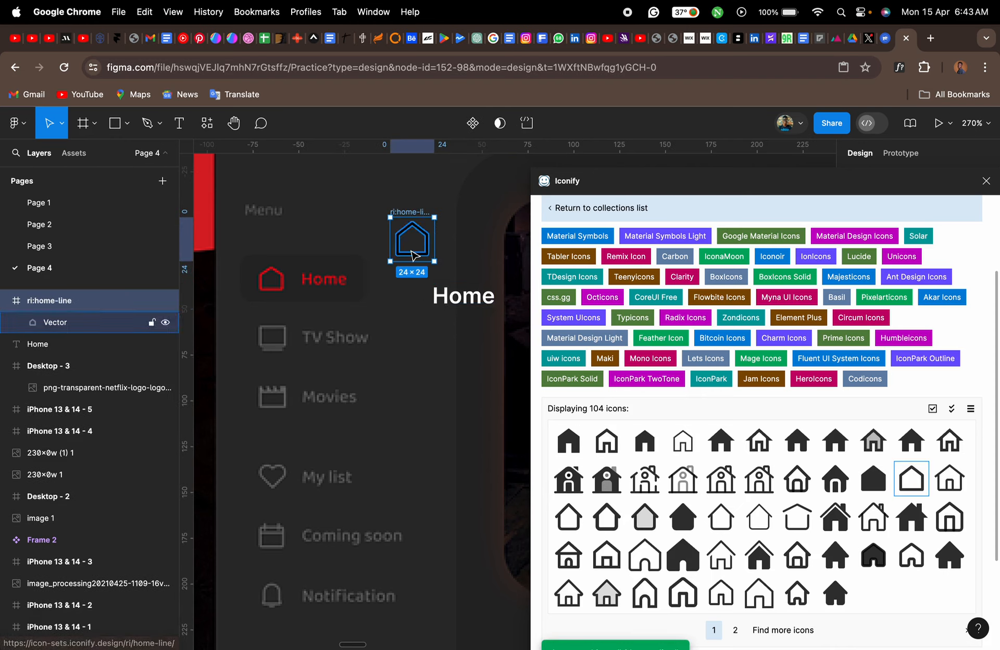
click(419, 234)
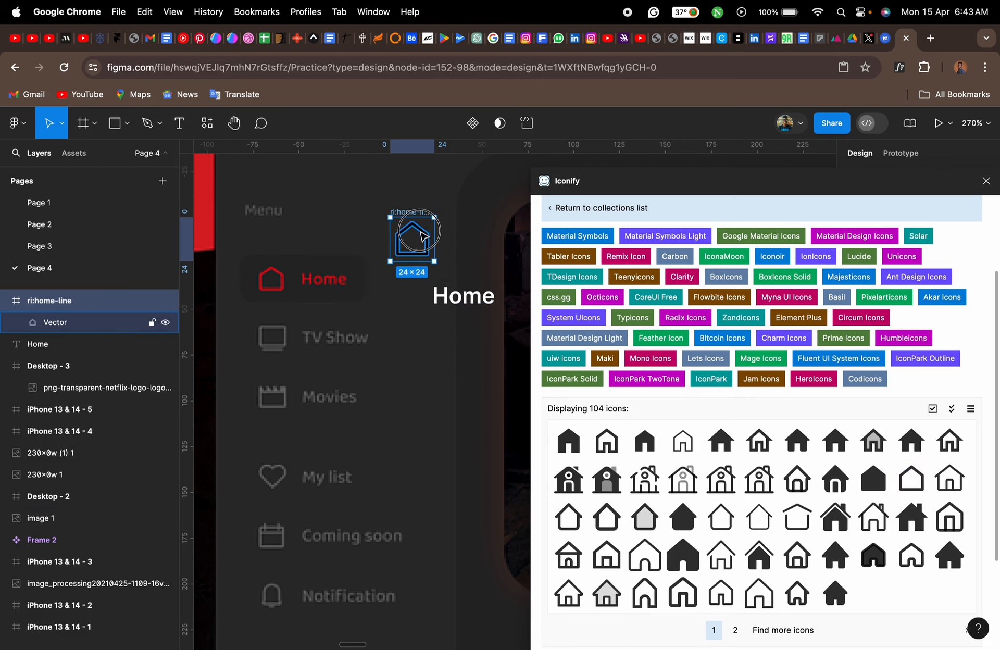
drag(420, 235, 412, 289)
- Search the Iconify icons for "TV"
scroll(688, 276, up, 3)
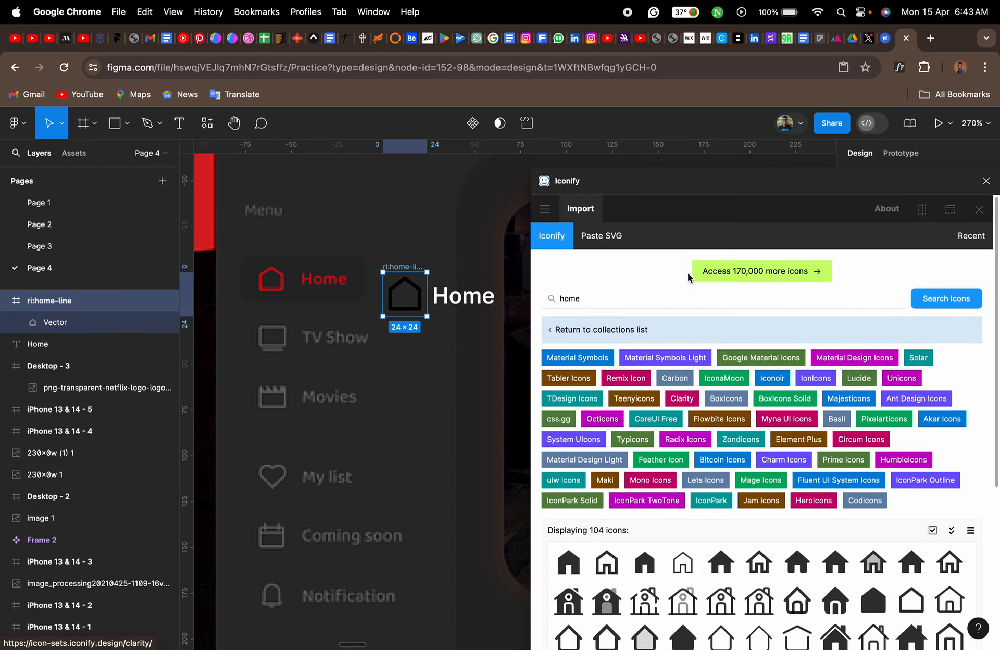
click(631, 299)
key(super+a)
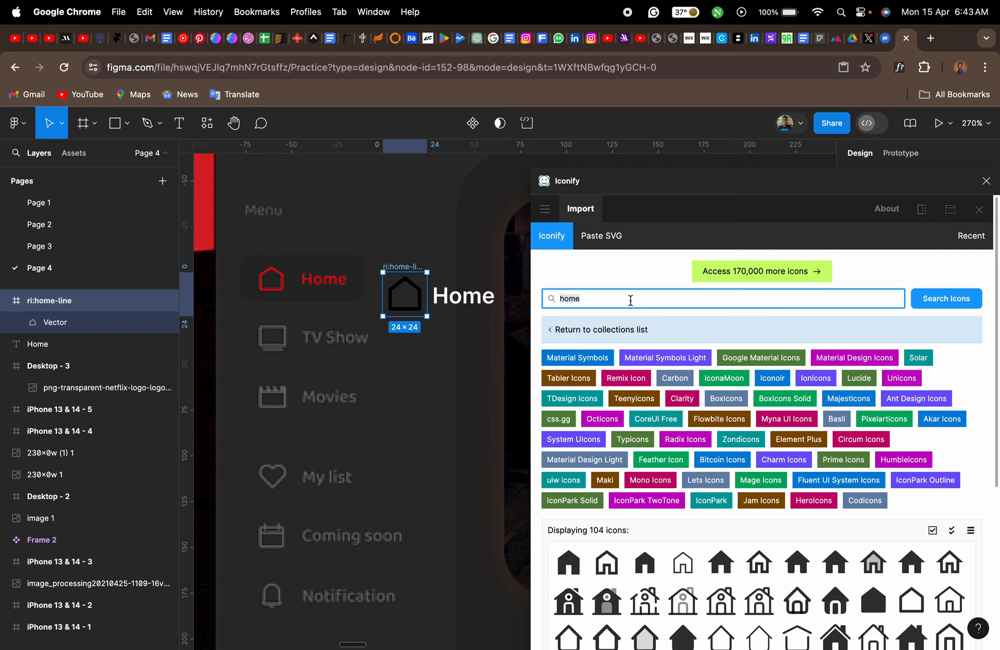
text(TV)
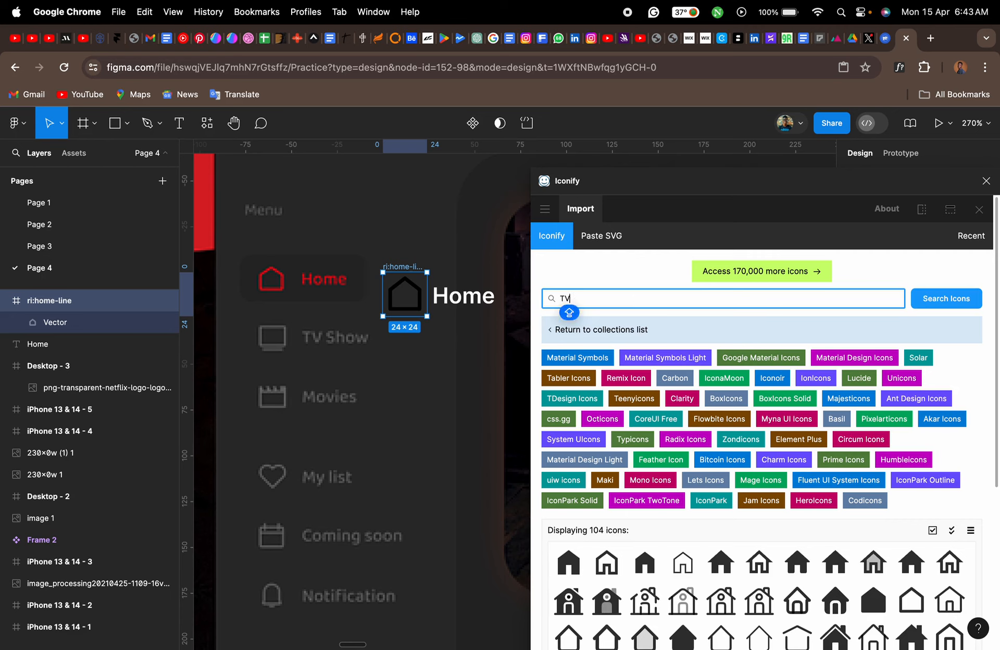
text( s)
key(BackSpace)
key(BackSpace)
key(Return)
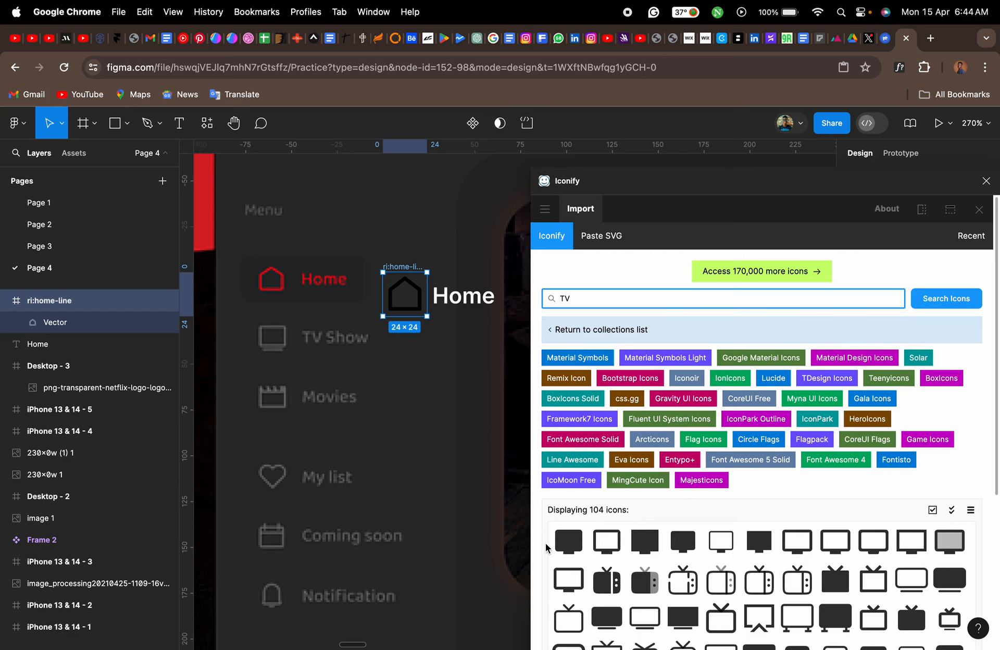
- Insert the fluent:tv-24-regular icon and place it directly below the home icon
scroll(546, 547, down, 3)
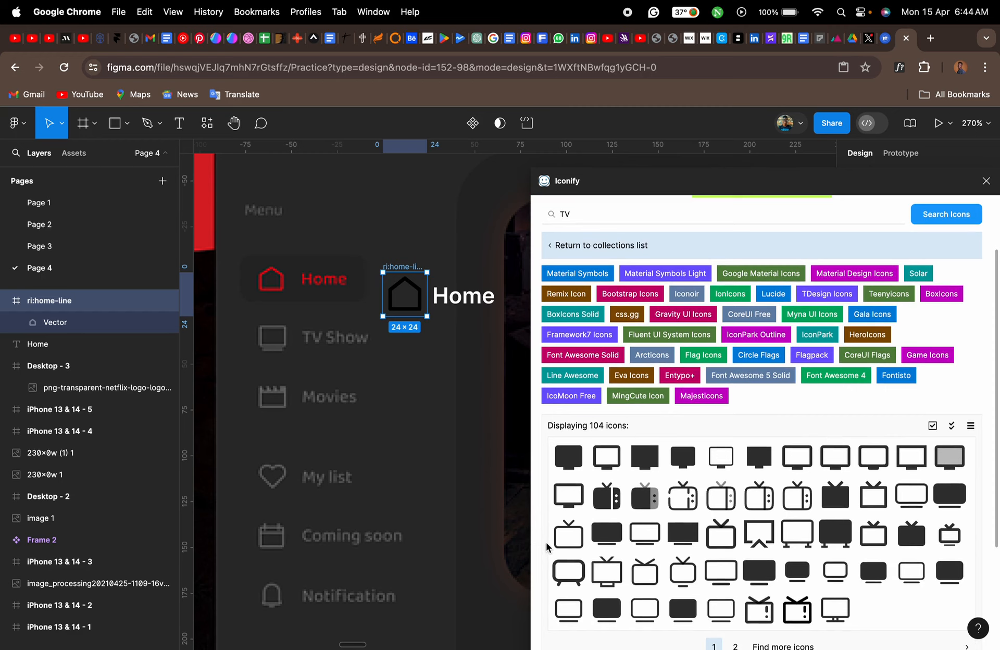
scroll(548, 547, down, 2)
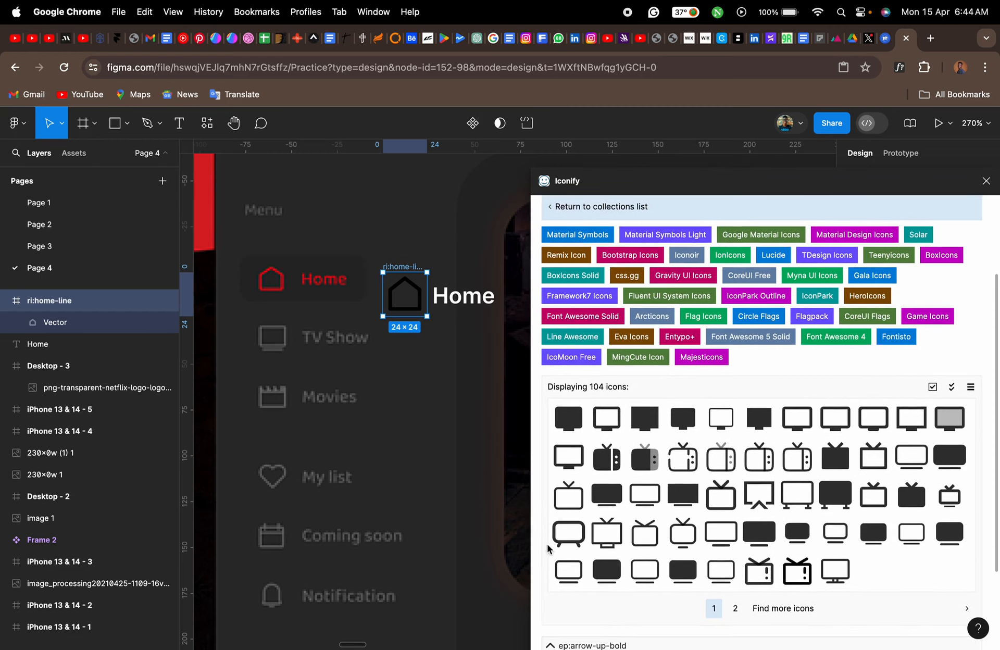
drag(577, 584, 426, 390)
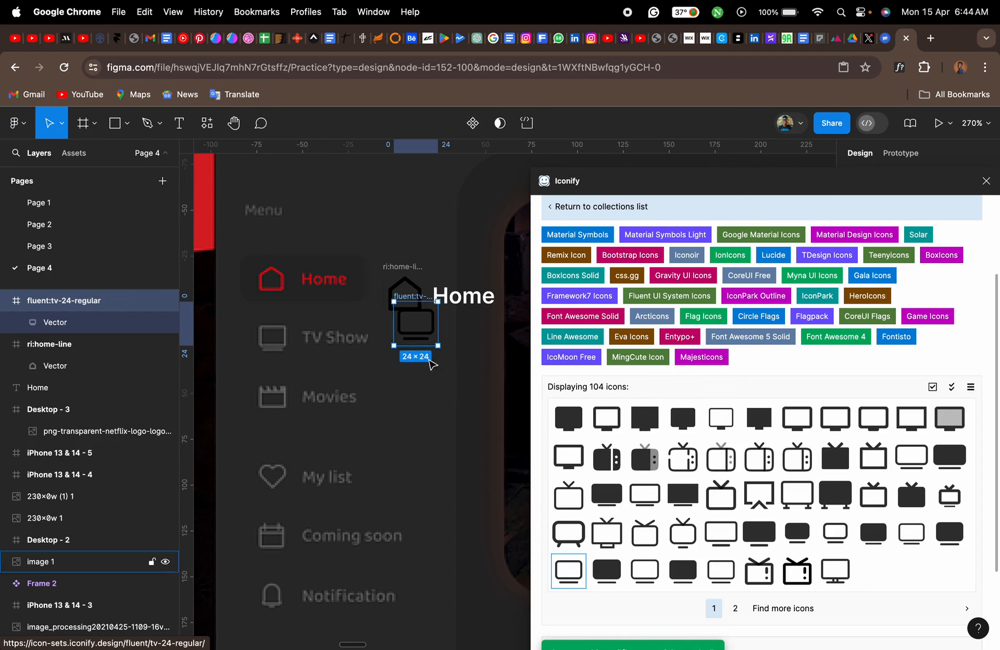
click(429, 333)
drag(428, 338, 420, 374)
- Search the Iconify icons for "Movies" and insert fluent:movies-and-tv-16-regular below the TV icon, enlarged to 25 × 25
scroll(611, 328, up, 3)
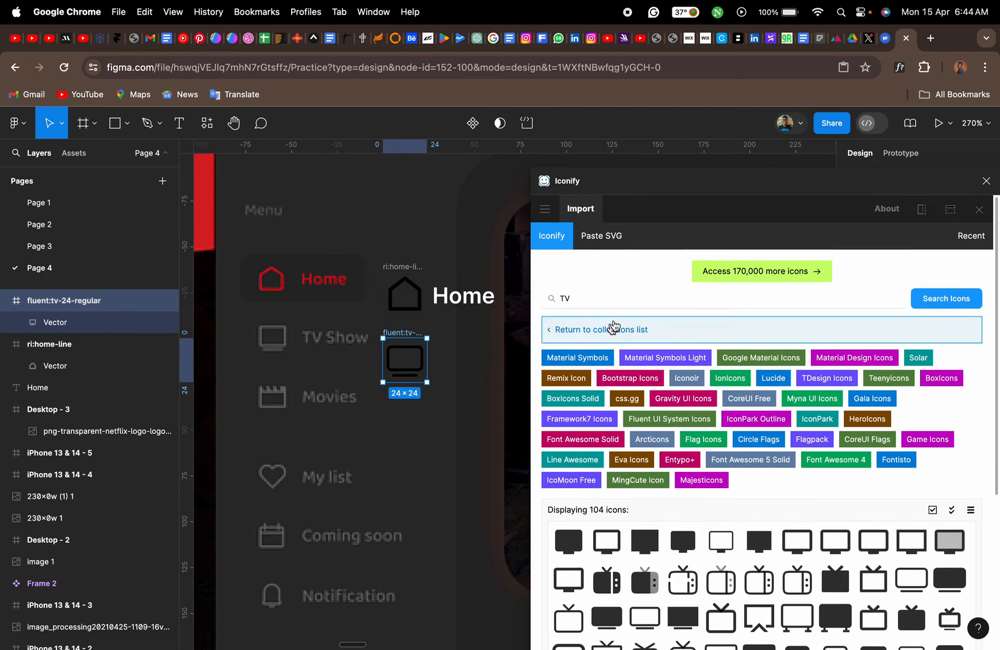
click(610, 298)
key(super+a)
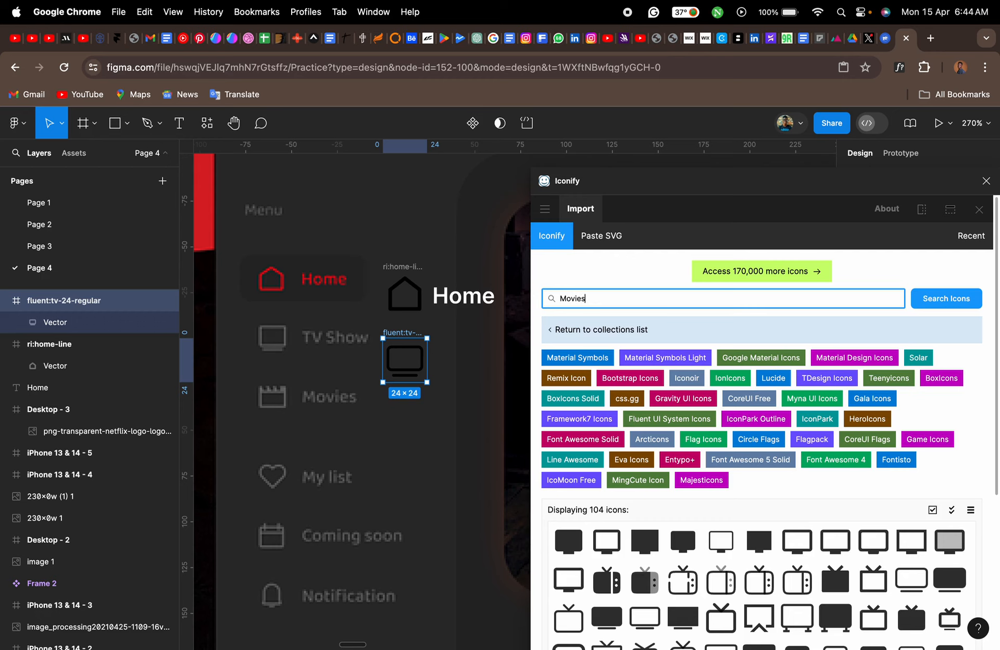
key(Return)
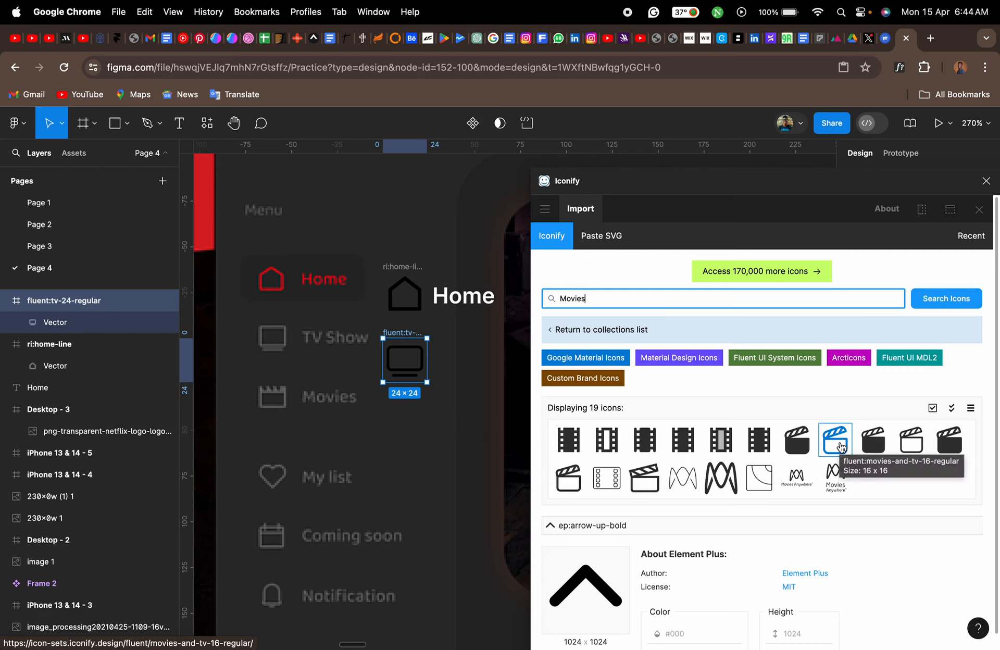
drag(841, 446, 415, 448)
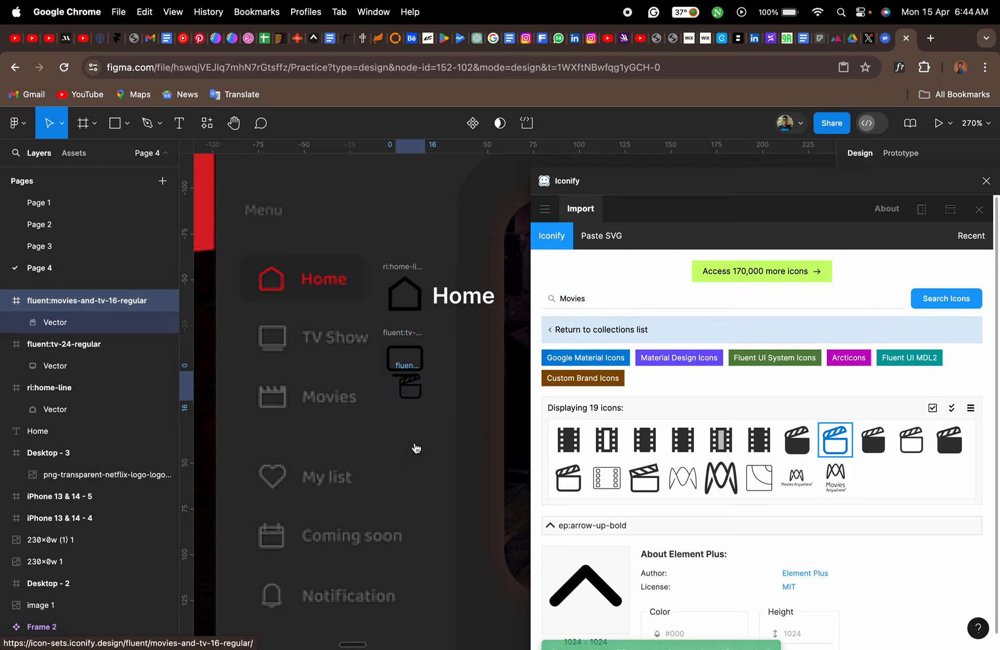
drag(420, 400, 411, 427)
- Search the icons for "heart" and insert mdi:heart-outline below the movies icon, level with the reference's My list entry
click(604, 297)
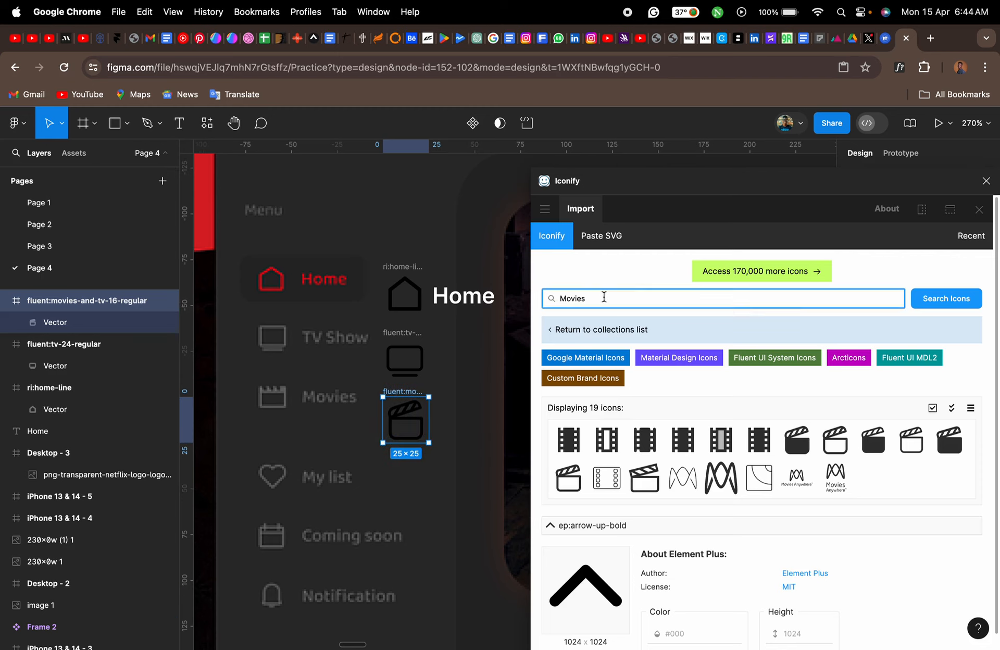
double_click(603, 297)
text(f)
key(Return)
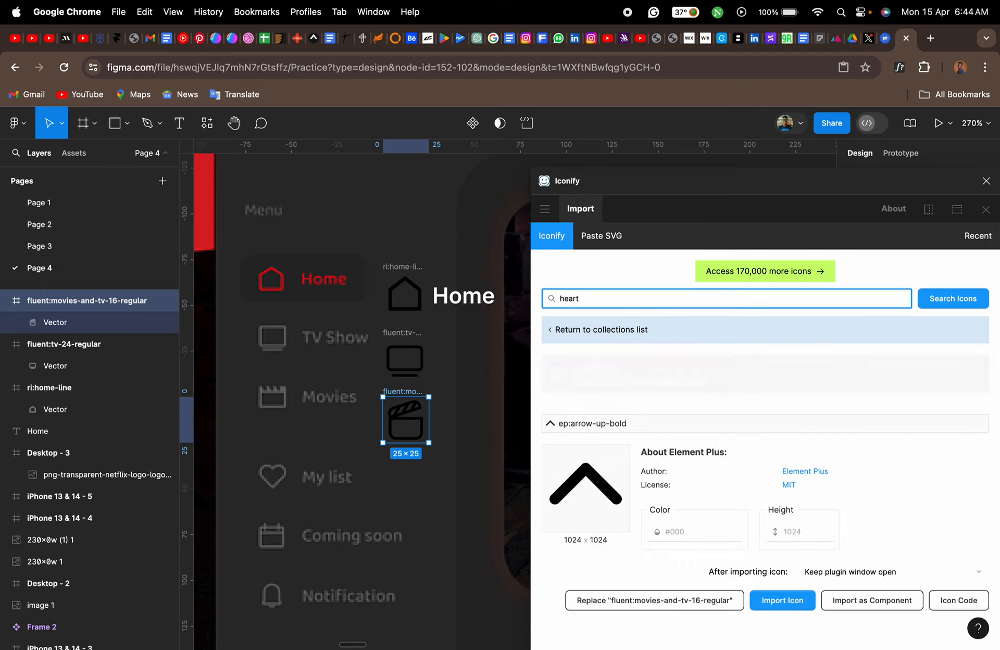
scroll(548, 503, down, 2)
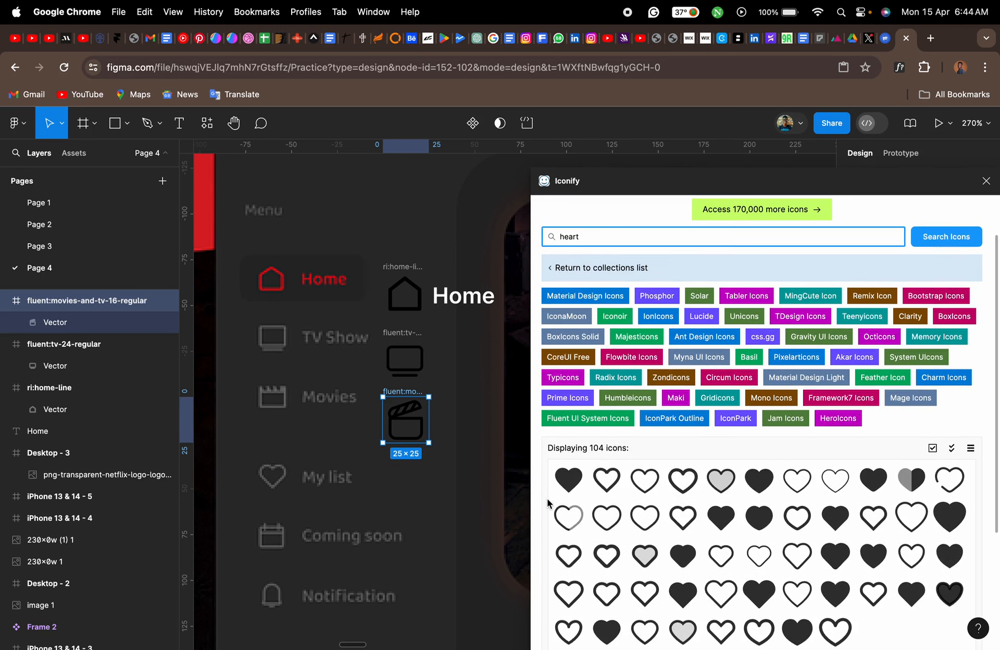
drag(613, 489, 423, 501)
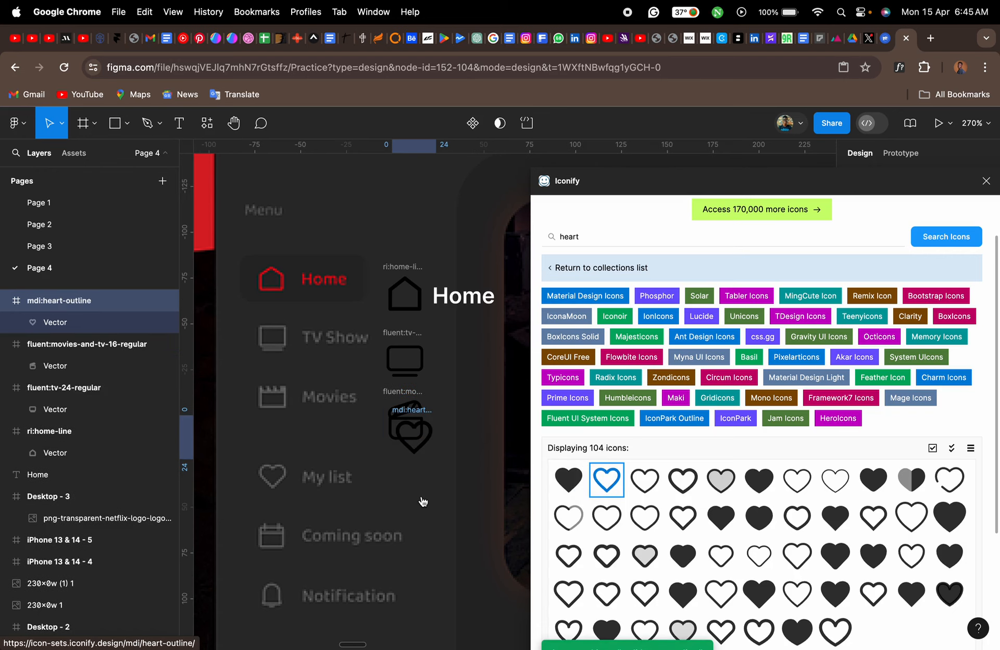
drag(426, 443, 414, 488)
- Search the icons for "calendar" and insert tdesign:calendar below the heart icon, scaled down to 19 × 19
click(624, 236)
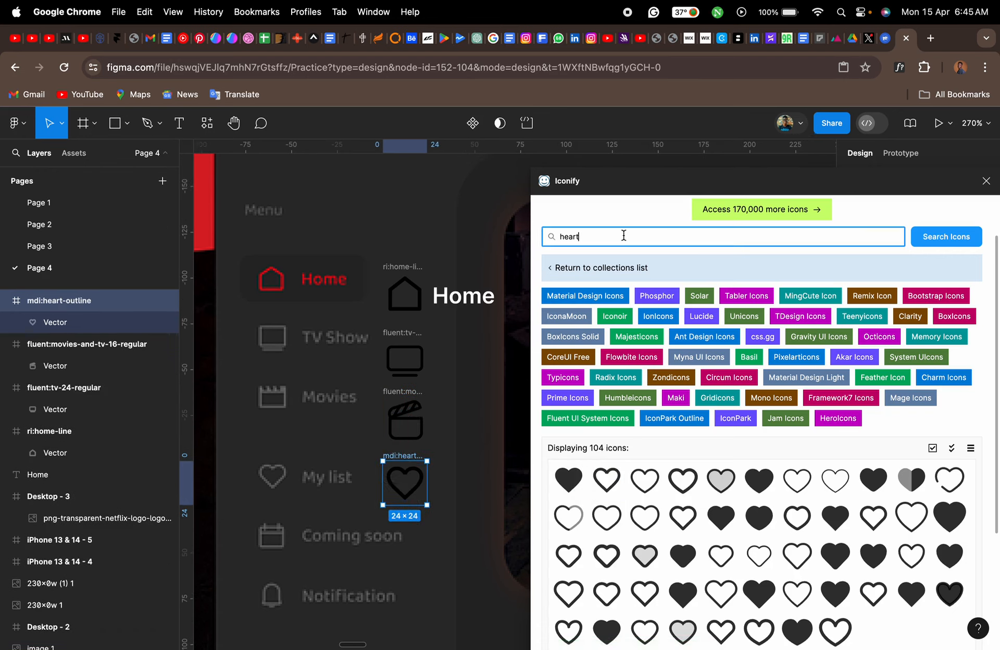
key(super+a)
text(calendar)
key(Return)
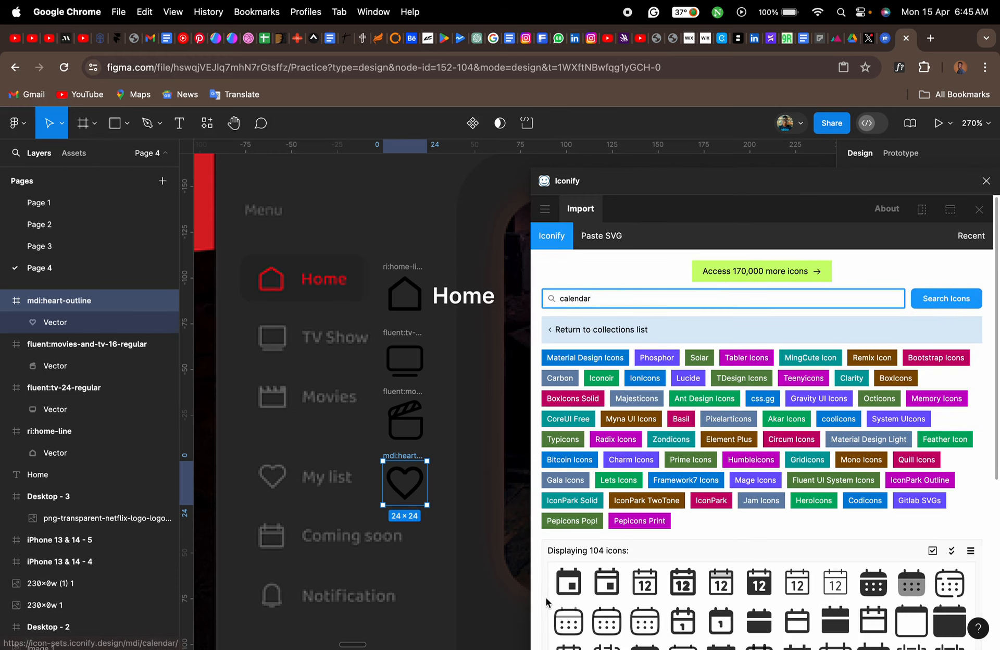
scroll(545, 599, down, 5)
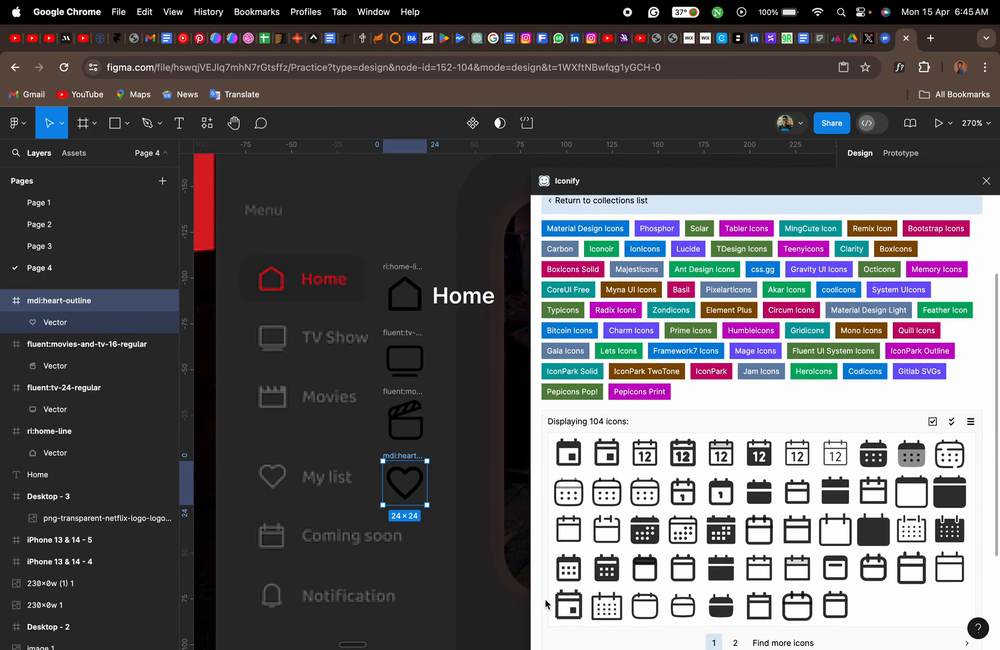
scroll(545, 602, down, 2)
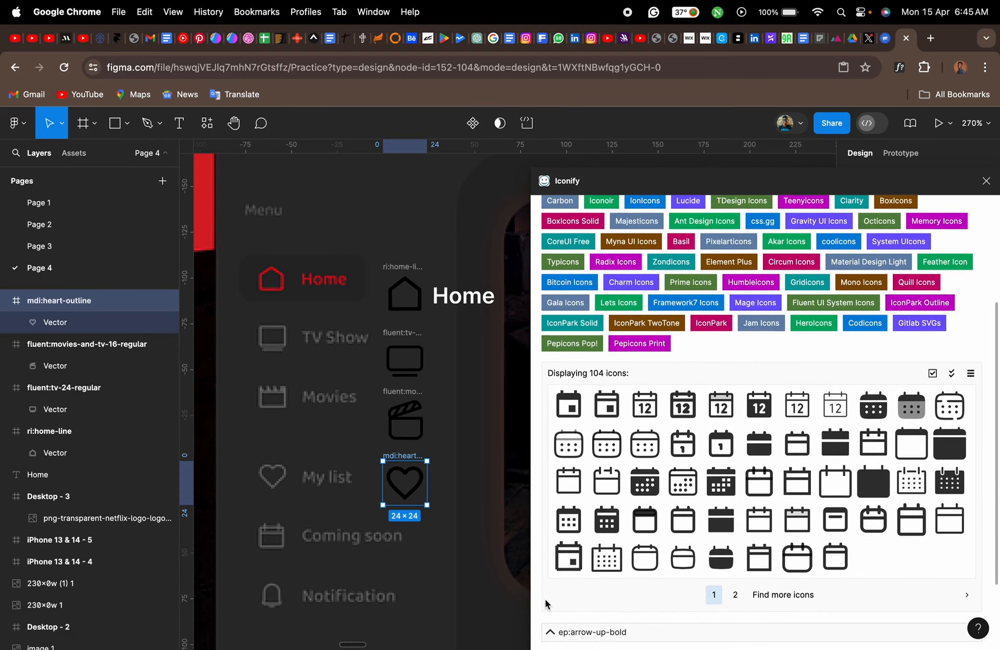
drag(797, 489, 415, 598)
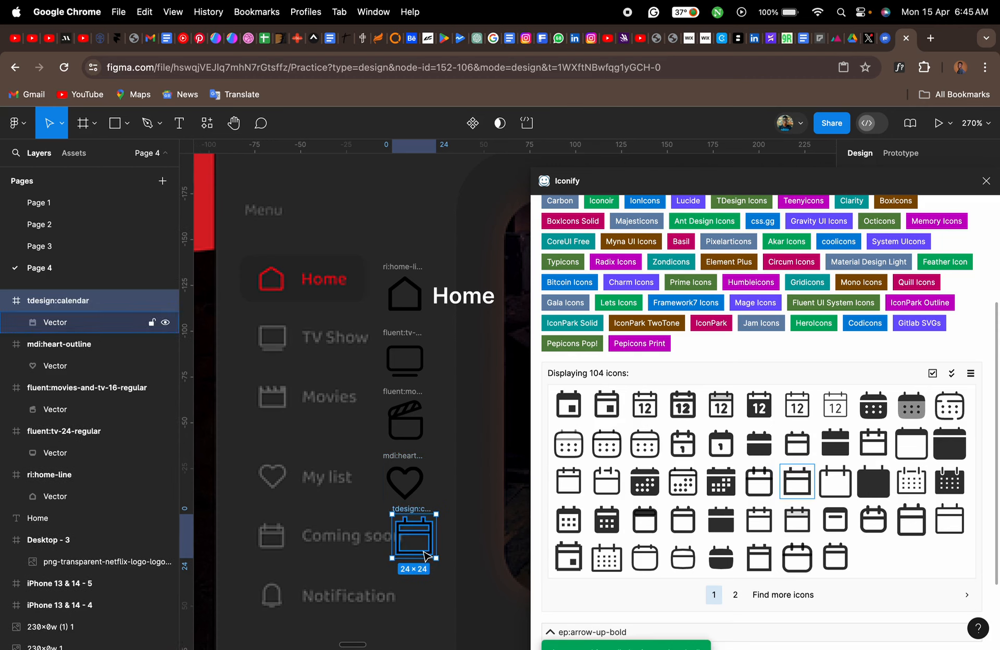
drag(439, 559, 406, 538)
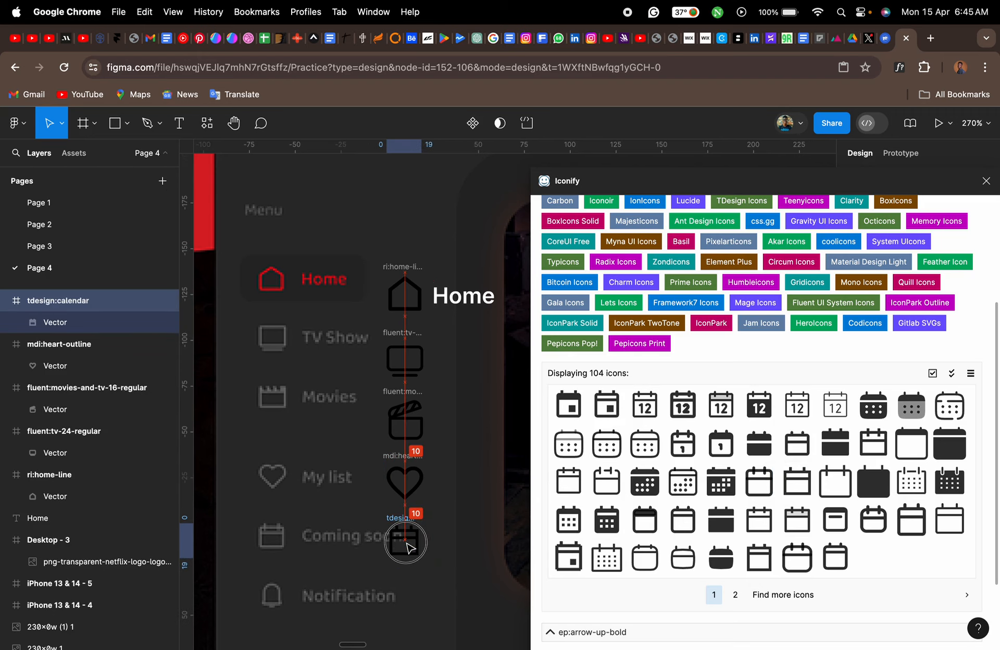
- Search the icons for "bell" and insert bi:bell below the calendar icon, beside the reference's Notification entry
scroll(625, 457, up, 5)
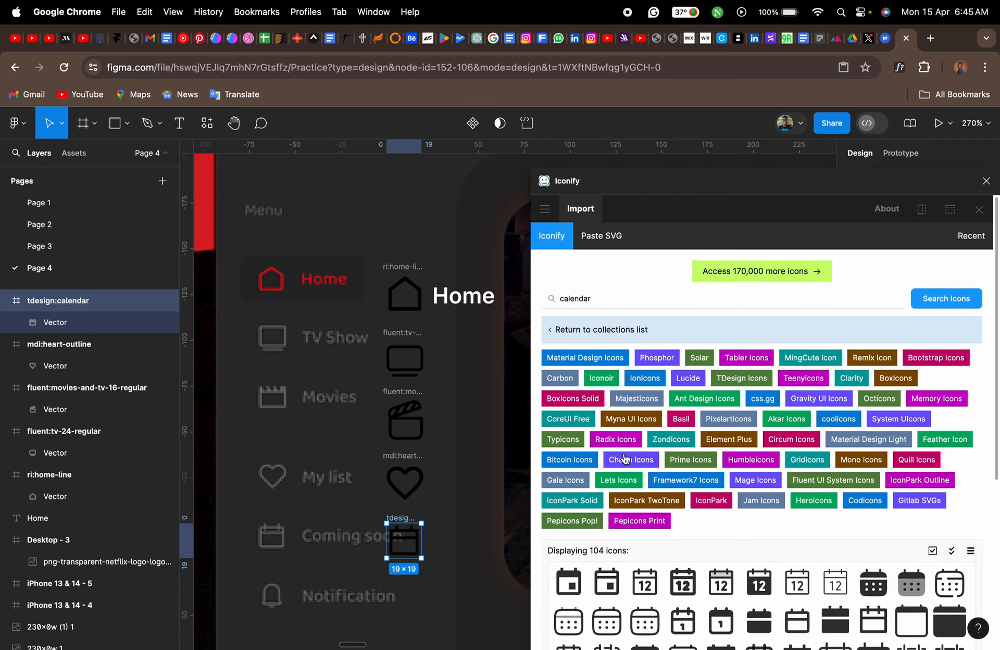
click(604, 299)
key(super+a)
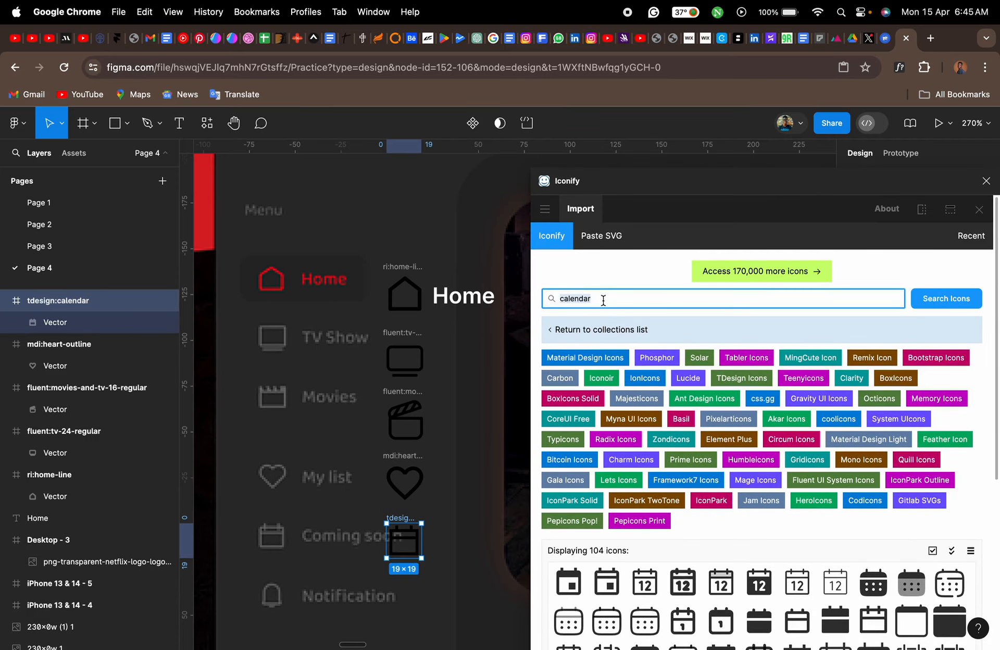
text(bell)
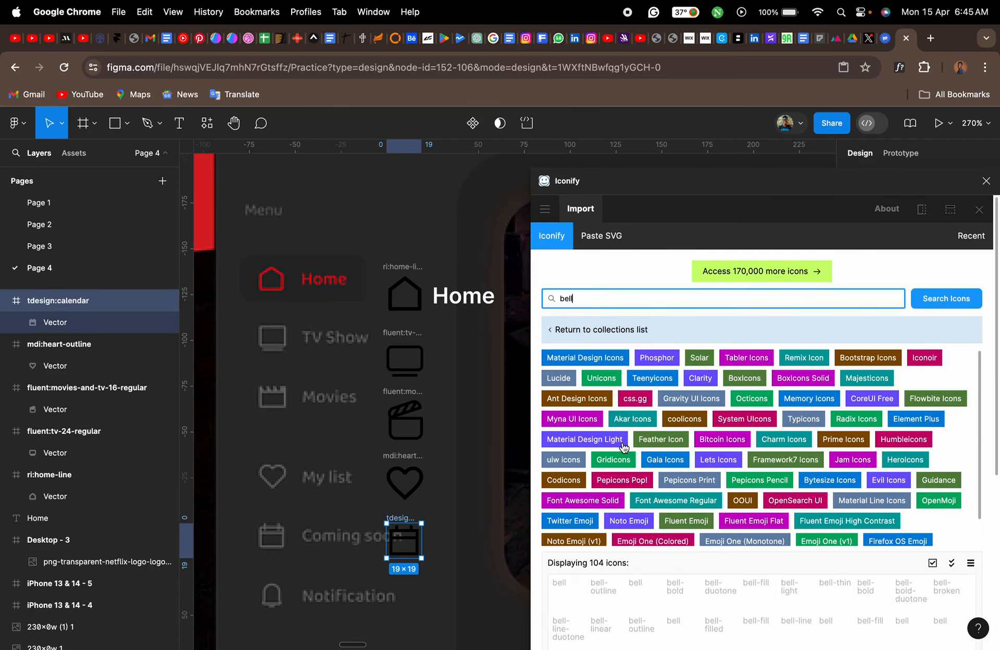
scroll(543, 591, down, 3)
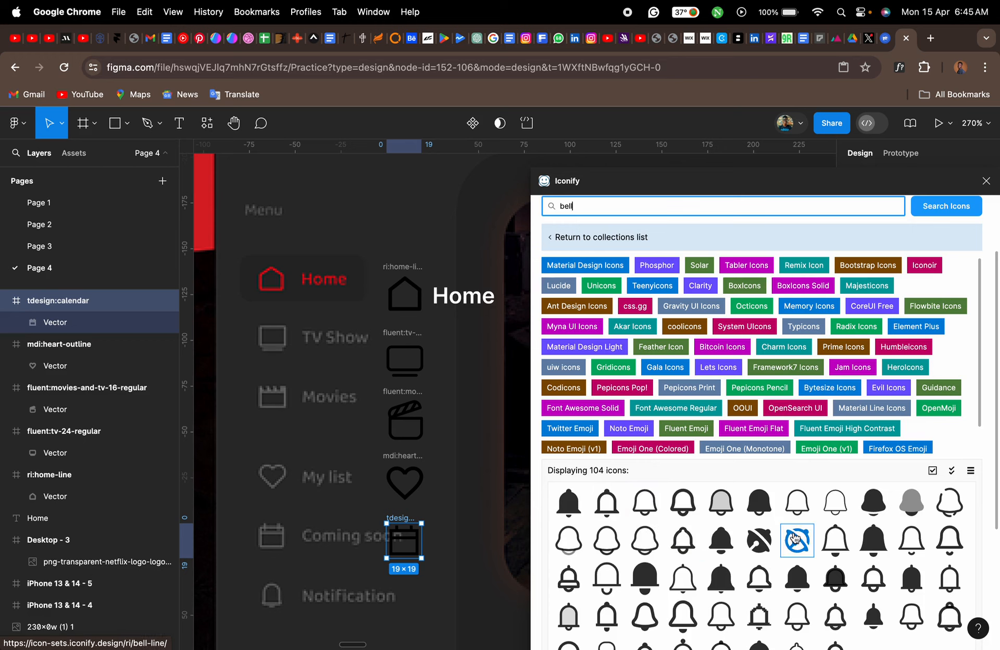
drag(837, 538, 412, 627)
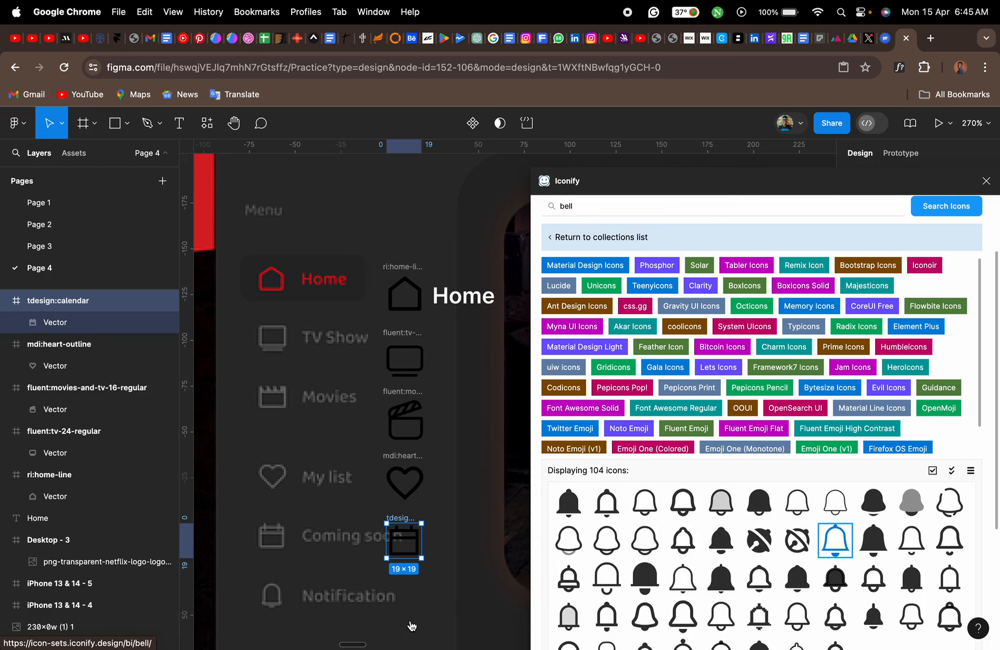
drag(412, 582, 412, 601)
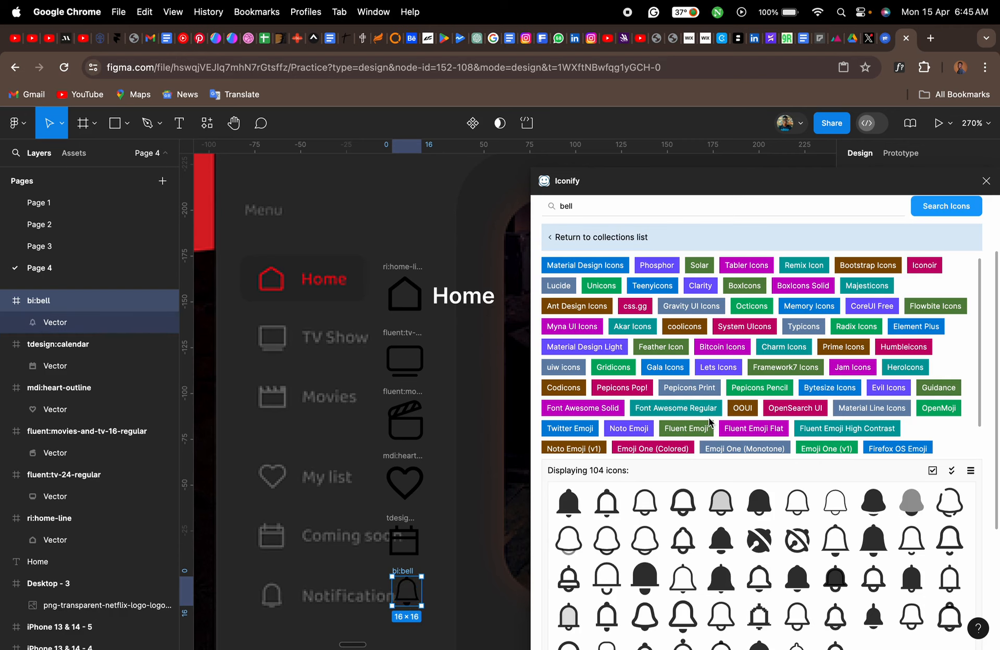
- Search the icons for "profile" and insert iconamoon:profile-light beside the reference's Profile entry under General
scroll(467, 510, down, 5)
scroll(467, 510, up, 2)
scroll(466, 511, down, 8)
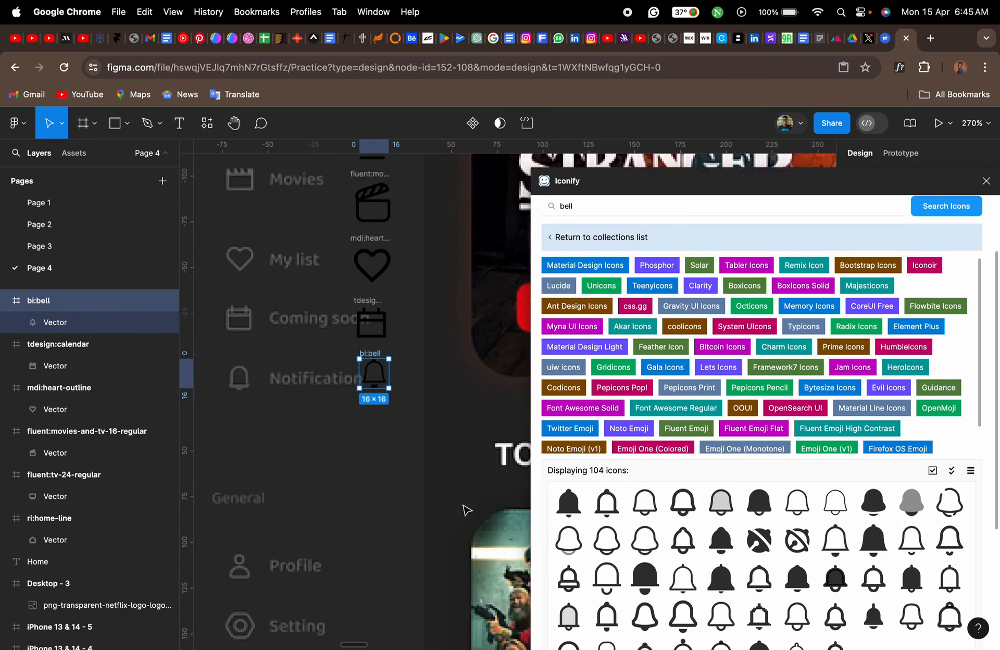
scroll(467, 510, down, 1)
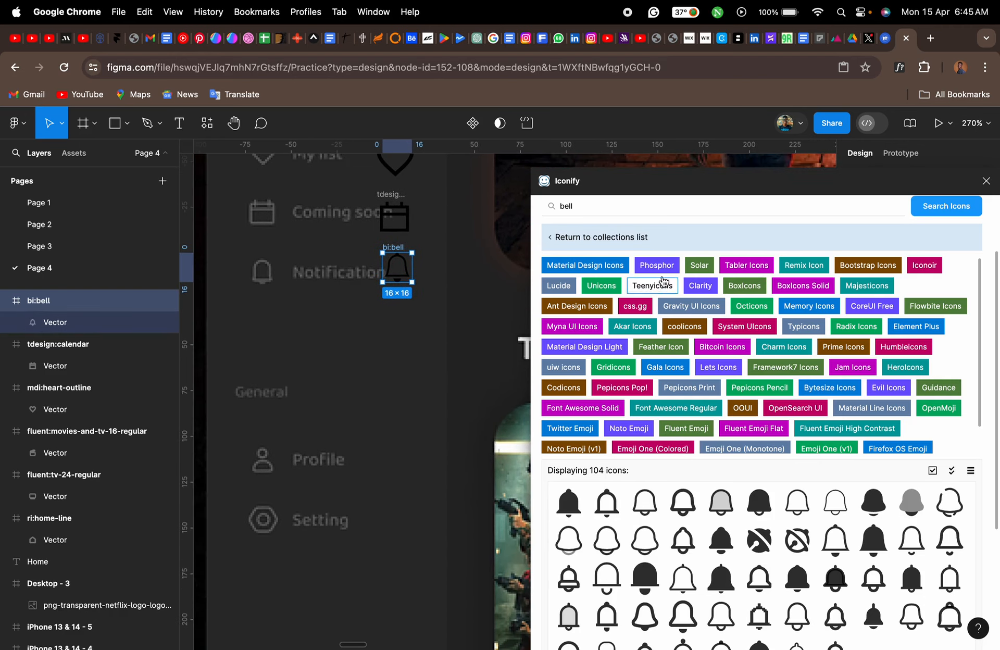
click(598, 207)
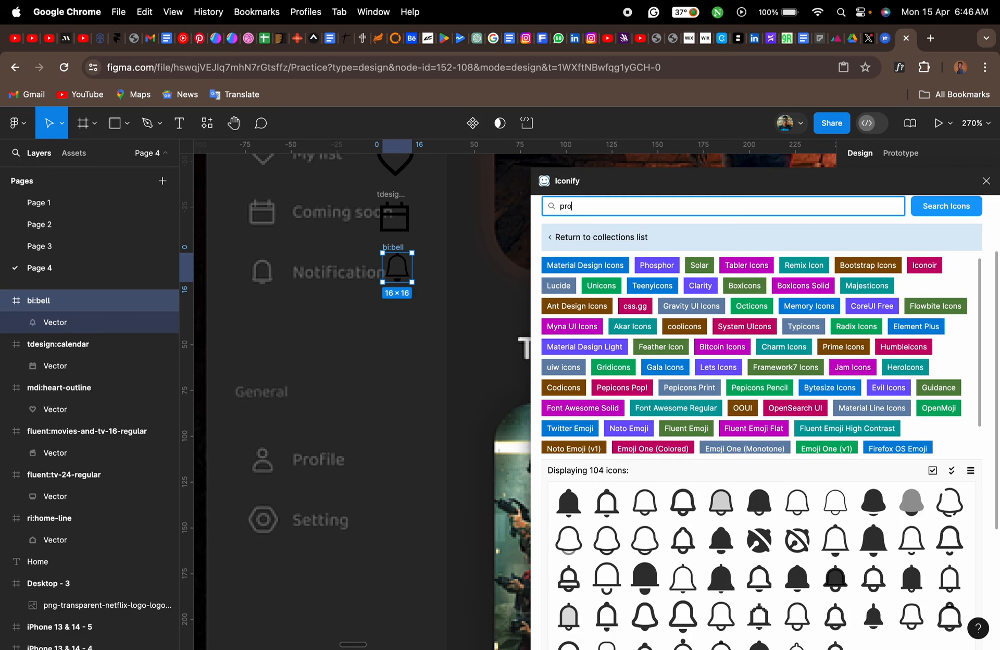
text(profile)
key(Return)
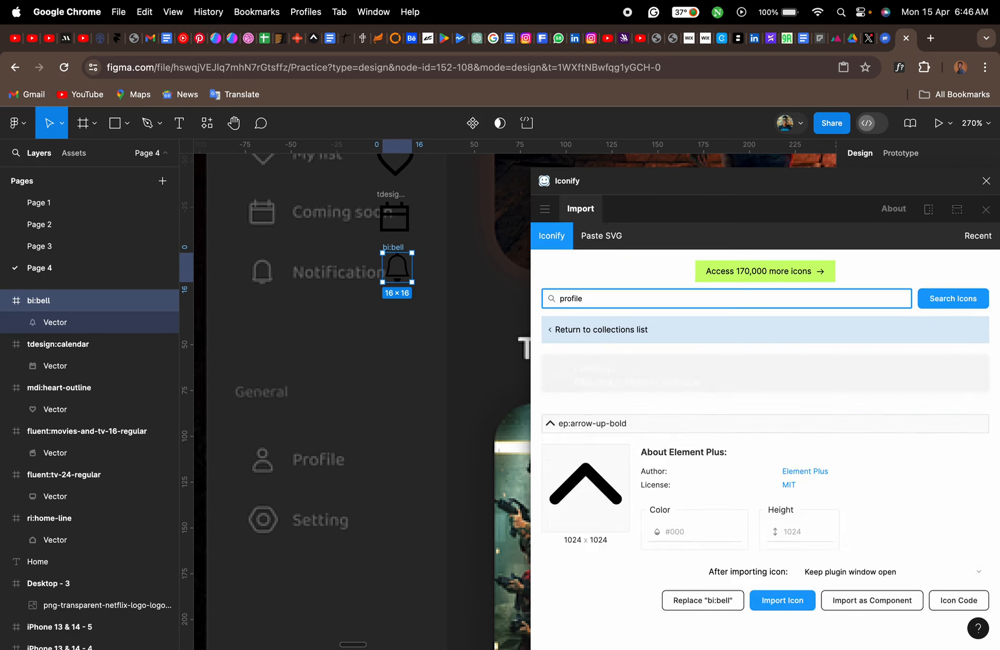
scroll(597, 529, down, 3)
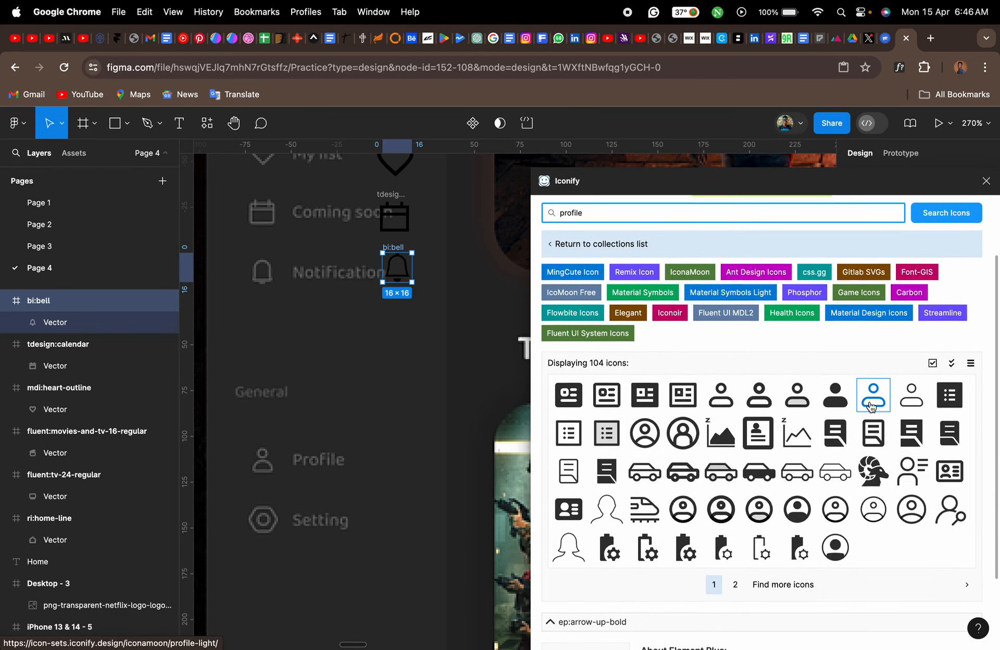
drag(873, 406, 388, 491)
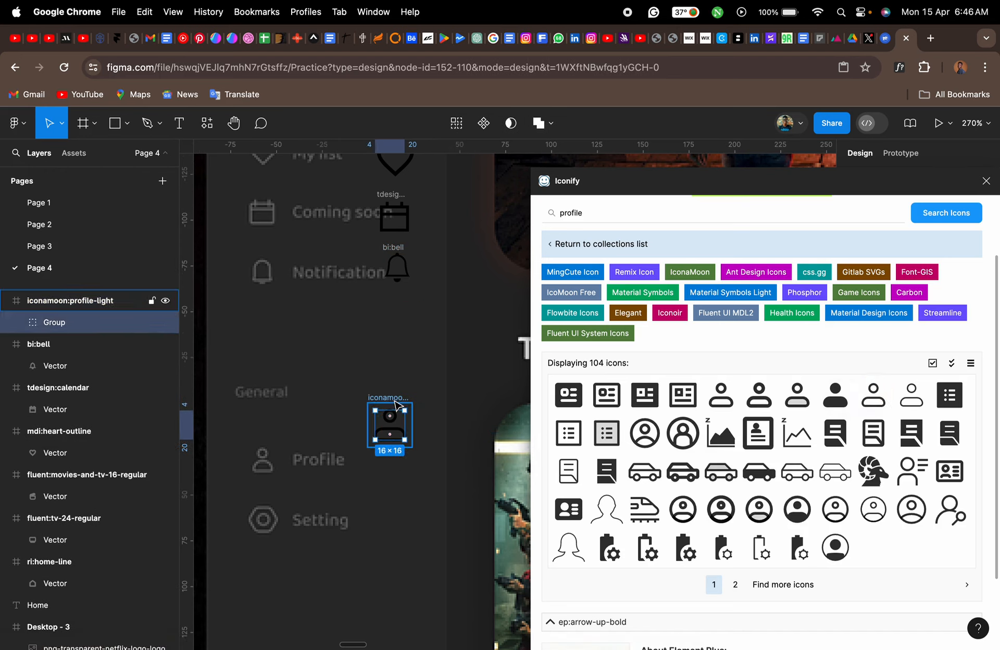
drag(393, 399, 394, 424)
- Search the icons for "setting", insert lets-icons:setting-alt-line beside the reference's Setting entry, and close the Iconify plugin
click(607, 216)
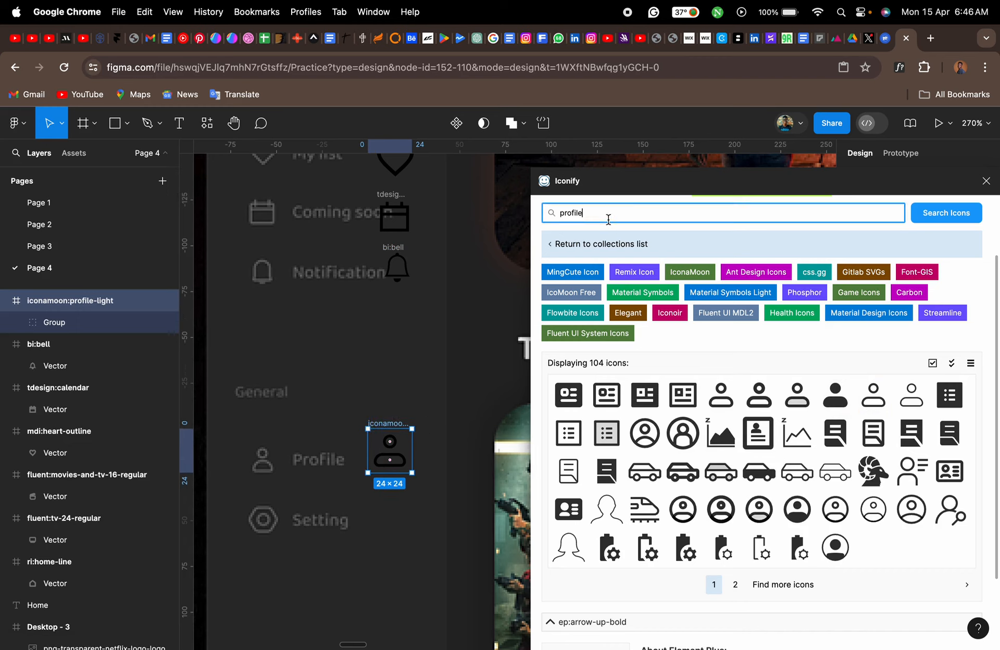
key(super+a)
text(se)
key(Return)
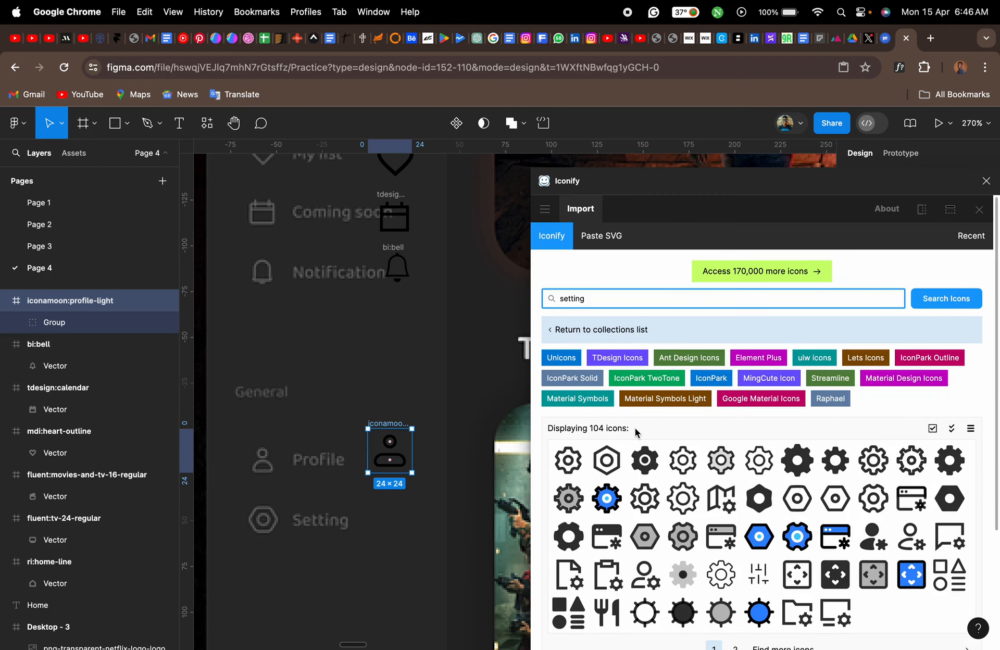
scroll(573, 468, down, 2)
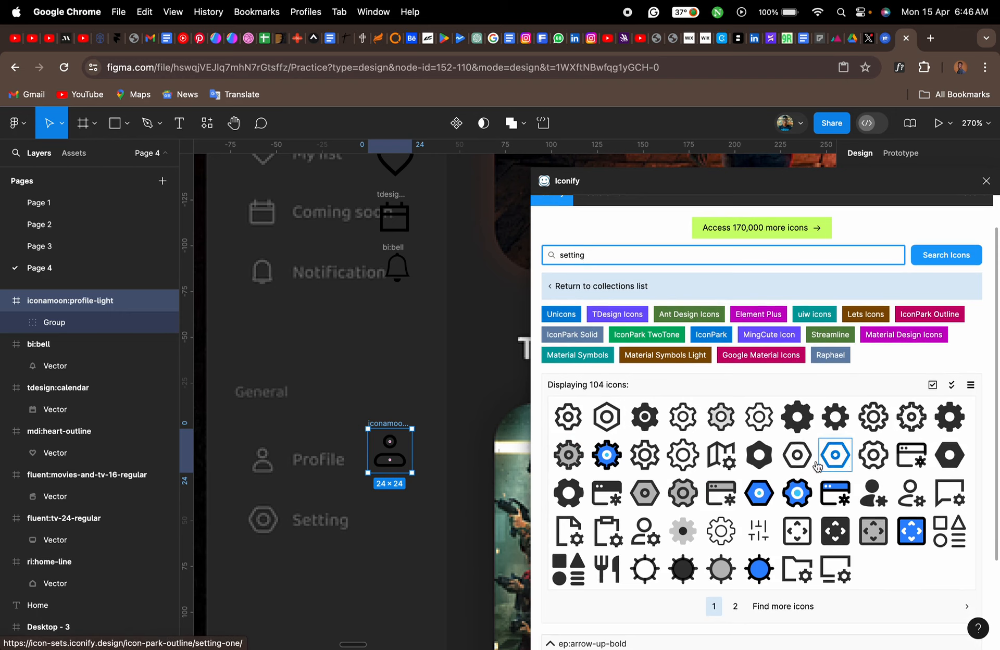
drag(798, 457, 395, 557)
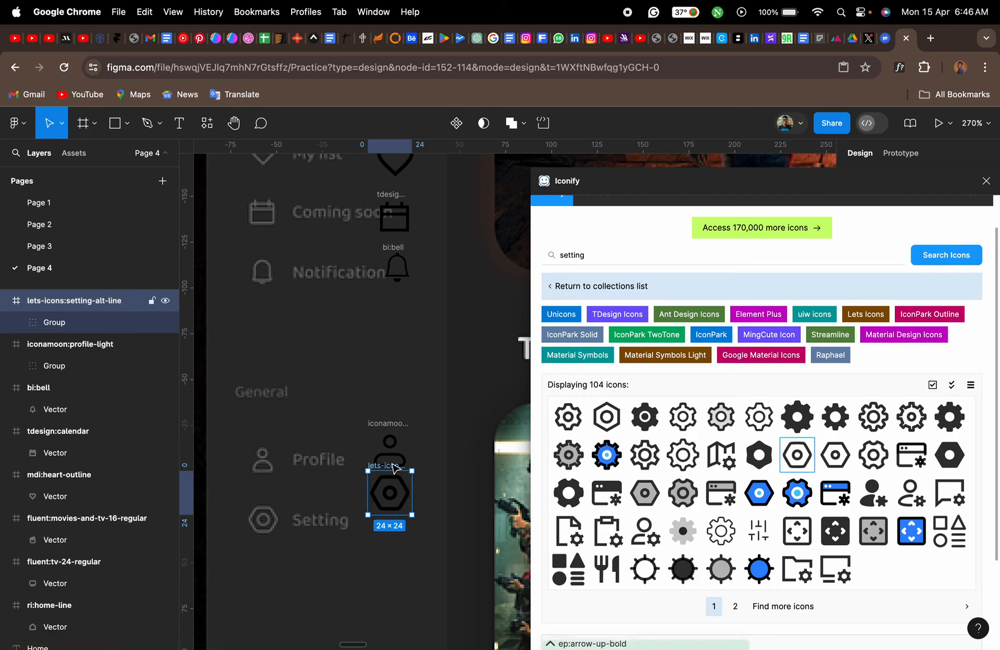
drag(392, 469, 396, 501)
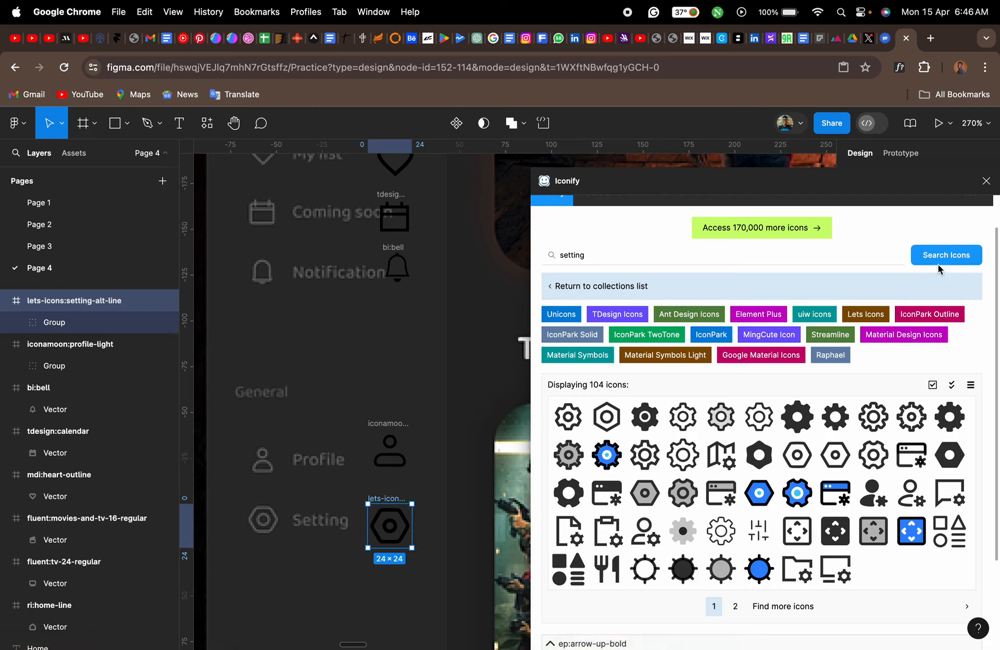
click(986, 181)
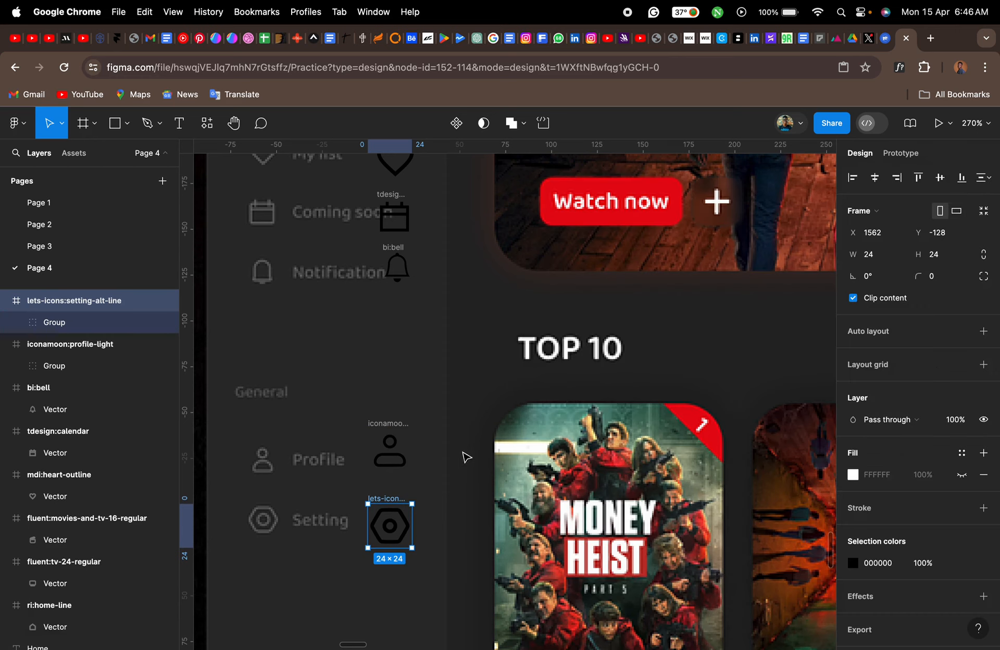
- Add a white "Profile" text label beside the imported profile icon
click(453, 464)
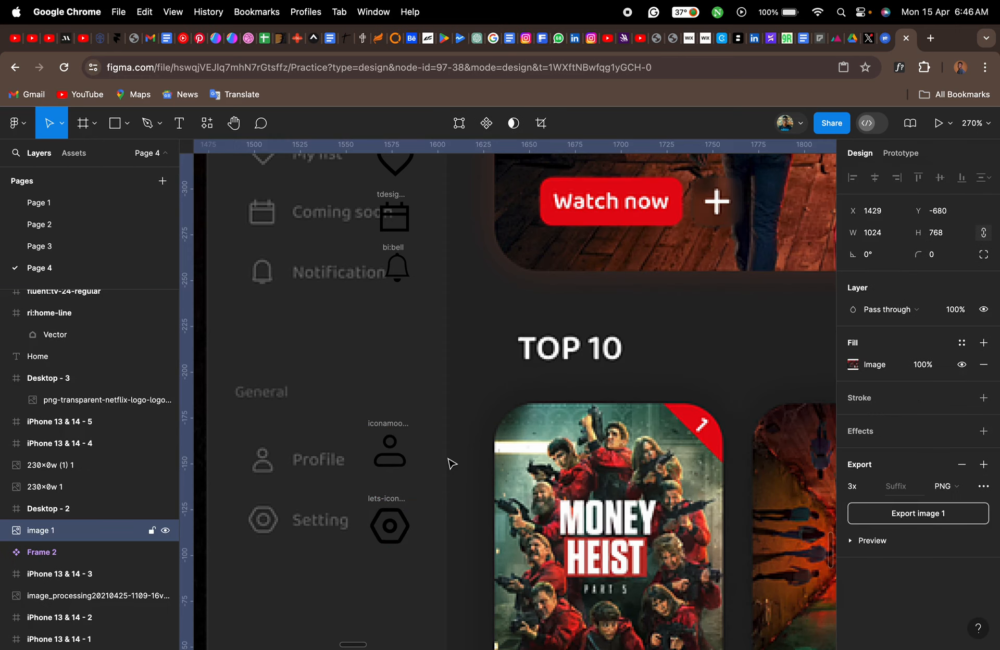
key(t)
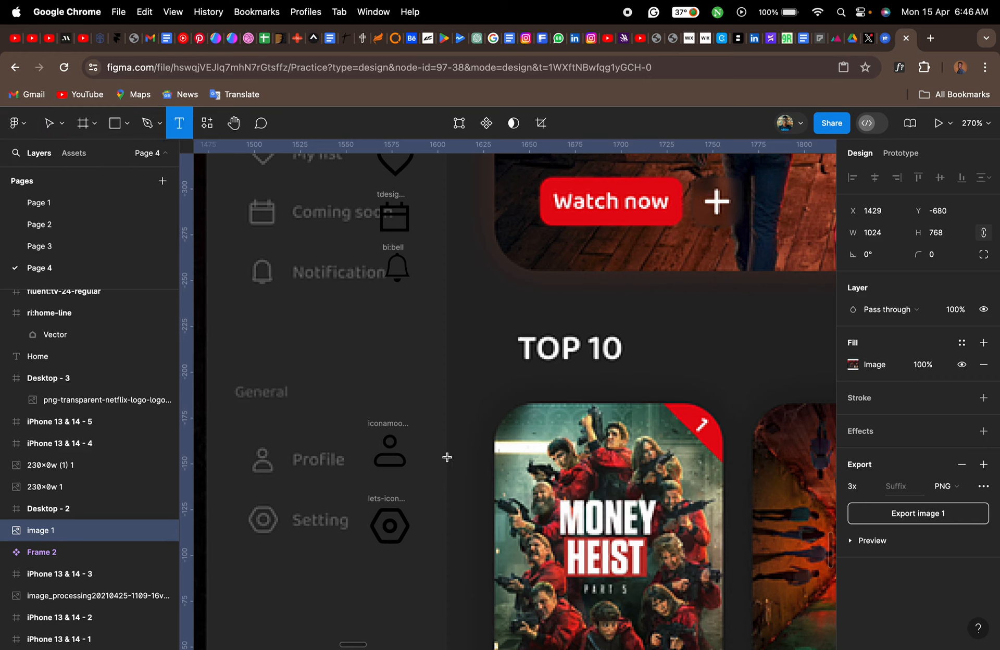
click(442, 457)
text(Pro)
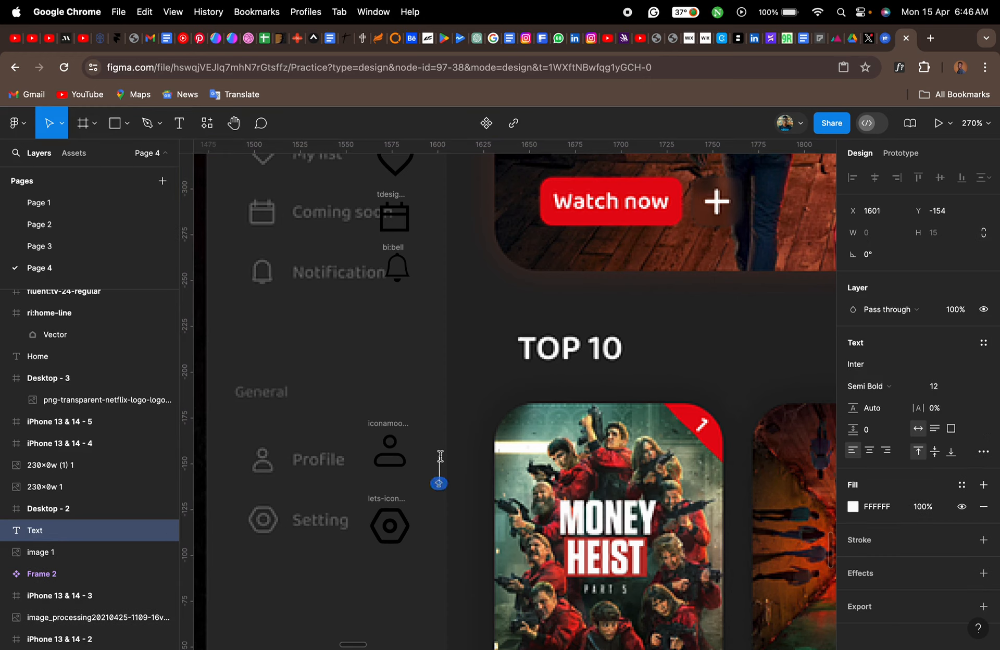
text(file)
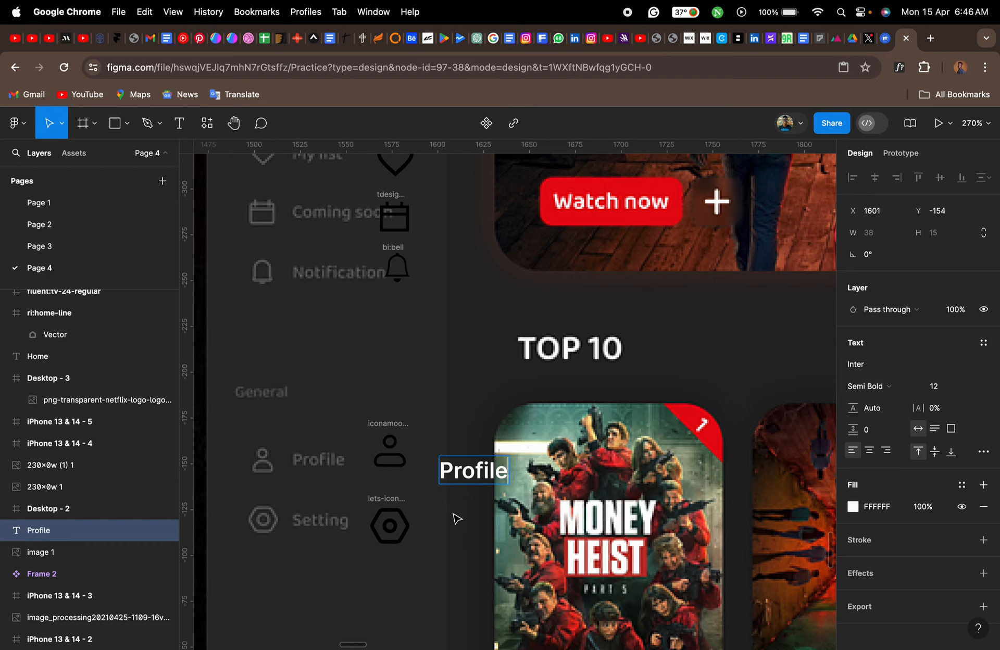
key(Escape)
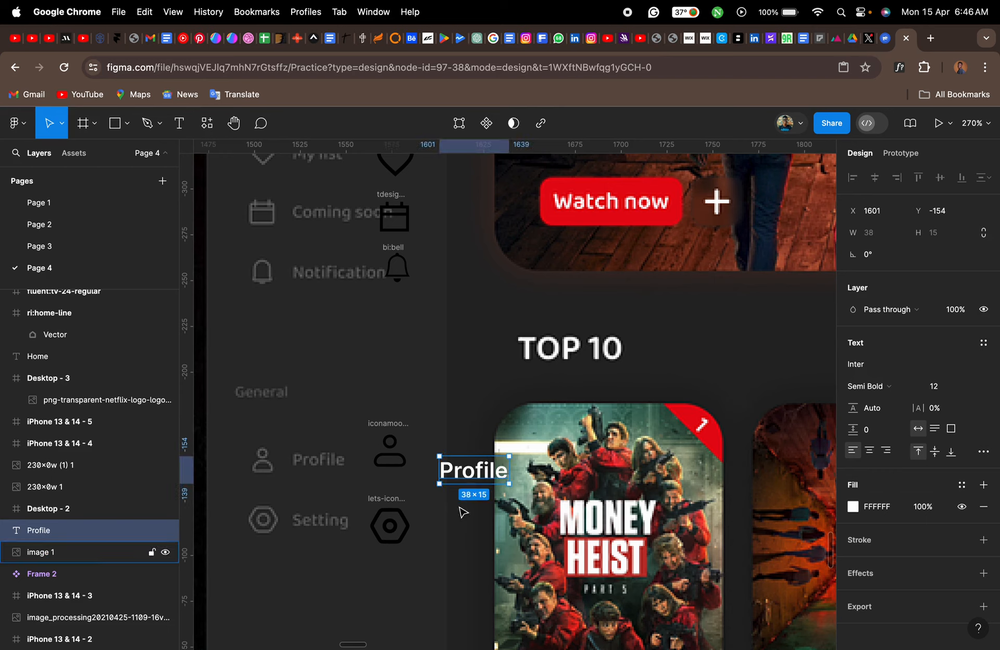
drag(475, 480, 457, 463)
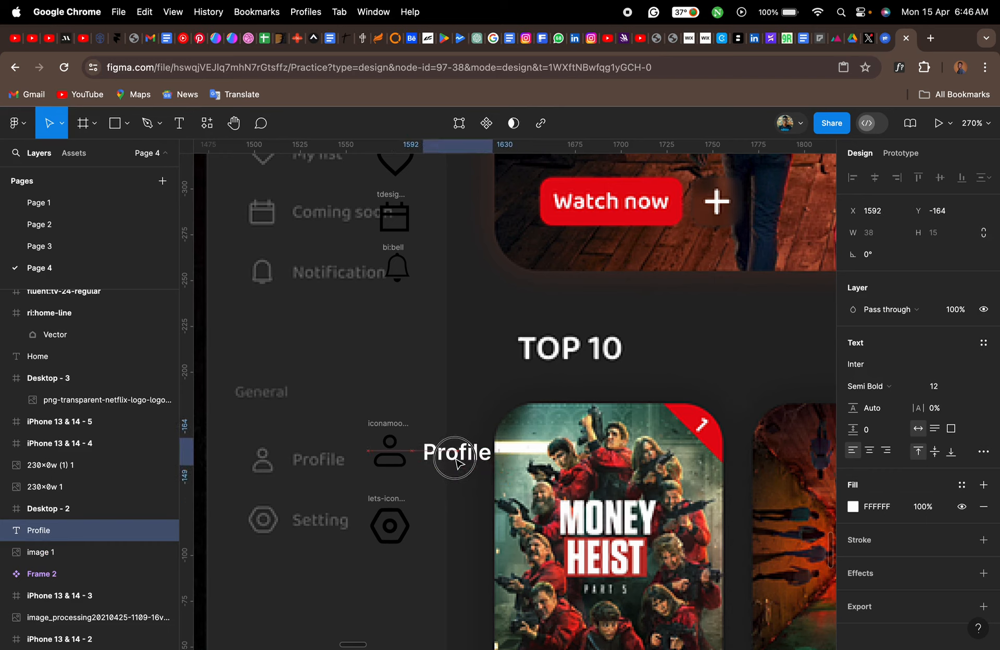
click(948, 390)
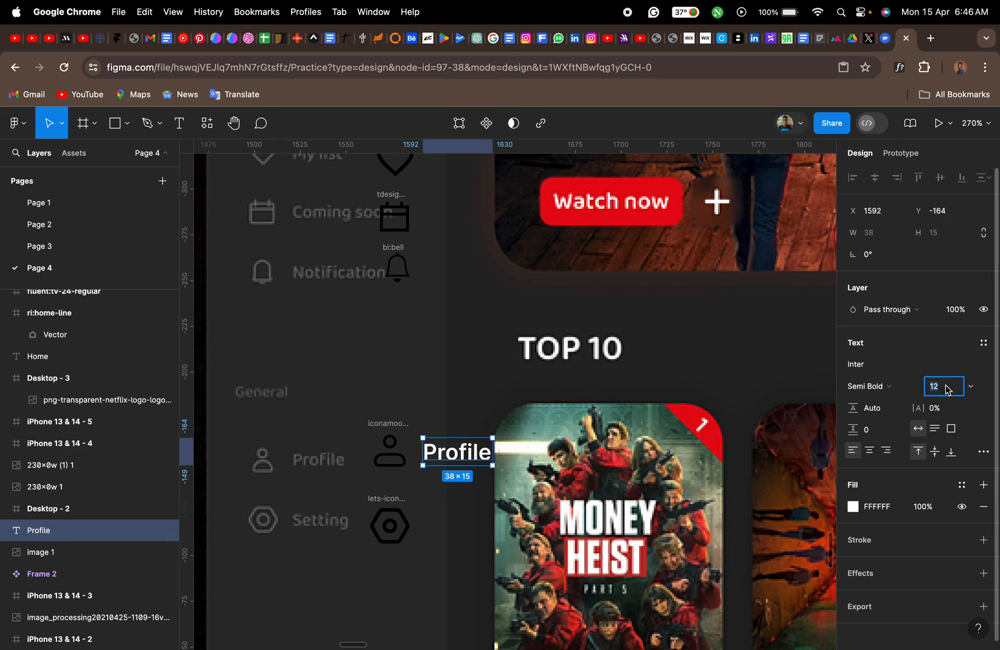
click(446, 519)
- Duplicate the "Profile" label straight down beside the setting icon and change the copy's text to "Setting"
click(459, 462)
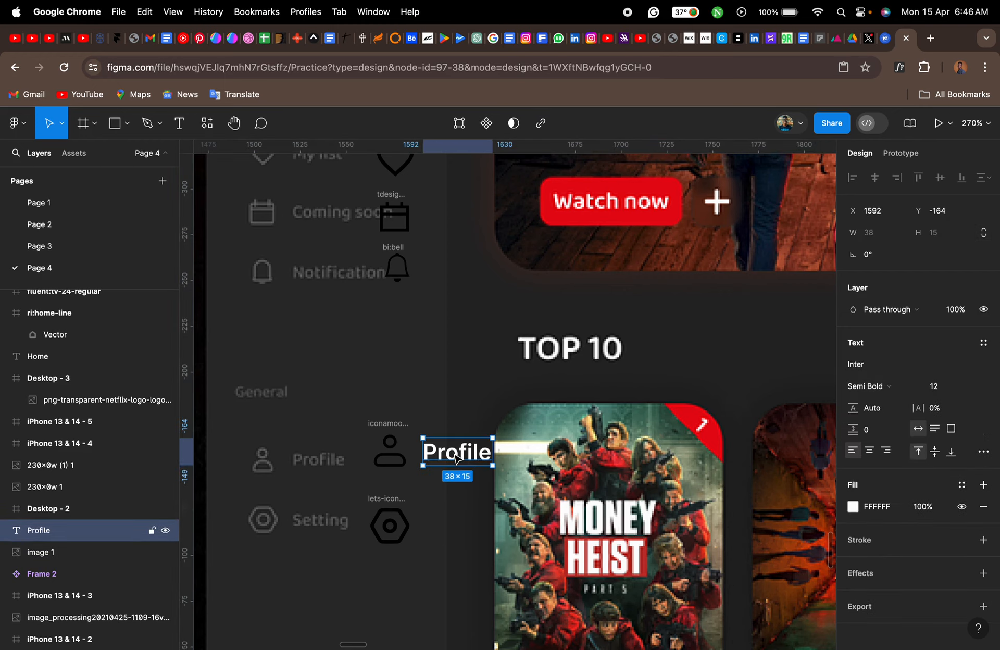
drag(459, 458, 456, 524)
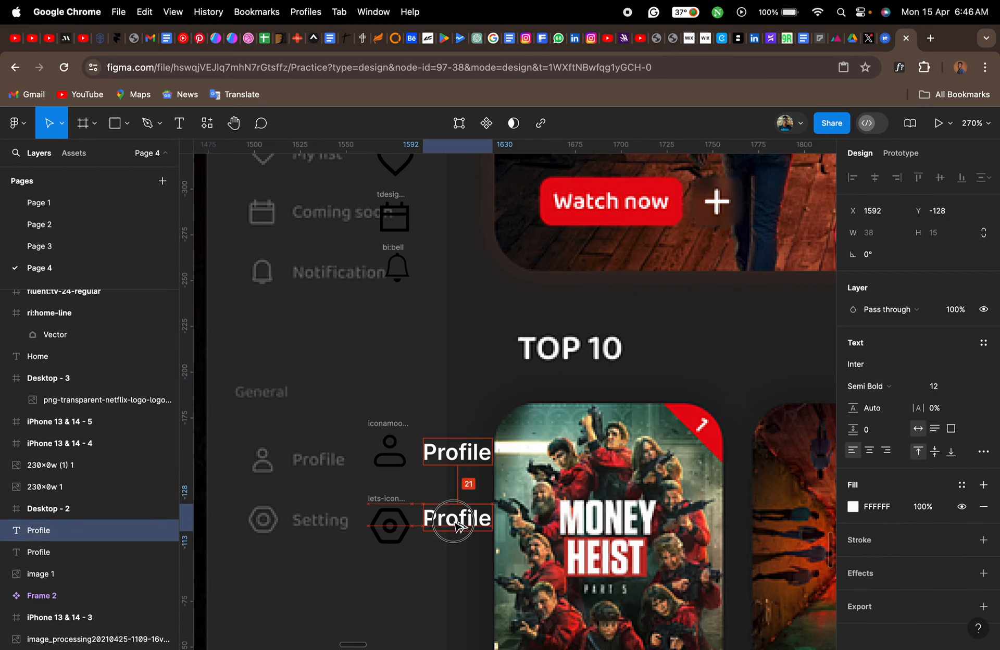
double_click(453, 521)
text(Ste)
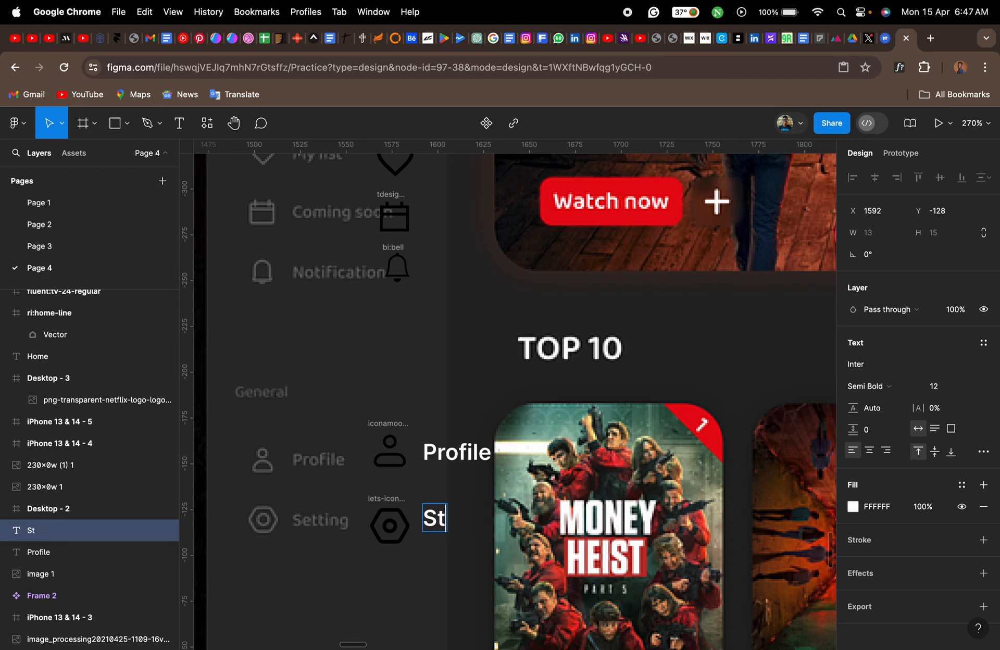
key(BackSpace)
key(BackSpace)
text(etting)
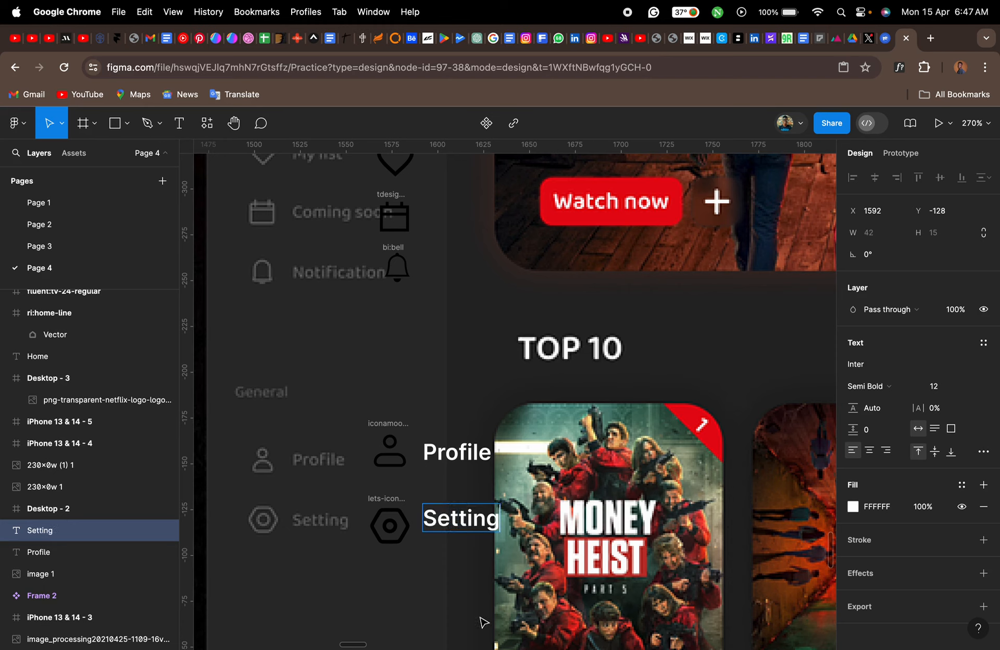
key(Escape)
- Duplicate the "Home" label straight down beside the TV icon and change the copy's text to "TV Shows"
scroll(453, 529, up, 3)
scroll(454, 528, up, 4)
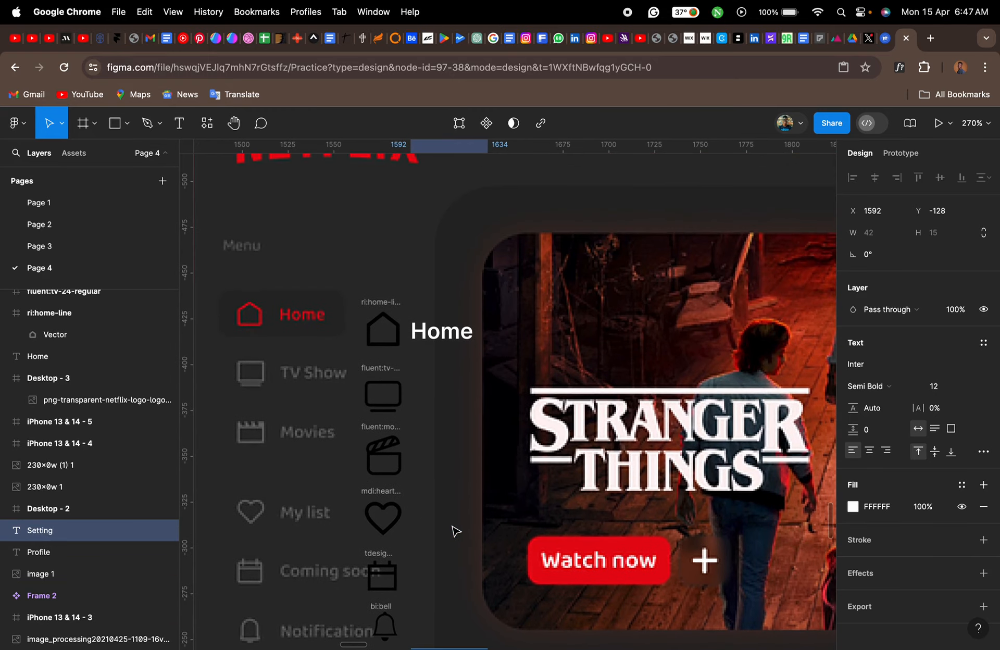
click(440, 341)
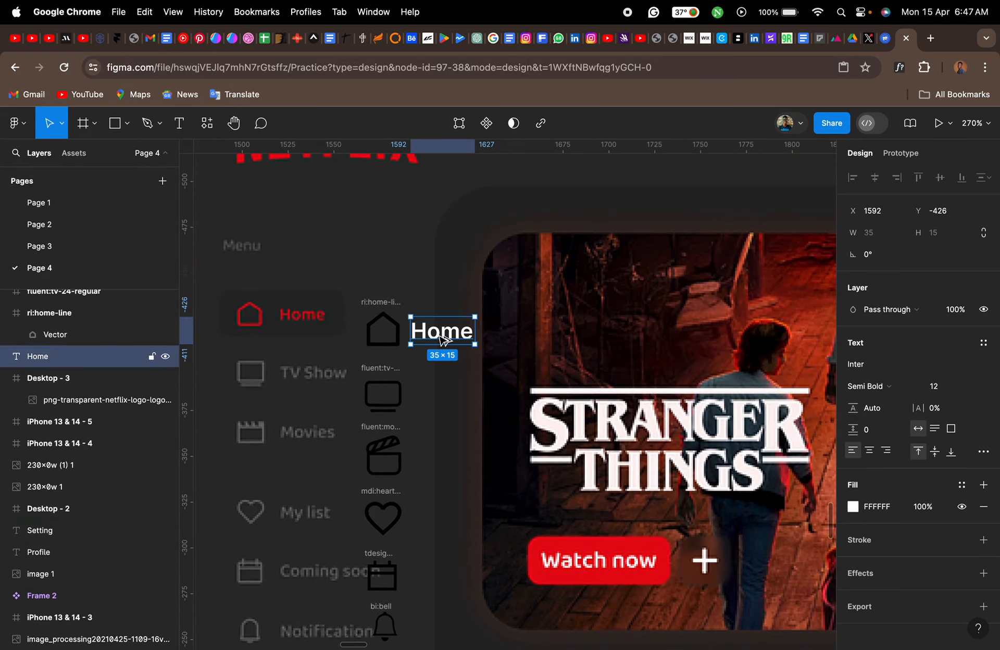
drag(442, 339, 443, 399)
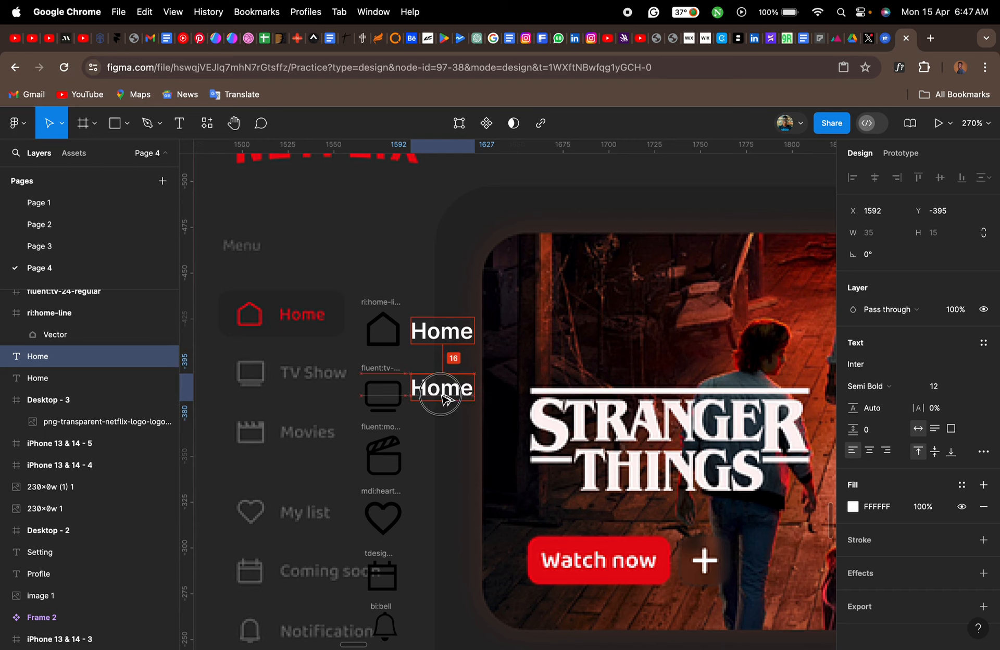
double_click(441, 394)
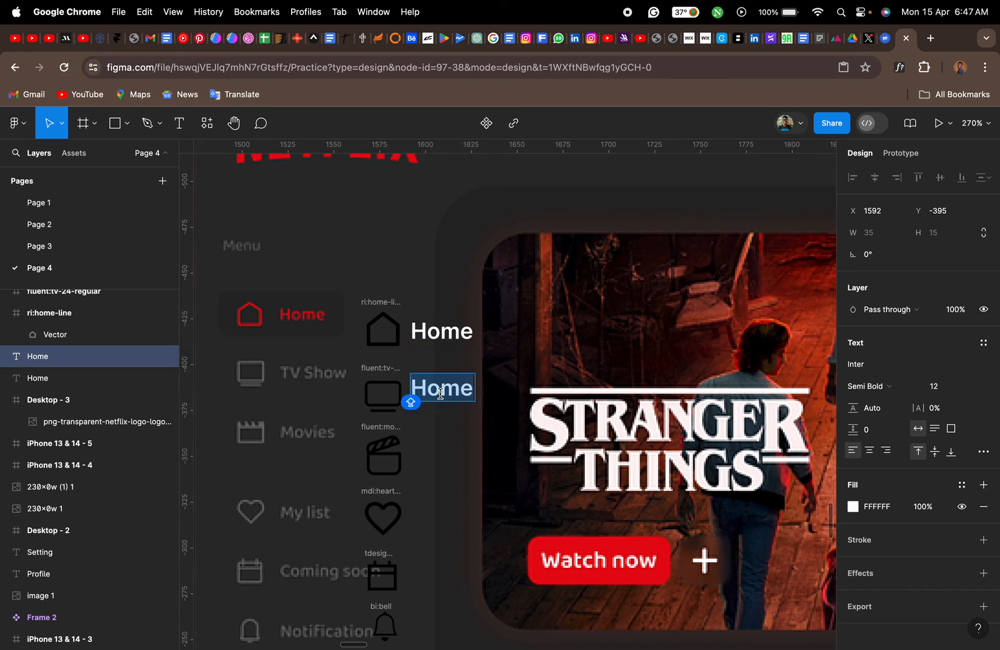
text(TV s)
key(BackSpace)
key(BackSpace)
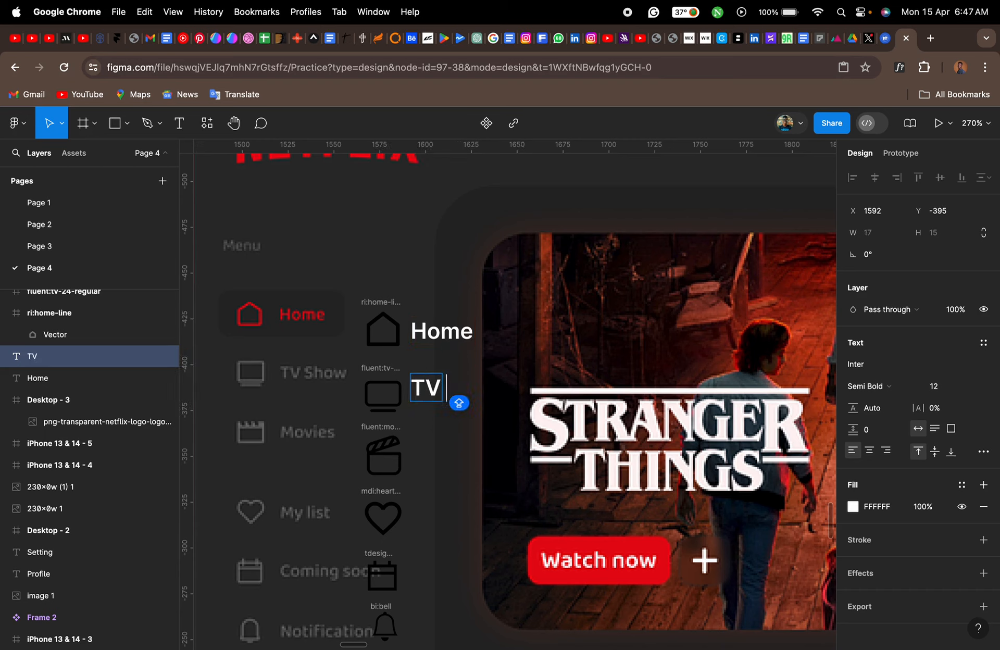
text(Shows)
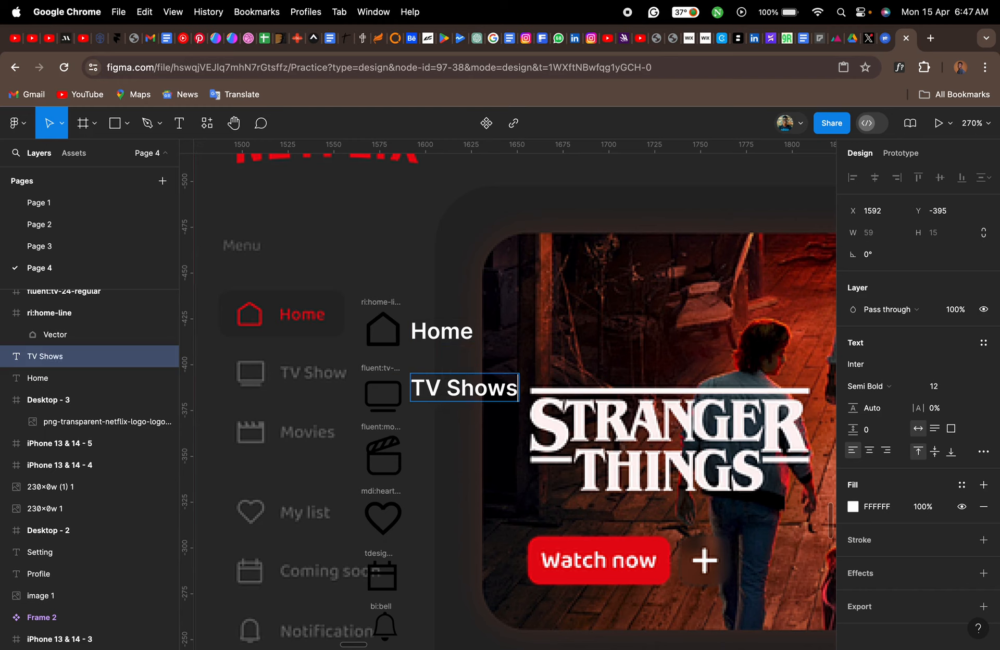
key(Escape)
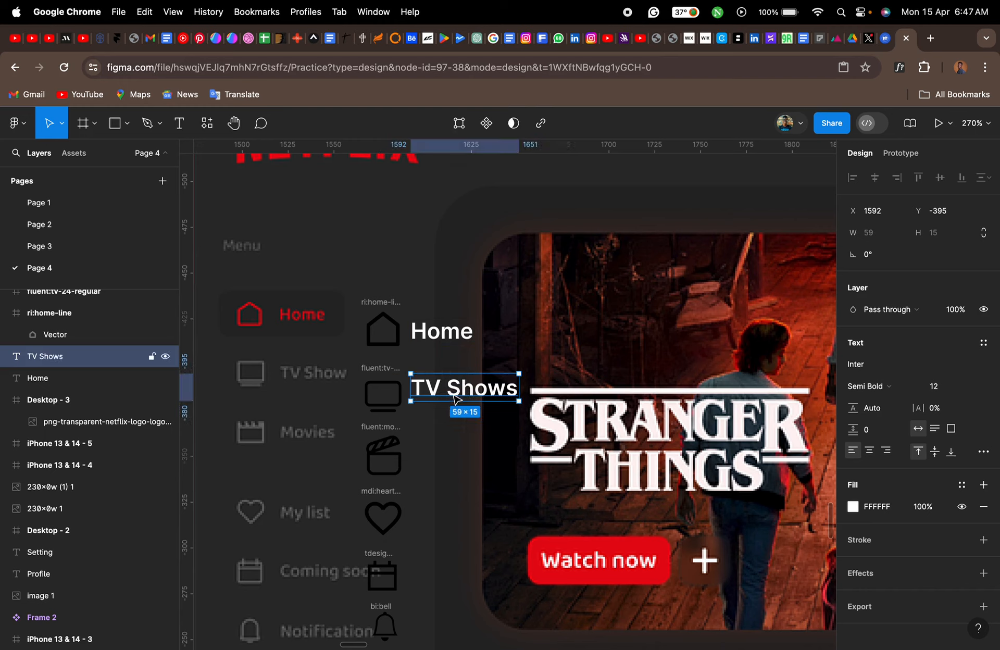
- Duplicate the "TV Shows" label down beside the clapperboard icon and change the copy's text to "Movies"
drag(458, 395, 455, 456)
double_click(455, 456)
text(M)
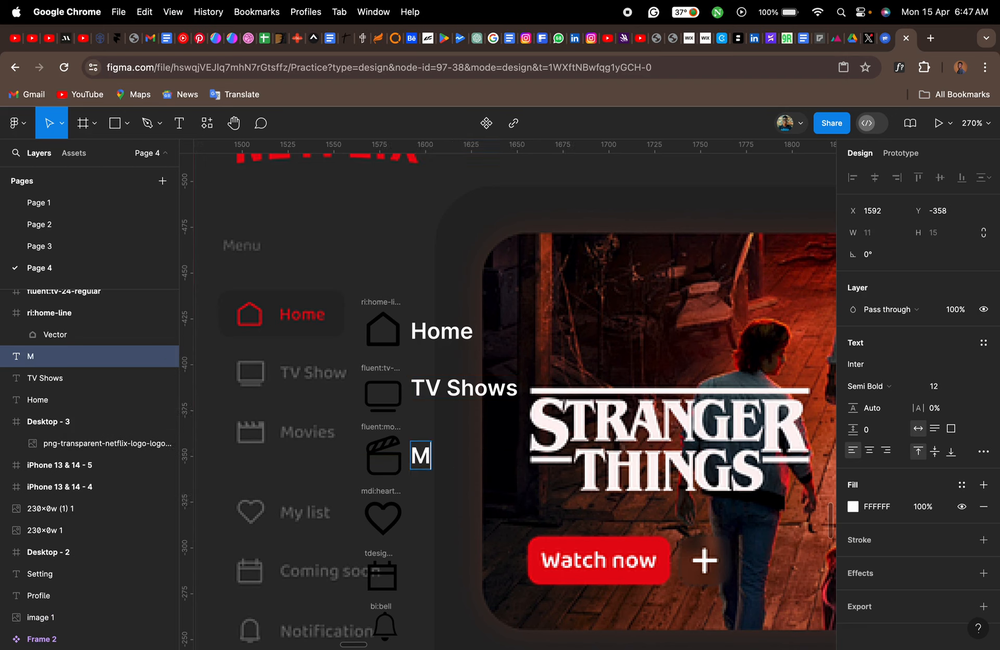
text(ovies)
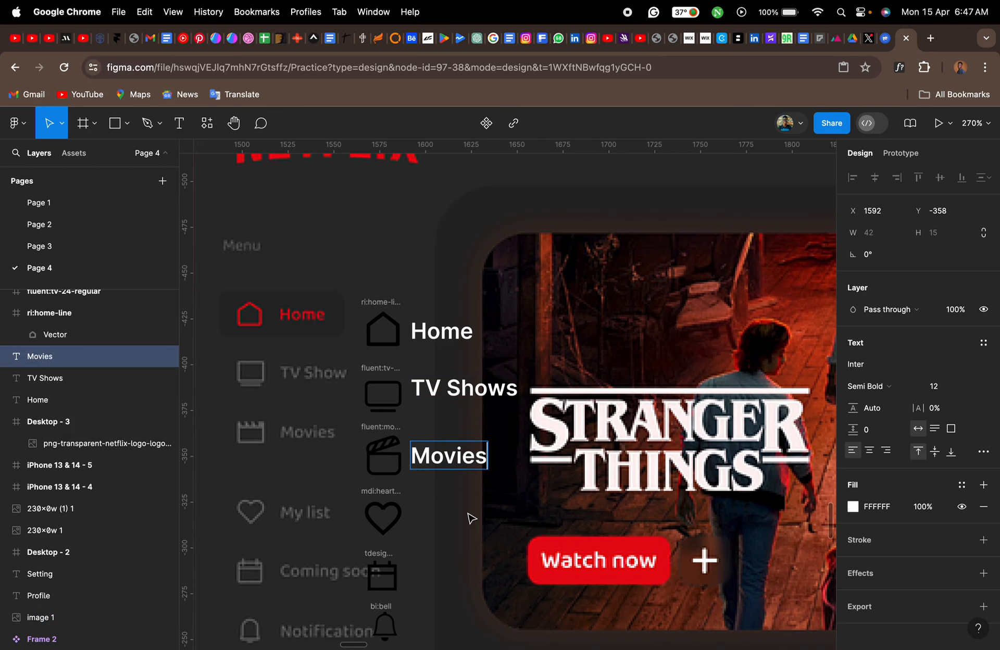
key(Escape)
- Duplicate the "Movies" label down beside the heart icon and change the copy's text to "My List"
scroll(471, 517, down, 5)
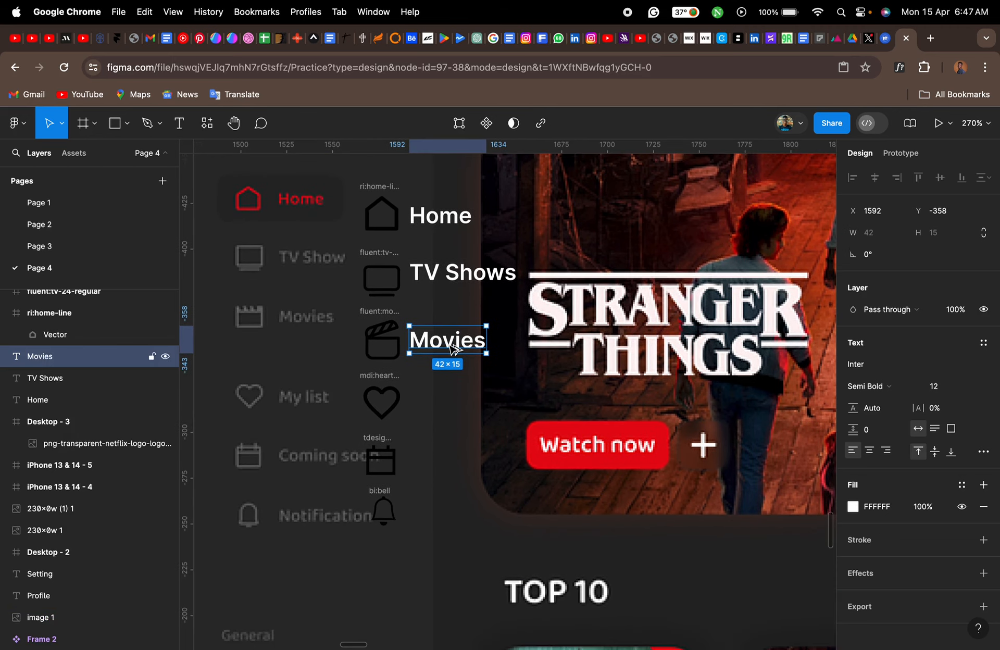
drag(452, 348, 452, 406)
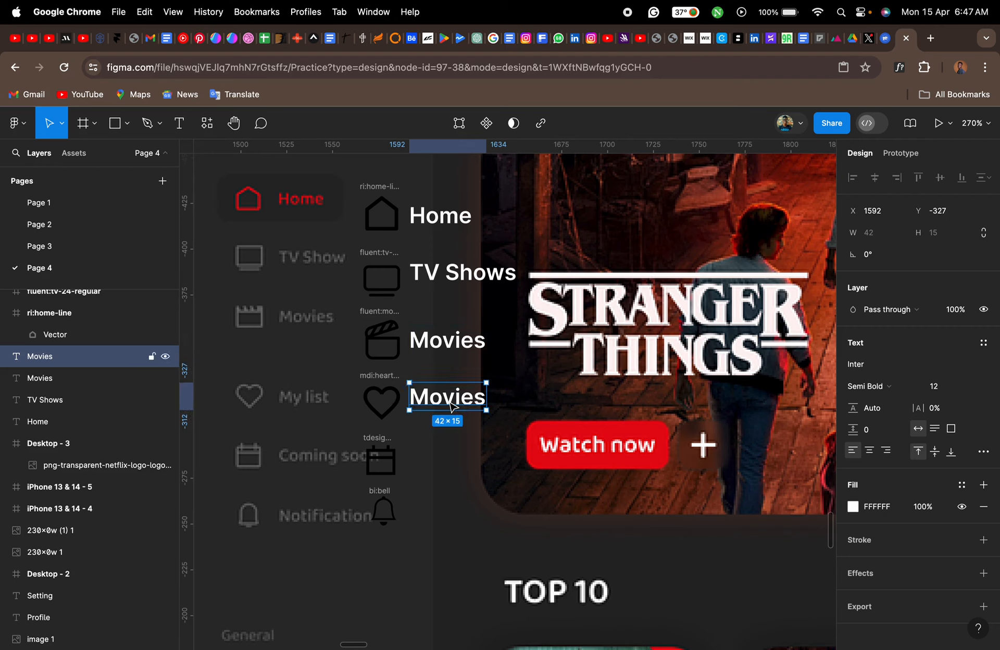
double_click(449, 400)
text(My )
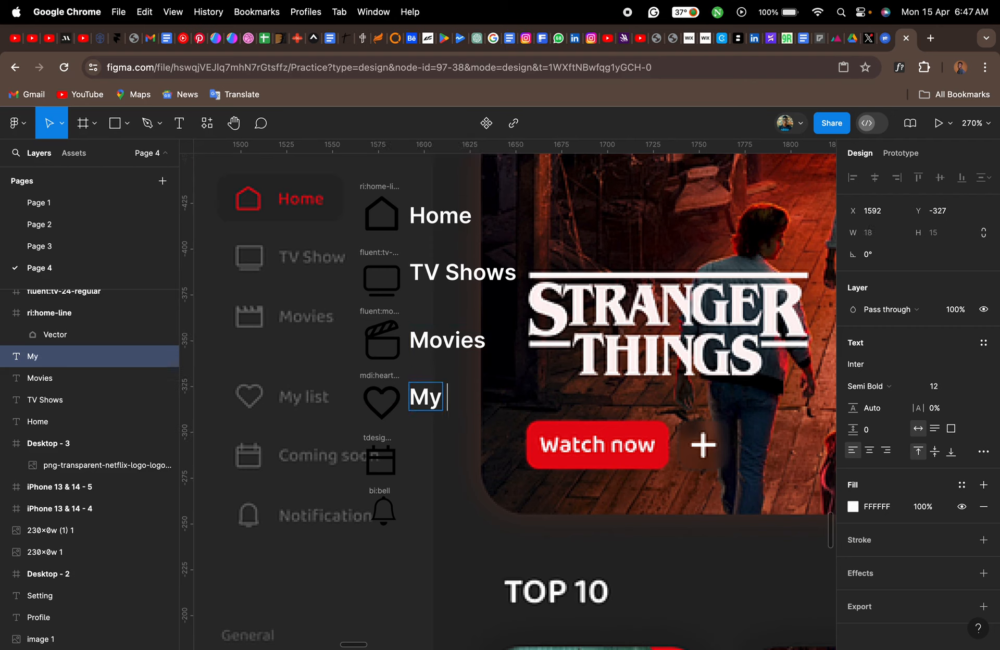
text(List)
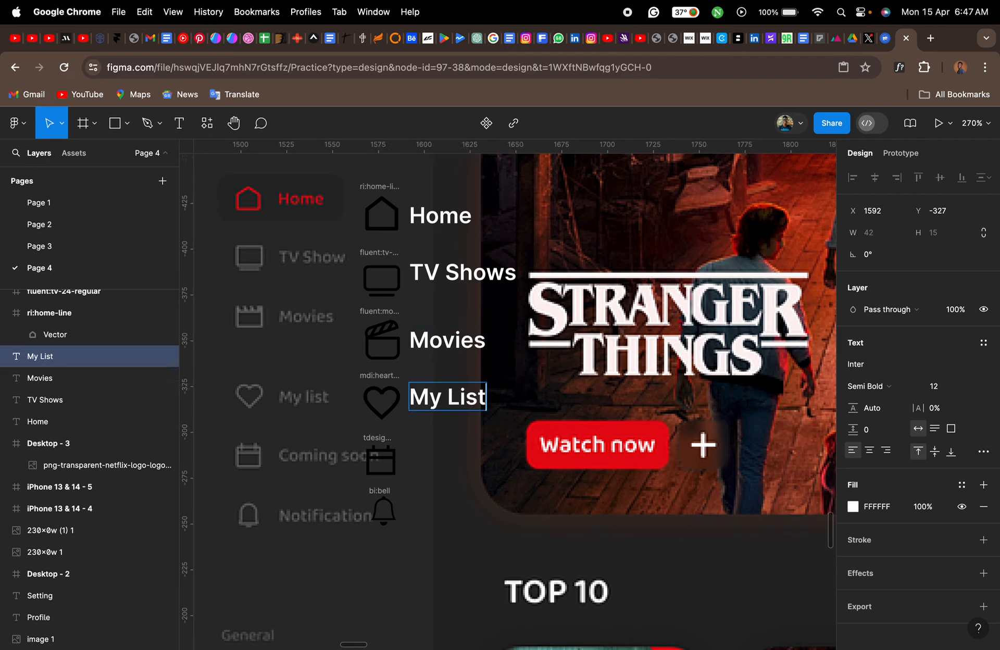
key(Escape)
- Duplicate the "My List" label down beside the calendar icon and change the copy's text to "Coming Soon"
scroll(462, 450, down, 2)
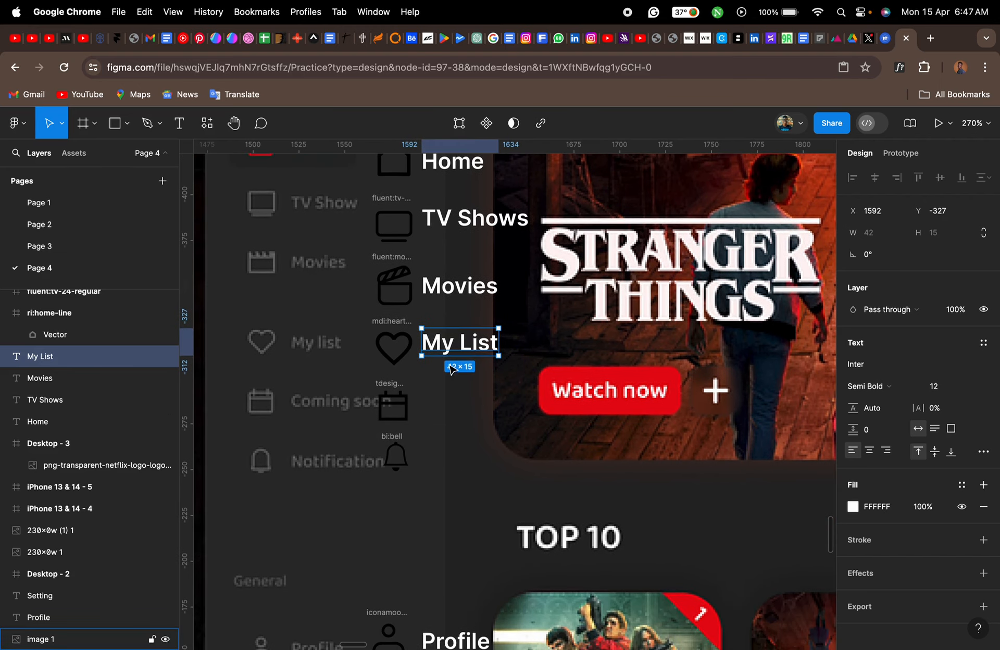
drag(451, 348, 446, 405)
double_click(447, 405)
text(Comin)
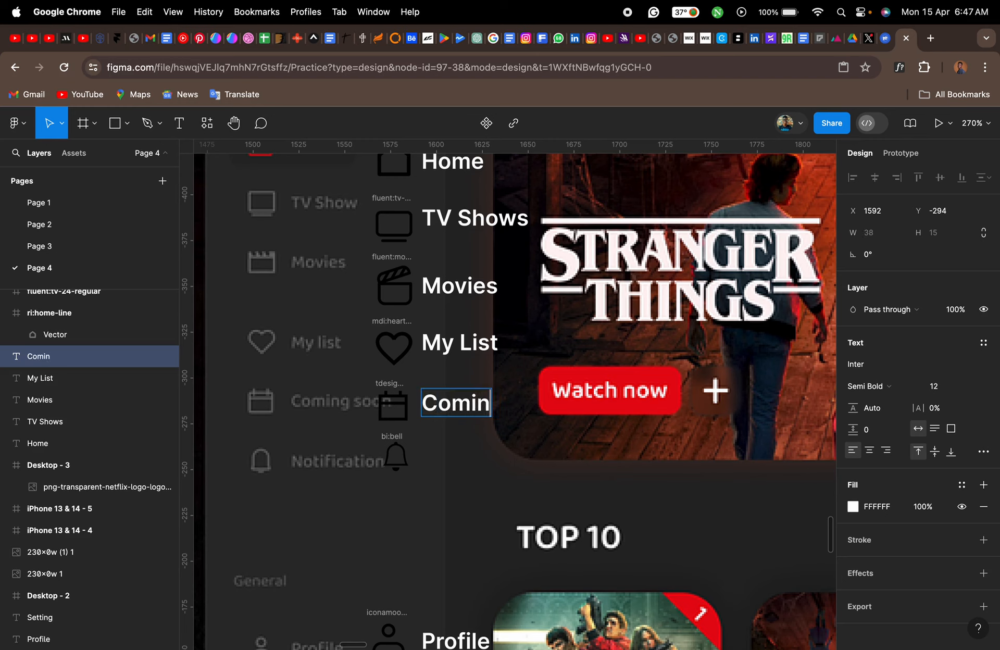
text(g Soon)
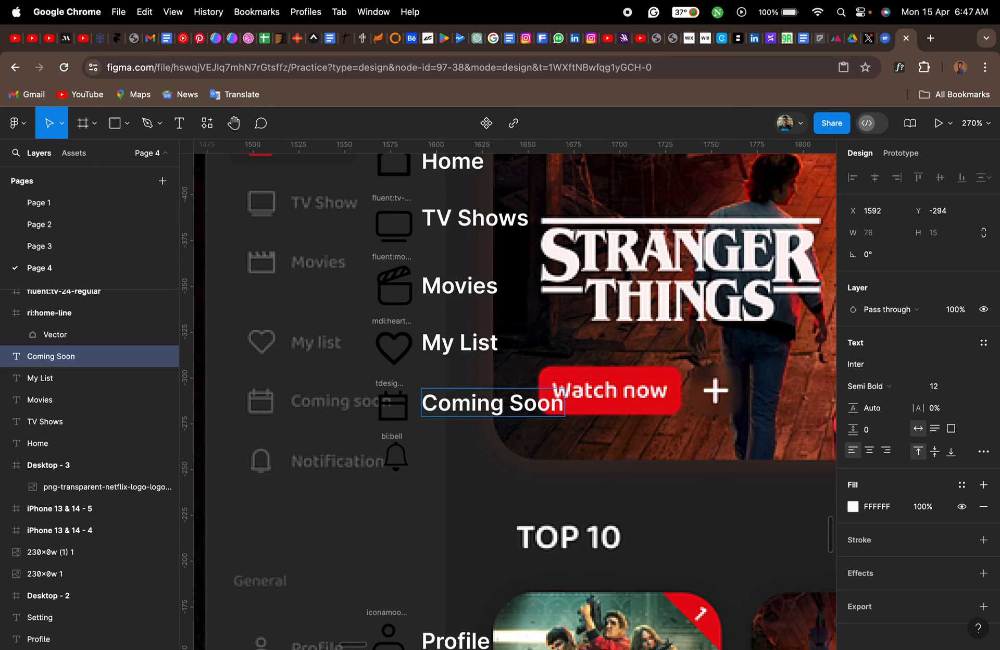
key(Escape)
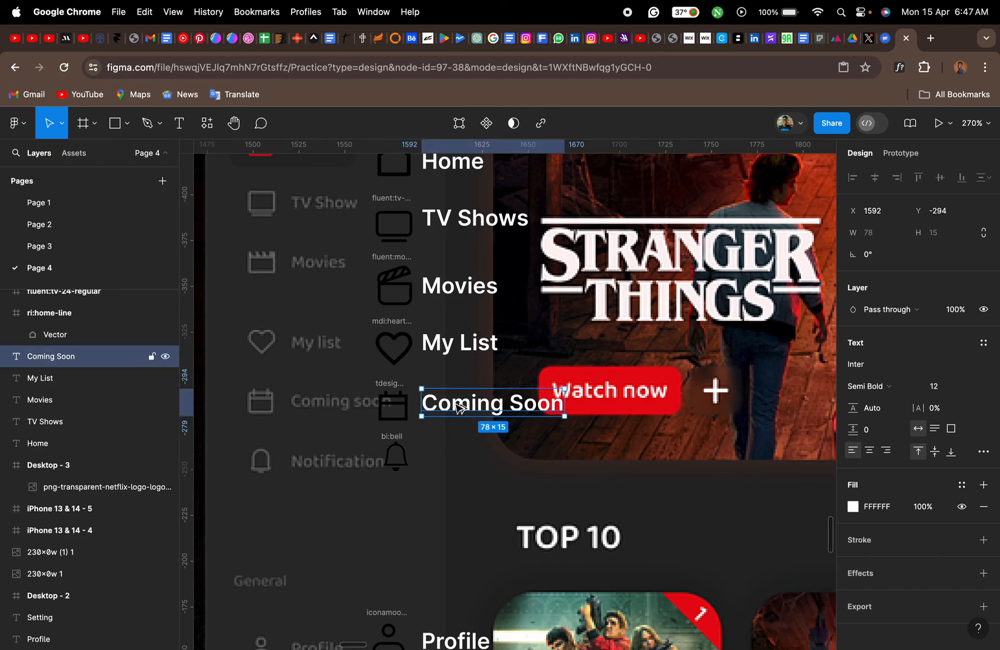
- Duplicate the "Coming Soon" label down beside the bell icon and change the copy's text to "Notification"
drag(458, 406, 454, 458)
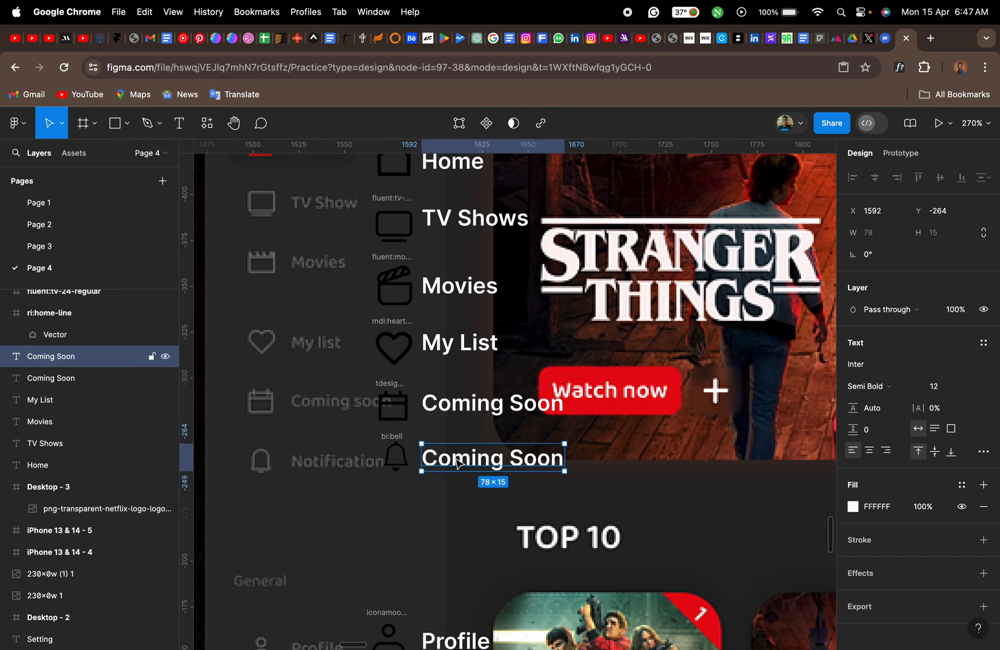
double_click(454, 458)
text(Noti)
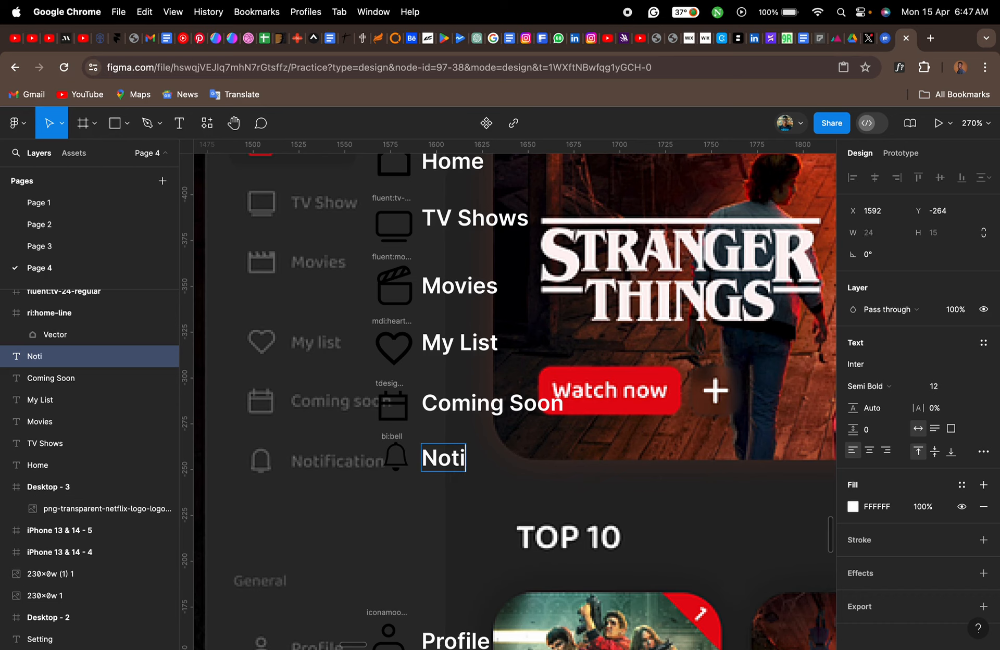
text(fication)
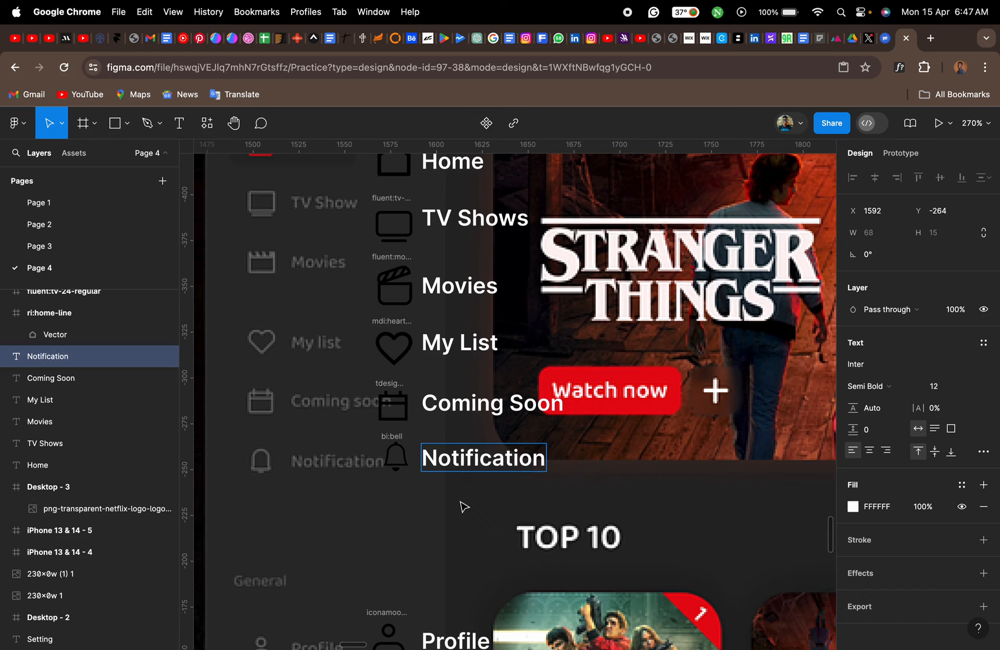
key(Escape)
click(465, 513)
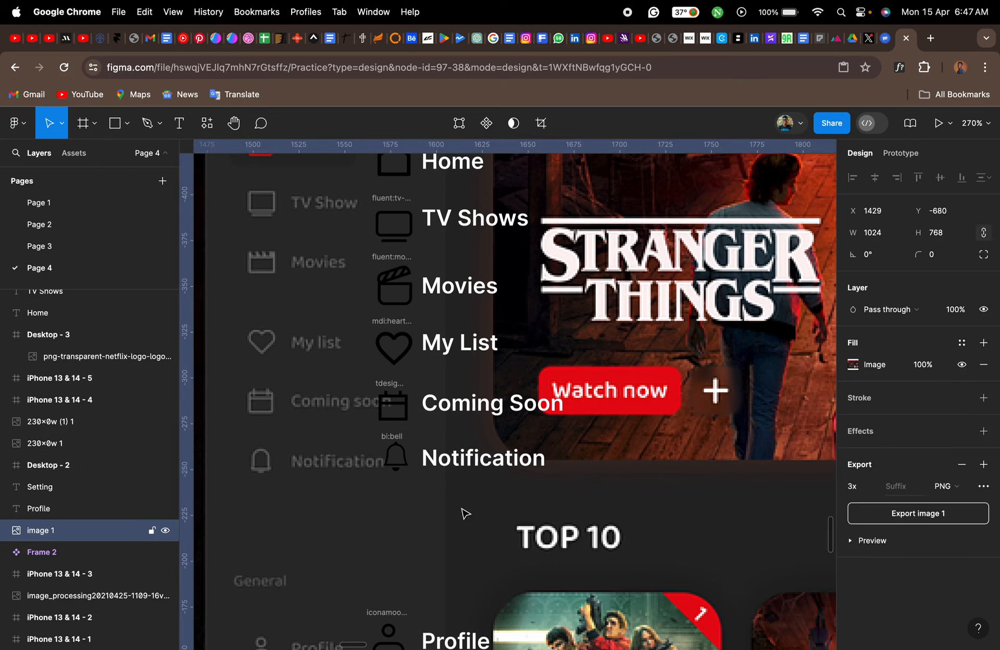
- Open the Iconify plugin and search its icons for "log out"
scroll(466, 513, down, 8)
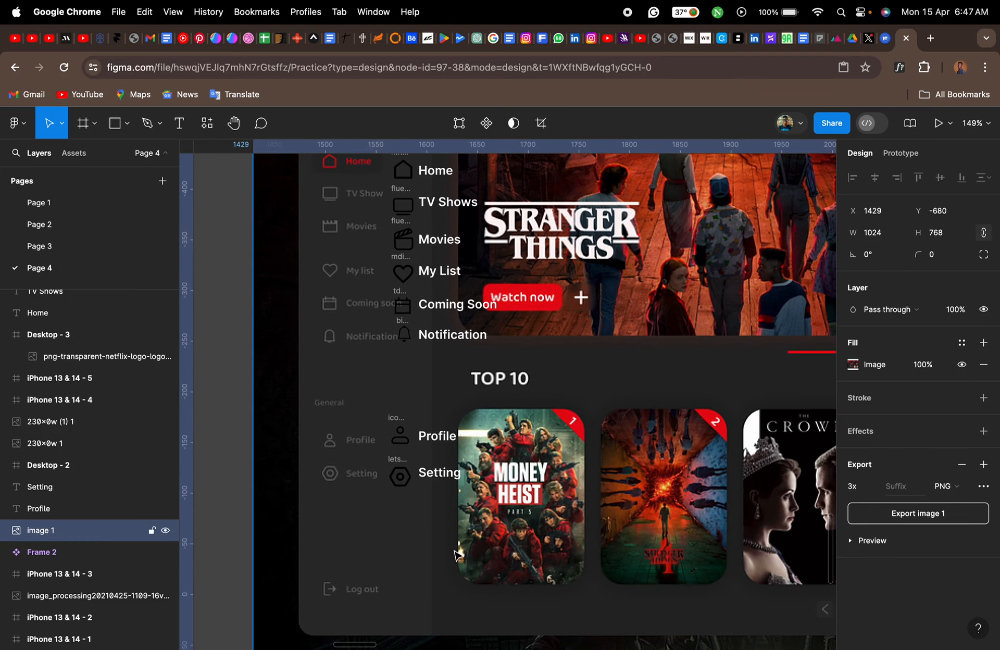
scroll(451, 576, down, 3)
scroll(420, 575, up, 8)
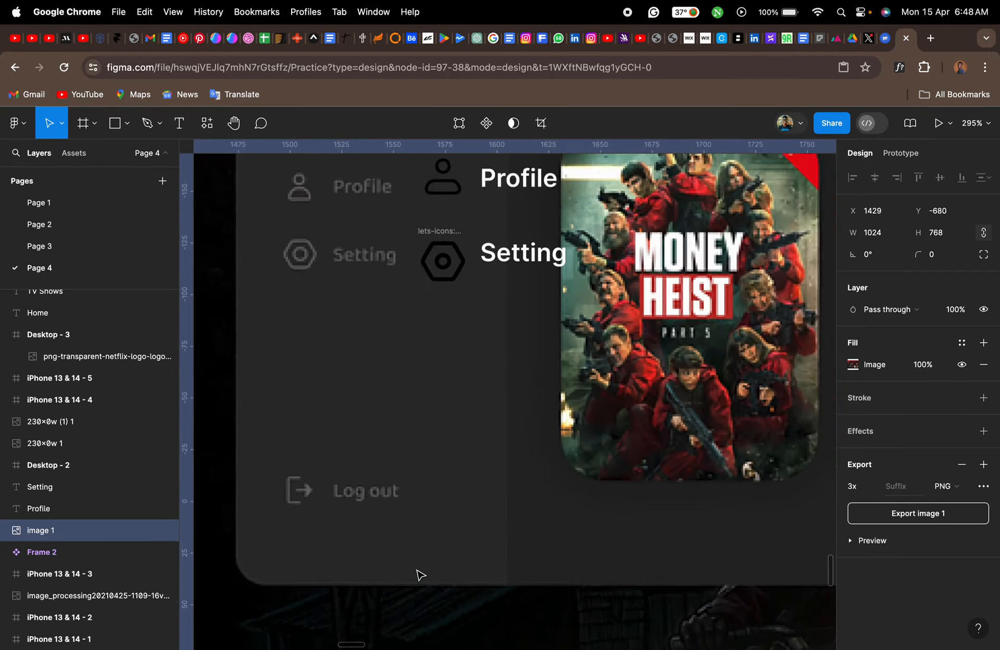
right_click(408, 484)
mouse_move(495, 530)
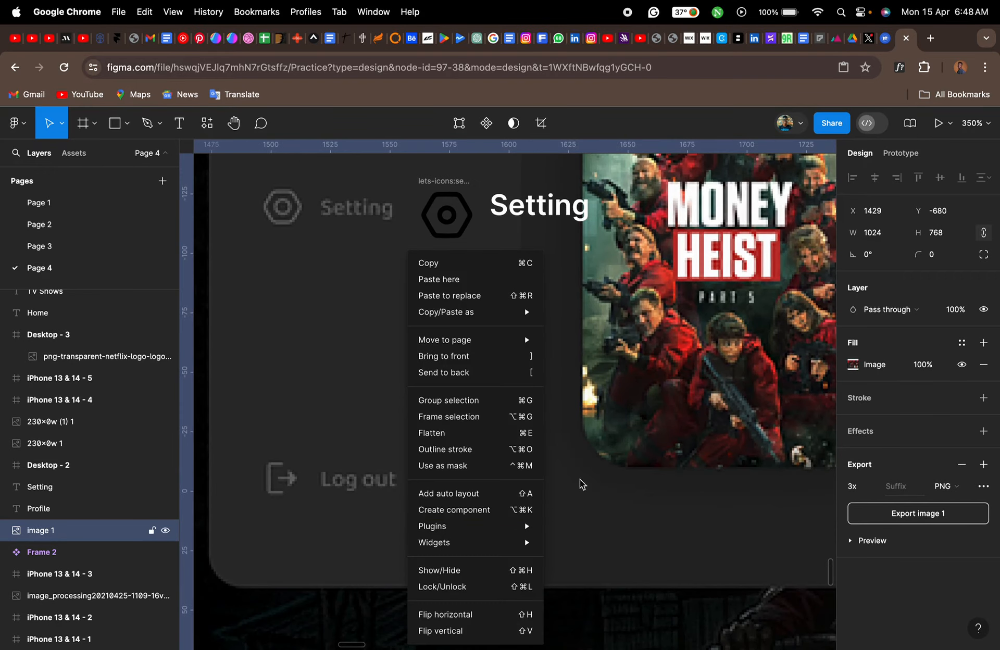
click(587, 378)
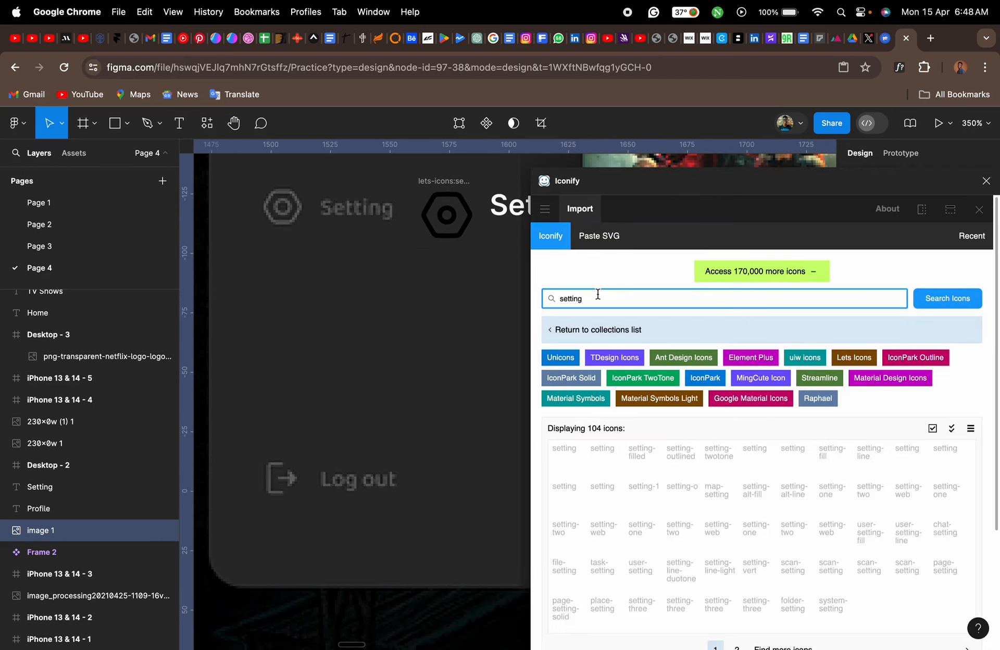
double_click(598, 294)
text(log)
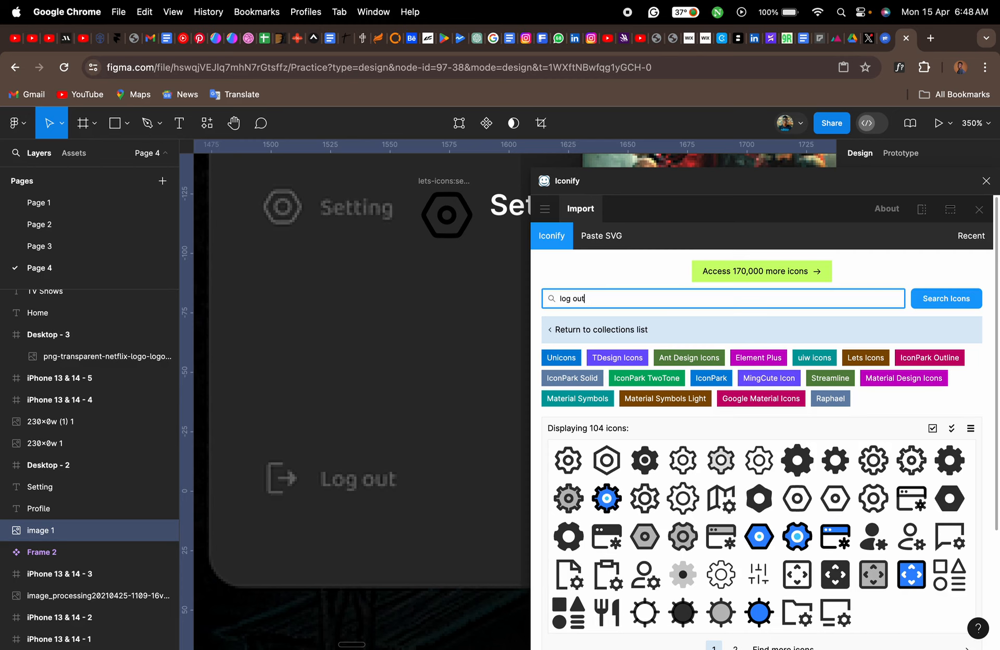
text( out)
key(Return)
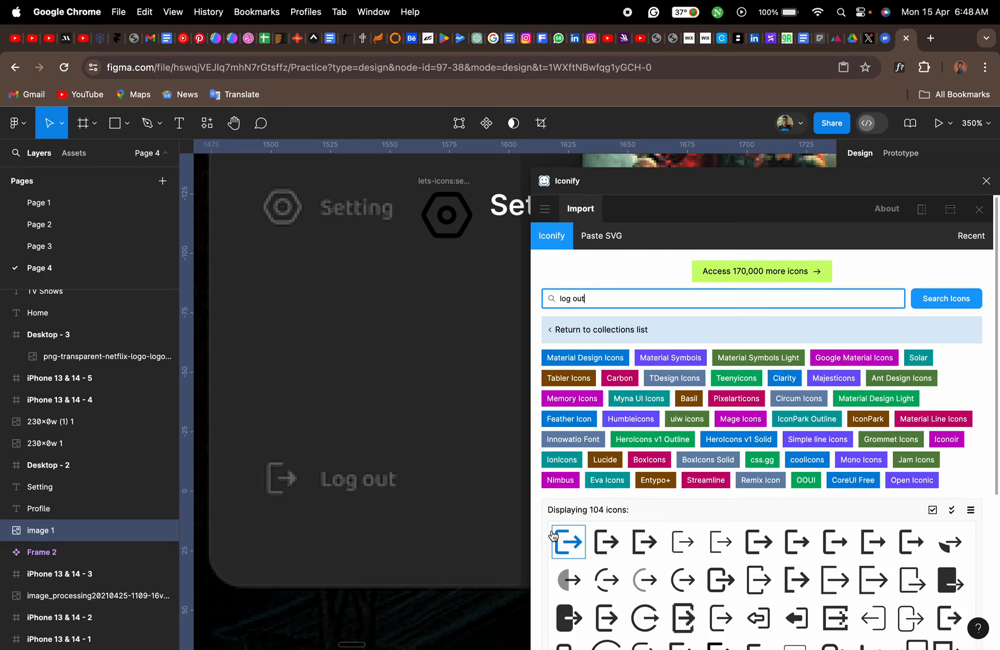
- Import the Material Design logout icon and place it beside the reference's Log out entry, in line with the setting icon above
drag(569, 542, 401, 517)
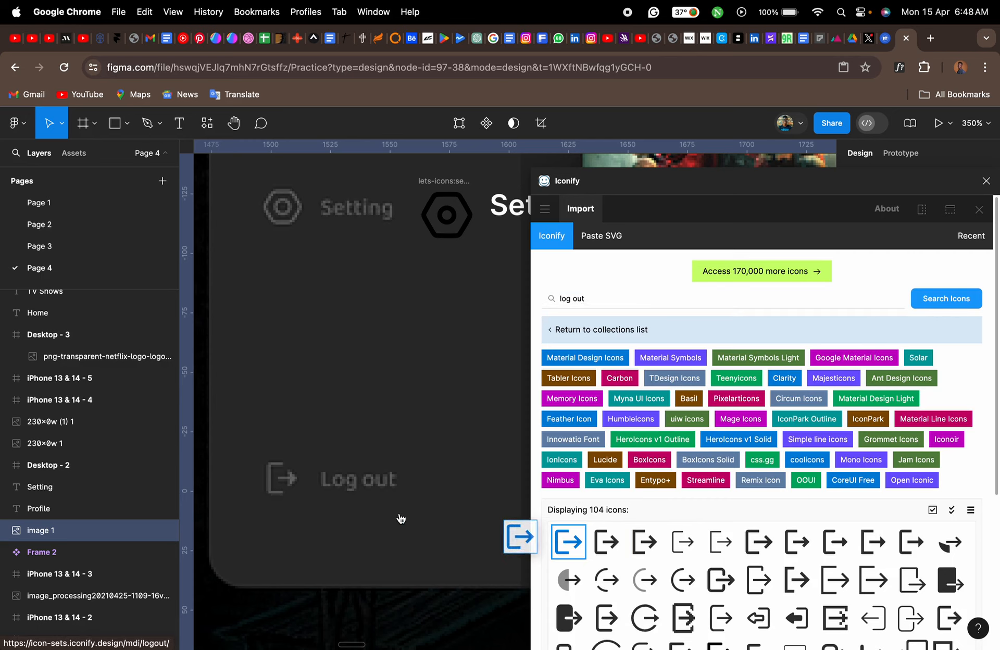
click(986, 180)
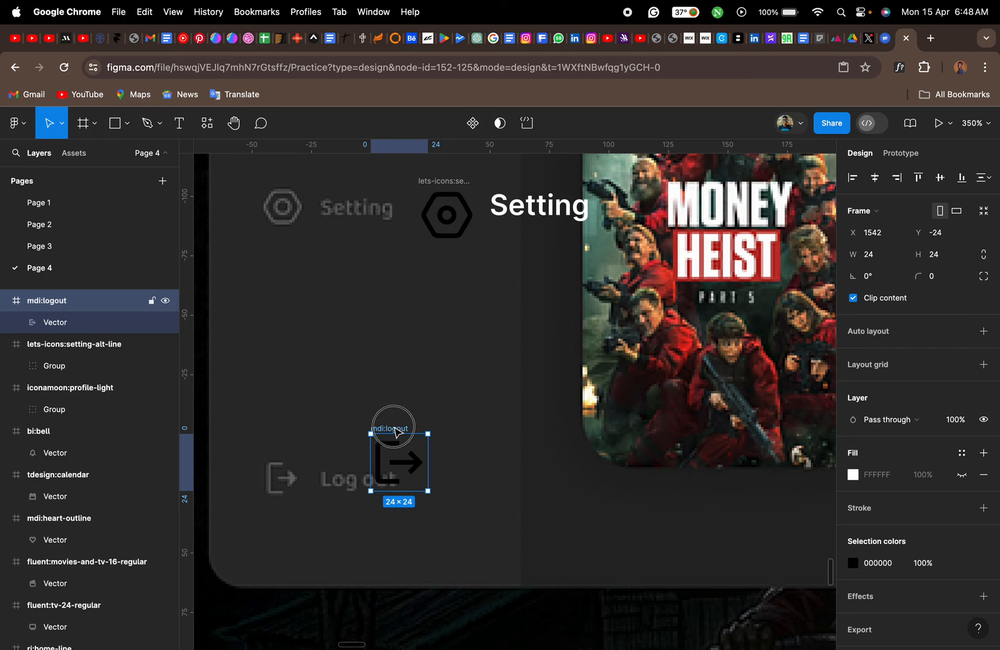
drag(397, 432, 445, 444)
- Add a "Log out" text label beside the logout icon, lined up under the "Setting" label
key(t)
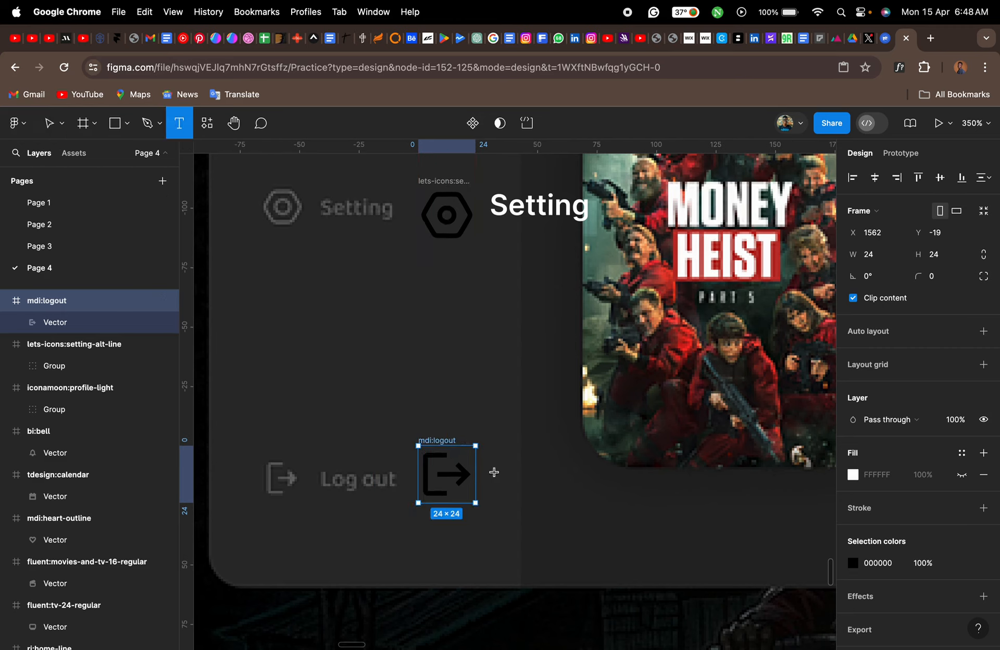
click(494, 471)
text(Lo)
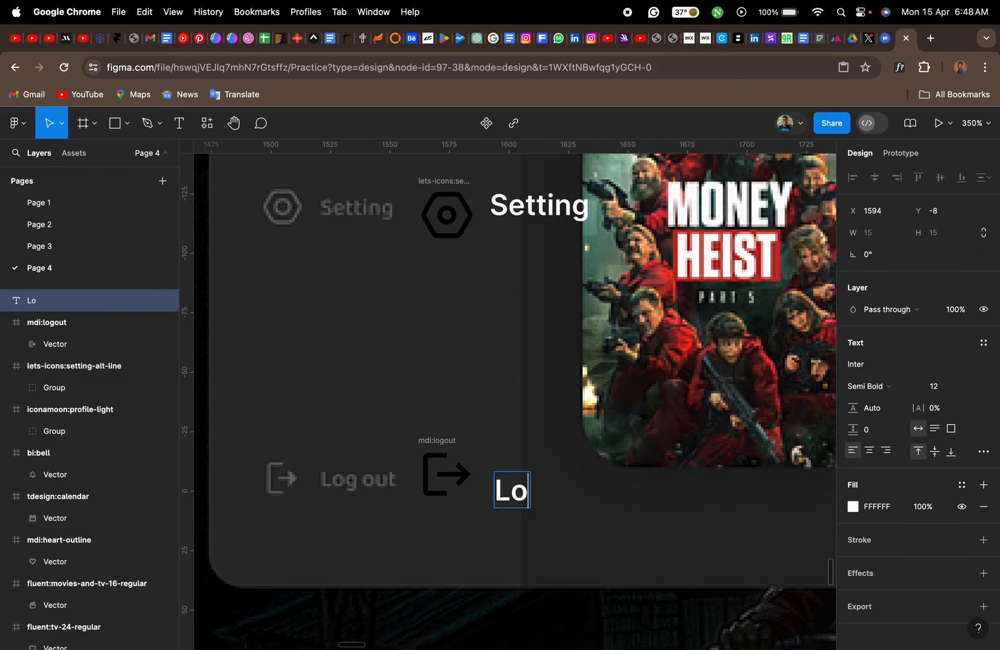
text(g out)
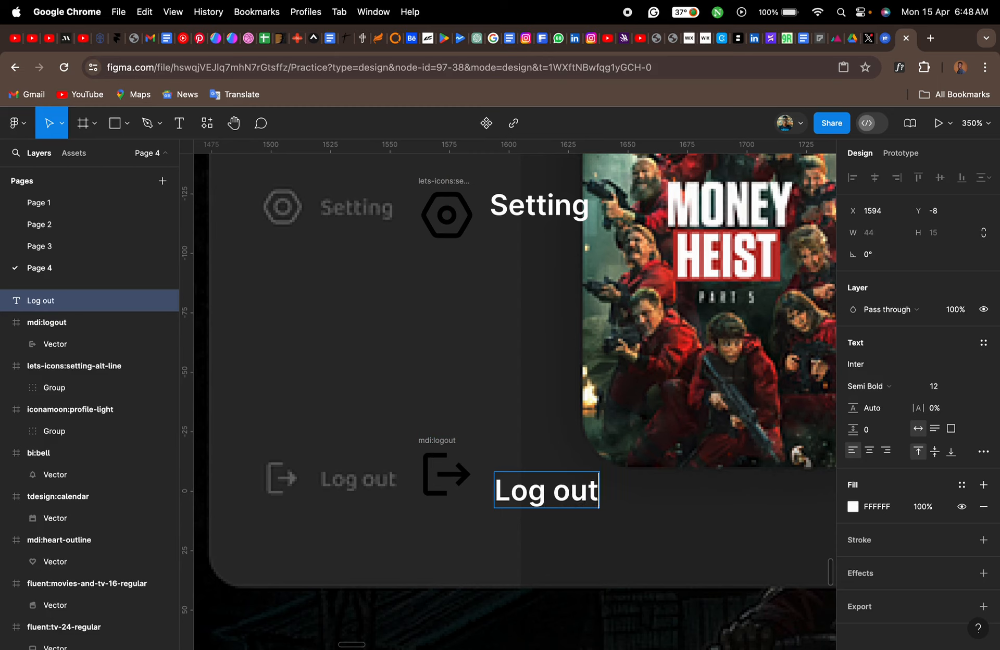
key(Escape)
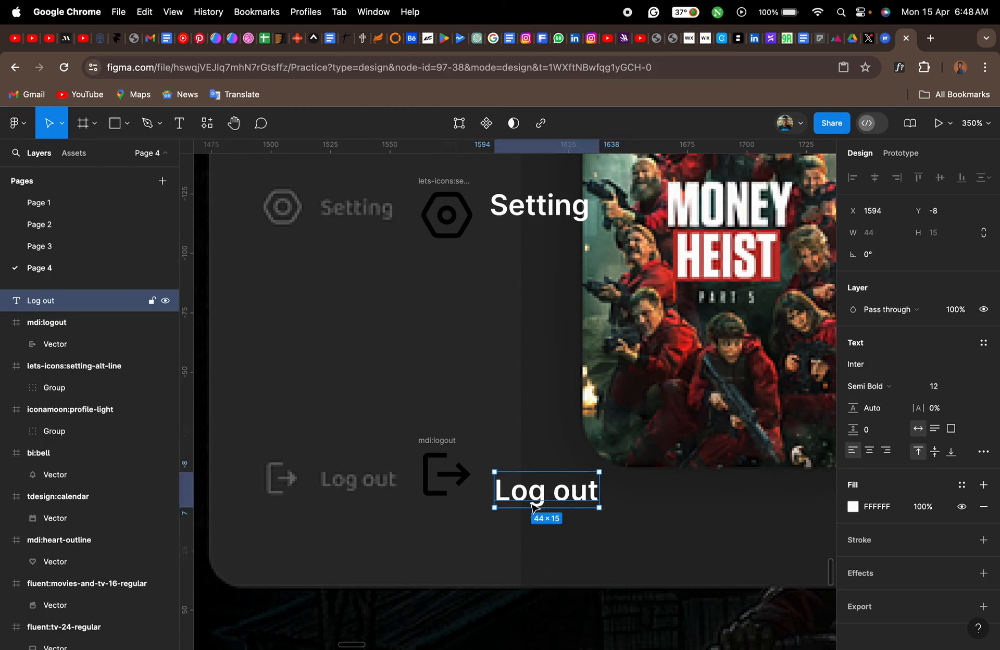
mouse_move(537, 494)
mouse_down()
mouse_move(539, 468)
mouse_move(537, 482)
mouse_up()
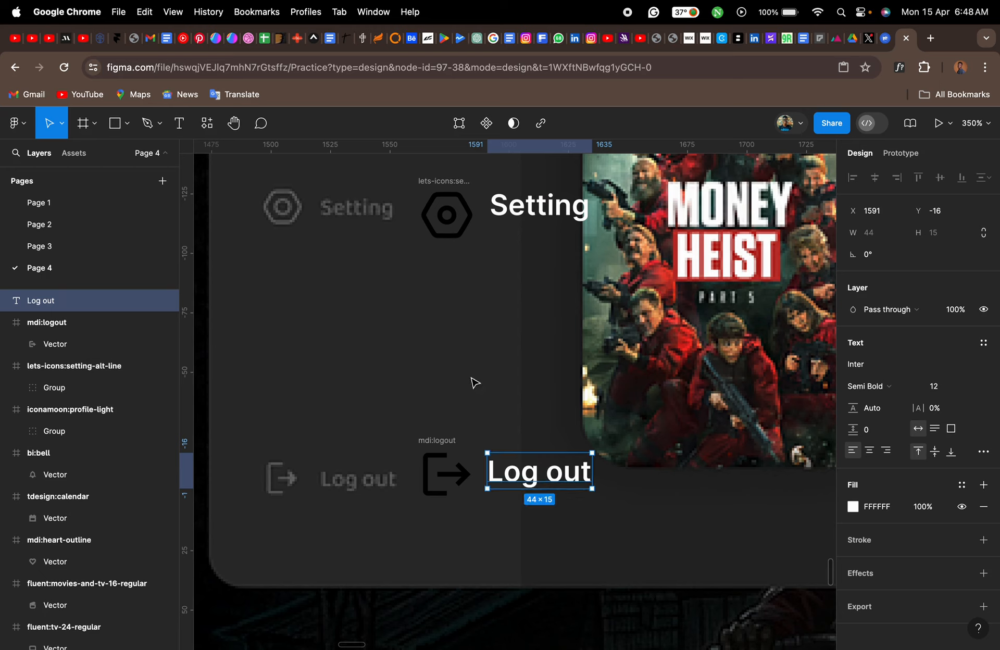
- Select all nine sidebar labels from "Log out" up to "Home" and fill them with grey 5C5C5C sampled from the reference's Profile text
shift+click(545, 213)
scroll(546, 214, up, 4)
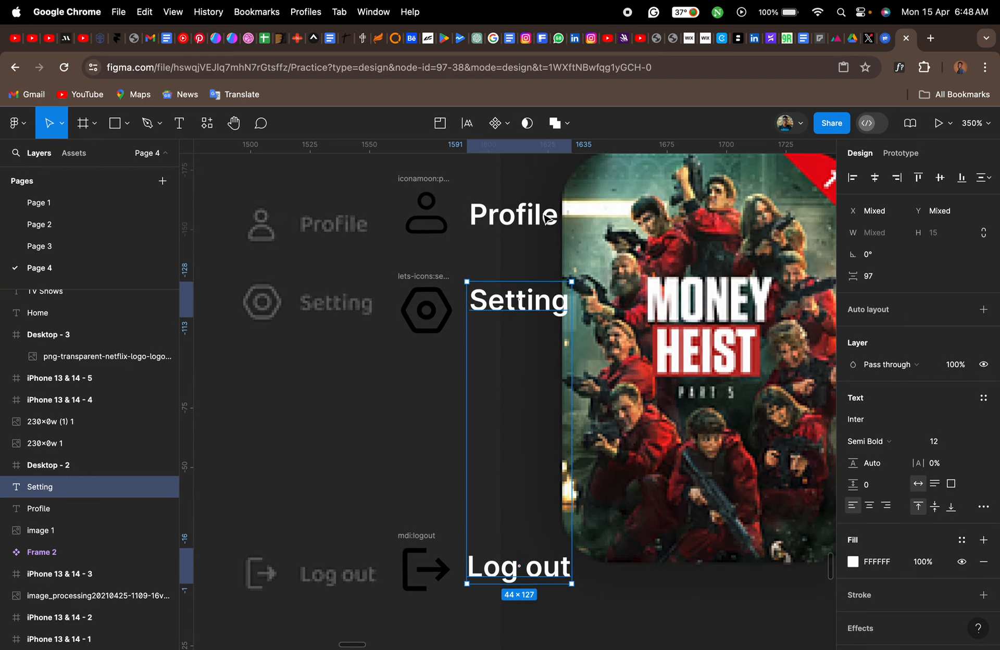
shift+click(546, 217)
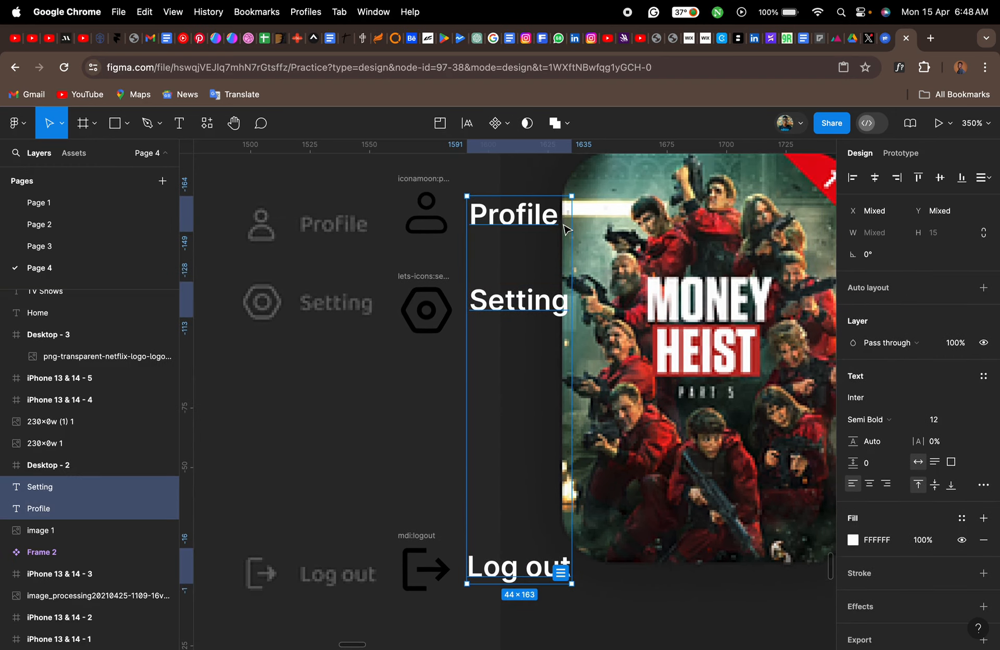
scroll(566, 229, down, 5)
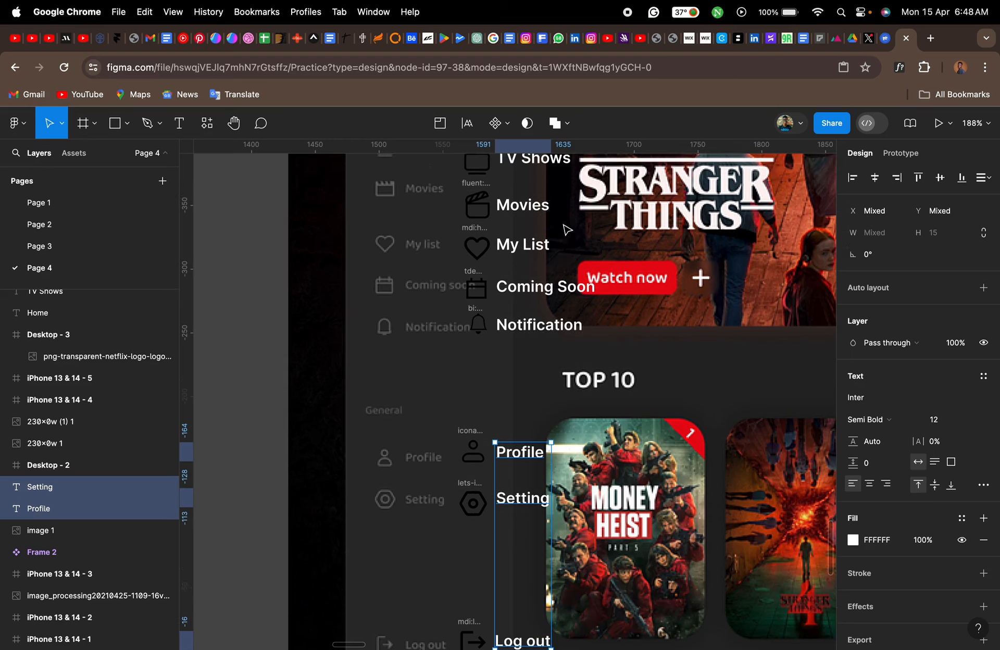
shift+click(537, 327)
shift+click(539, 291)
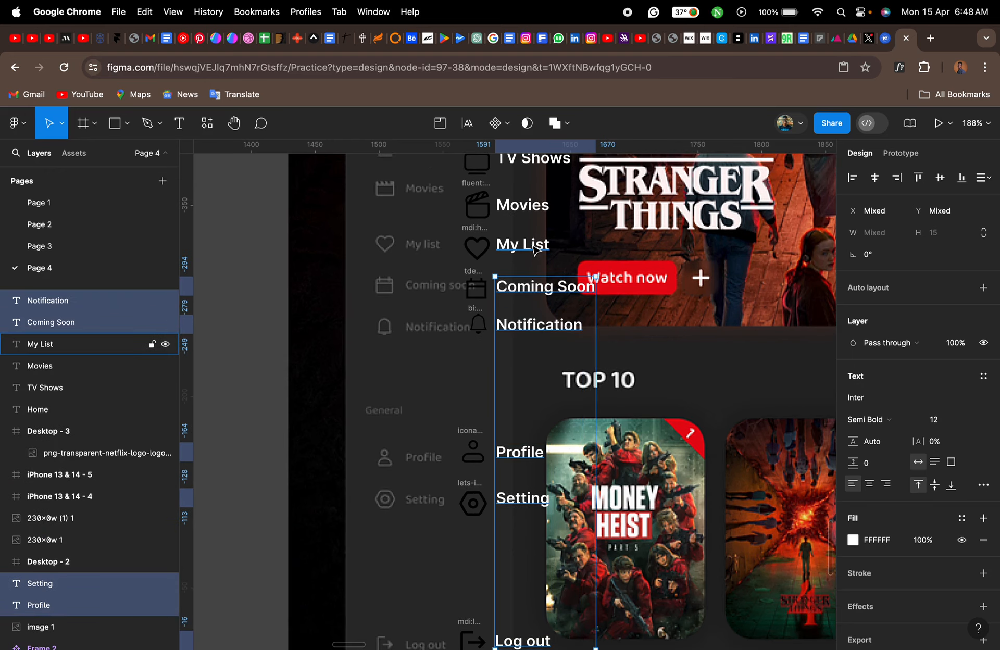
shift+click(536, 246)
shift+click(535, 207)
scroll(536, 210, up, 3)
scroll(536, 210, up, 2)
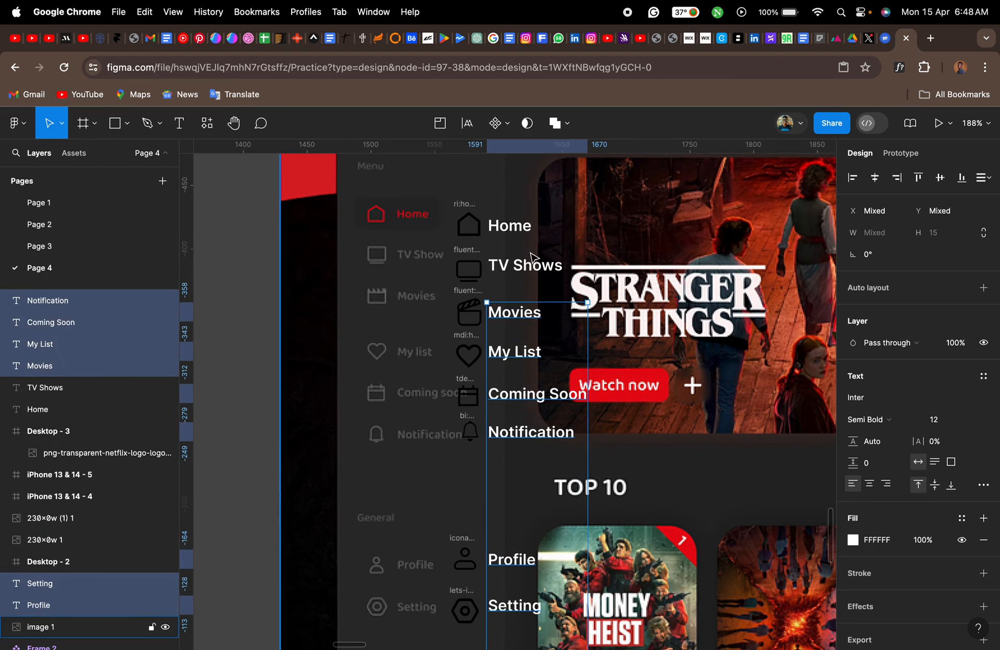
shift+click(531, 266)
shift+click(521, 232)
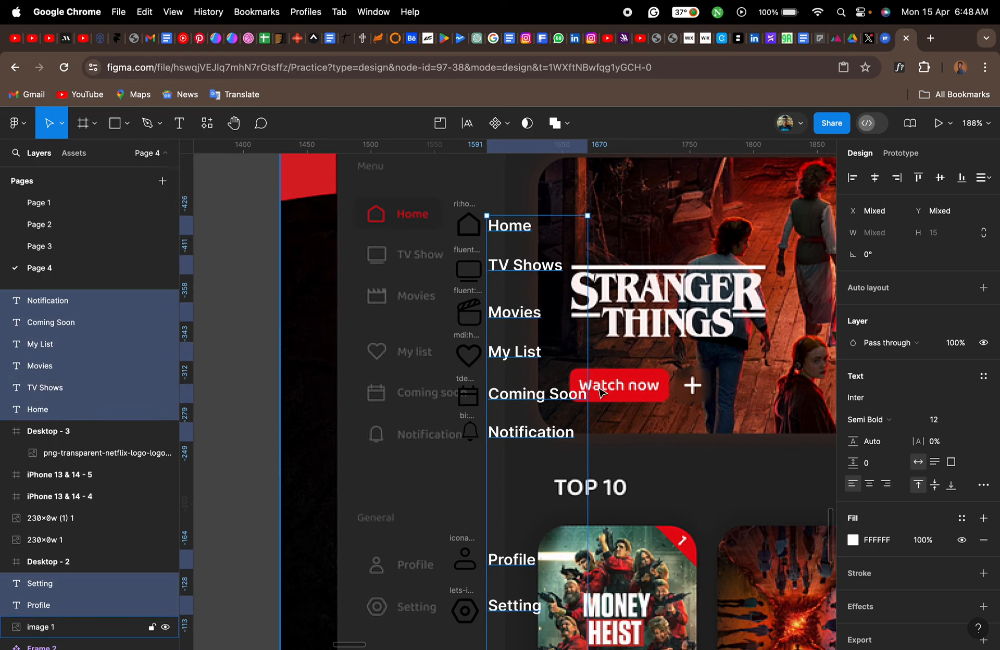
click(852, 540)
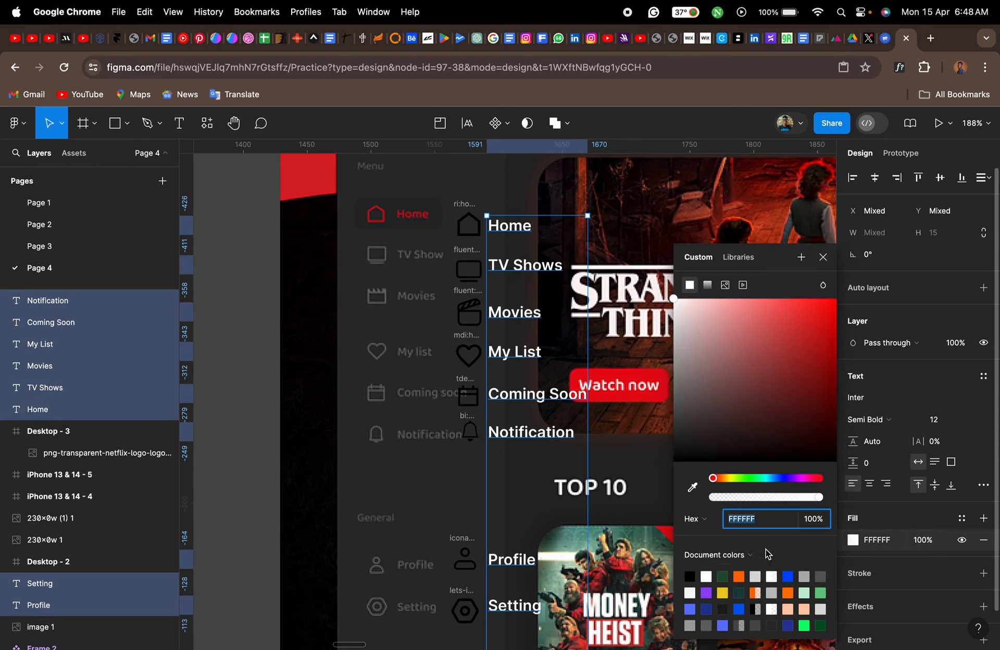
click(693, 488)
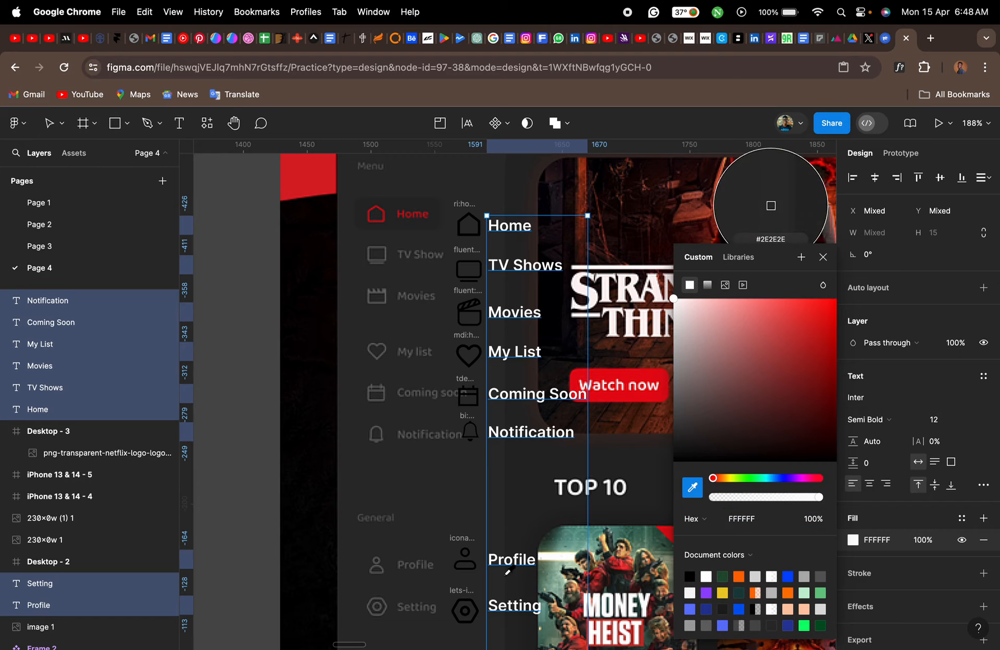
scroll(507, 569, up, 5)
scroll(509, 571, up, 5)
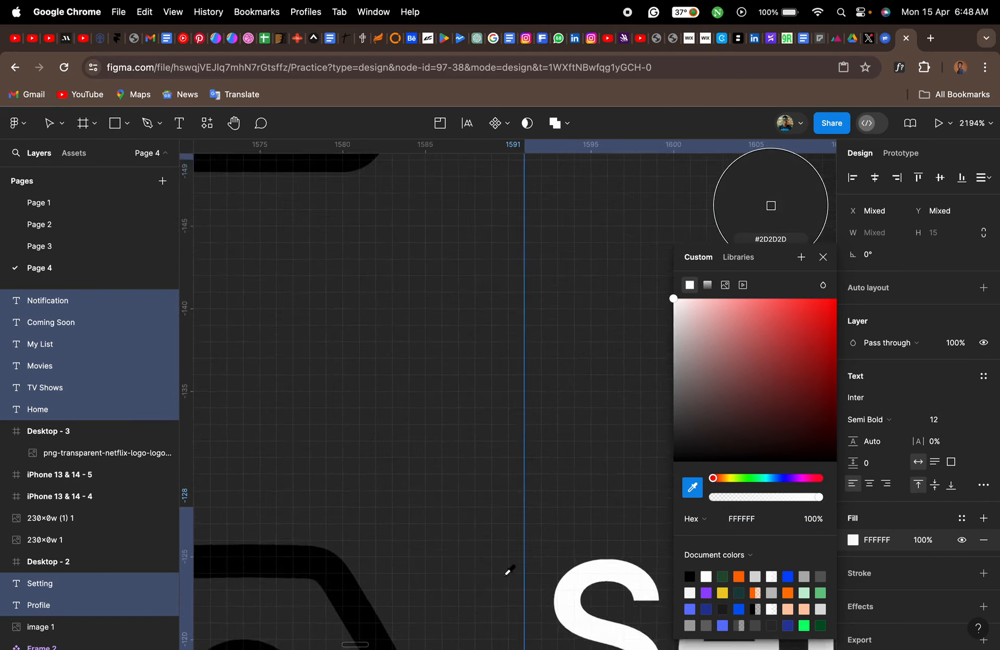
scroll(508, 571, left, 10)
scroll(509, 571, up, 6)
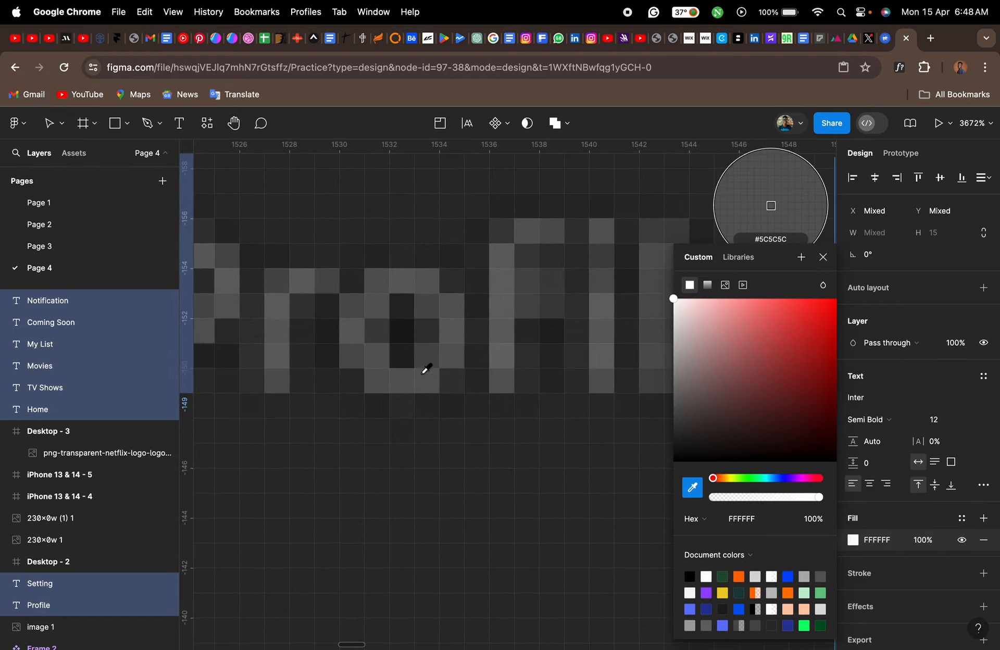
click(429, 374)
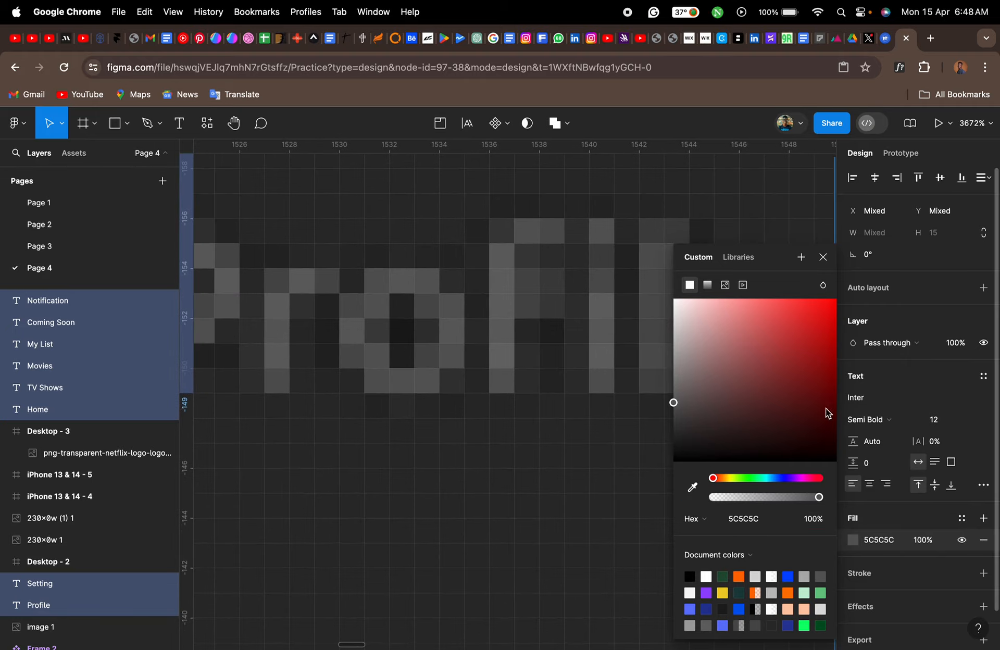
- Lighten the fill of the selected sidebar labels to 757575
scroll(515, 433, down, 3)
scroll(516, 433, down, 10)
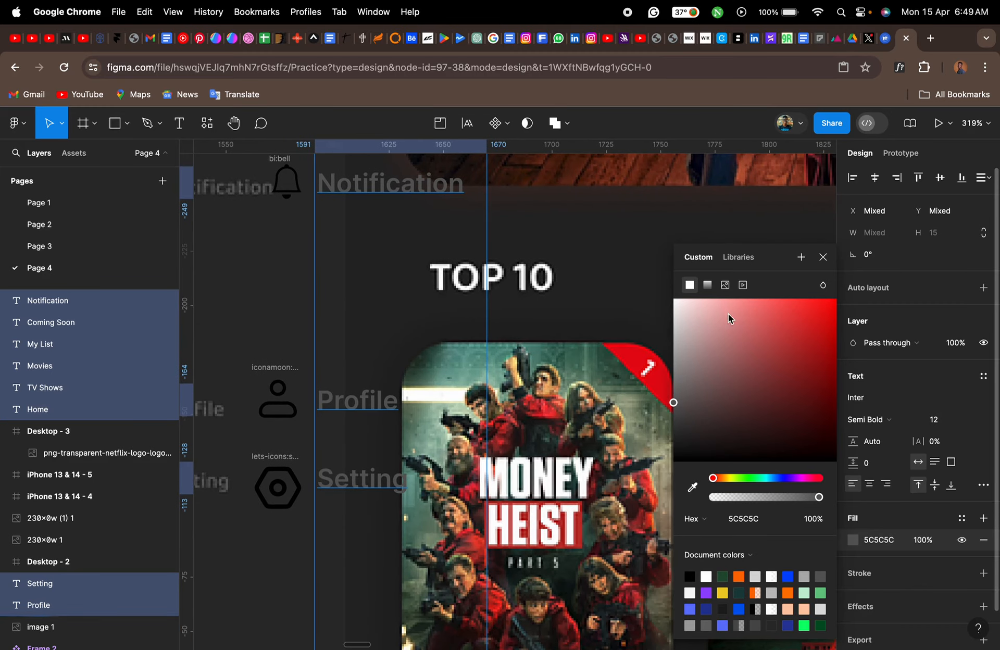
drag(674, 405, 668, 395)
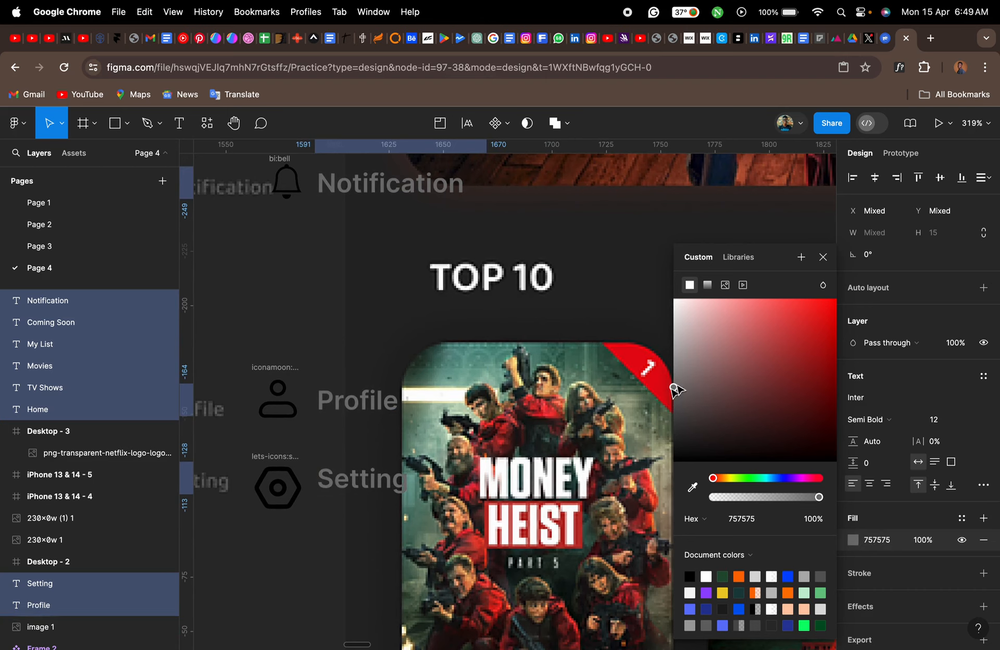
click(823, 256)
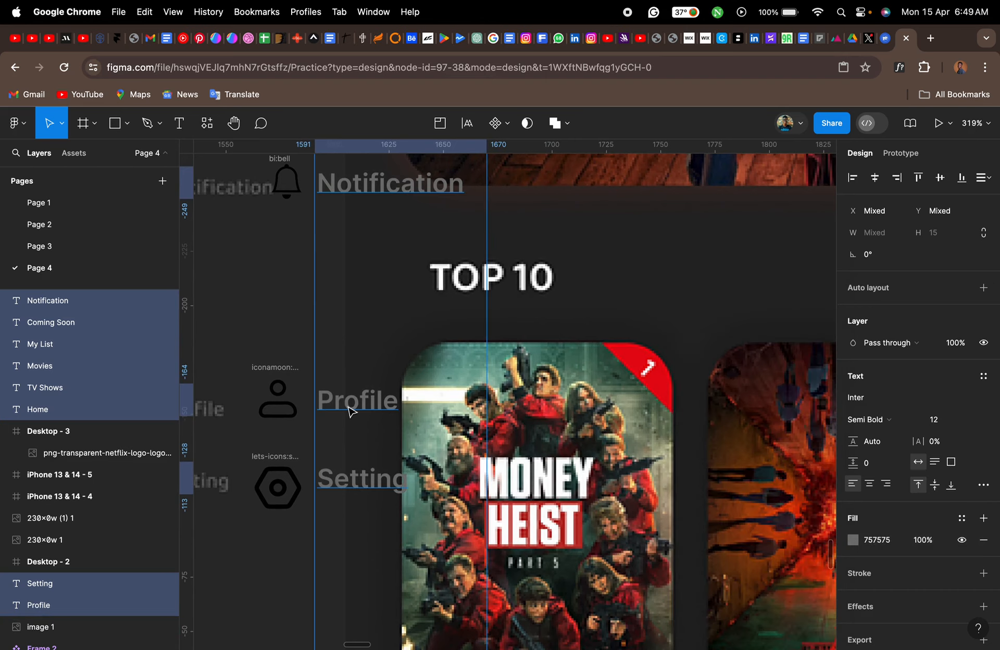
- Select the sidebar icons except the Home icon and recolour them to 757575, sampled from the "Coming Soon" label
scroll(350, 412, down, 10)
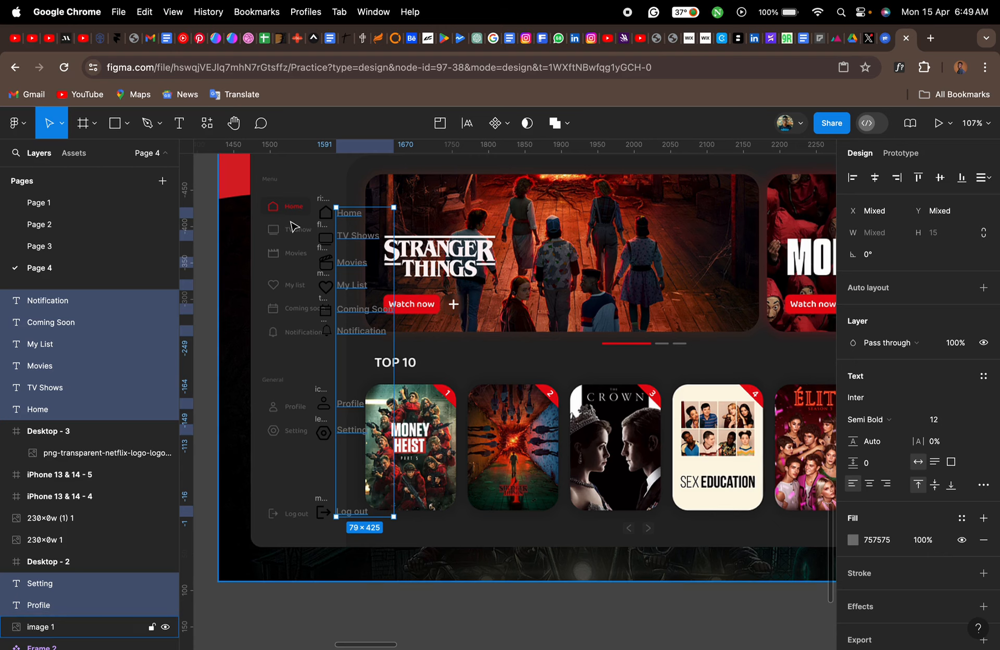
click(293, 237)
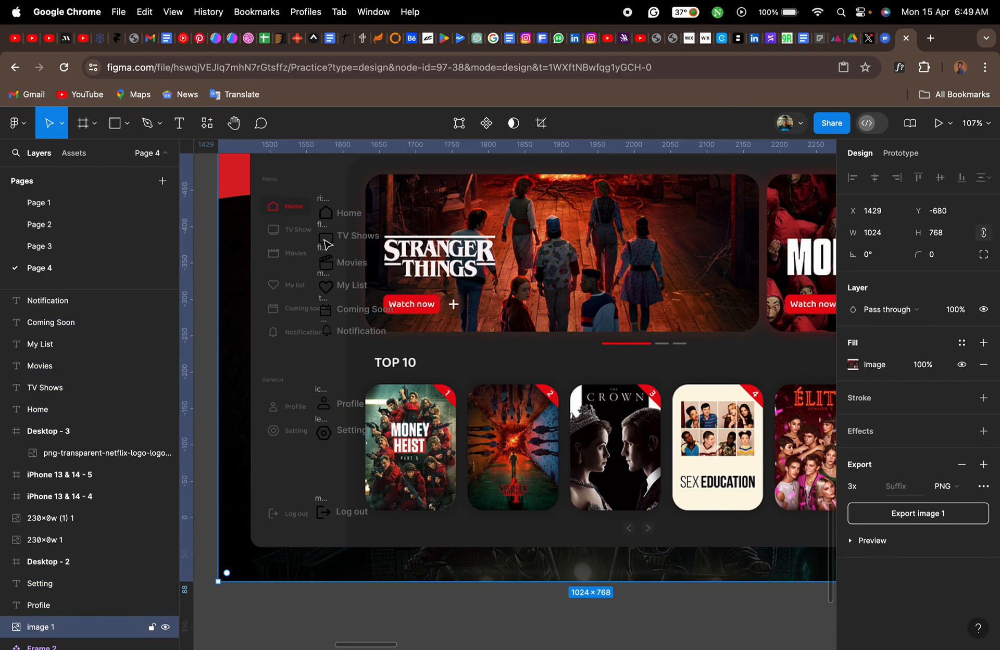
scroll(243, 244, left, 3)
scroll(243, 243, up, 1)
drag(239, 230, 364, 545)
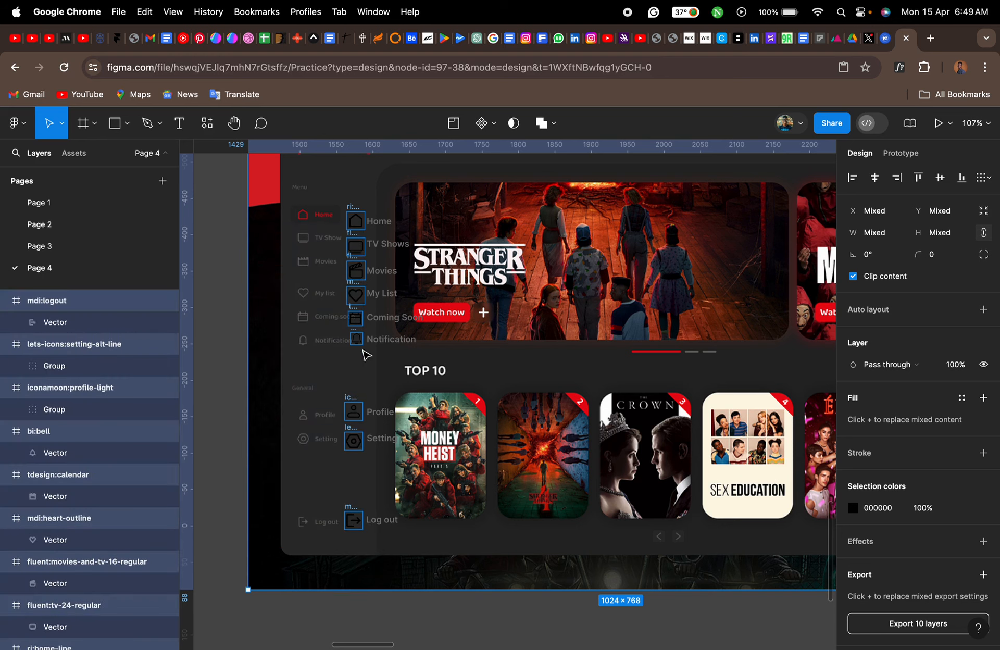
shift+click(358, 219)
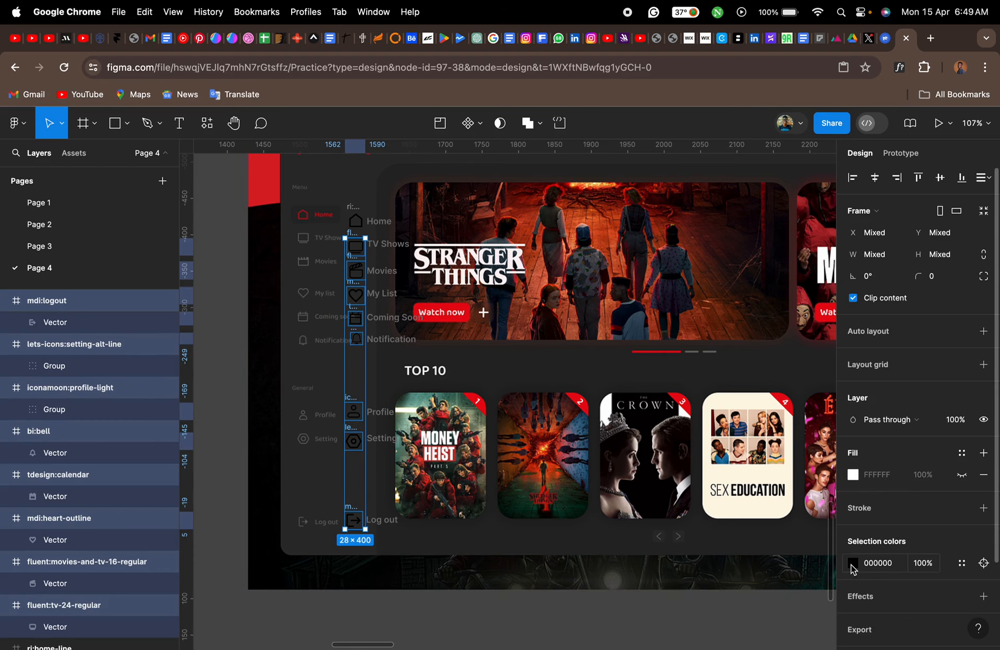
click(852, 563)
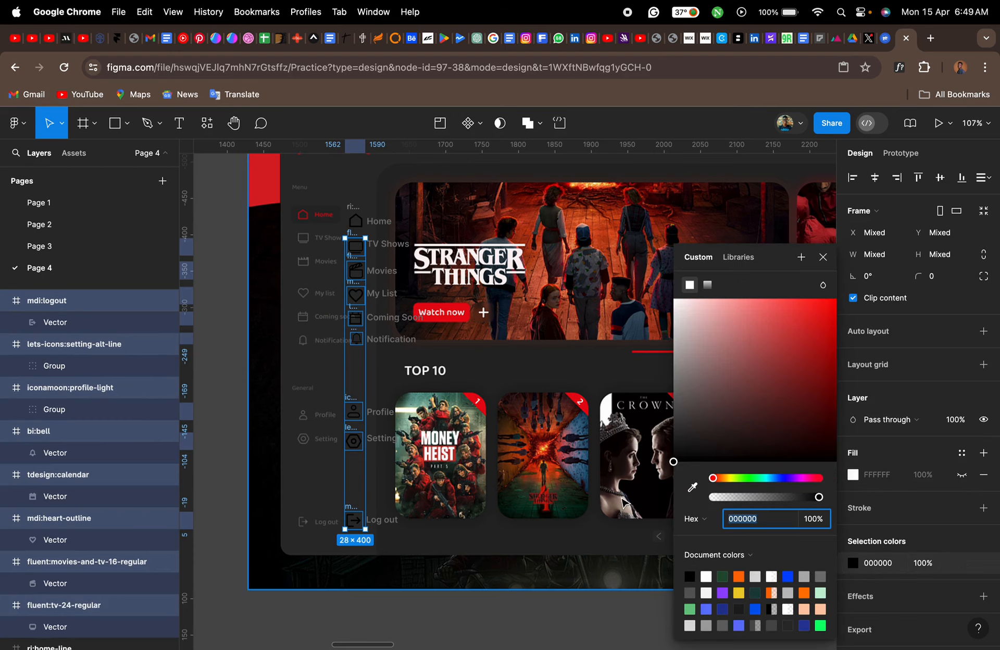
click(692, 487)
scroll(378, 314, up, 15)
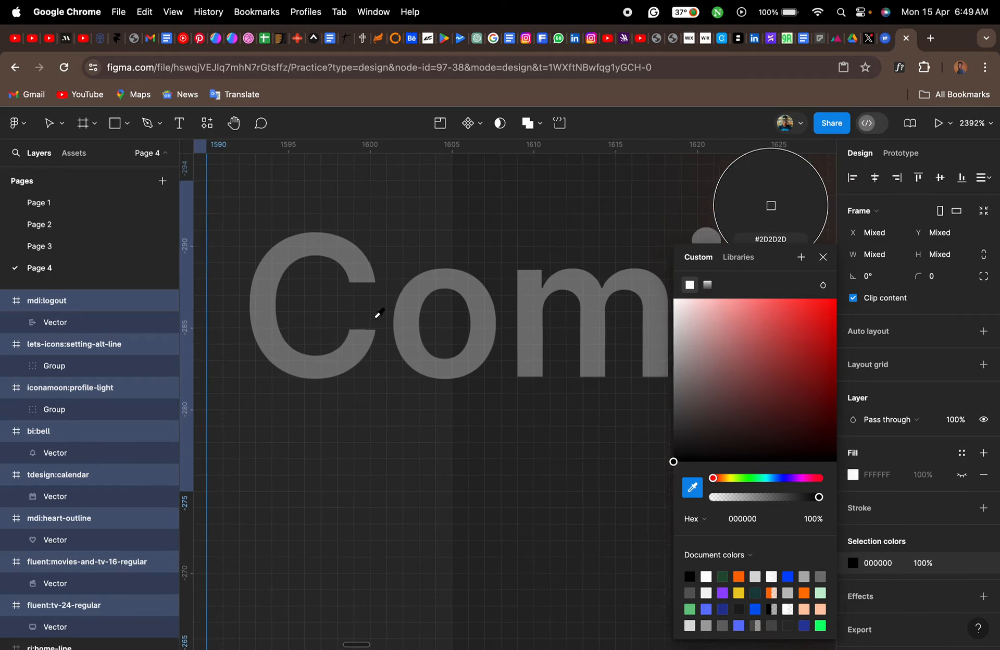
click(359, 343)
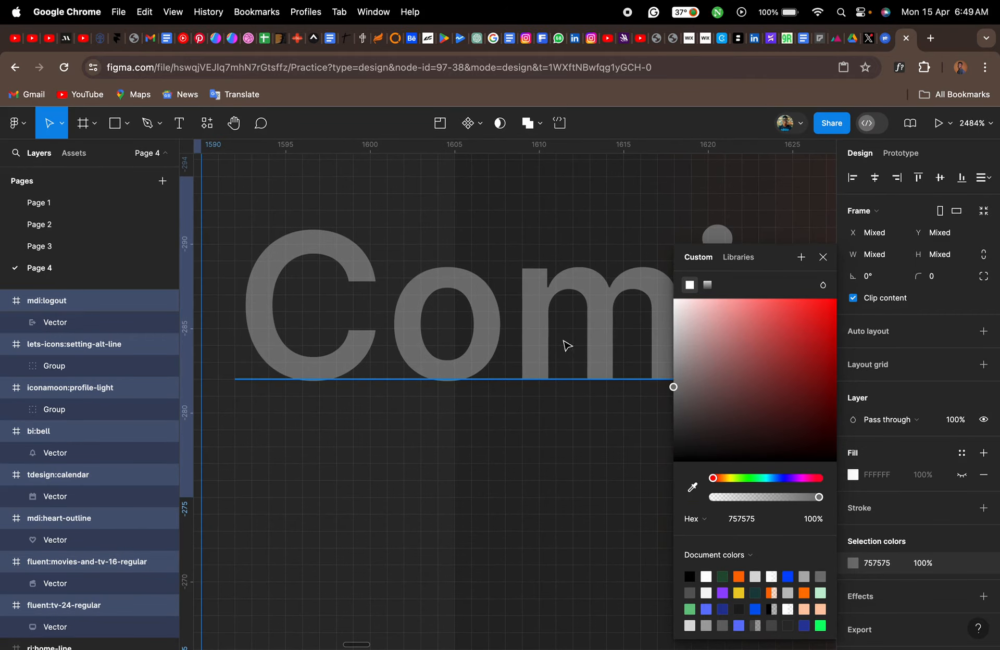
click(823, 258)
scroll(524, 387, down, 15)
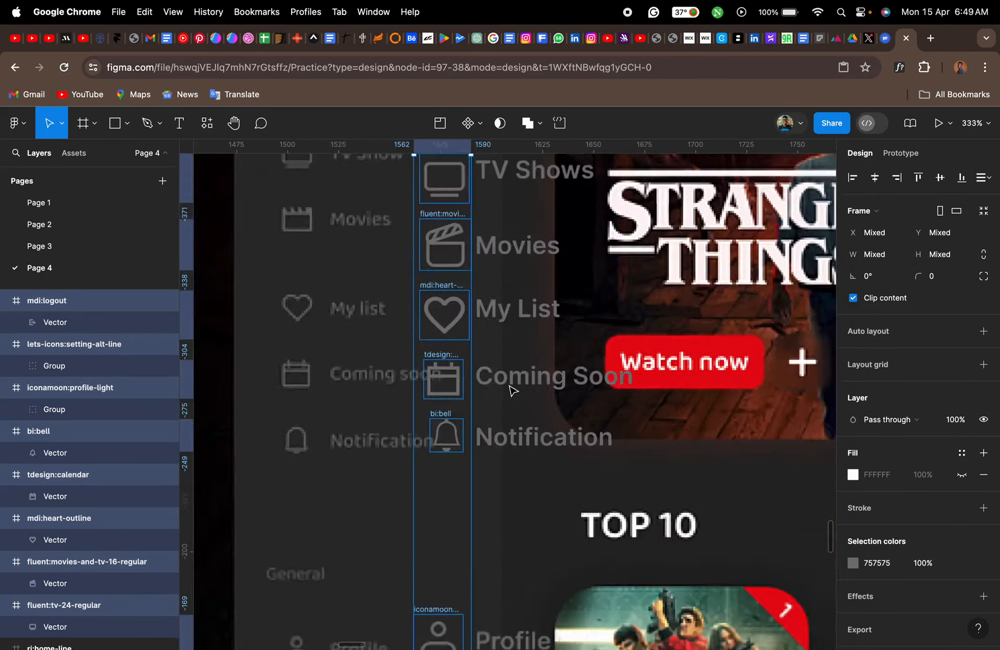
- Recolour the "Home" sidebar label to red DC0B15, sampled from the reference's Home text
scroll(513, 391, up, 2)
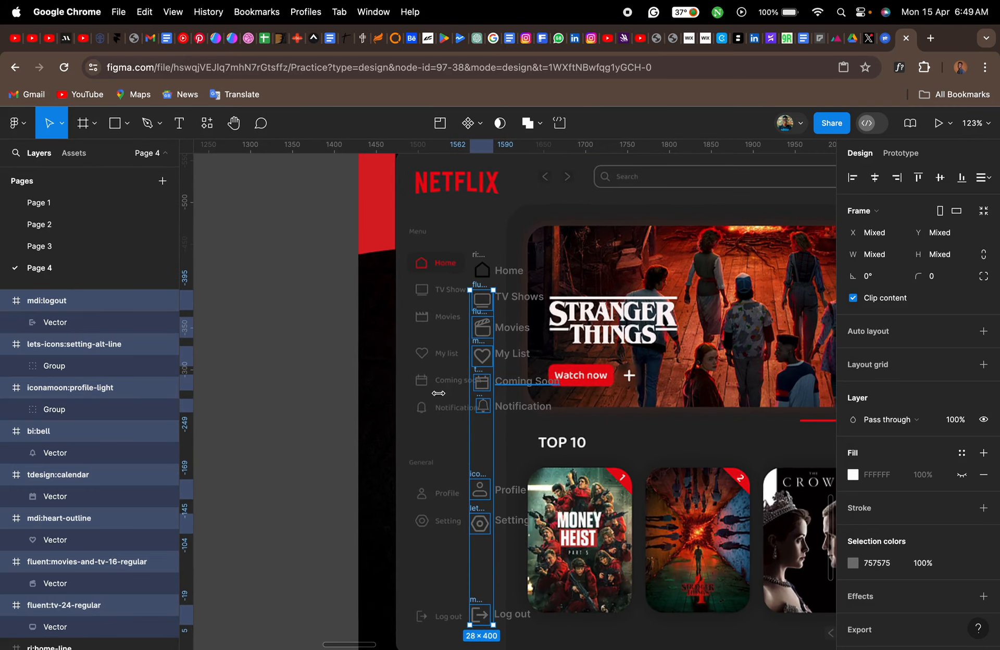
click(316, 415)
scroll(575, 474, right, 3)
scroll(576, 474, down, 1)
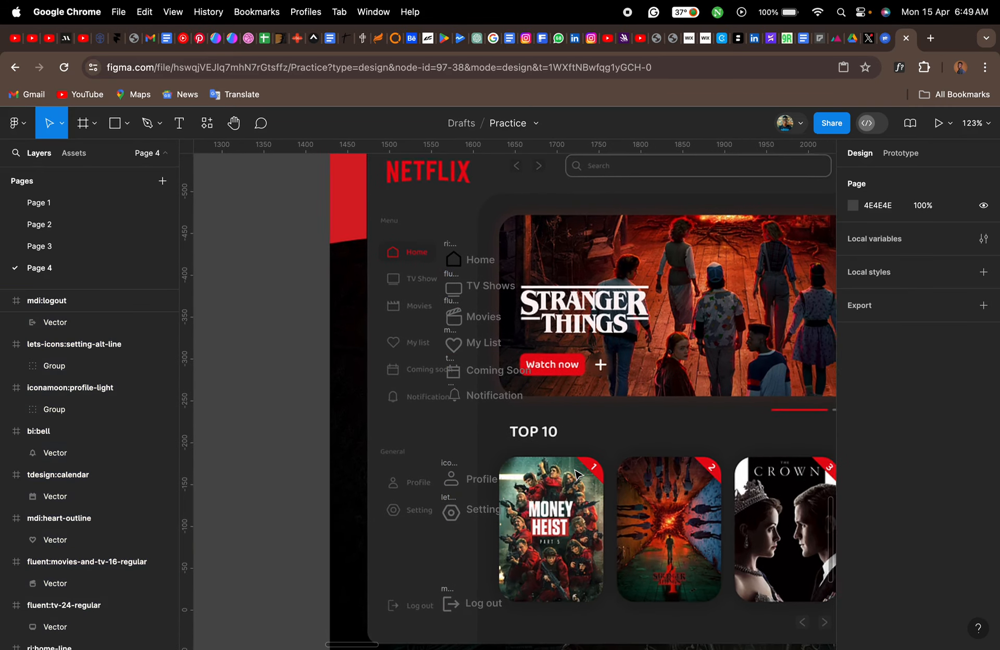
scroll(451, 255, up, 5)
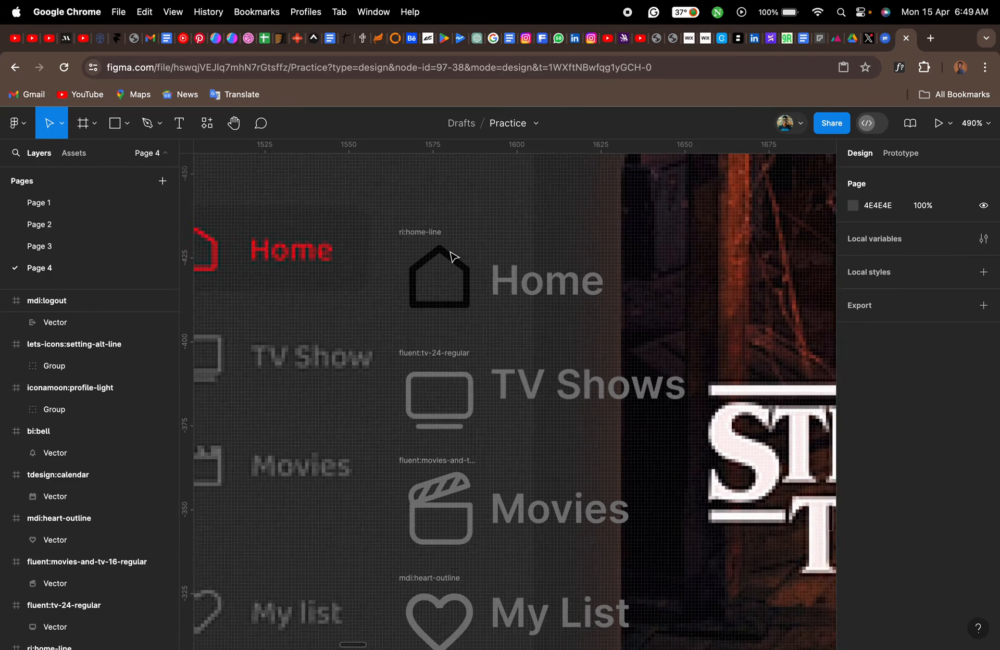
click(587, 317)
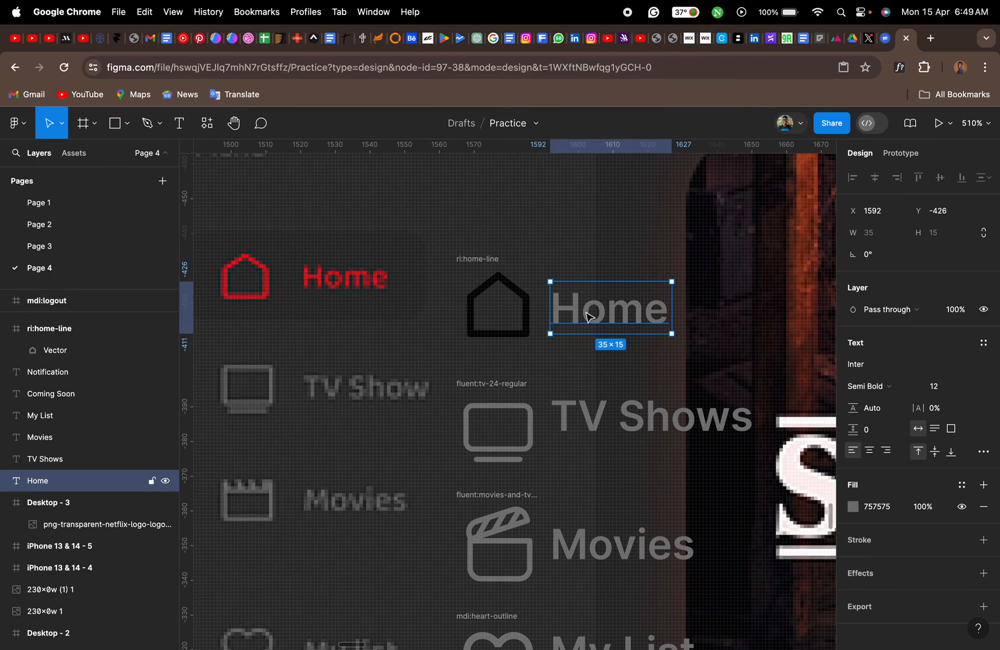
click(855, 506)
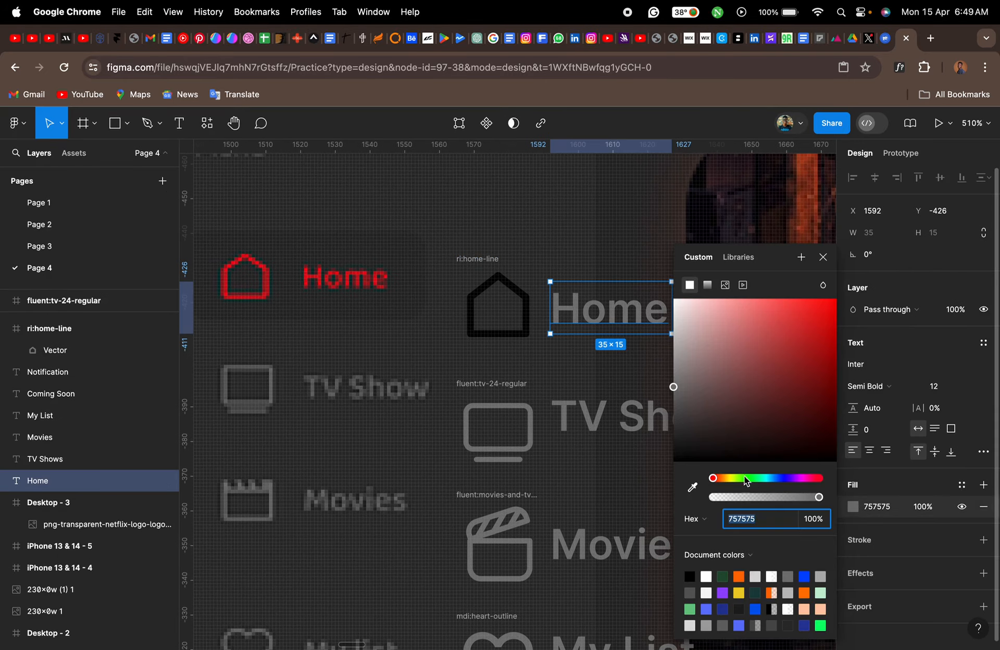
click(692, 488)
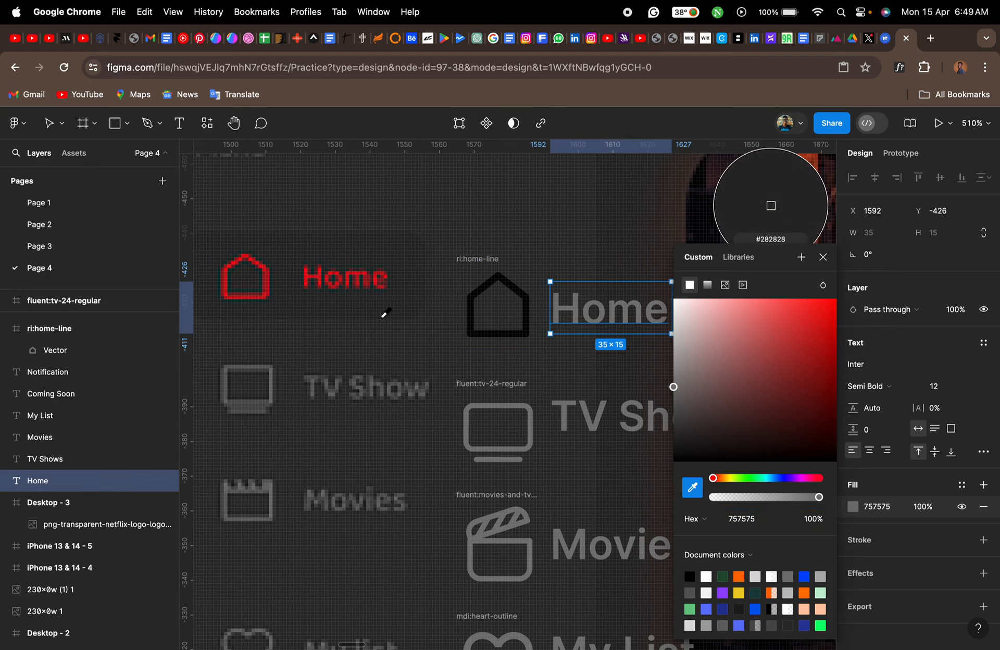
scroll(386, 313, up, 5)
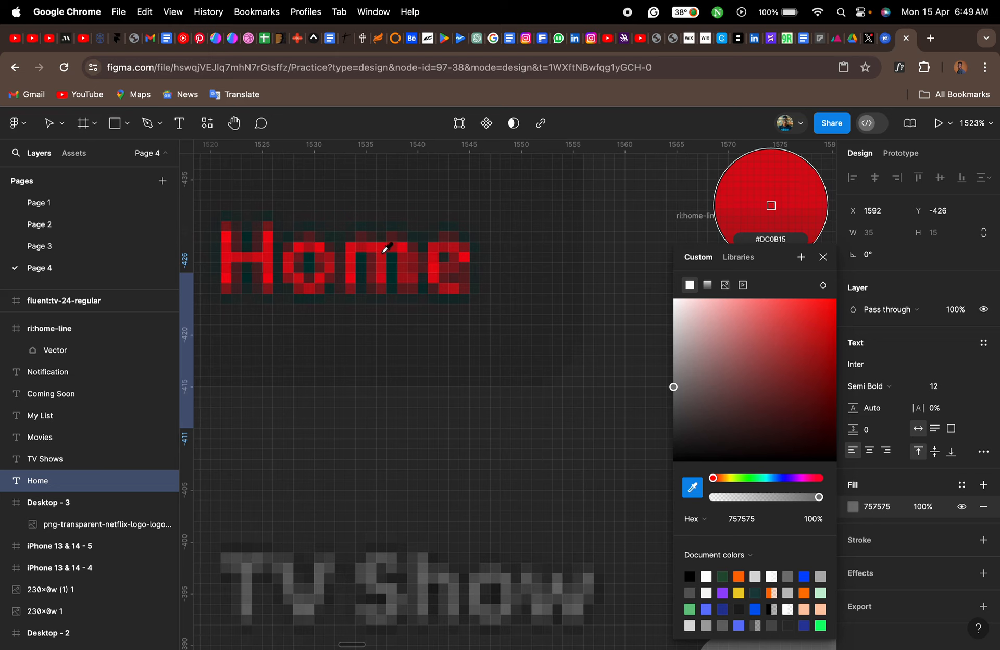
click(386, 248)
click(824, 257)
scroll(771, 284, down, 10)
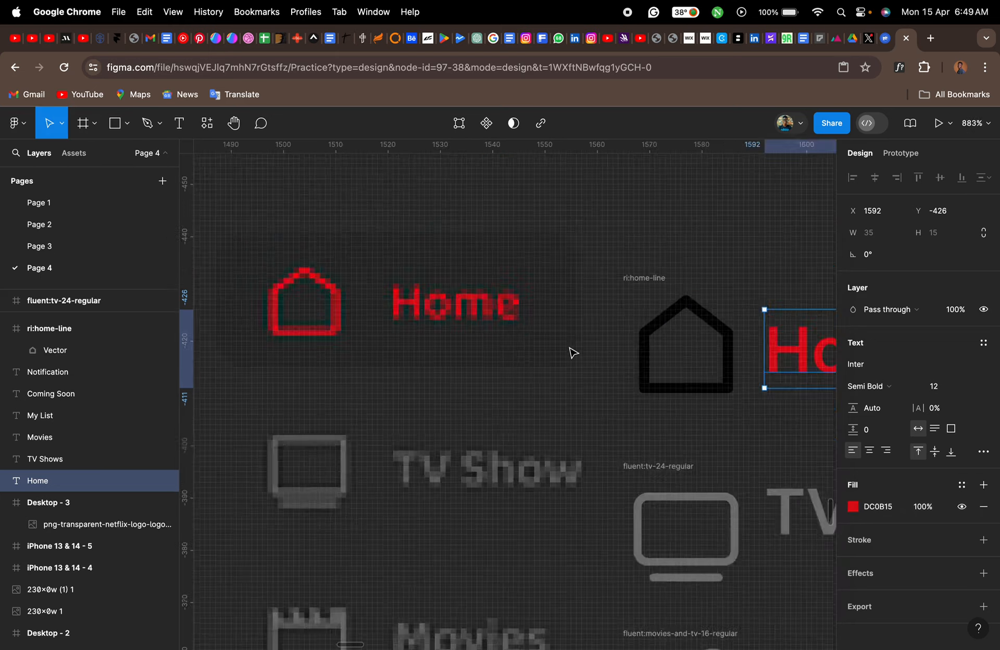
- Recolour the Home icon to red DC0B15, sampled from the new "Home" label
click(612, 325)
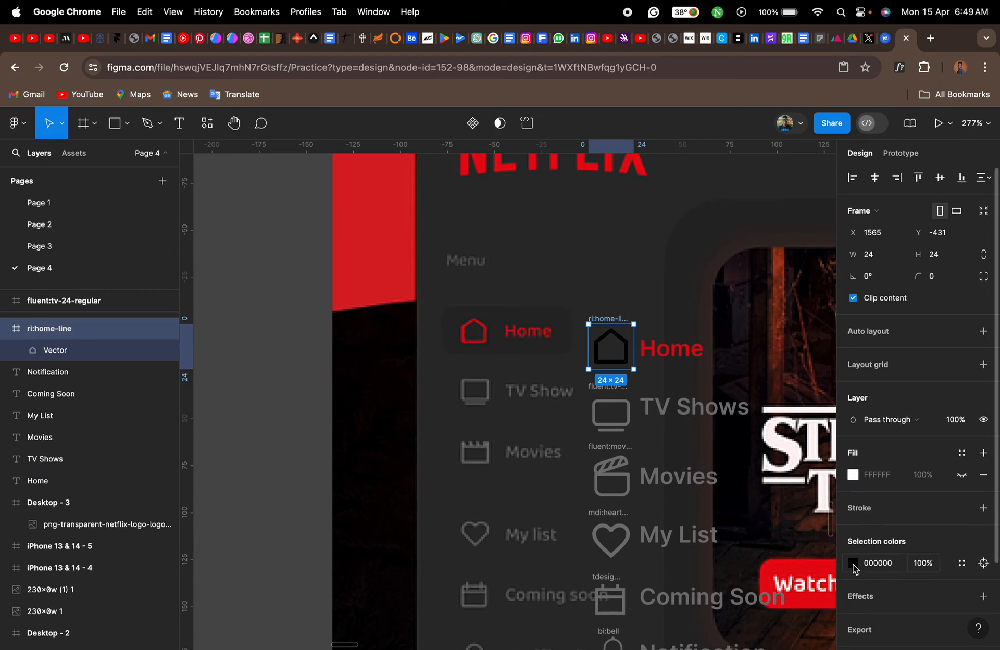
click(853, 564)
click(692, 487)
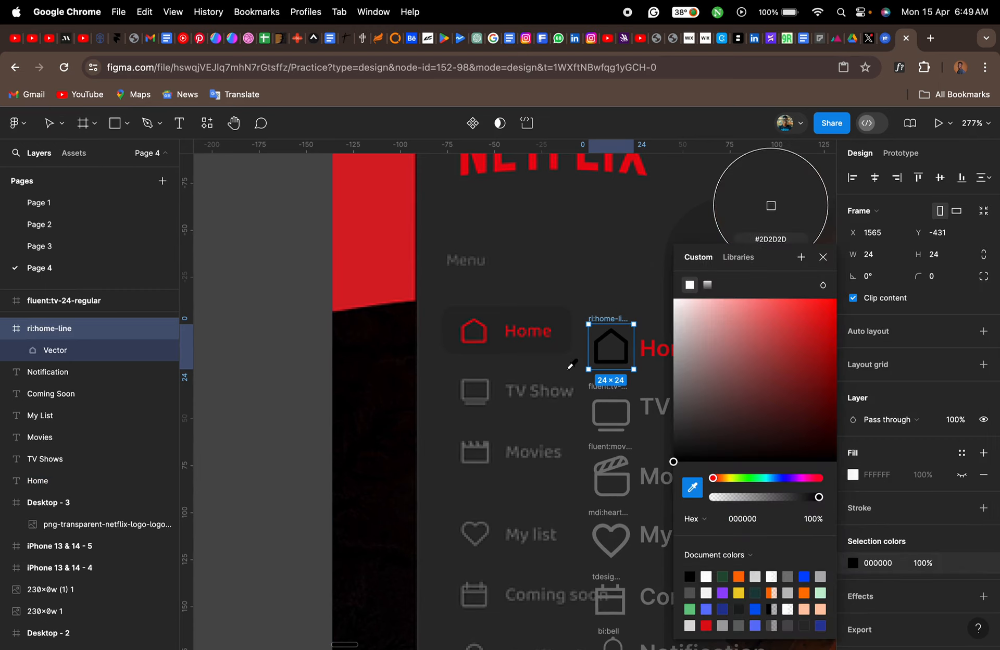
scroll(571, 364, up, 10)
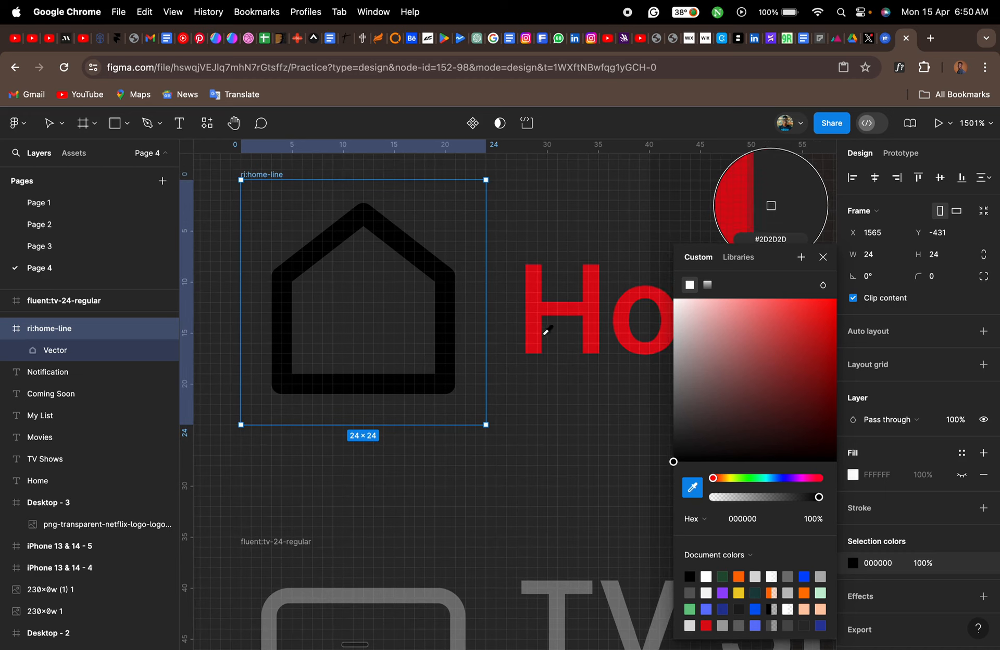
click(538, 315)
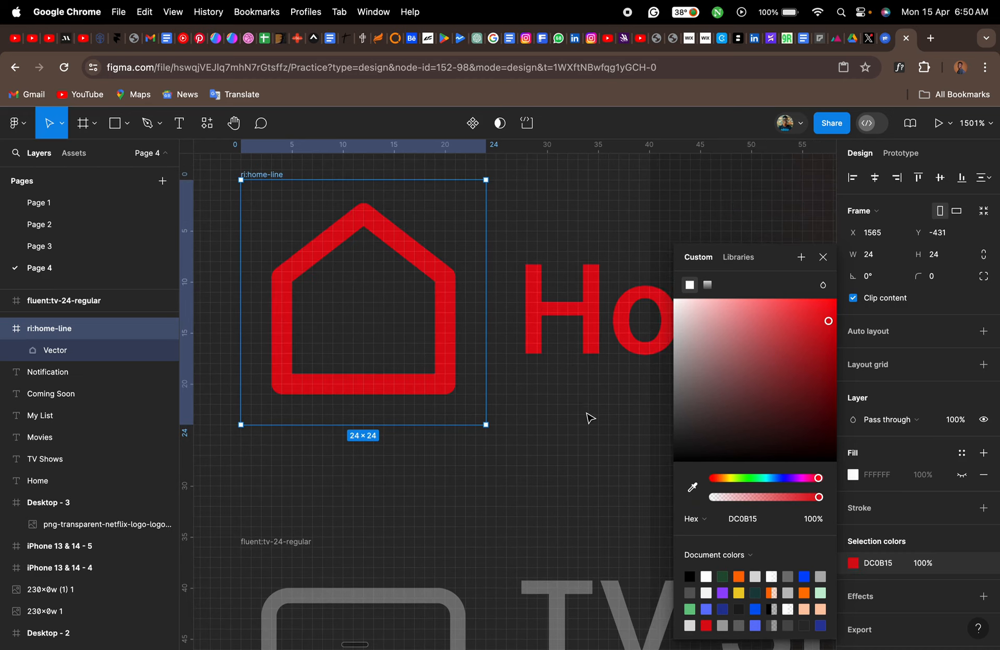
scroll(589, 416, down, 10)
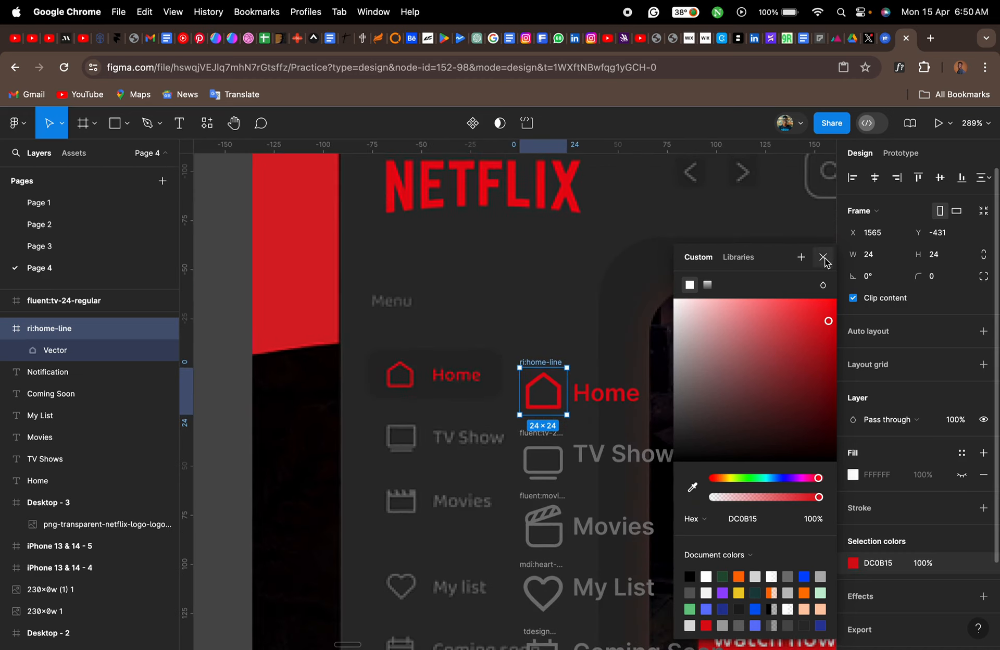
click(823, 258)
- Select all the new sidebar icons and labels over the reference image and cut them
scroll(565, 426, down, 3)
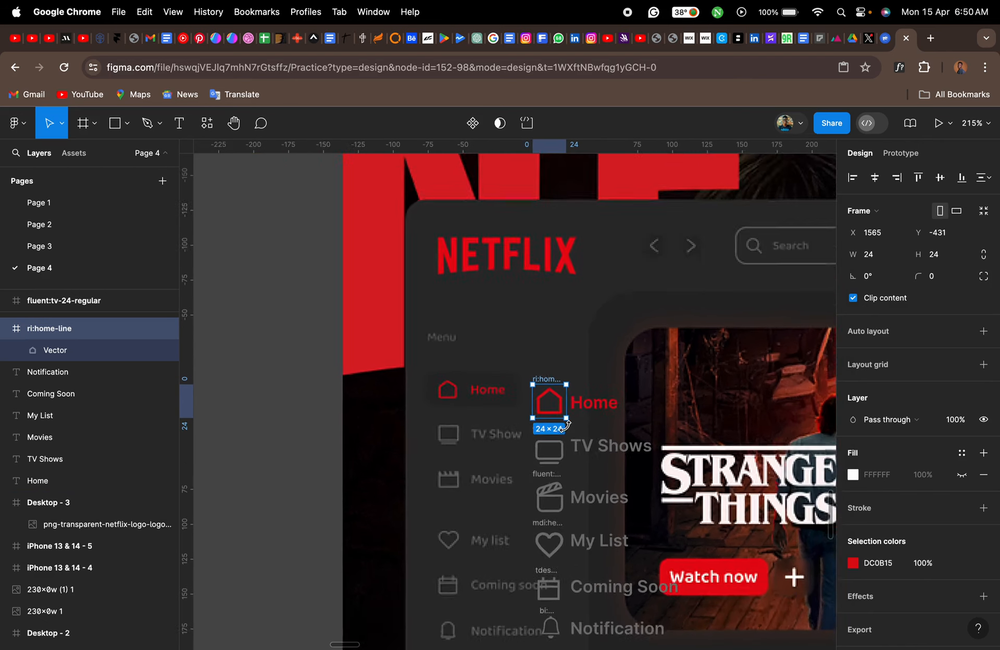
scroll(567, 428, down, 6)
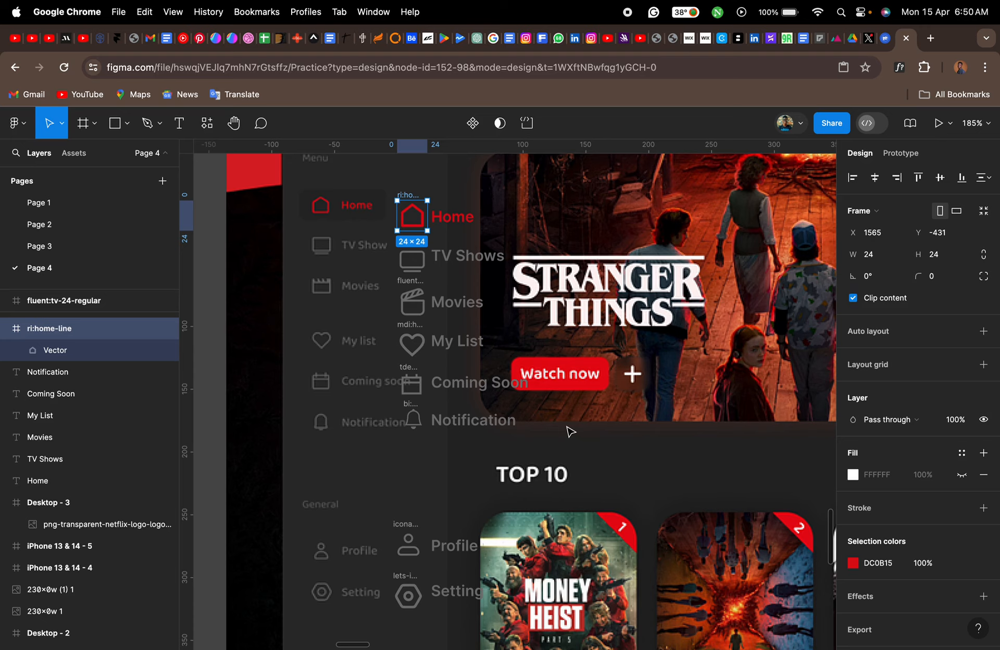
scroll(571, 430, down, 5)
click(329, 326)
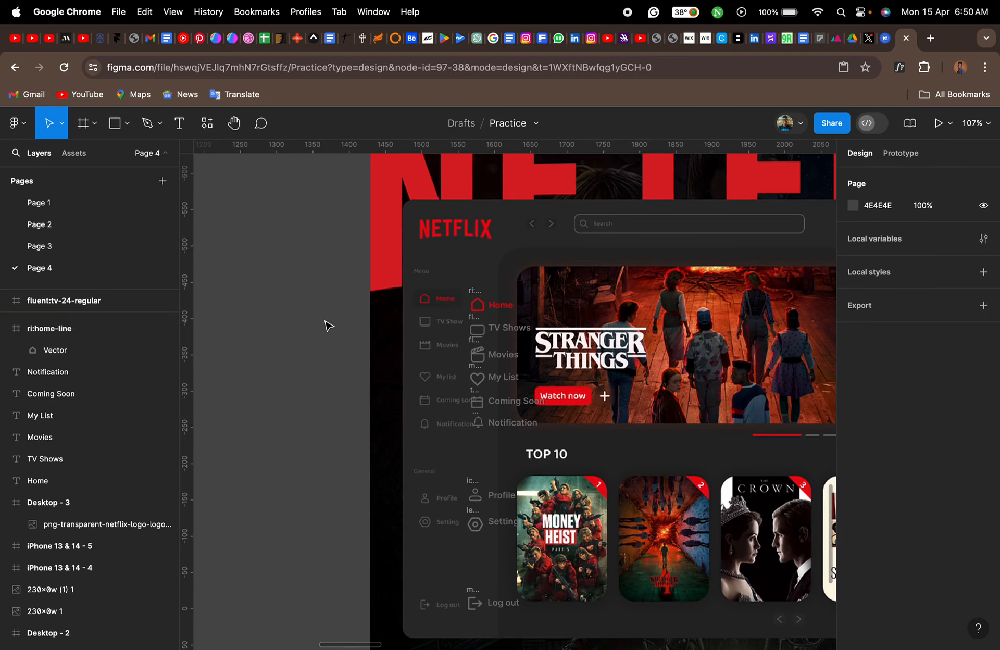
drag(331, 272, 578, 626)
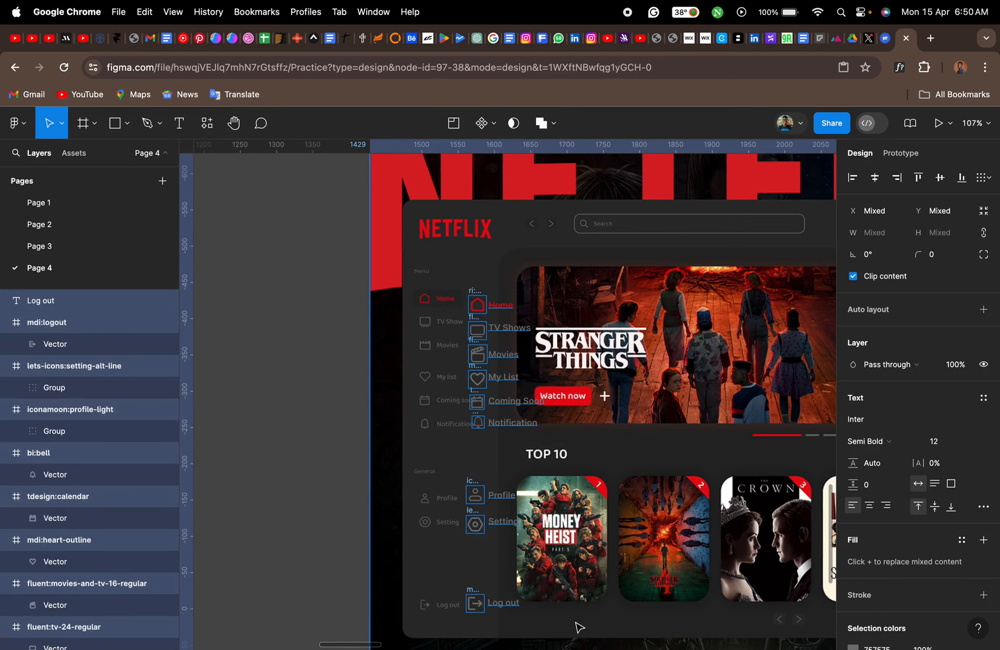
key(super+x)
key(super+v)
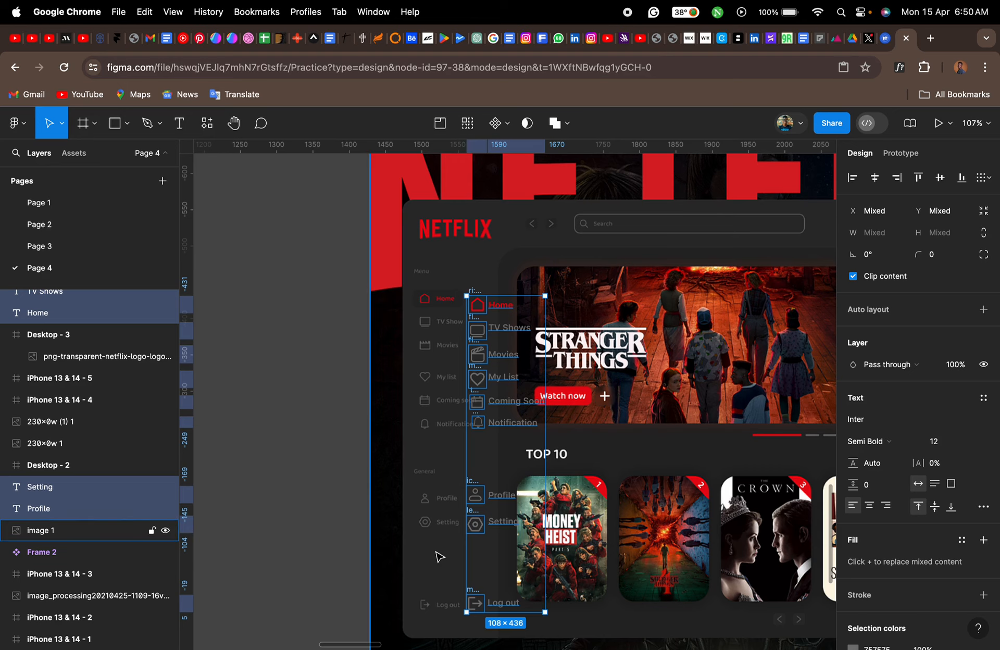
key(super+x)
- Paste the sidebar icons and labels into the Desktop - 3 frame and place them beneath the Netflix logo
scroll(617, 527, down, 5)
scroll(617, 528, right, 3)
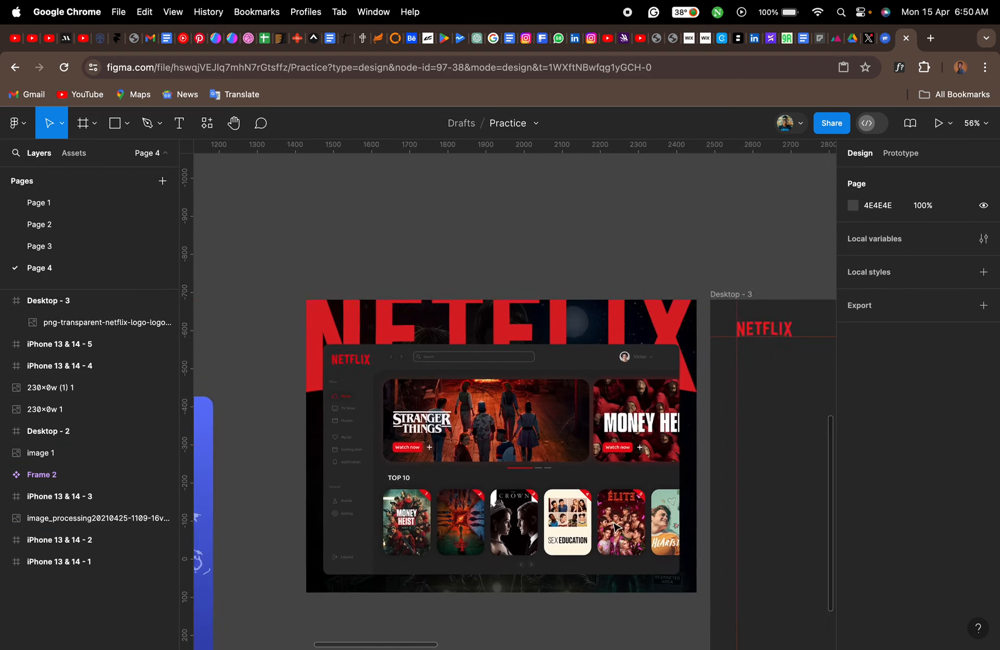
scroll(617, 528, right, 5)
scroll(616, 527, down, 3)
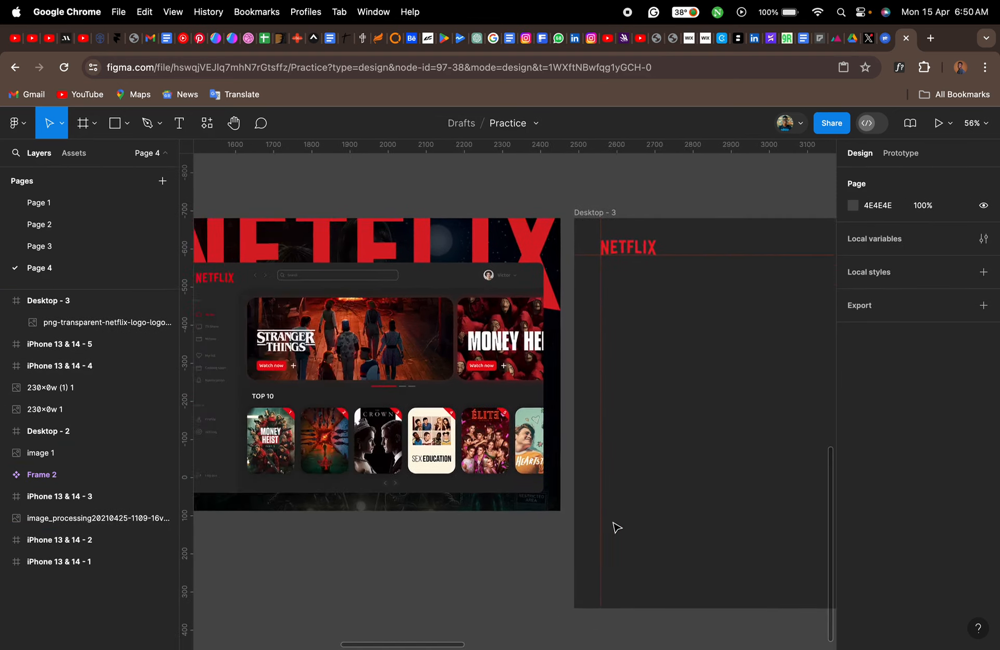
scroll(617, 527, left, 5)
scroll(617, 527, right, 9)
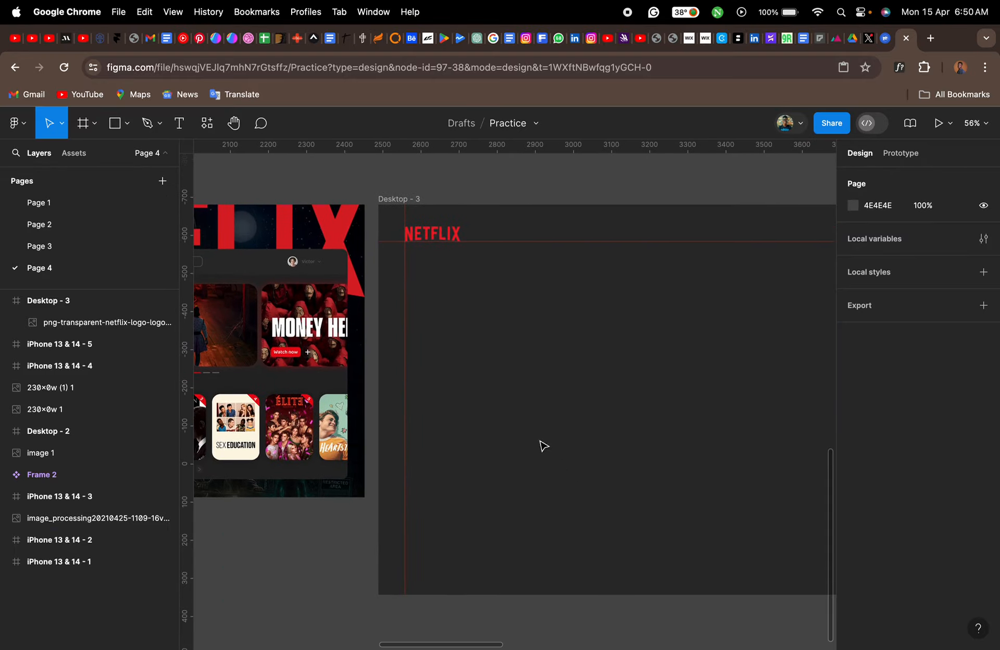
click(417, 200)
key(super+v)
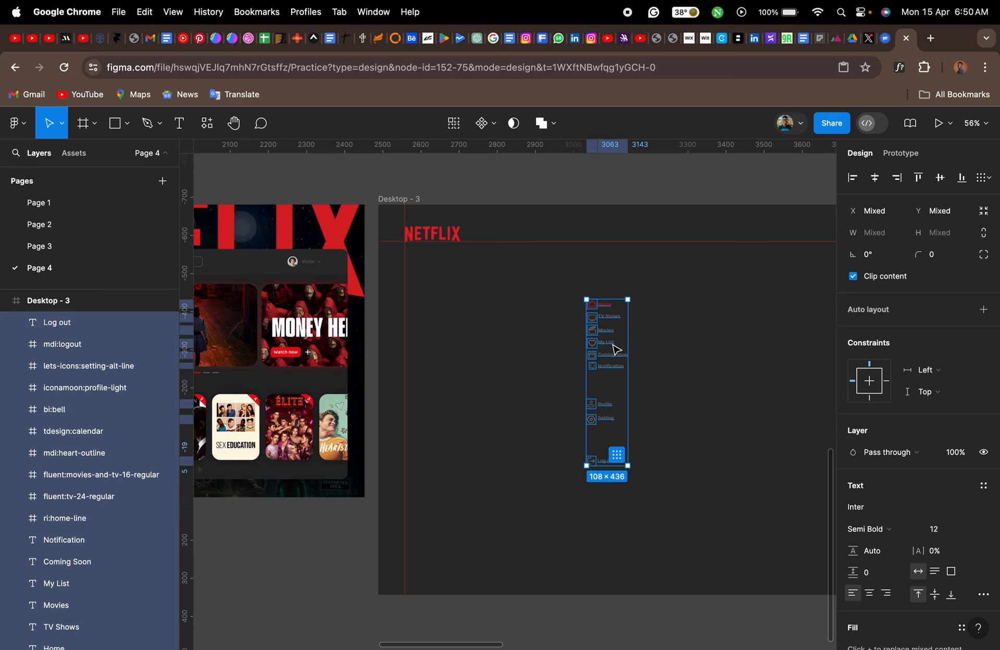
drag(615, 349, 442, 330)
- Duplicate the "TV Shows" label and place the copy above the Home row against the vertical guide, at X 70, Y 151
scroll(441, 330, left, 5)
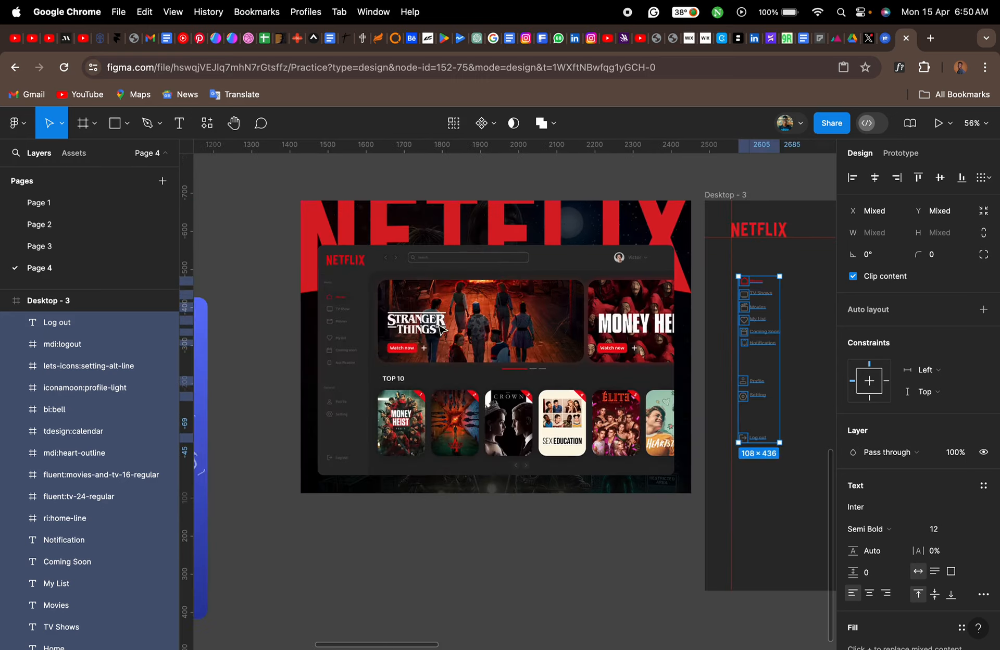
scroll(442, 330, left, 1)
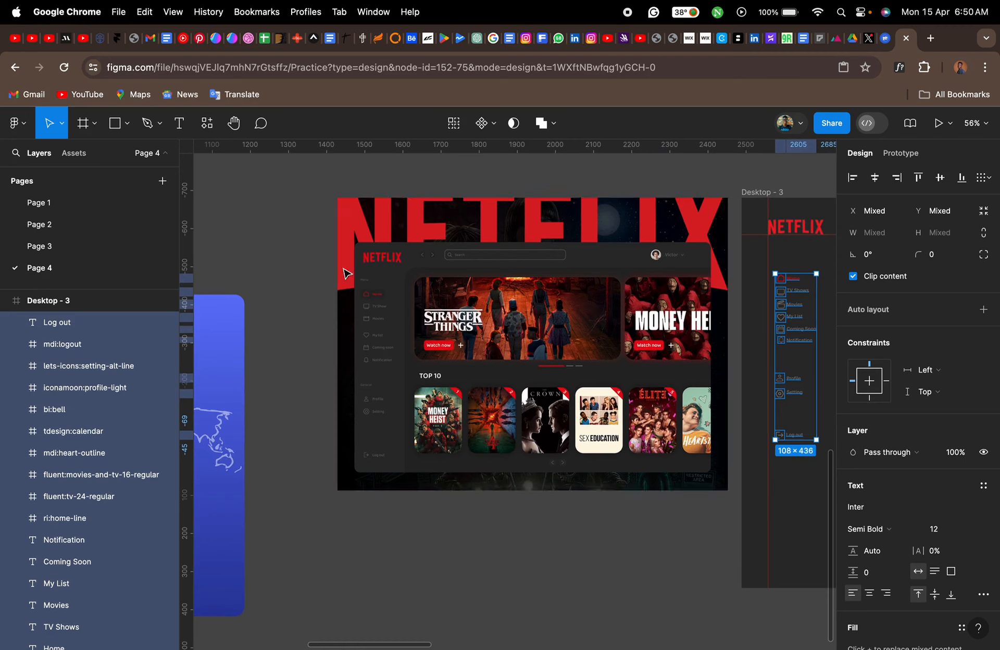
scroll(372, 281, up, 10)
scroll(367, 282, down, 10)
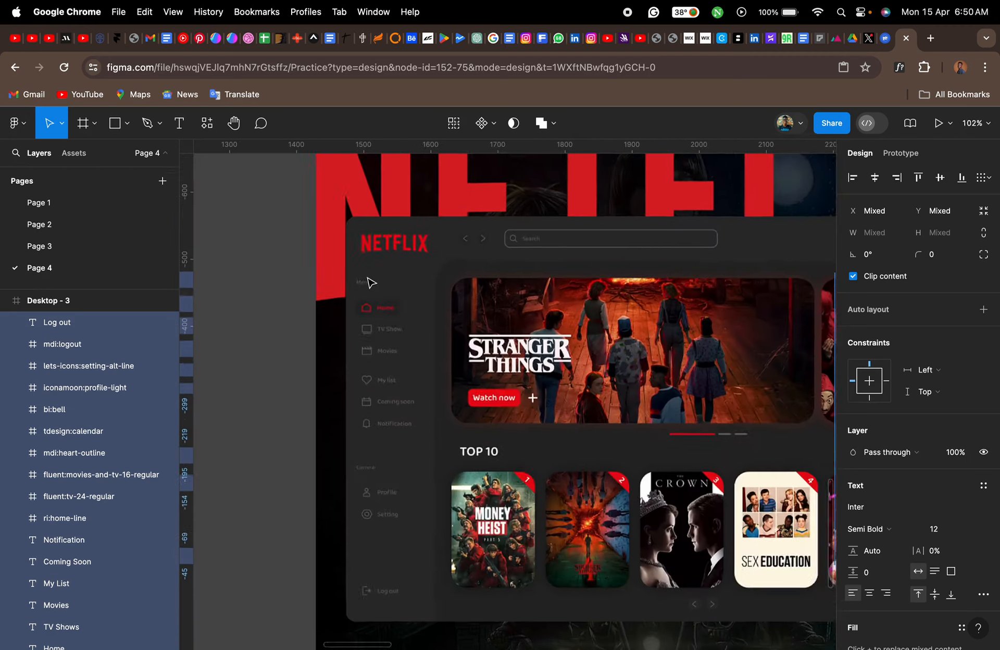
scroll(367, 282, right, 6)
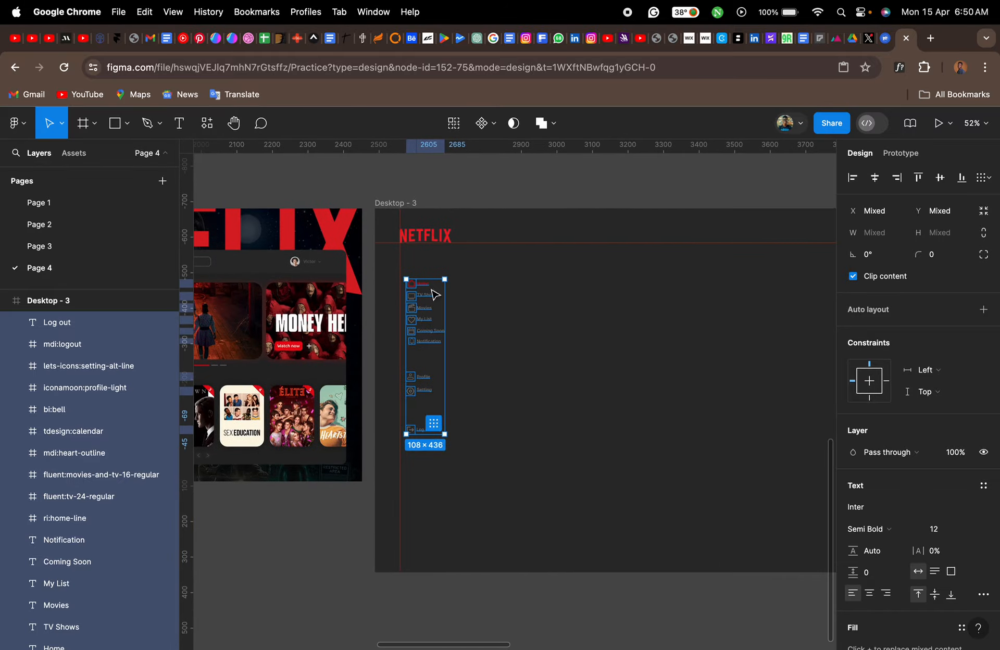
click(501, 339)
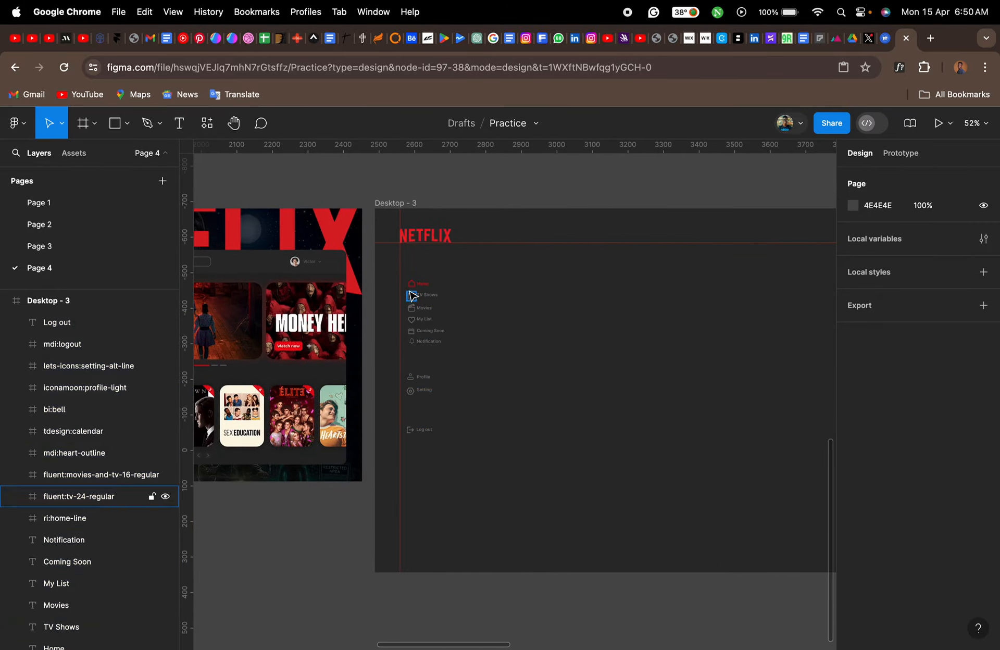
scroll(411, 291, up, 5)
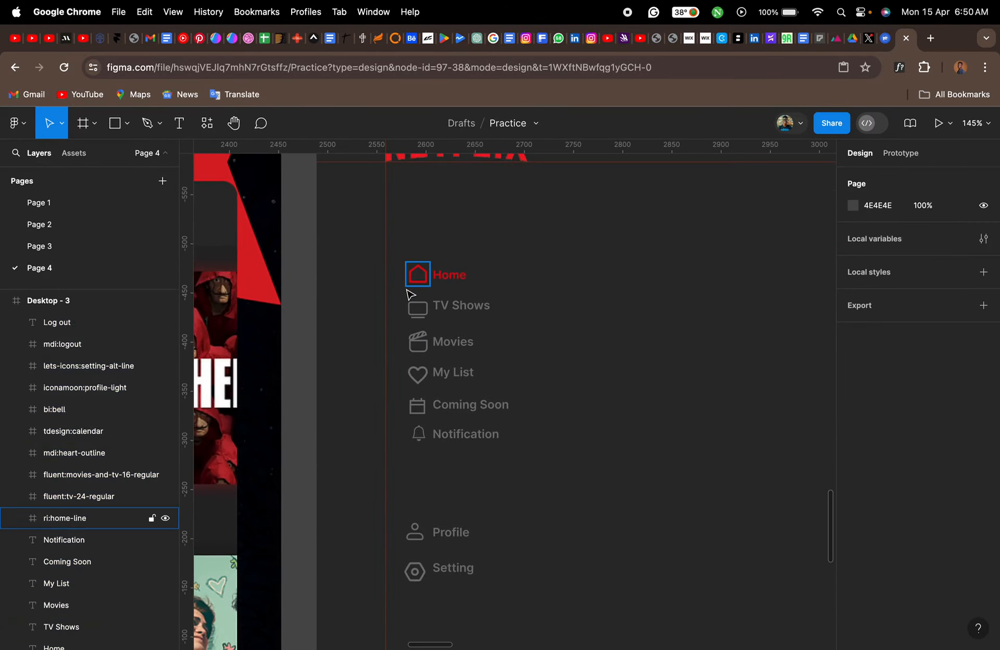
key(t)
scroll(410, 251, up, 5)
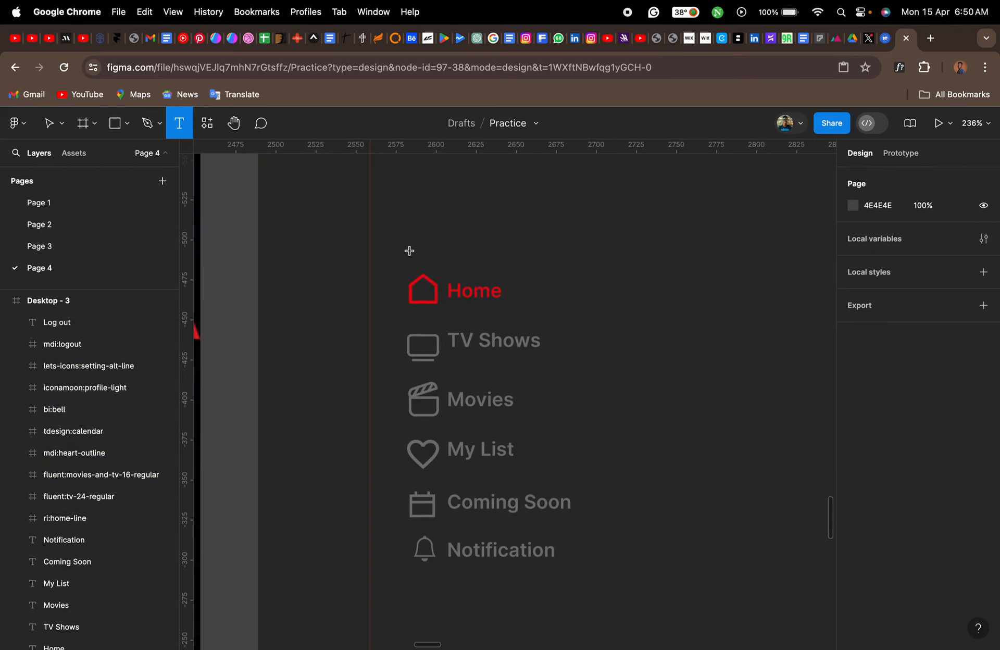
key(v)
click(516, 348)
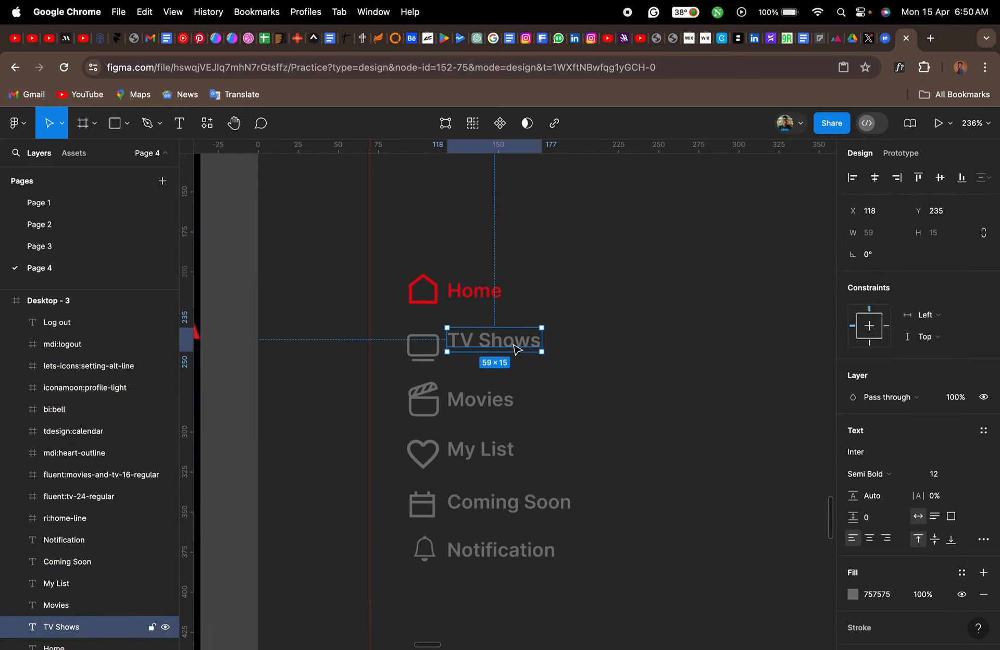
drag(520, 348, 436, 207)
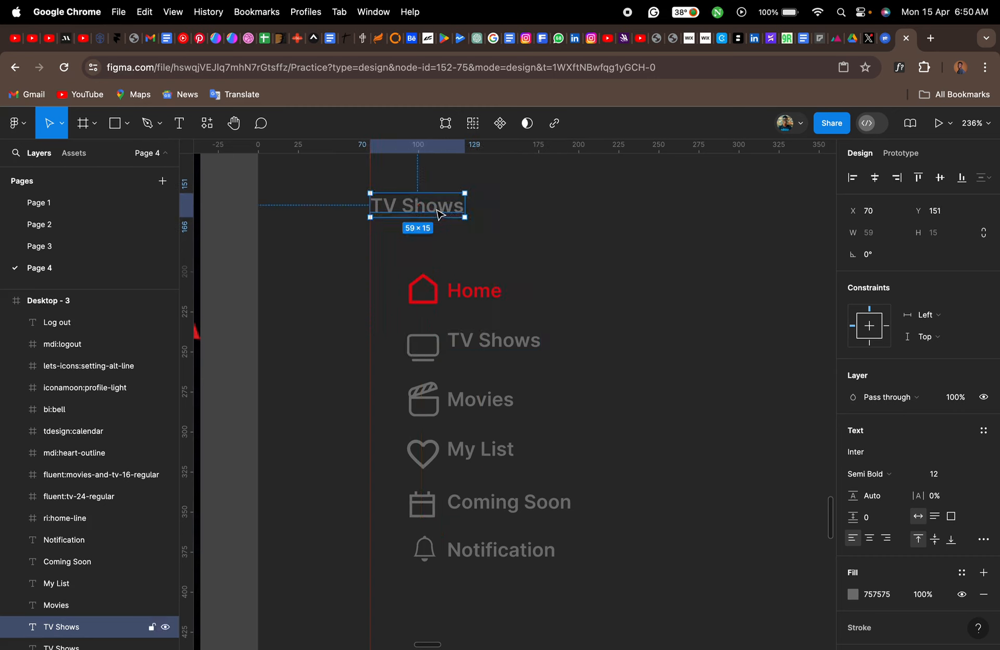
- Change the duplicated label's text to "Menu" as the heading of the sidebar list
double_click(436, 208)
text(menu)
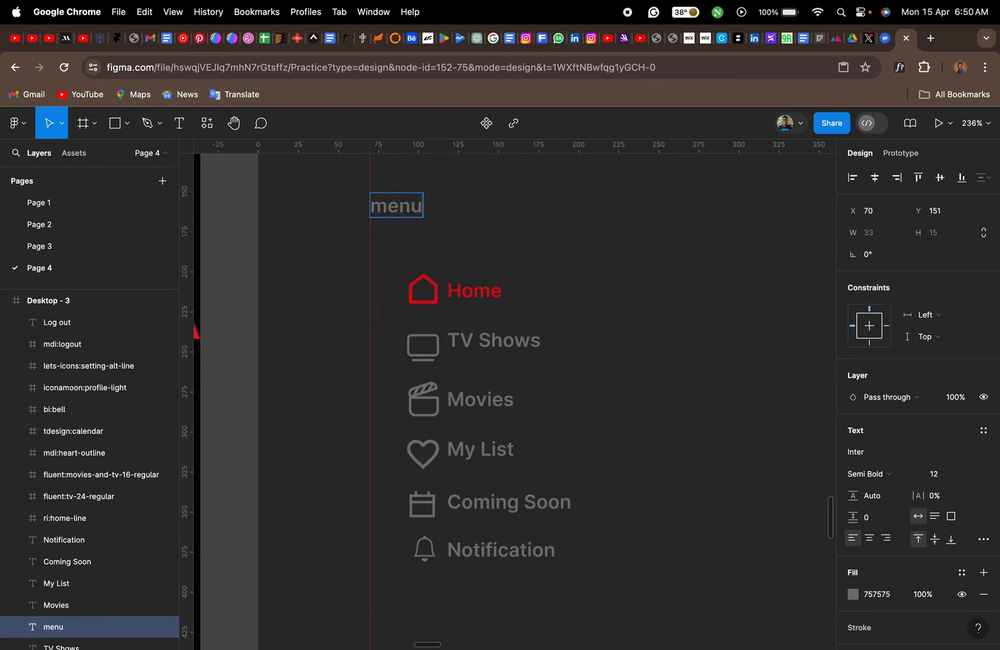
key(BackSpace)
key(BackSpace)
key(BackSpace)
key(BackSpace)
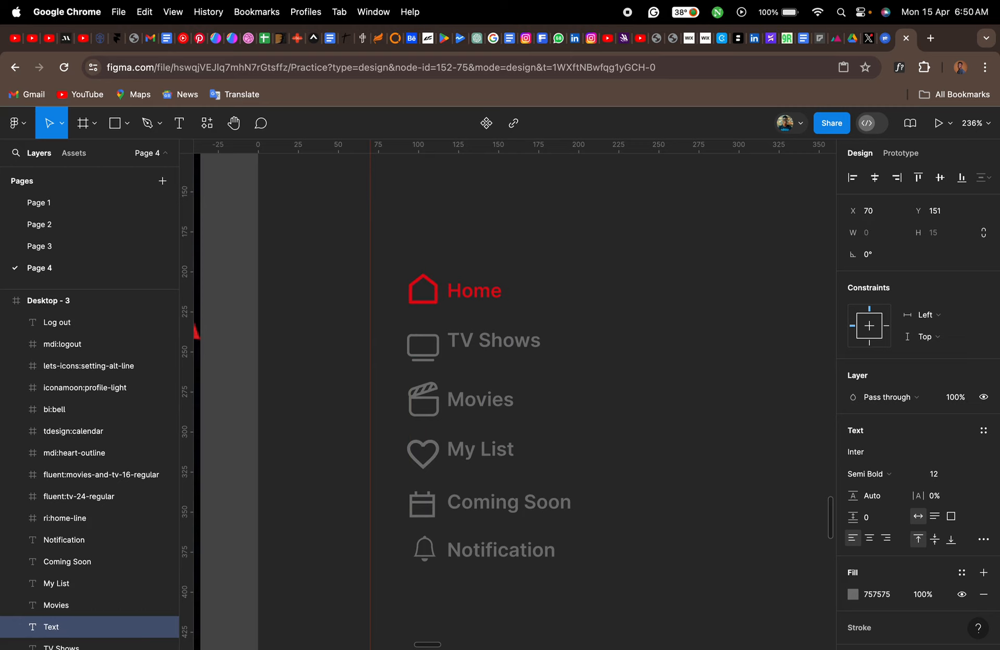
text(Menu)
key(Escape)
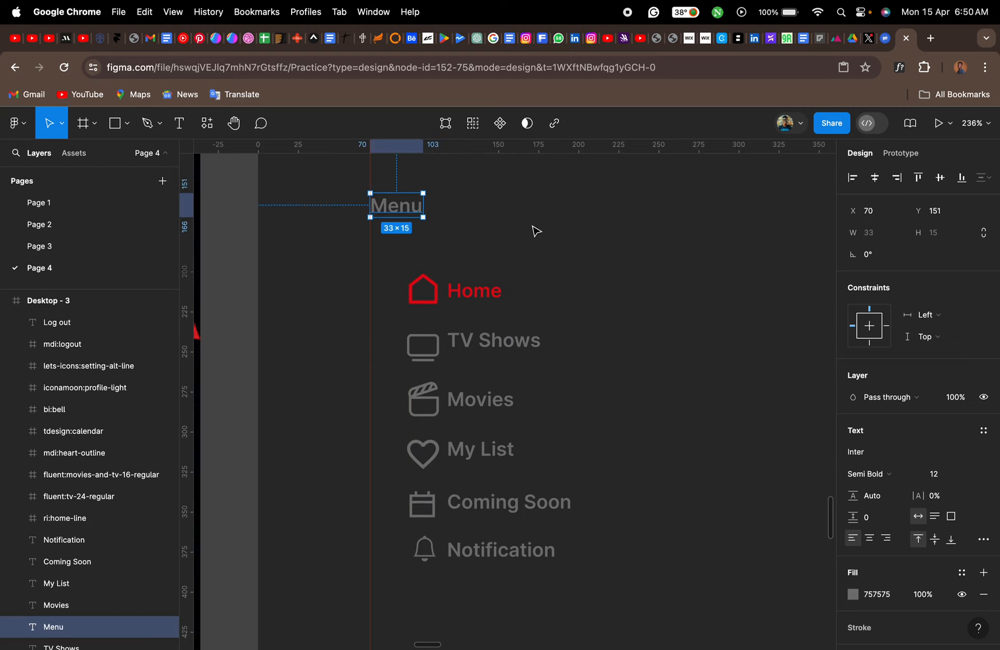
scroll(597, 304, down, 2)
scroll(597, 304, left, 1)
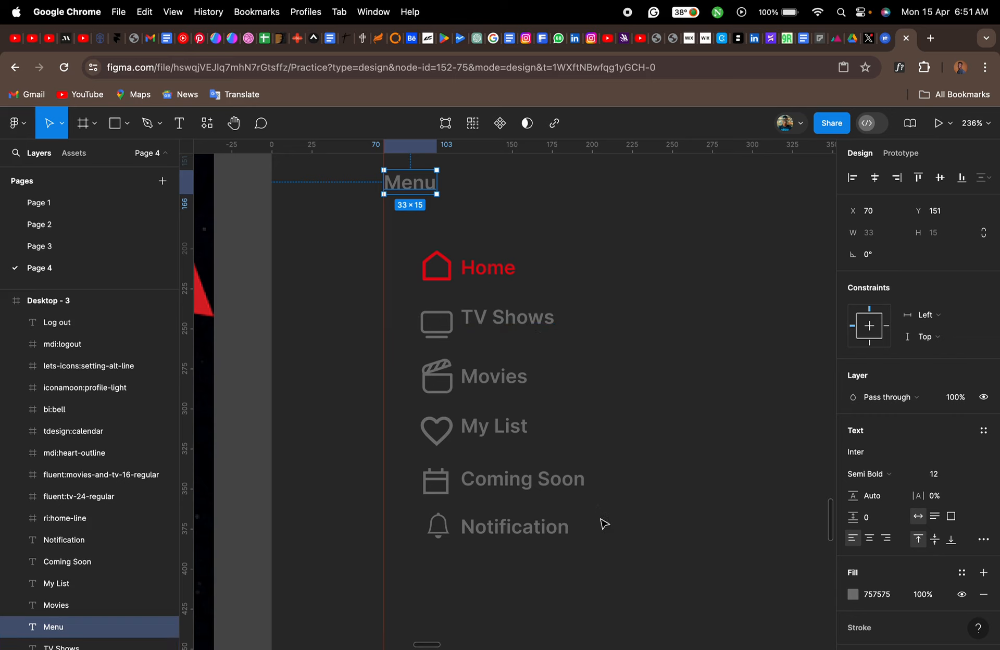
- Align the TV icon and the "TV Shows" label on their vertical centers
click(437, 323)
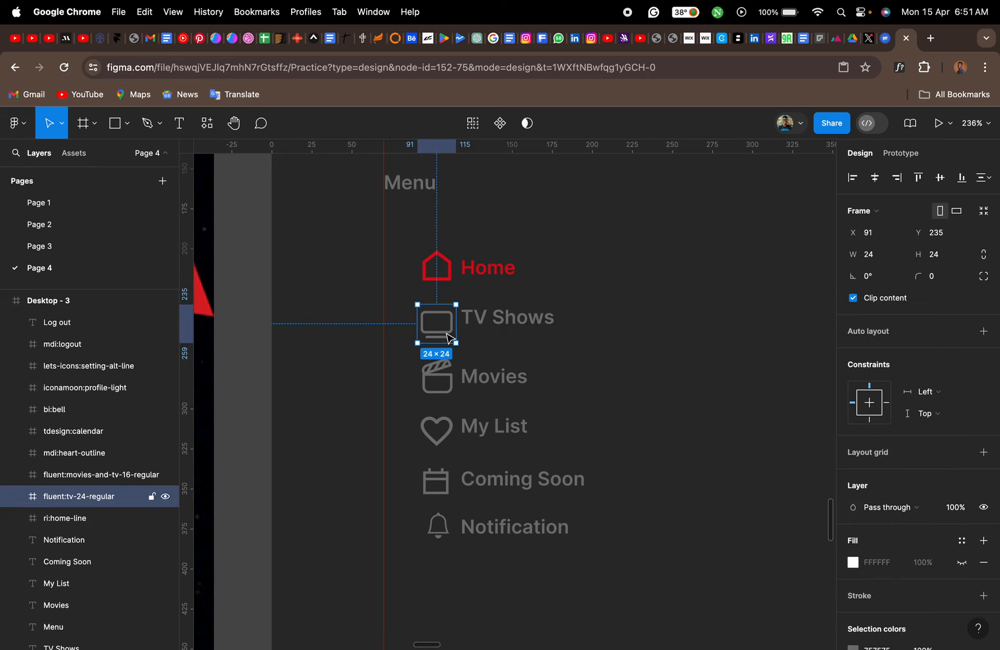
shift+click(488, 331)
click(939, 182)
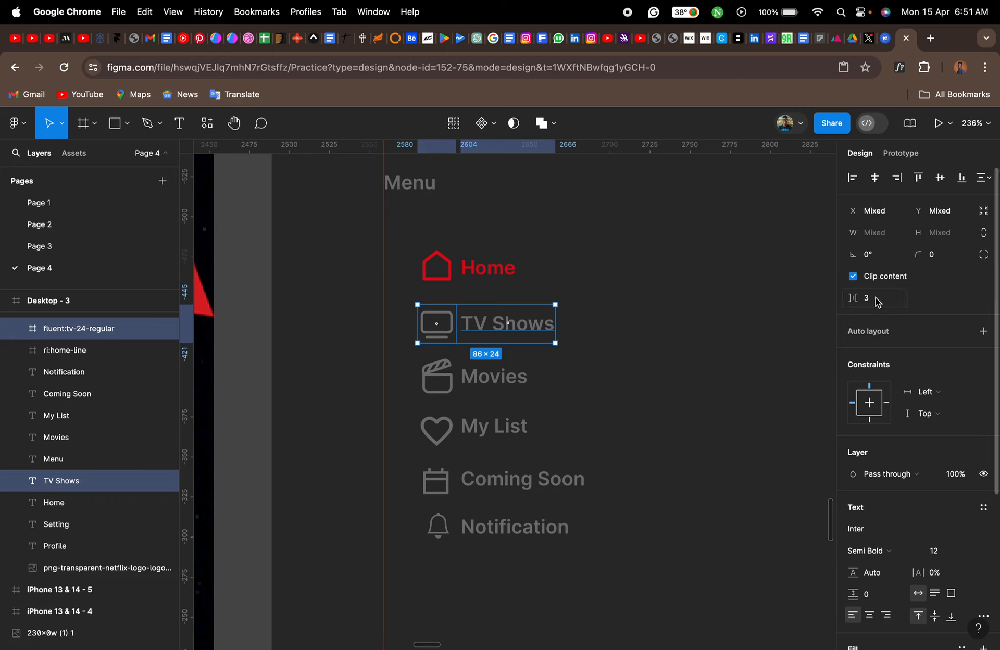
click(639, 399)
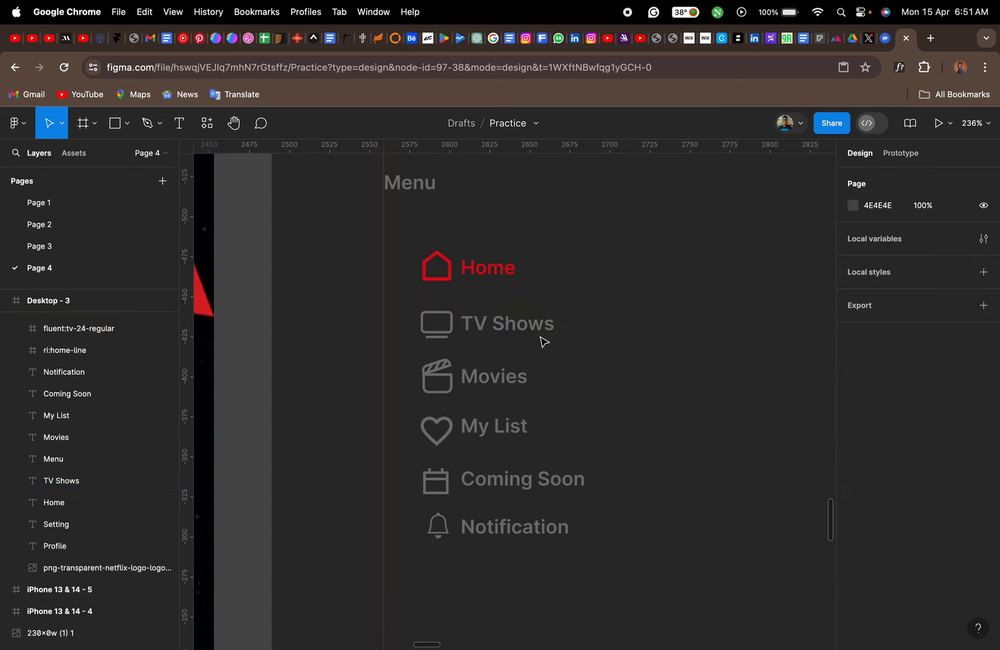
- Left-align the TV Shows, Movies, My List, Coming Soon, Notification, Setting and Log out labels
click(493, 277)
scroll(595, 330, down, 5)
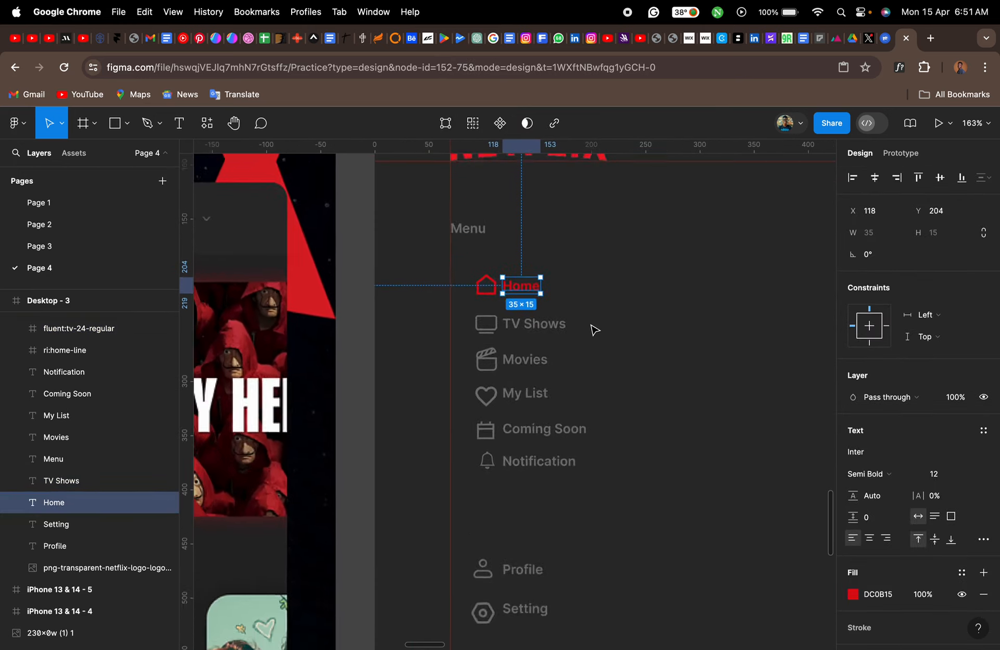
click(472, 235)
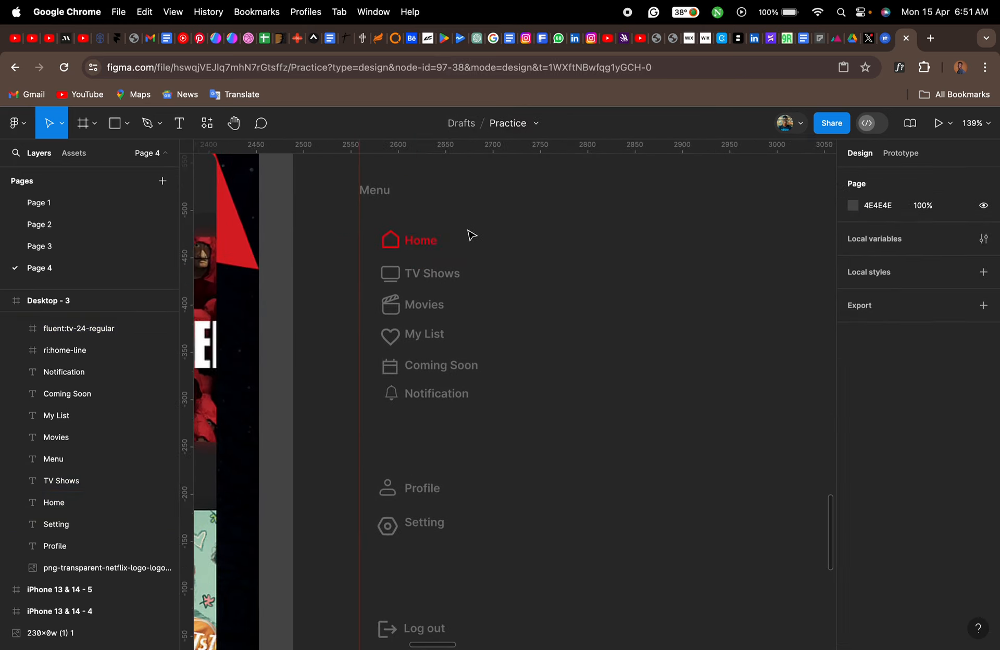
drag(445, 226, 450, 632)
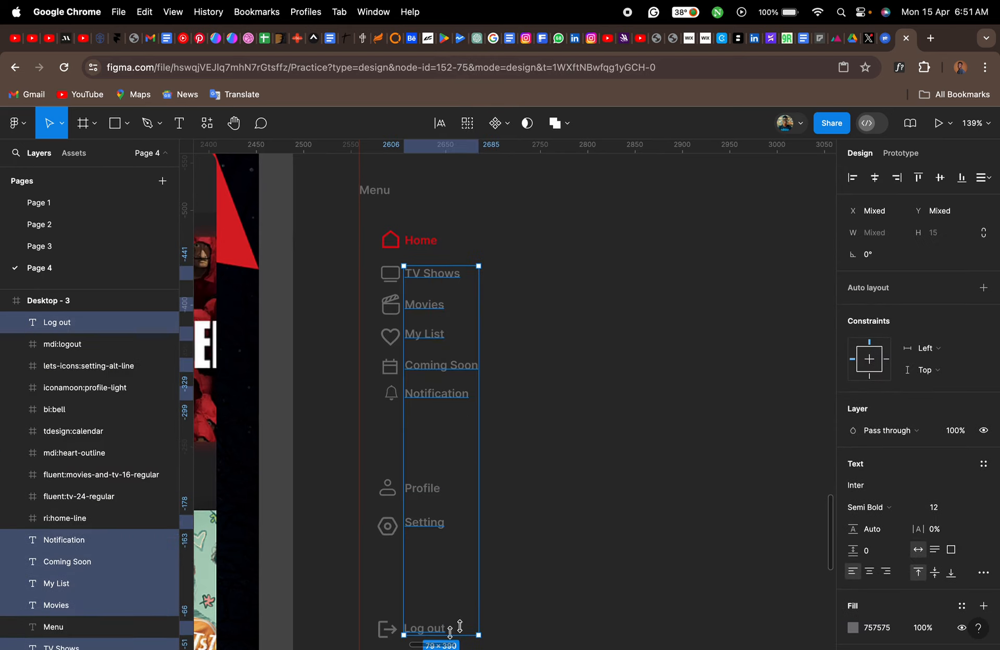
click(852, 178)
key(Right)
key(Right)
key(Right)
key(Right)
key(Right)
key(Right)
key(Right)
key(Right)
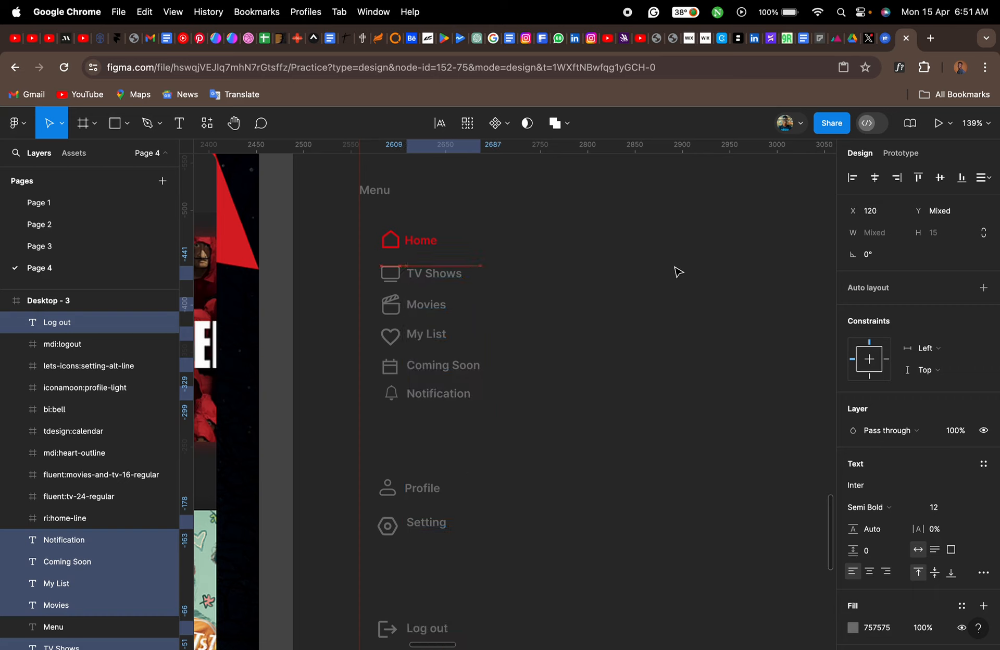
key(super+z)
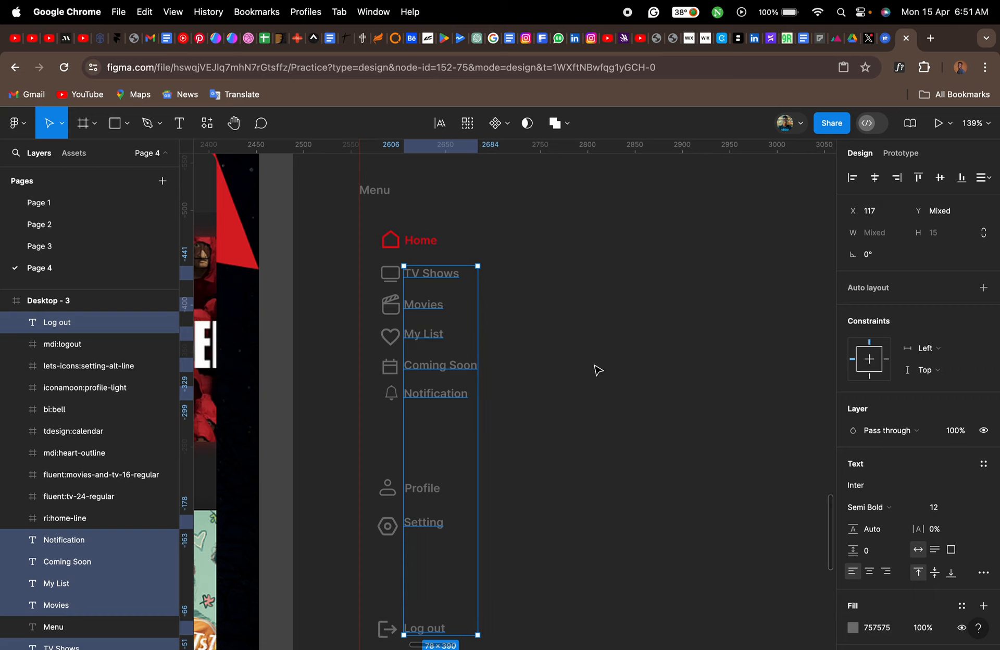
key(super+z)
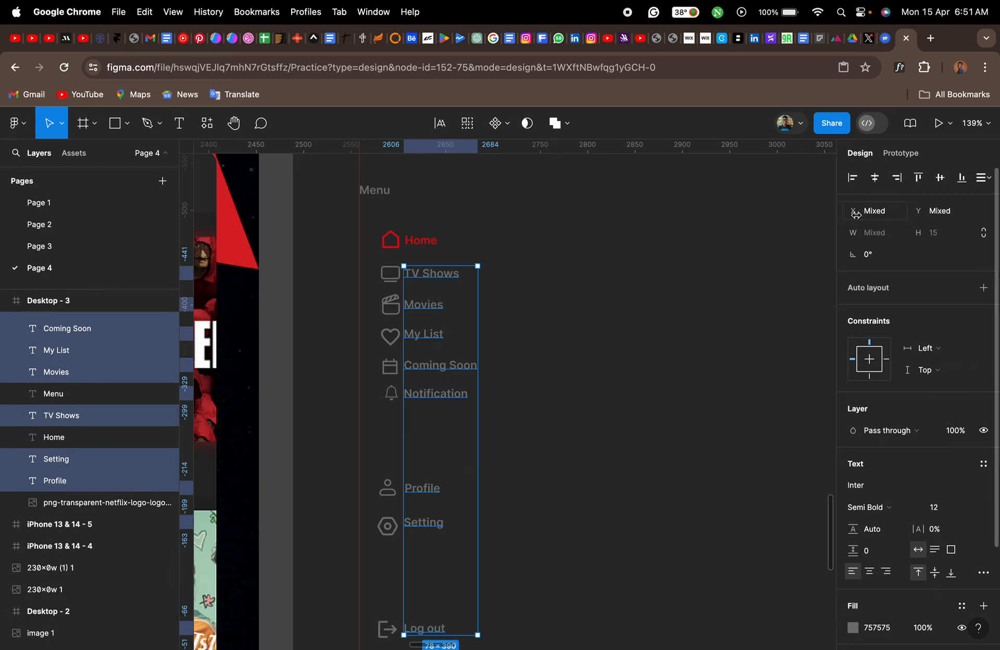
- Left-align all nine sidebar labels, including Home and Profile, and move them 10 px right to X 127
shift+click(428, 239)
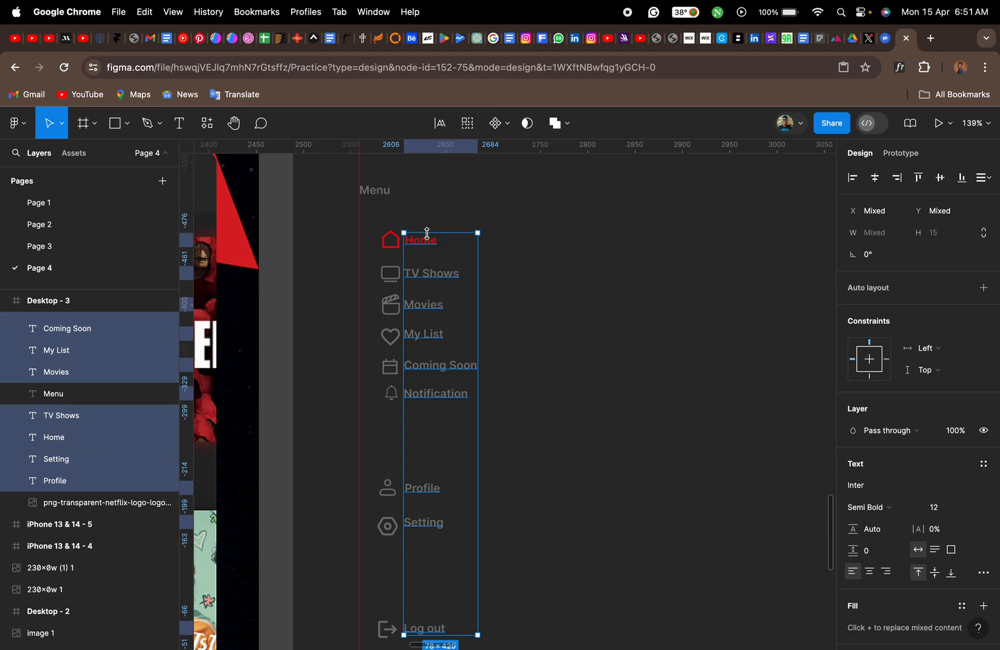
click(856, 181)
key(shift+Right)
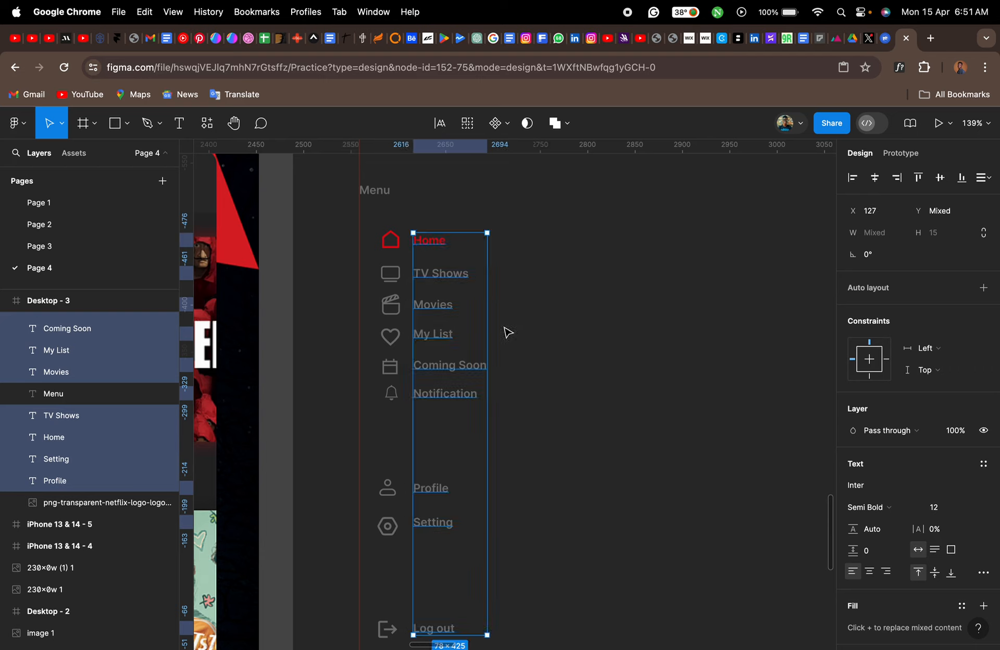
click(371, 316)
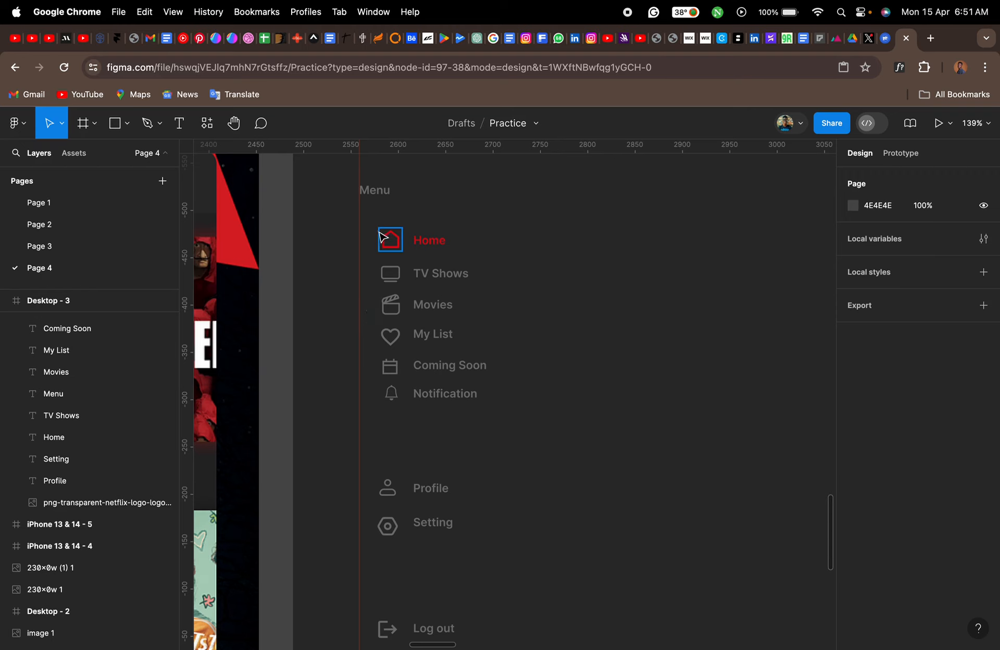
- Align all nine sidebar icons, from the home icon to the logout icon, on their horizontal centers
drag(347, 207, 394, 638)
click(875, 179)
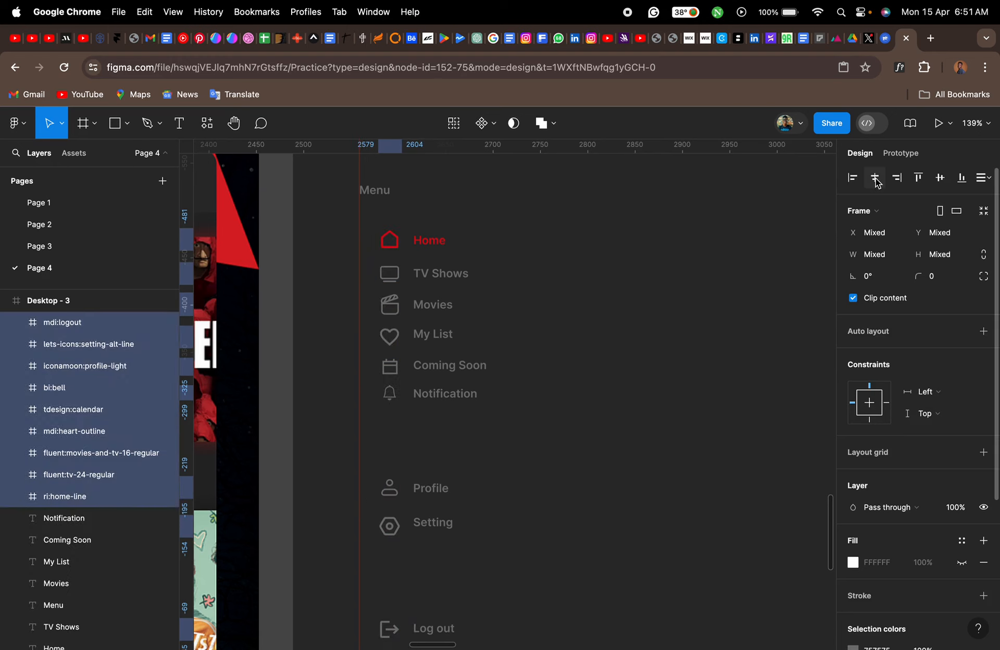
click(658, 327)
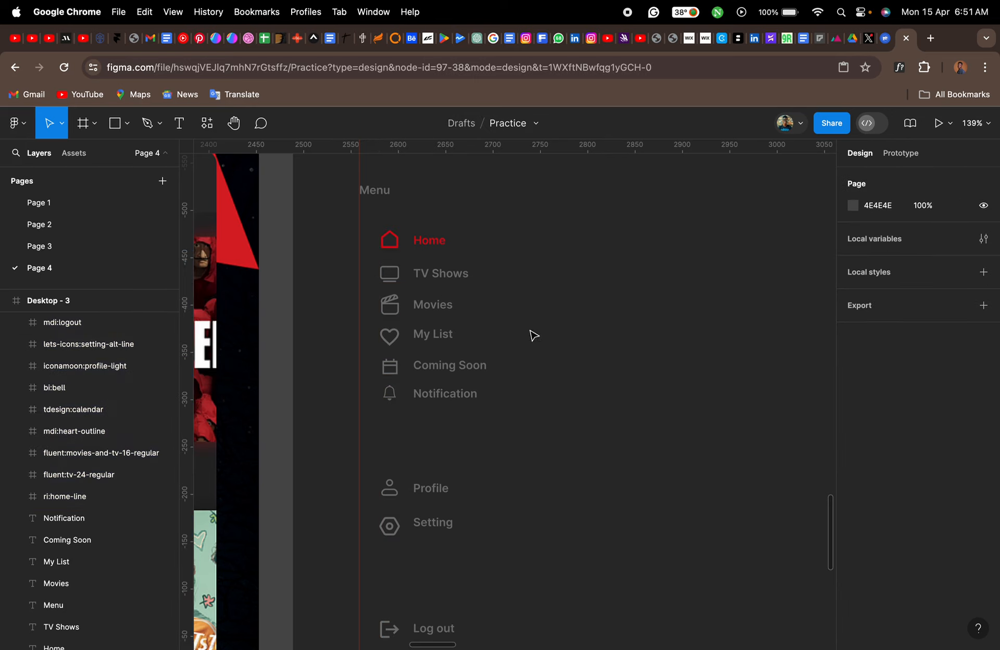
- Tidy up the six menu labels from Home to Notification so they are evenly spaced vertically
scroll(431, 291, up, 5)
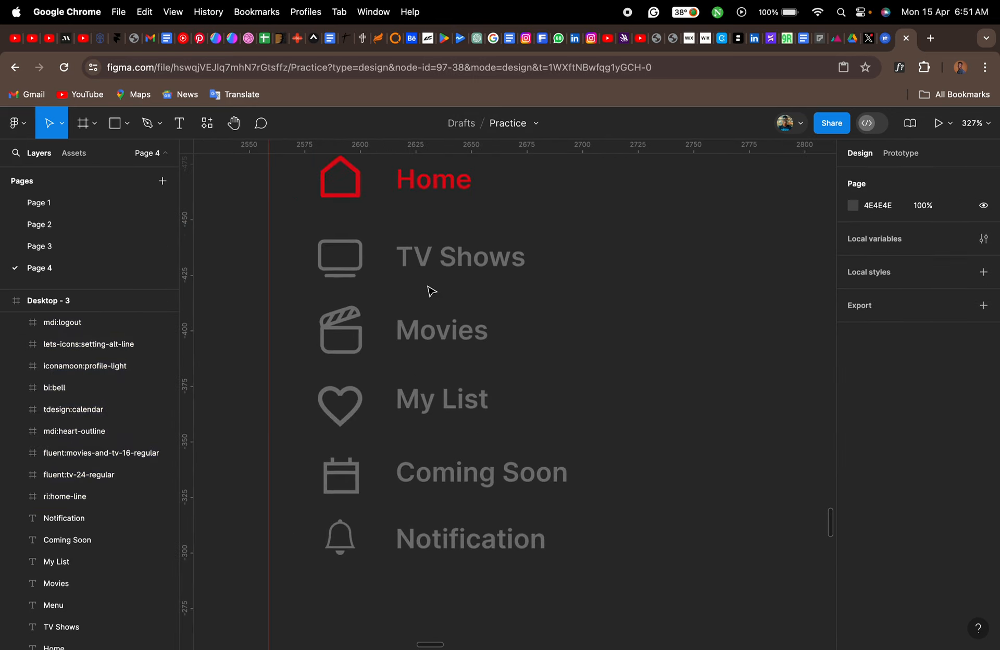
scroll(572, 273, up, 2)
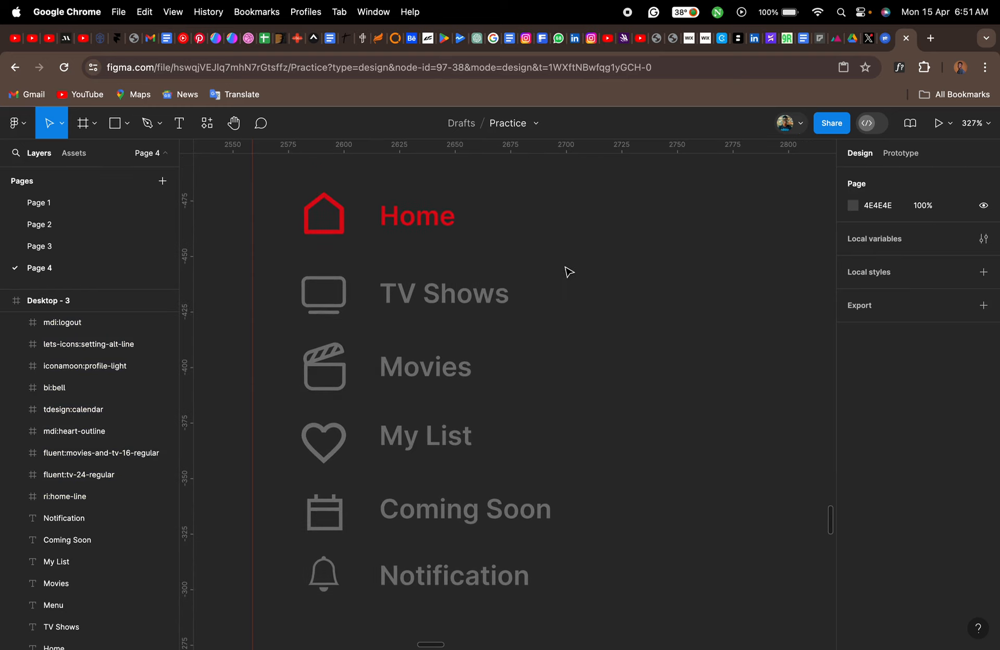
drag(488, 201, 420, 599)
click(982, 180)
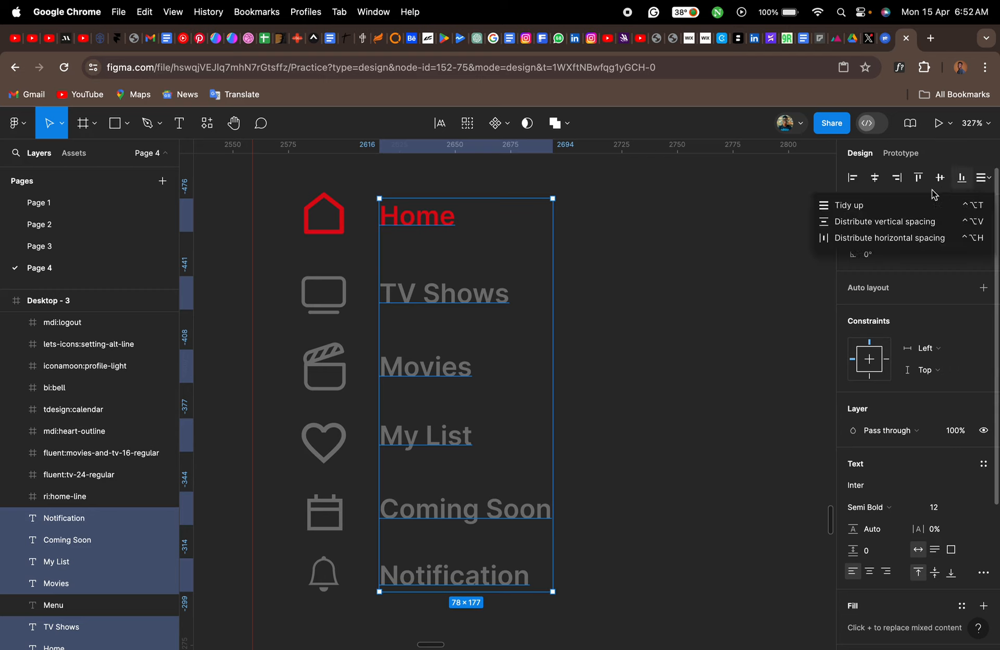
click(874, 208)
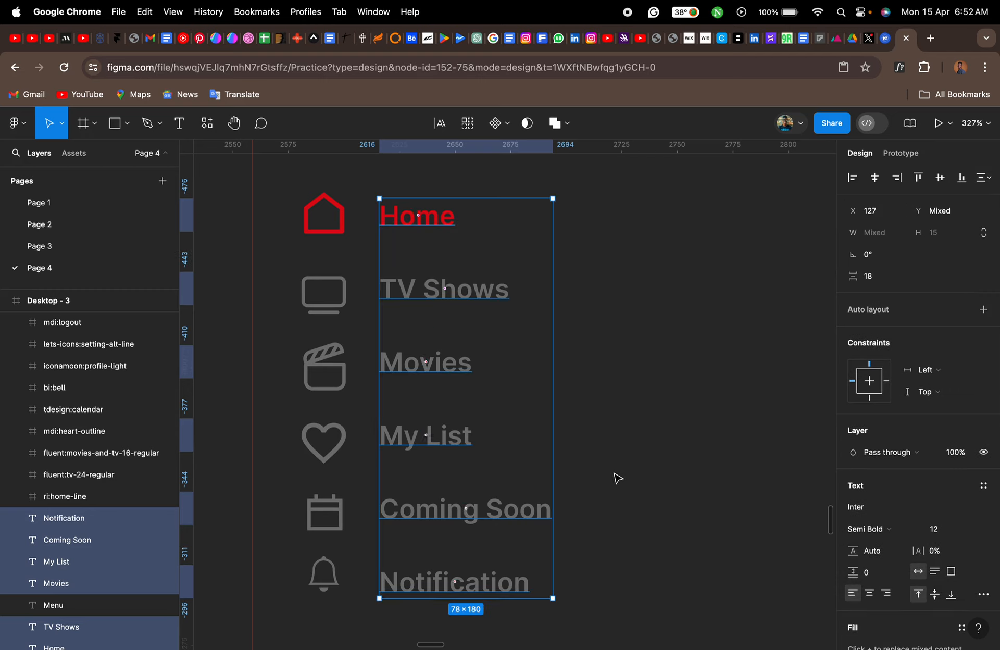
click(531, 484)
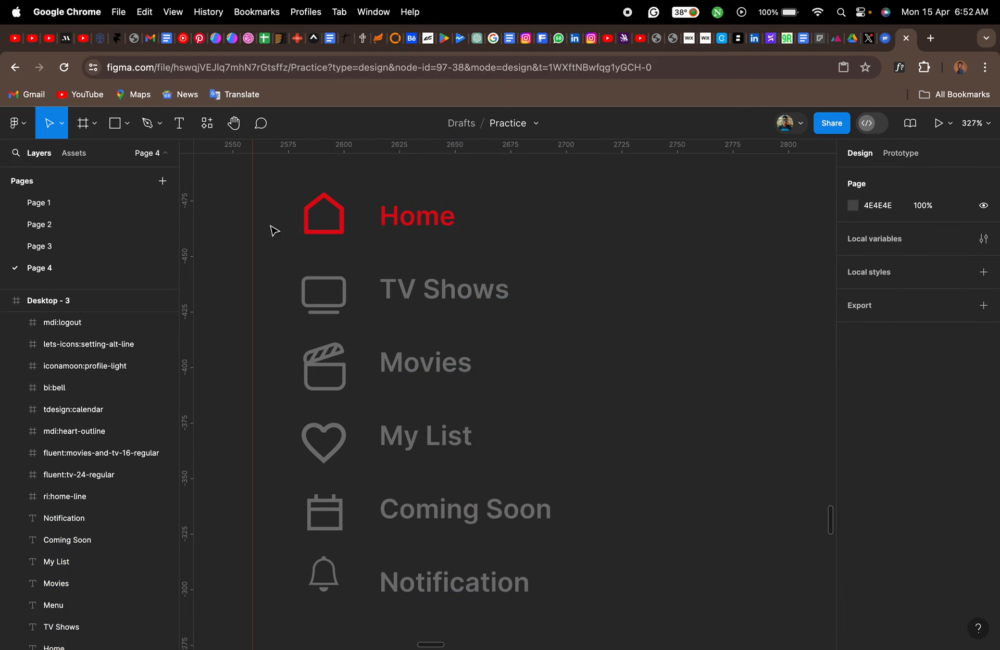
- Tidy up the six menu icons from the home icon to the bell so they are evenly spaced vertically
drag(275, 202, 333, 605)
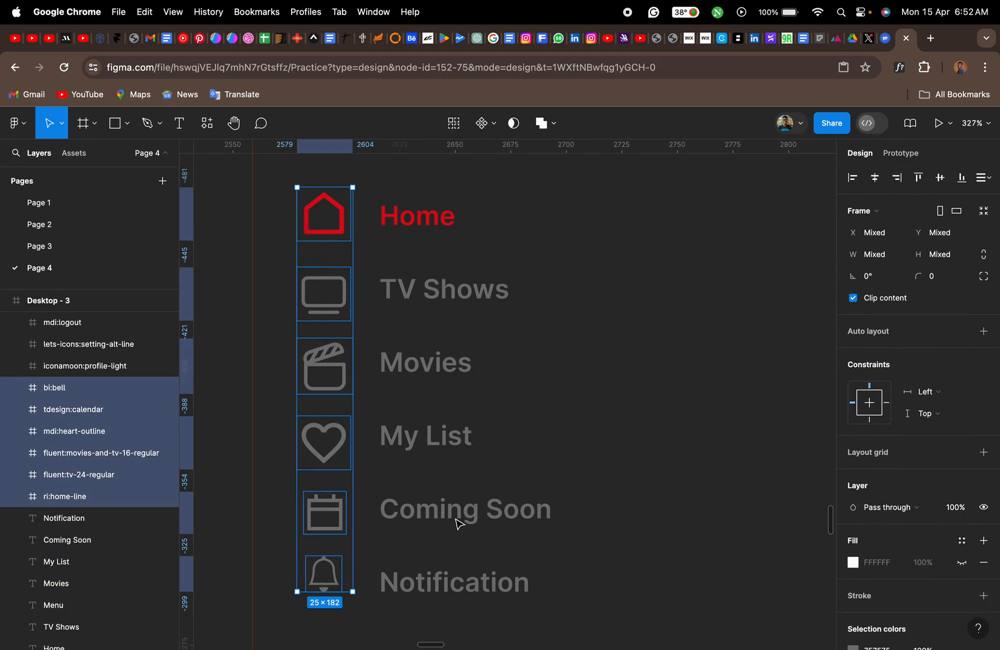
click(982, 178)
click(883, 204)
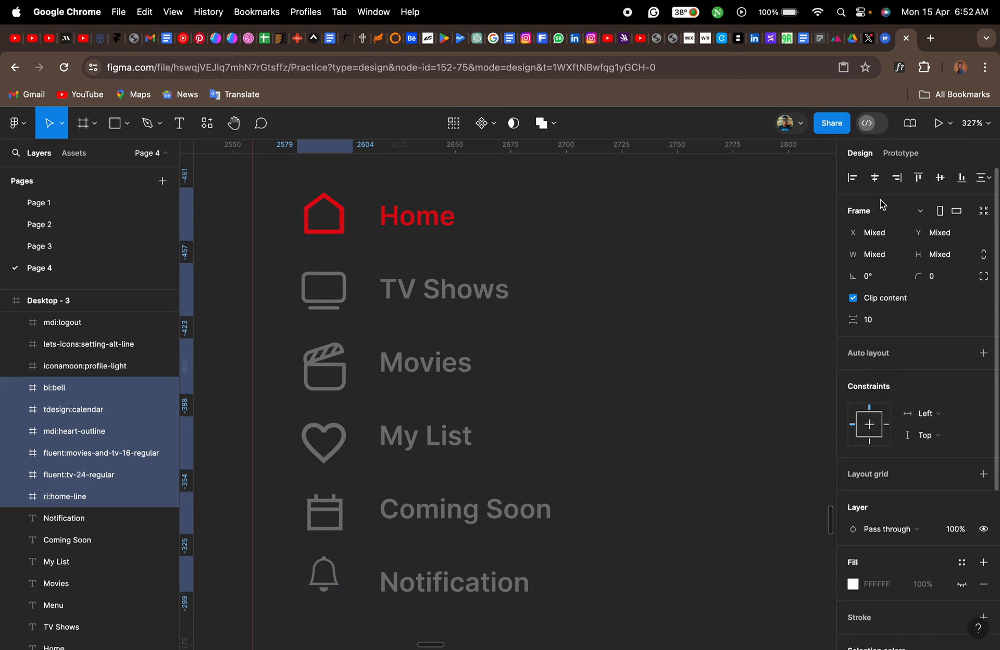
click(625, 393)
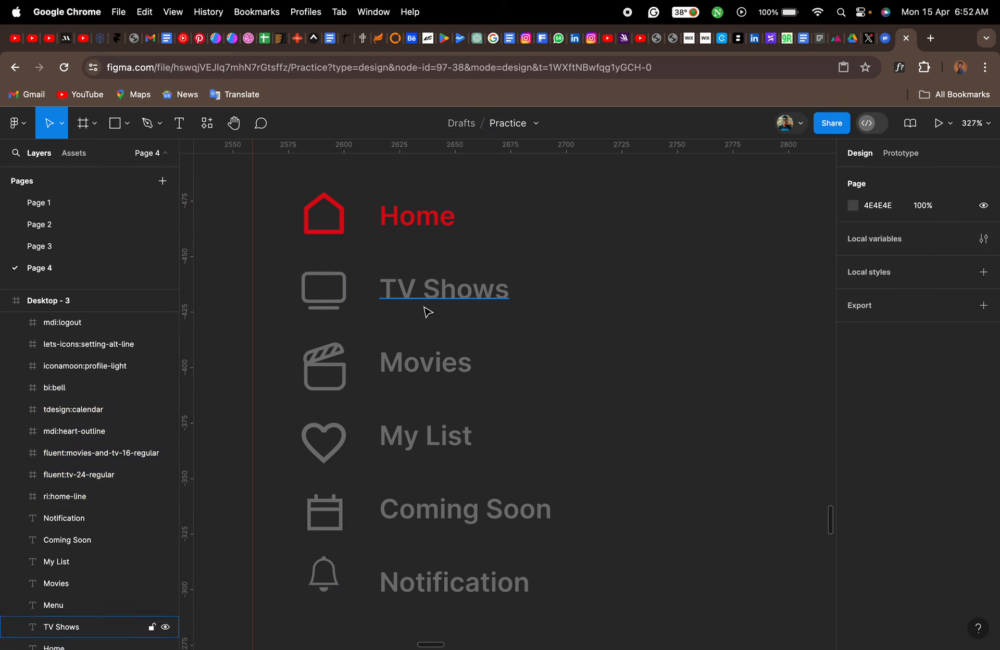
- Wrap the TV icon and the "TV Shows" label together in a horizontal auto layout
scroll(429, 312, up, 3)
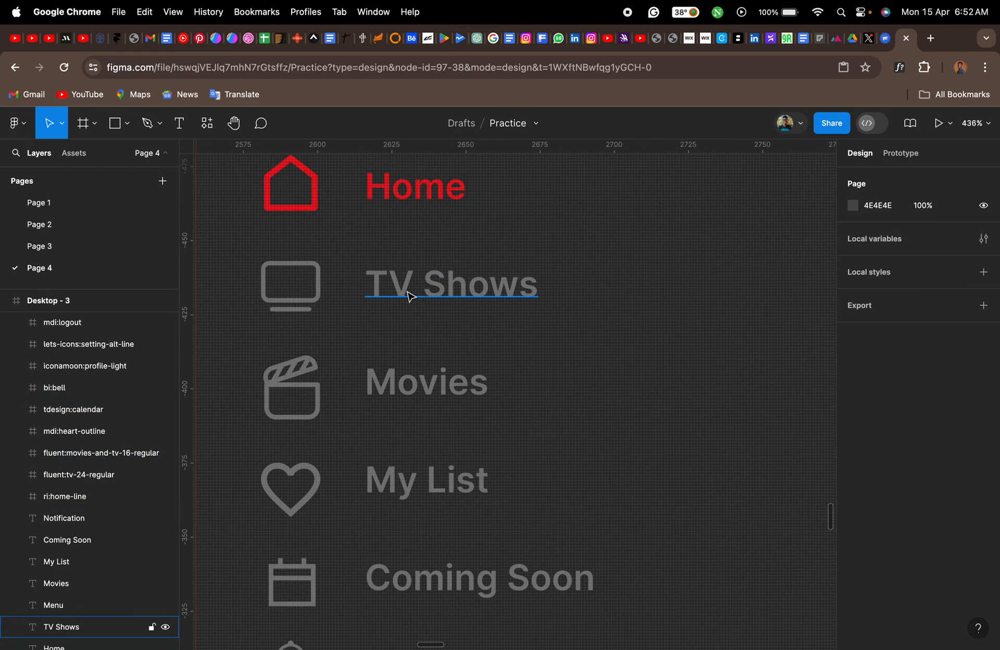
click(408, 292)
shift+click(300, 301)
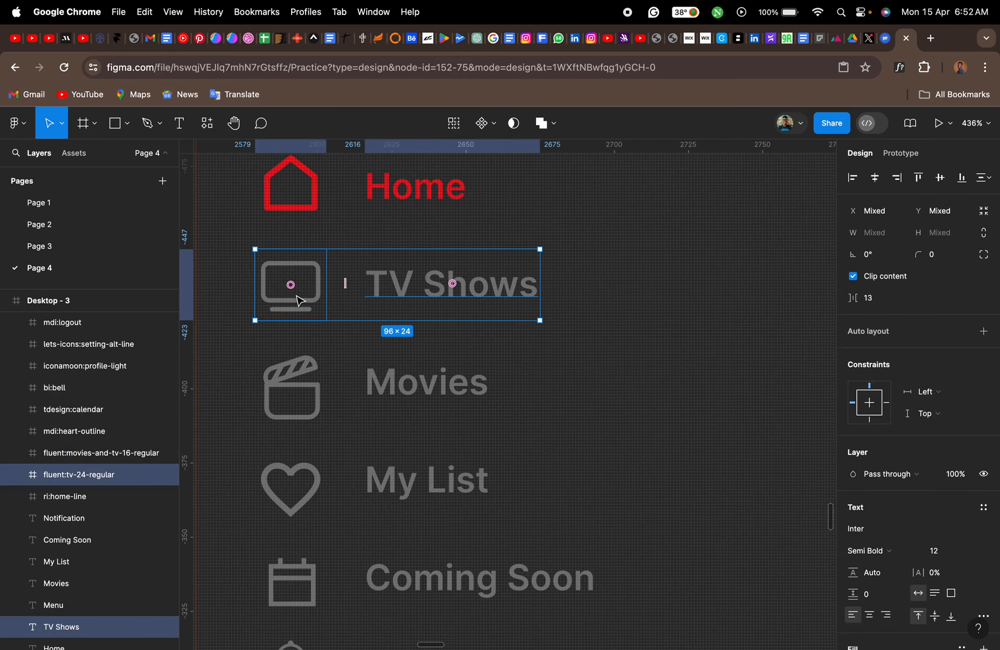
key(shift+a)
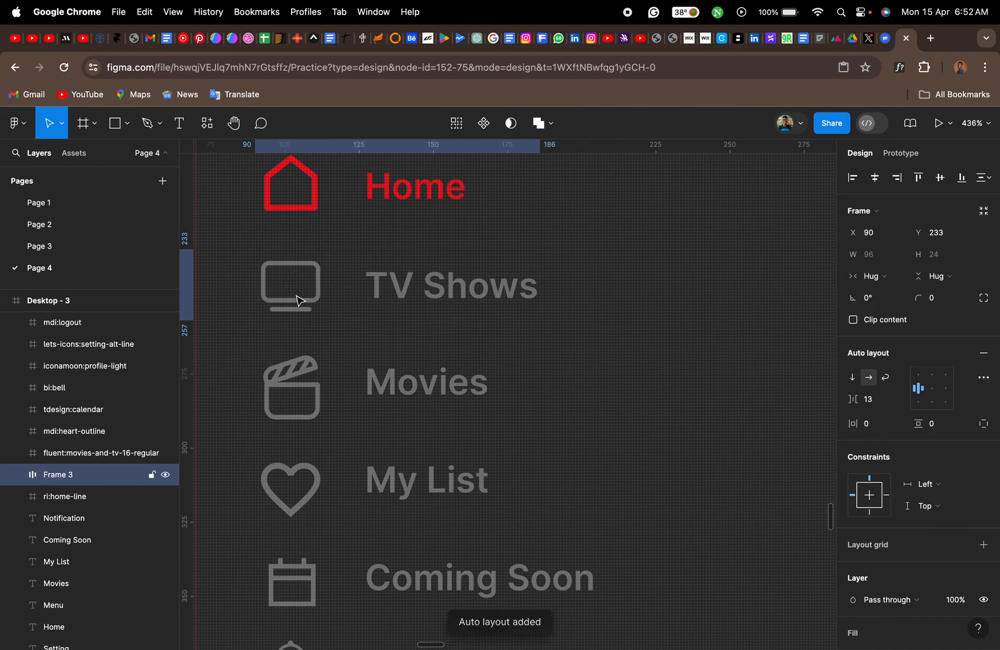
click(561, 371)
- Wrap the Movies icon and label in one auto layout, and the heart icon and "My List" label in another
click(384, 399)
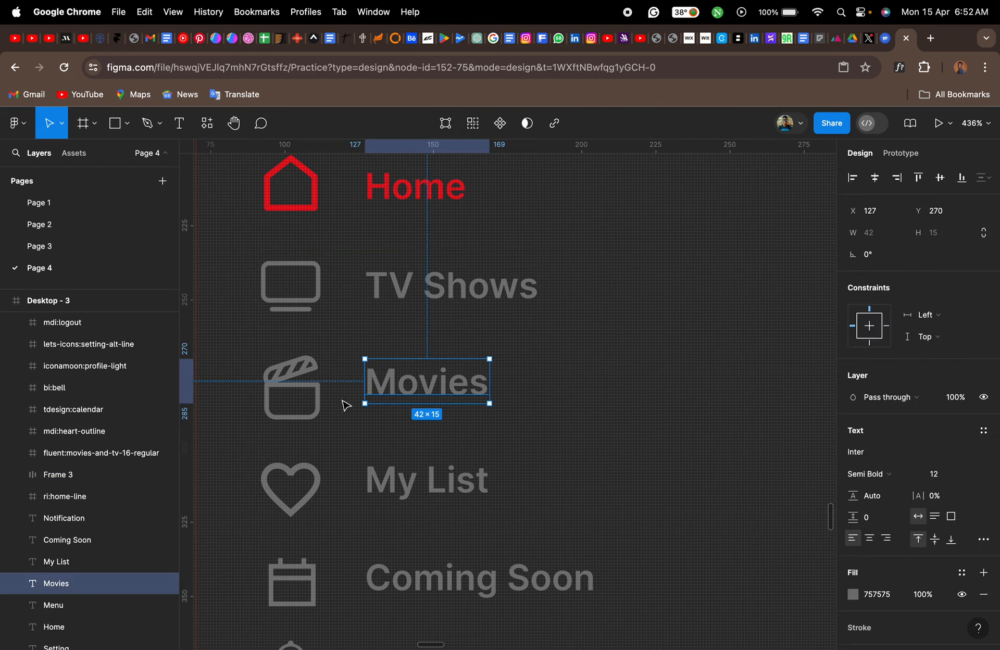
shift+click(307, 407)
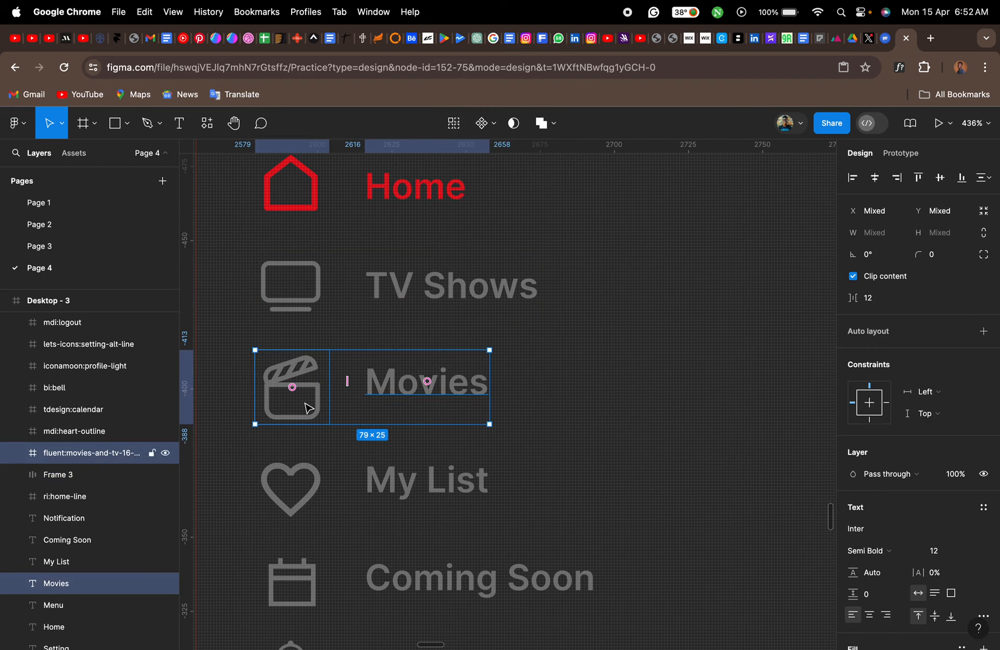
key(shift+a)
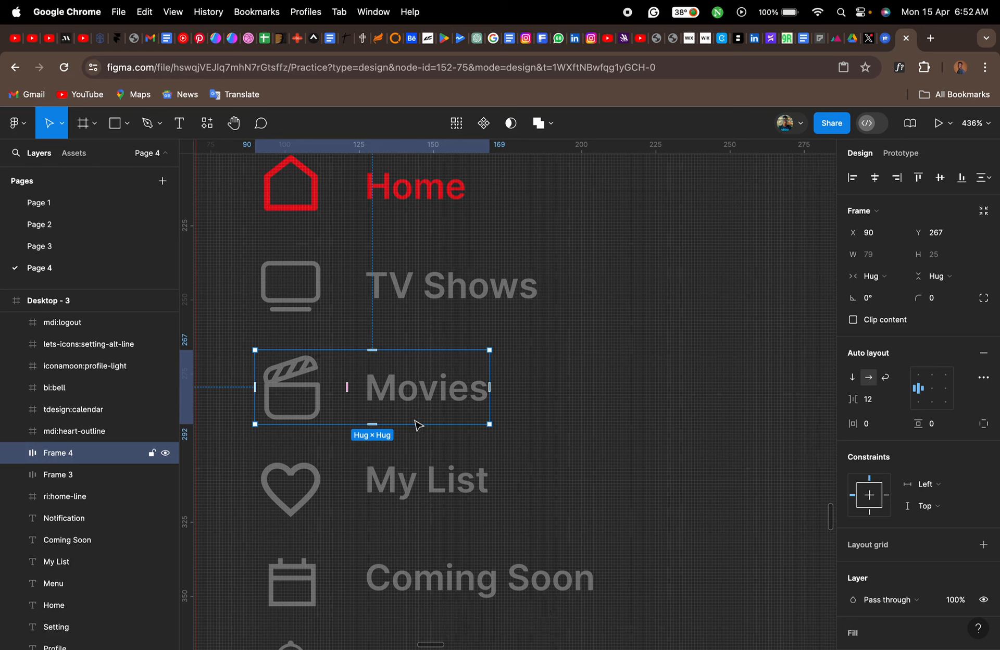
click(416, 479)
shift+click(316, 494)
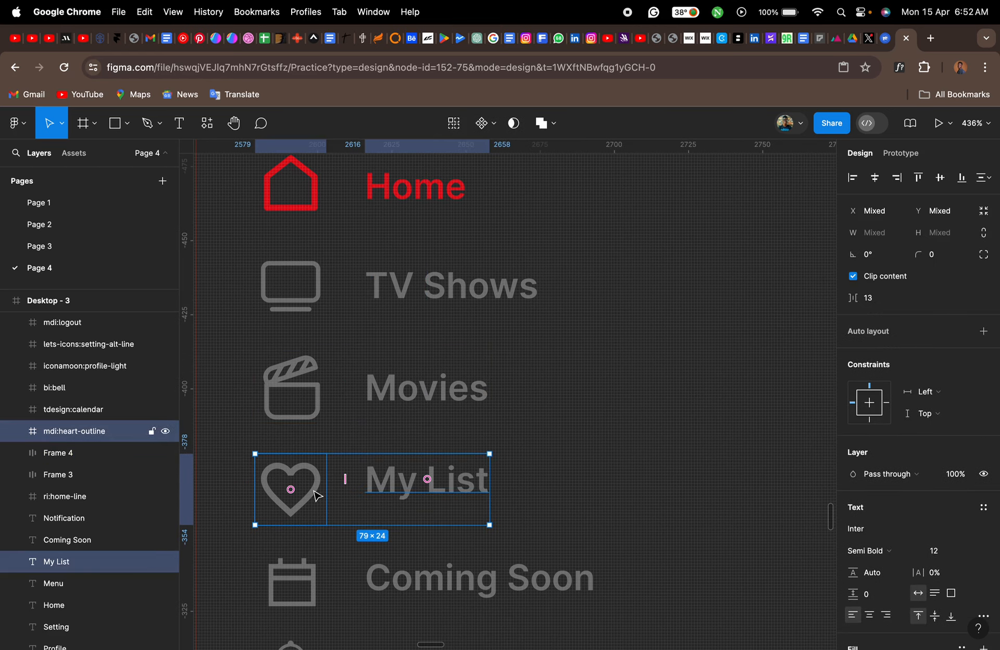
key(shift+a)
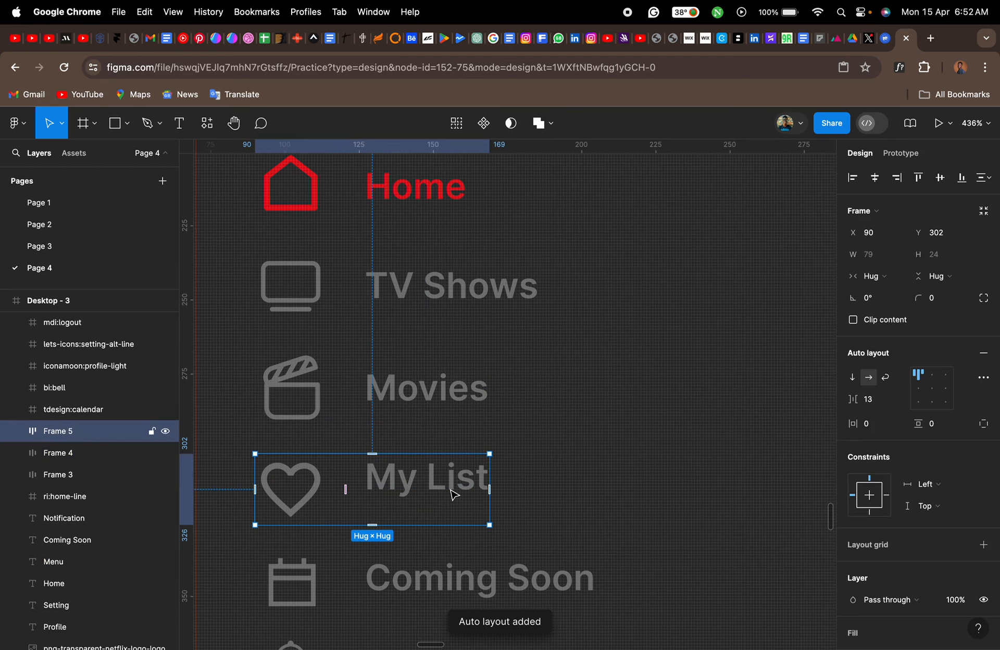
click(410, 488)
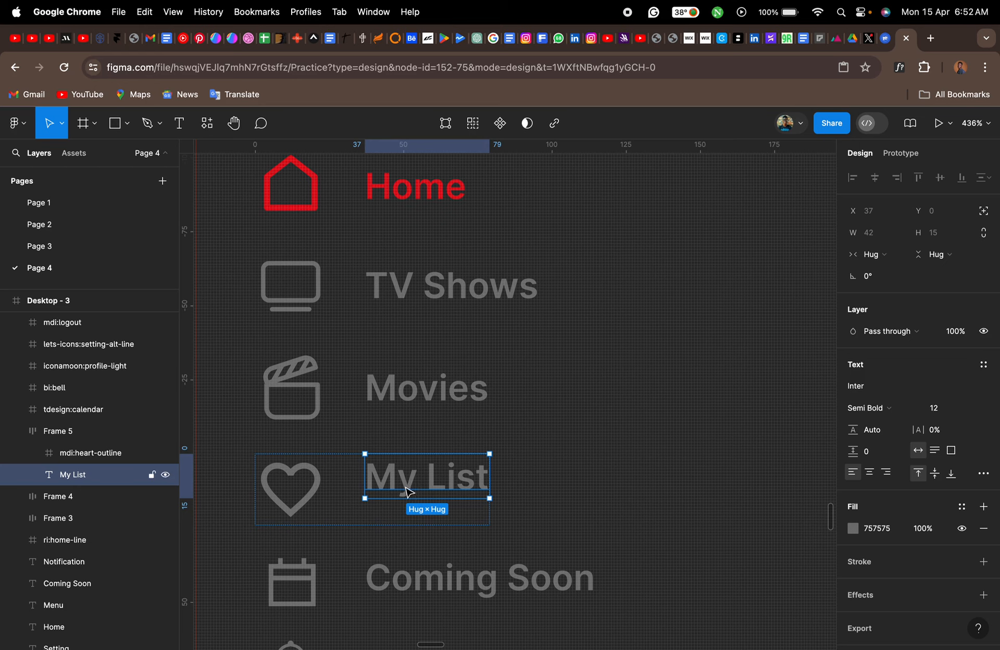
click(313, 501)
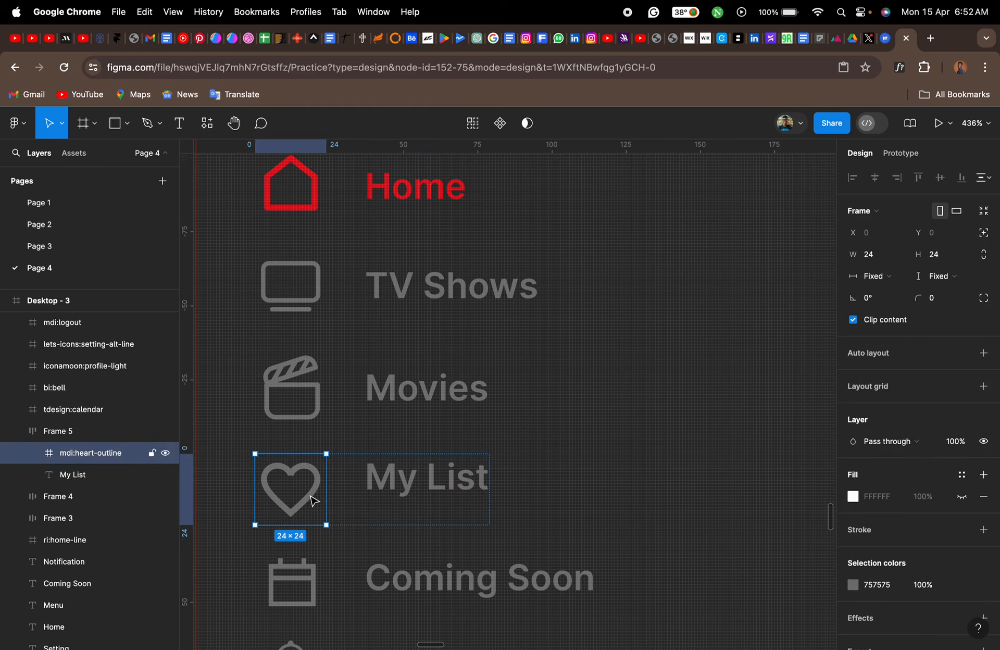
click(401, 491)
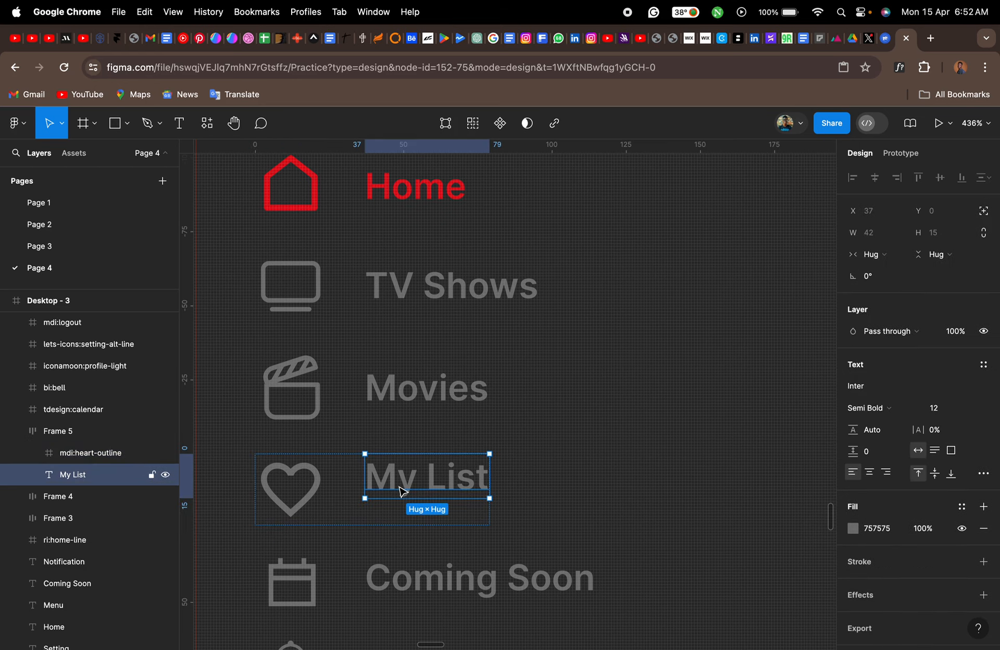
shift+click(315, 504)
click(411, 490)
click(301, 502)
click(402, 490)
- Centre the contents of the My List and Movies auto layout rows
key(Escape)
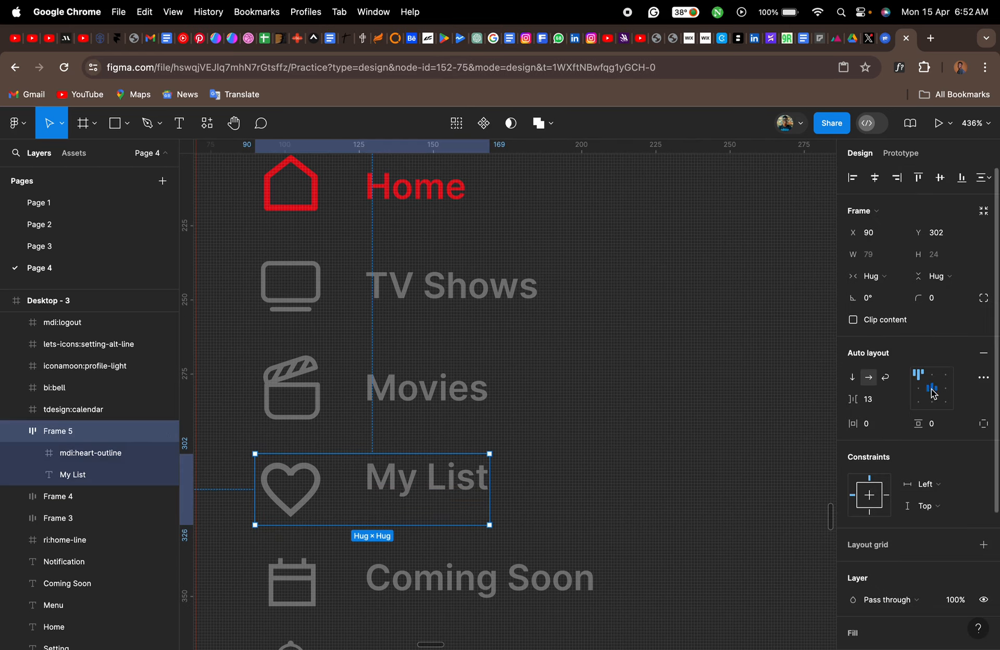
click(932, 389)
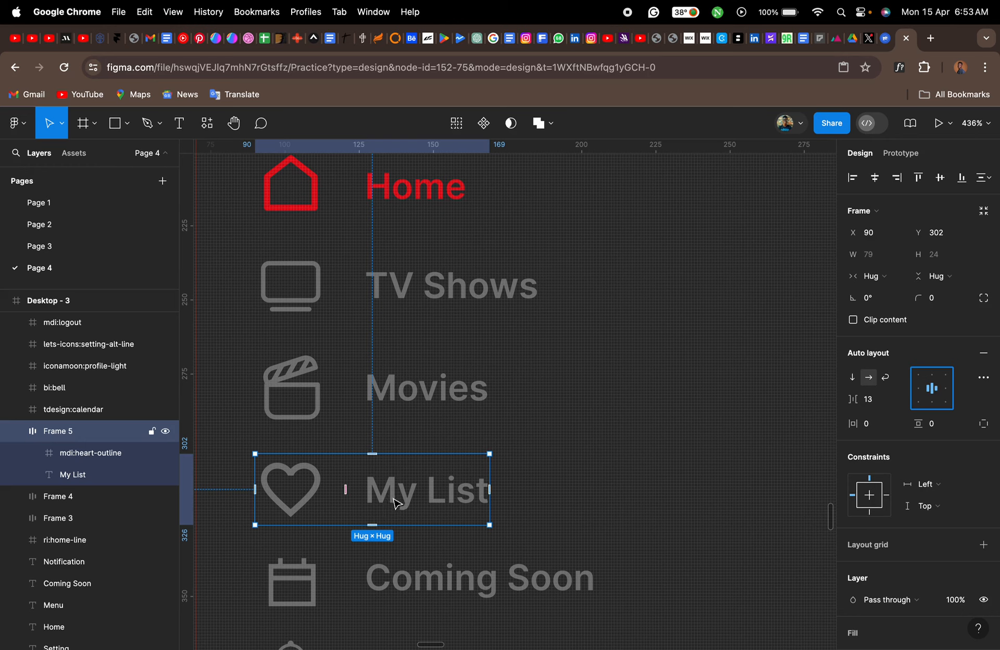
click(404, 392)
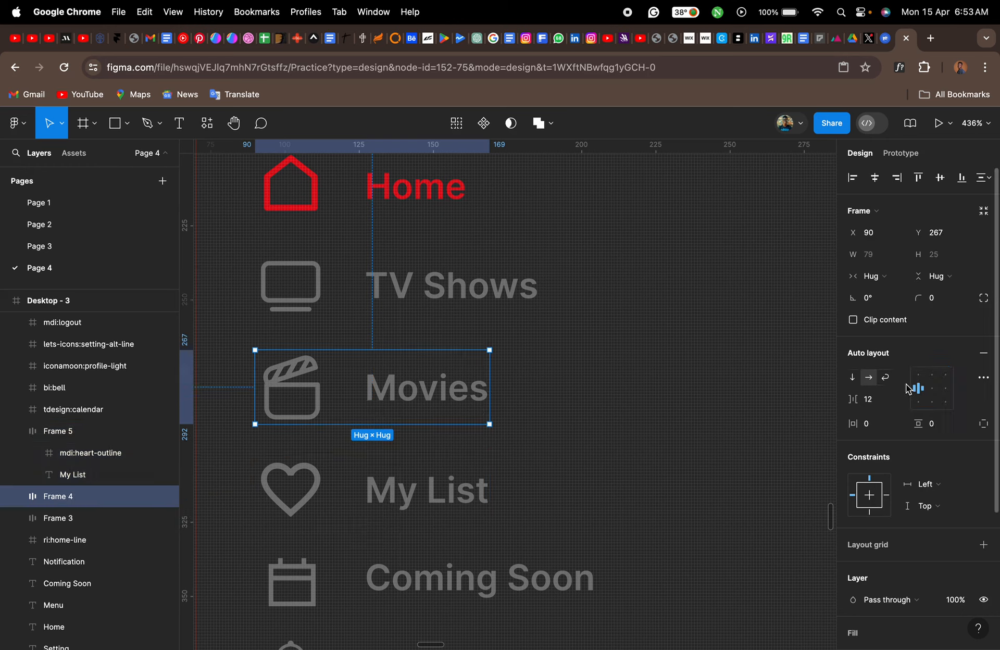
click(932, 392)
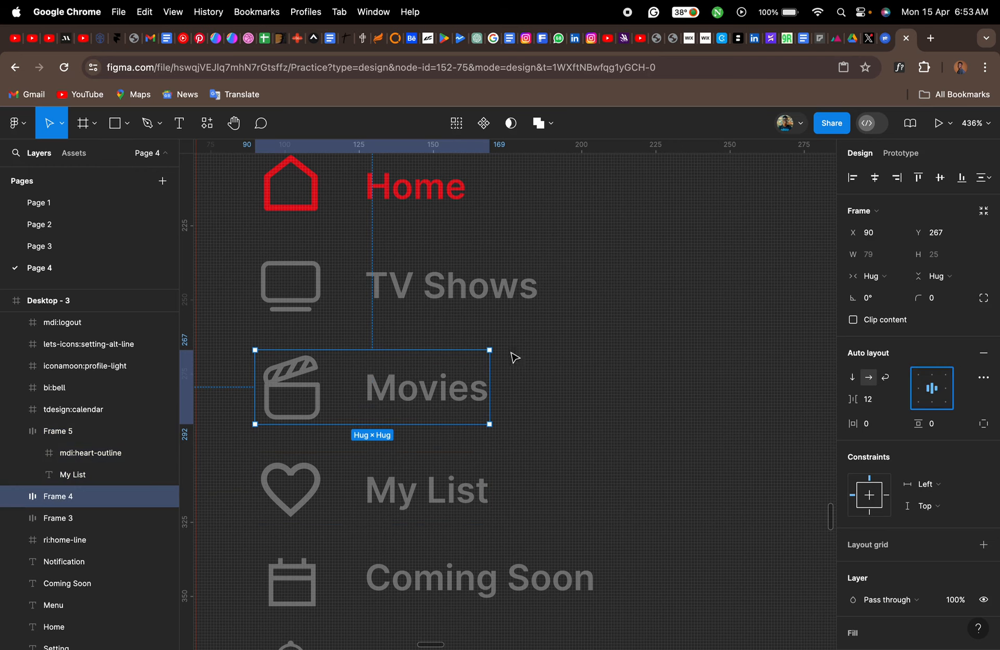
click(487, 308)
- Wrap the calendar icon and "Coming Soon" label in a horizontal auto layout with centred contents
scroll(531, 448, down, 5)
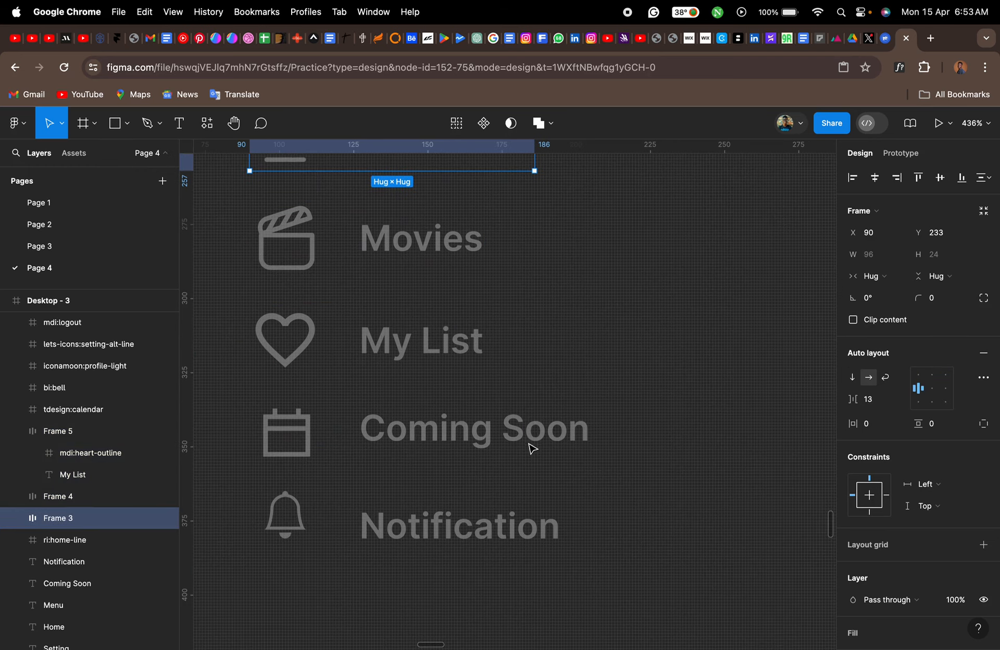
click(401, 439)
shift+click(278, 445)
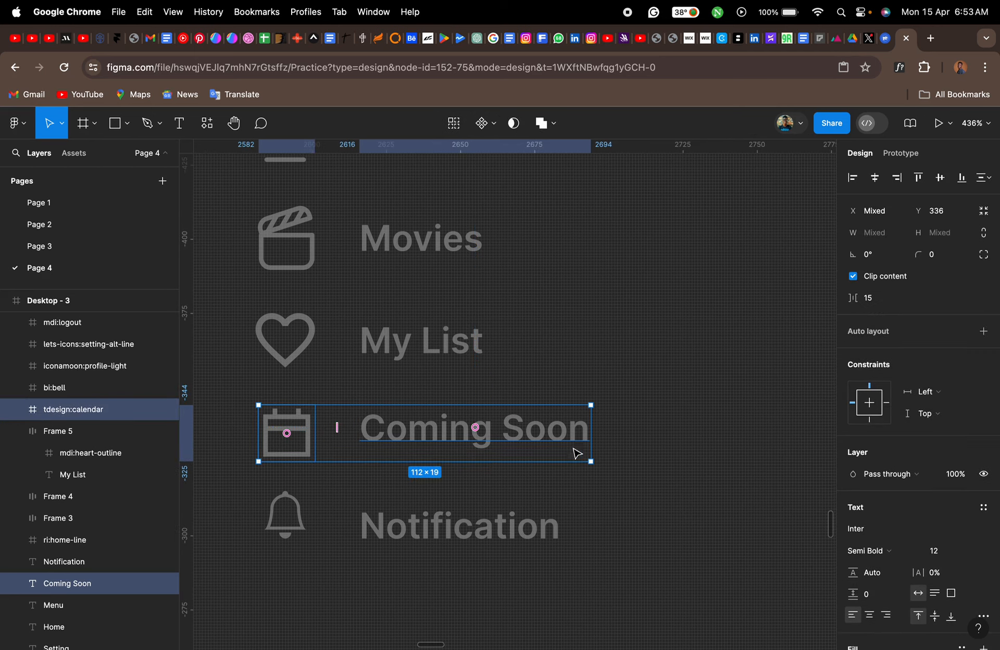
key(shift+a)
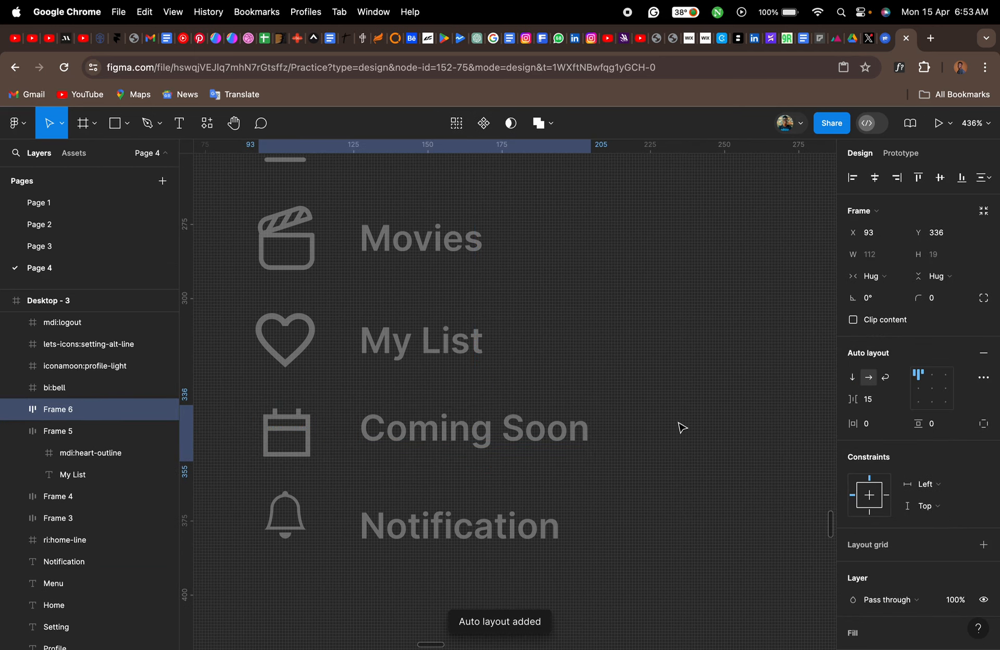
click(932, 389)
- Wrap the bell icon and "Notification" label in a horizontal auto layout with centred contents
scroll(544, 492, down, 3)
scroll(544, 493, down, 3)
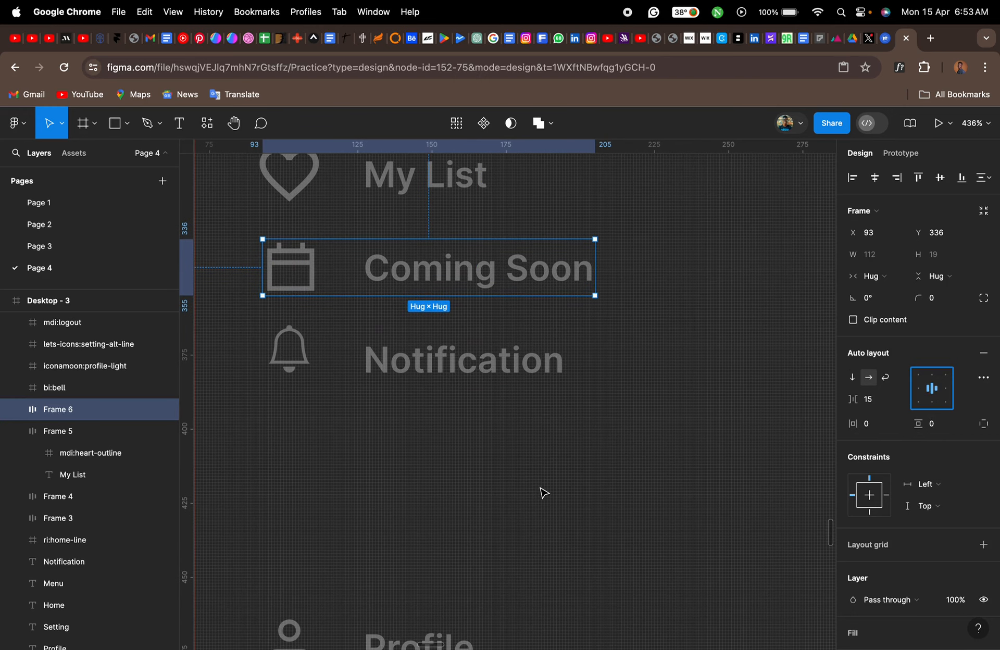
drag(498, 403, 251, 335)
key(shift+a)
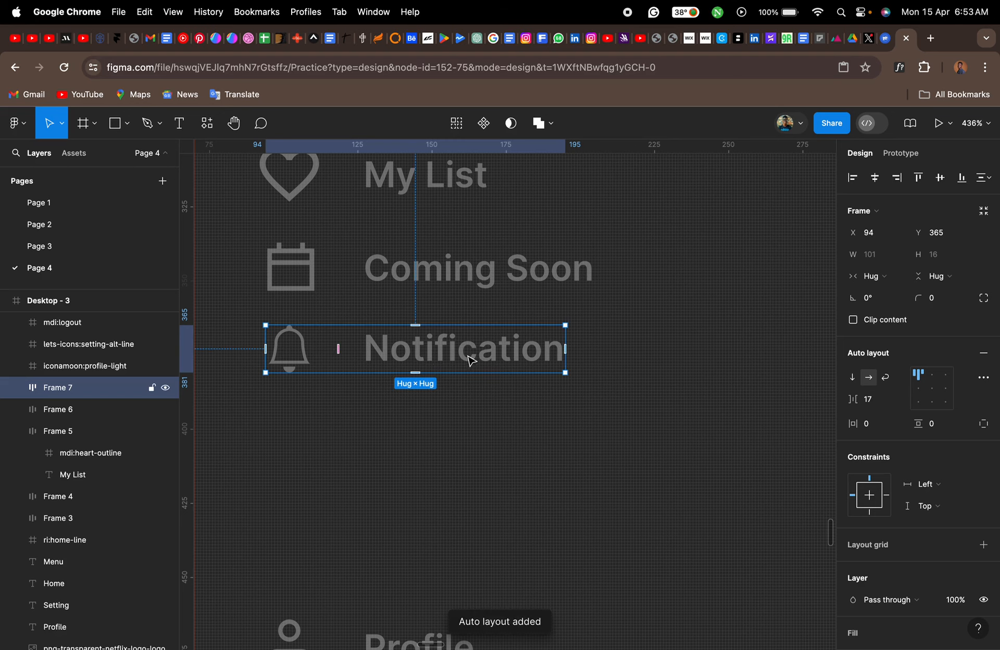
click(933, 389)
- Wrap the person icon and "Profile" label in a horizontal auto layout with centred contents
scroll(545, 462, down, 5)
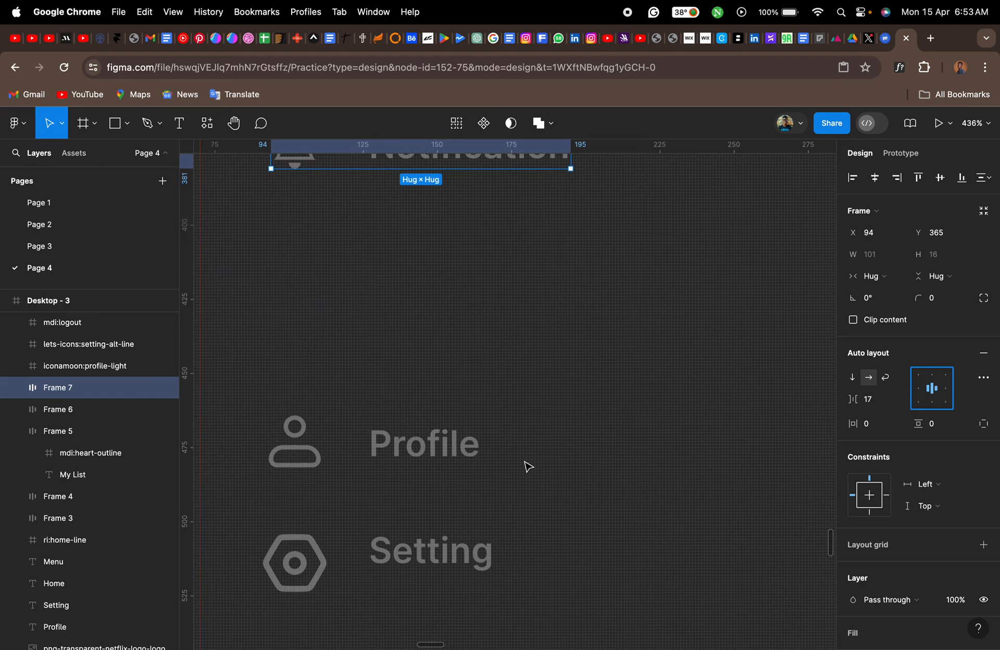
drag(513, 467, 279, 433)
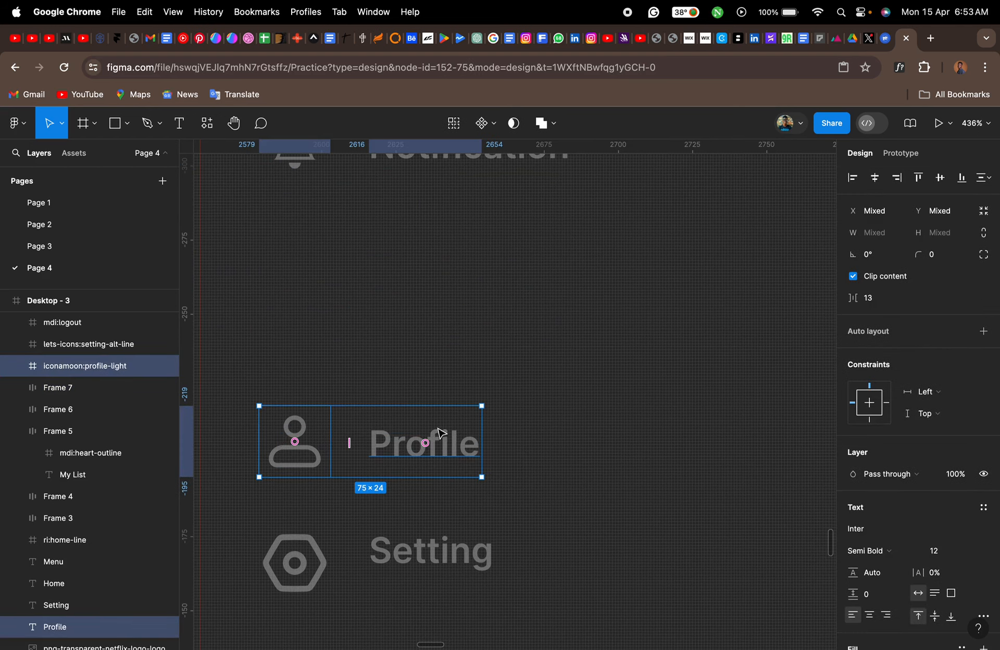
key(shift+a)
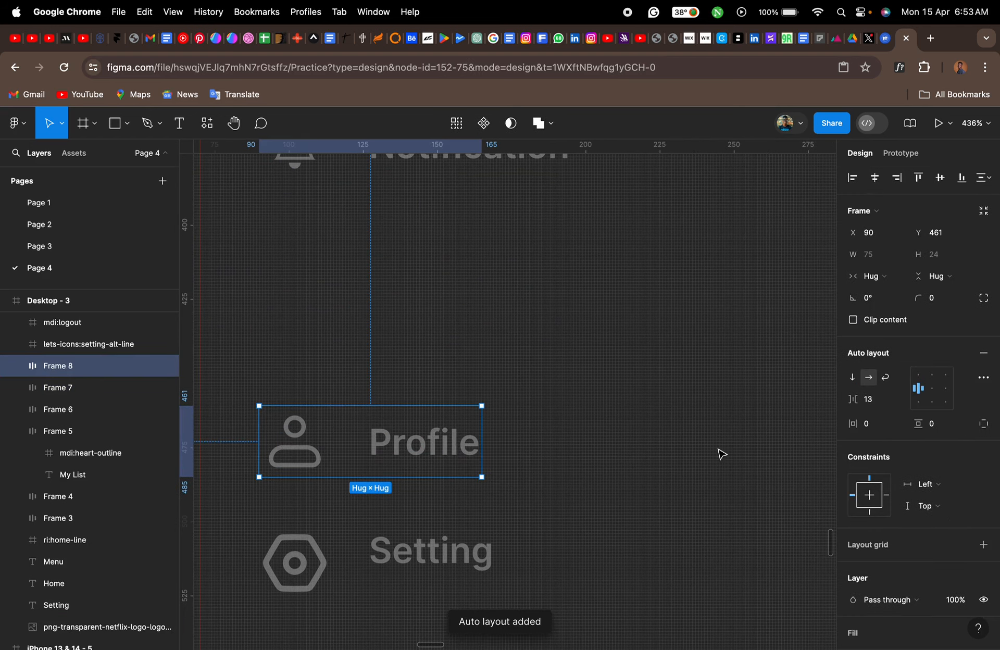
click(932, 388)
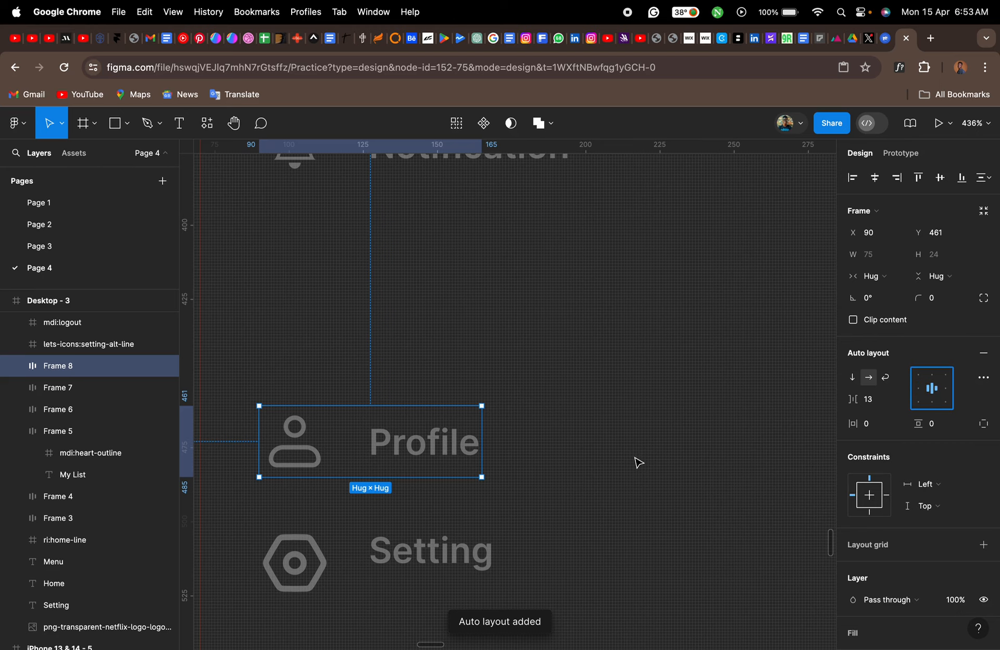
- Wrap the hexagonal settings icon and "Setting" label in a horizontal auto layout with centred contents
scroll(637, 461, down, 5)
click(502, 425)
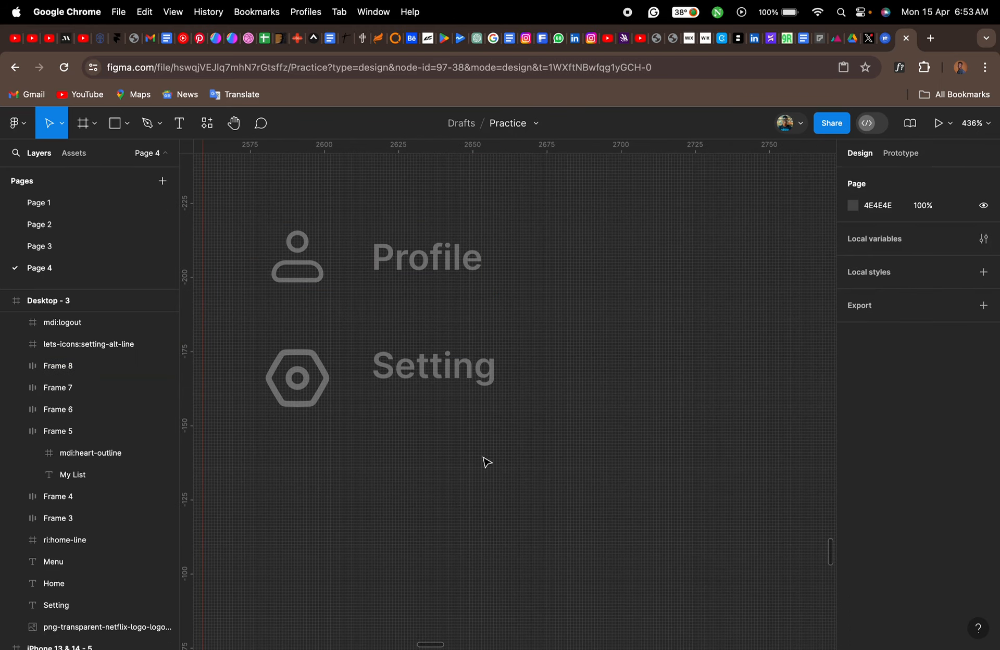
drag(484, 459, 301, 371)
key(shift+a)
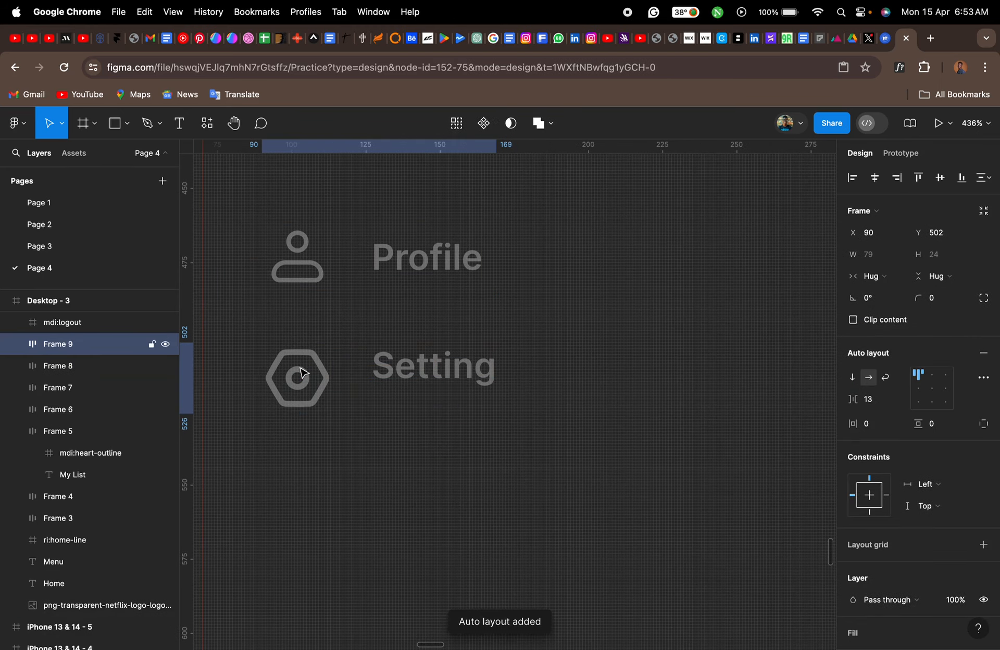
click(932, 389)
click(625, 435)
- Wrap the logout icon and "Log out" label in a horizontal auto layout with centred contents
scroll(626, 435, down, 5)
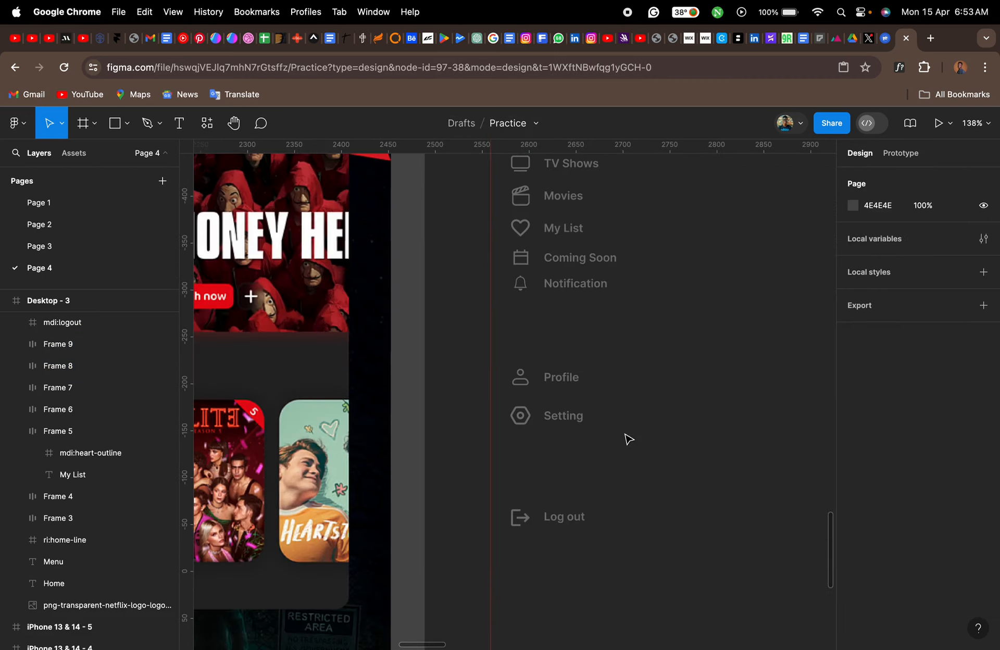
click(522, 524)
drag(522, 524, 506, 504)
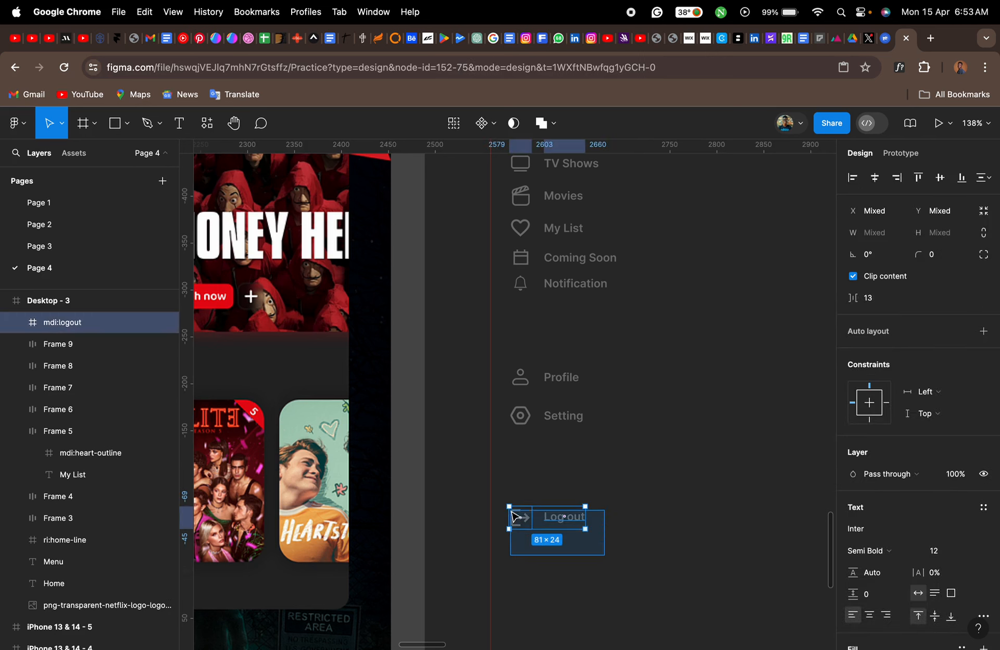
key(shift+a)
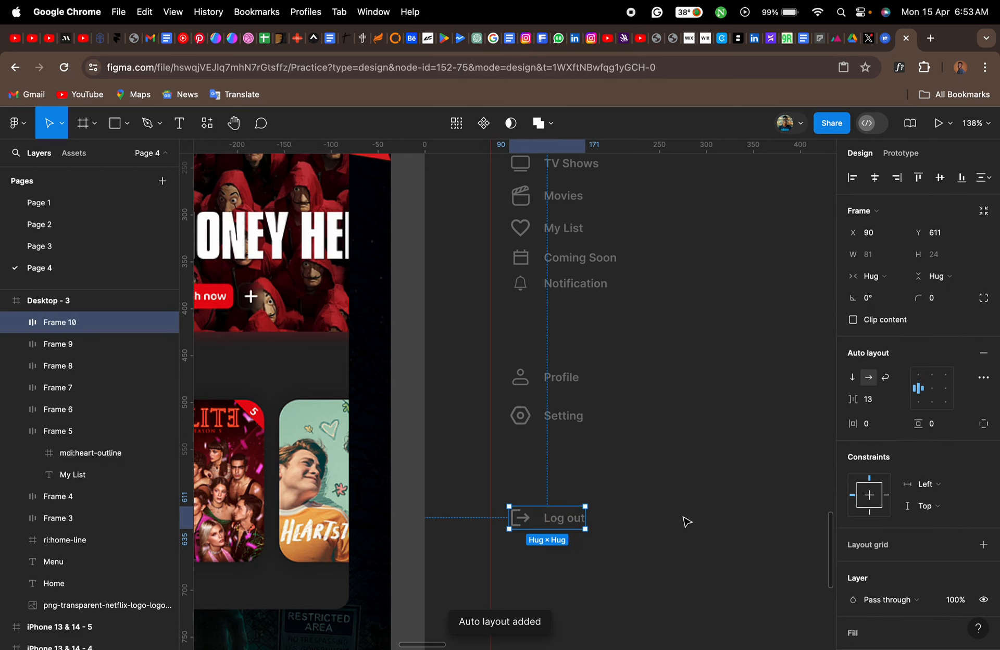
click(701, 487)
- Compare the sidebar with the Netflix reference and shift all rows from Home to Log out left, close to the vertical guide
scroll(701, 486, up, 5)
scroll(701, 487, right, 2)
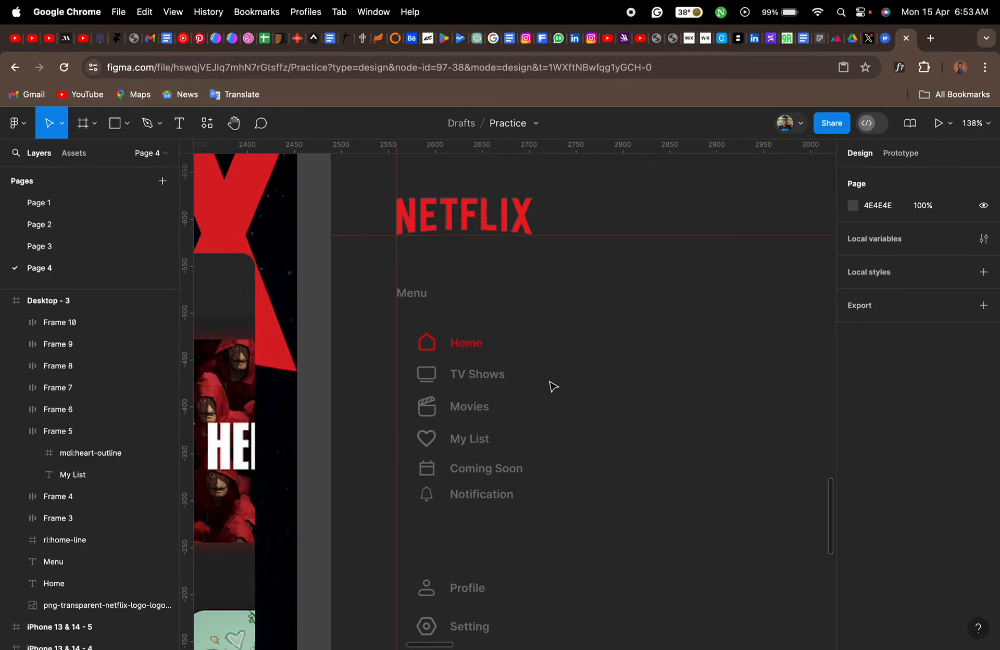
scroll(553, 386, down, 5)
scroll(553, 386, left, 3)
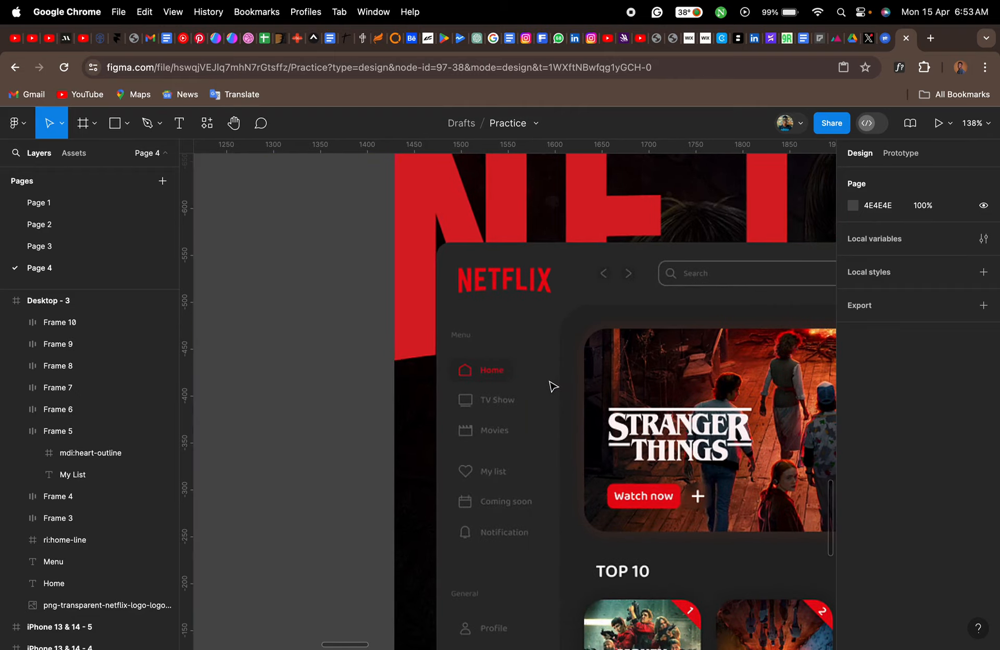
scroll(554, 387, up, 5)
scroll(554, 387, right, 10)
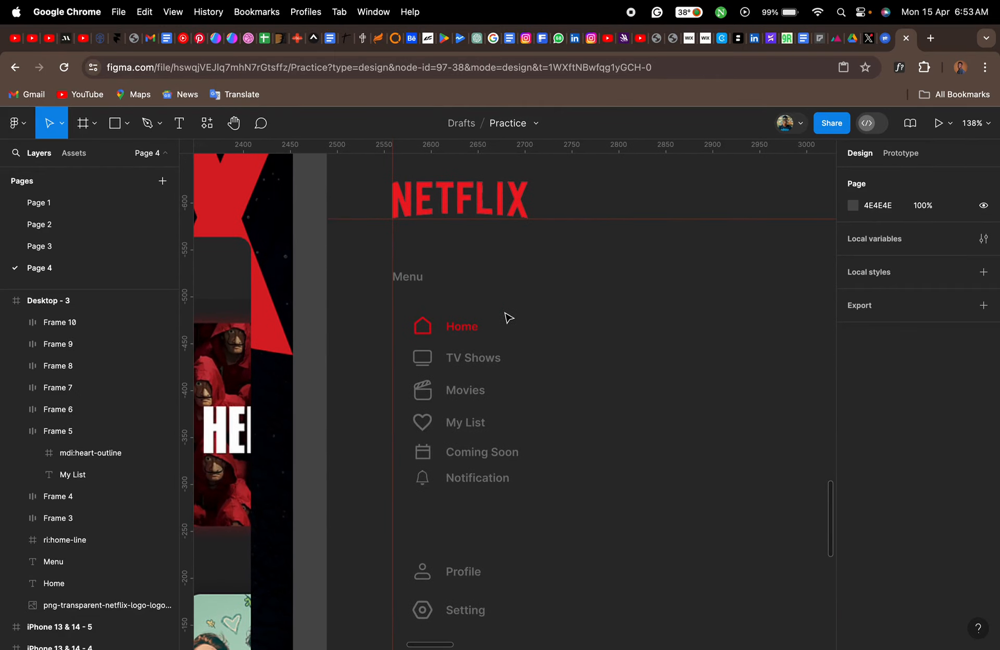
scroll(509, 319, down, 5)
scroll(509, 319, right, 3)
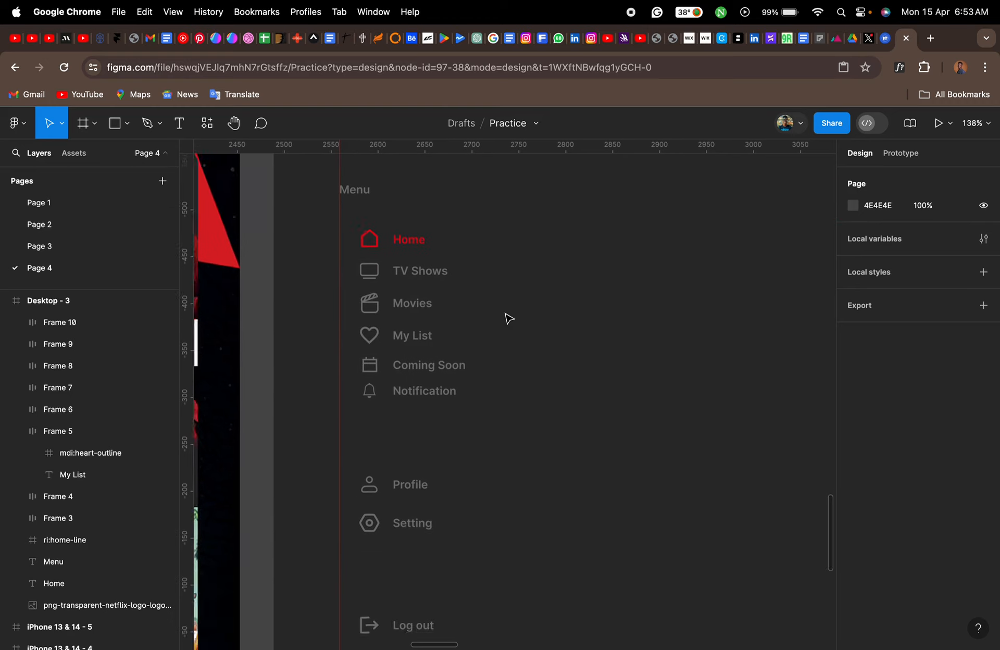
drag(430, 212, 351, 609)
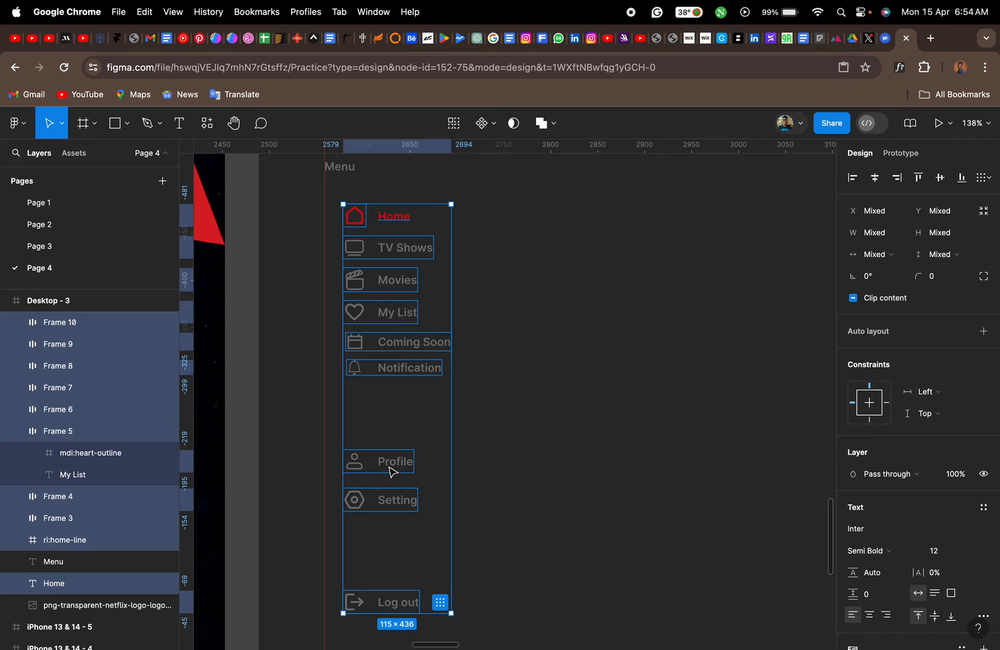
drag(390, 472, 375, 471)
click(550, 475)
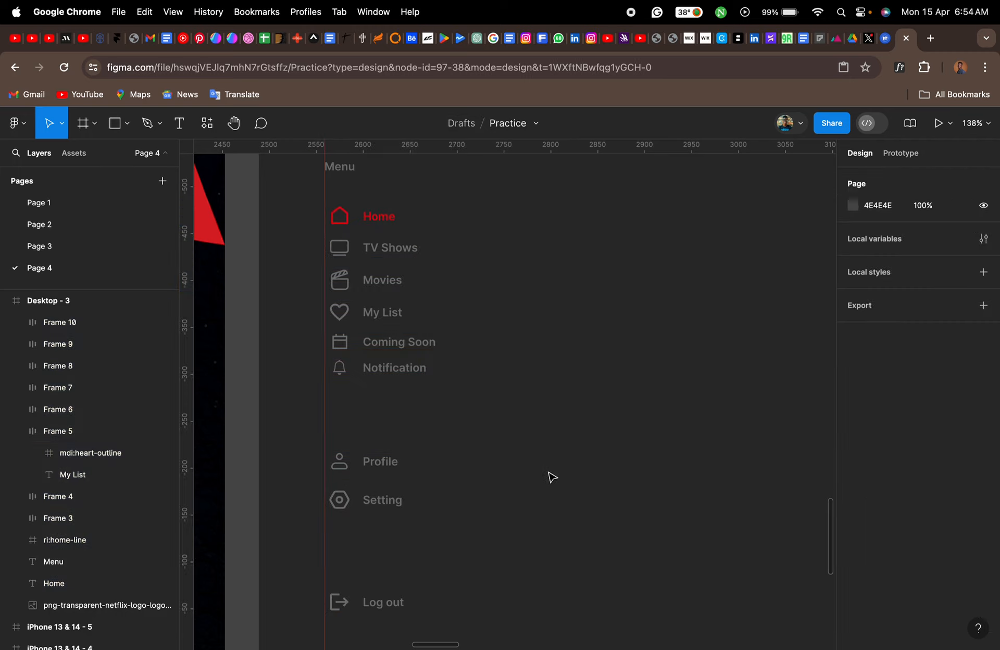
- Draw a rectangle about 636 × 398 beside the sidebar menu in the Desktop - 3 frame
scroll(506, 466, down, 5)
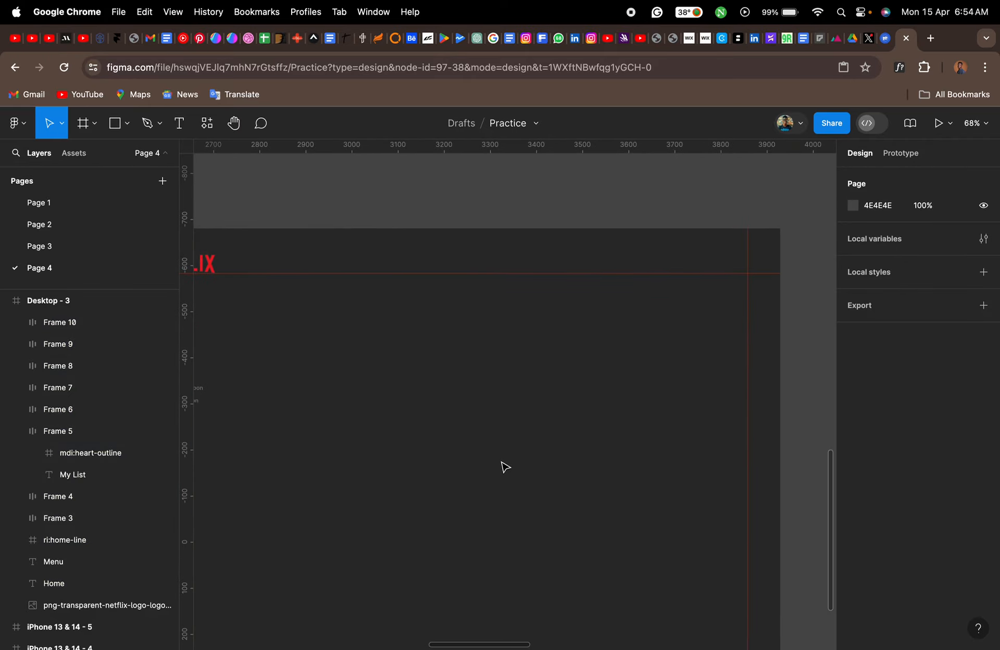
scroll(505, 466, left, 8)
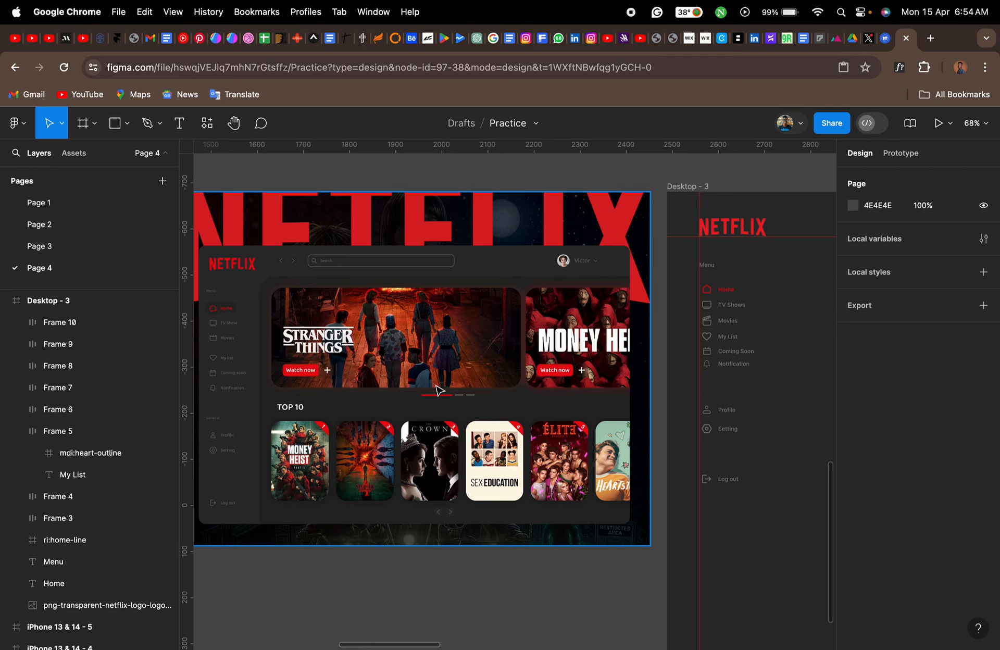
scroll(436, 390, right, 10)
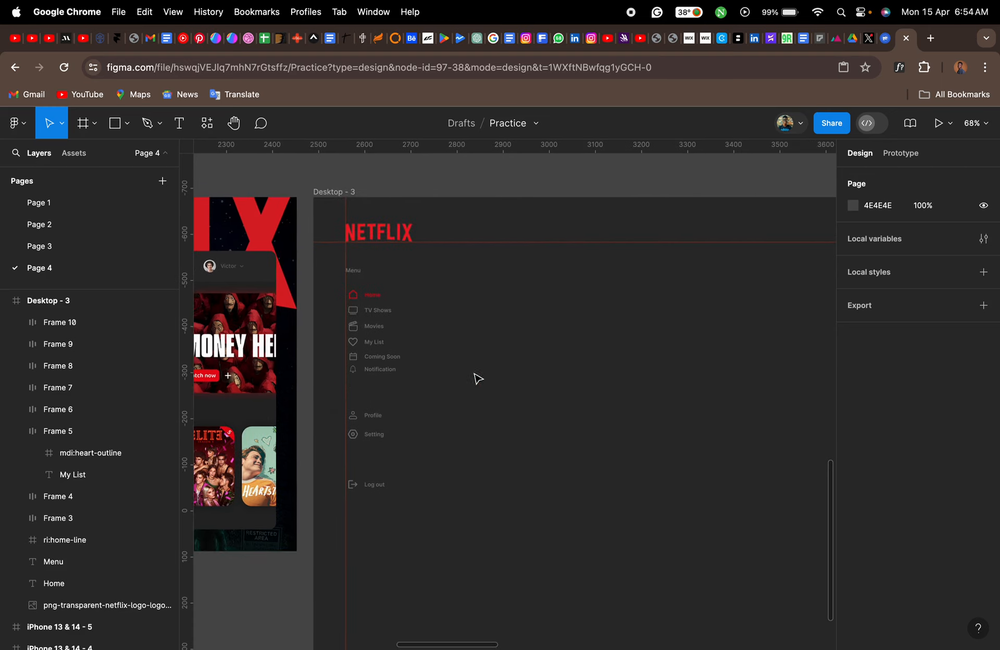
click(114, 124)
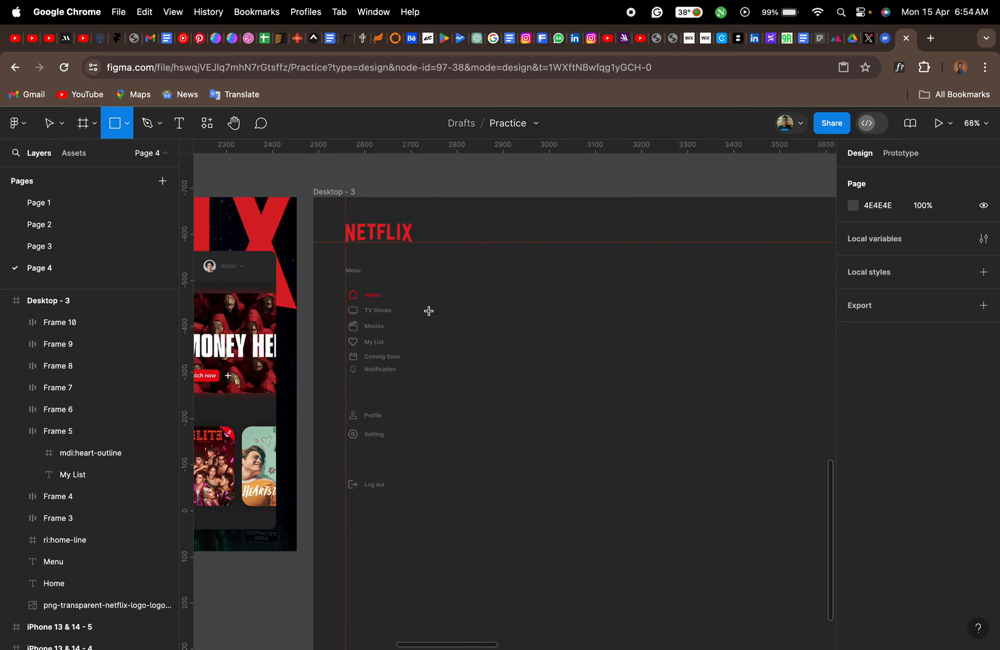
drag(403, 268, 696, 451)
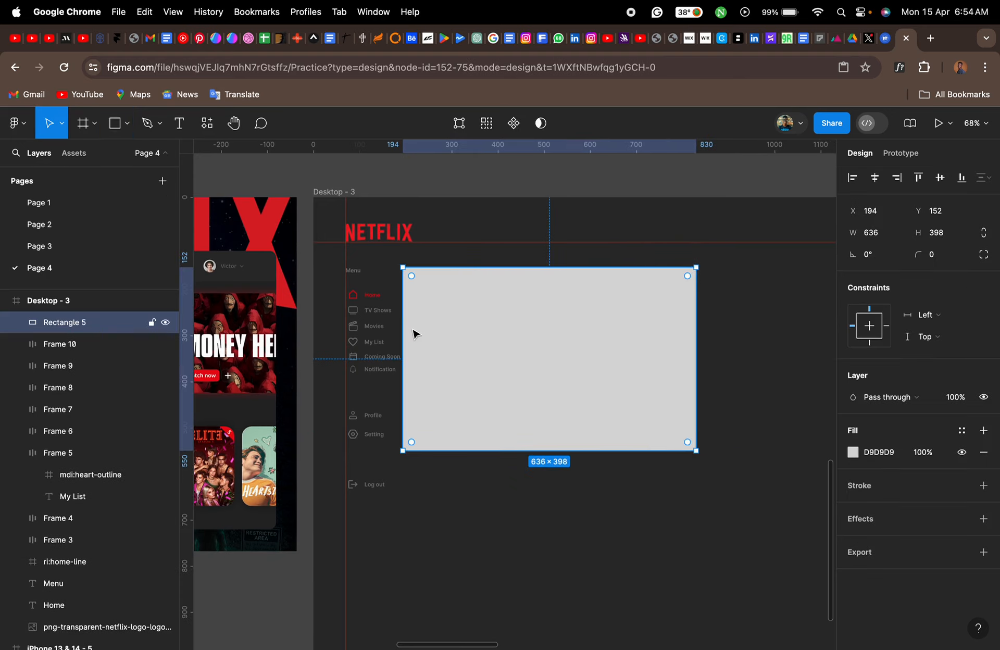
- Reposition the rectangle clear of the sidebar at about X 257, Y 174 and enlarge it to about 1113 × 729, ending at the right guide
drag(402, 324, 431, 324)
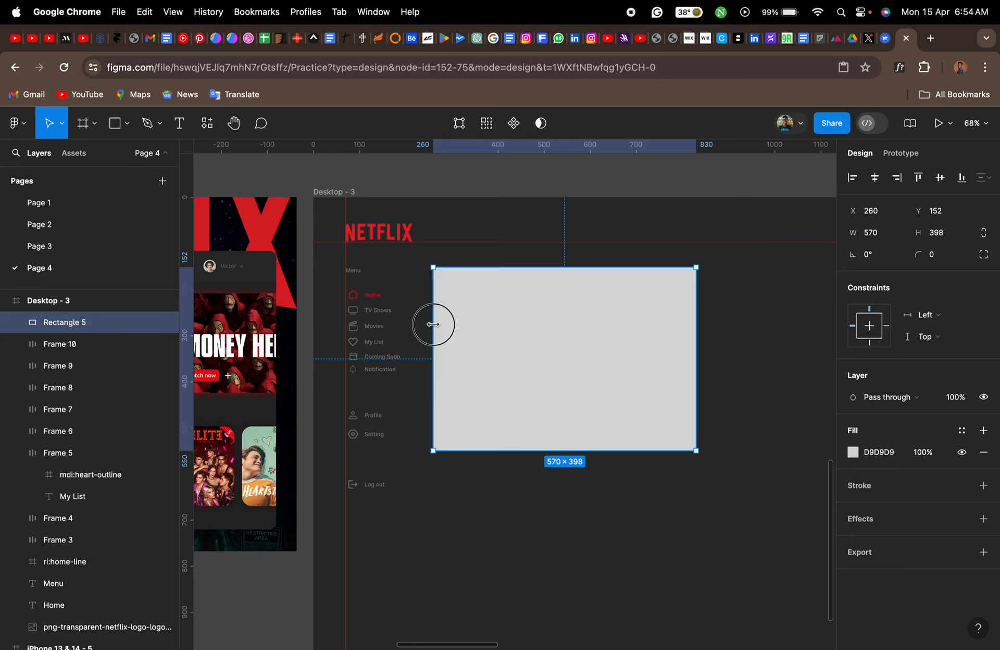
drag(520, 308, 522, 318)
scroll(522, 317, down, 2)
scroll(523, 318, right, 3)
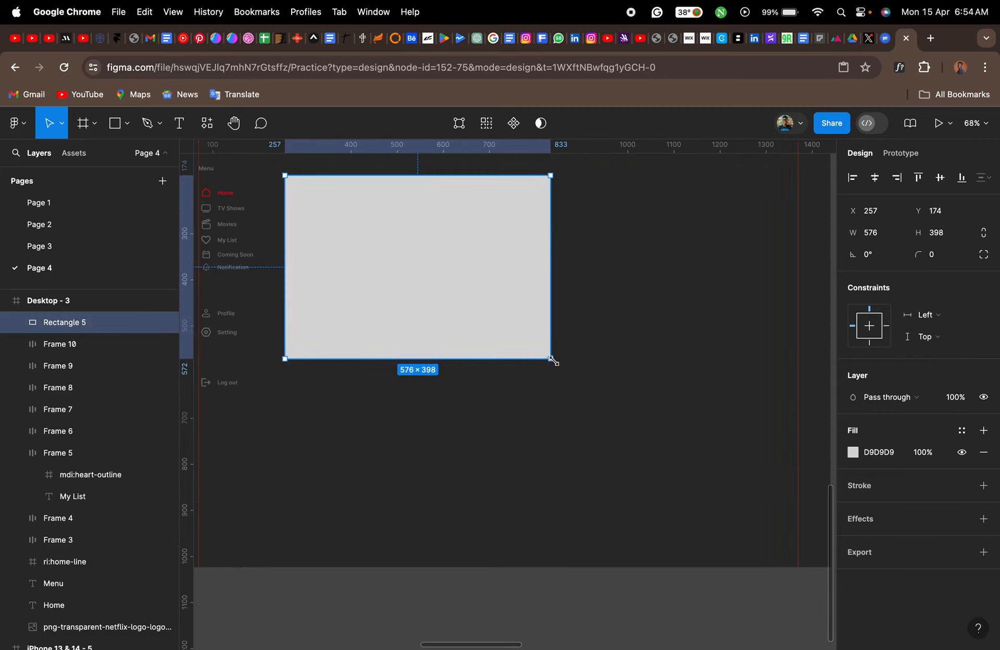
drag(550, 359, 798, 512)
- Set the large rectangle's corner radius to 15
scroll(446, 413, left, 6)
scroll(447, 413, up, 1)
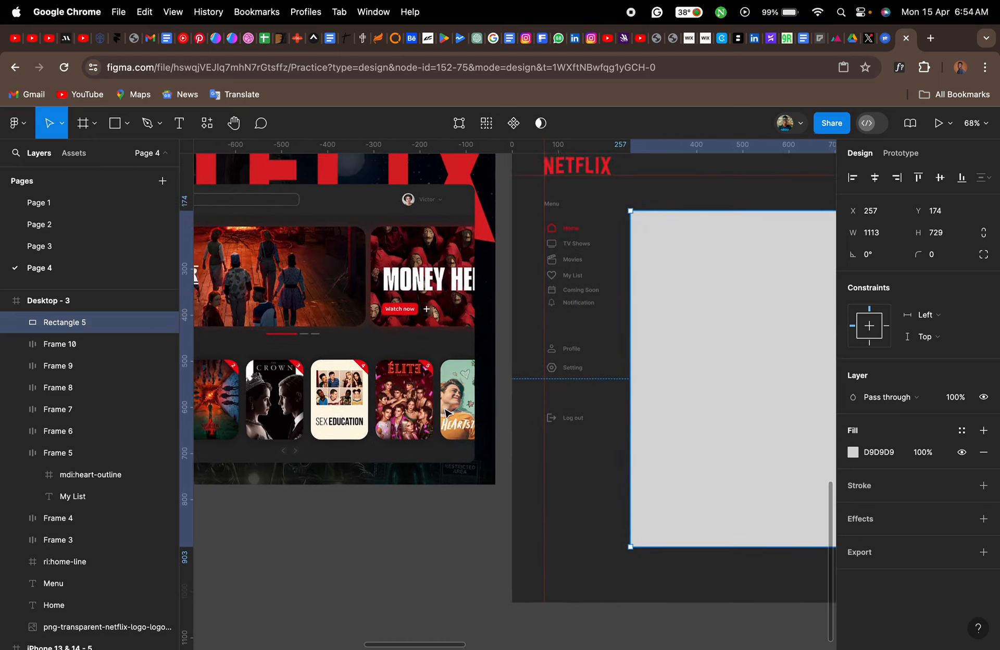
scroll(447, 413, right, 8)
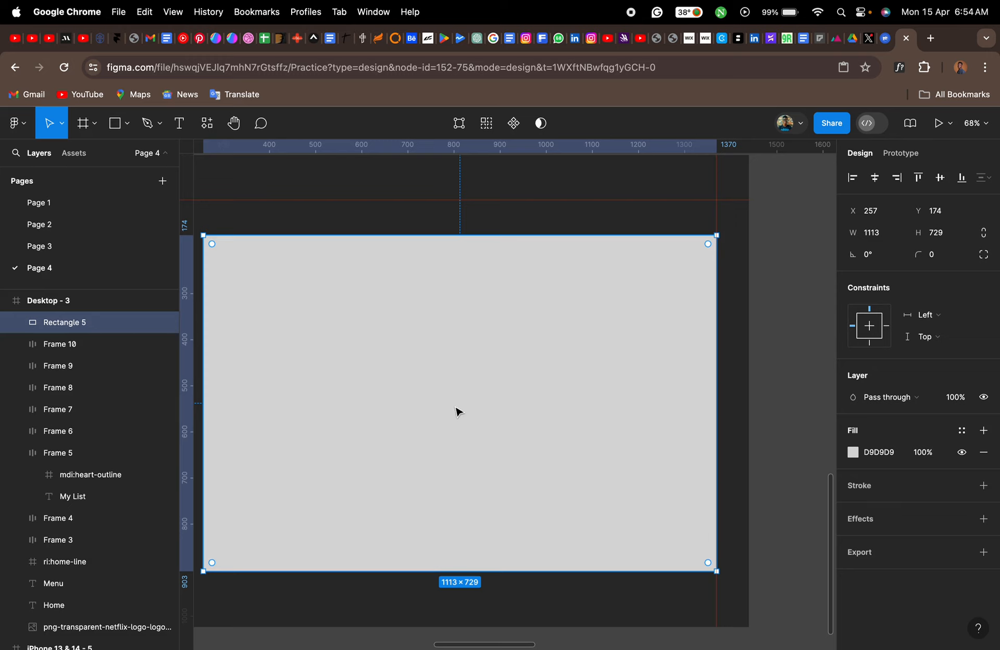
click(938, 255)
text(10)
key(Return)
key(Return)
- Fill the large content rectangle with the dark grey 262626 sampled from the reference's main content panel
click(853, 453)
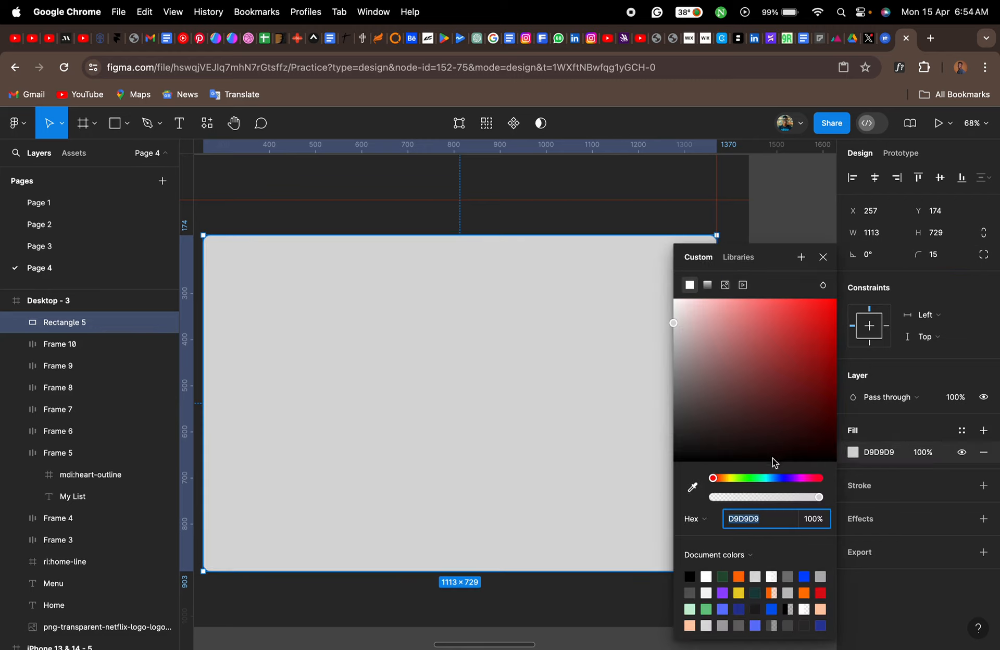
click(692, 487)
scroll(439, 431, left, 10)
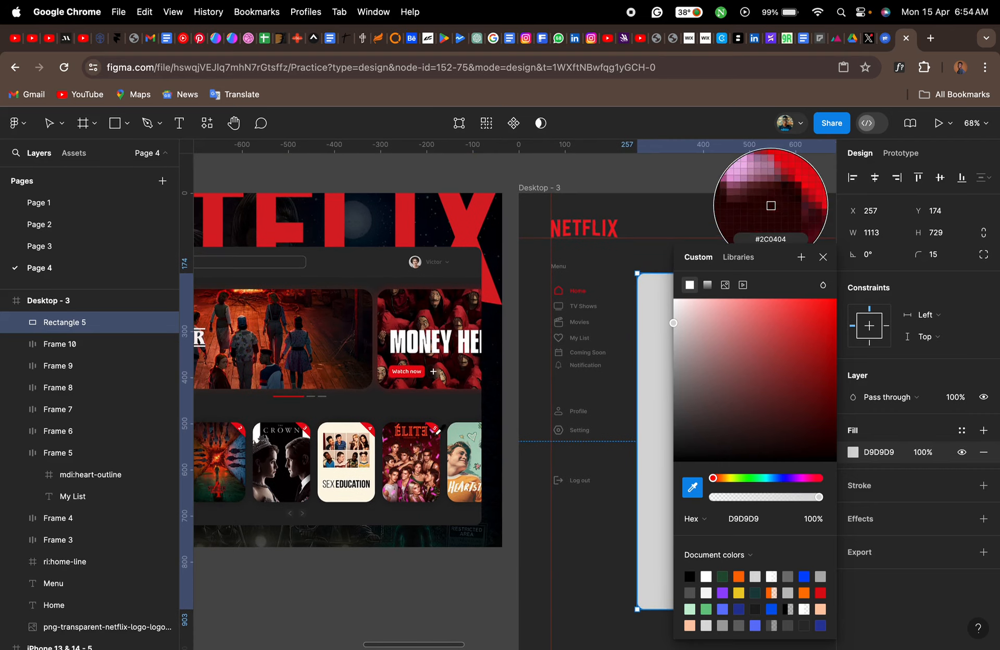
scroll(526, 415, left, 5)
scroll(526, 414, right, 2)
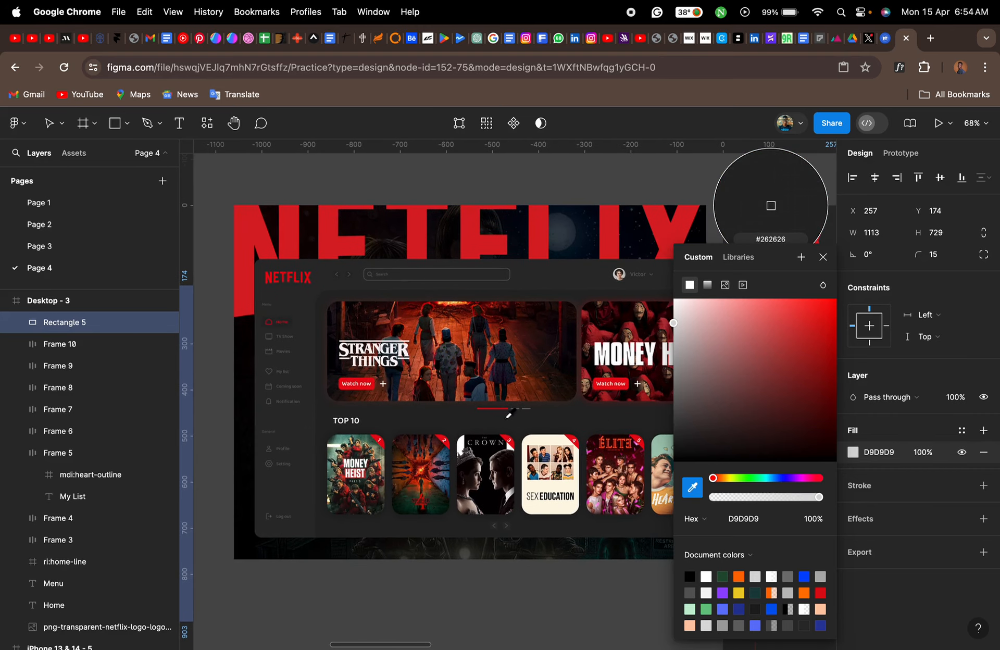
click(437, 417)
click(823, 257)
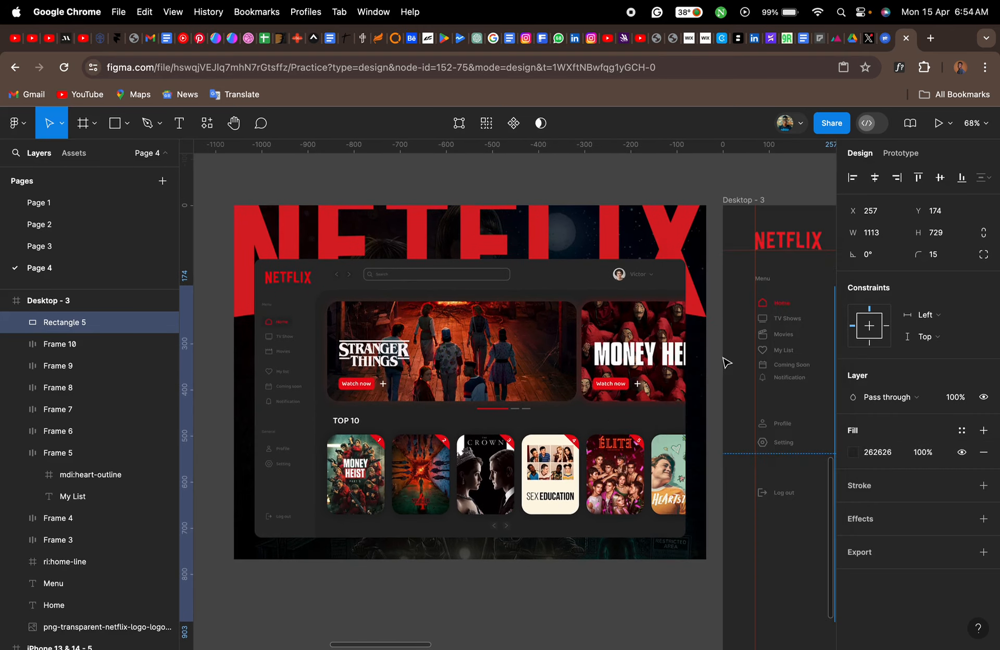
- Set the dark content rectangle's corner radius to 20 and deselect it
scroll(726, 363, right, 15)
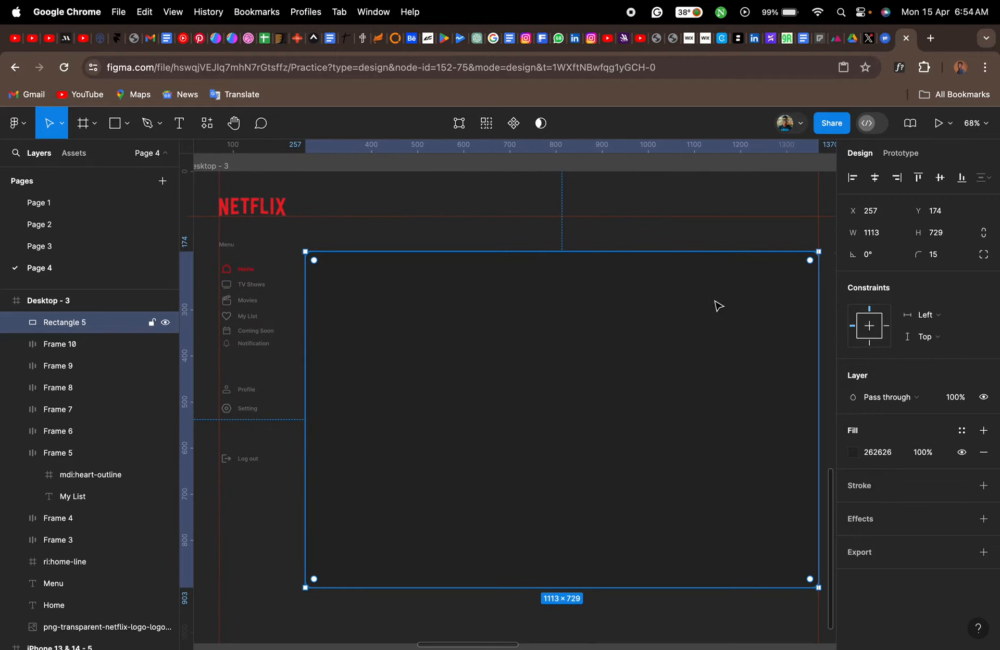
click(701, 243)
click(703, 307)
click(936, 261)
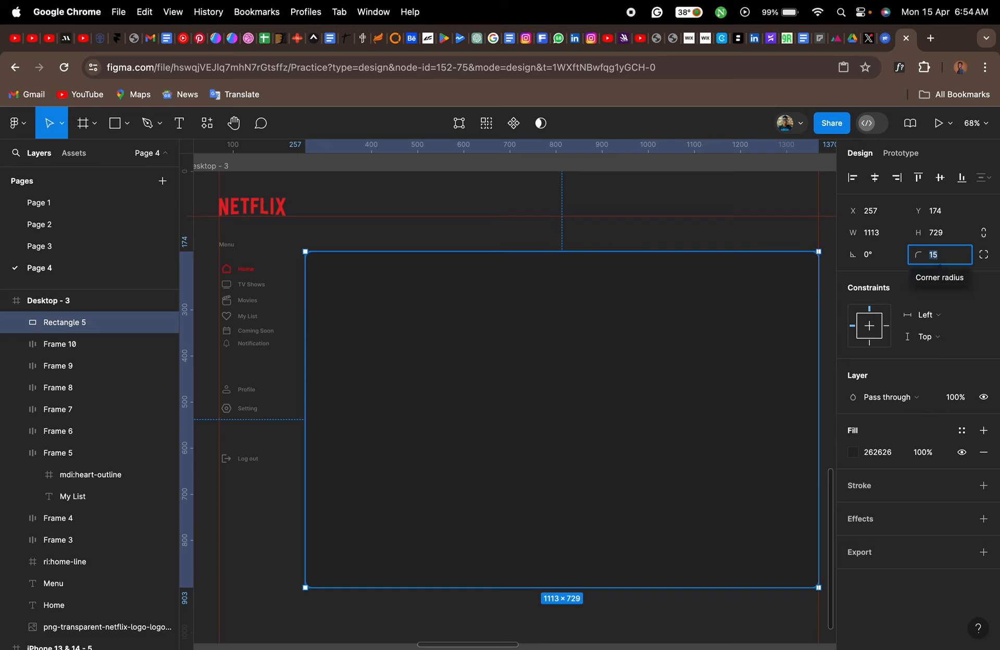
text(20)
key(Return)
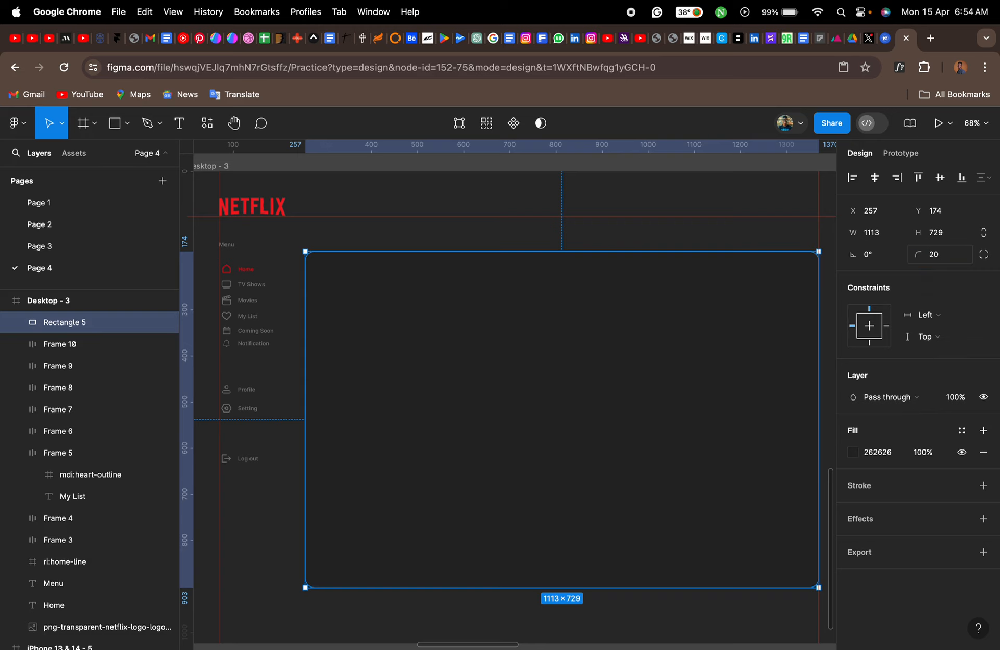
click(661, 249)
- Draw a banner rectangle about 507 × 202 near the dark content panel's upper-left corner, following the reference's Stranger Things banner
scroll(542, 261, left, 10)
scroll(513, 270, left, 9)
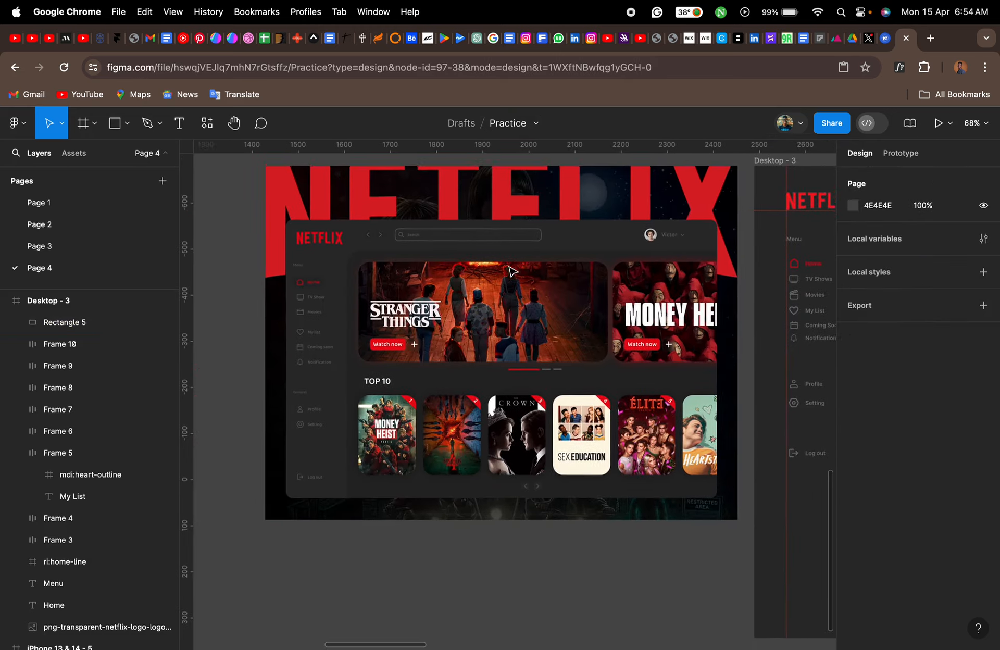
scroll(484, 341, right, 20)
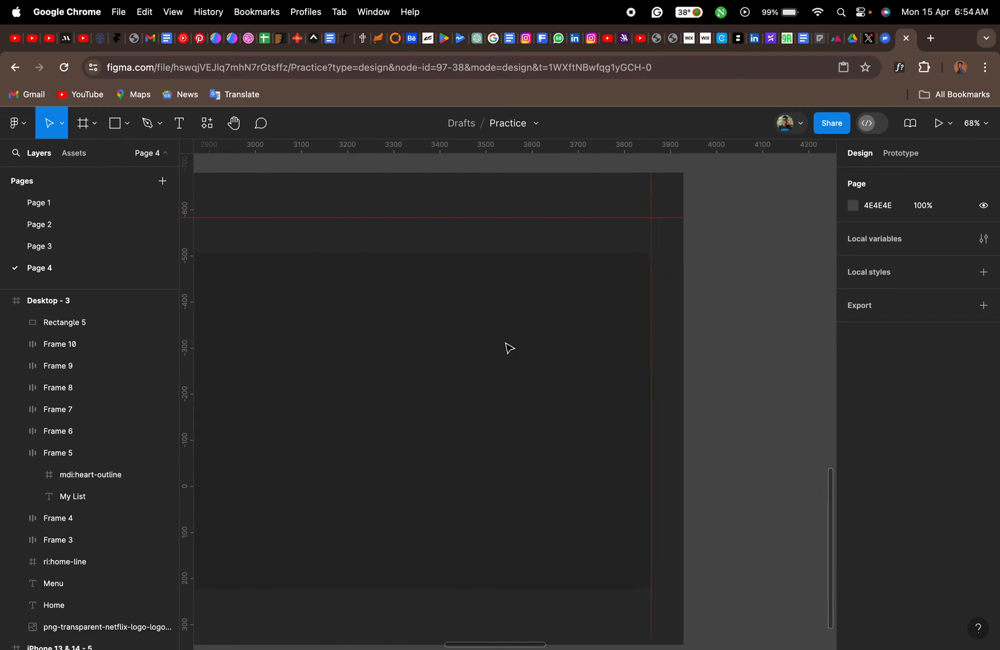
key(r)
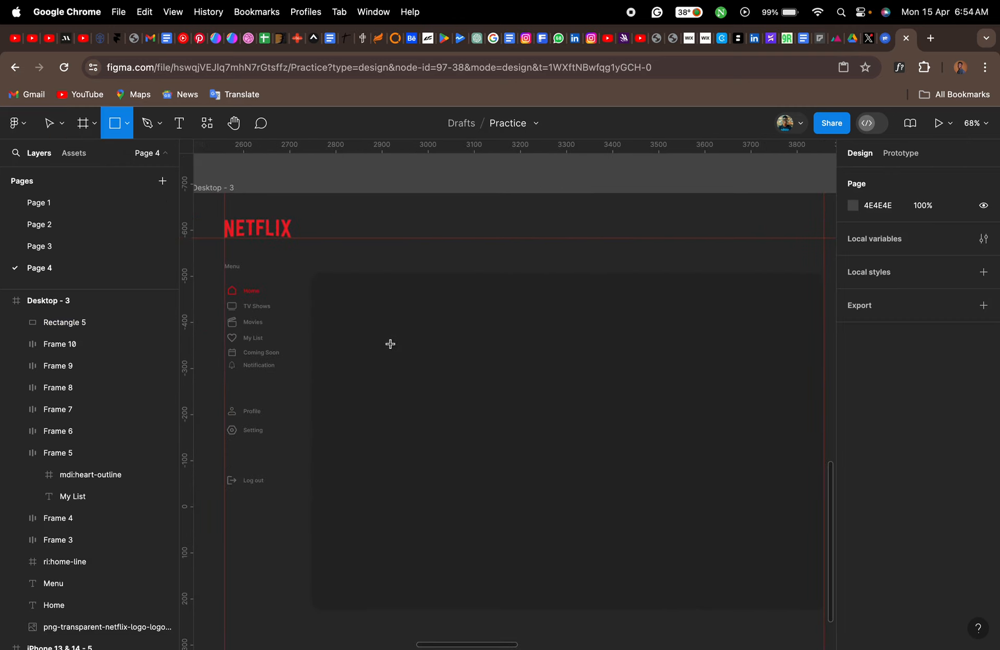
scroll(389, 343, up, 3)
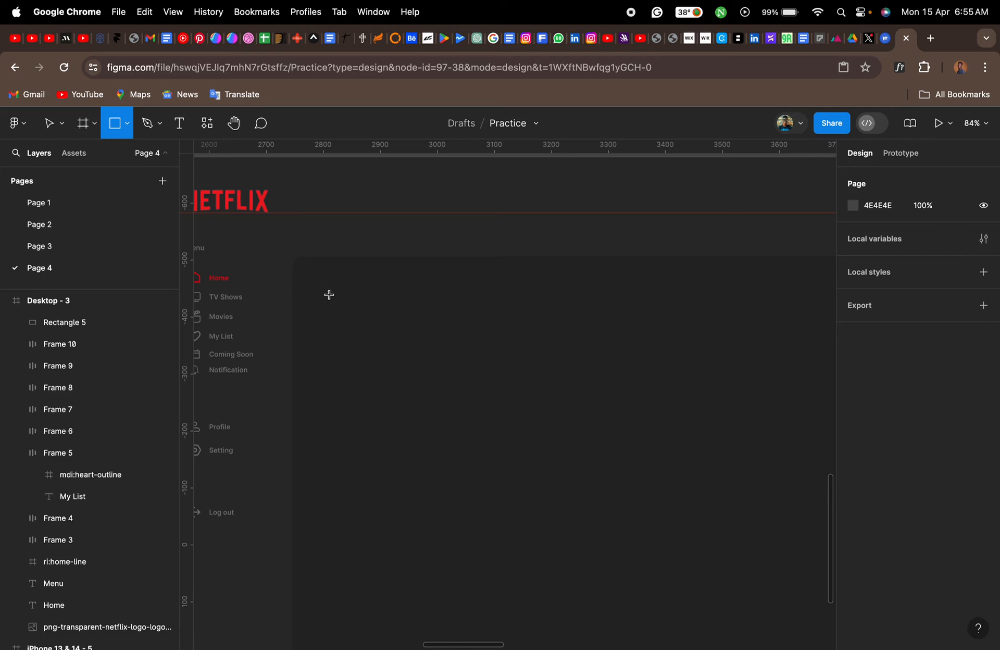
drag(327, 292, 617, 405)
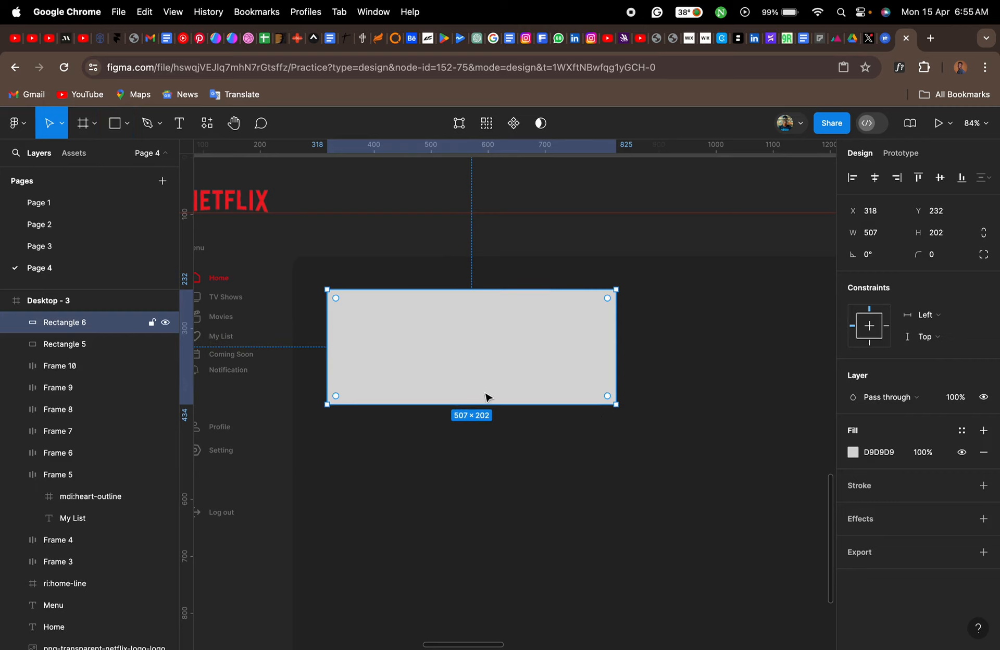
- Add the text "Stranger Things" in the lower-left part of the banner rectangle
scroll(465, 378, right, 3)
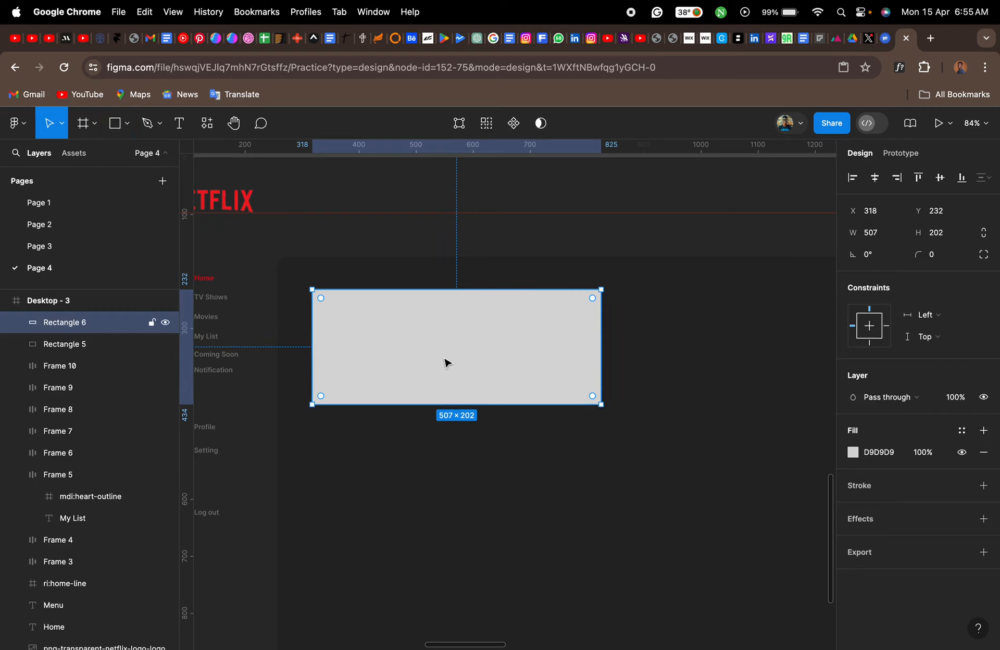
key(t)
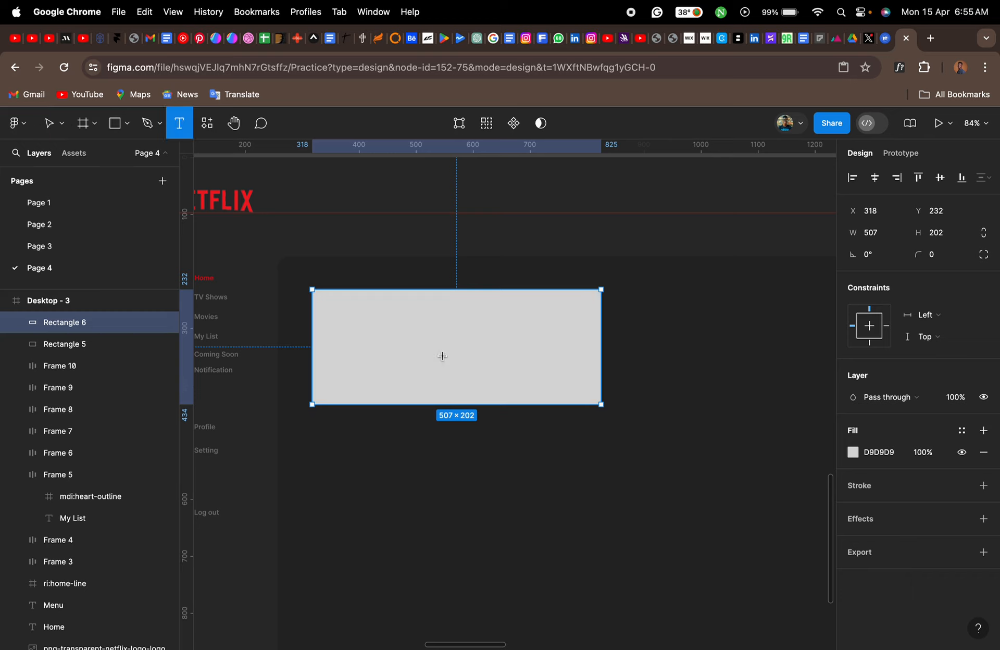
click(348, 358)
text(Stra)
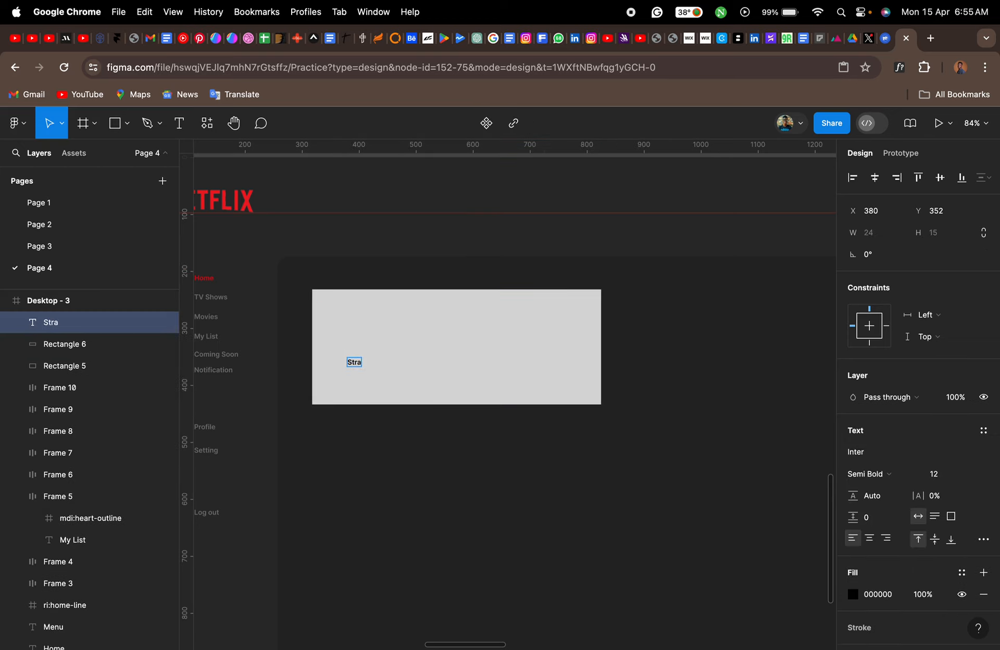
text(nger Things)
- Enlarge the Stranger Things title, trying font size 20 and settling on 25
scroll(347, 358, up, 5)
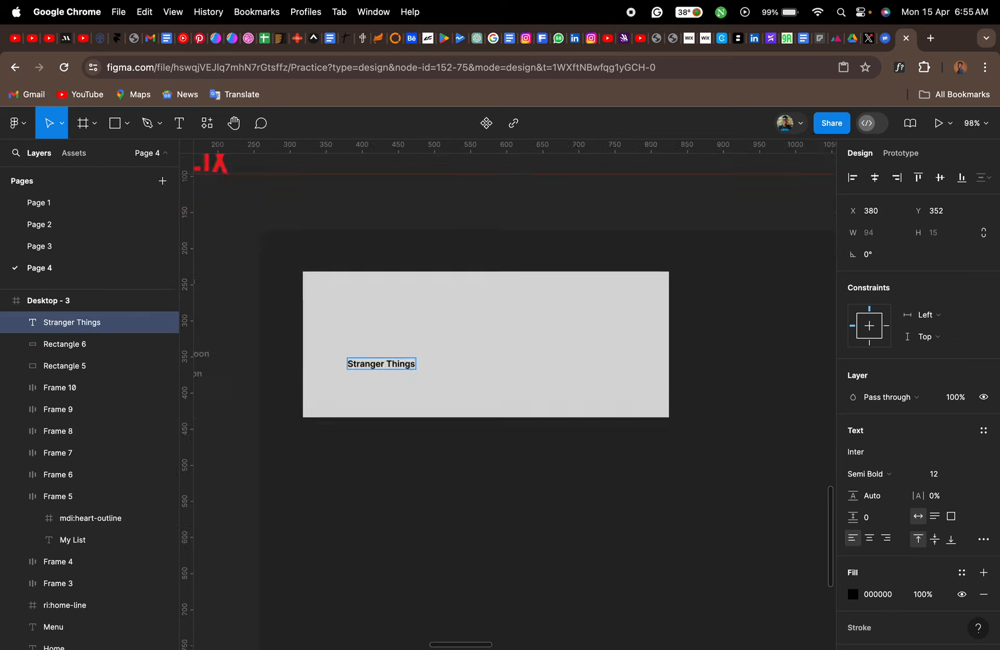
click(939, 478)
text(2)
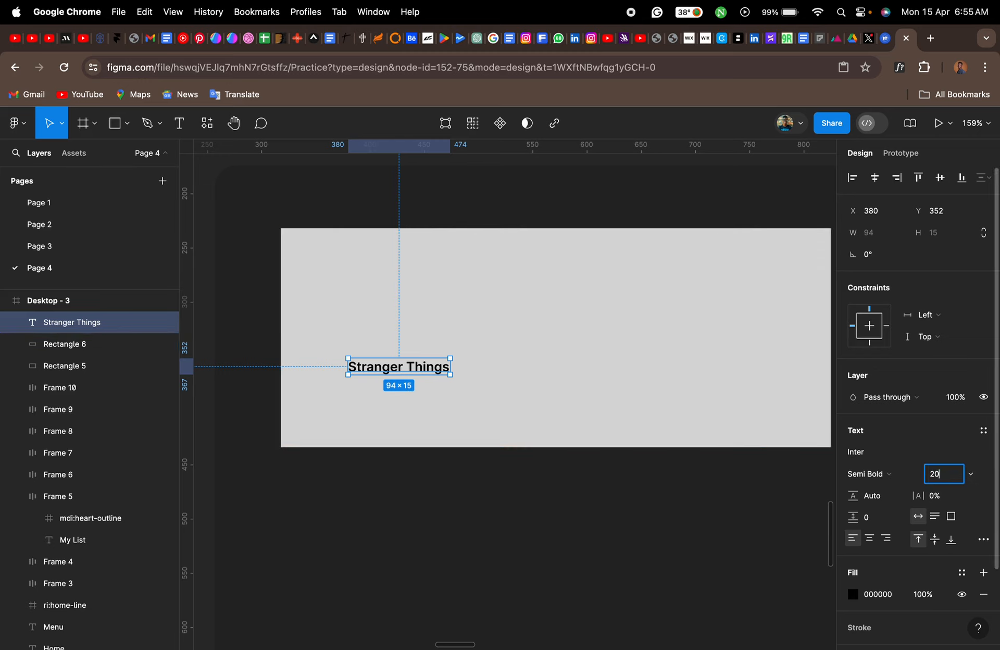
key(Return)
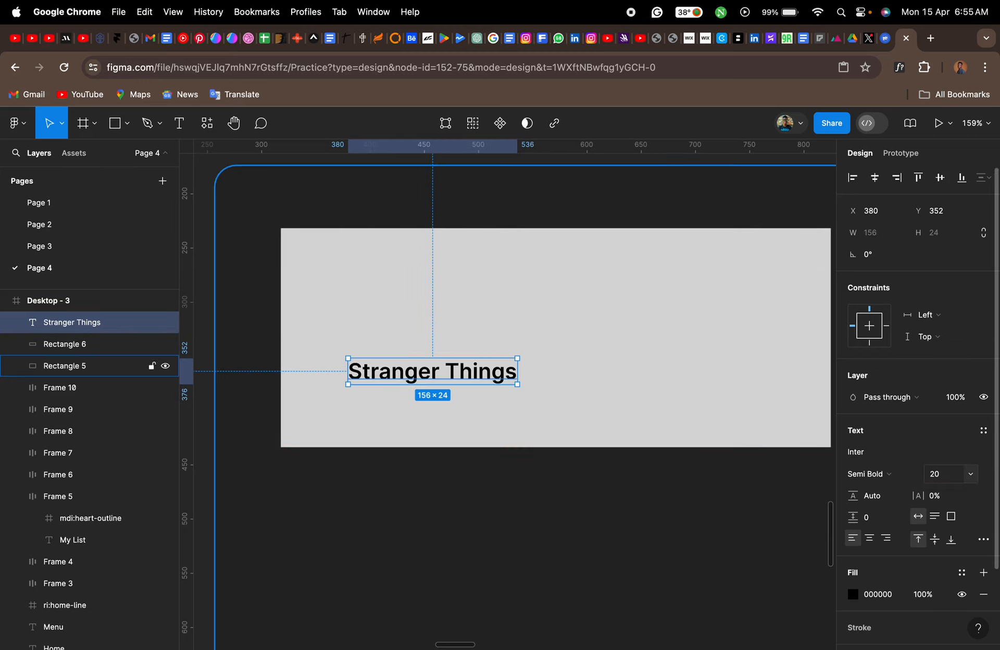
click(945, 476)
text(25)
key(Return)
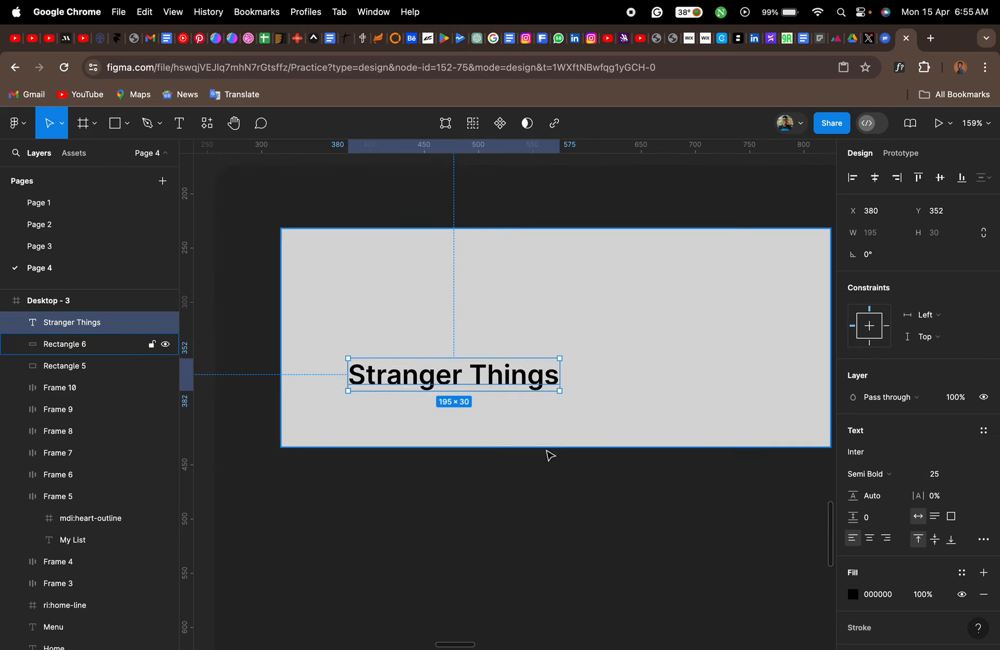
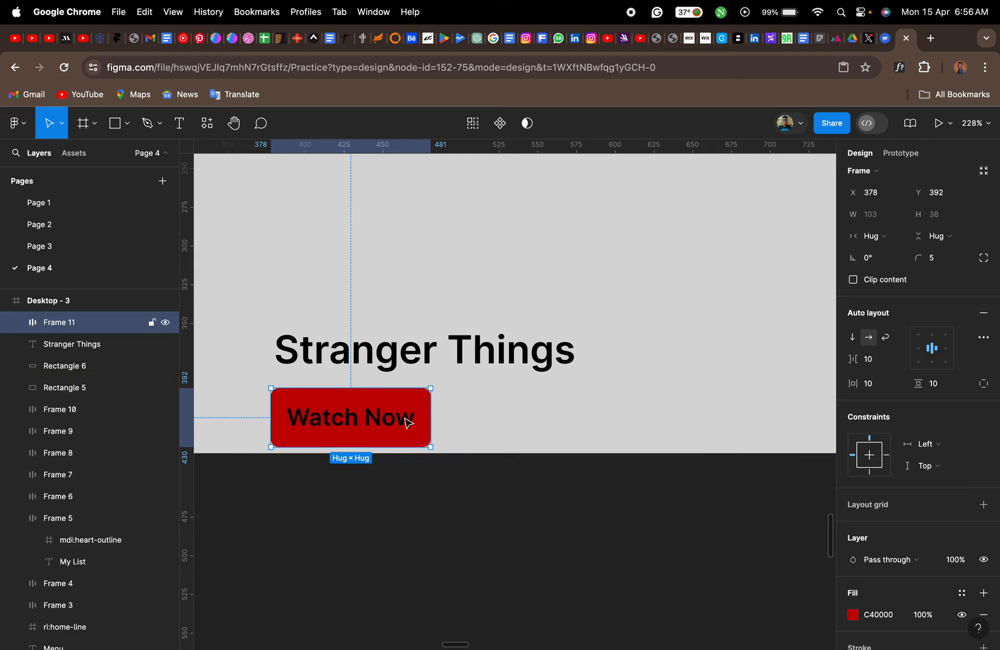
- Change the fill colour of the Watch Now button's label to white (FFFFFF)
double_click(412, 418)
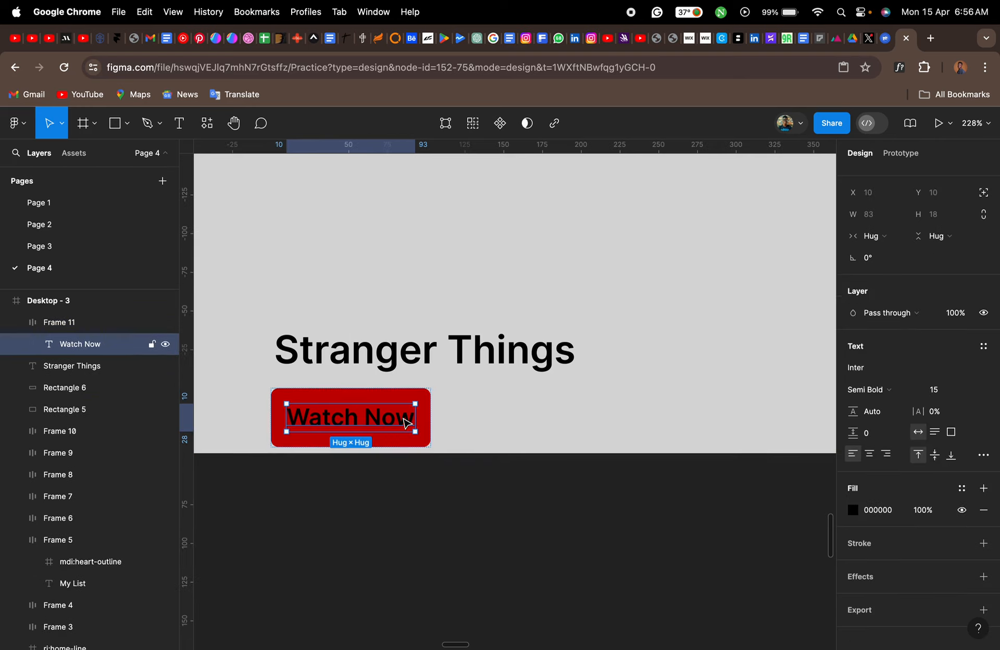
click(854, 511)
click(670, 373)
drag(670, 373, 632, 292)
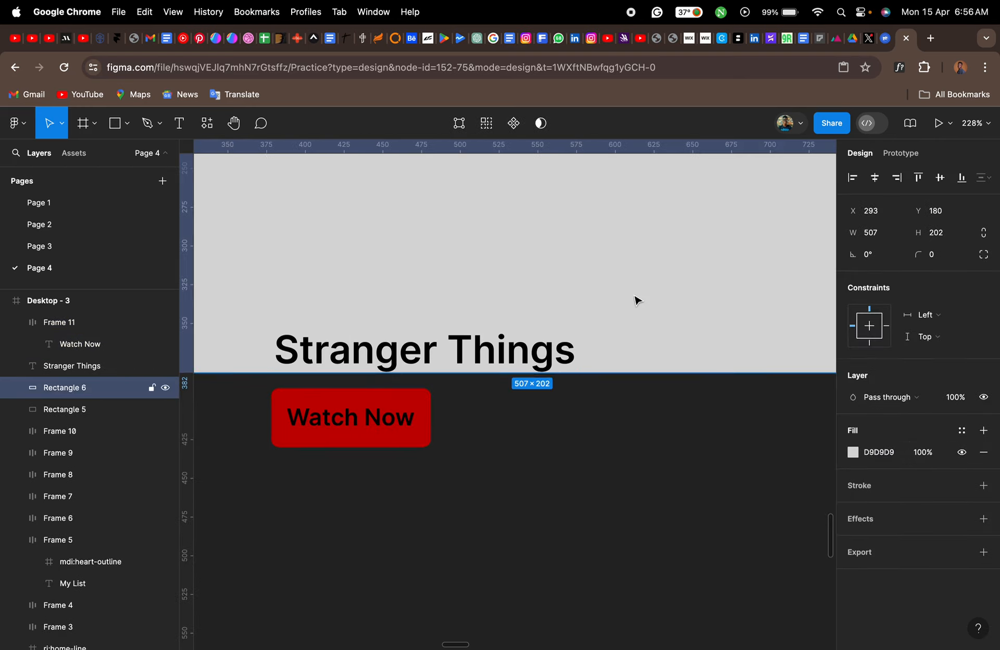
key(super+z)
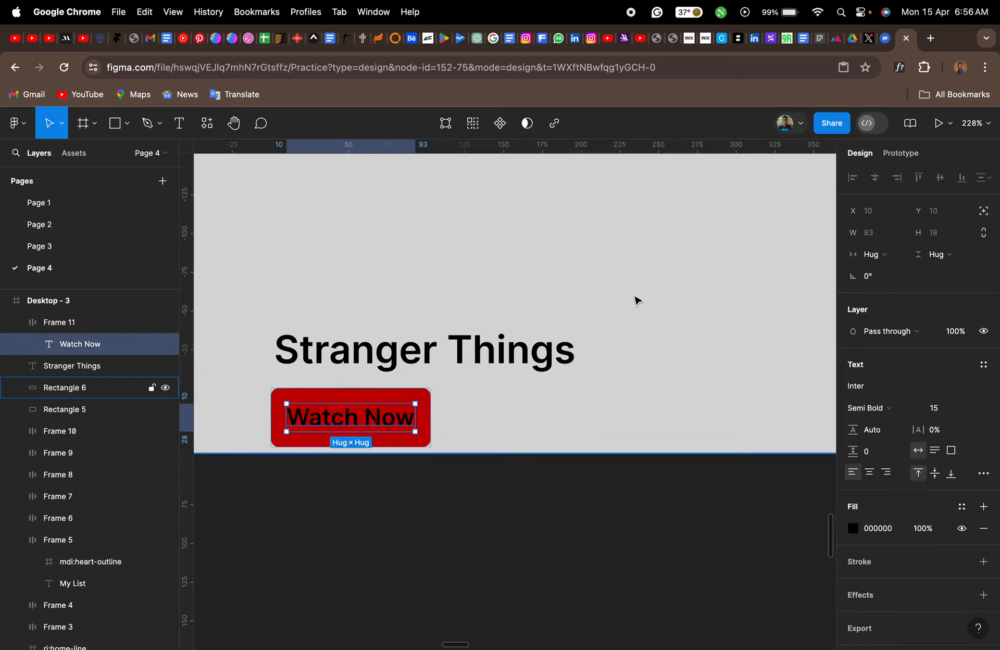
click(858, 531)
drag(744, 417, 645, 288)
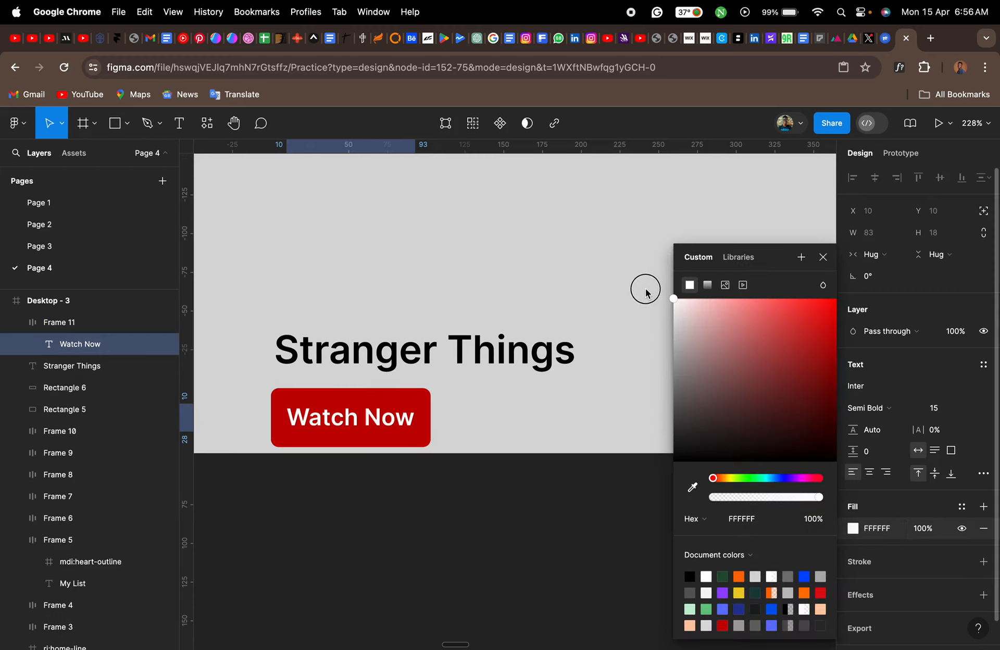
click(824, 257)
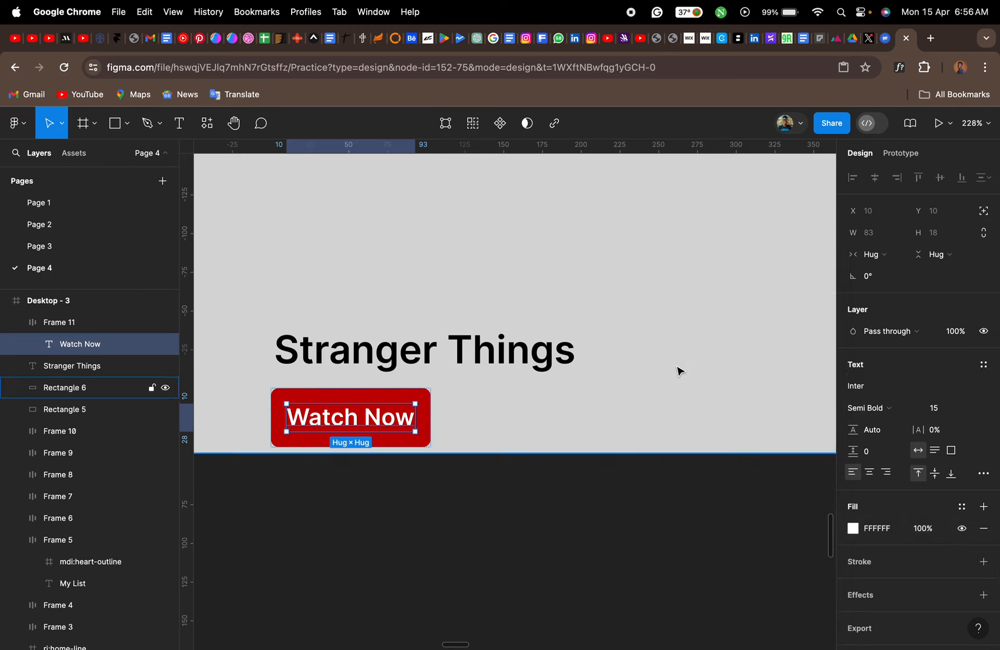
- Align the left edges of the Stranger Things title and the Watch Now button
click(678, 370)
click(491, 356)
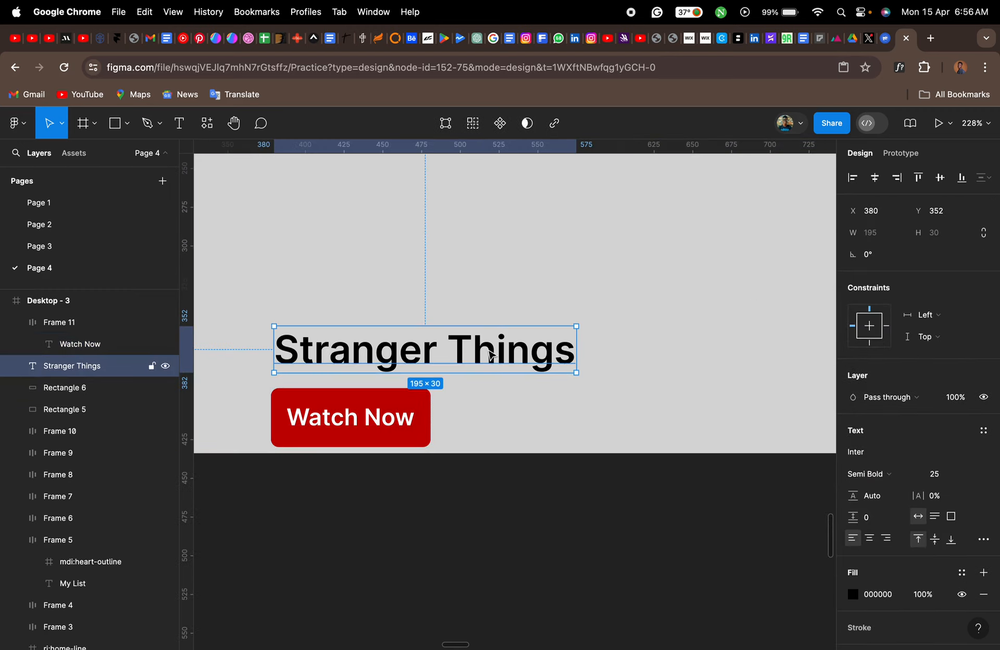
shift+click(407, 407)
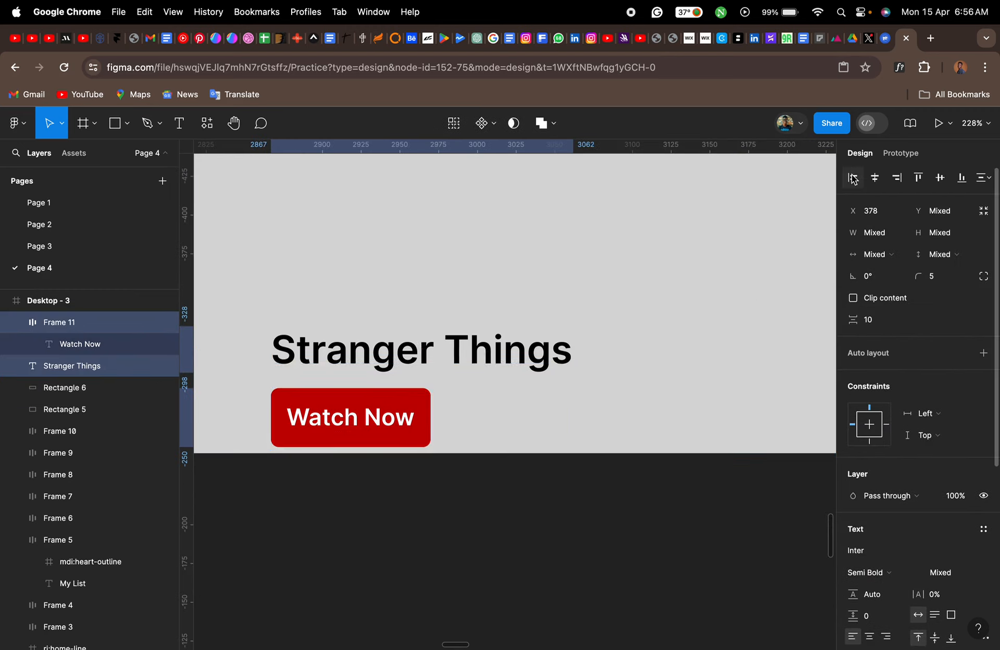
click(653, 378)
- Move the Stranger Things title and Watch Now button up together, clear of the banner's bottom edge
click(396, 441)
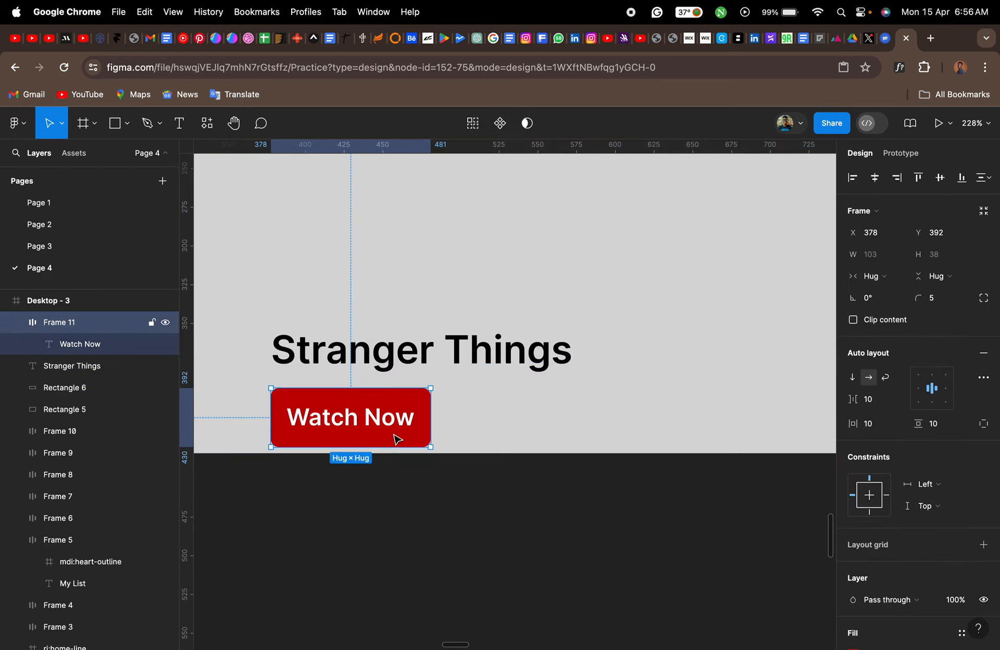
shift+click(387, 365)
drag(385, 363, 382, 284)
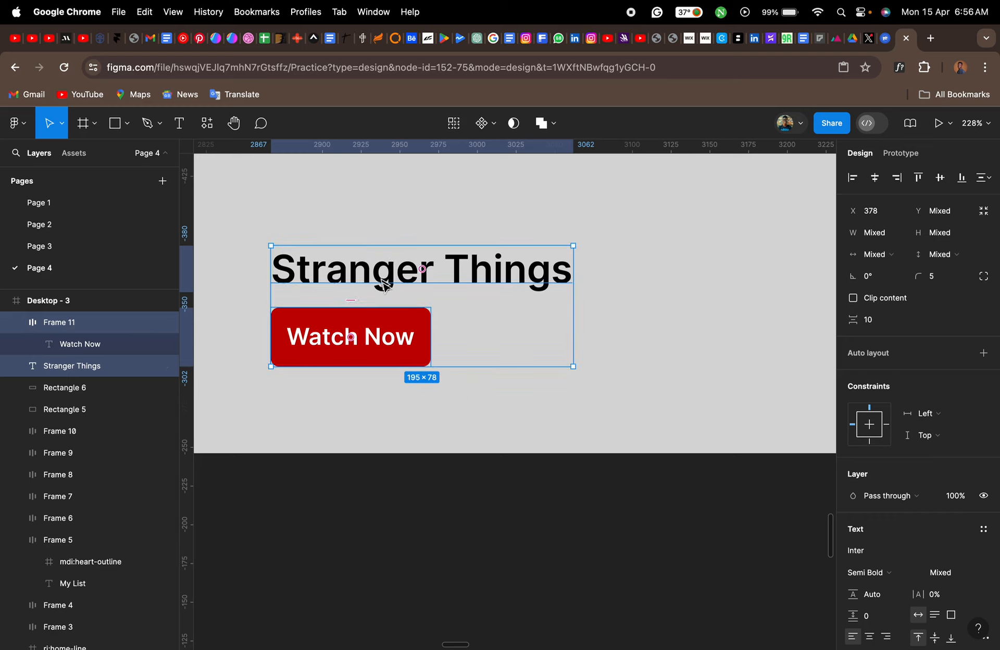
scroll(495, 400, down, 5)
scroll(492, 396, up, 5)
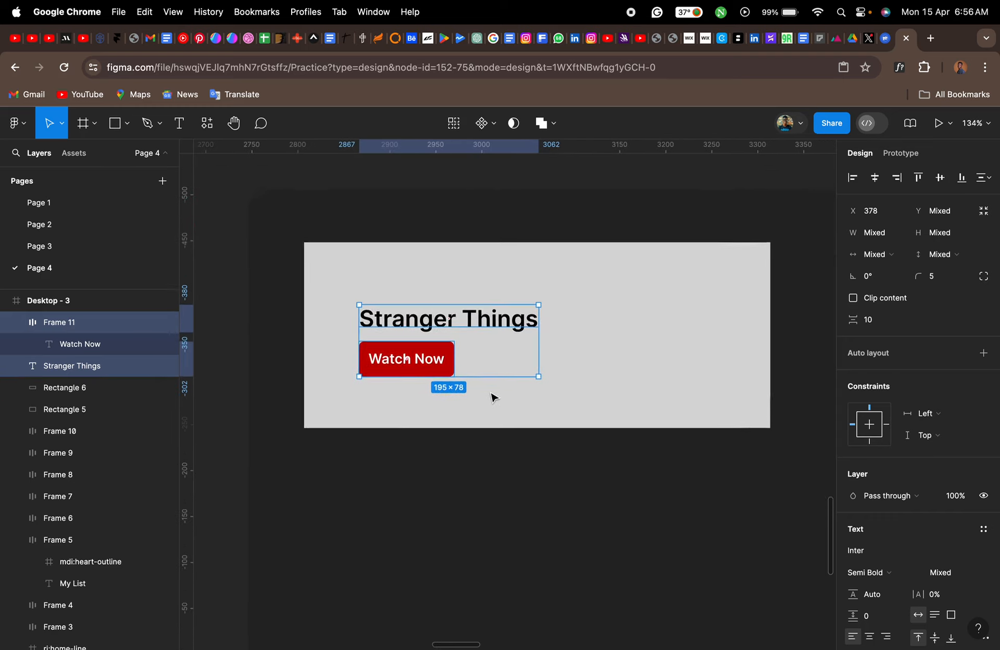
- Extend the banner rectangle downward to a height of about 245 and shift the title and button together into its lower-left area
click(471, 428)
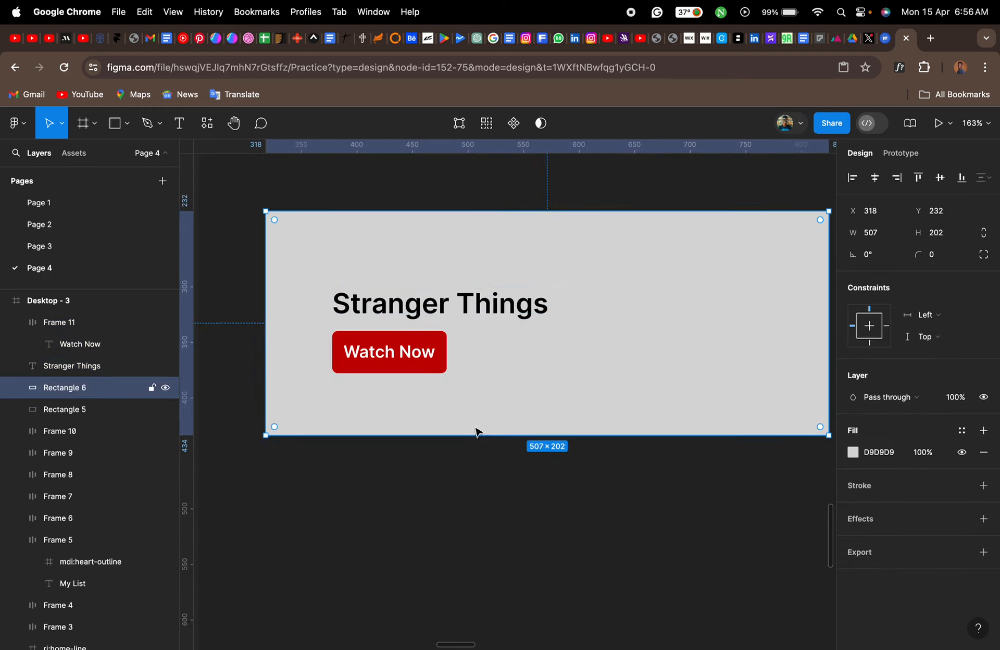
drag(493, 475, 493, 480)
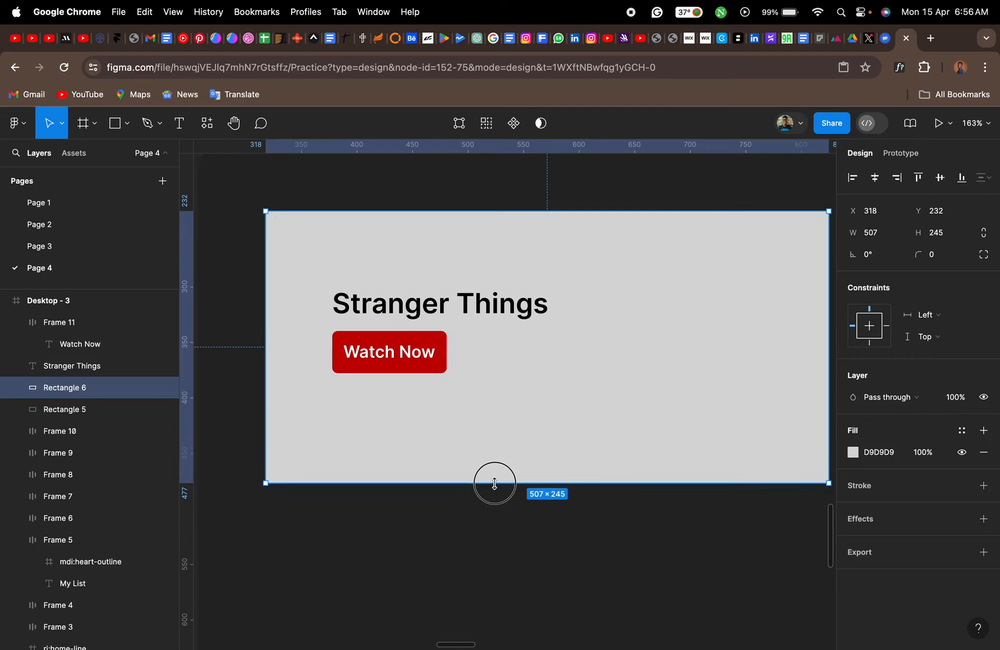
click(417, 361)
shift+click(409, 319)
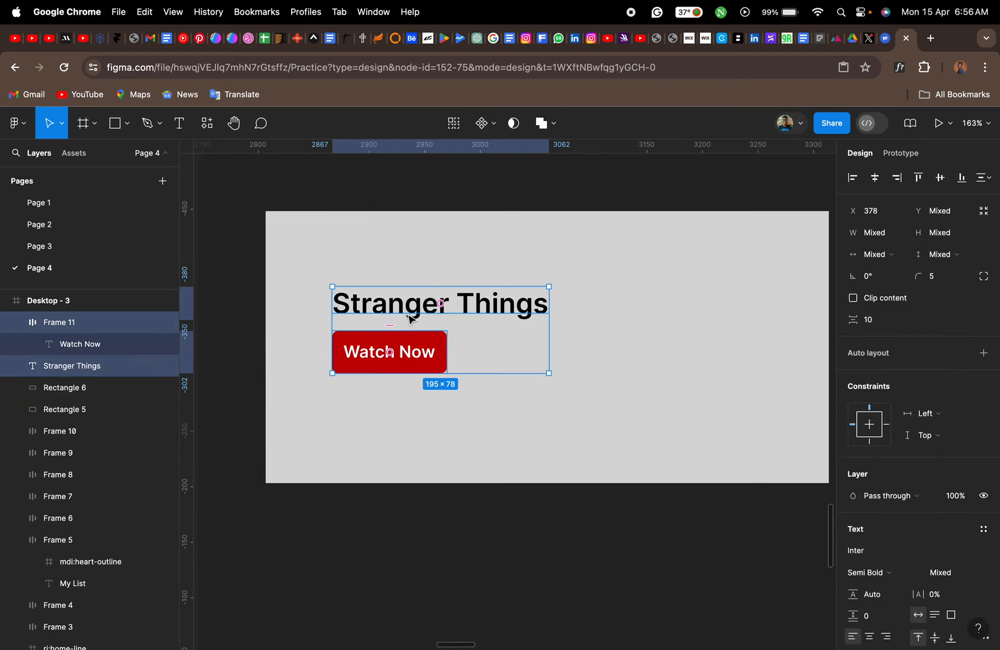
drag(405, 318, 392, 390)
click(426, 517)
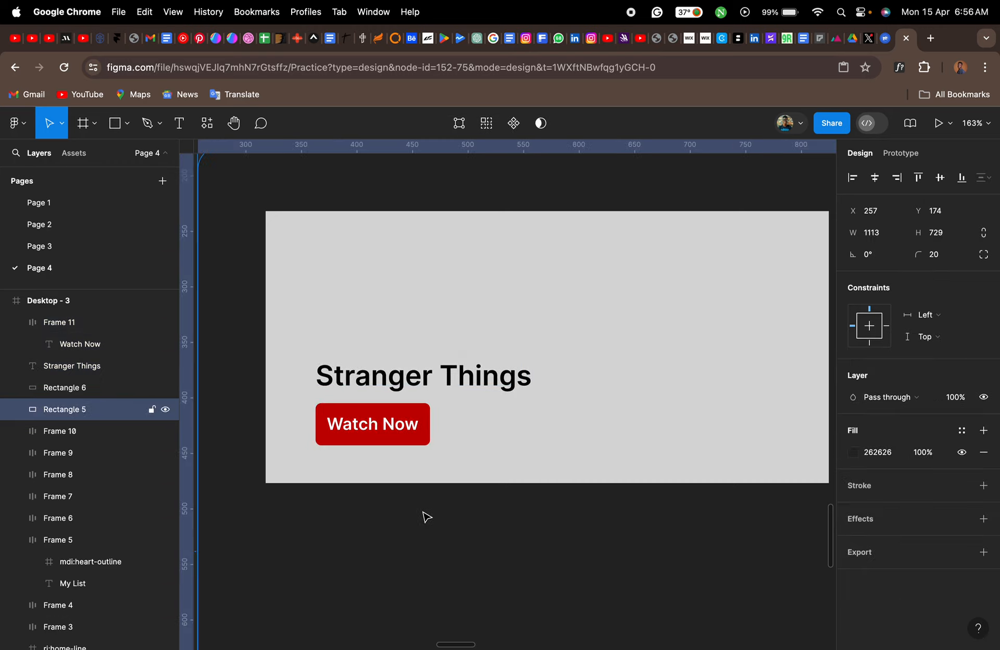
- Round the banner rectangle's corners like the reference banner, trying a radius of 10 and settling on 15
scroll(426, 517, left, 10)
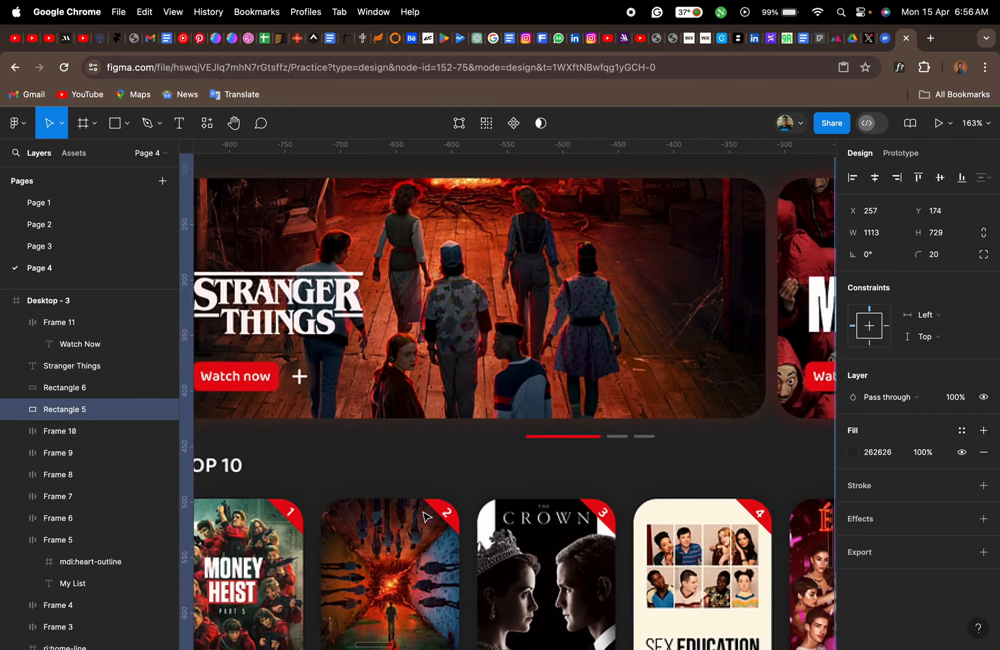
scroll(423, 516, right, 1)
key(shift+2)
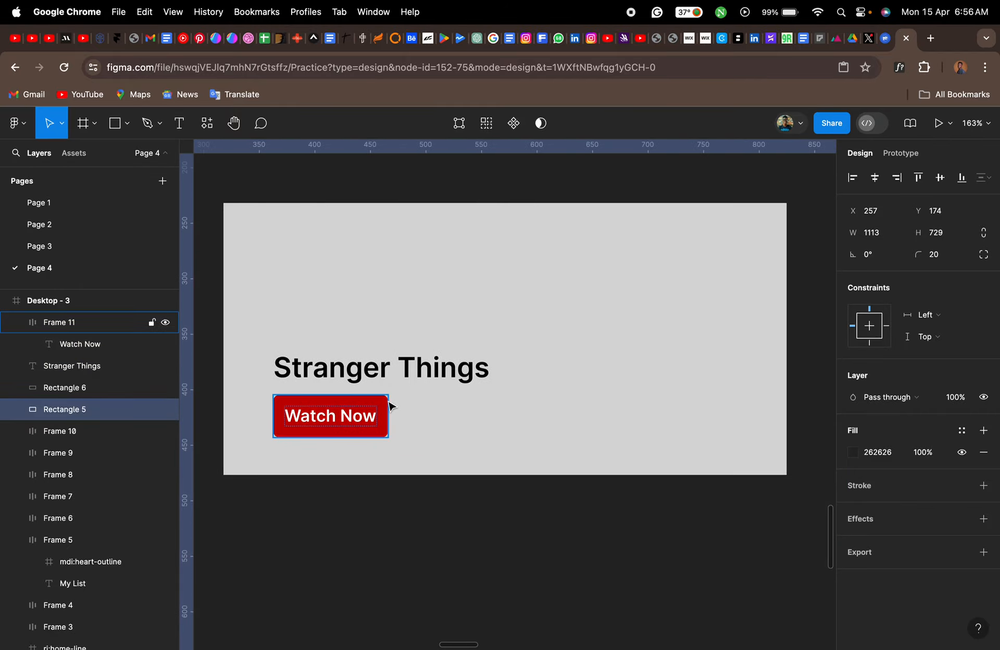
scroll(391, 406, up, 3)
scroll(391, 406, up, 2)
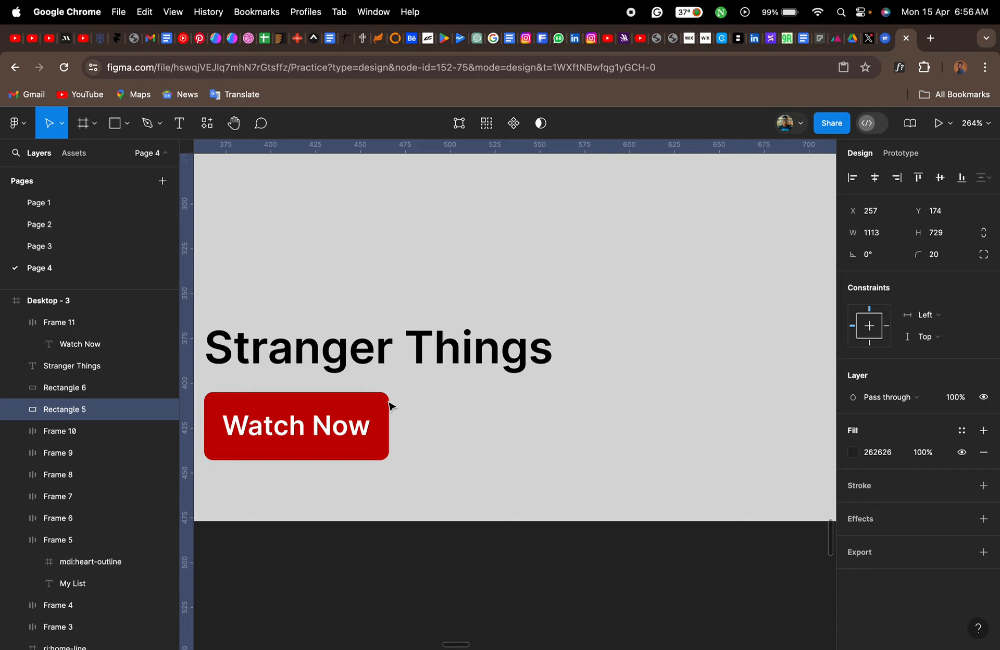
scroll(391, 406, down, 5)
click(570, 388)
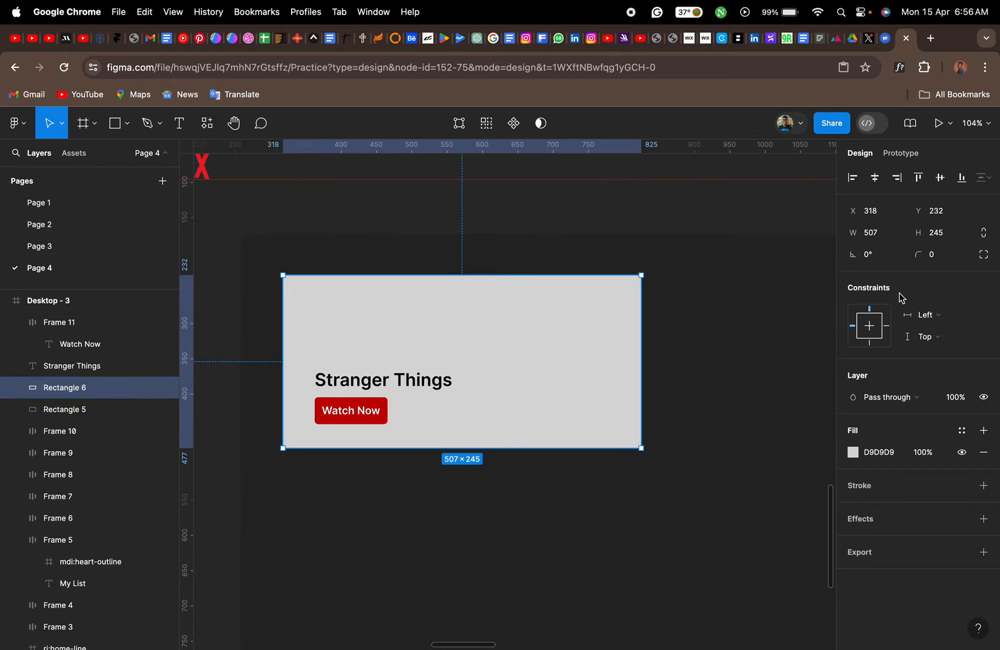
click(949, 260)
text(10)
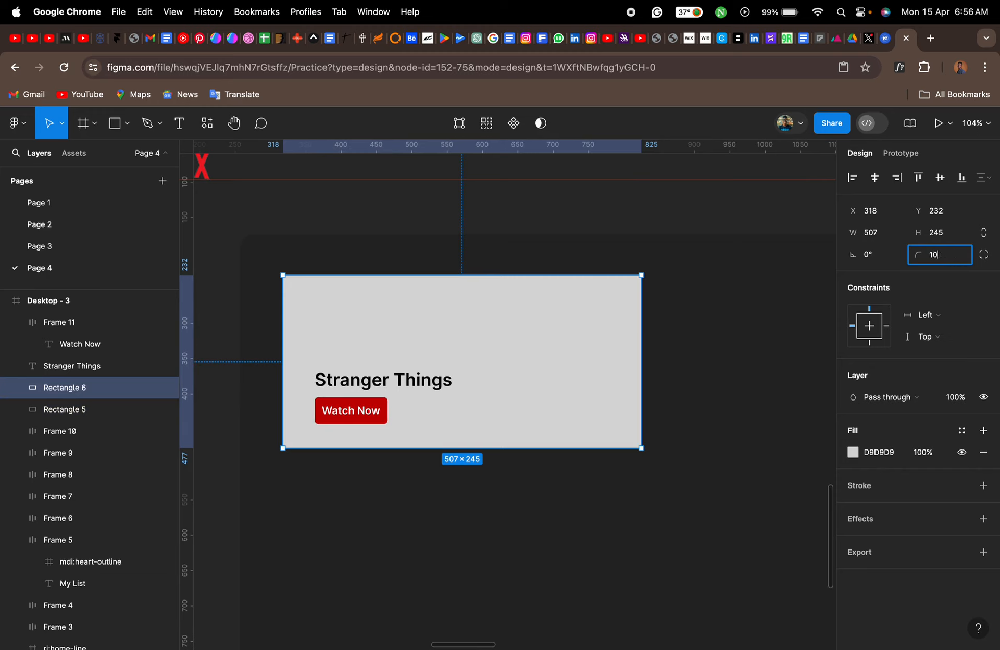
key(Return)
click(949, 261)
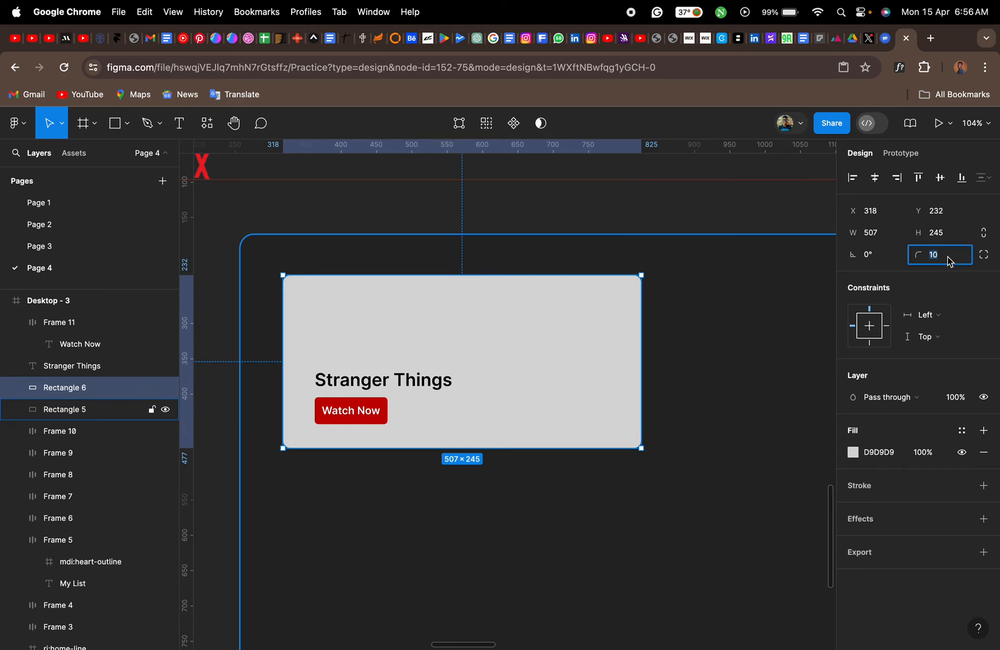
text(15)
key(Return)
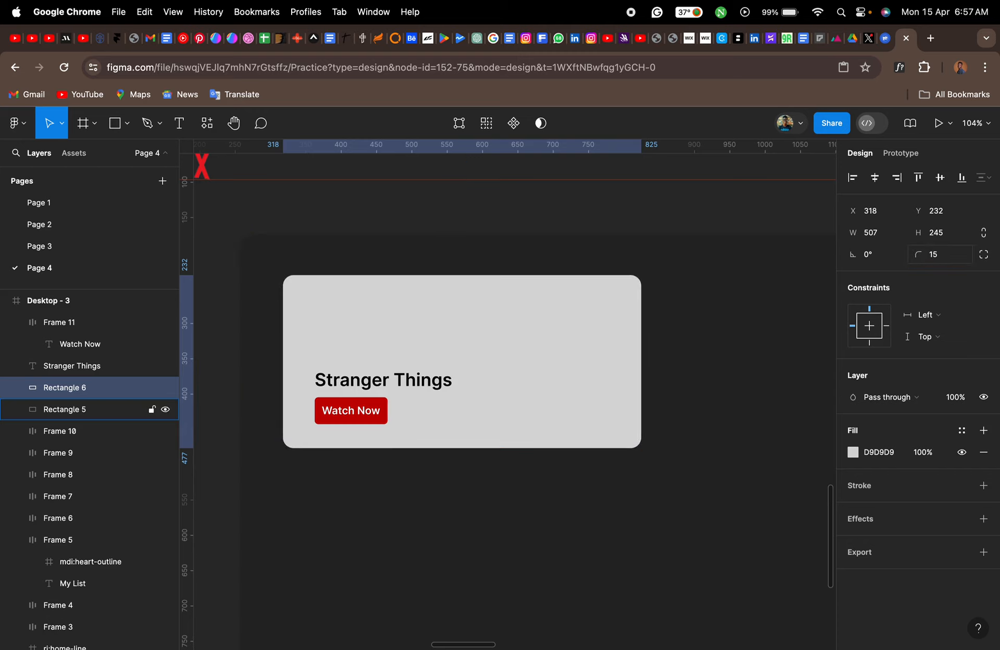
click(565, 544)
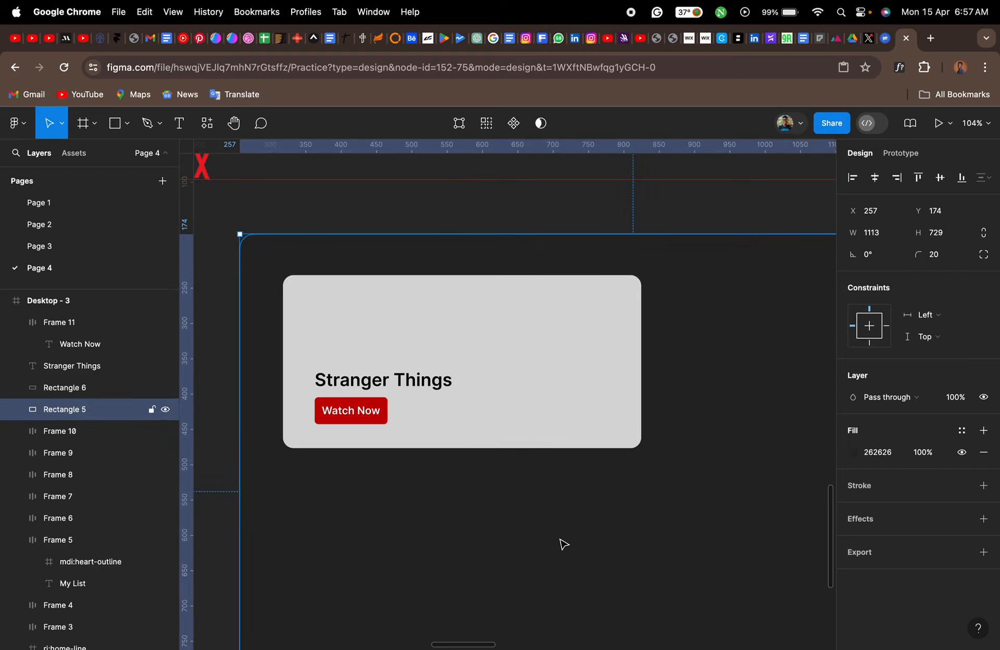
click(495, 390)
- Search Google for "stranger things cover" in a new browser tab and show the image results
click(931, 39)
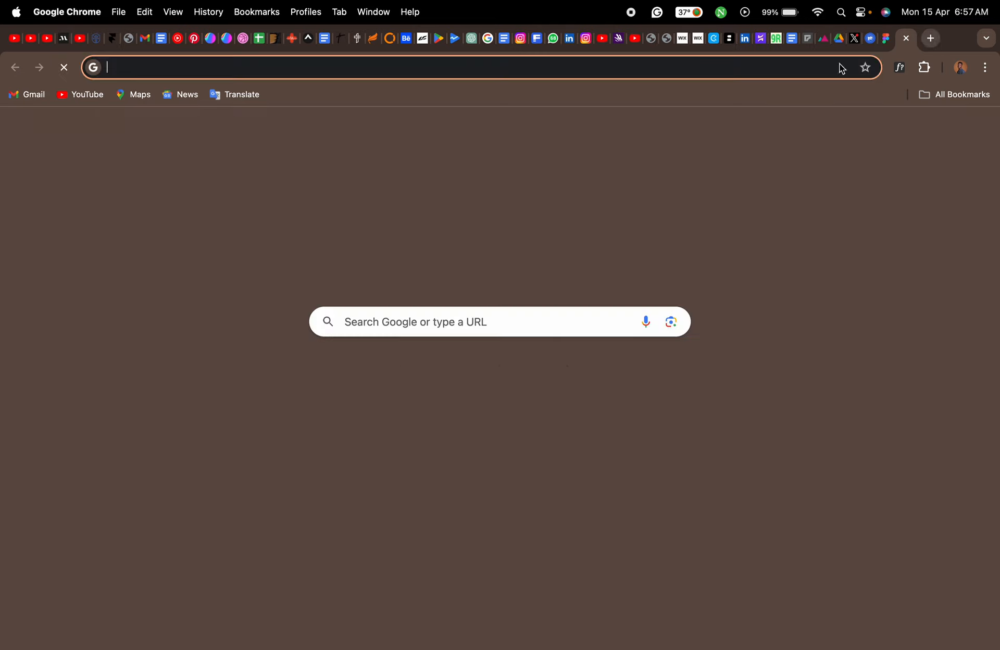
click(771, 68)
text(stra)
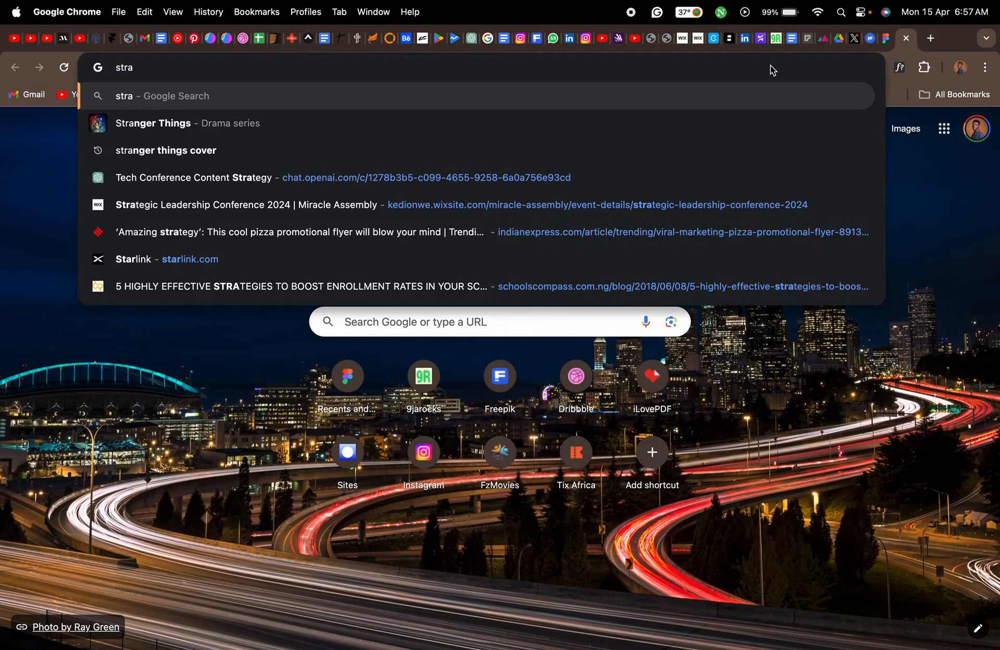
key(Down)
key(Down)
key(Return)
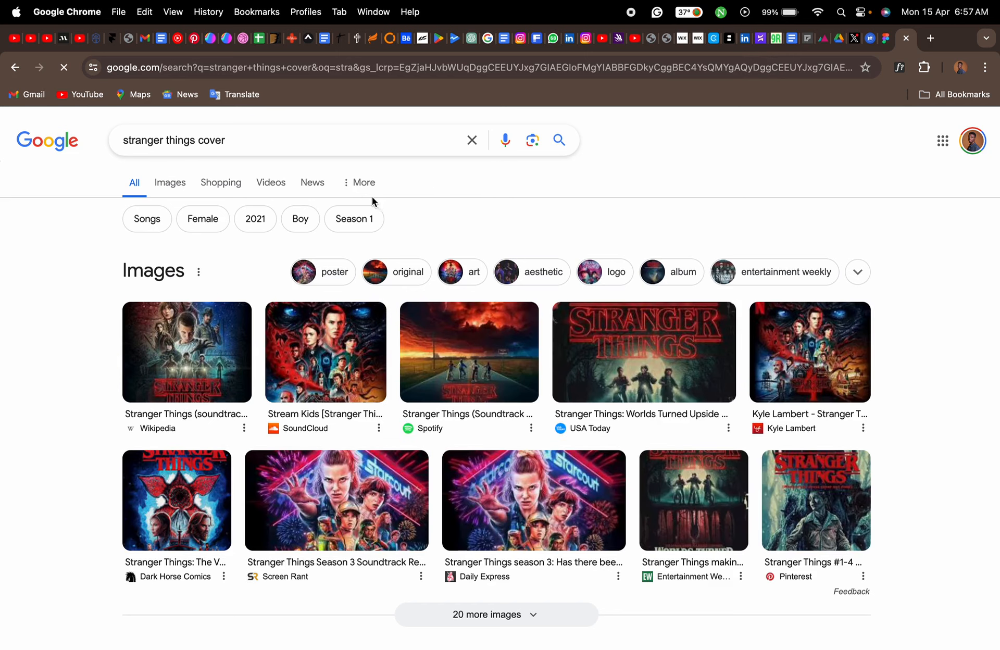
click(168, 183)
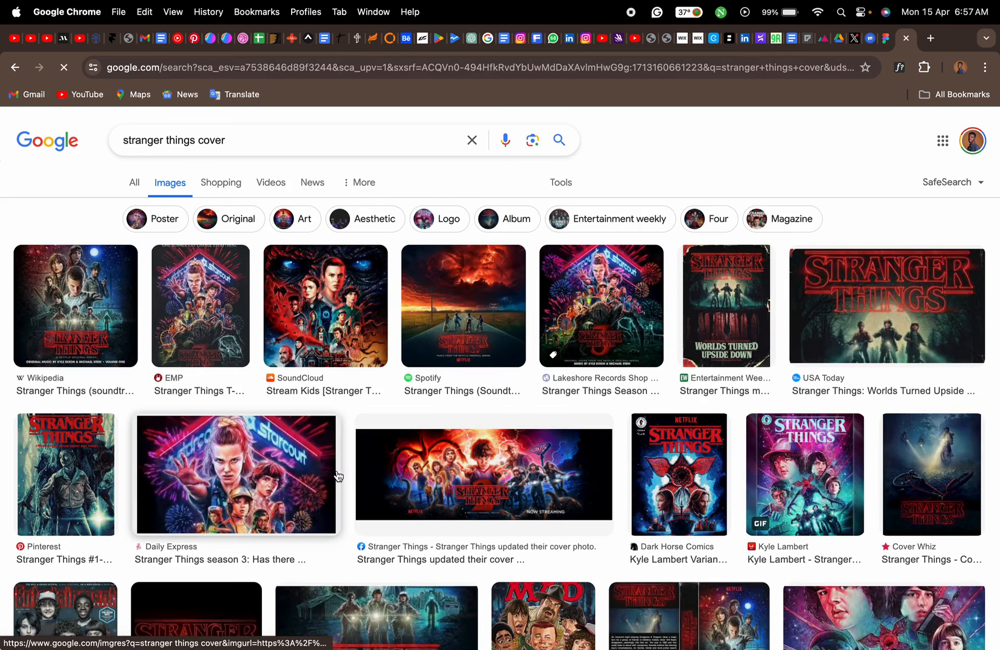
- Open The Hollywood Reporter's Dark Comic Cover image from the results and copy it
scroll(319, 469, down, 3)
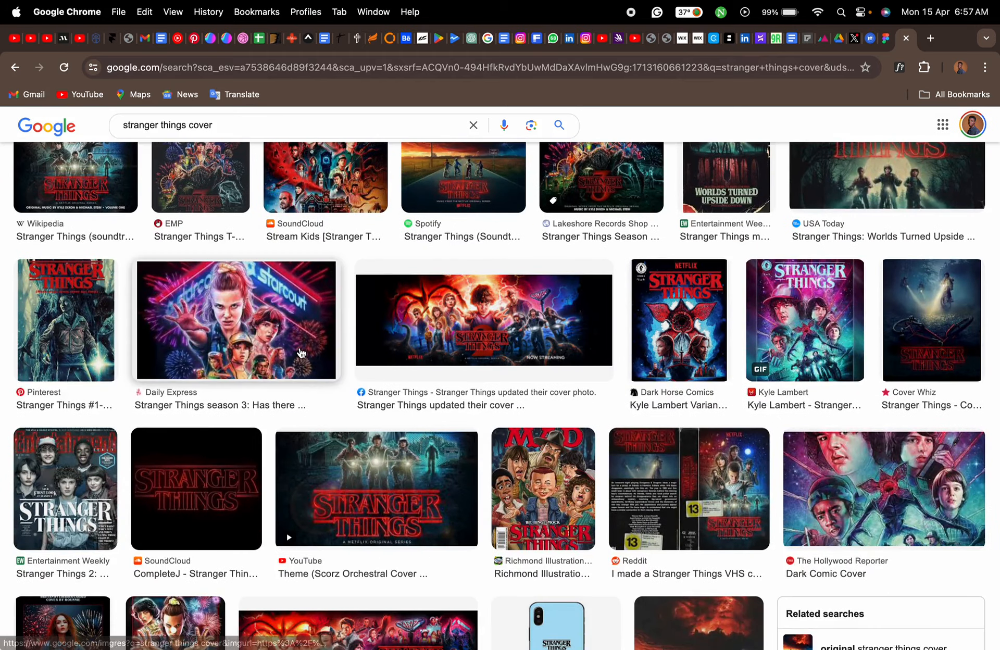
click(852, 512)
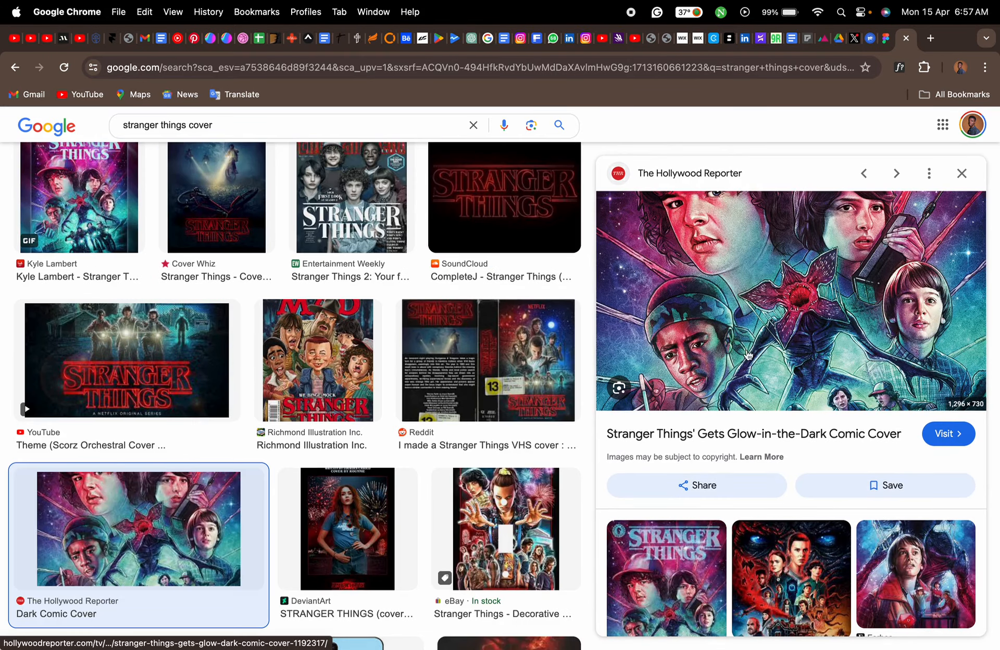
right_click(741, 318)
click(780, 465)
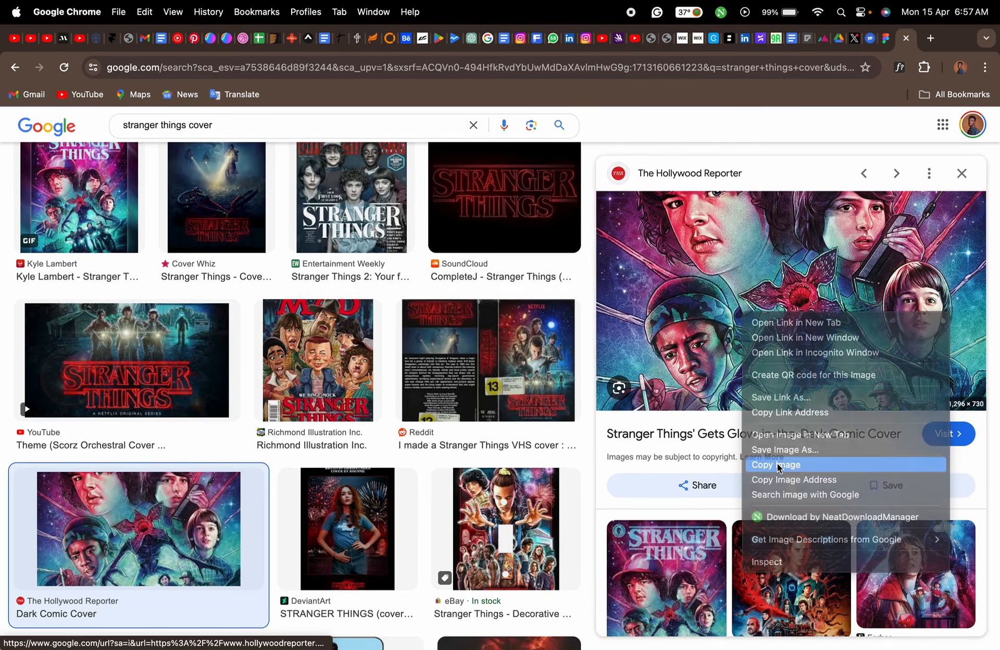
- Switch back to the Figma file and select the banner rectangle
click(886, 38)
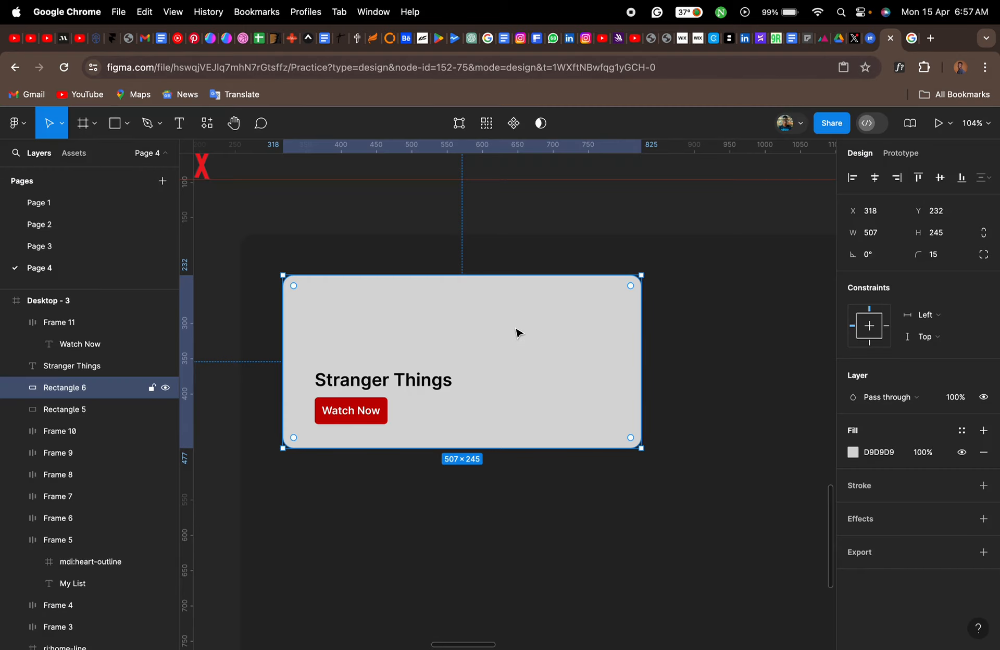
click(443, 219)
scroll(411, 214, left, 5)
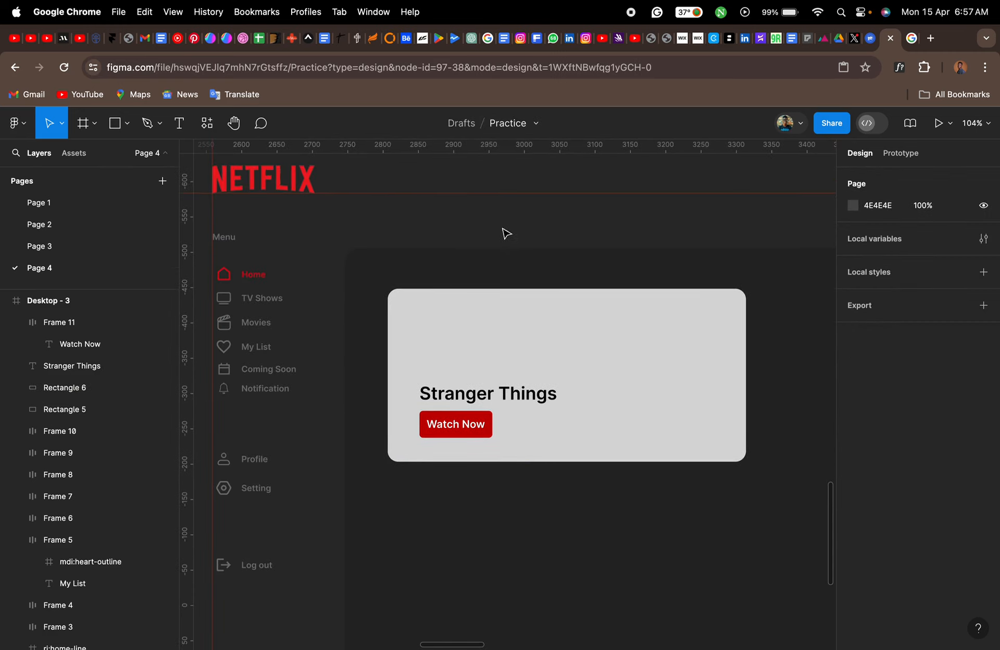
click(551, 337)
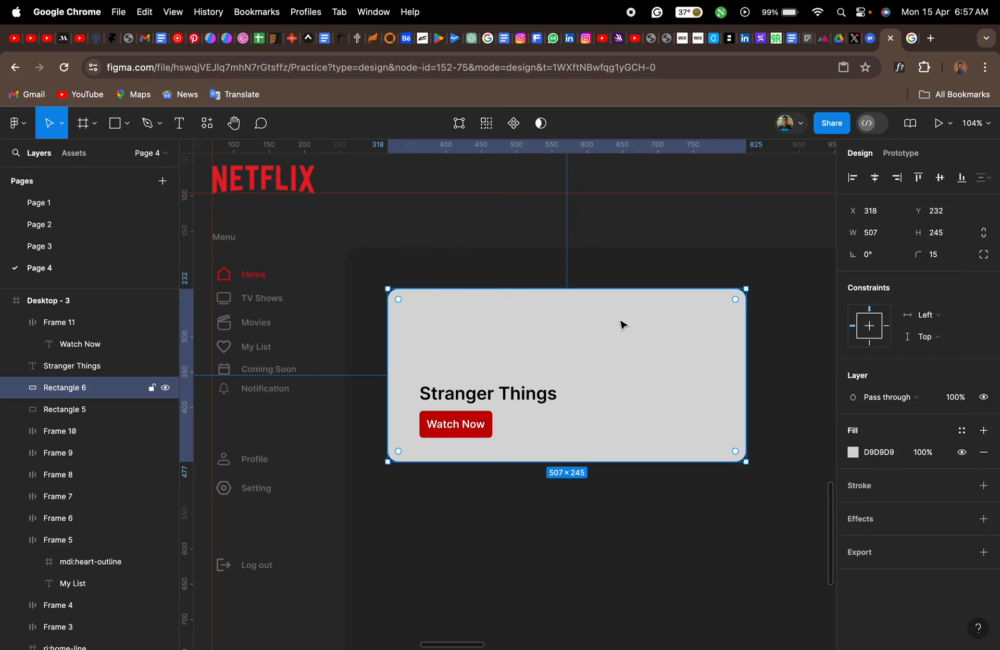
- Try pasting the copied cover image directly onto the canvas, undo the paste and reselect the banner rectangle
click(562, 233)
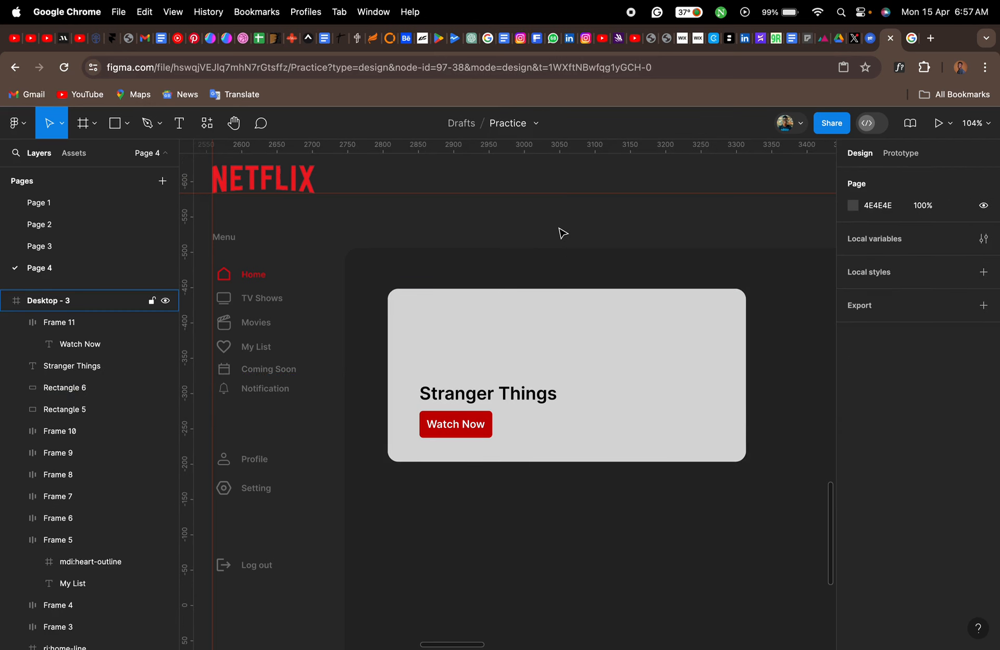
key(super+v)
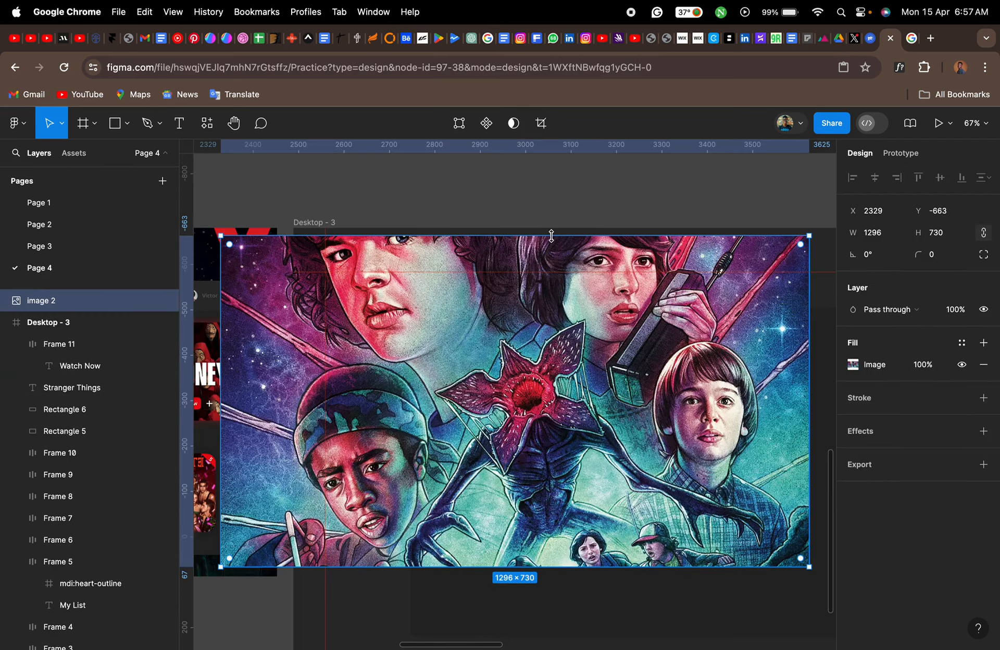
key(super+z)
click(545, 371)
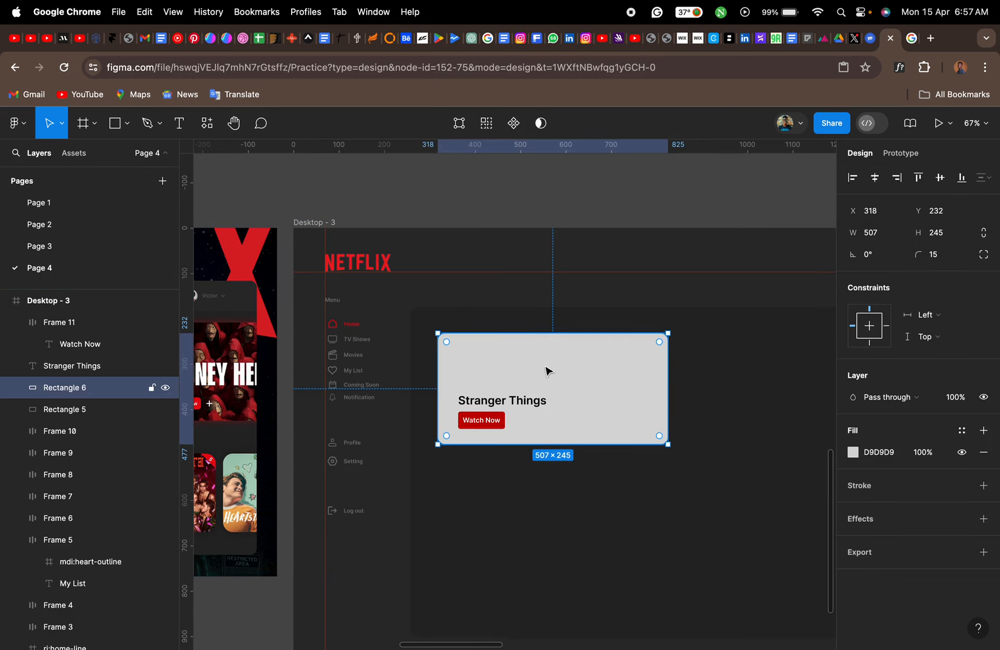
- Paste the copied cover onto the canvas as a separate image instead of as the banner rectangle's fill
key(super+v)
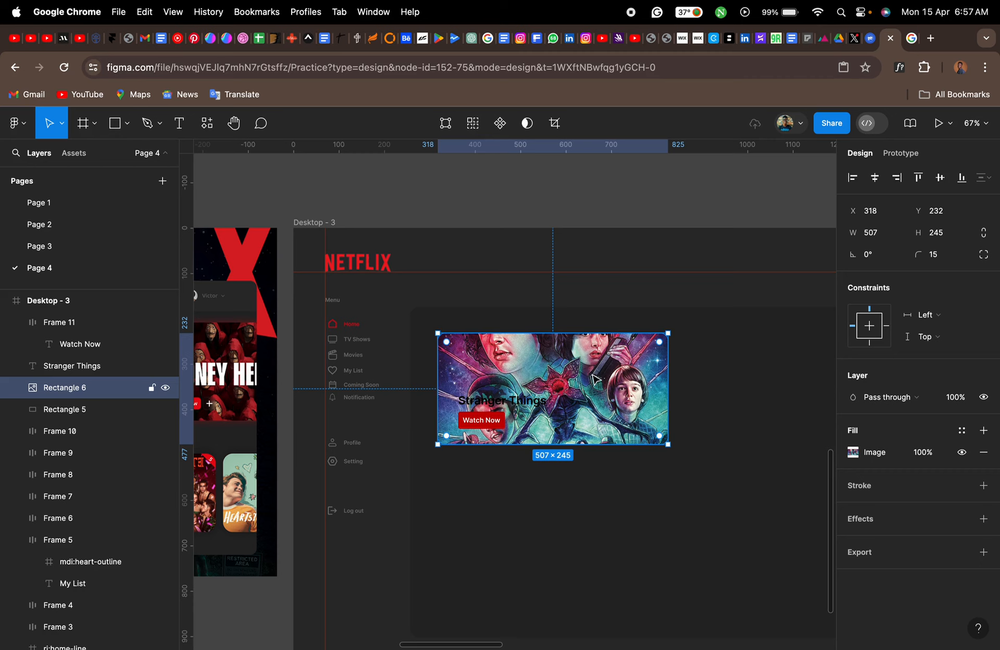
key(super+z)
click(530, 292)
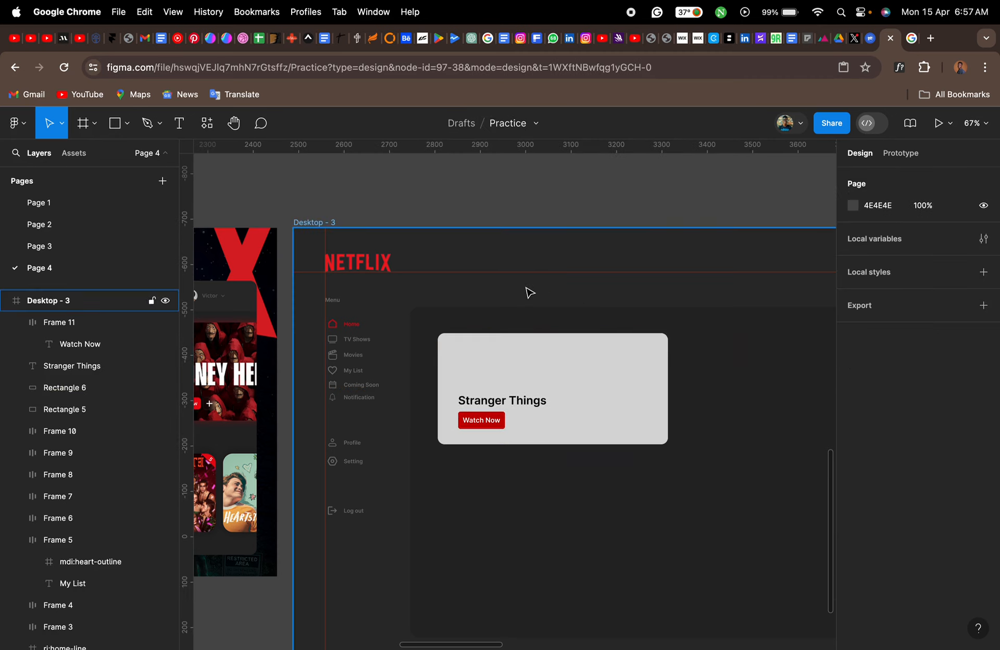
key(super+v)
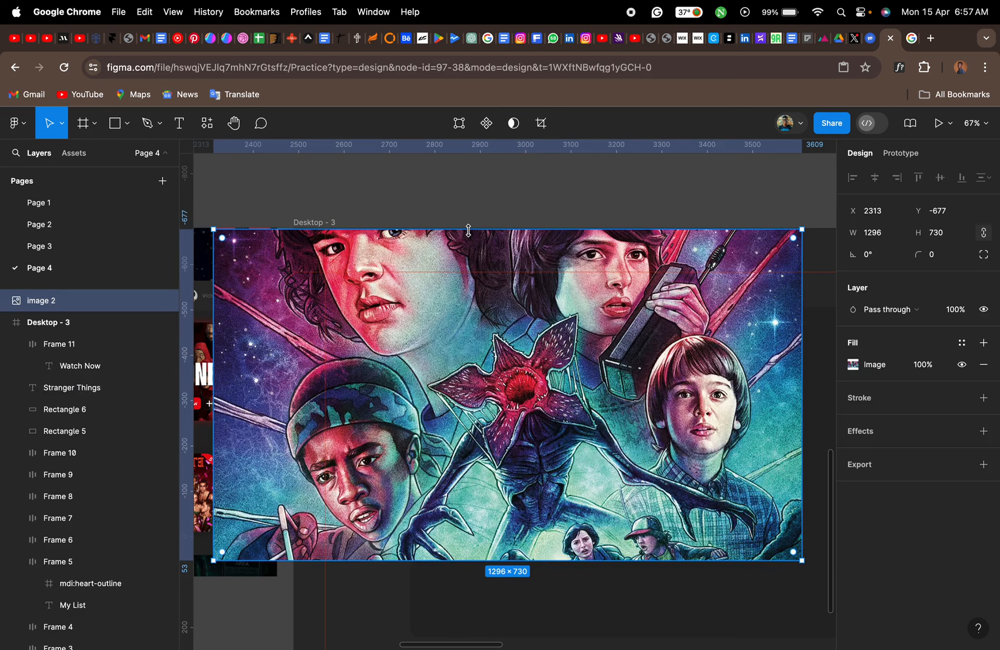
- Try scaling the pasted cover image to 404 × 228 and shifting it over the banner, and undo both changes
drag(468, 230, 494, 344)
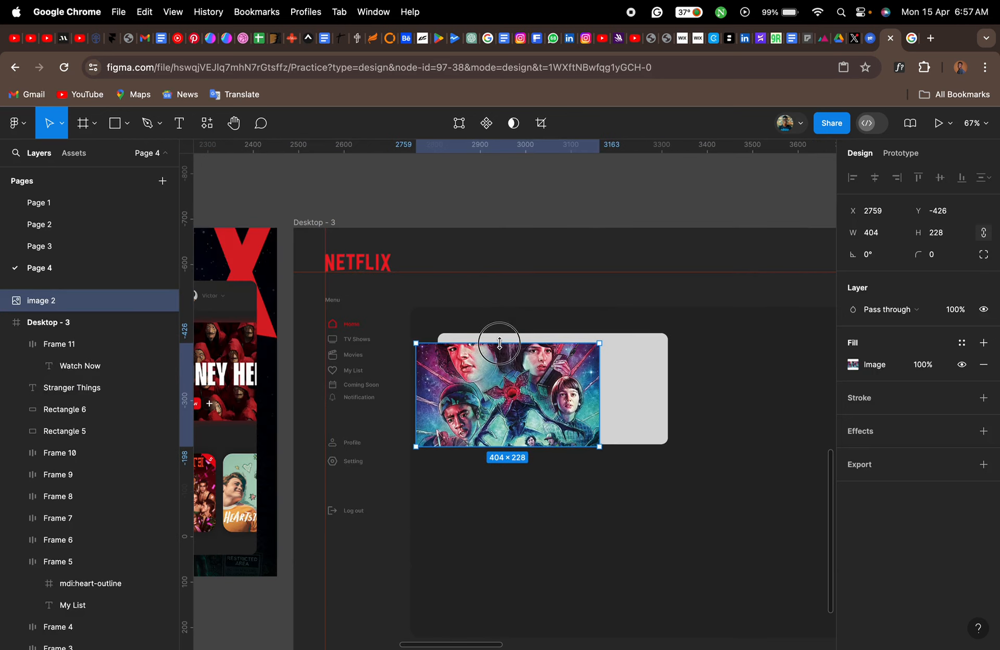
drag(481, 385, 519, 386)
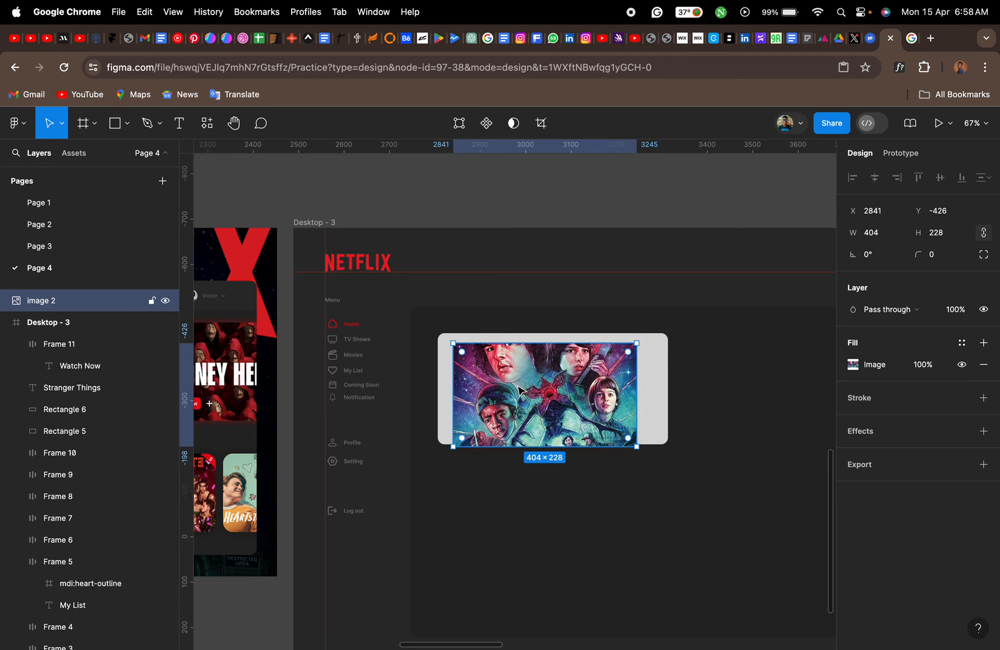
key(super+z)
key(super+z)
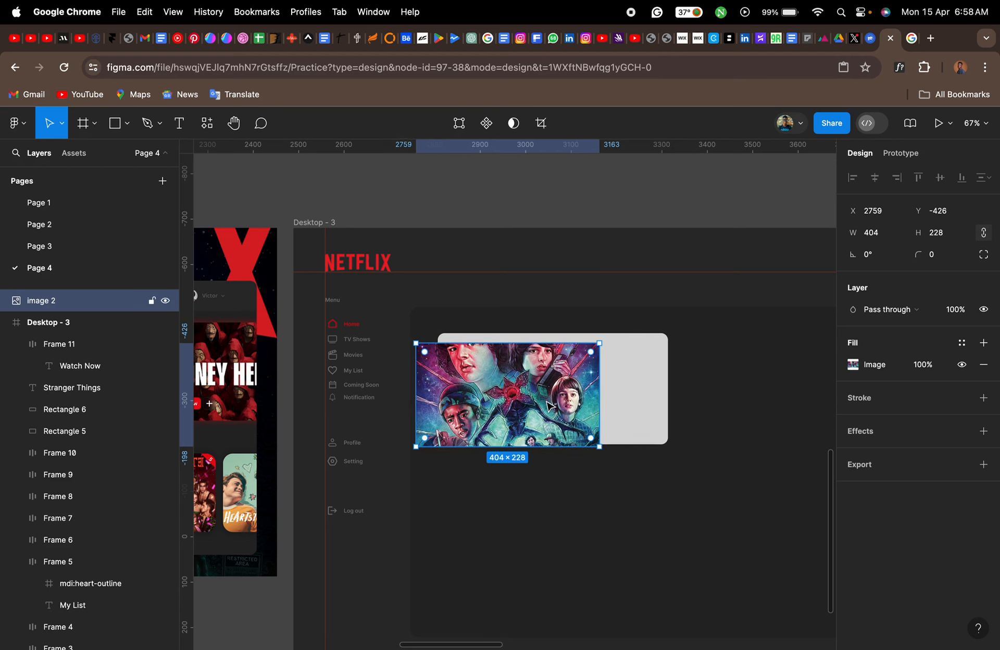
key(super+z)
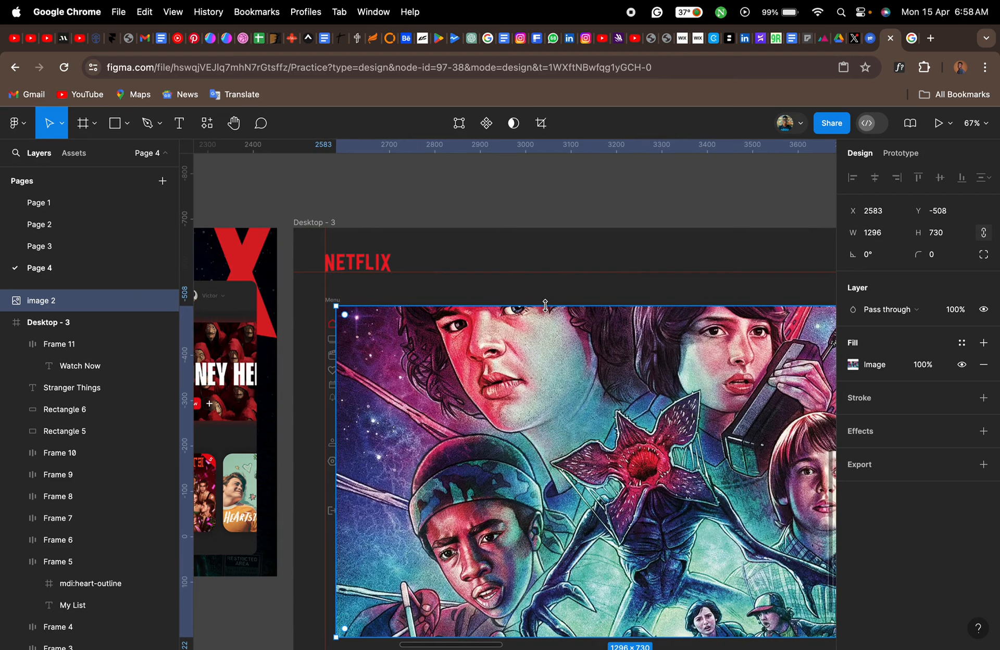
- Scale the cover image to about 486 × 274 over the banner and move its layer directly above Rectangle 6 in Desktop - 3
drag(546, 304, 539, 374)
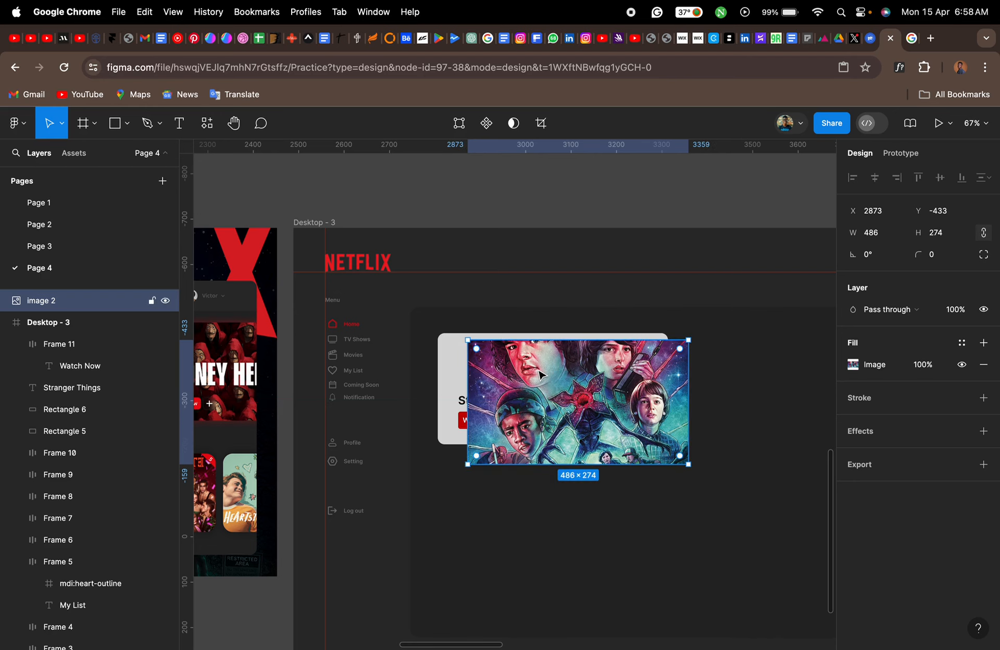
click(451, 373)
click(65, 305)
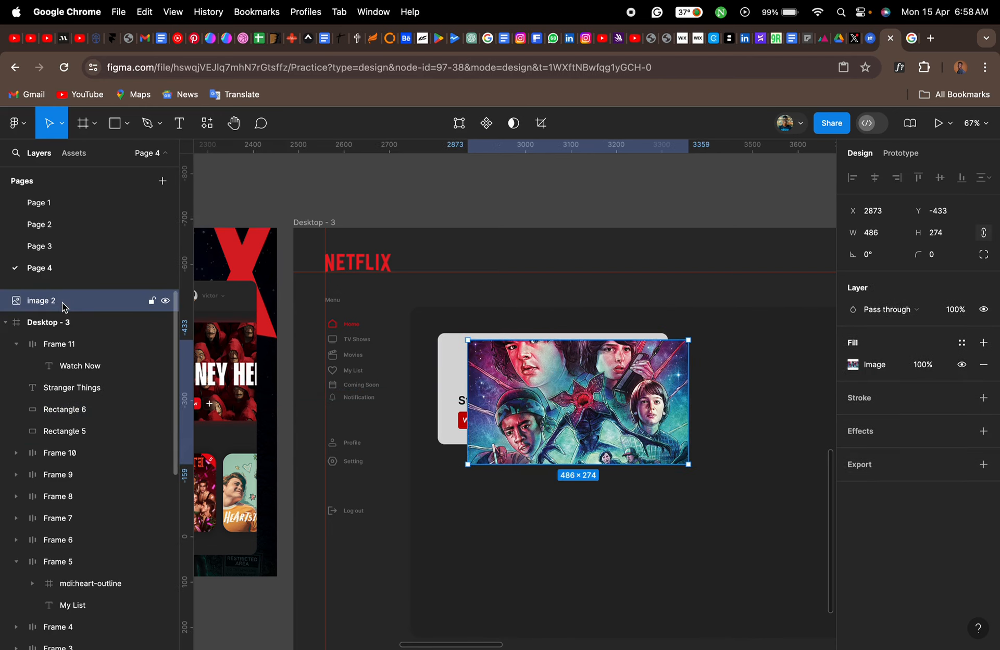
drag(60, 307, 70, 407)
- Mask the cover image with the banner rectangle, Rectangle 6
click(451, 385)
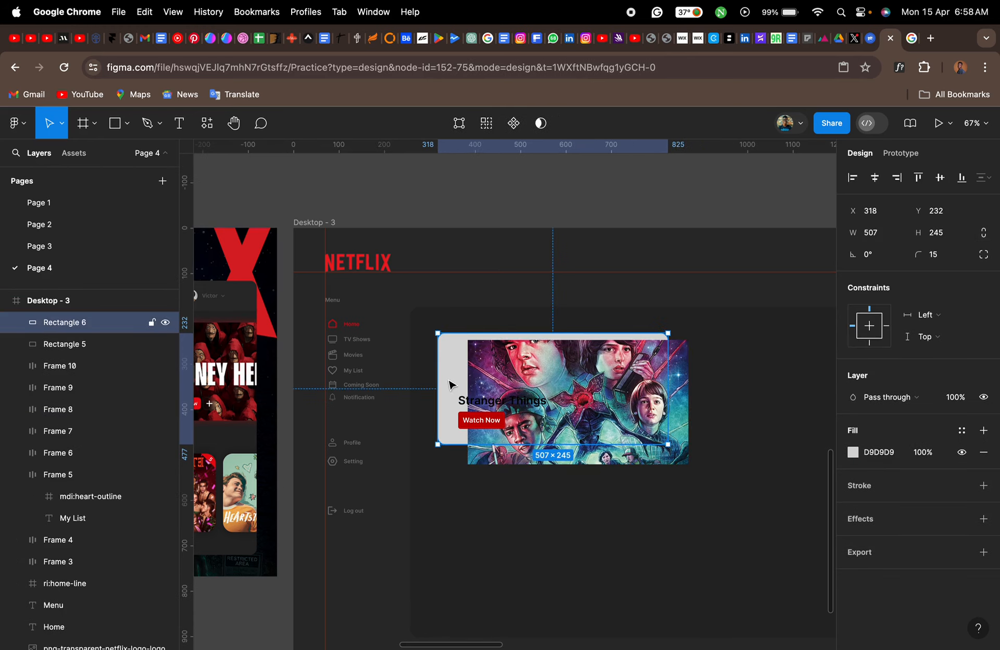
scroll(103, 398, up, 3)
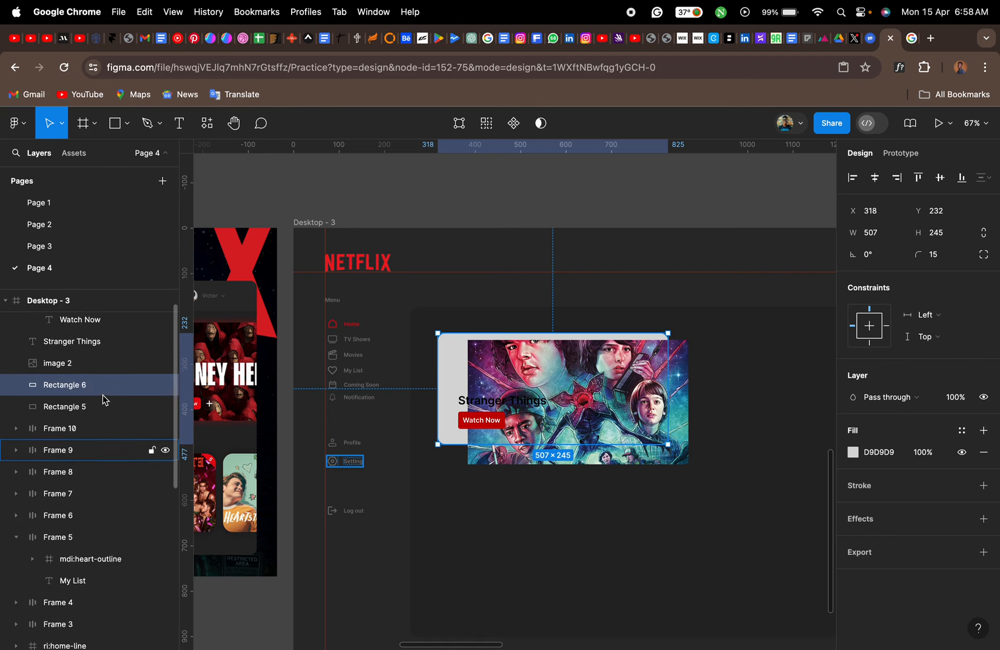
shift+click(504, 366)
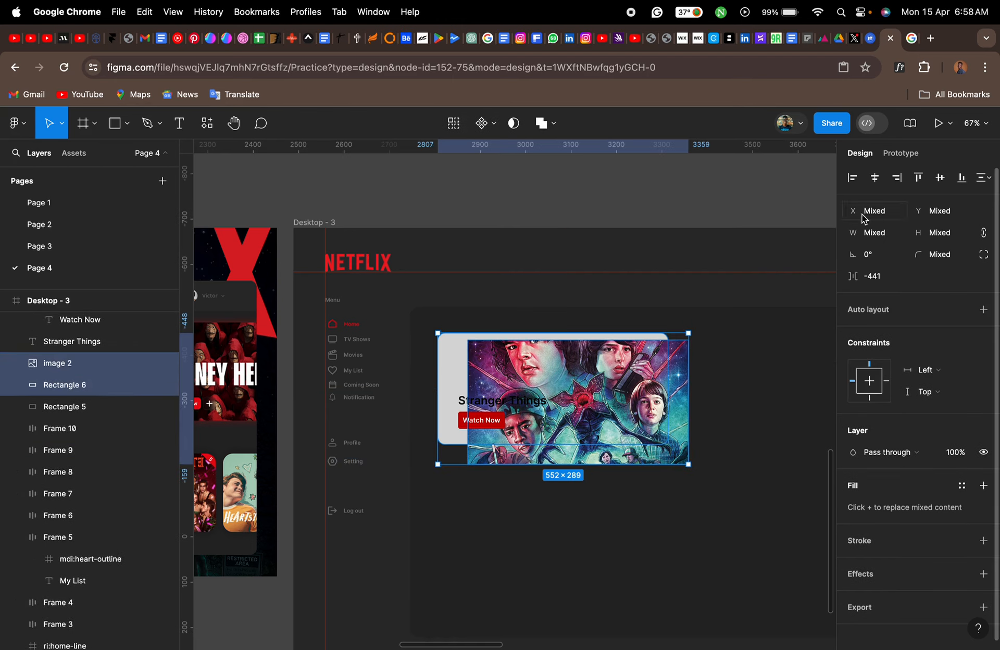
click(514, 124)
- Enlarge the masked cover image to about 527 × 298 and centre it horizontally and vertically in the mask group
scroll(542, 360, up, 5)
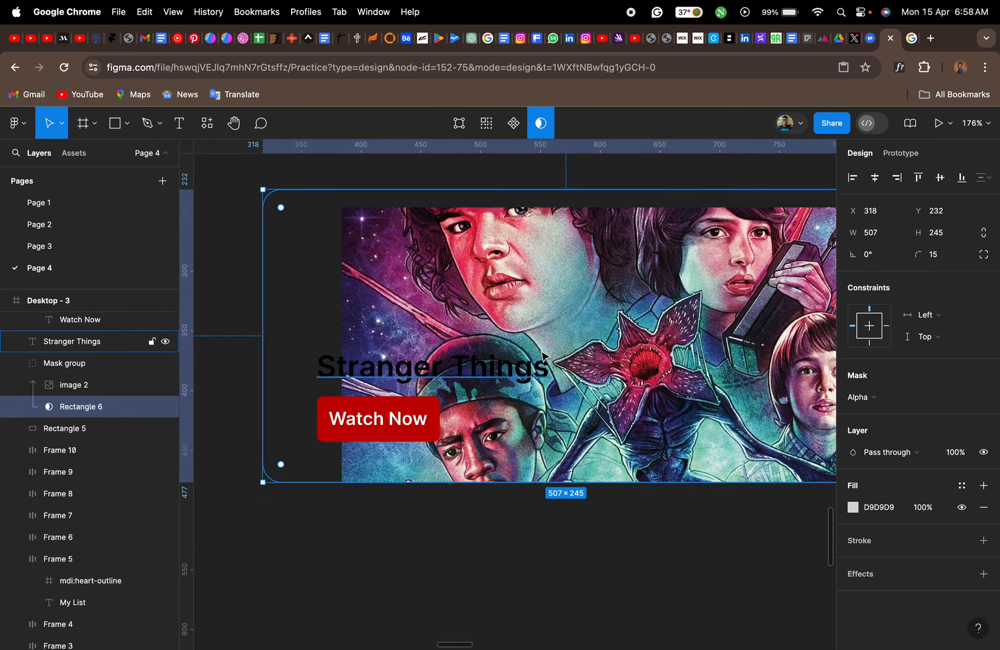
click(542, 323)
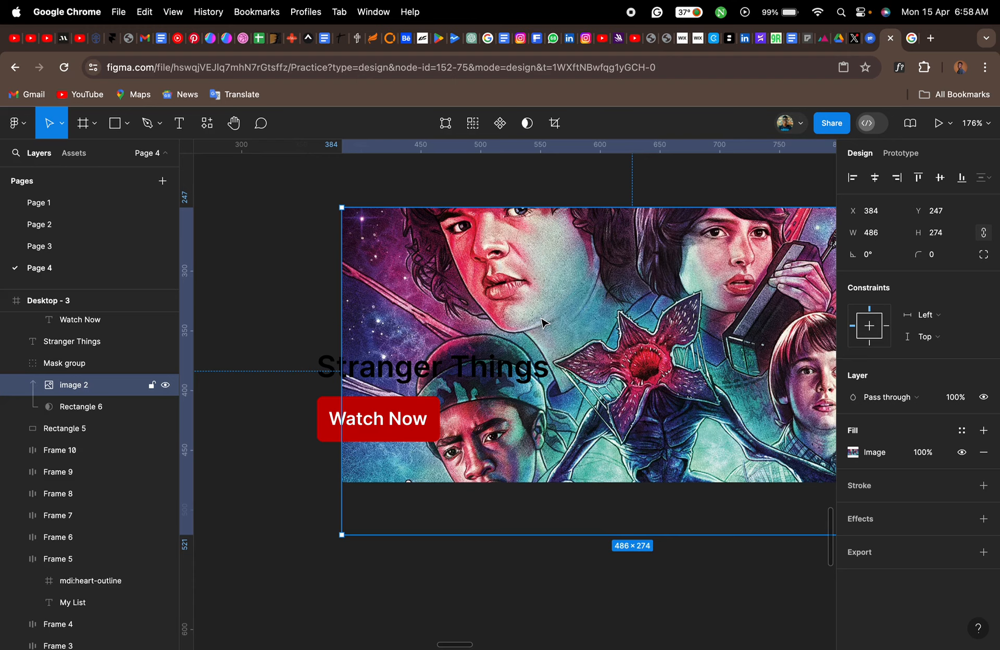
scroll(542, 323, right, 3)
scroll(567, 291, down, 5)
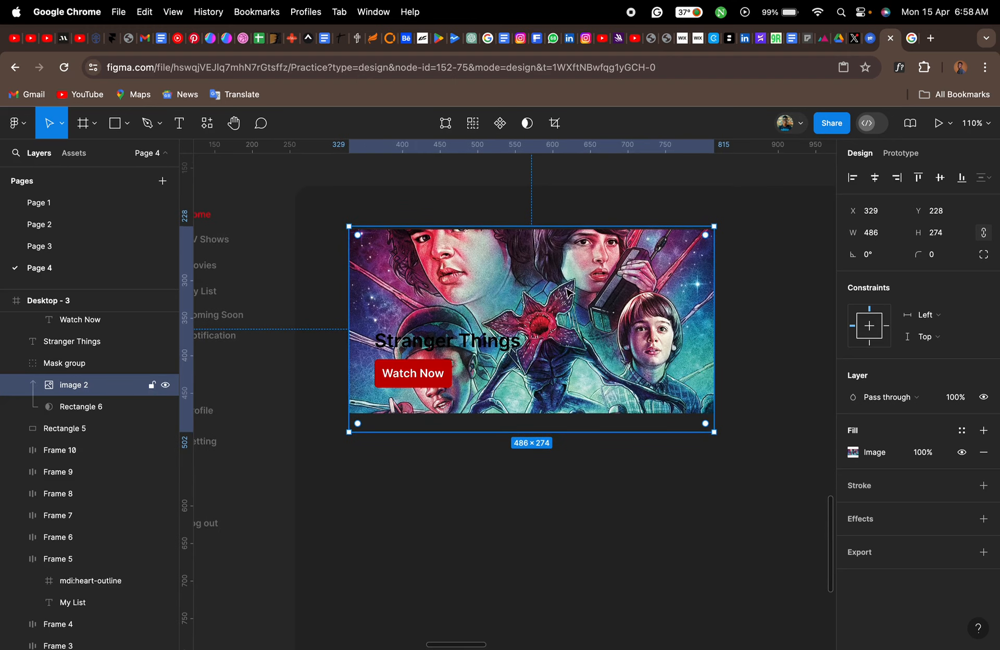
drag(711, 288, 745, 288)
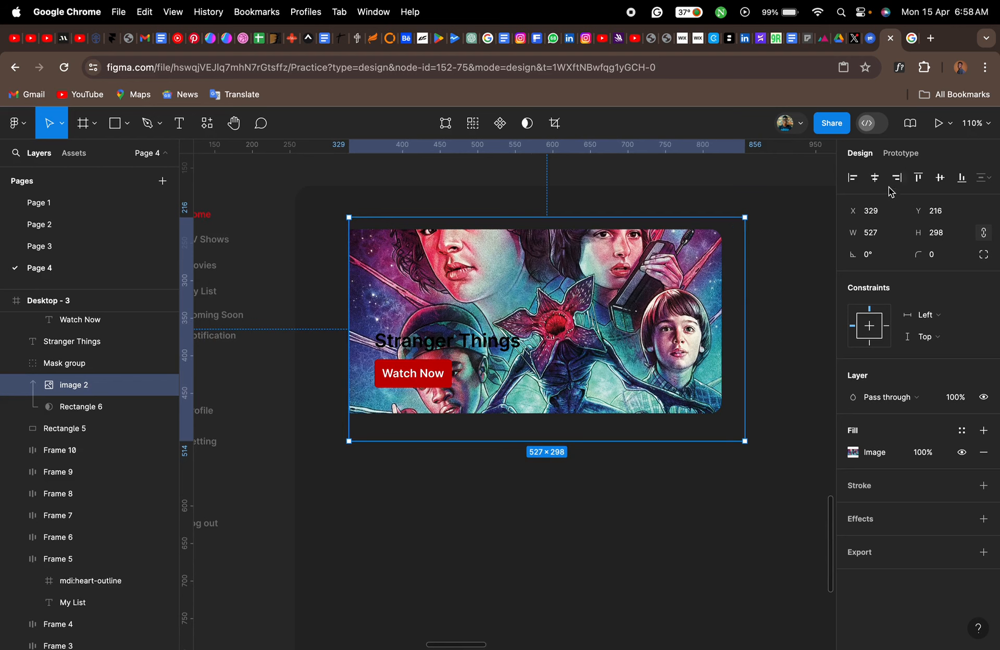
click(875, 178)
click(939, 177)
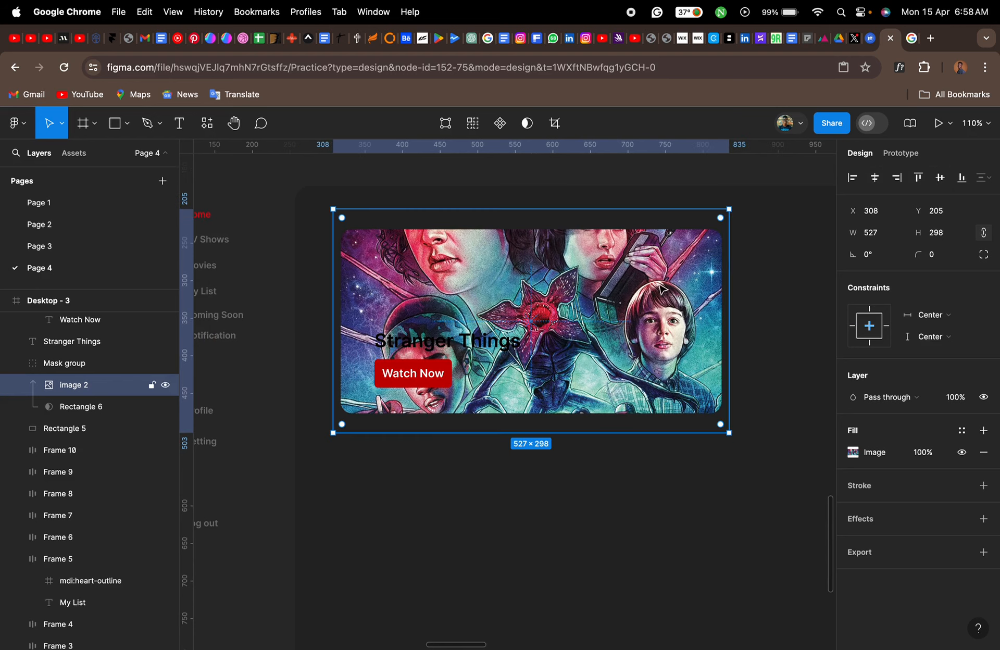
- Set the "Stranger Things" title's text fill to white, FFFFFF
scroll(529, 334, up, 5)
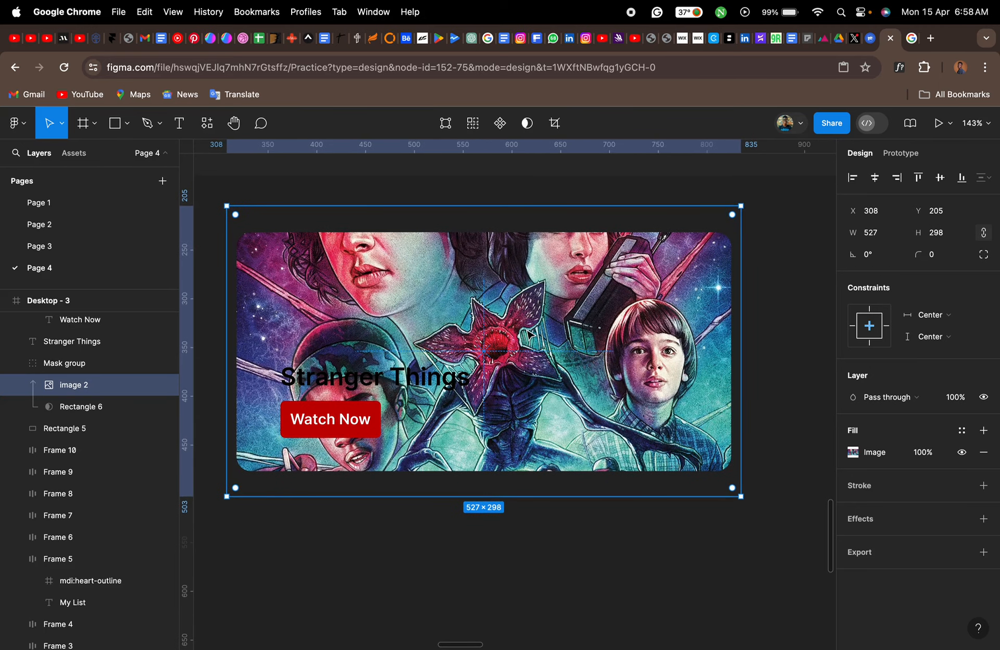
click(457, 385)
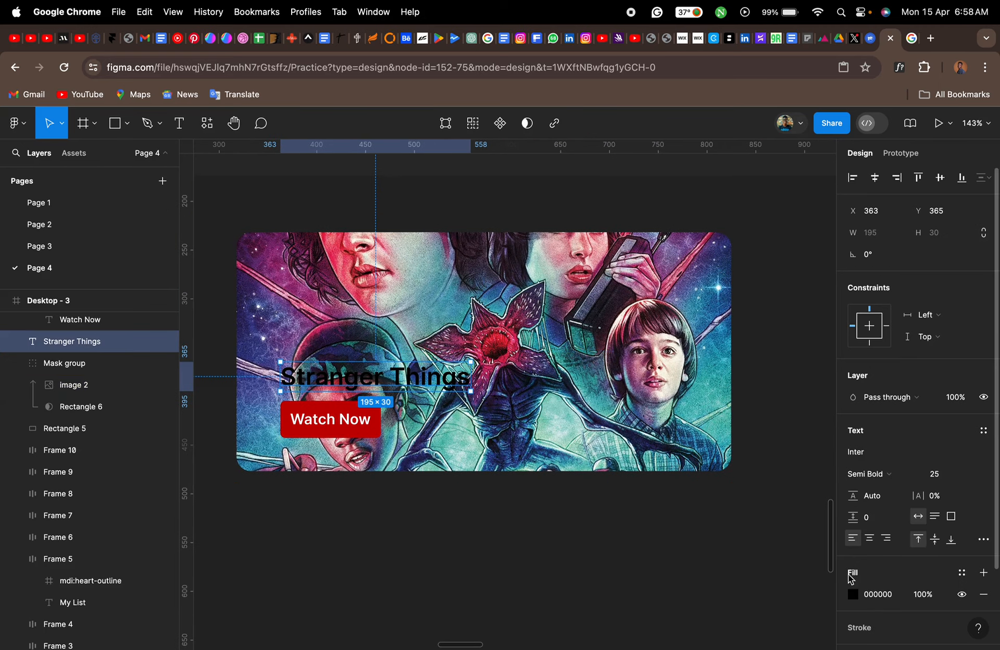
click(853, 594)
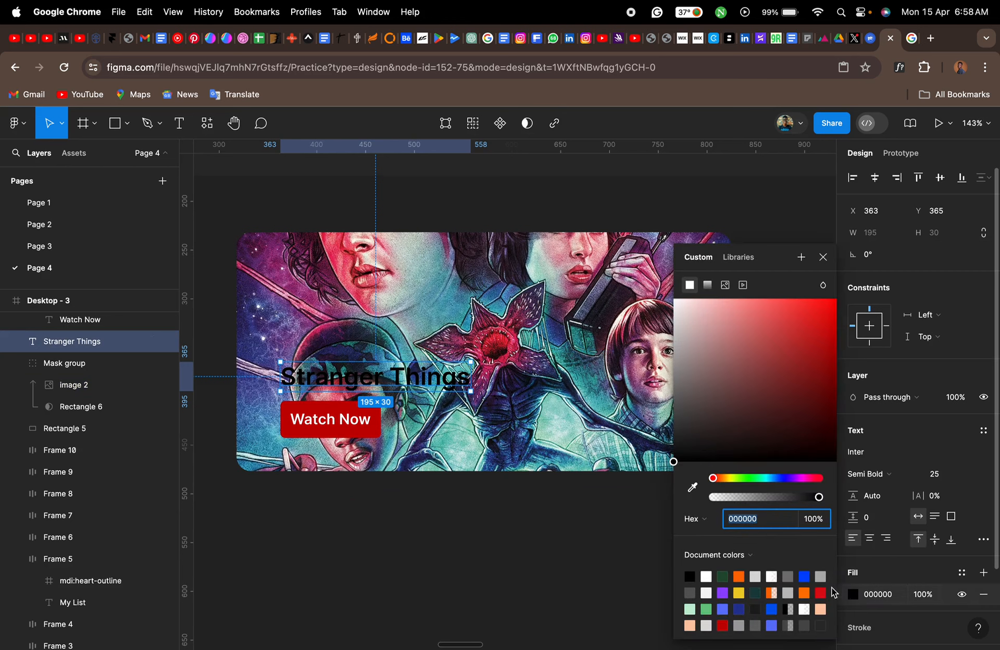
click(707, 576)
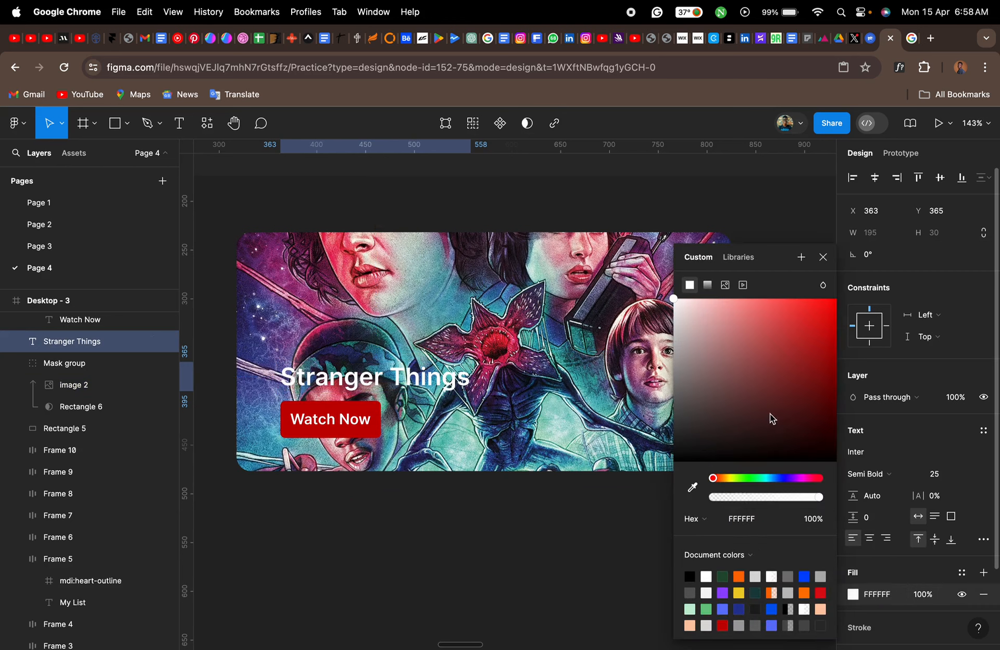
click(823, 257)
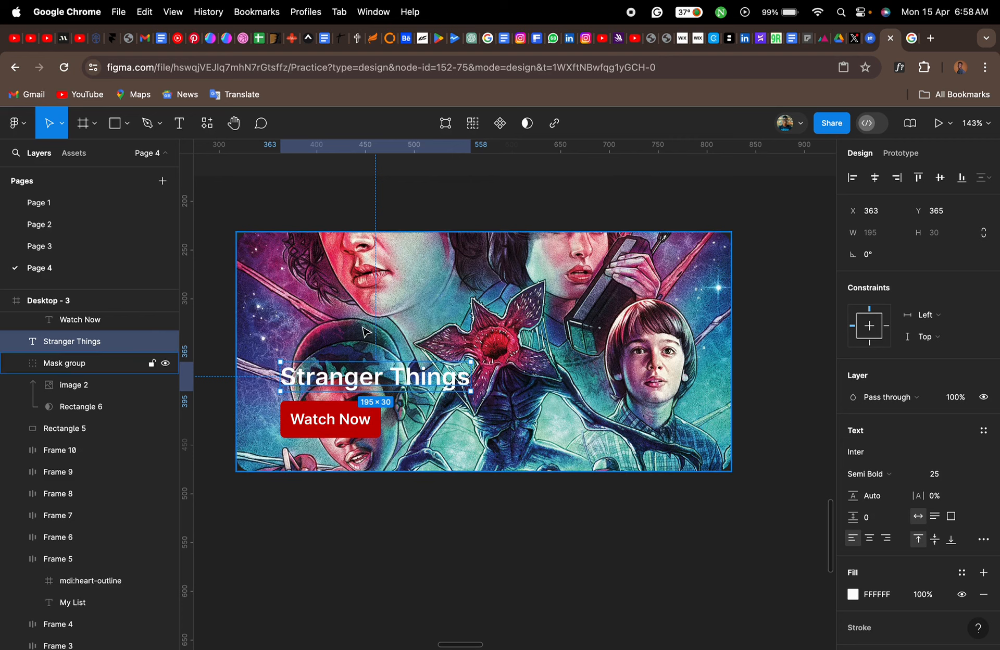
- Nudge the "Stranger Things" title and the Watch Now button together down about 15 px and left to X 352
click(369, 421)
shift+click(397, 382)
key(Down)
key(Down)
key(Down)
key(Down)
key(Down)
key(Down)
key(Down)
key(Down)
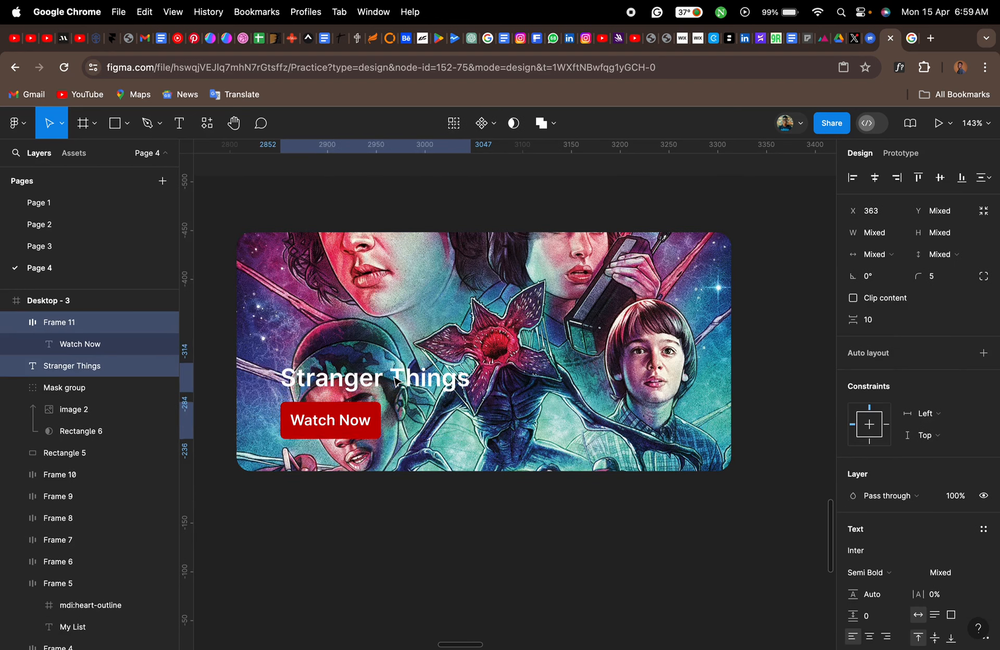
key(Down)
key(Down)
key(Down)
key(Down)
key(Down)
key(Down)
key(Down)
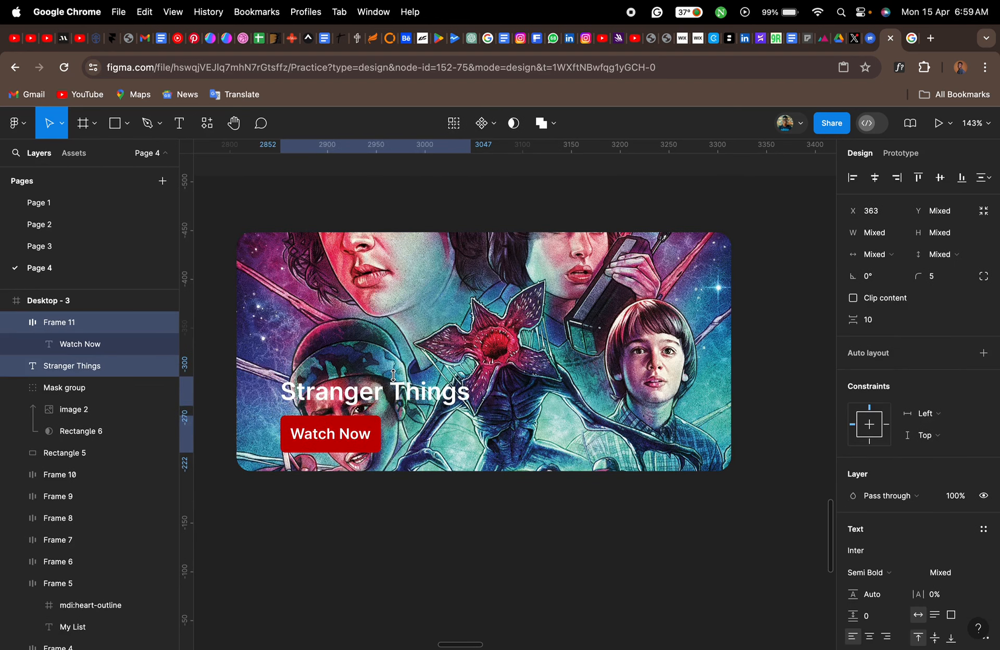
key(Left)
key(Left)
key(Left)
key(Left)
key(Left)
key(Left)
key(Left)
key(Left)
key(Left)
key(Left)
key(Left)
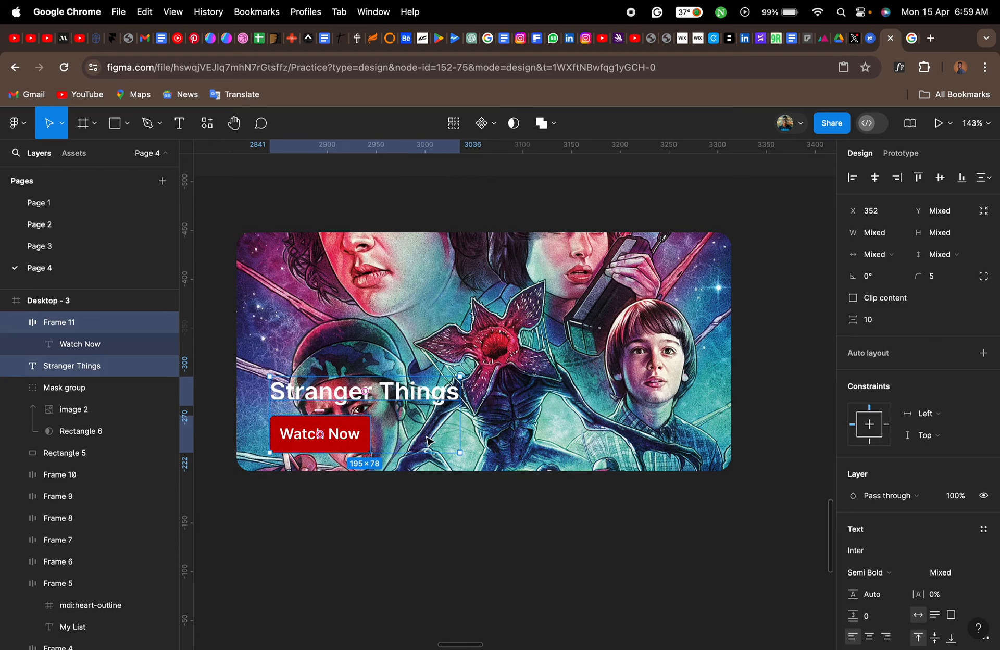
click(484, 512)
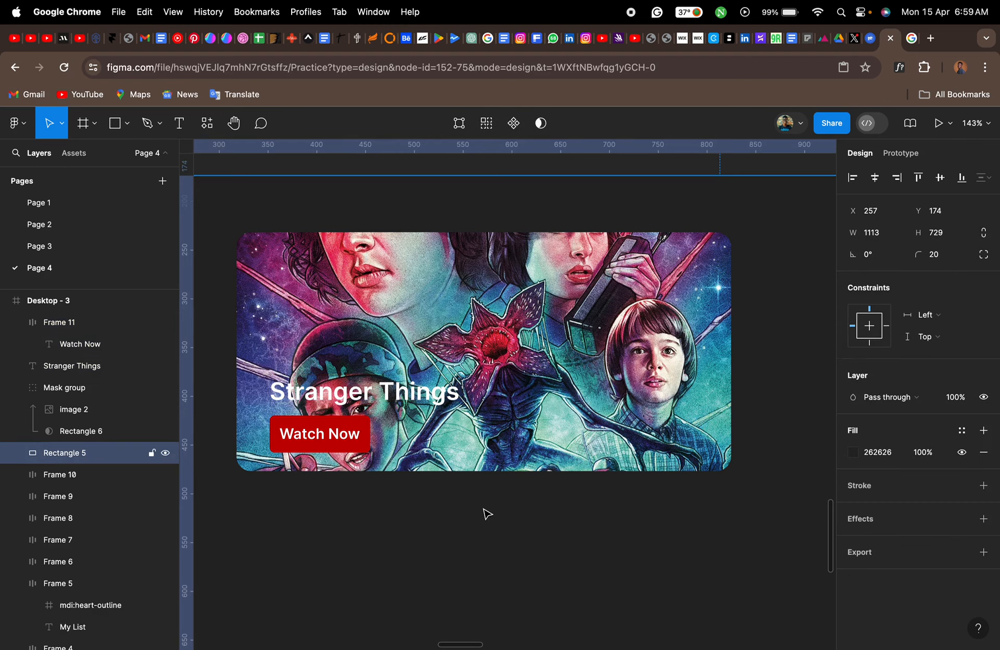
- Draw a rectangle covering the whole banner, sized 507 × 245 at X 318, Y 232
click(132, 434)
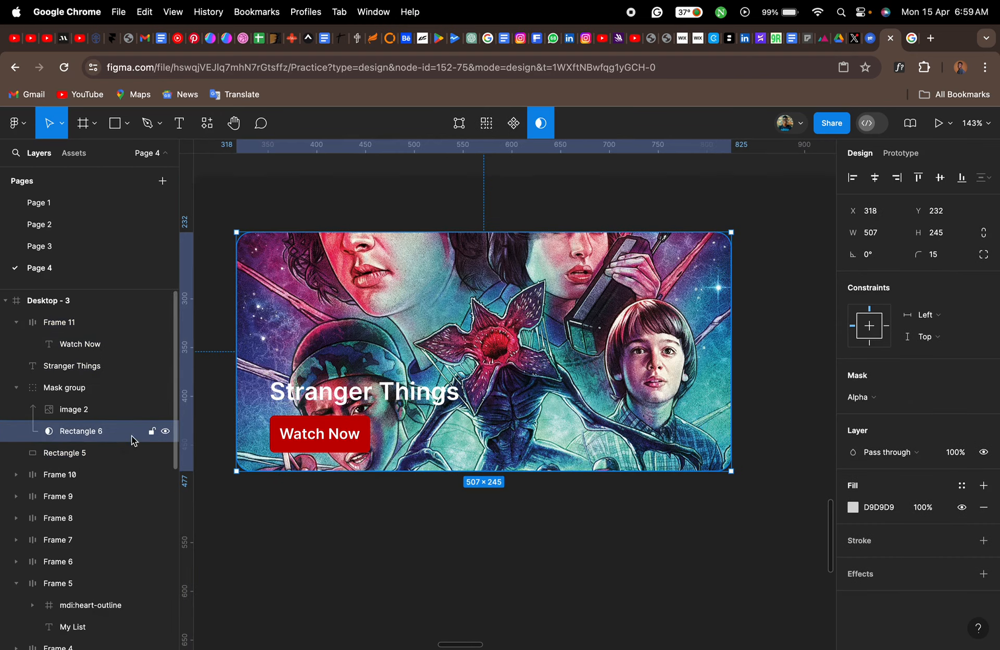
click(415, 534)
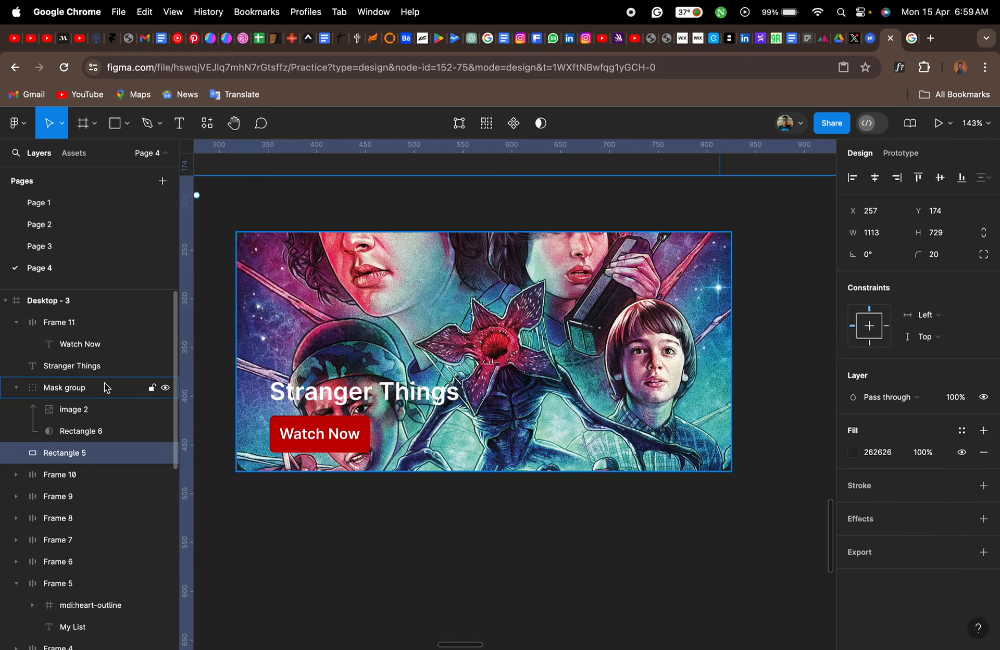
click(100, 399)
key(r)
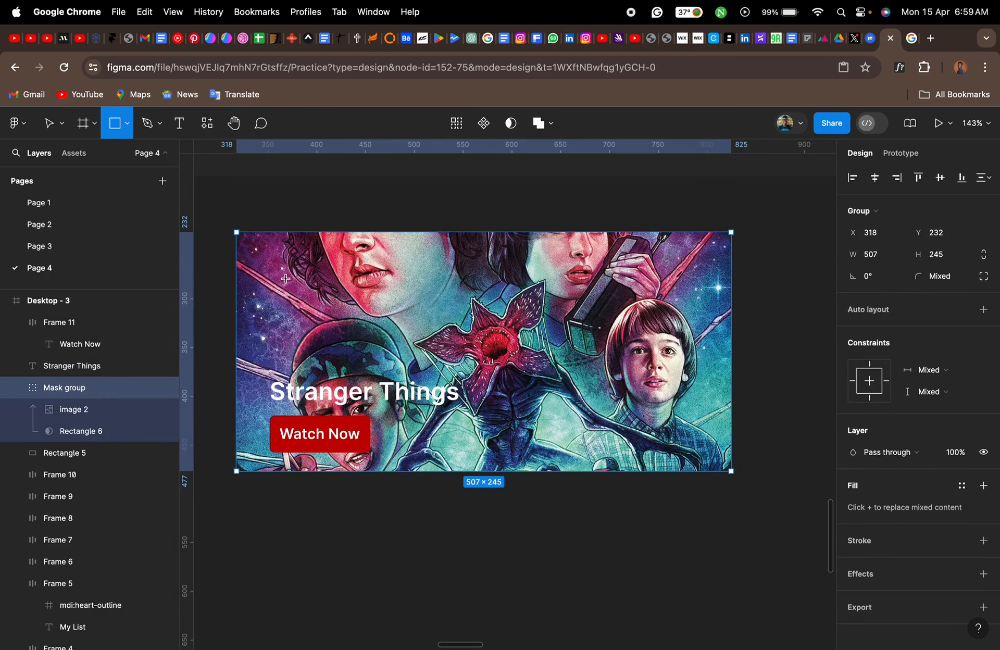
mouse_move(271, 269)
mouse_down()
mouse_move(518, 341)
mouse_move(544, 370)
mouse_up()
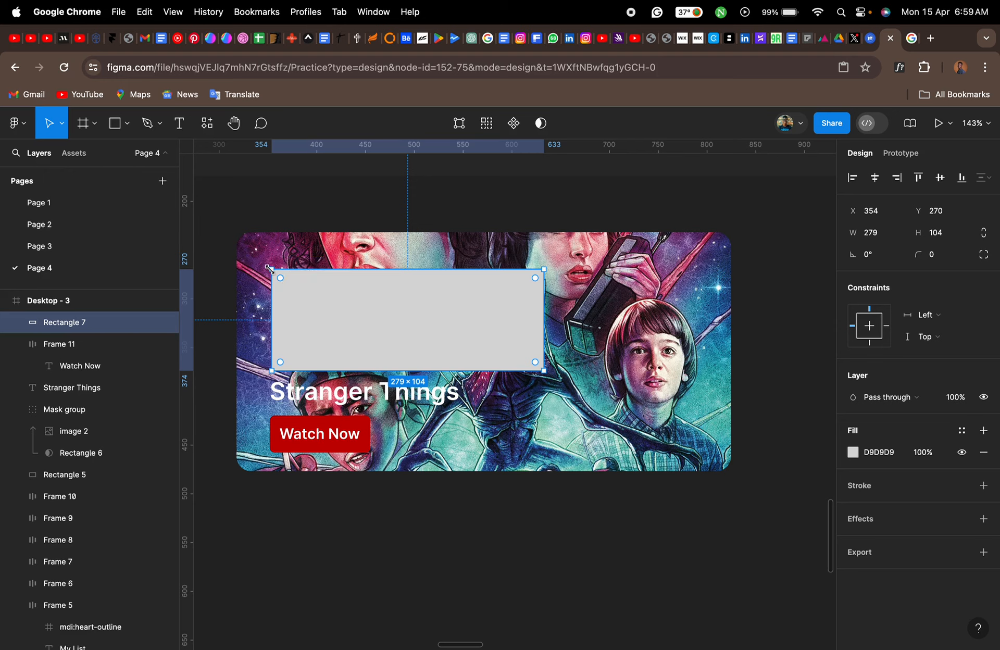
drag(272, 270, 236, 232)
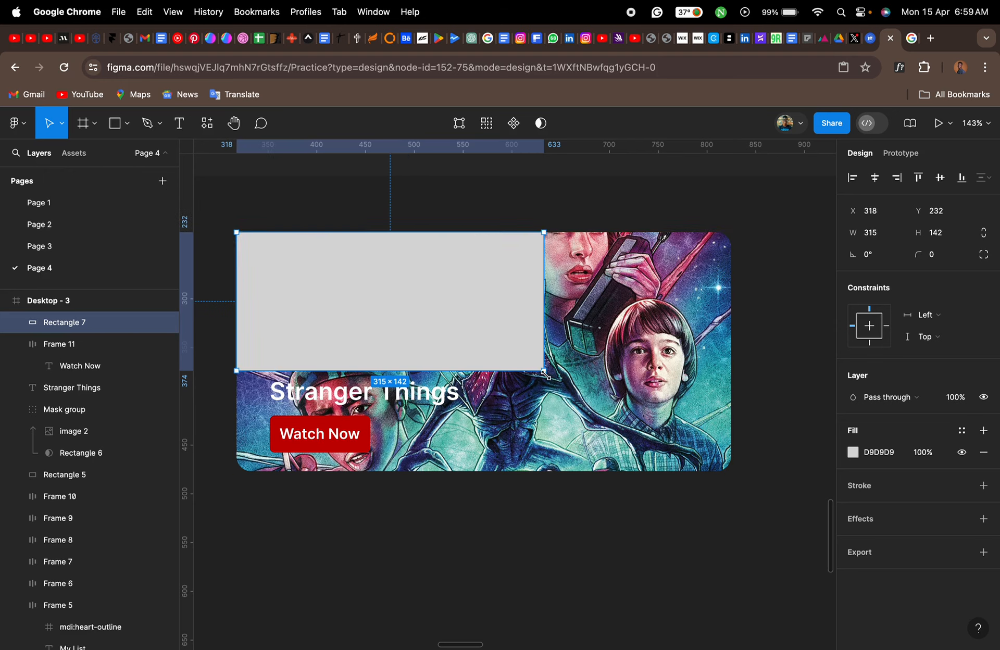
drag(544, 371, 732, 471)
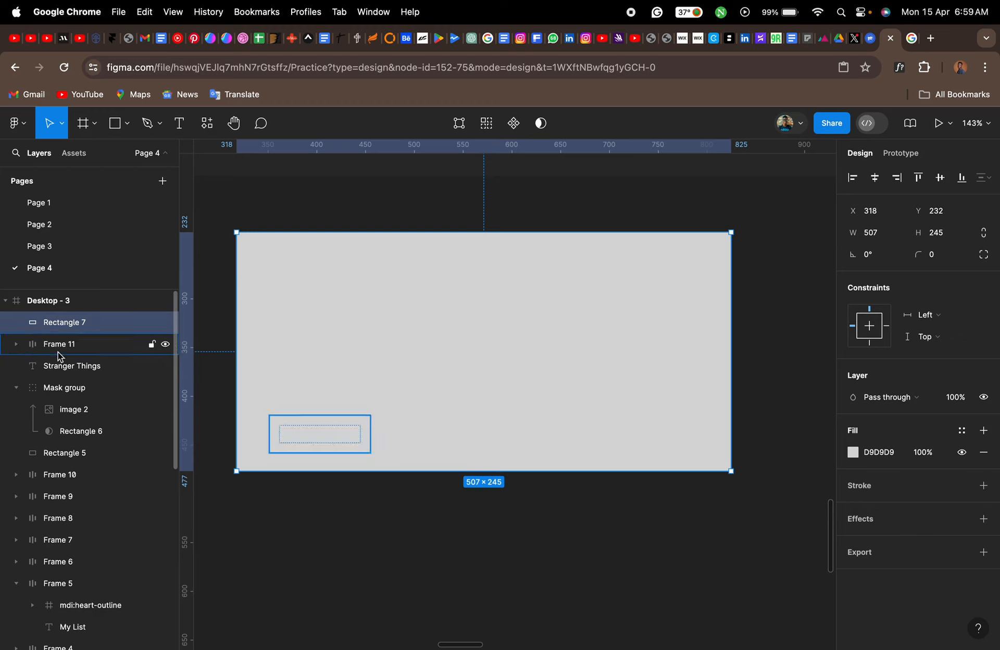
- Move the new rectangle's layer between the "Stranger Things" text and the mask group, and fill it with black, 000000
drag(62, 326, 62, 386)
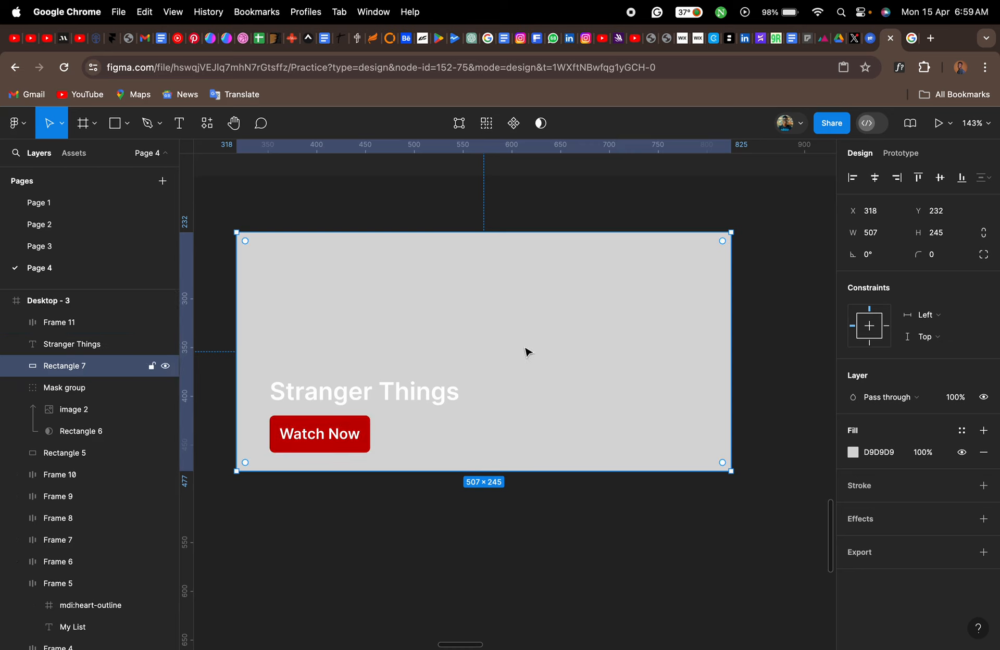
click(853, 452)
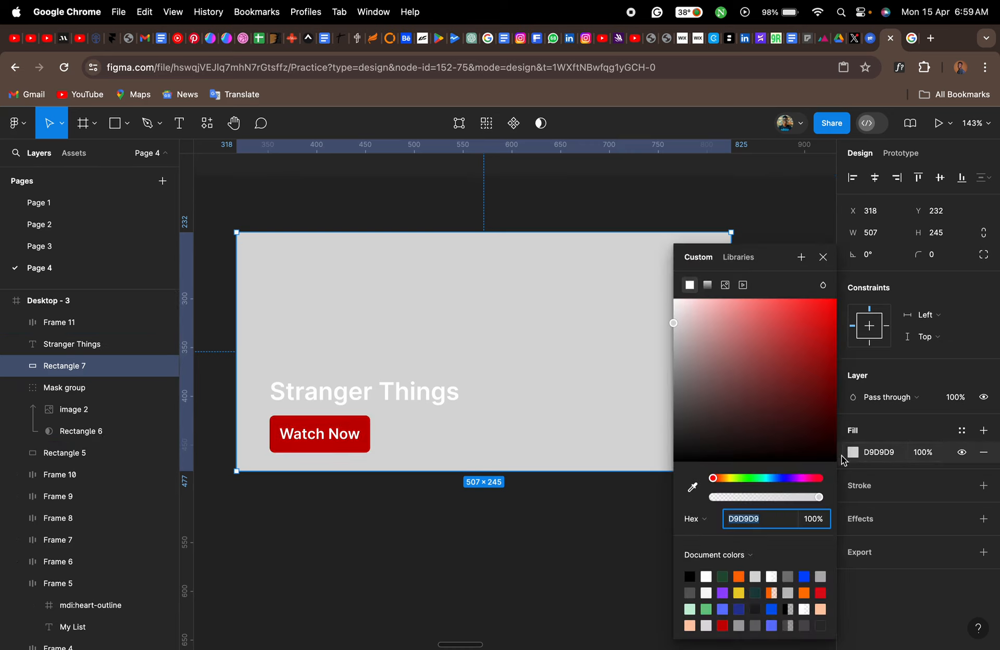
click(691, 576)
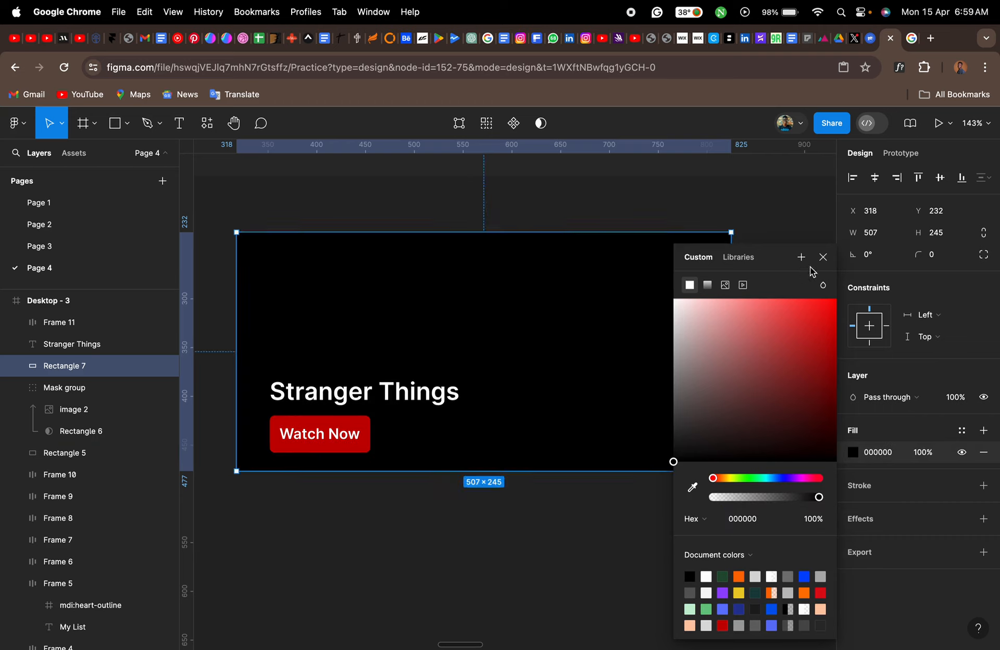
- Set the overlay rectangle's corner radius to 15
click(823, 257)
click(943, 257)
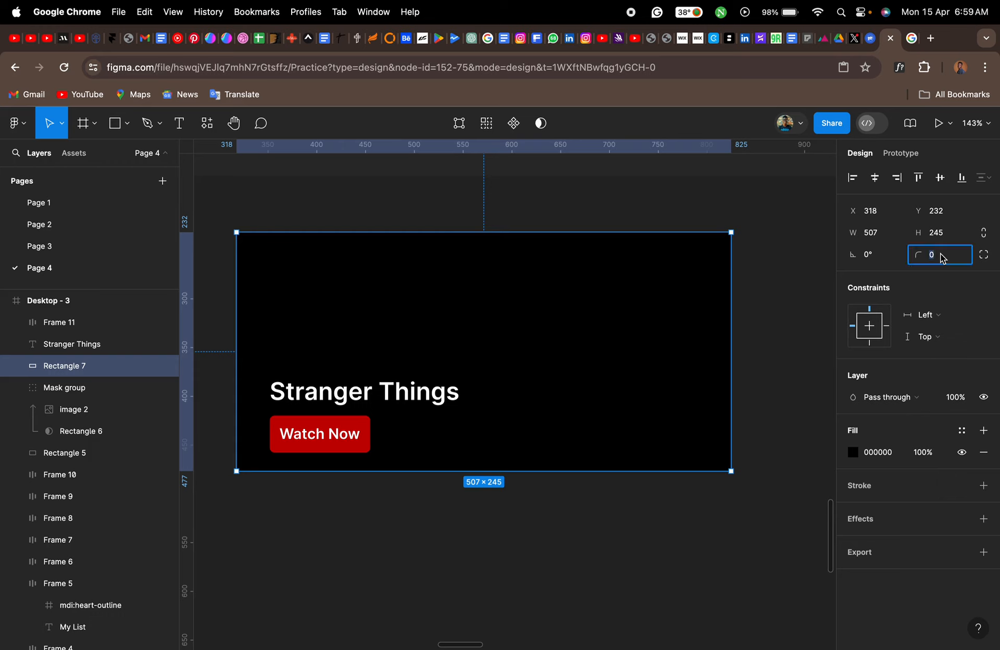
text(15)
key(Return)
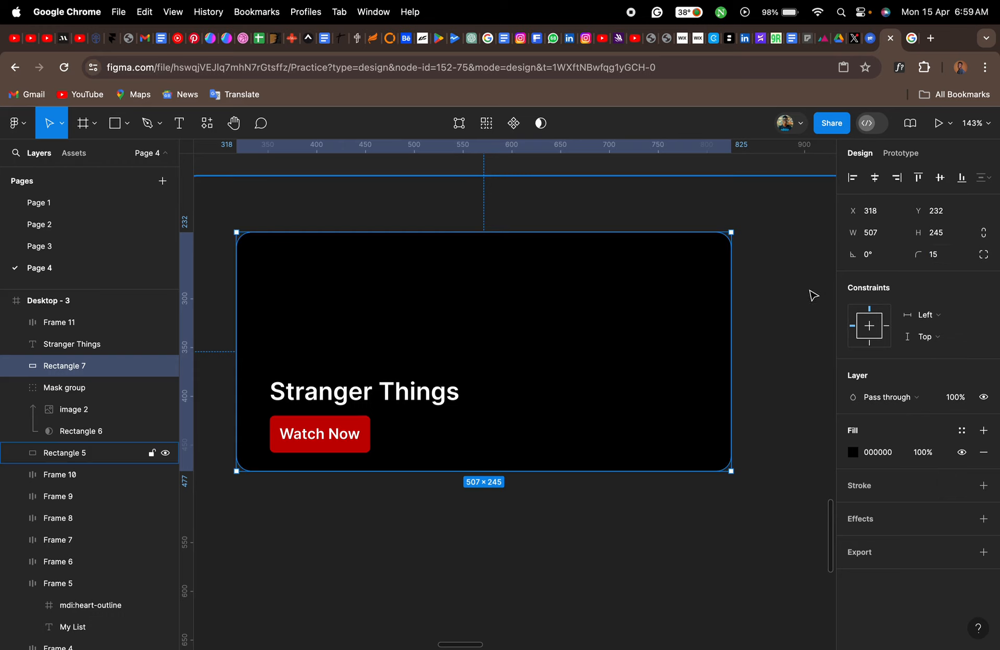
click(82, 433)
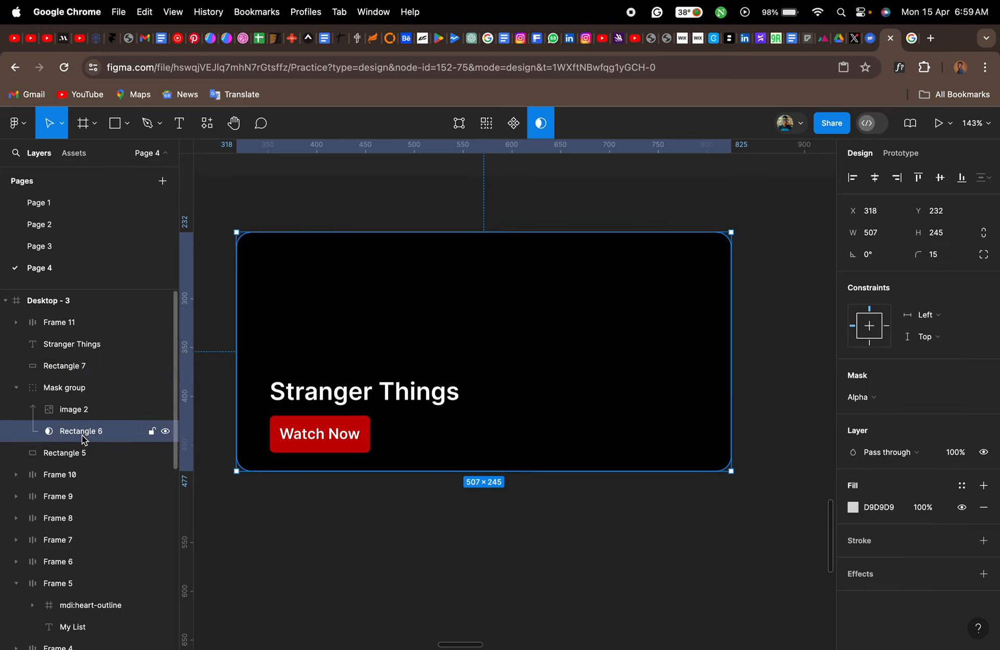
- Try the overlay rectangle's black fill at 49% opacity and return it to 100%
click(71, 368)
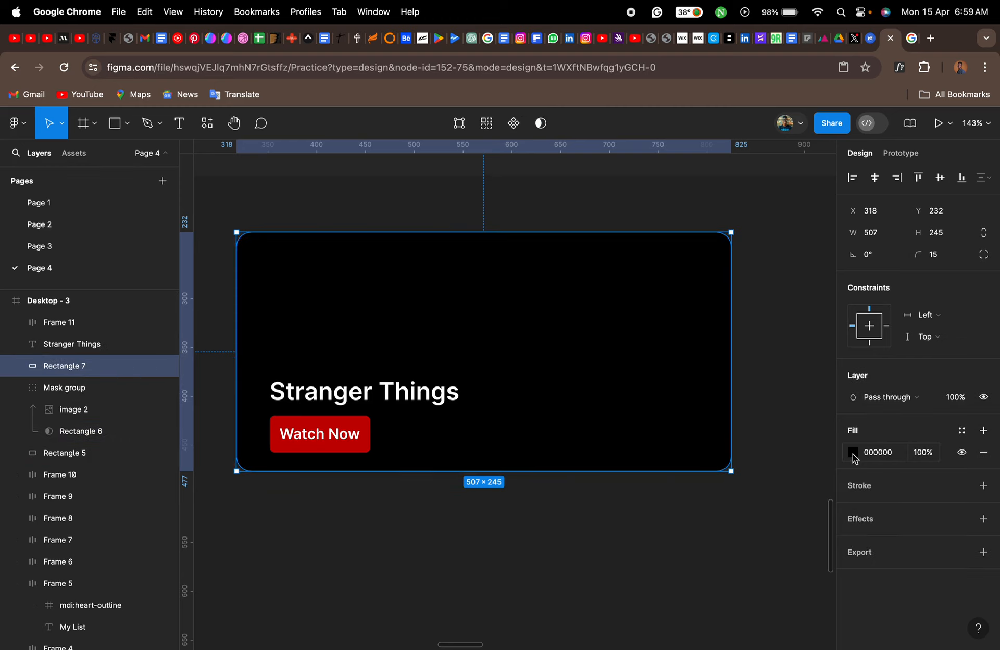
click(853, 454)
drag(688, 408, 673, 462)
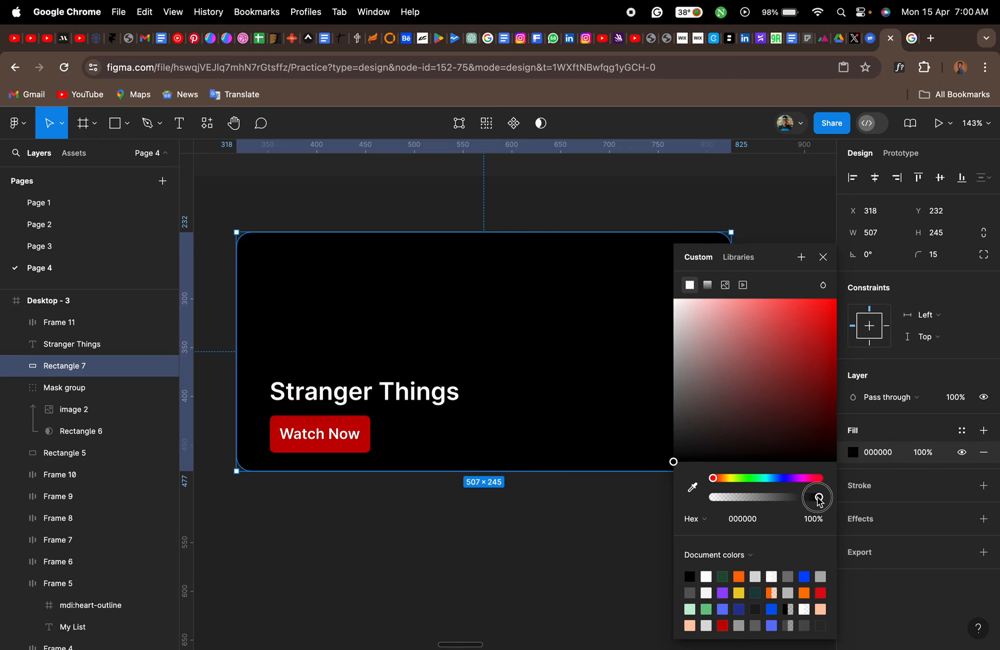
drag(818, 501, 765, 505)
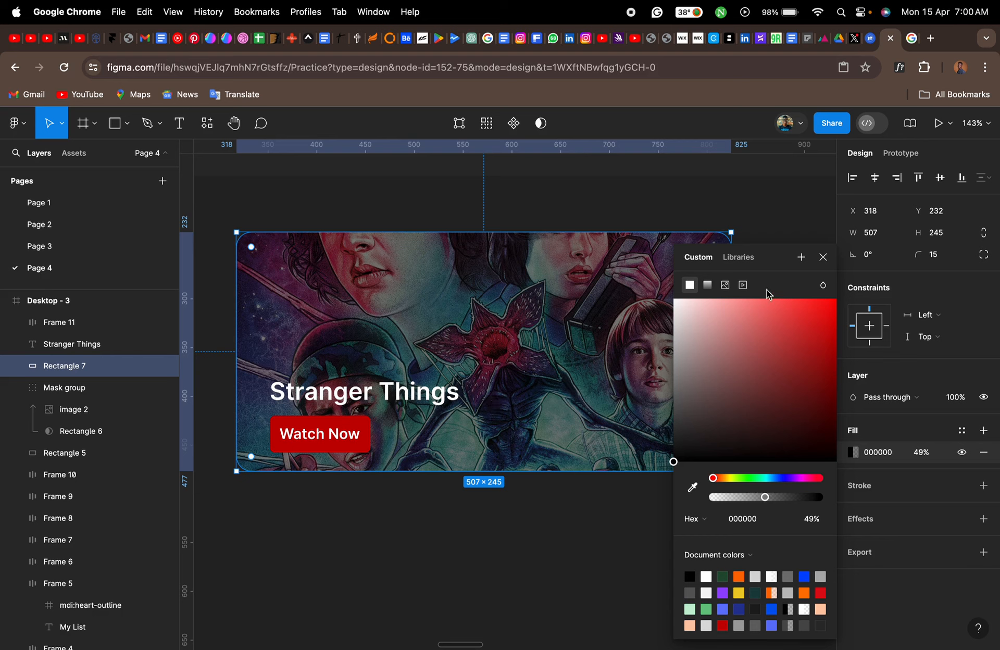
click(823, 258)
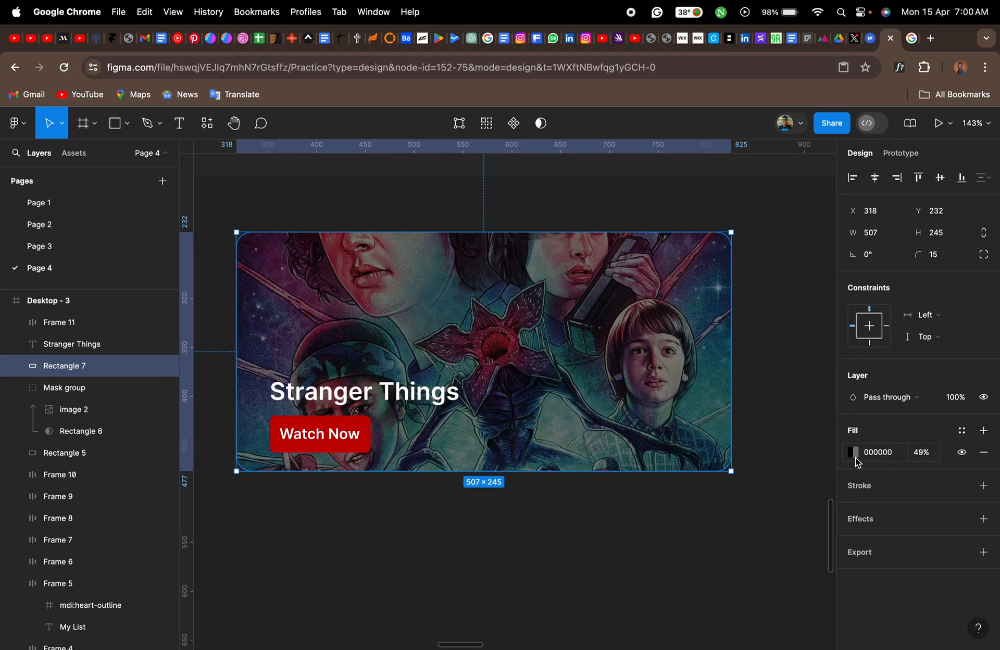
click(852, 452)
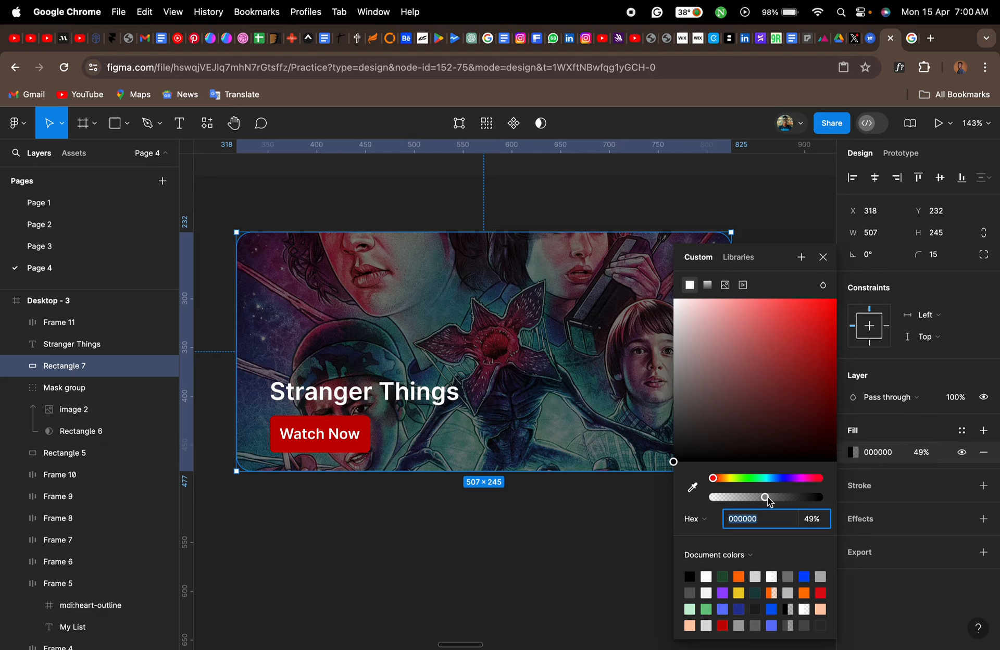
drag(766, 498, 822, 497)
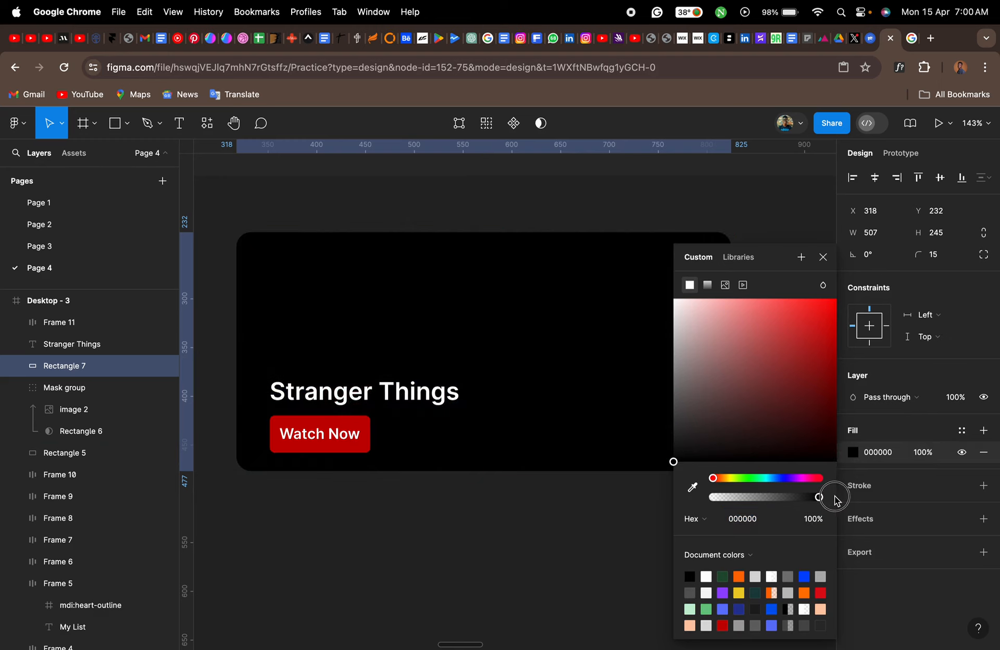
- Give the overlay a linear gradient fill from black at 0% opacity at its upper edge to 000000 at 100% at its lower edge
click(708, 286)
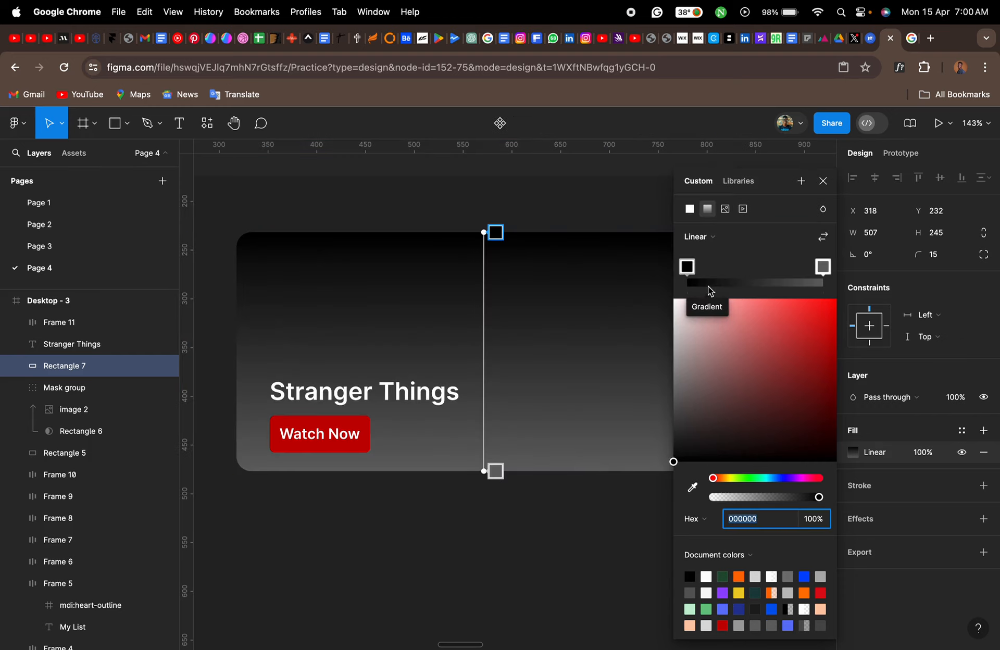
click(495, 231)
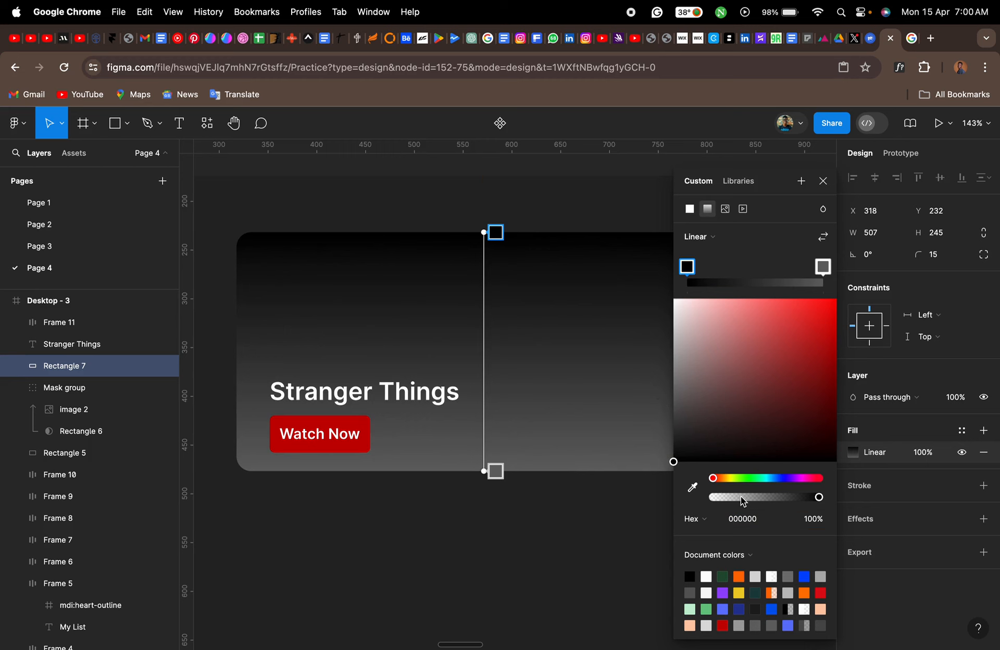
drag(743, 501, 700, 502)
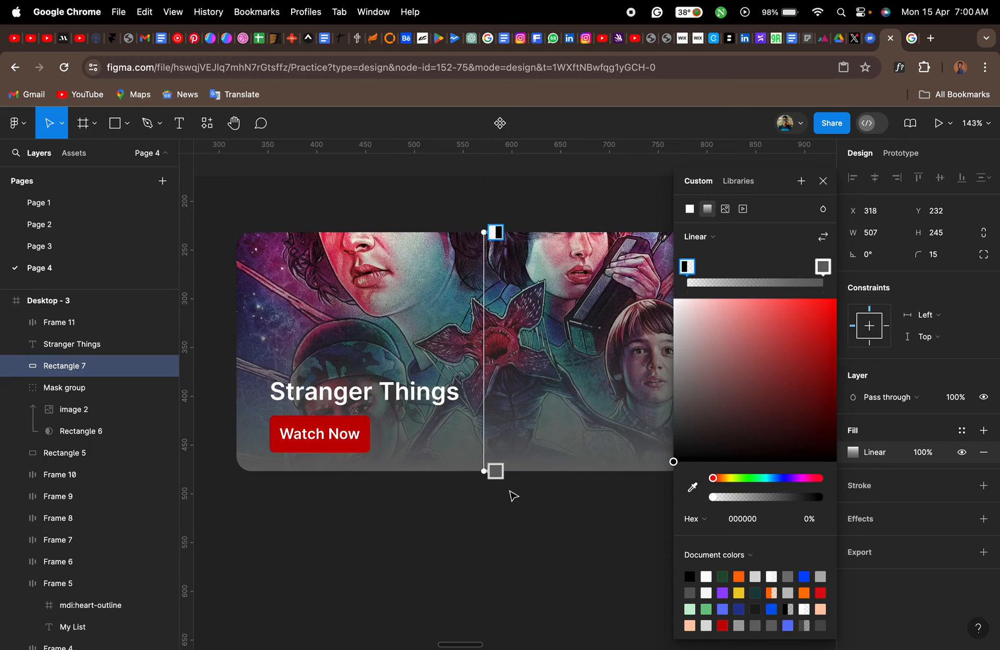
click(495, 471)
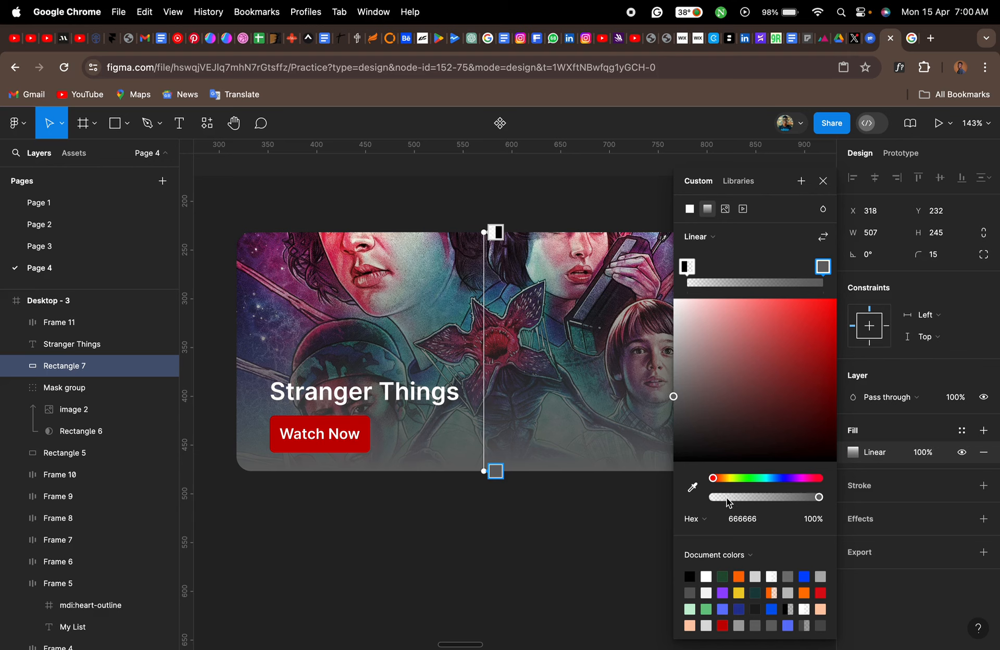
drag(674, 399, 672, 509)
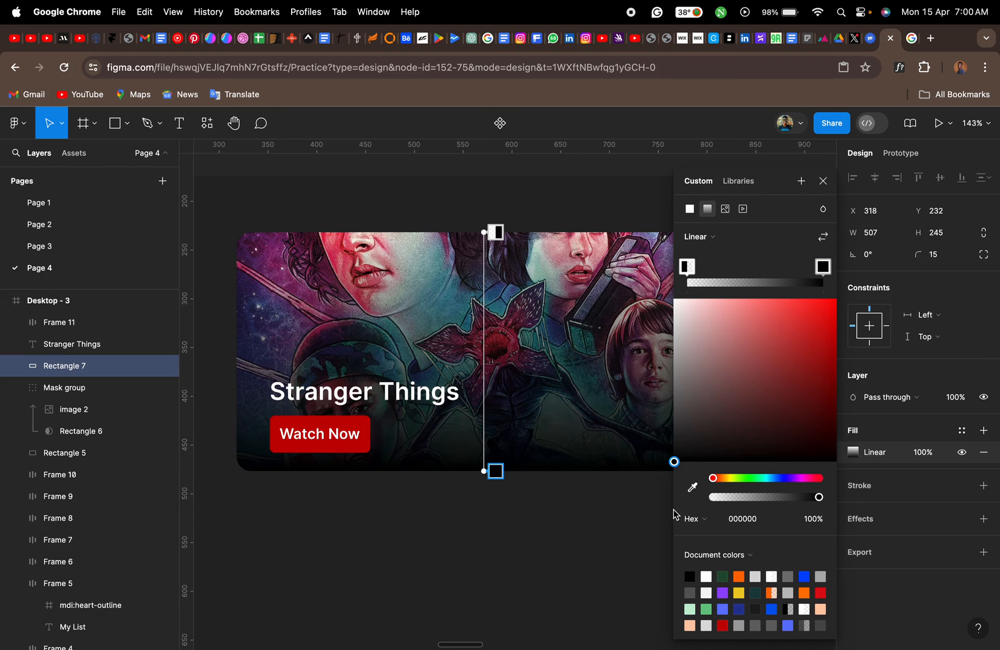
click(823, 181)
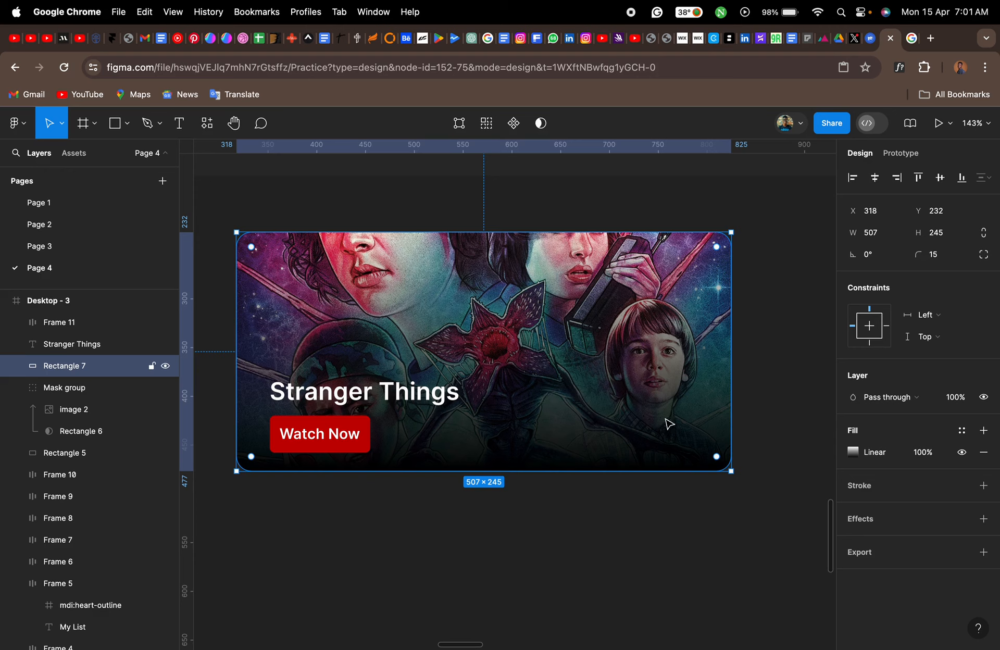
- Set the gradient's lower black stop to 89% opacity, moving it up beside the Watch Now button, and the transparent stop to 43%
click(853, 452)
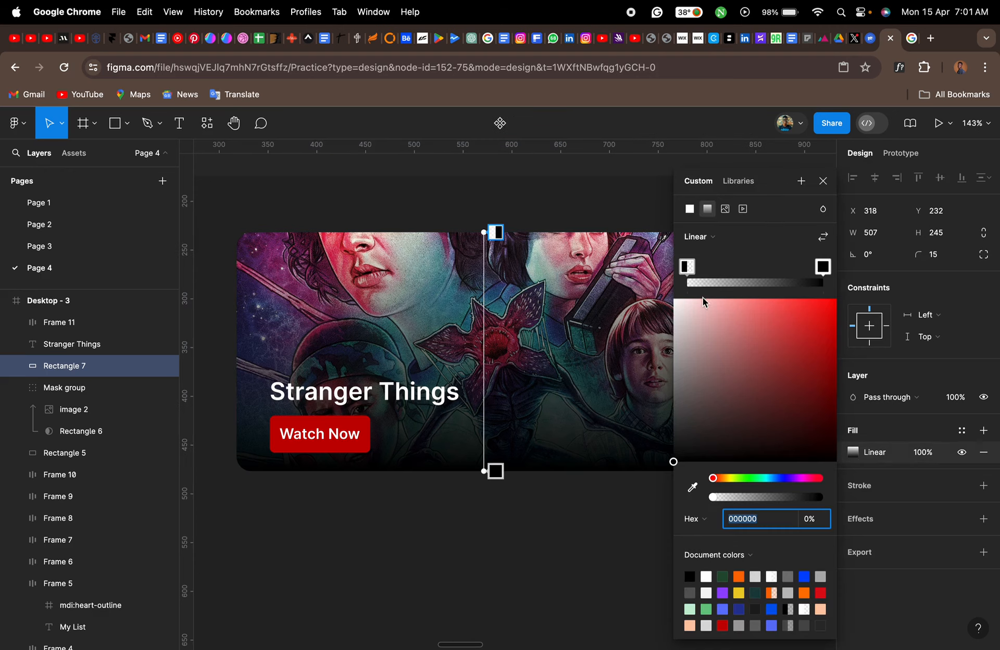
click(493, 472)
drag(712, 496, 797, 499)
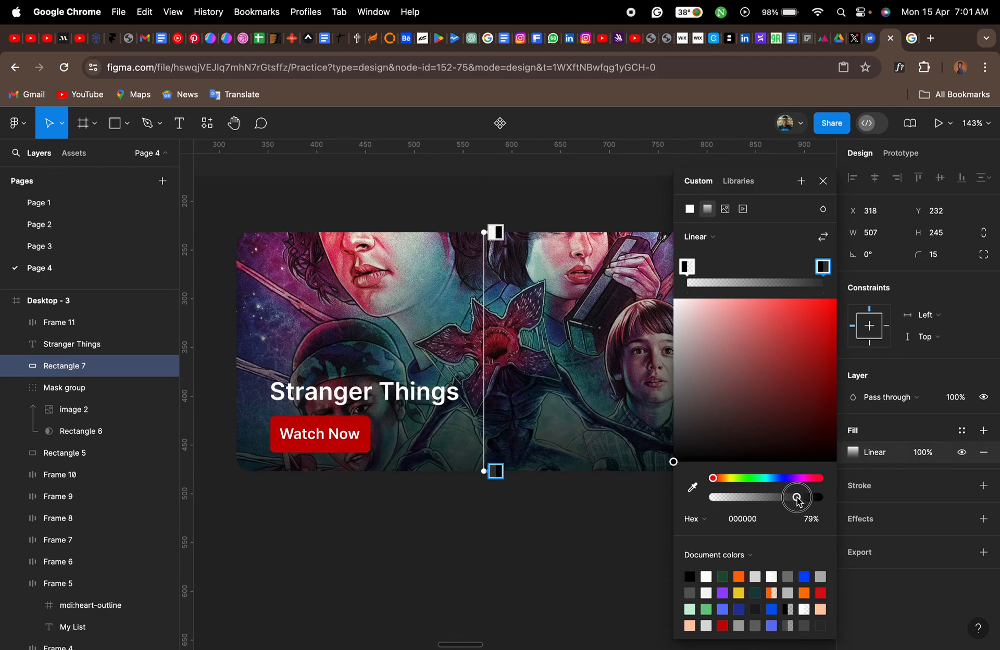
click(497, 236)
drag(498, 239, 498, 335)
drag(496, 471, 496, 424)
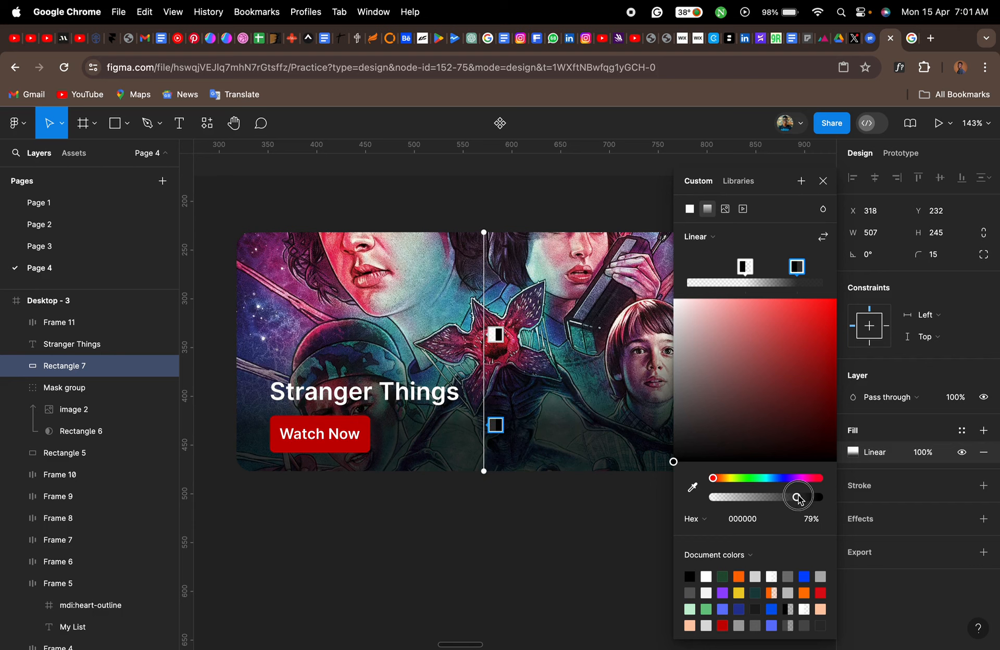
drag(797, 497, 808, 498)
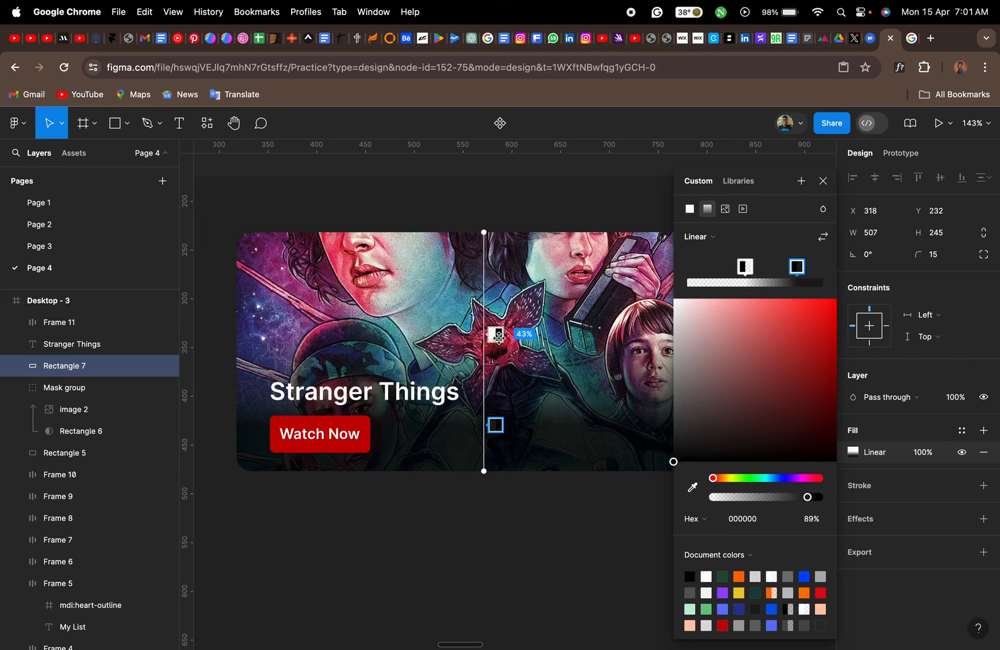
- Reposition the overlay's gradient stops, with the transparent stop at 41% and the dark stop just above the banner's lower edge
drag(499, 336, 499, 308)
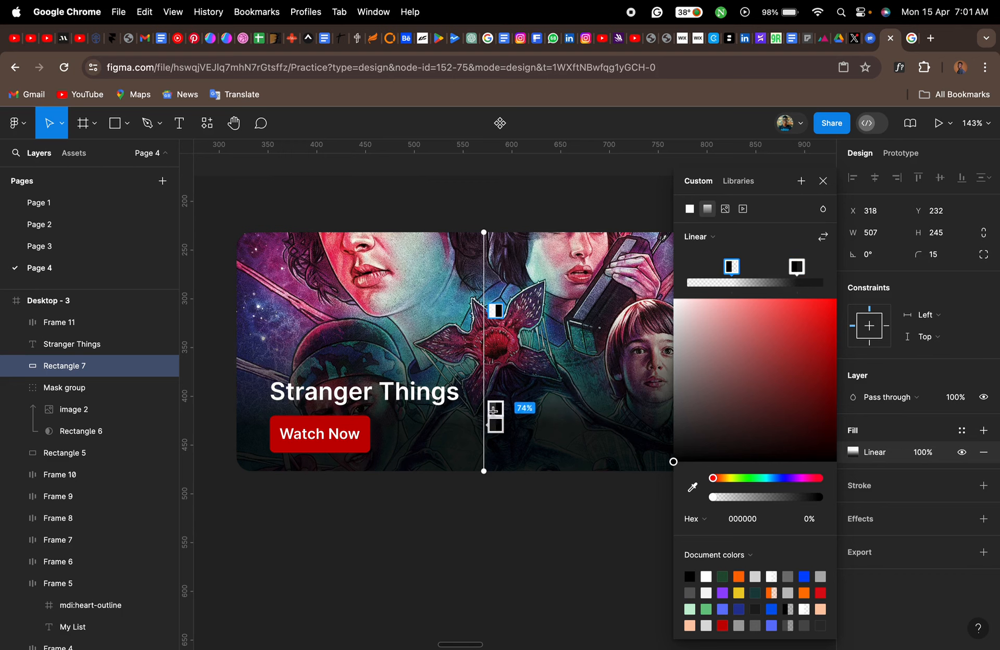
drag(494, 424, 491, 478)
mouse_move(496, 311)
mouse_down()
mouse_move(494, 340)
mouse_move(493, 328)
mouse_up()
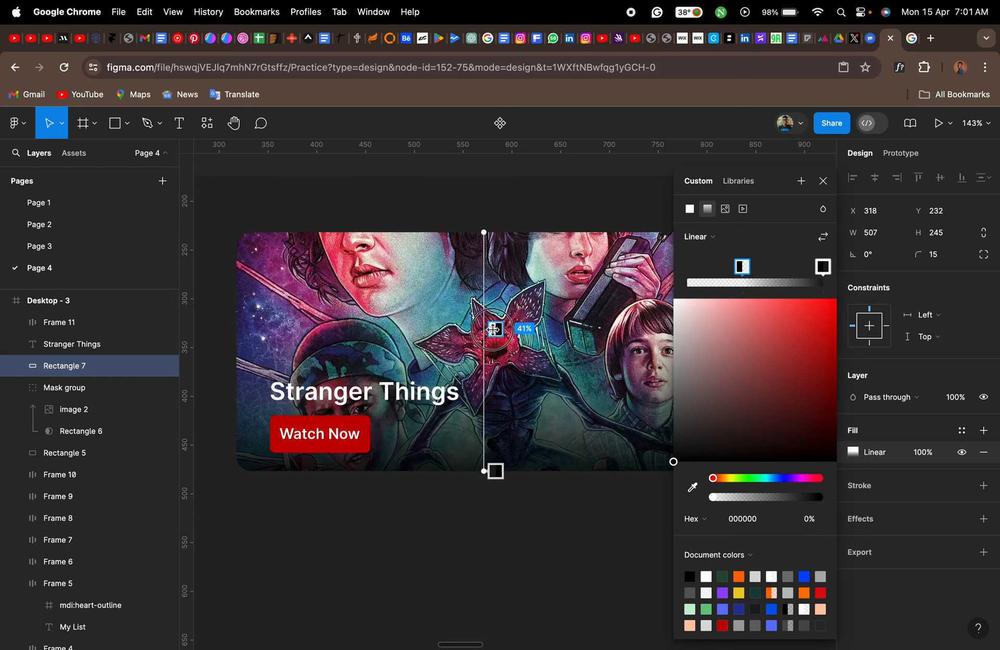
drag(495, 471, 496, 451)
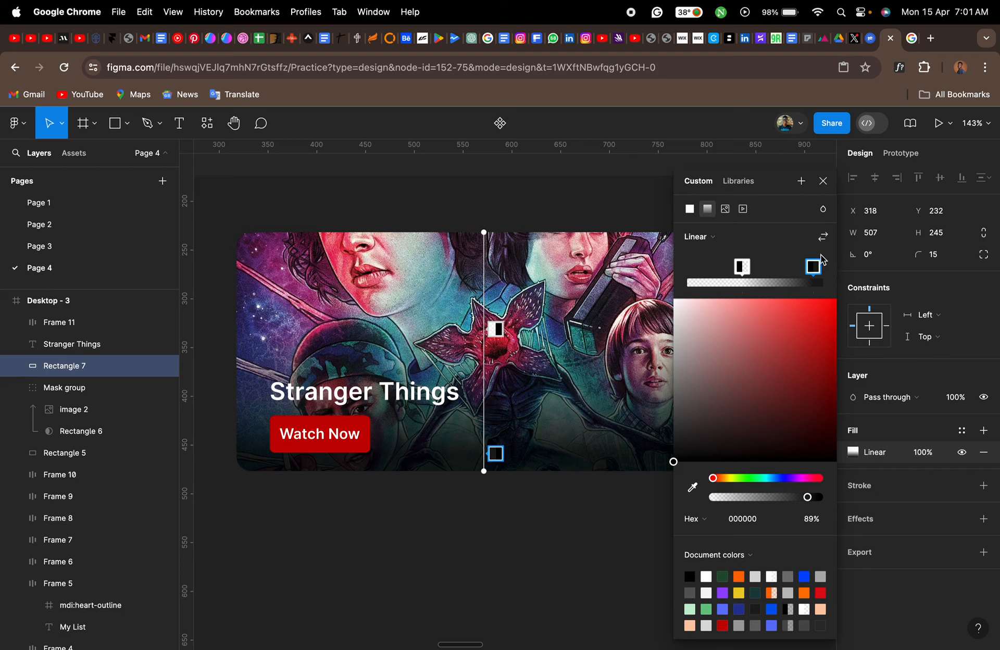
click(824, 181)
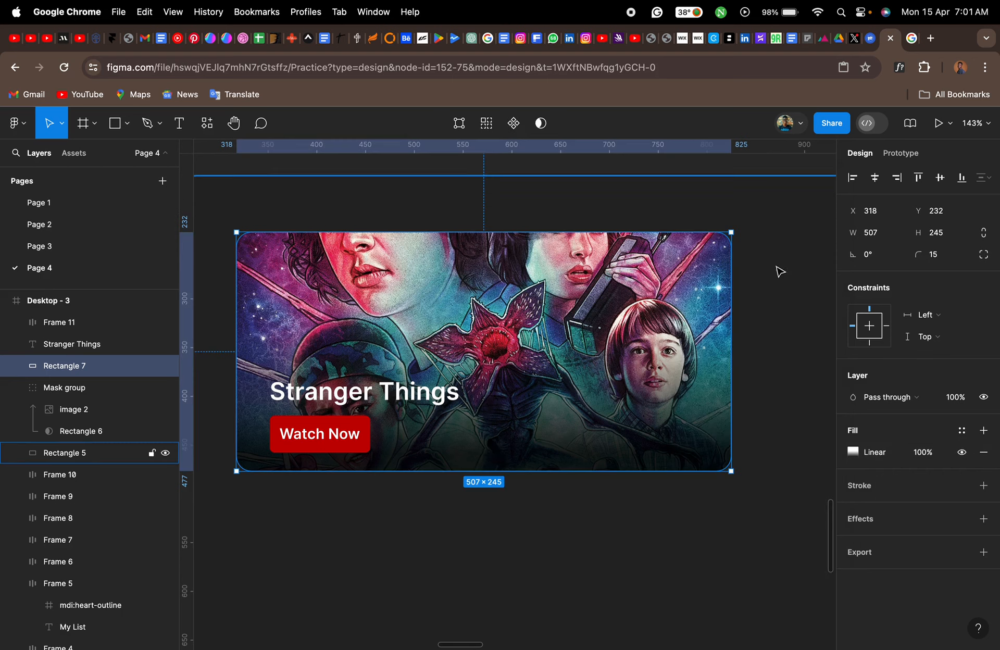
- Lock the large 1113 × 729 background rectangle, Rectangle 5, and collapse the mask group's layers
click(602, 585)
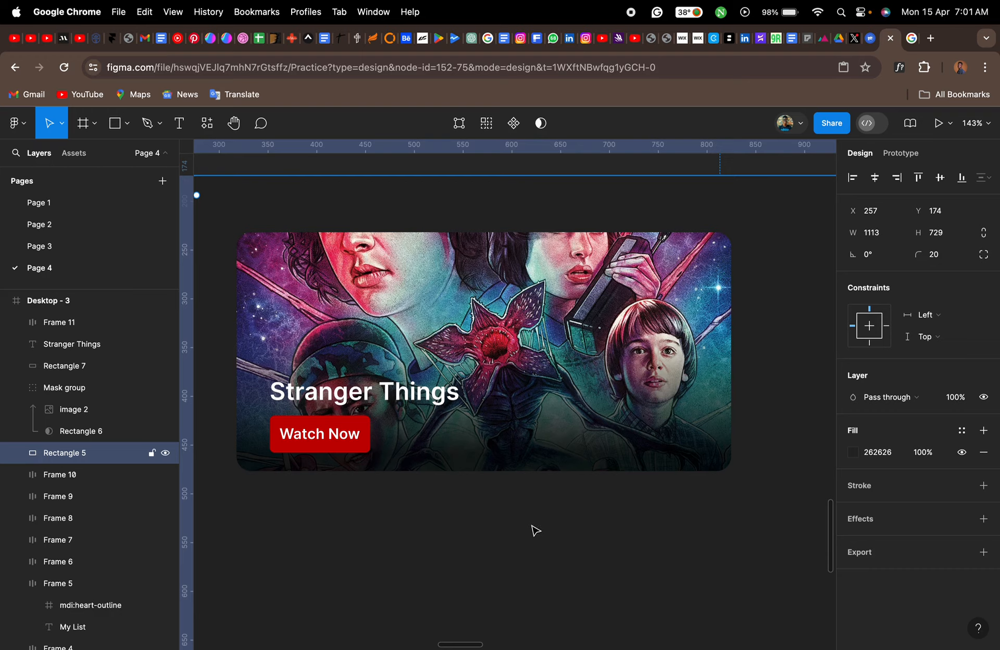
scroll(531, 529, down, 5)
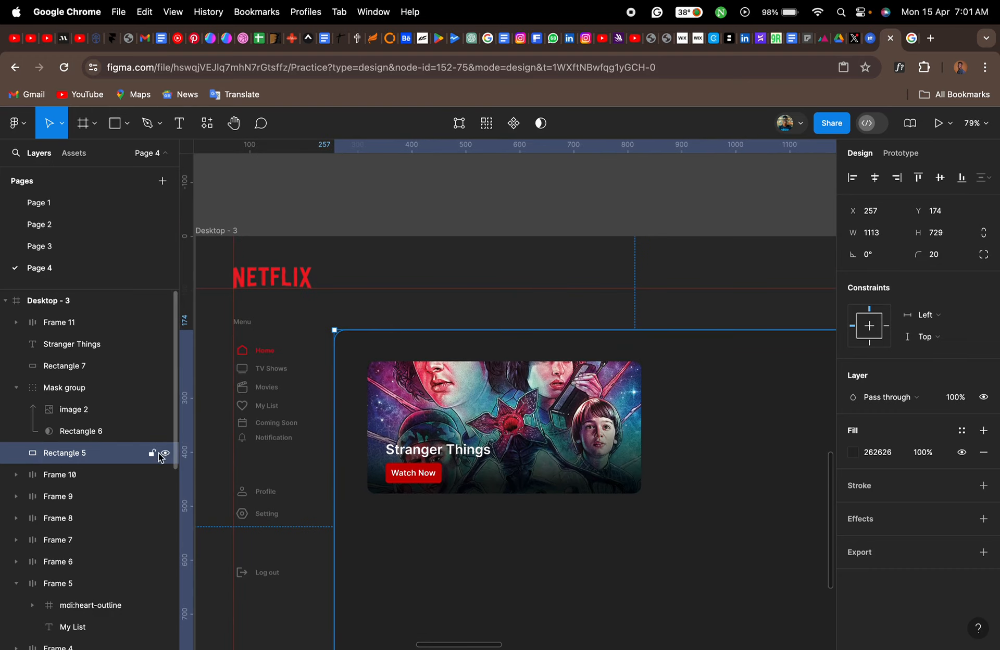
click(152, 453)
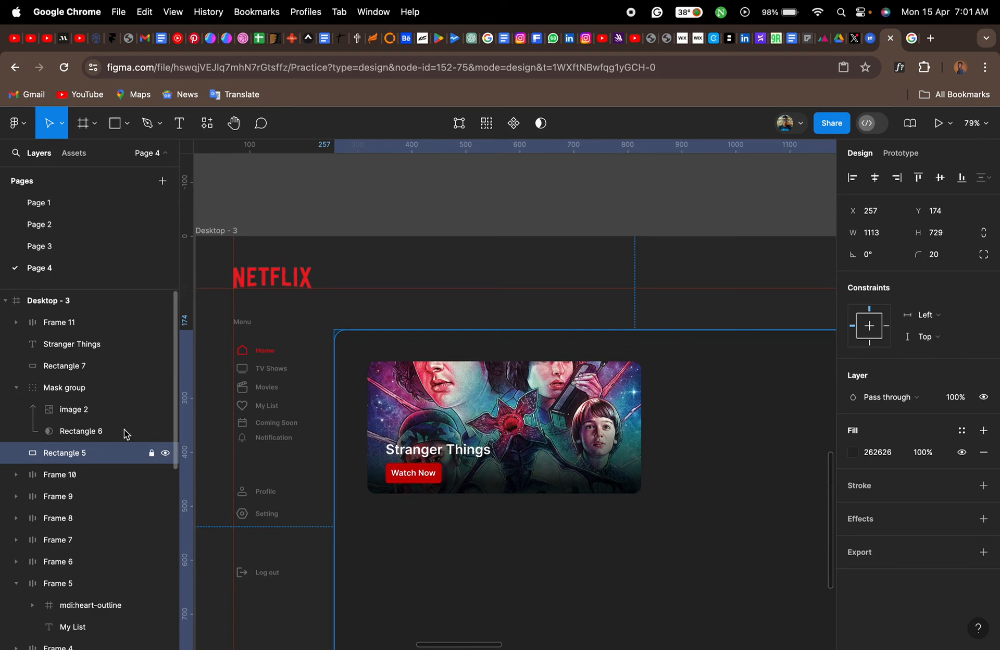
click(85, 396)
click(17, 390)
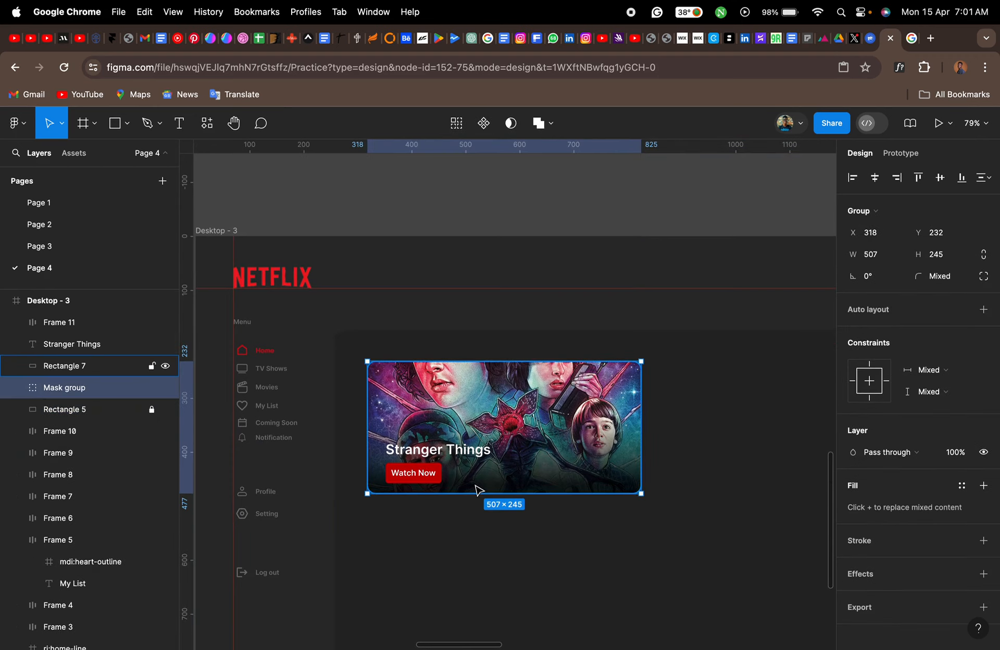
- Move image 2 down inside the Stranger Things banner's mask to Y 228, and collapse the mask group
key(shift+2)
scroll(521, 477, down, 3)
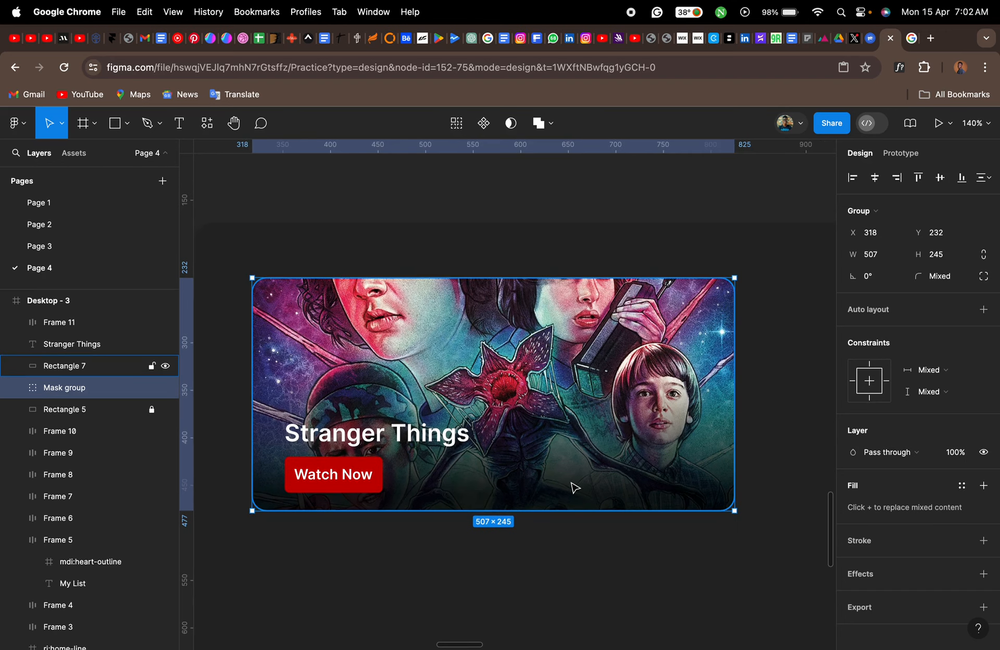
double_click(572, 416)
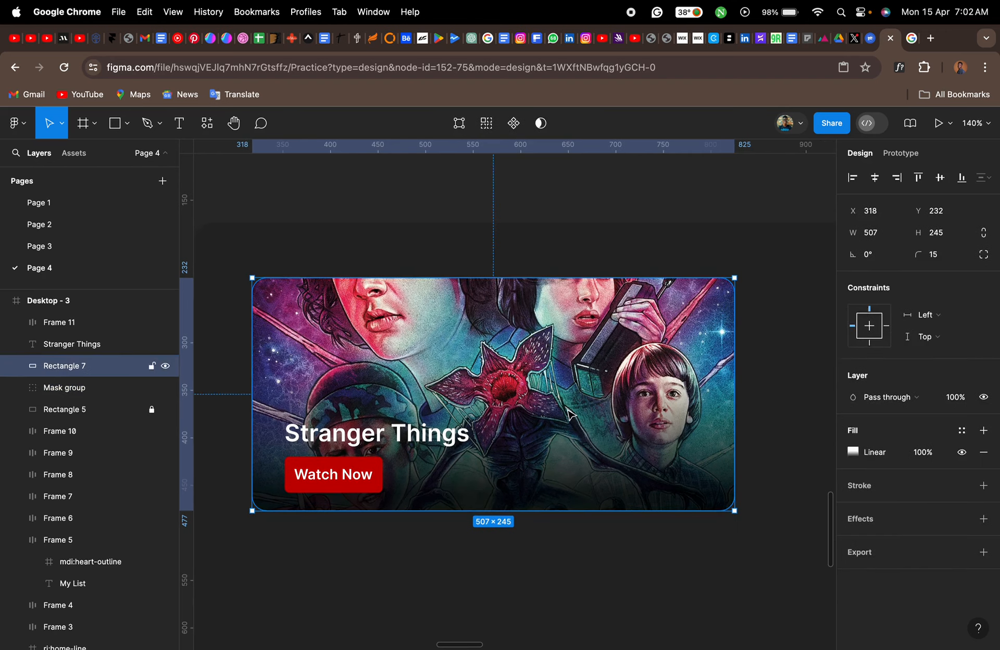
click(93, 391)
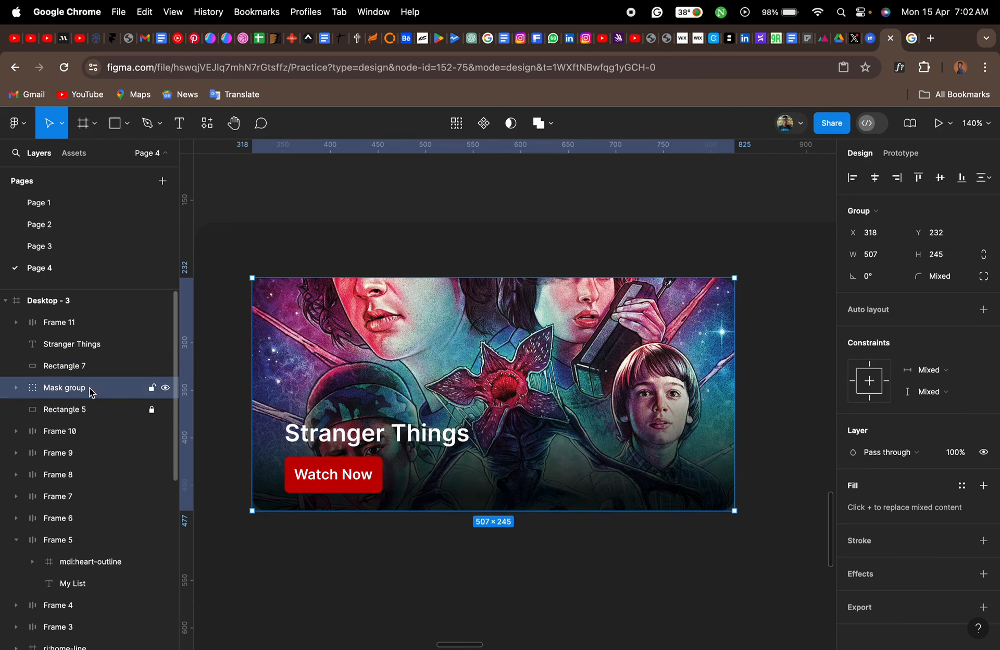
click(16, 388)
click(76, 431)
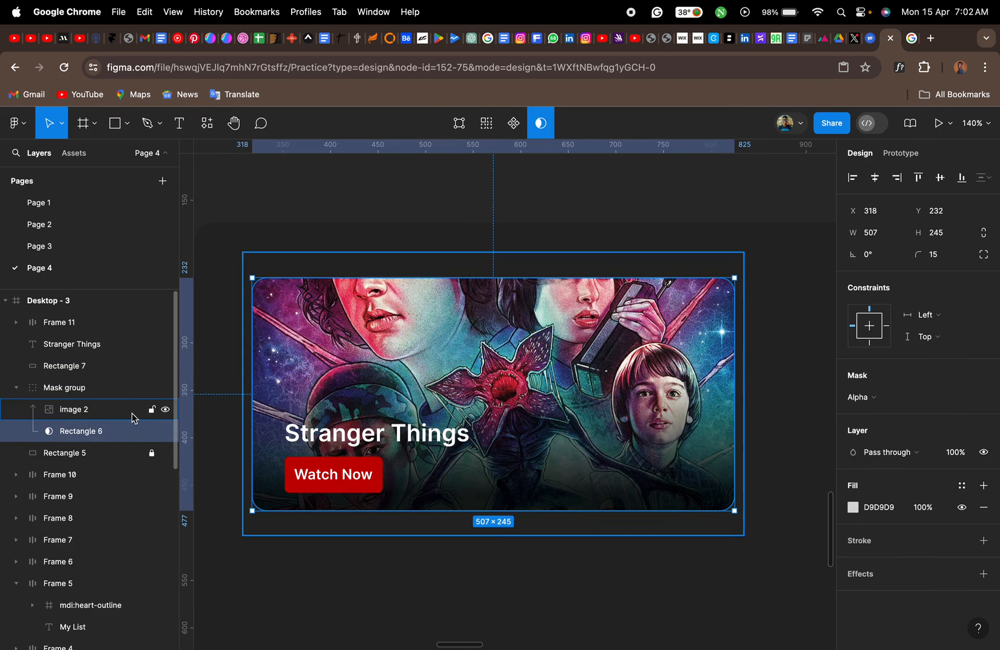
click(98, 413)
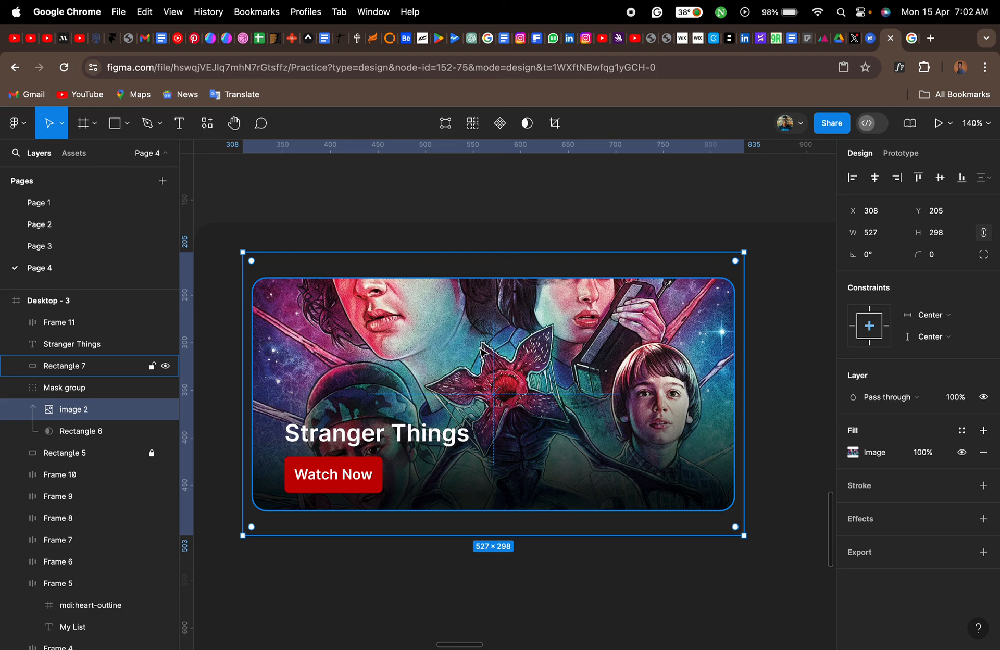
key(Down)
key(Down)
key(Down)
key(Down)
key(Down)
key(Down)
key(Down)
key(Down)
key(Down)
key(Down)
key(Down)
key(Down)
key(Down)
key(Down)
key(Down)
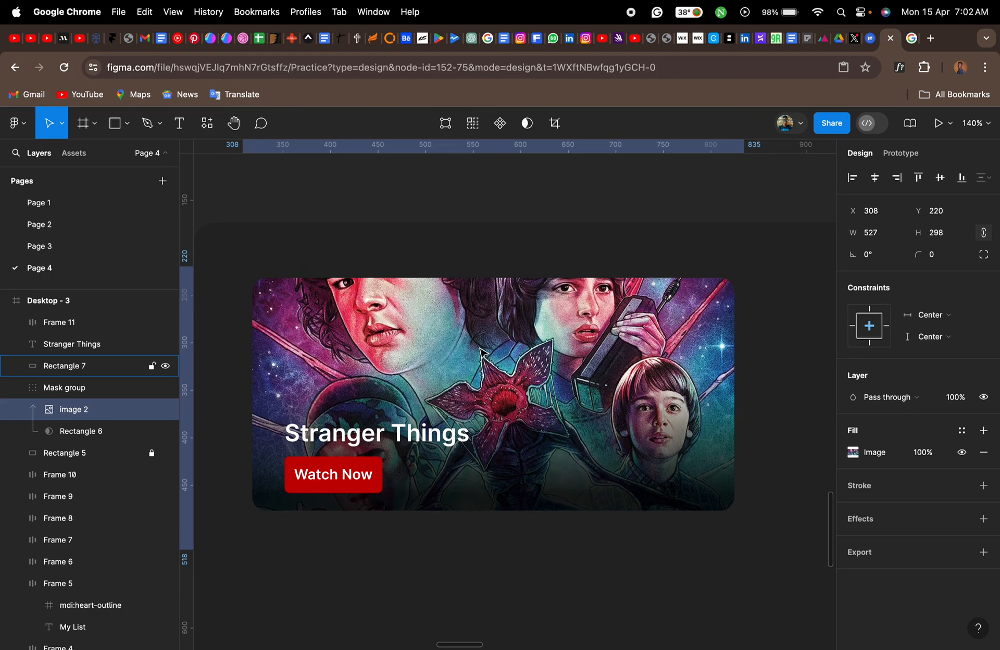
key(Down)
key(Down)
key(Down)
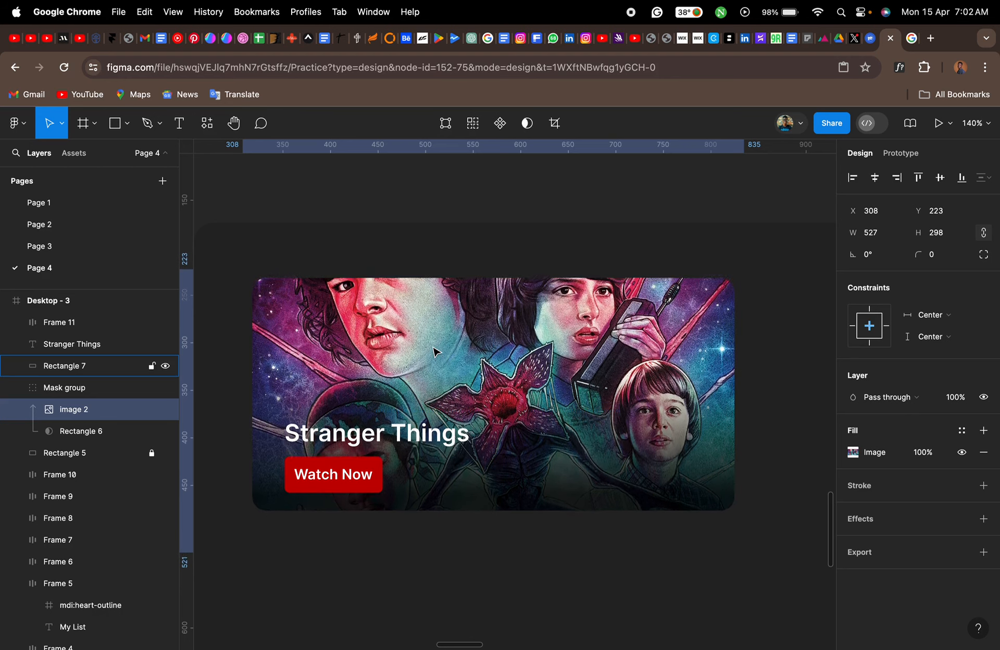
key(Down)
key(Down)
key(Down)
key(Down)
key(Down)
key(Down)
key(Down)
key(Down)
key(Down)
key(Down)
key(Down)
key(Down)
key(Down)
key(Down)
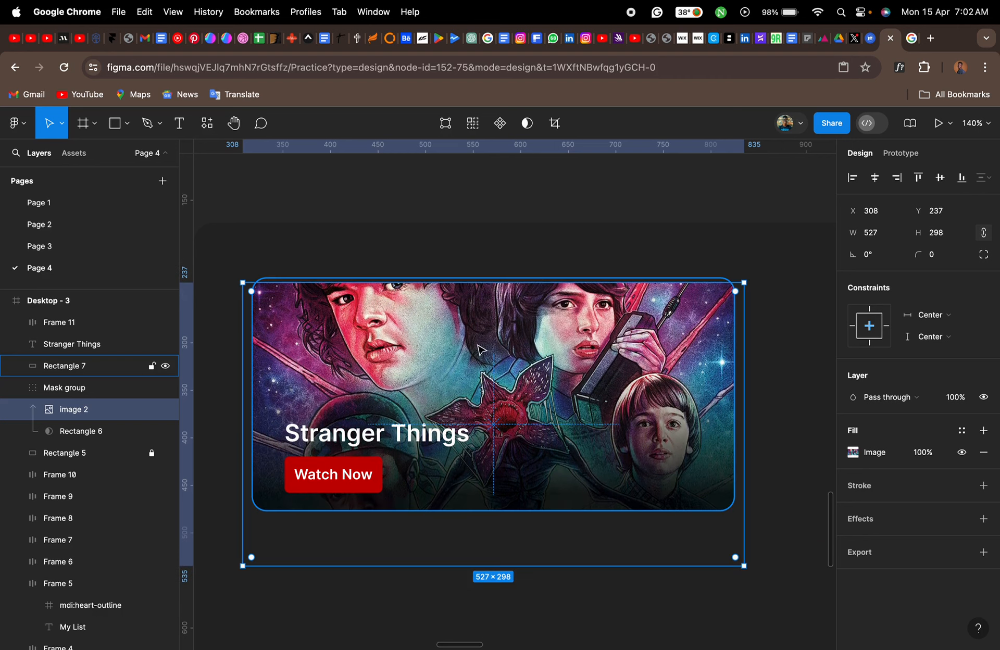
key(Up)
key(Up)
key(Up)
key(Up)
key(Up)
key(Up)
key(Up)
key(Up)
key(Up)
key(Up)
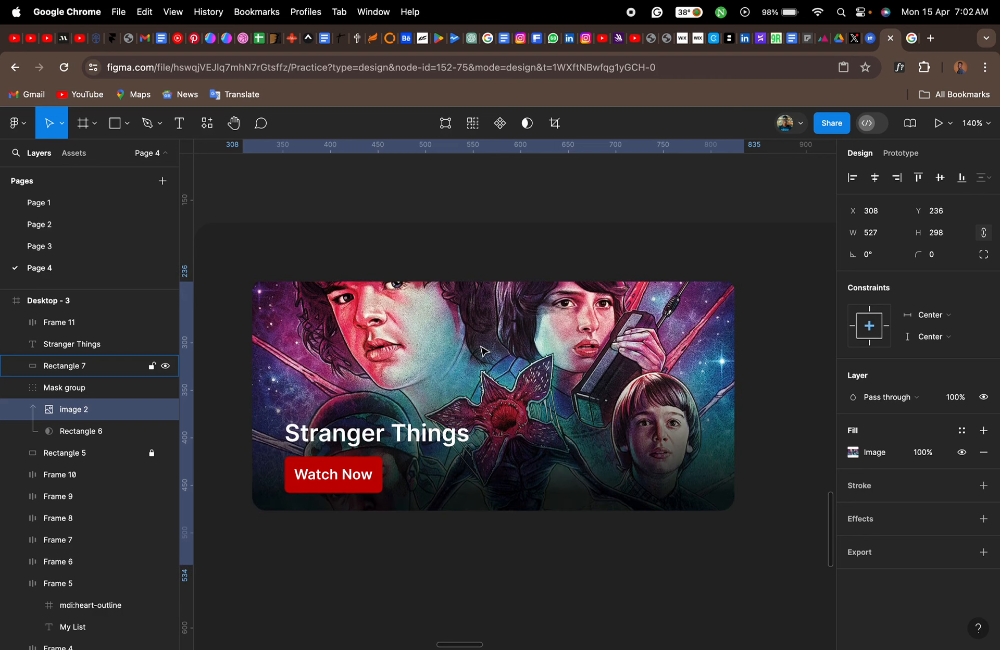
key(Down)
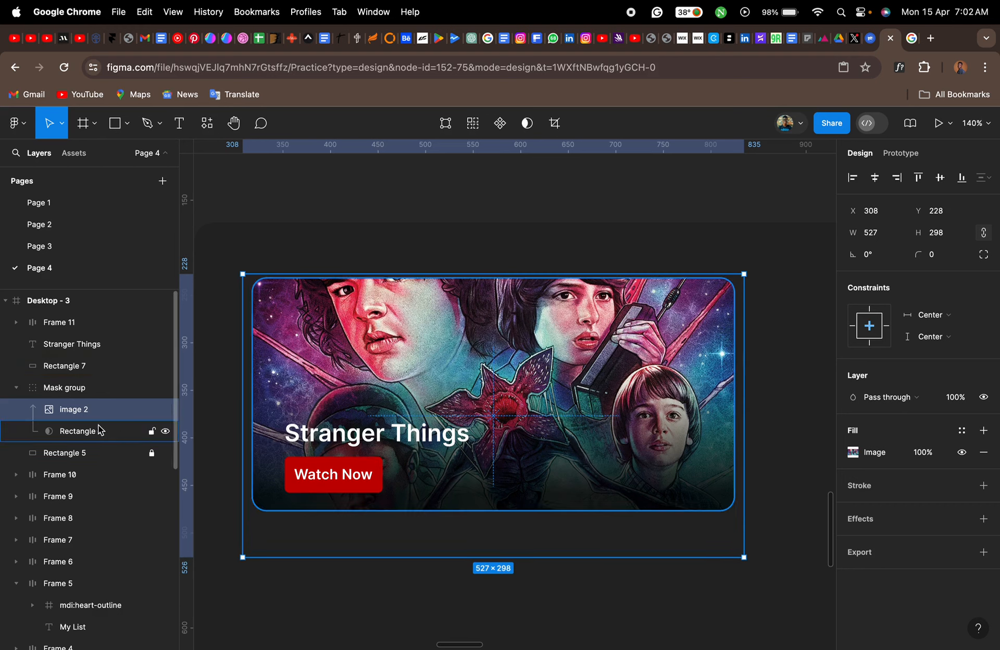
click(70, 395)
click(16, 390)
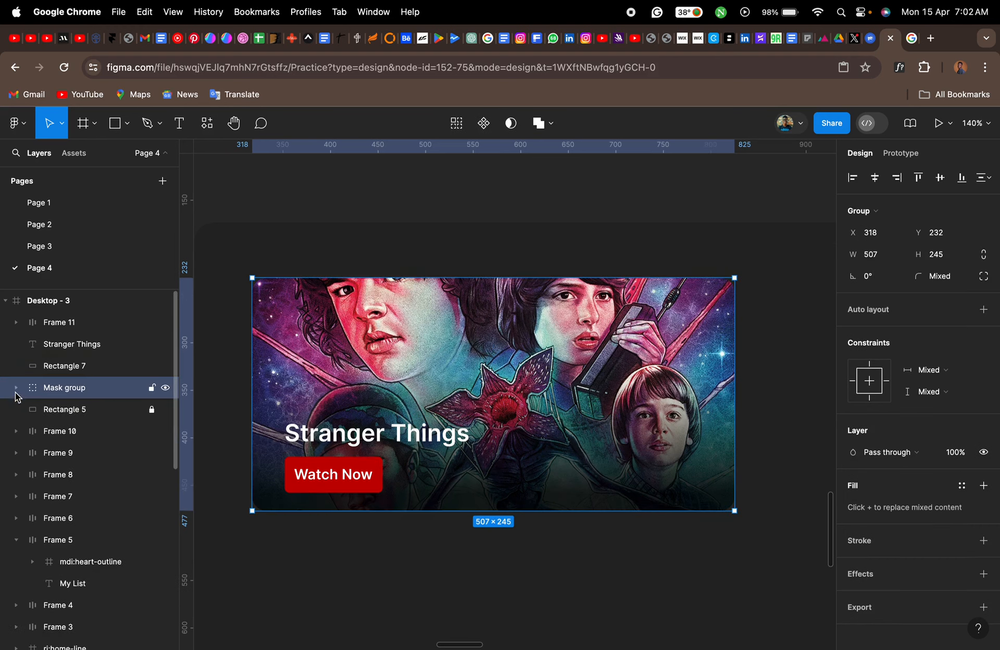
- Group the banner's Watch Now button, Stranger Things title, gradient overlay and mask group together
scroll(605, 435, down, 2)
scroll(604, 437, down, 5)
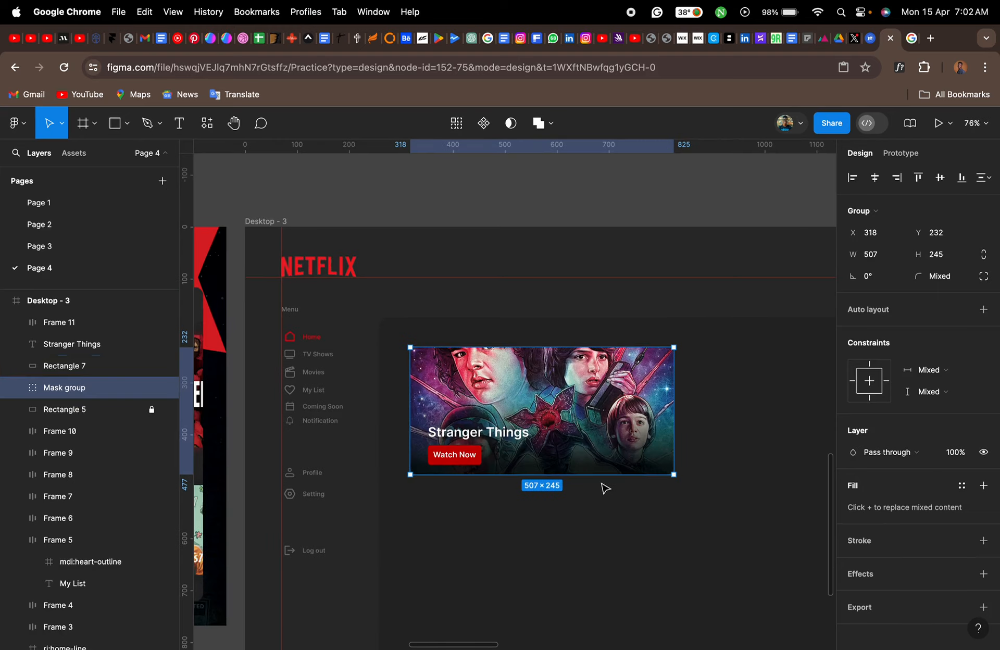
drag(606, 504, 439, 360)
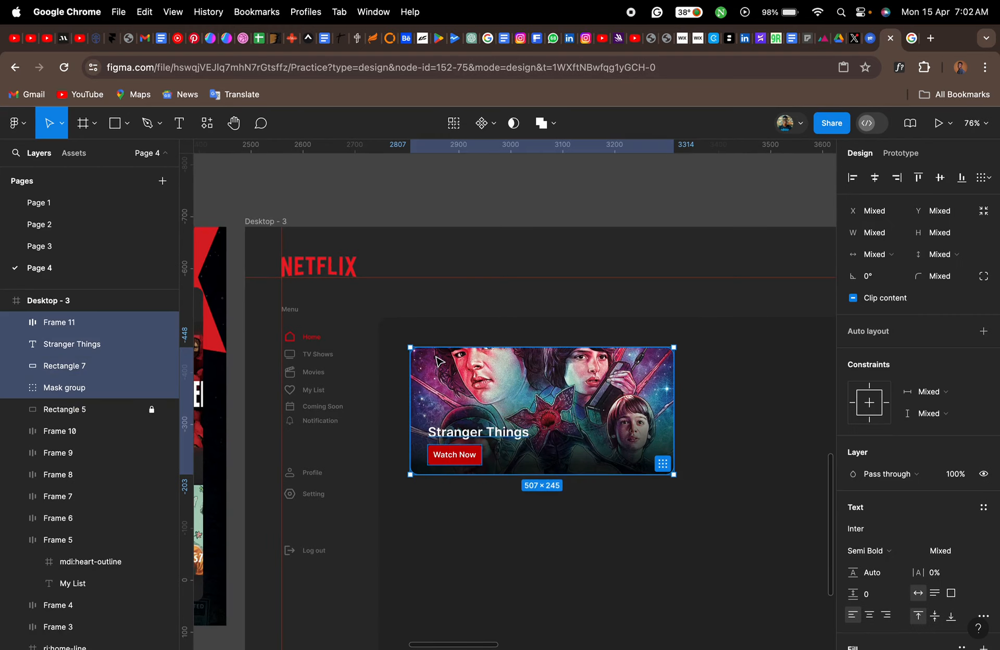
key(super+g)
- Duplicate the banner group twice in a row at Y 232, with the copies at X 846 and X 1374
scroll(439, 361, right, 5)
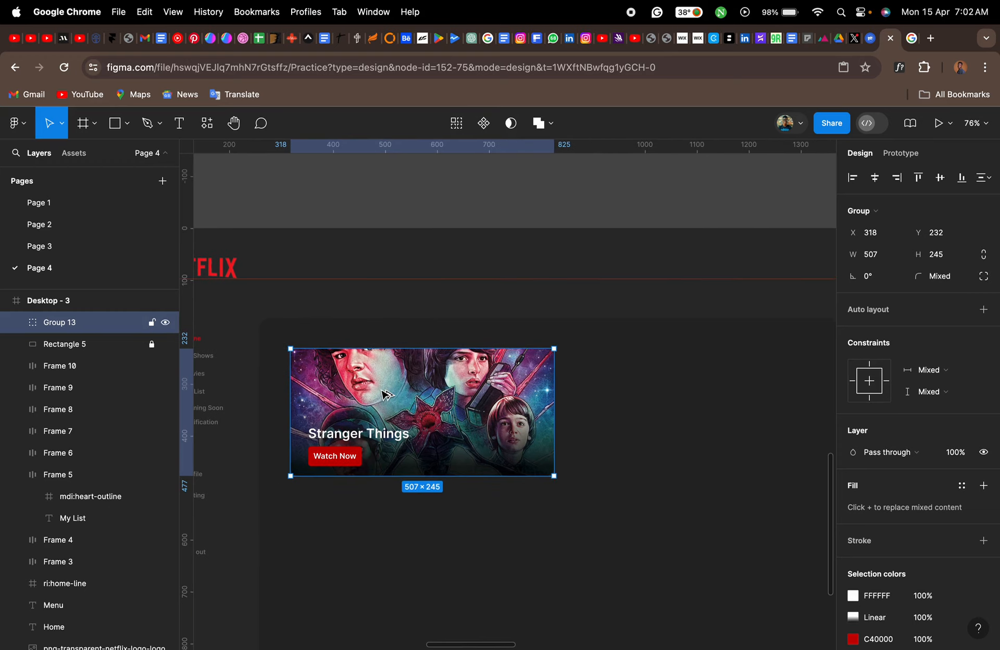
drag(386, 395, 659, 397)
scroll(659, 398, right, 8)
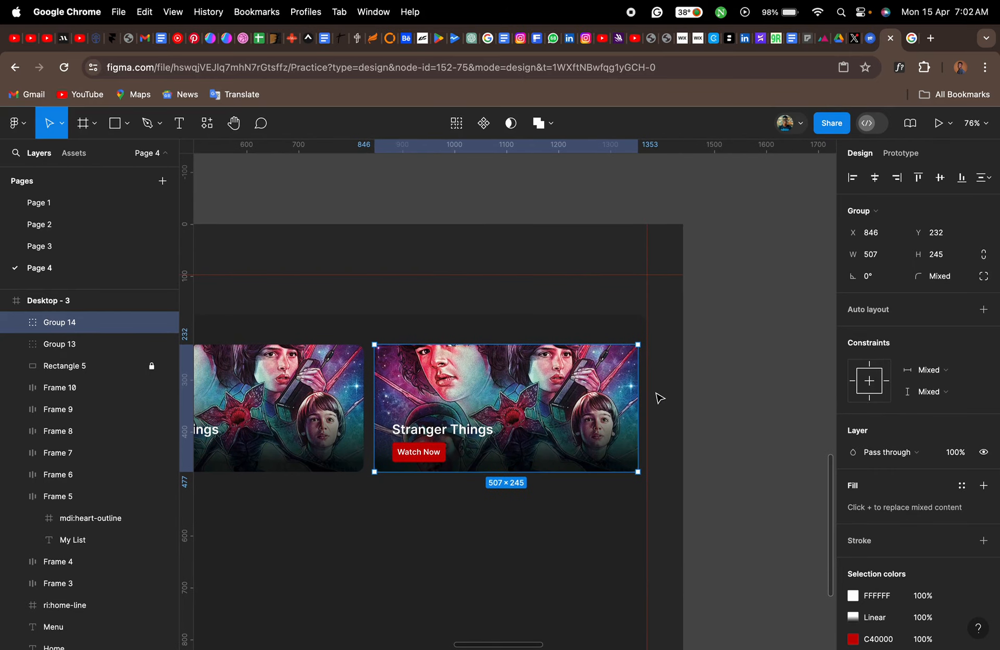
key(super+d)
scroll(659, 397, right, 5)
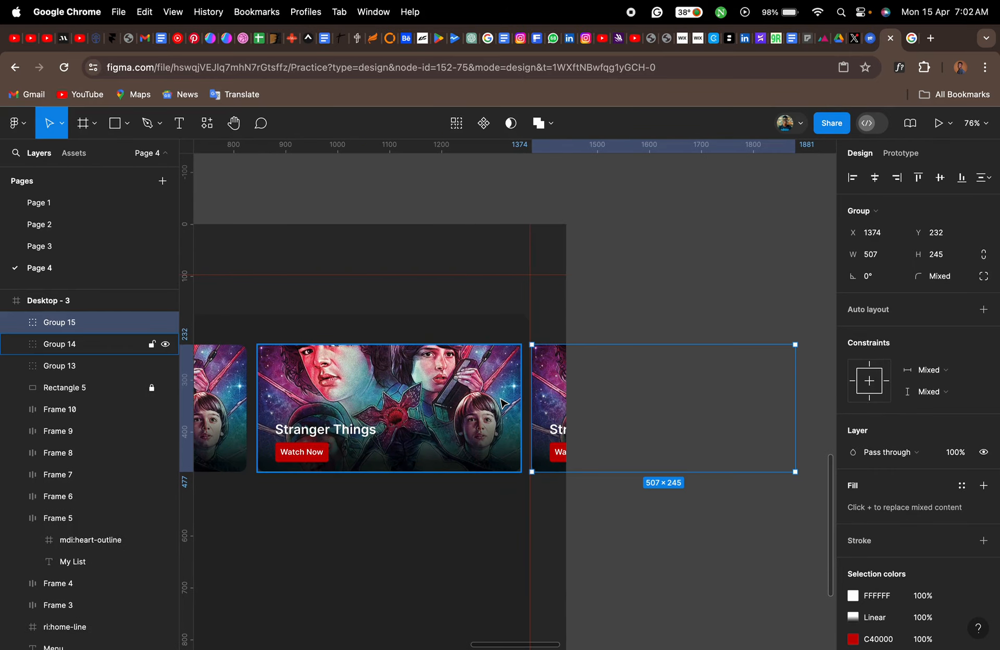
- Change the second banner's title text to "Money Heist"
scroll(502, 402, left, 4)
scroll(501, 402, up, 5)
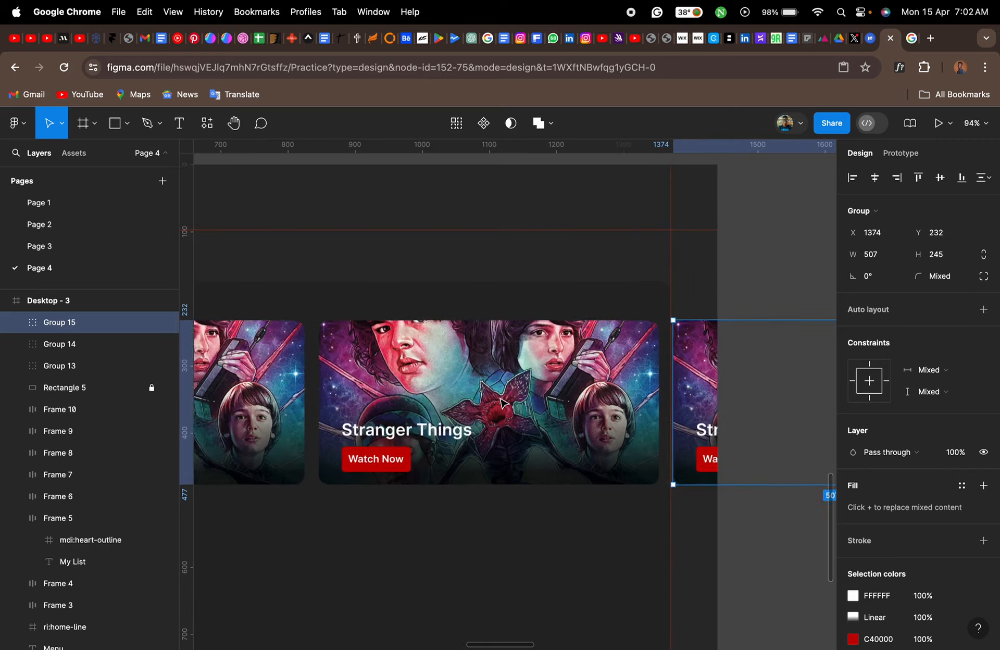
double_click(426, 452)
double_click(423, 444)
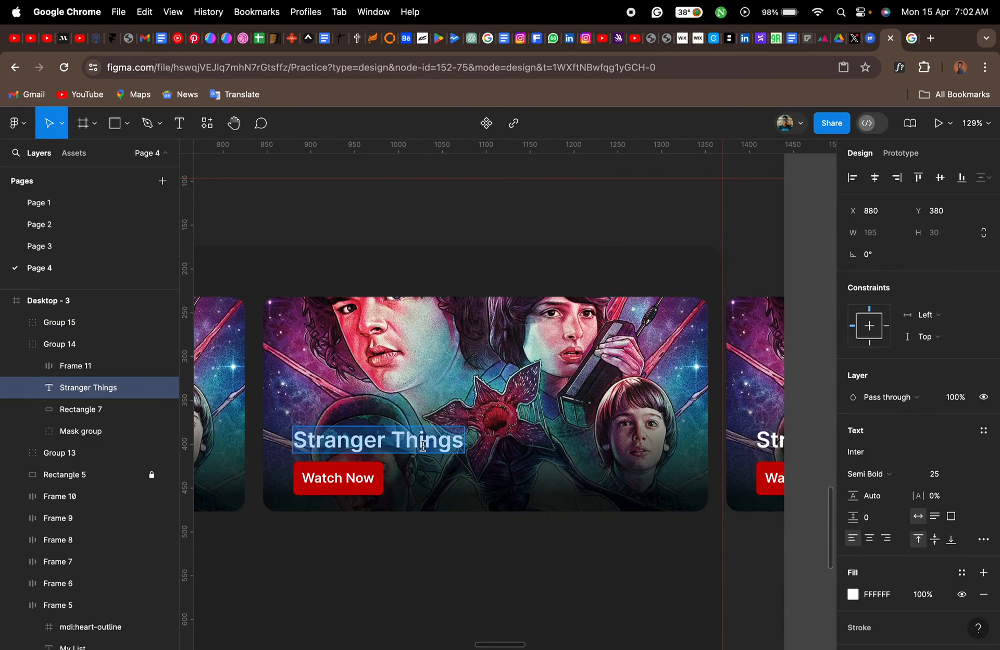
key(super+a)
text(moneyn)
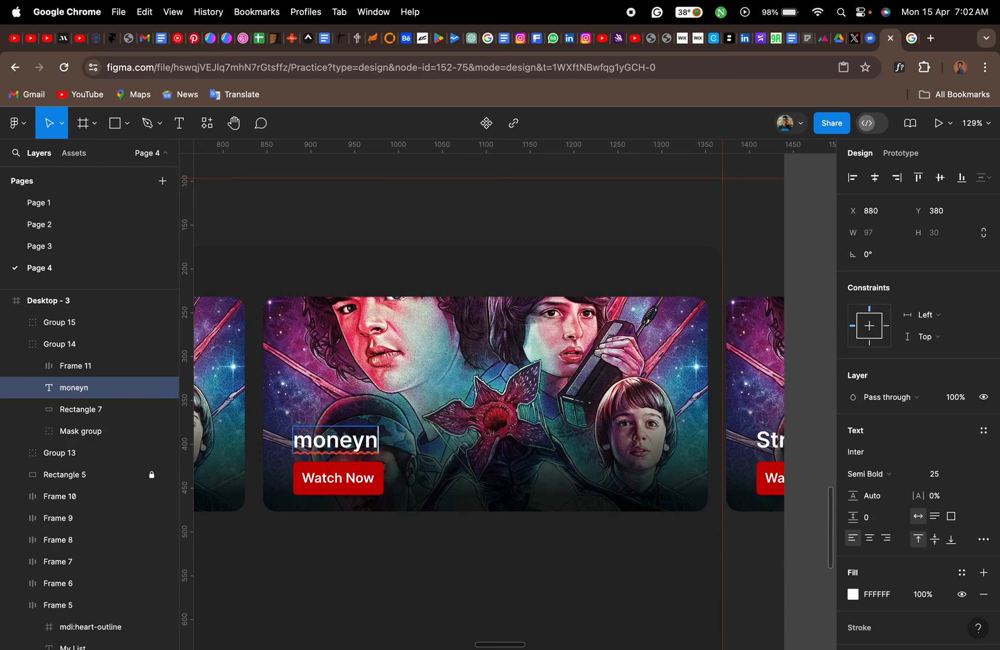
key(super+a)
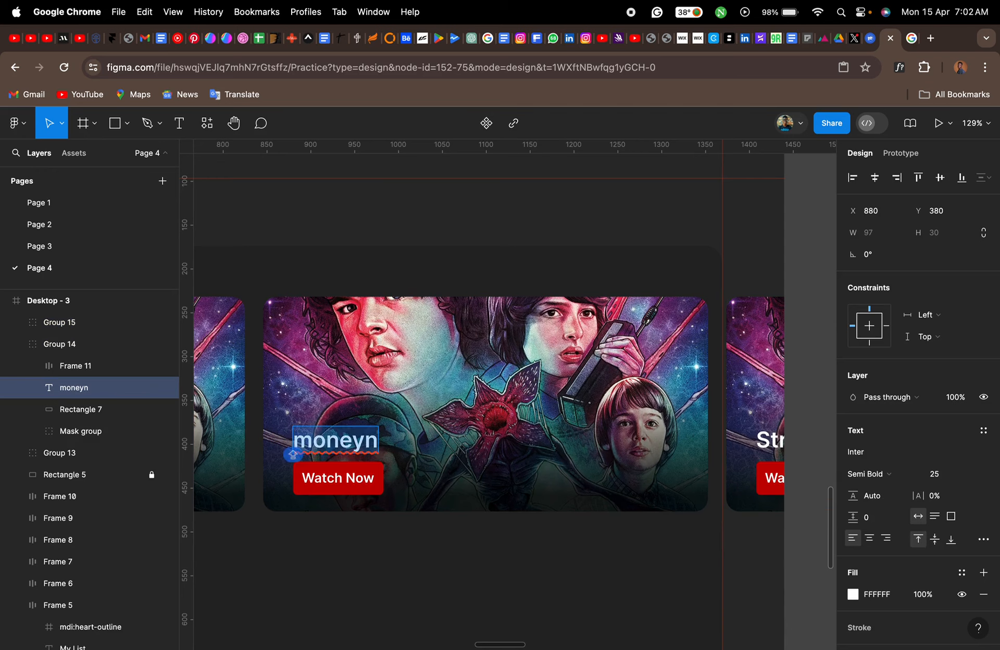
text(Mone)
key(BackSpace)
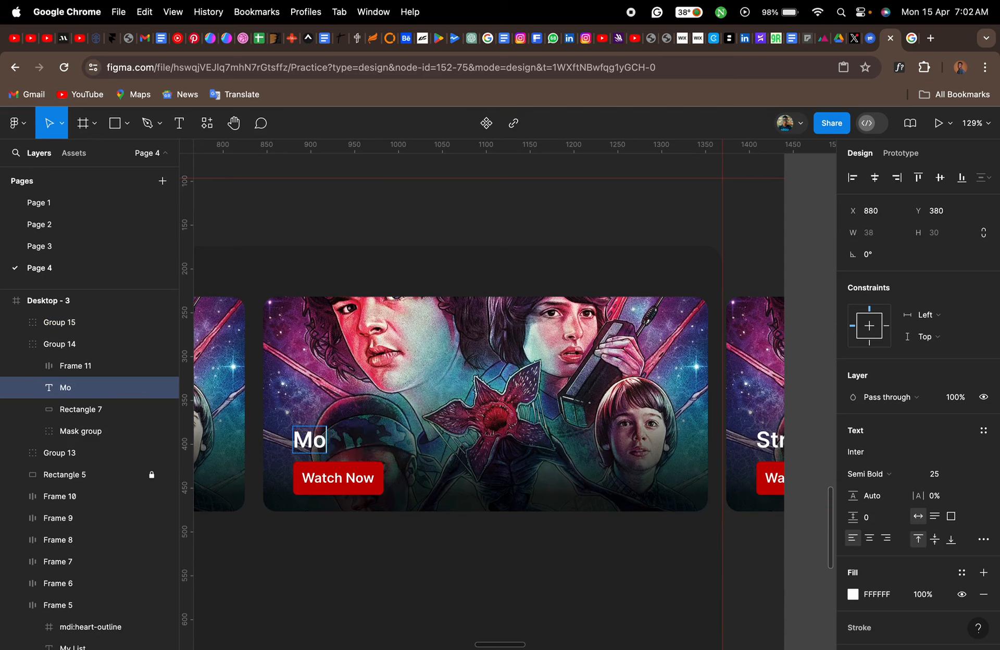
text(ney H)
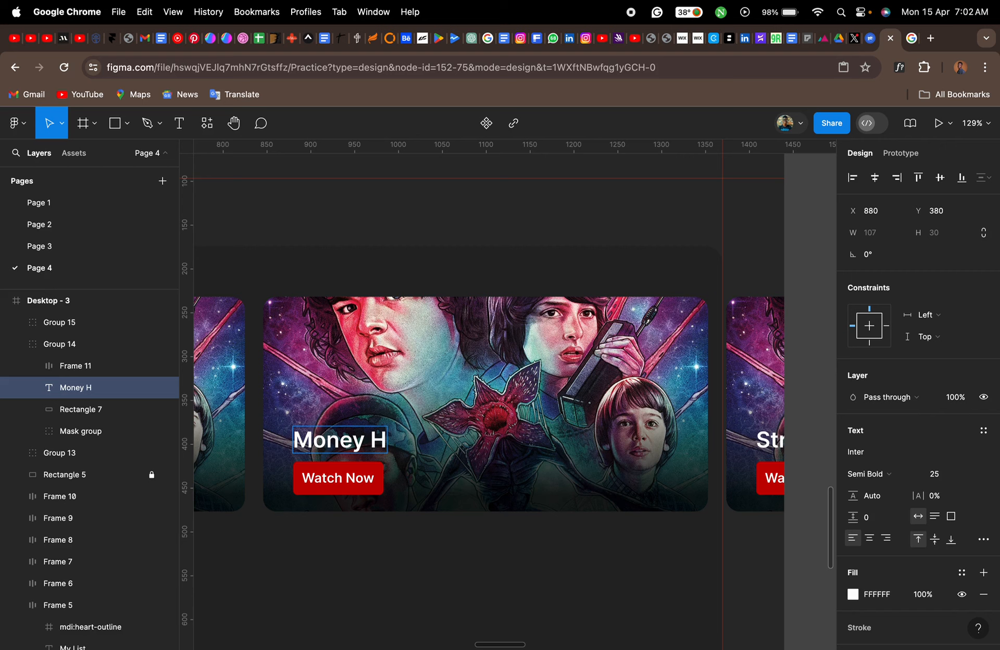
text(eist)
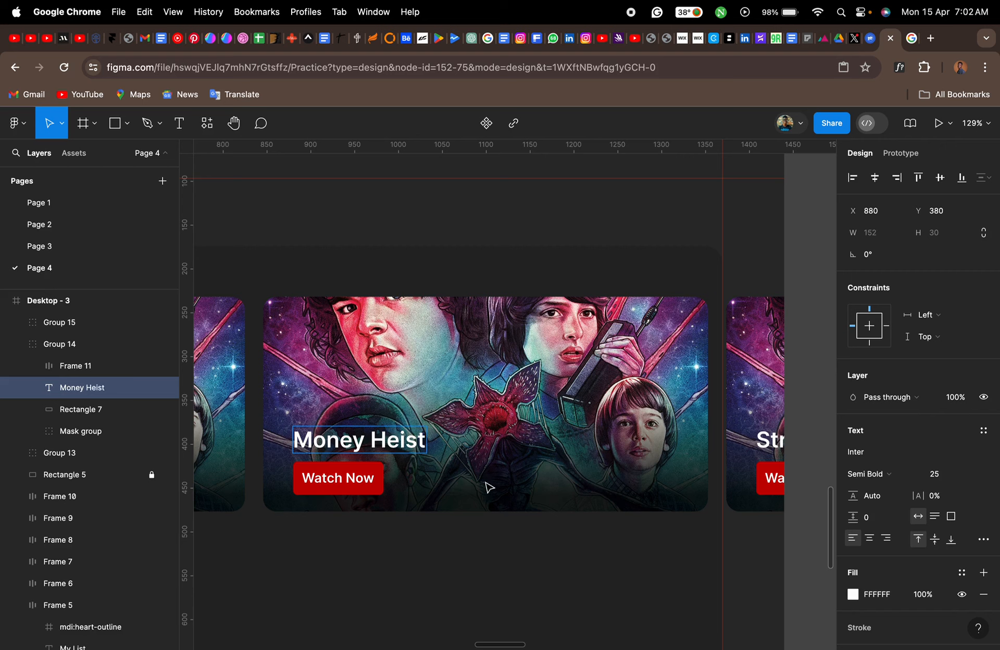
key(Escape)
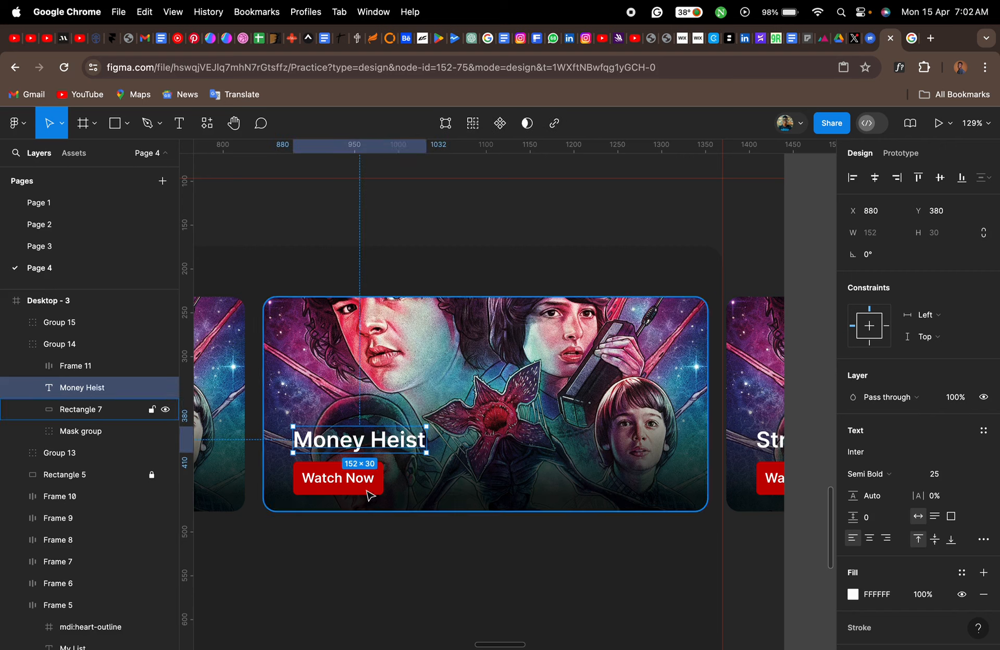
- Expand the mask group in the Money Heist banner and select its artwork layer, image 2
click(78, 431)
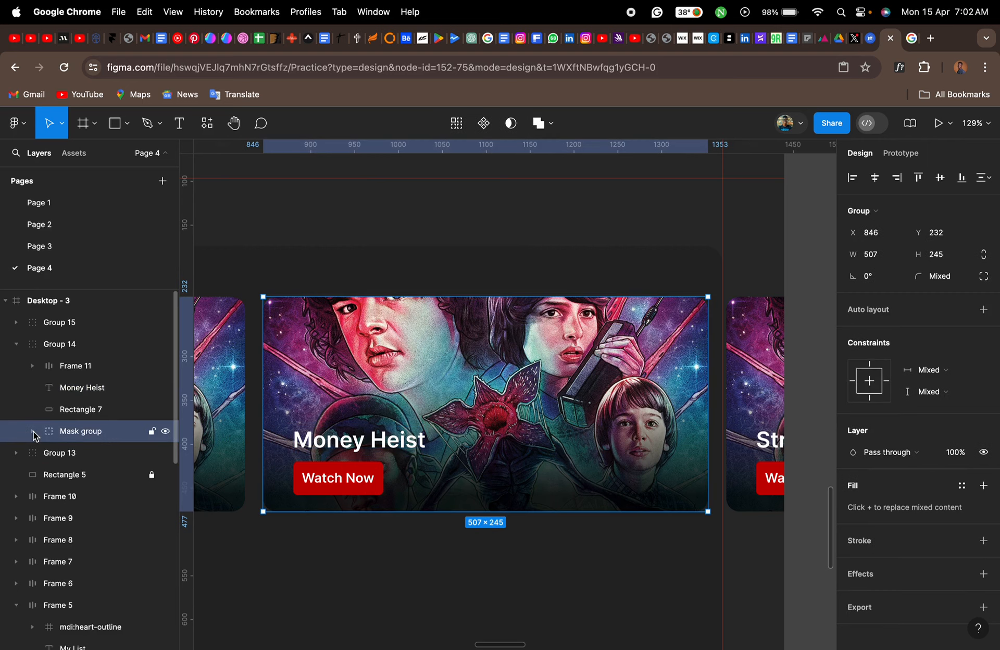
click(33, 431)
click(83, 453)
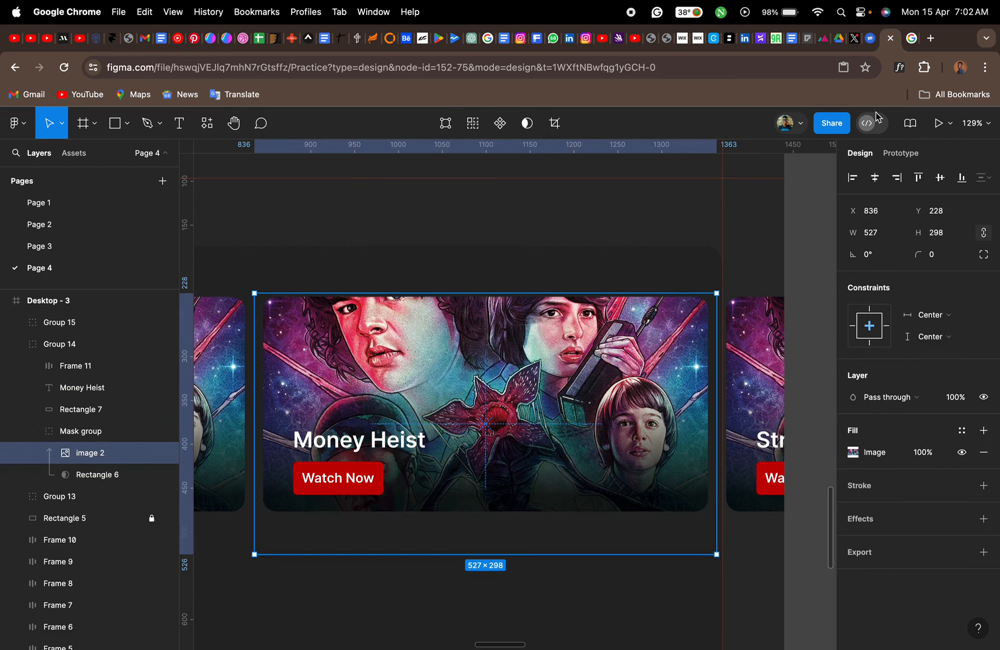
- In the Google Images browser tab, search for "money heist cover" and open the wide Sweetescape result's preview
click(913, 39)
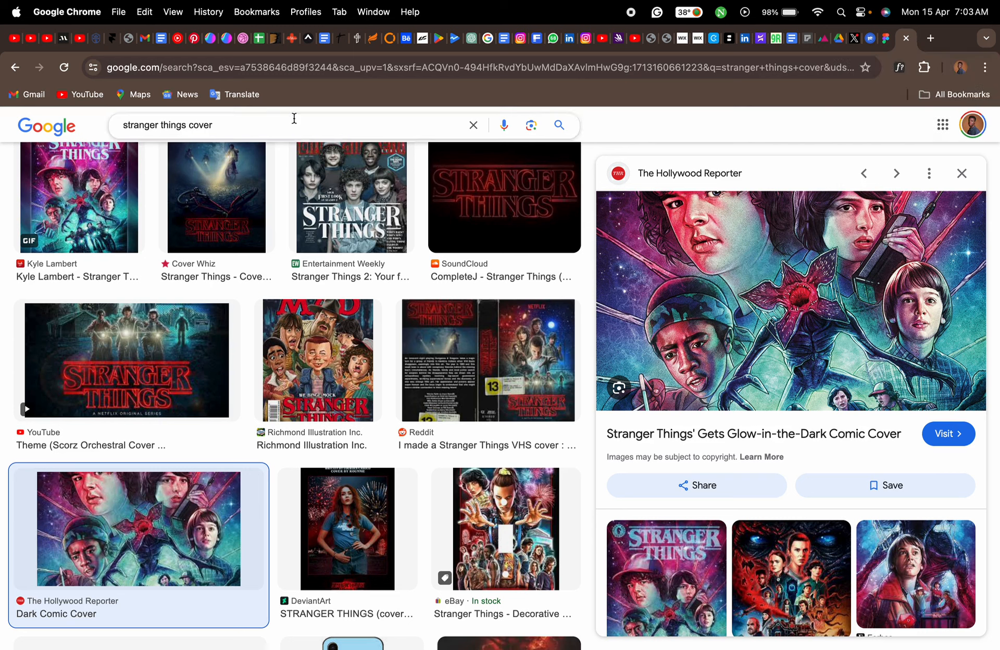
drag(188, 125, 116, 125)
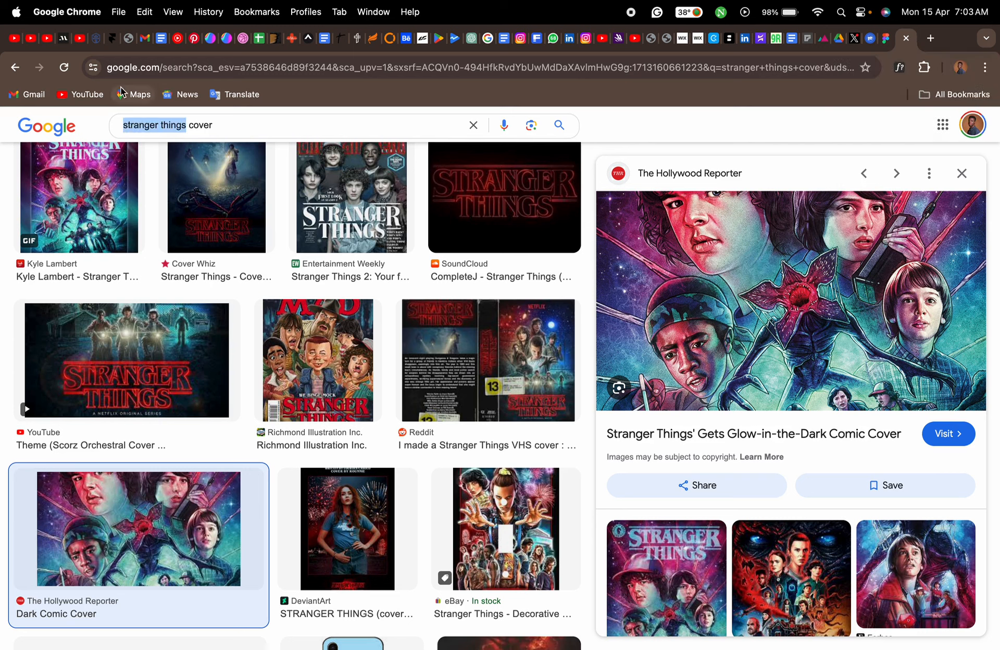
key(BackSpace)
text(mo)
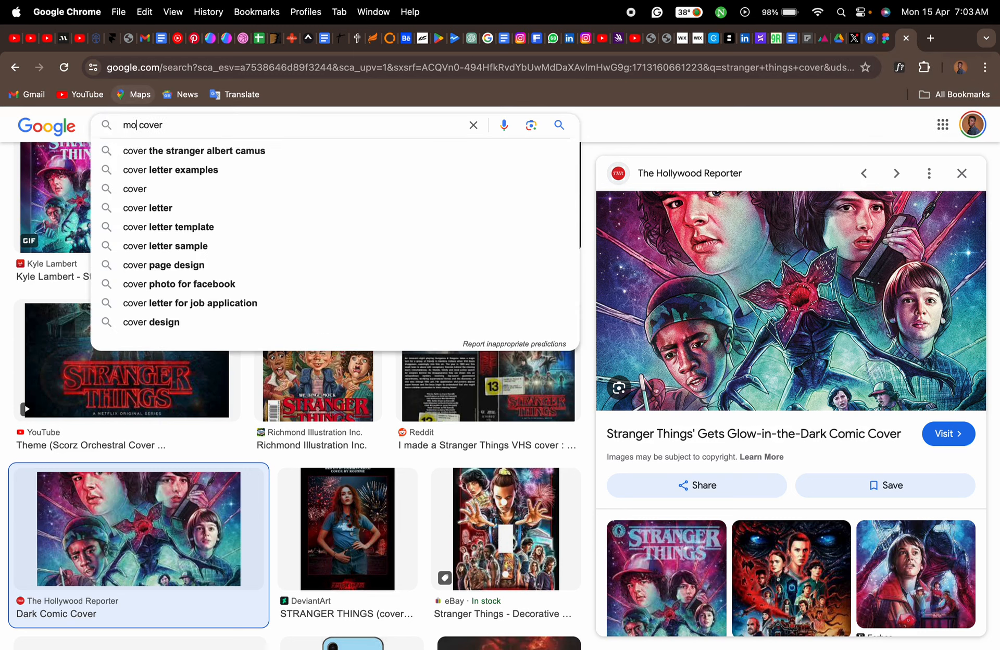
text(ney)
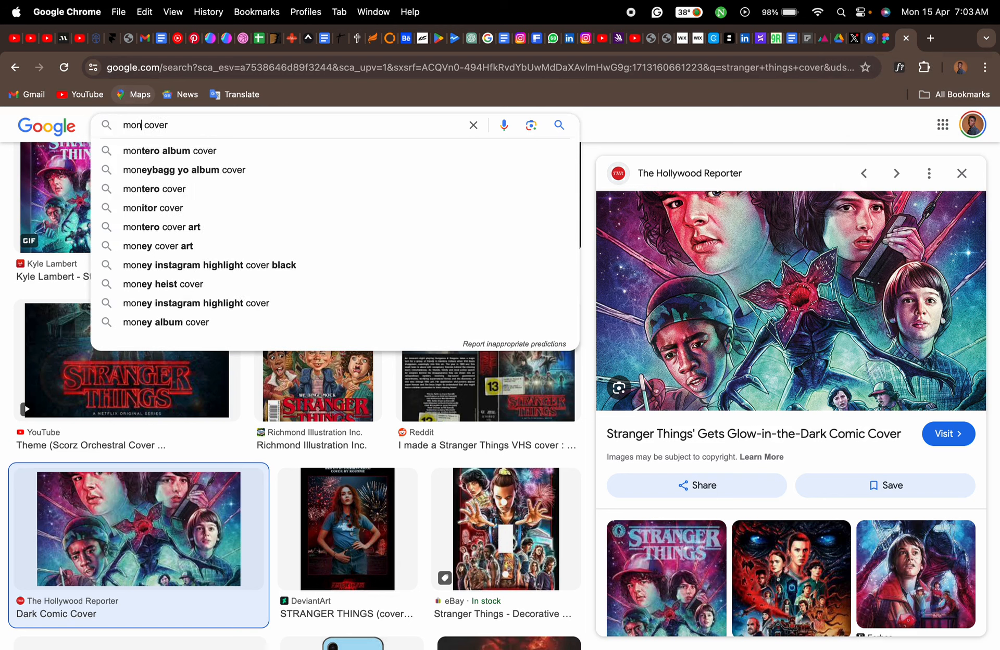
text( heis)
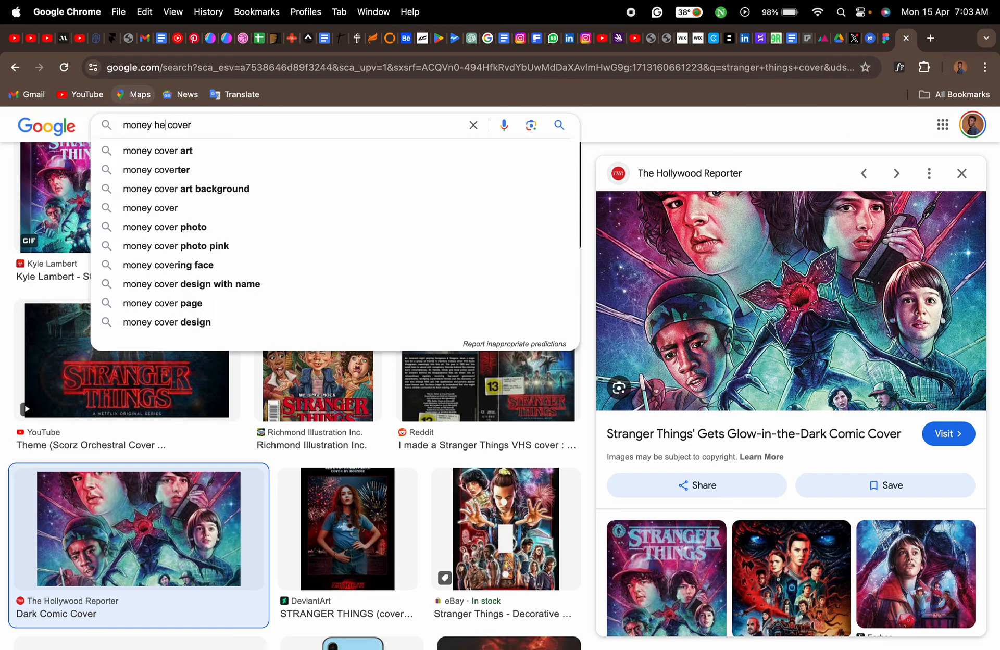
text(t)
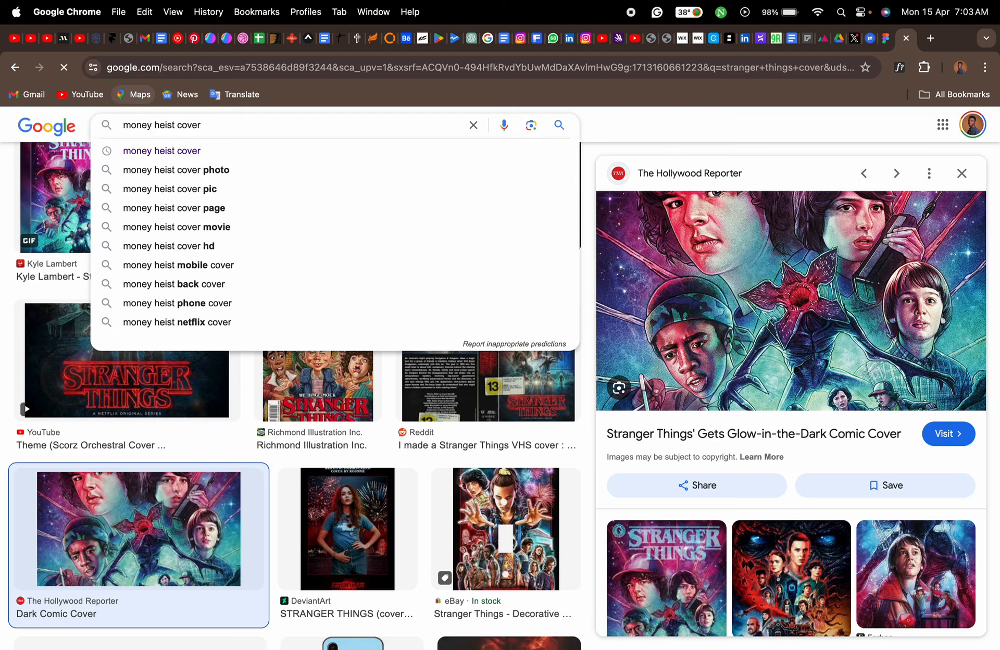
key(Return)
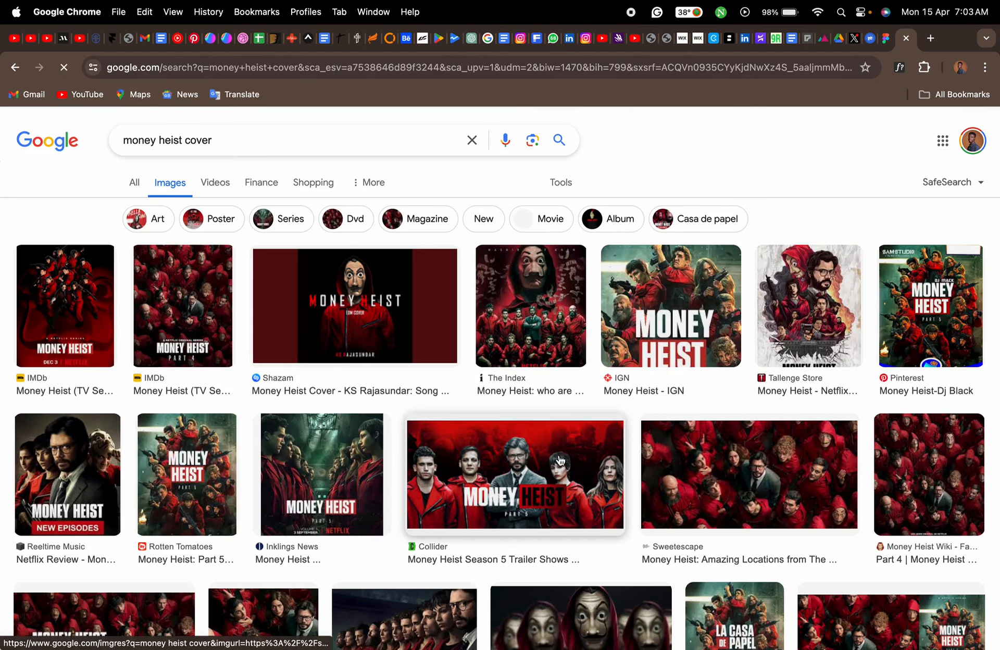
scroll(560, 461, down, 3)
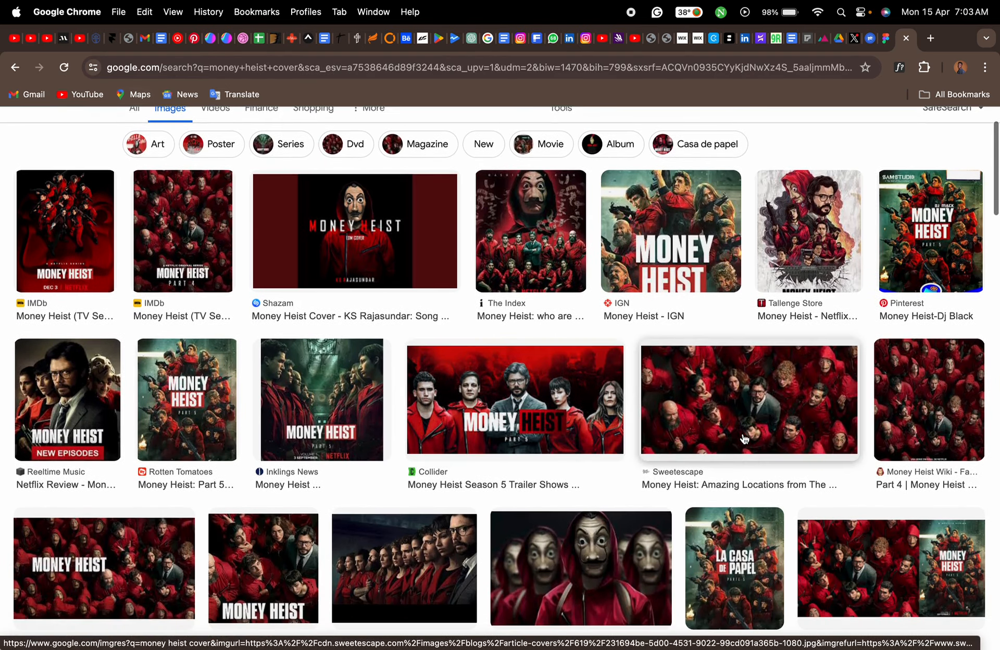
click(745, 439)
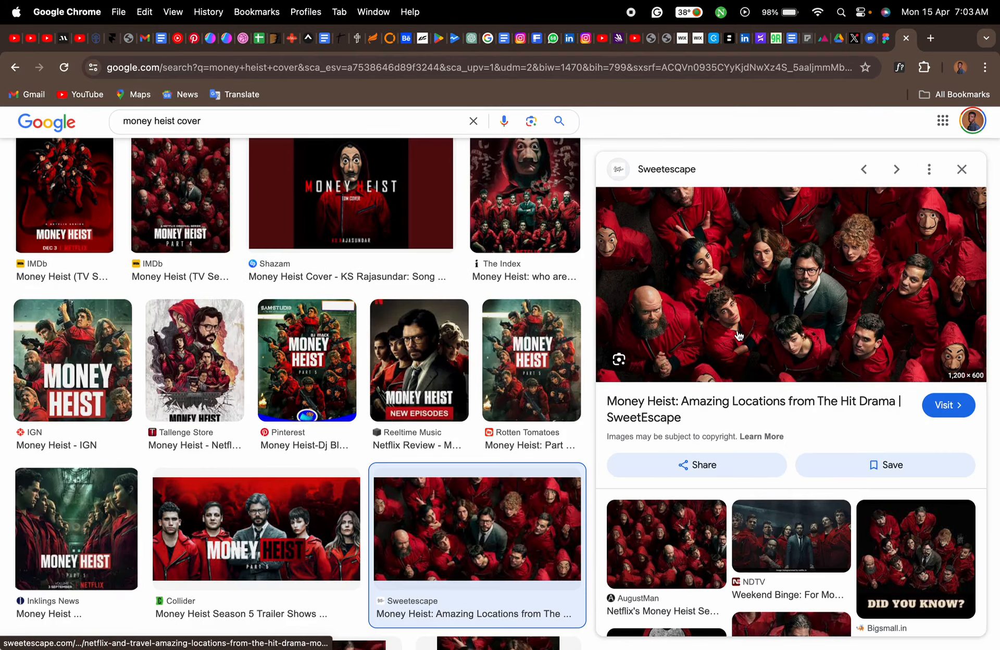
- Copy the Sweetescape image and, in the Figma tab, paste it into the Money Heist banner's image 2; collapse the mask group and deselect
right_click(756, 268)
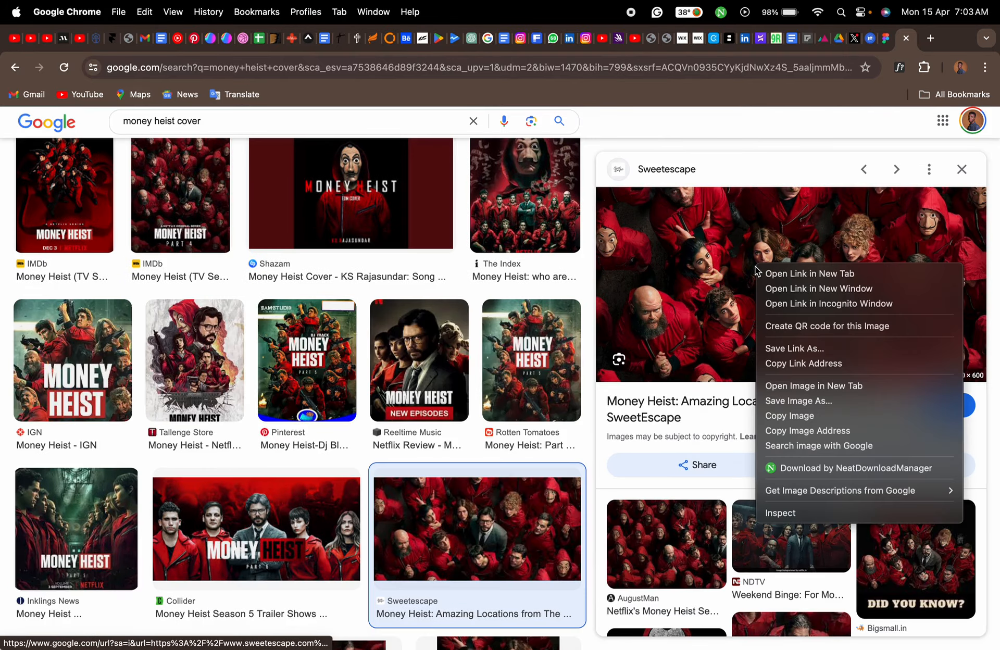
click(785, 417)
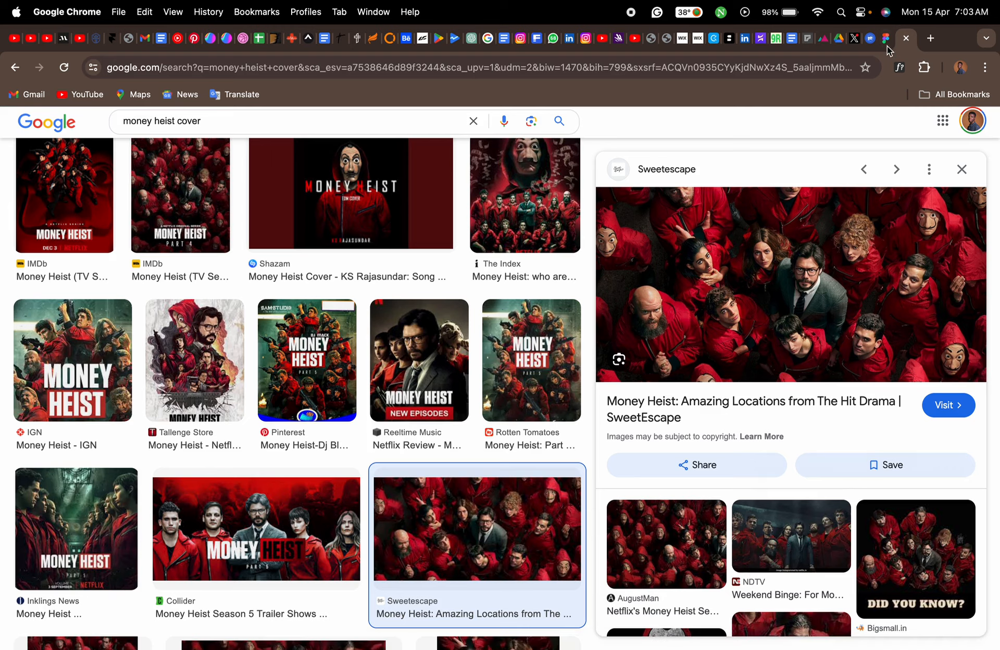
click(887, 41)
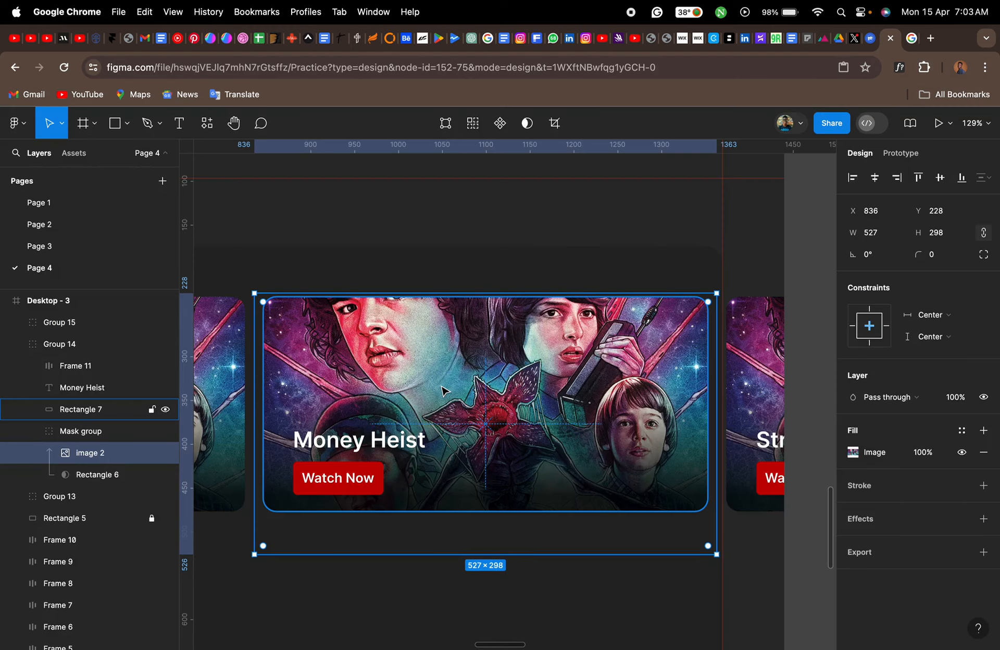
key(super+v)
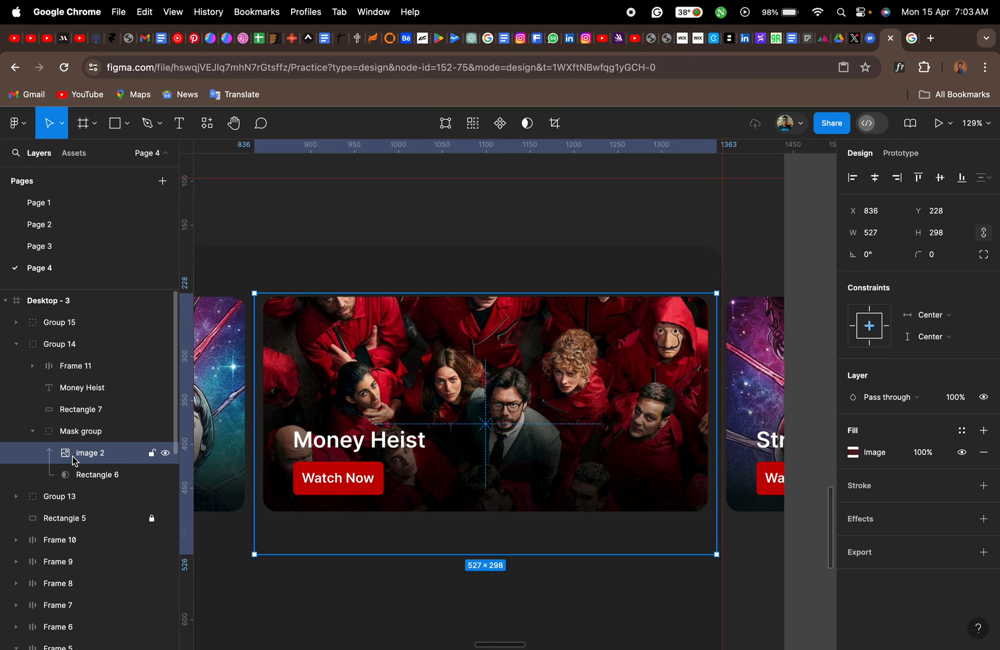
click(67, 437)
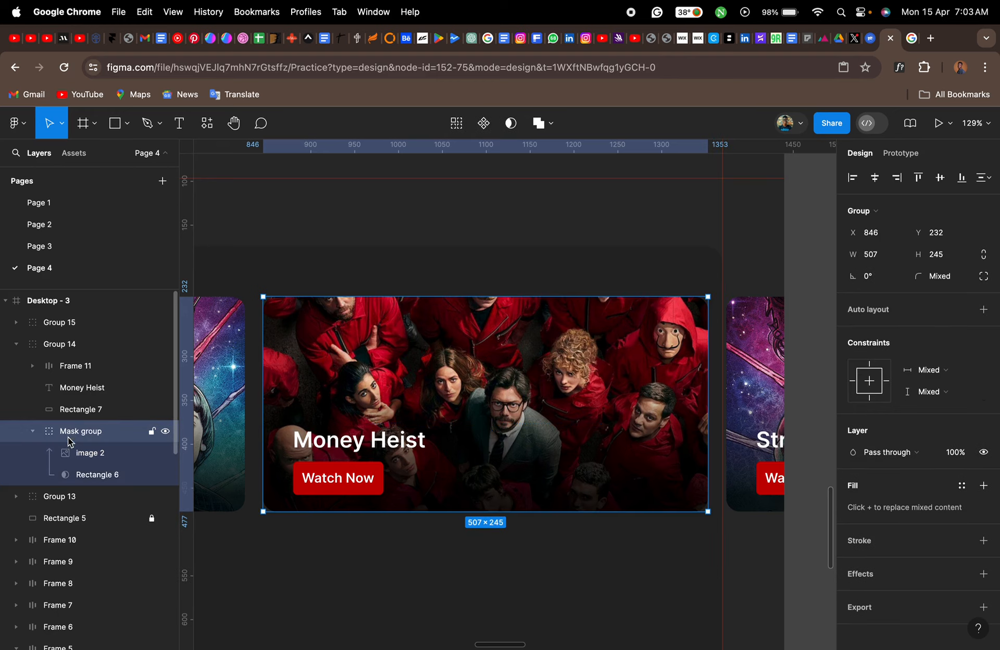
click(34, 433)
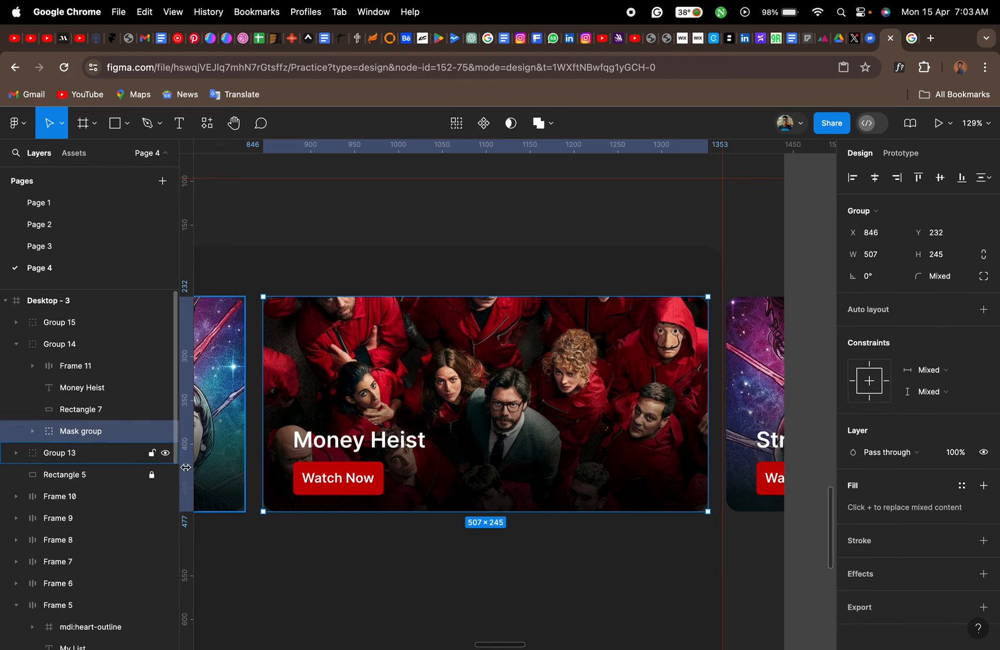
click(369, 553)
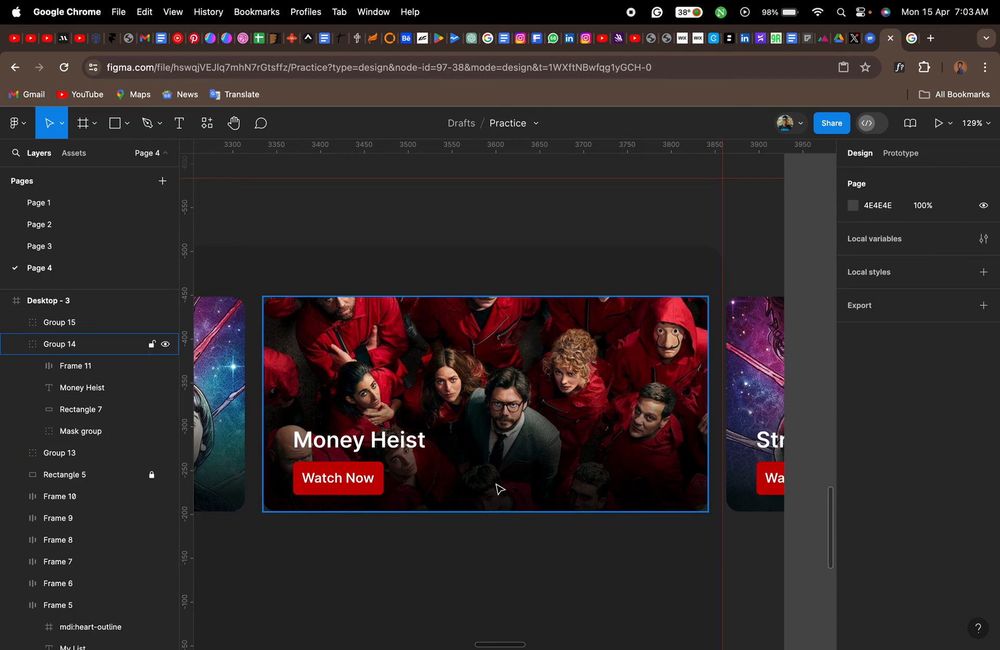
- Select all three banner groups and shift them left together, keeping Y 232, so the third banner sits at about X 790
scroll(498, 487, right, 5)
scroll(499, 489, left, 10)
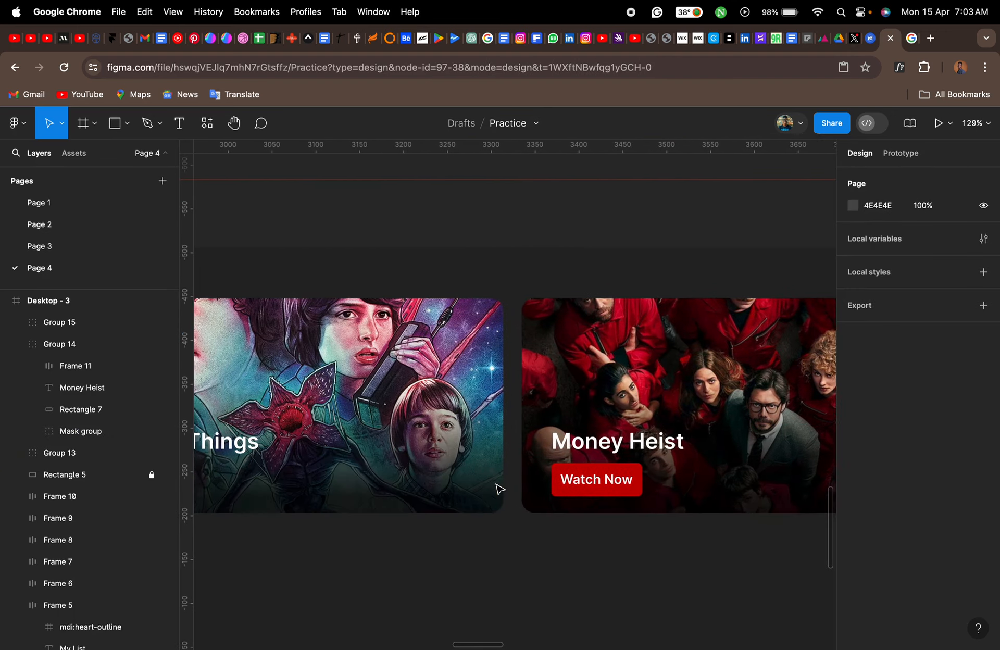
scroll(482, 485, down, 5)
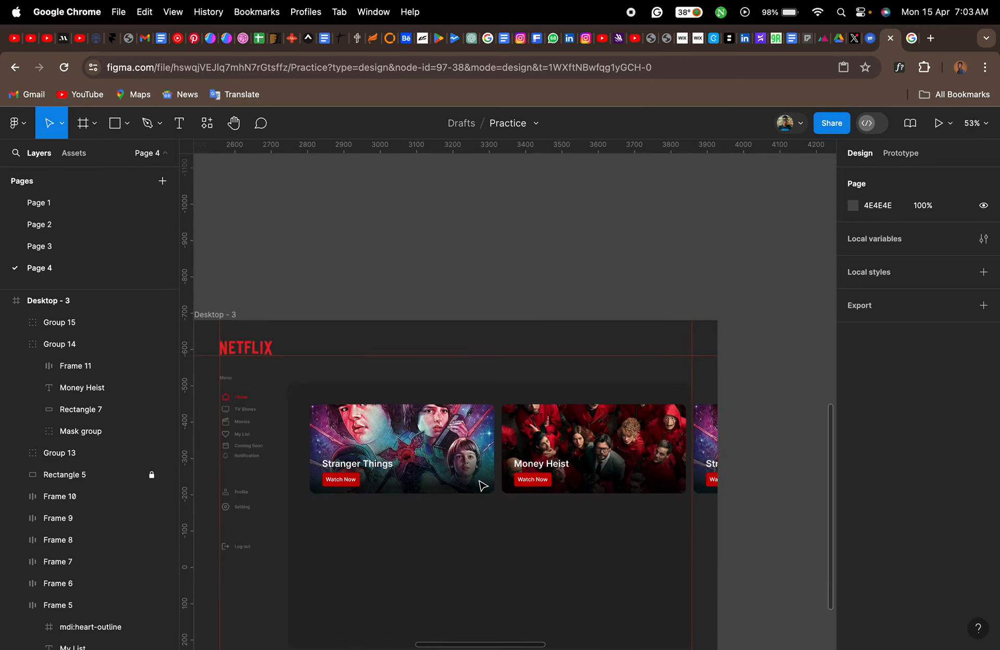
click(451, 466)
shift+click(596, 458)
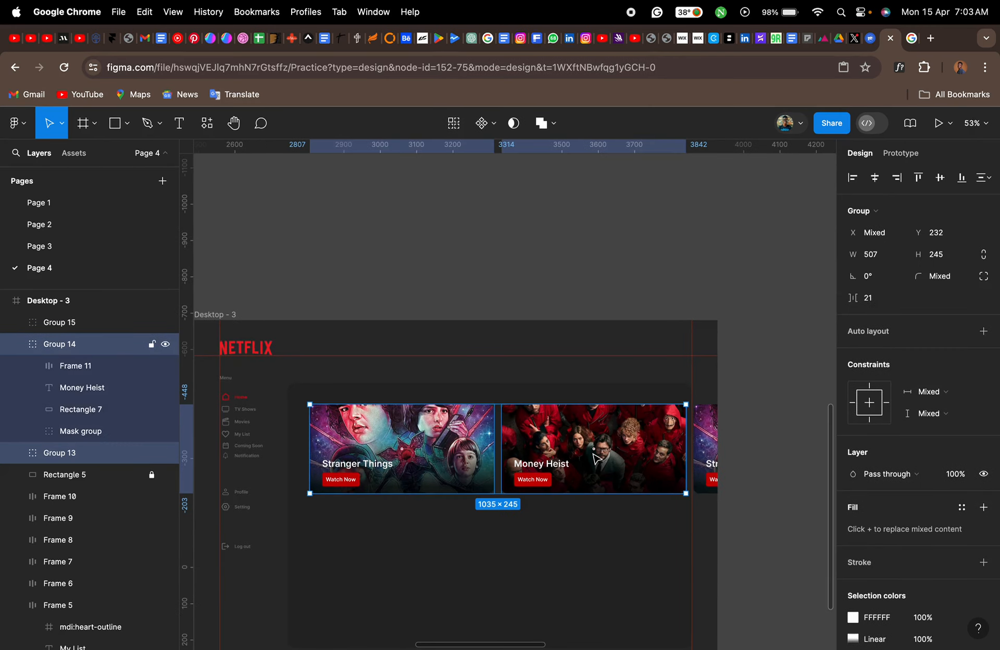
shift+click(708, 465)
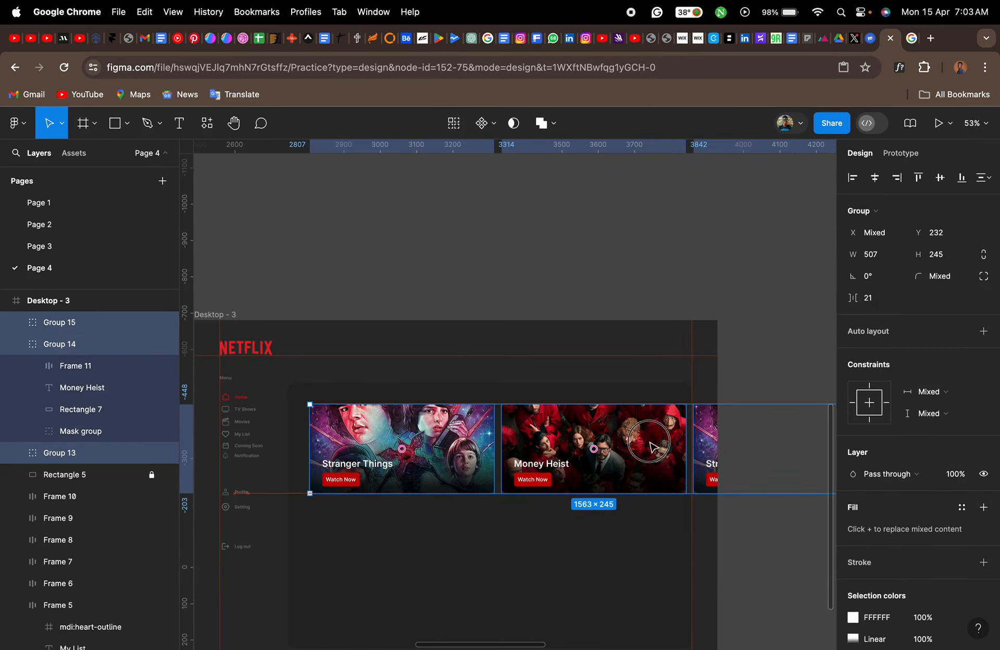
drag(653, 447, 439, 451)
- Change the third banner's title text to "King Of Boys"
scroll(647, 464, up, 5)
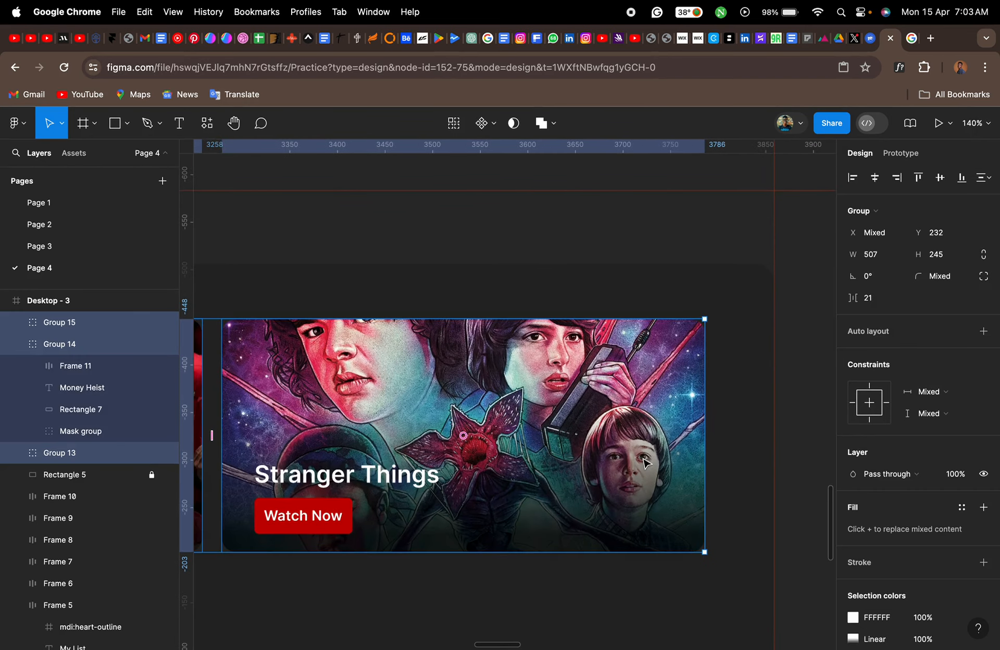
click(602, 458)
double_click(419, 483)
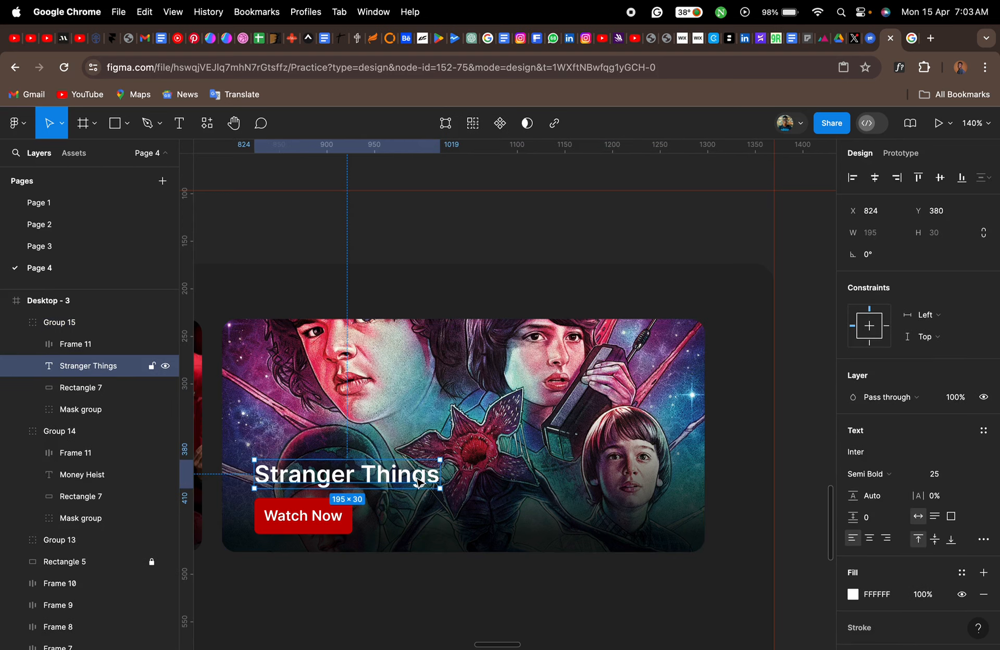
double_click(415, 476)
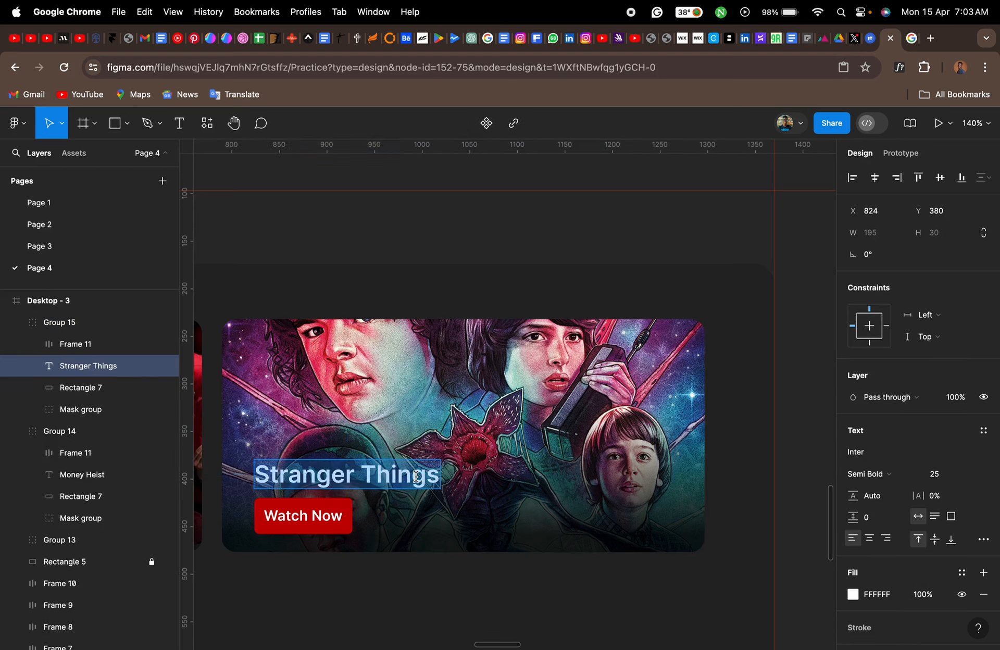
text(Ki)
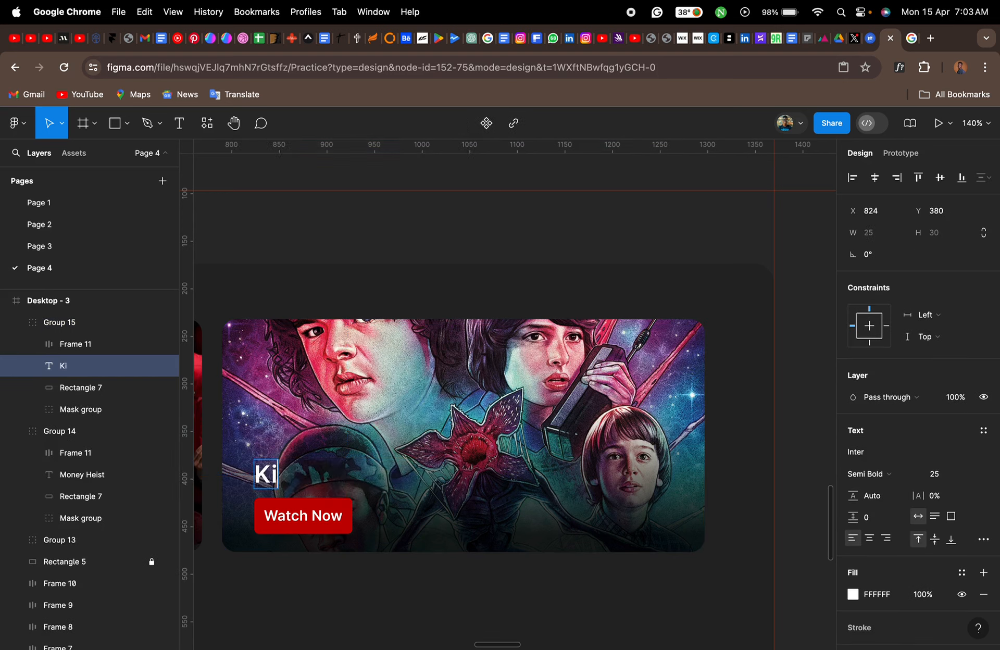
text(ng)
key(Caps_Lock)
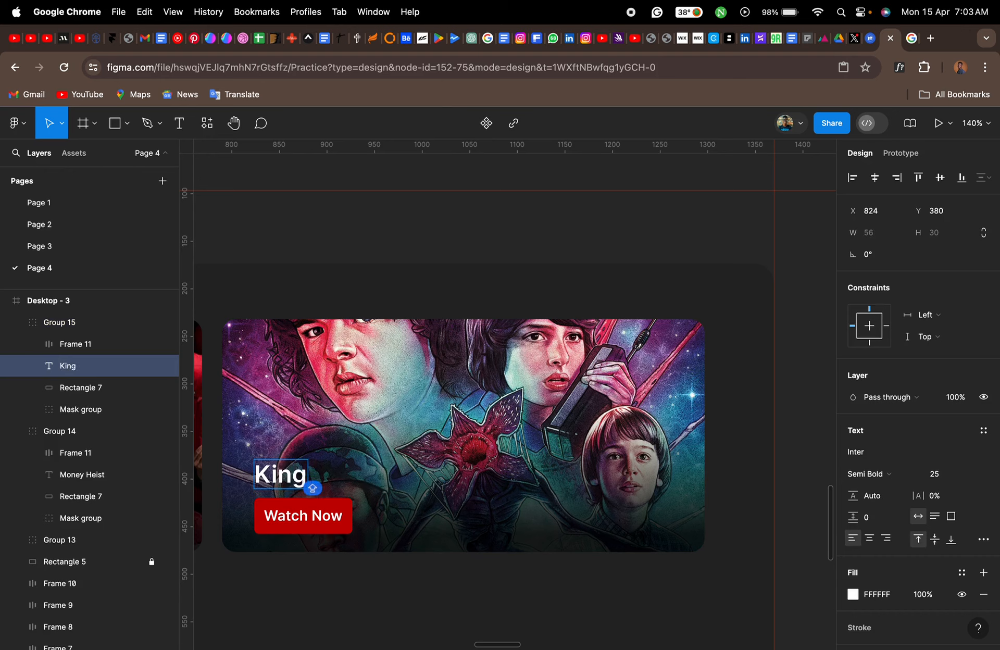
text(OF)
key(BackSpace)
key(Caps_Lock)
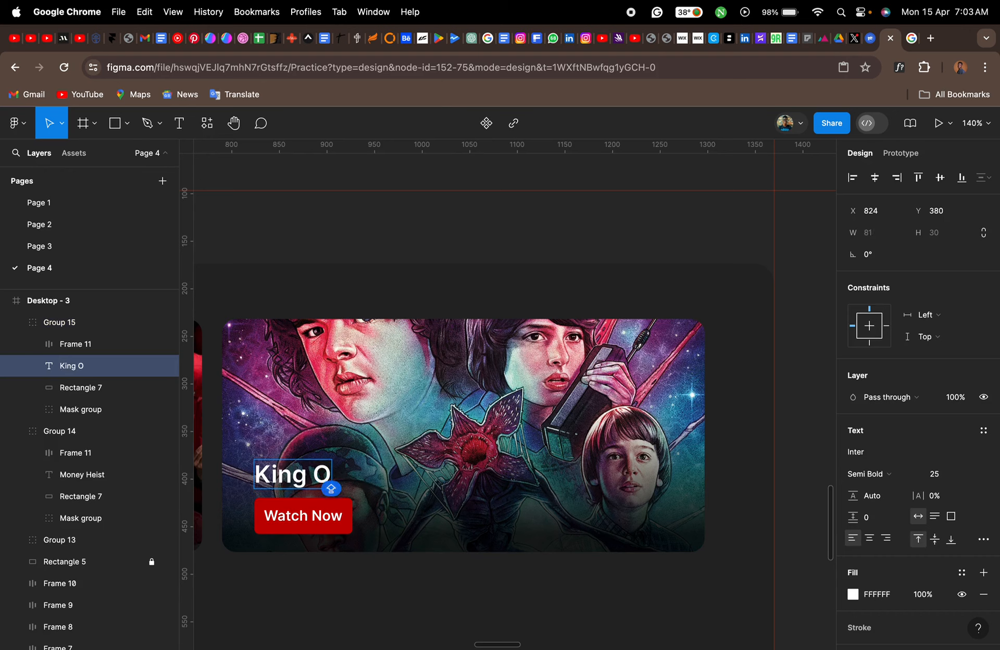
text(f Boys)
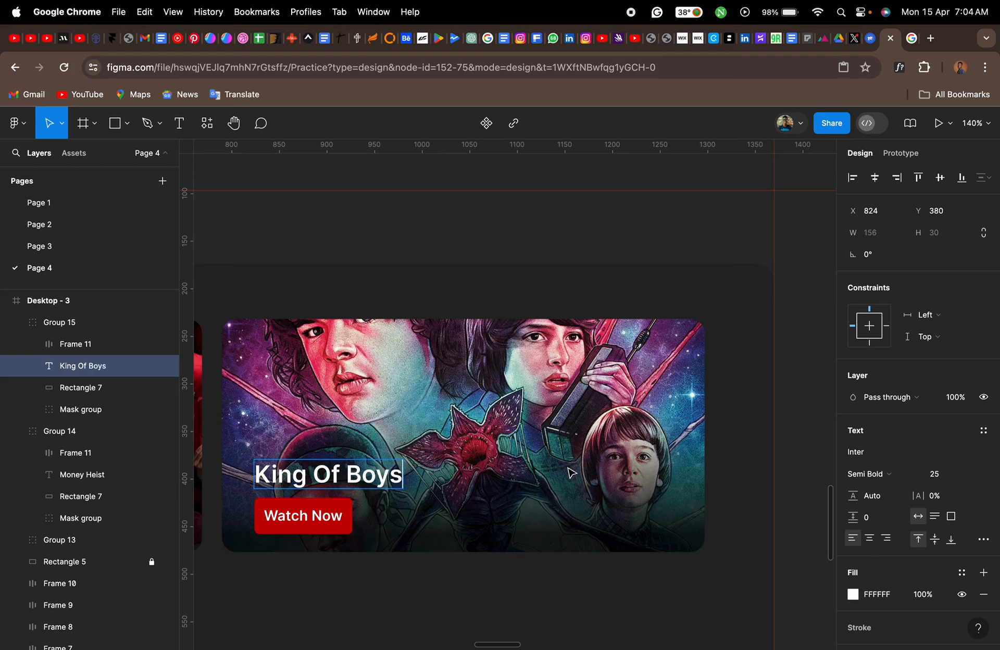
key(Escape)
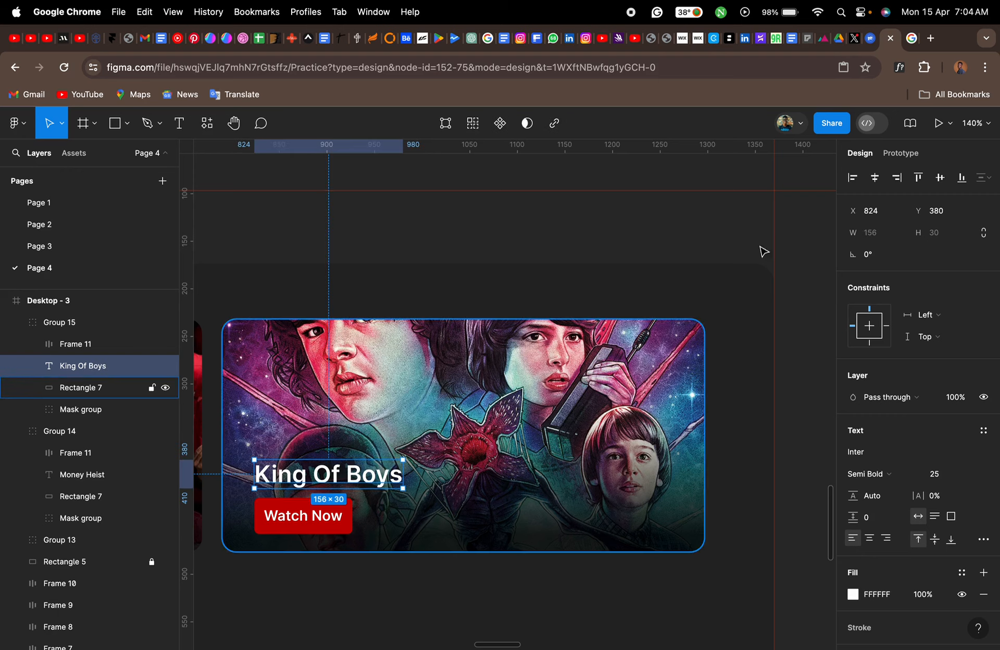
- In the Google Images browser tab, change the search to "king of boys cover" and run it
click(913, 40)
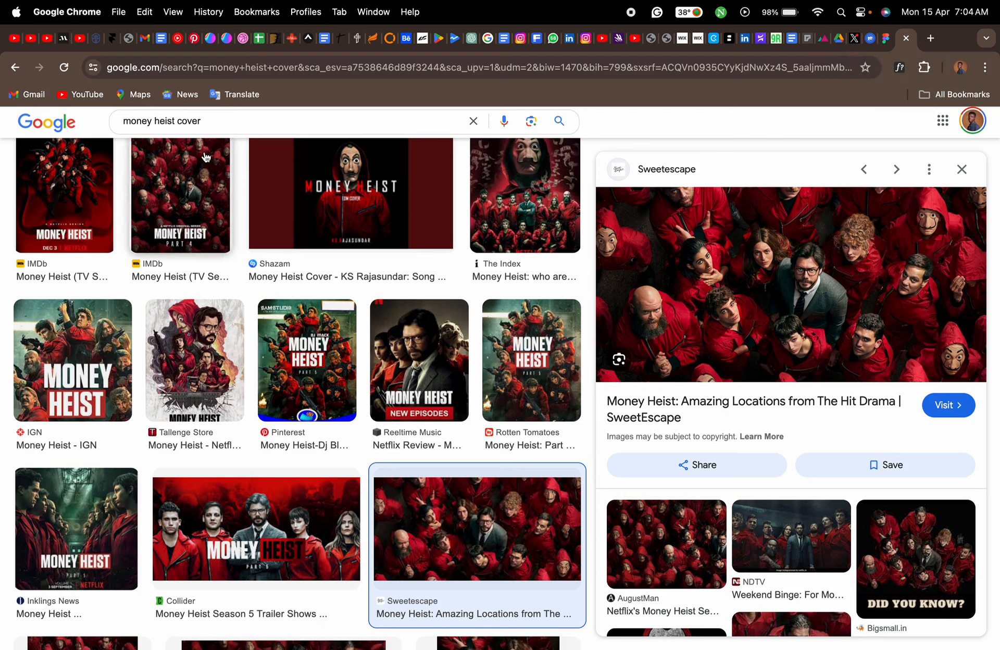
drag(177, 122, 92, 126)
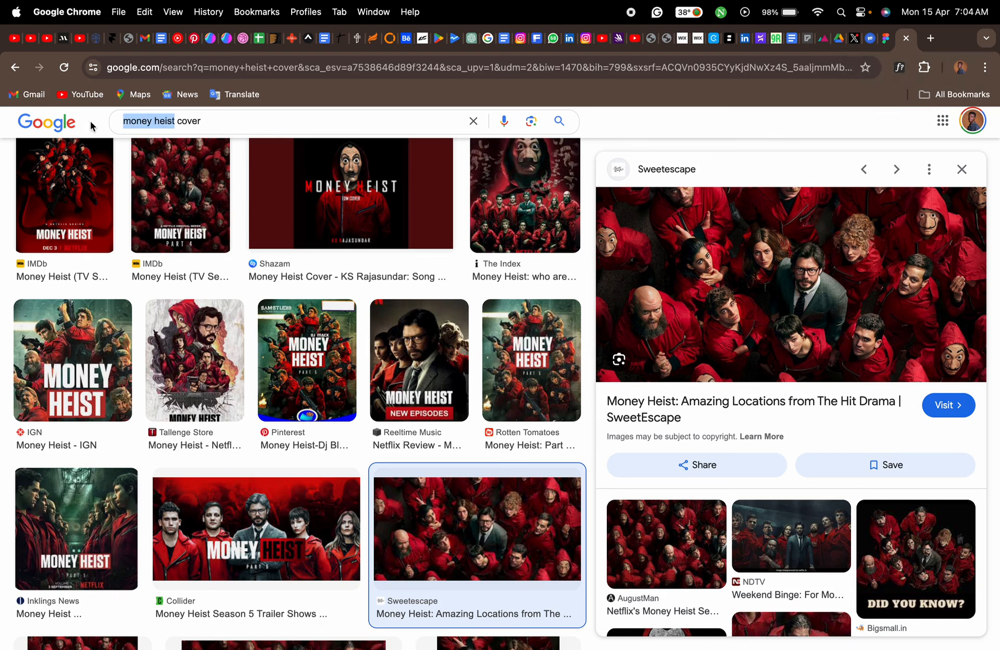
text(king)
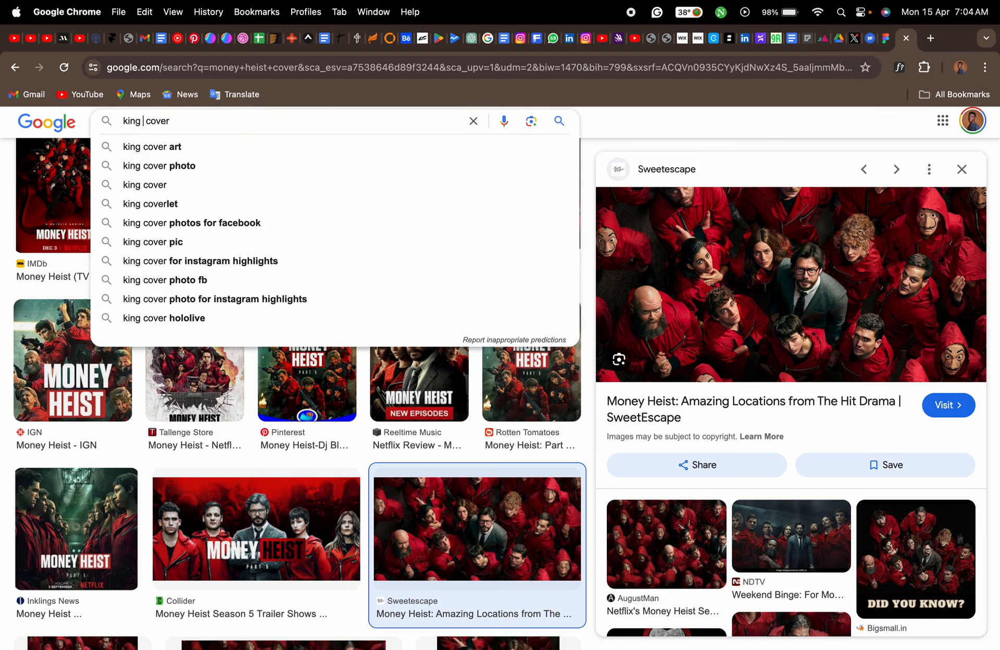
text( of)
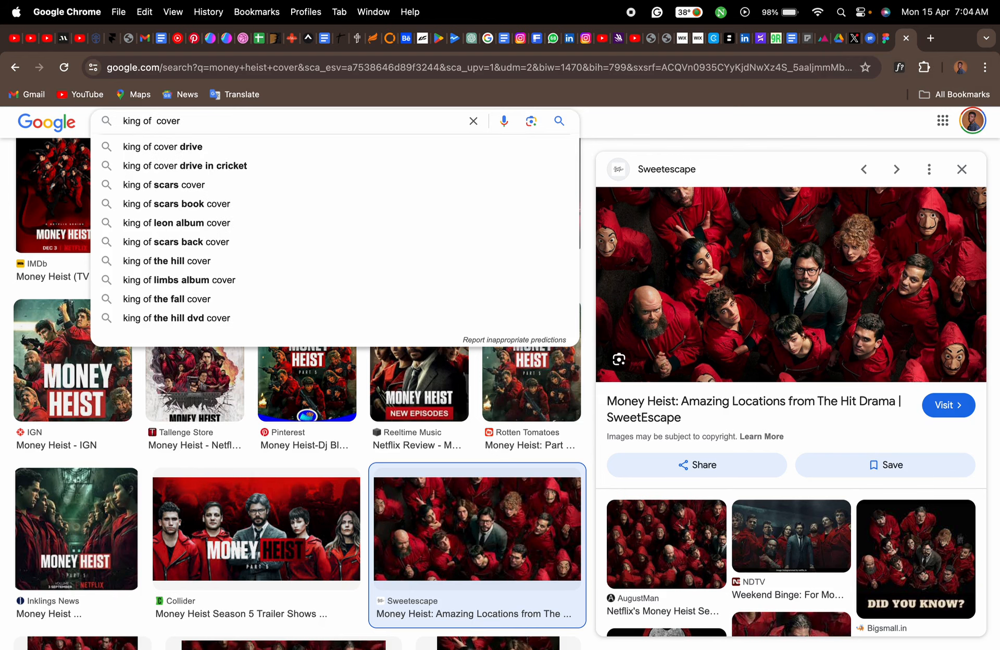
text( boys)
key(Return)
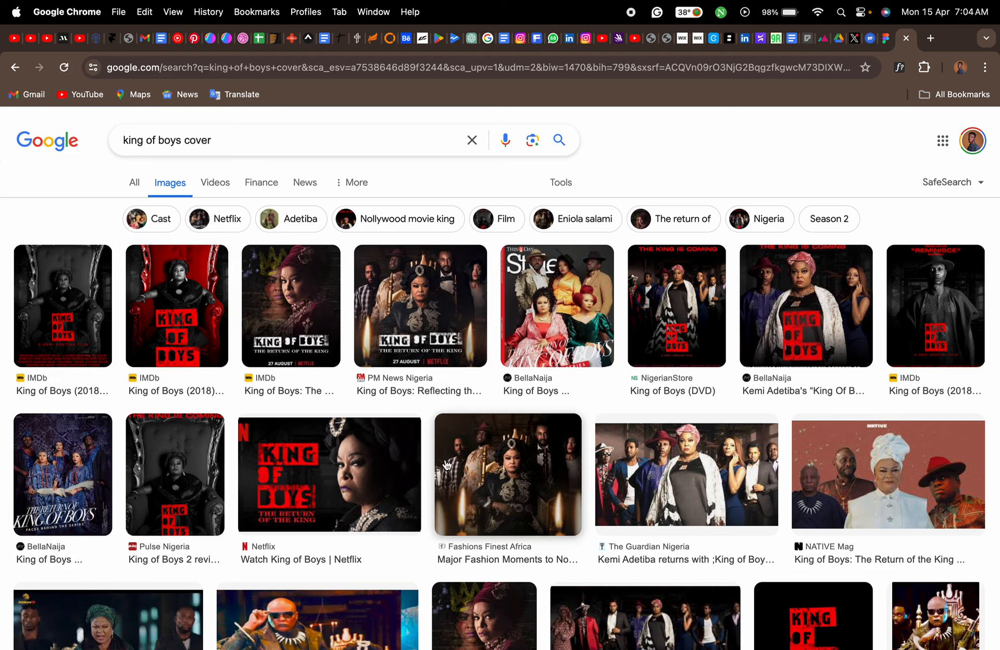
- Open the preview of YouTube's "King of Boys - Official Trailer (HD)" image result and copy the image
scroll(450, 471, down, 5)
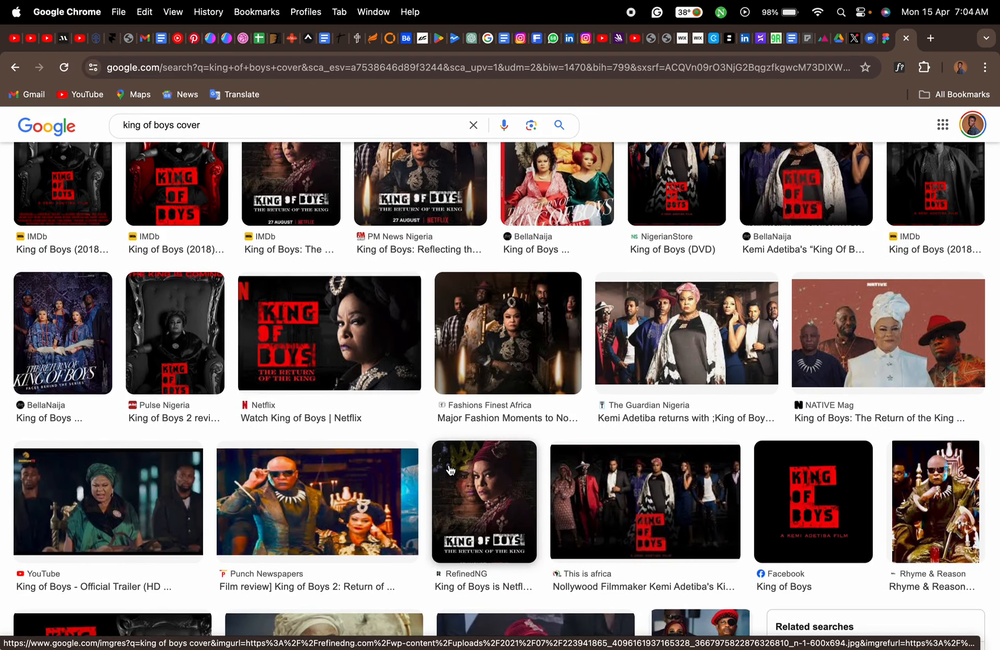
scroll(451, 470, down, 5)
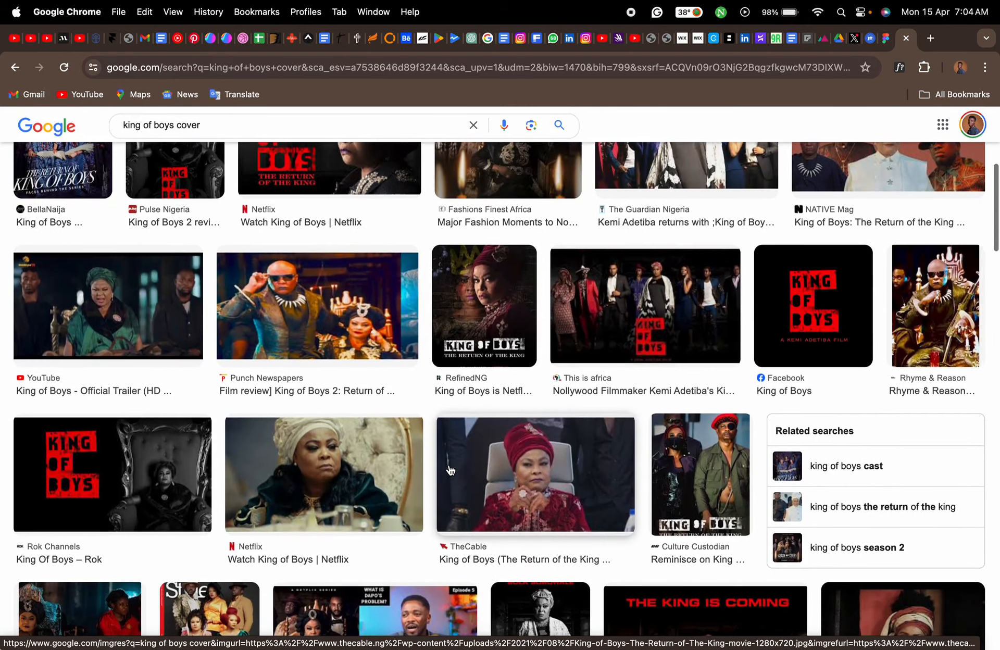
scroll(517, 472, down, 5)
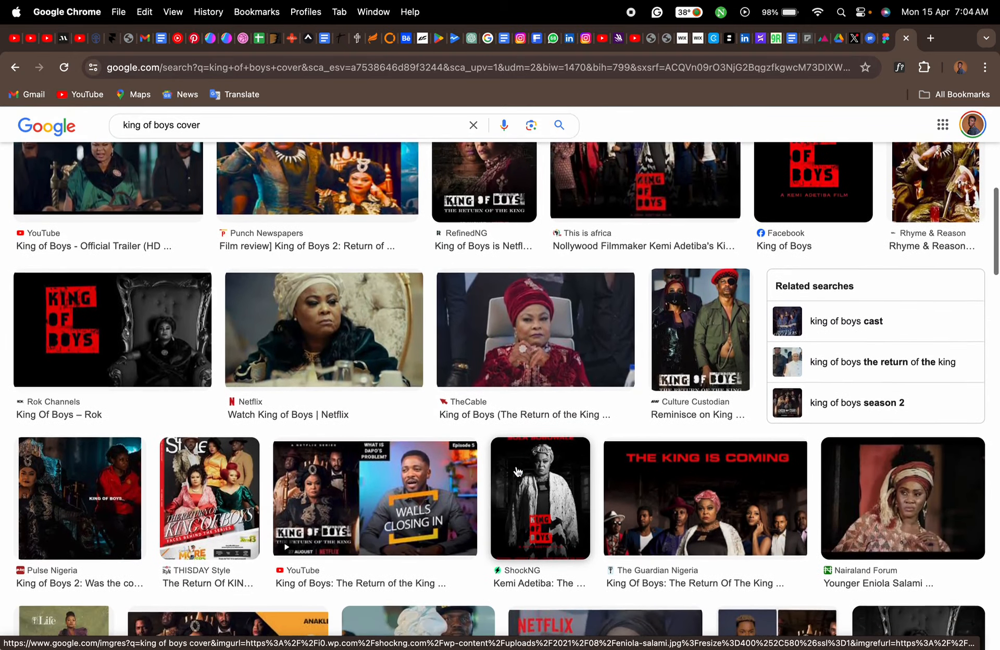
scroll(517, 472, down, 5)
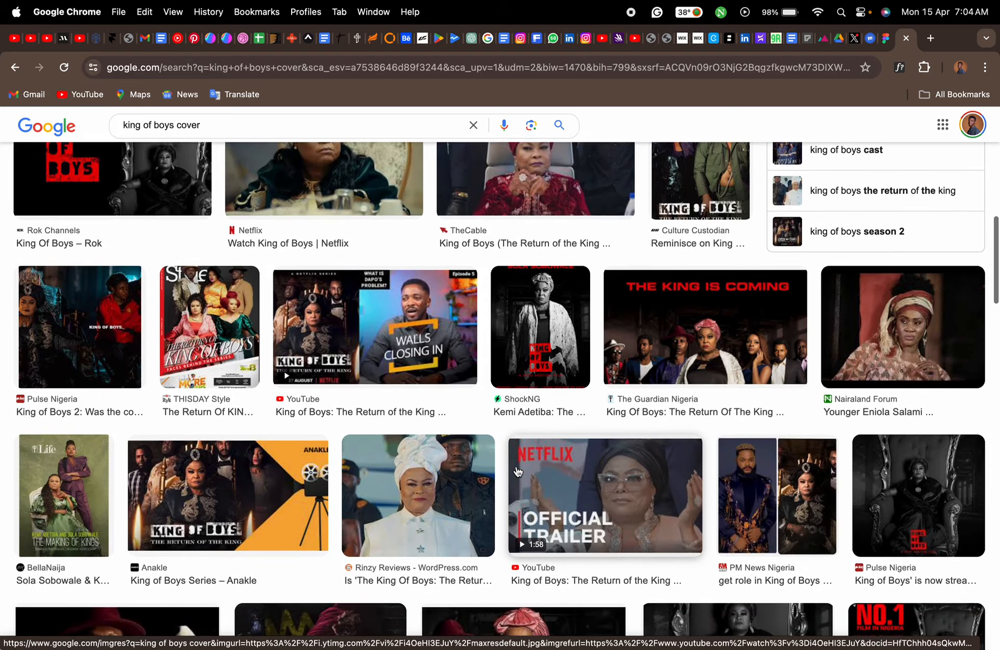
scroll(518, 472, up, 10)
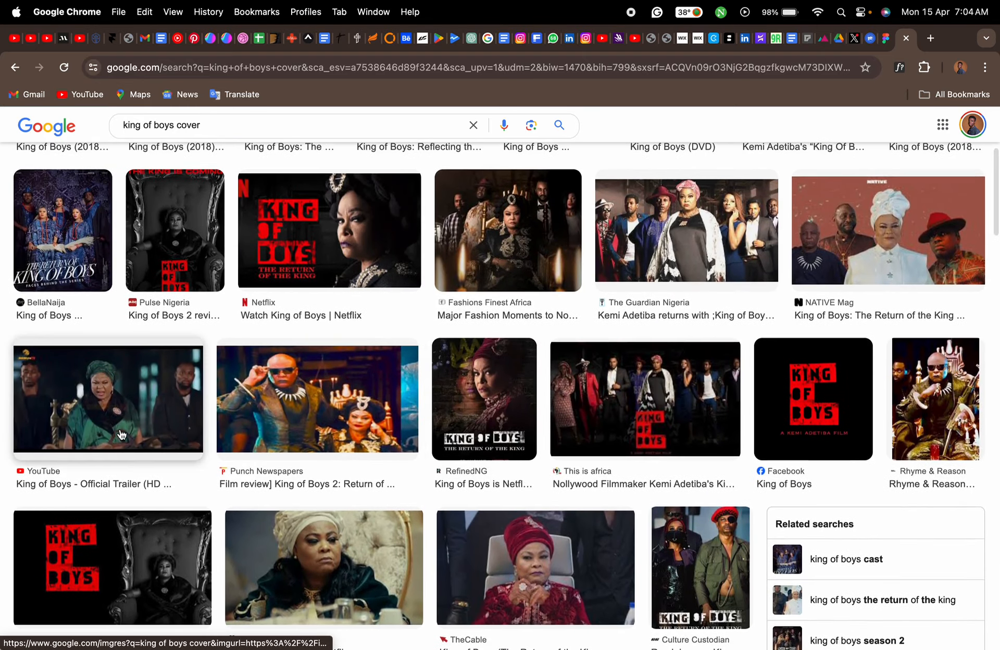
click(122, 435)
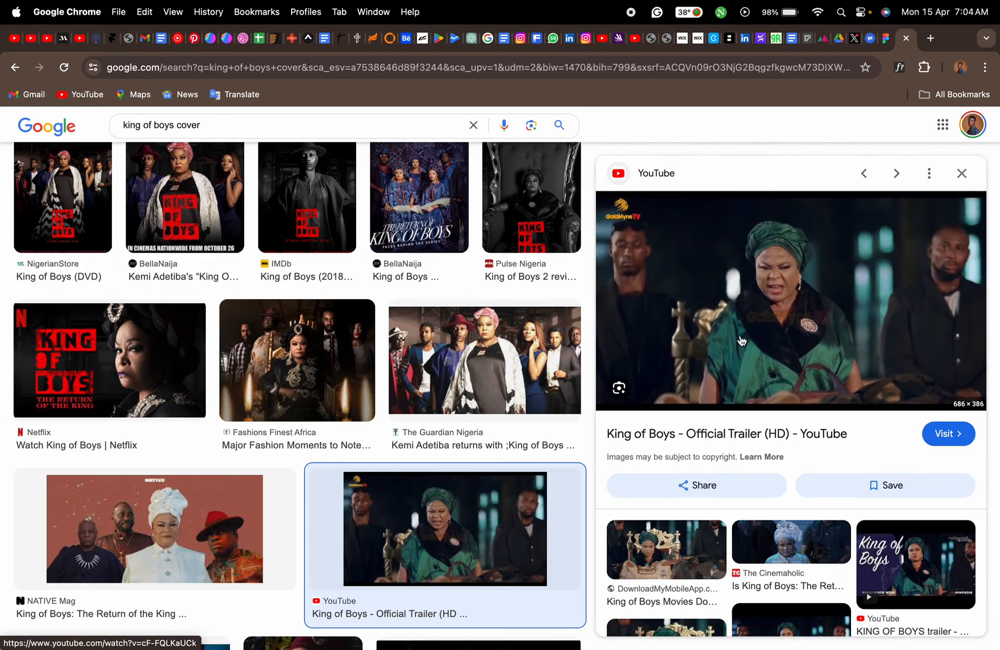
right_click(794, 316)
click(724, 460)
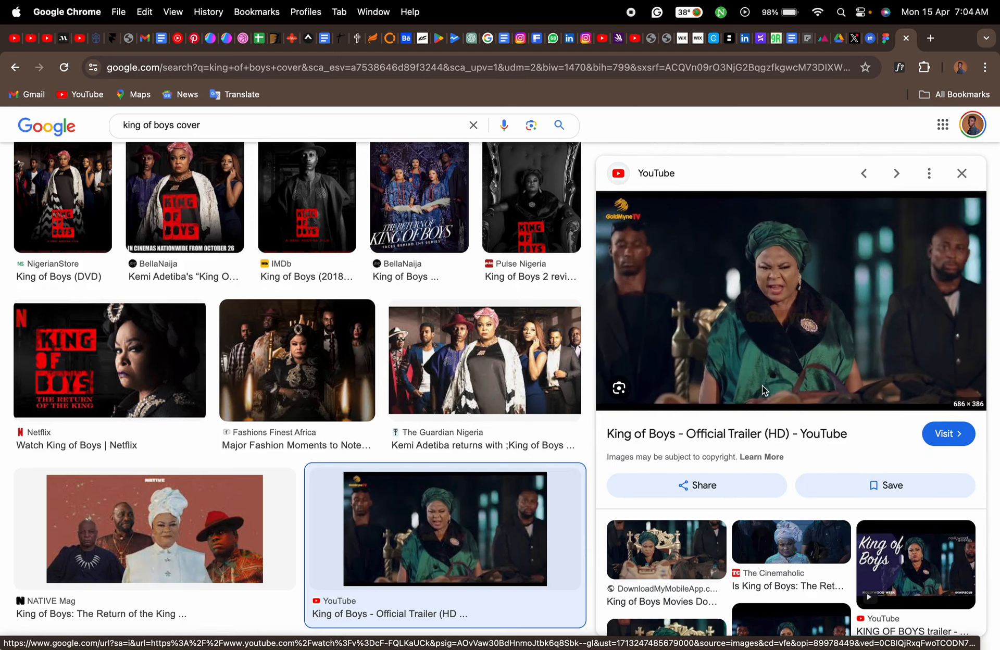
- Back in the Figma tab, expand the King Of Boys banner's mask group and select its artwork layer, image 2
click(886, 38)
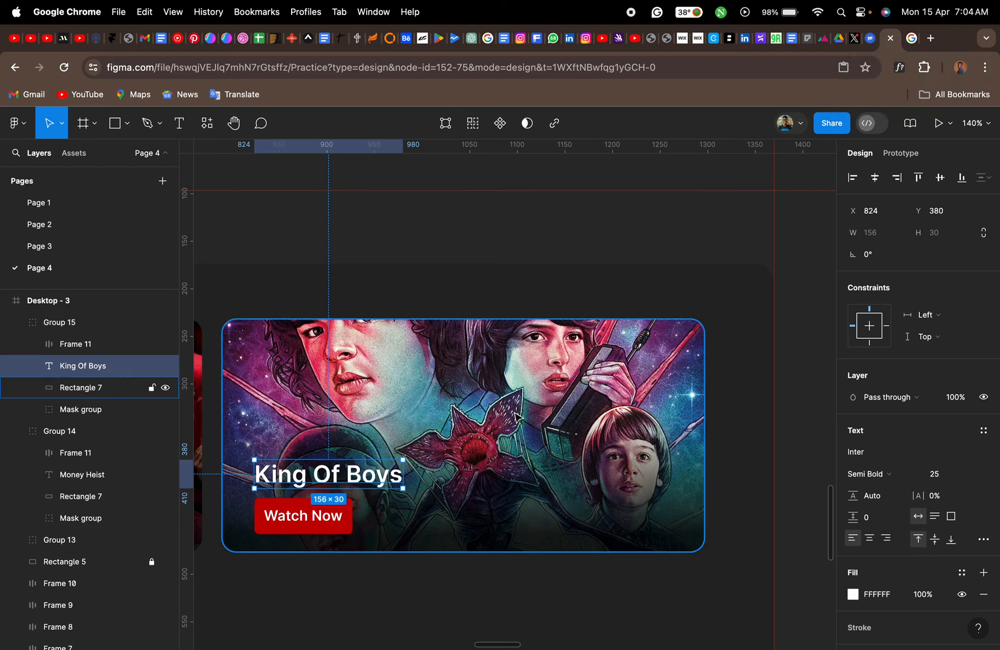
click(59, 416)
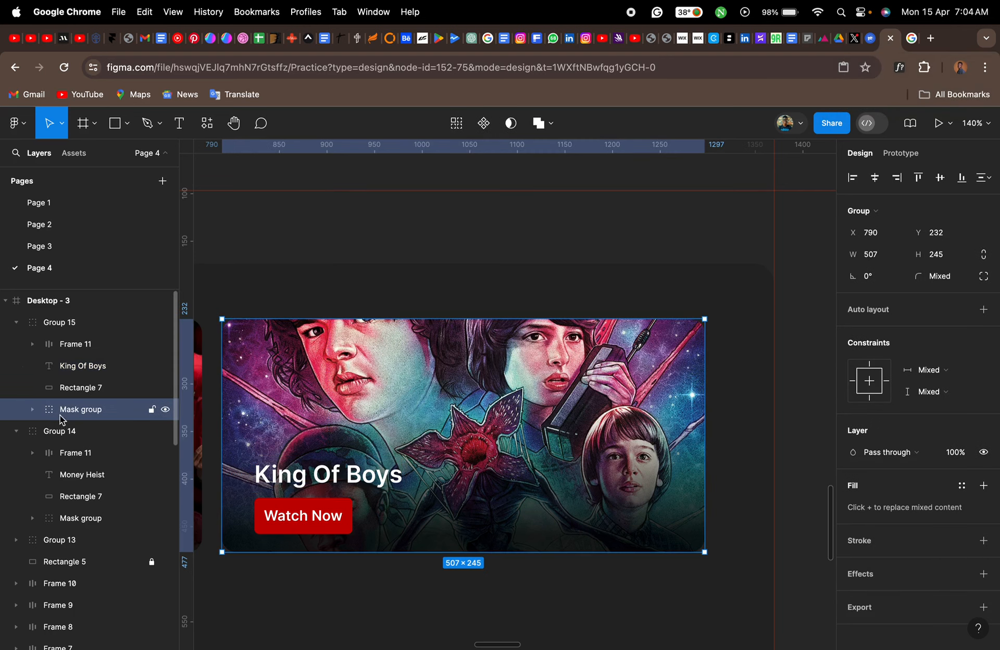
click(33, 409)
click(97, 435)
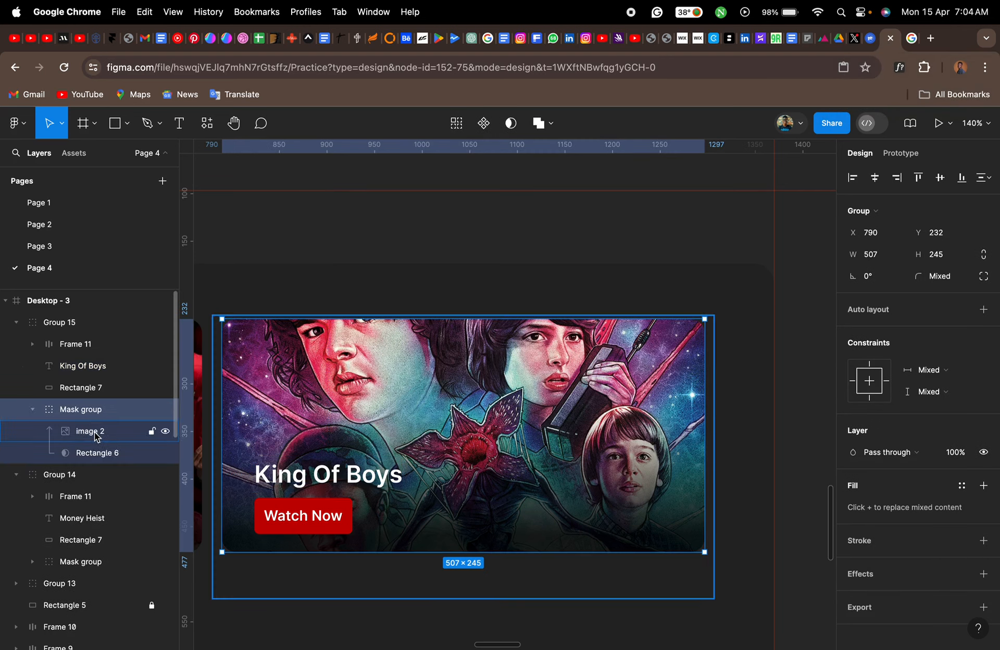
scroll(382, 435, left, 3)
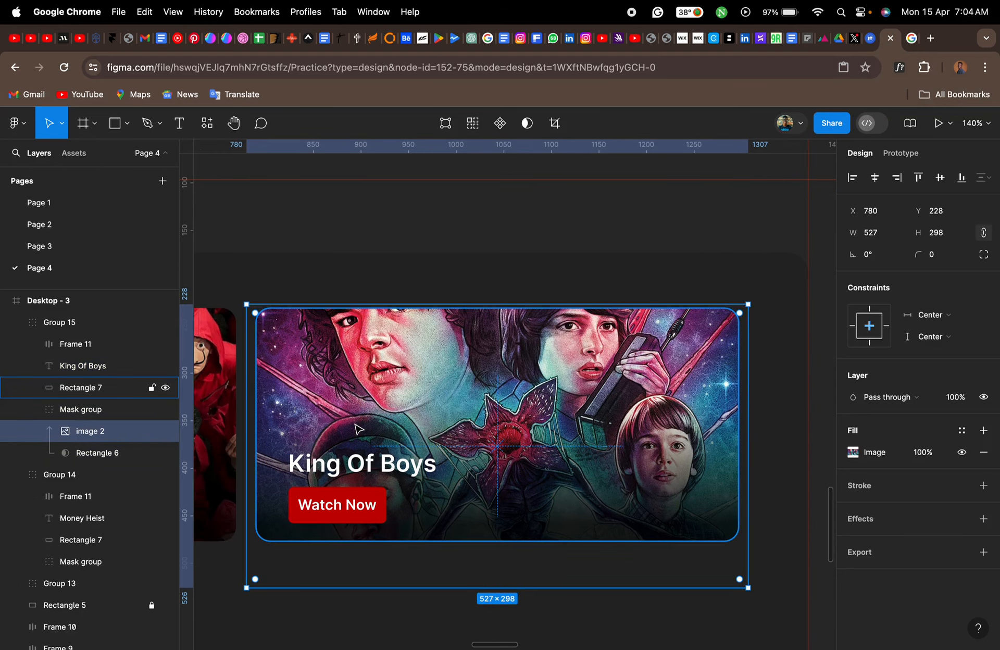
- Paste the copied image as the King Of Boys artwork's fill and nudge the artwork up to Y 194 within its mask
key(super+v)
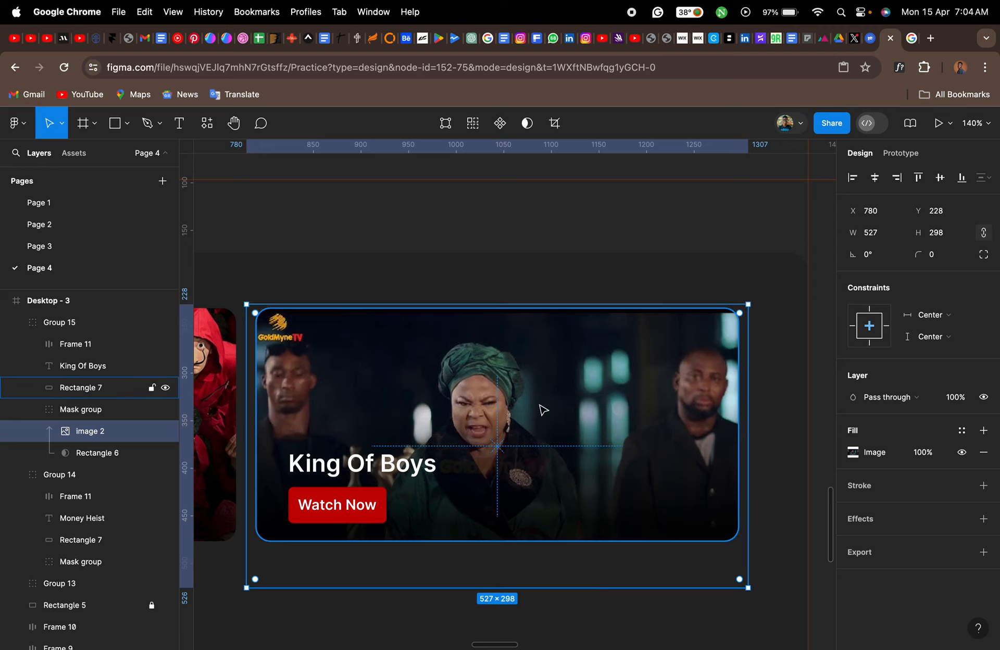
key(Up)
key(Up)
key(Up)
key(Up)
key(Up)
key(Up)
key(Up)
key(Up)
key(Up)
key(Up)
key(Up)
key(Up)
key(Up)
key(Up)
key(Up)
key(Up)
key(Up)
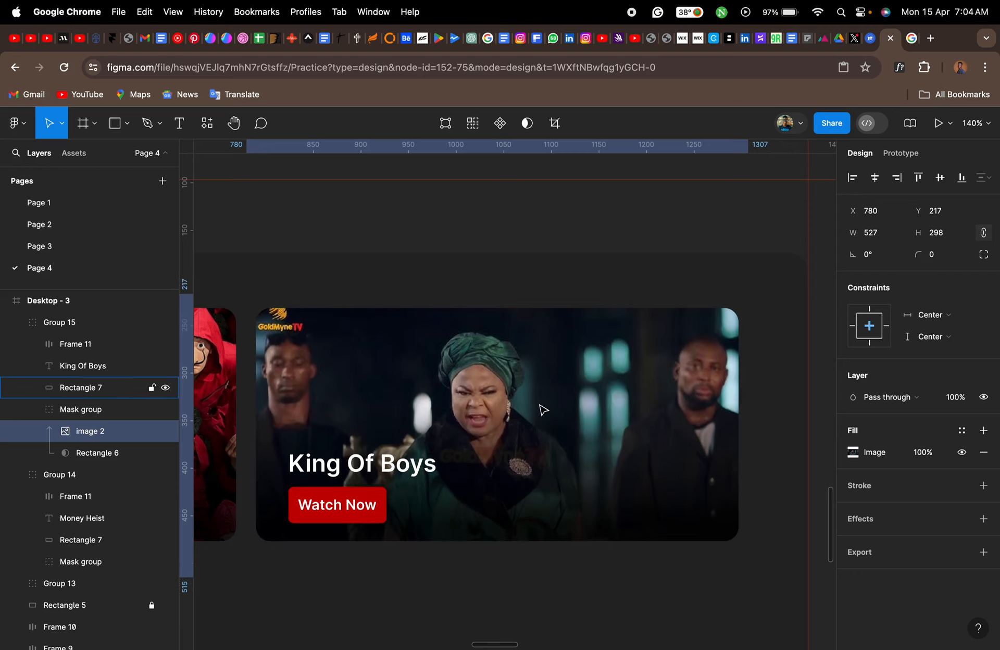
key(Up)
key(Up)
key(Up)
key(Up)
key(Up)
key(Up)
key(Up)
key(Up)
key(Up)
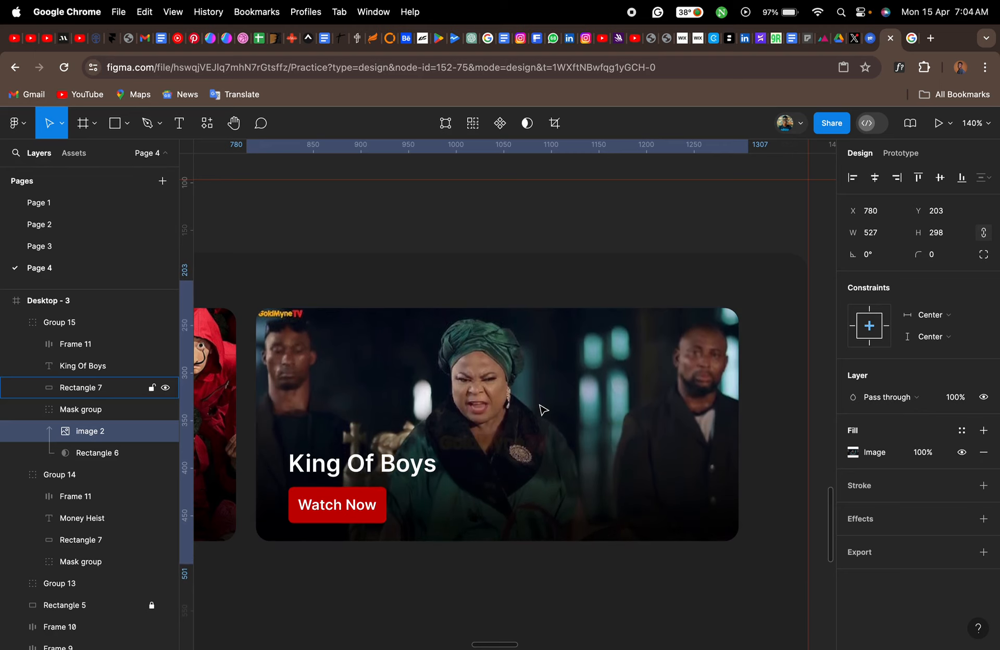
key(Up)
key(Up)
key(Up)
key(Up)
key(Up)
key(Up)
key(Up)
key(Up)
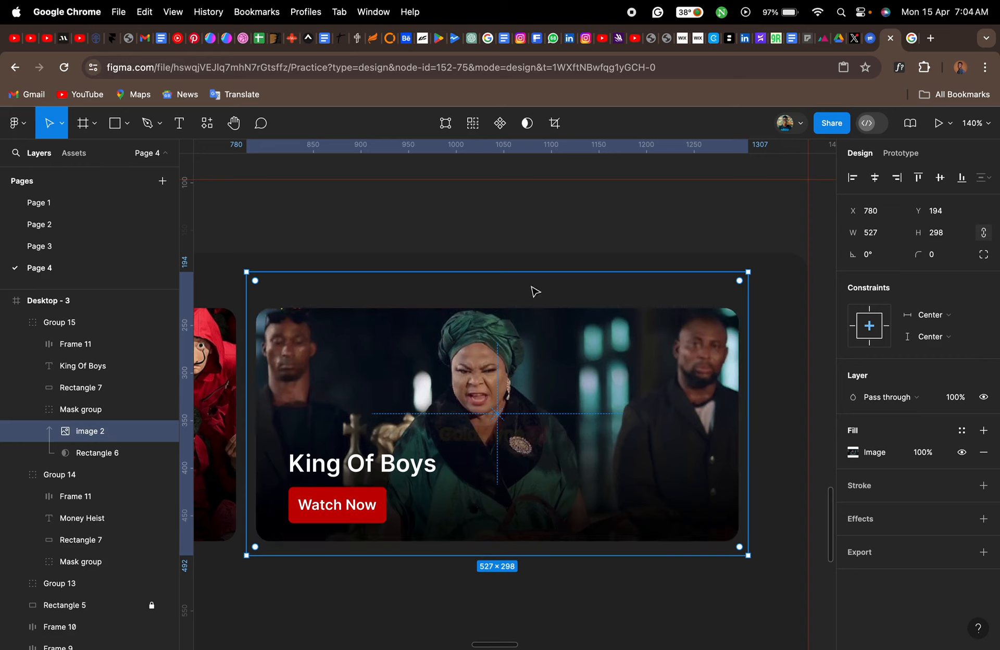
click(525, 268)
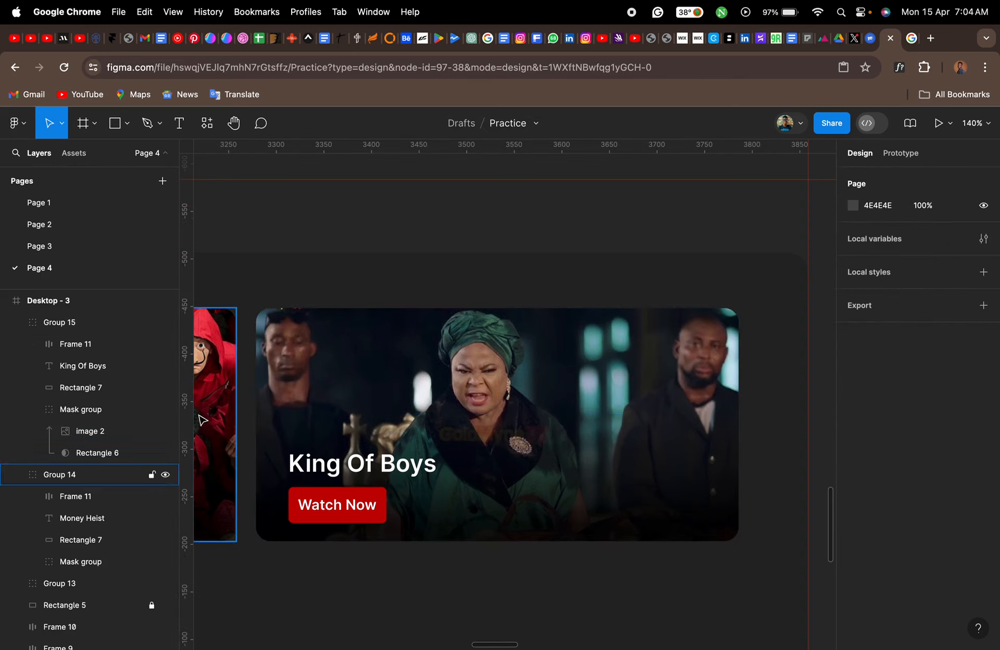
- Collapse the King Of Boys mask group, Group 15 and Group 14 in the layer tree
click(79, 416)
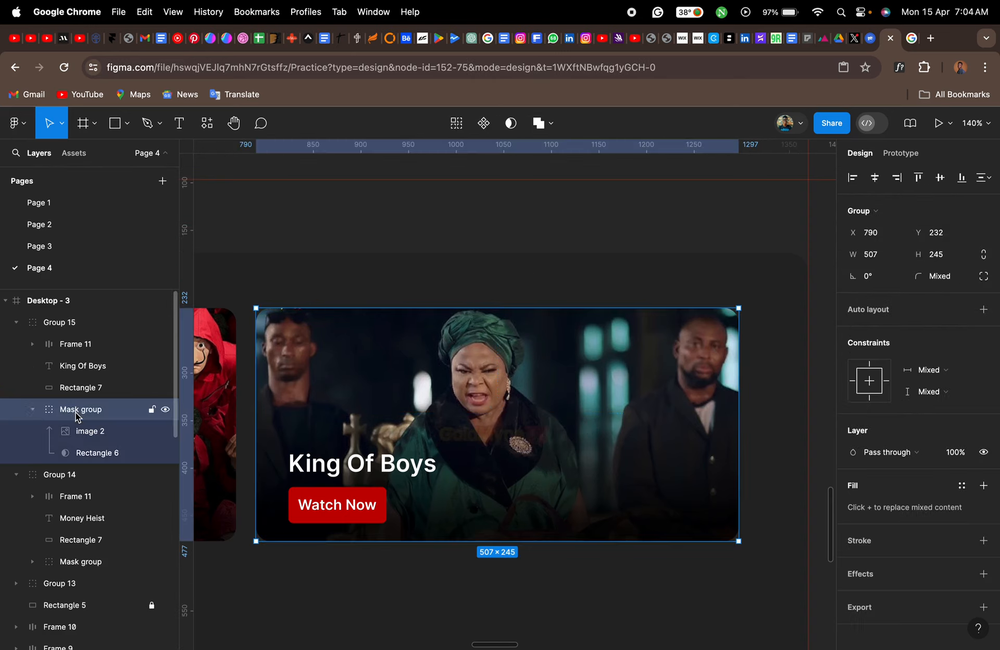
click(32, 410)
click(54, 323)
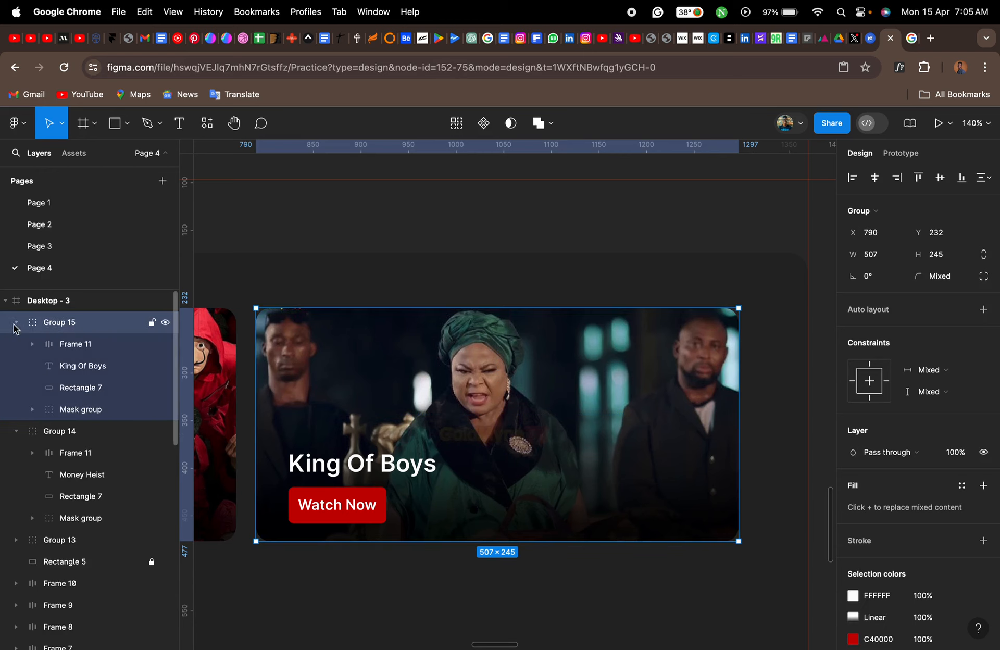
click(14, 323)
click(34, 348)
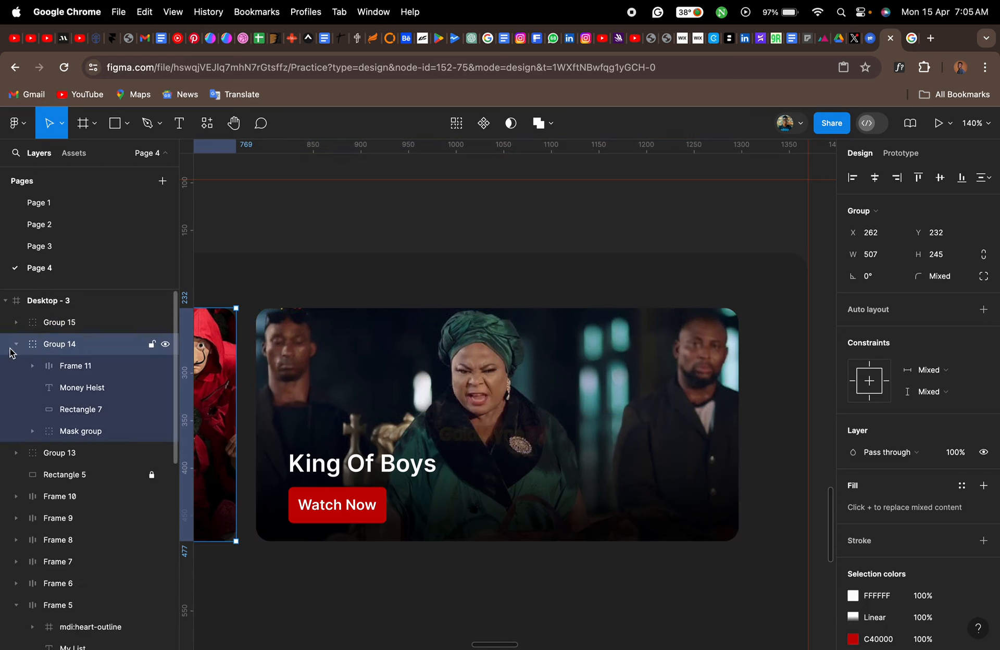
click(16, 344)
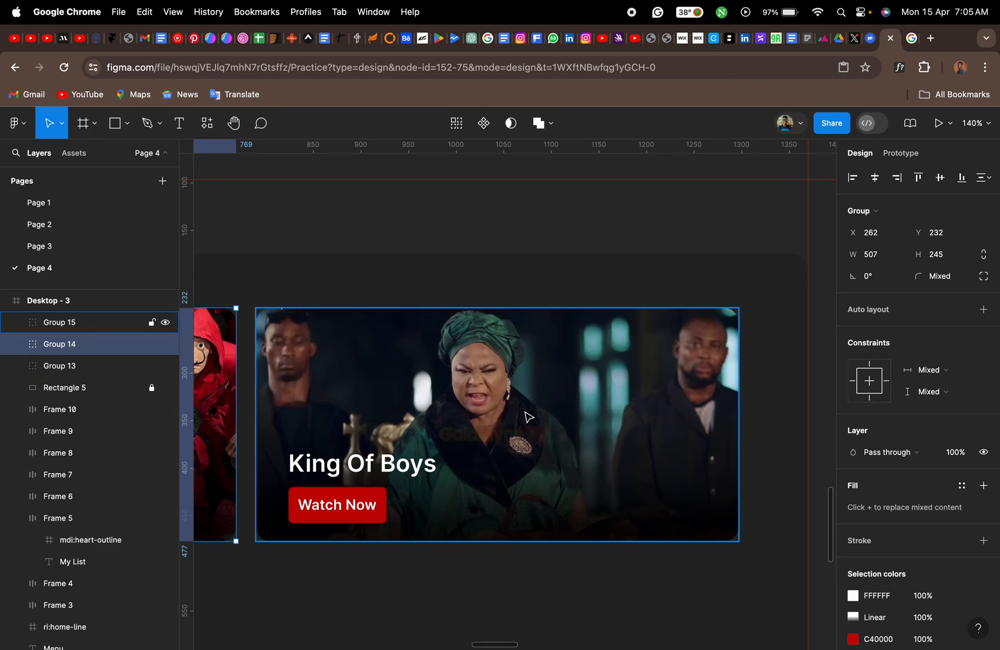
- Select the Stranger Things, Money Heist and King Of Boys banner groups together and wrap them in a frame
scroll(528, 417, down, 10)
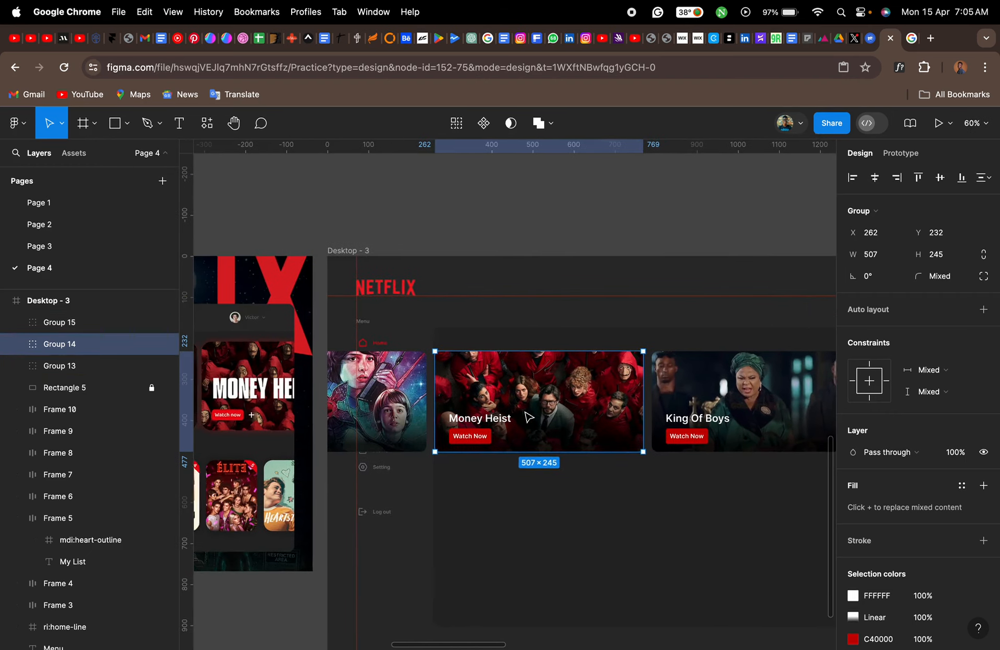
scroll(529, 417, right, 3)
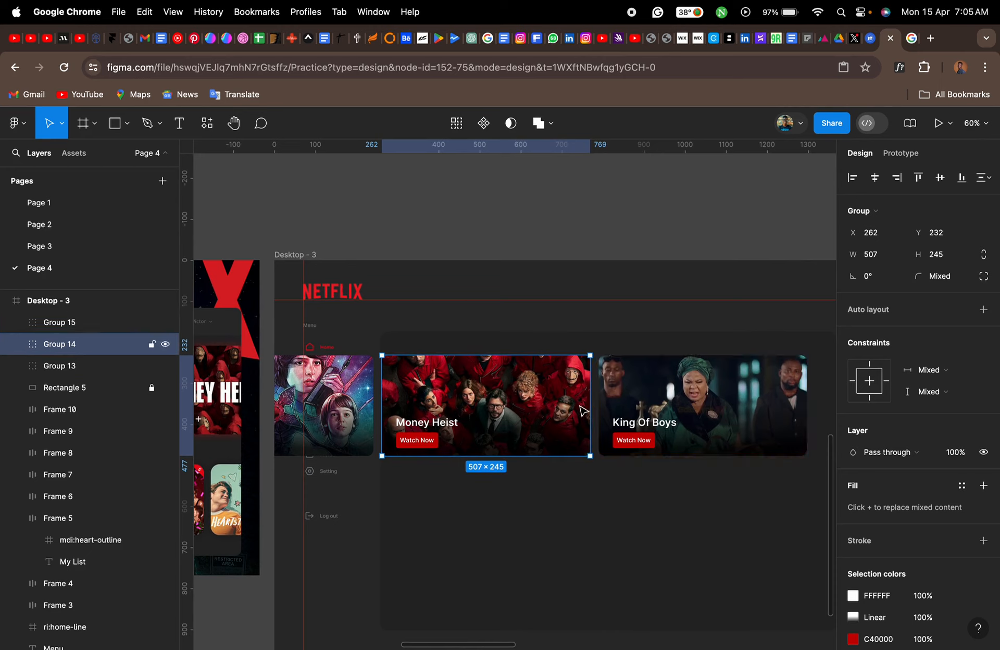
scroll(584, 411, right, 4)
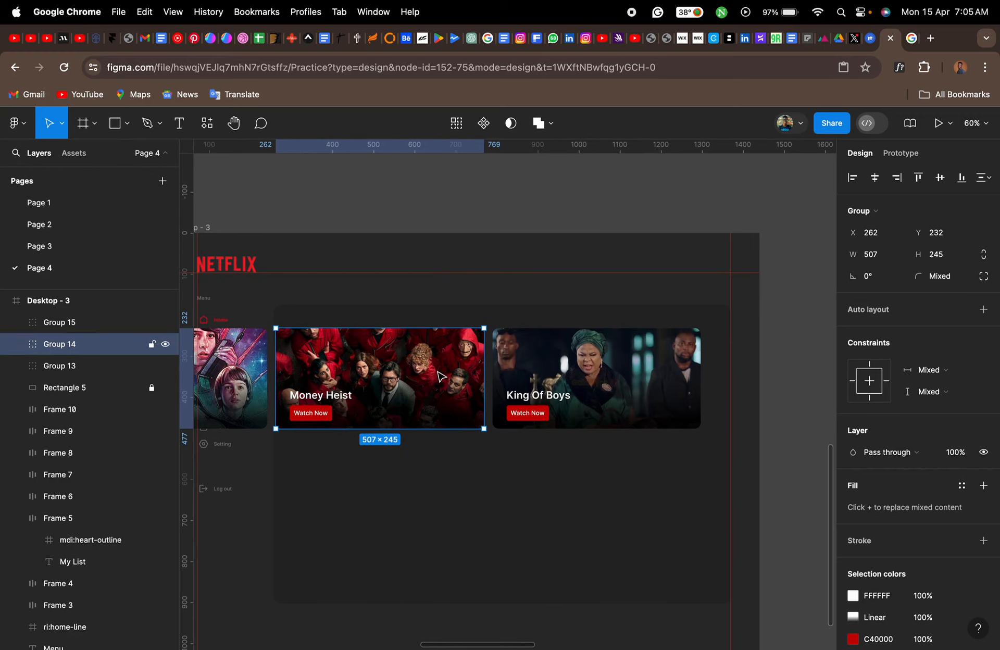
shift+click(520, 382)
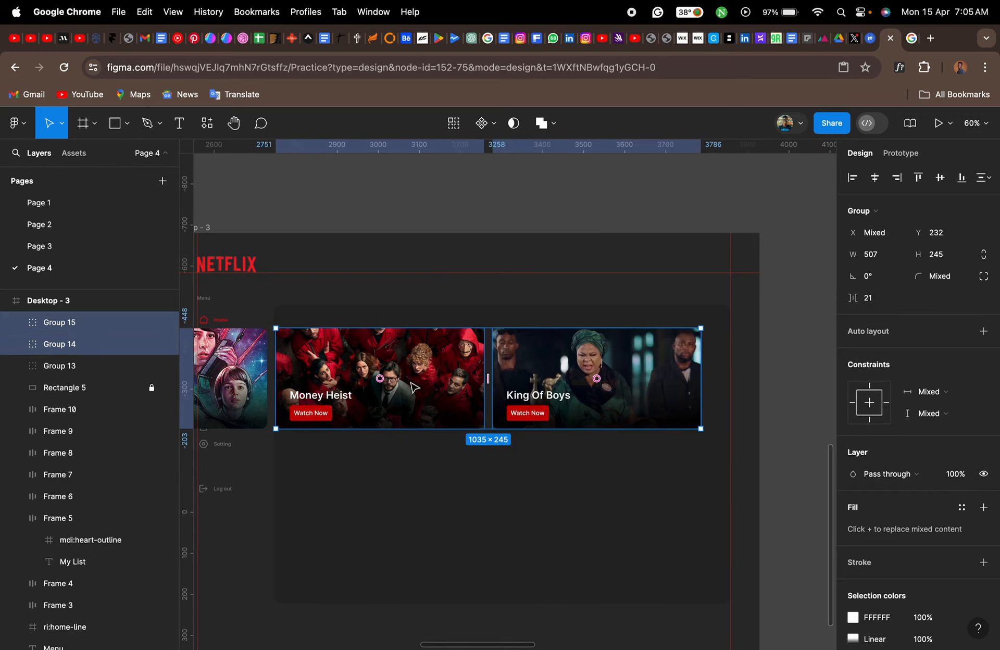
shift+click(255, 367)
right_click(254, 365)
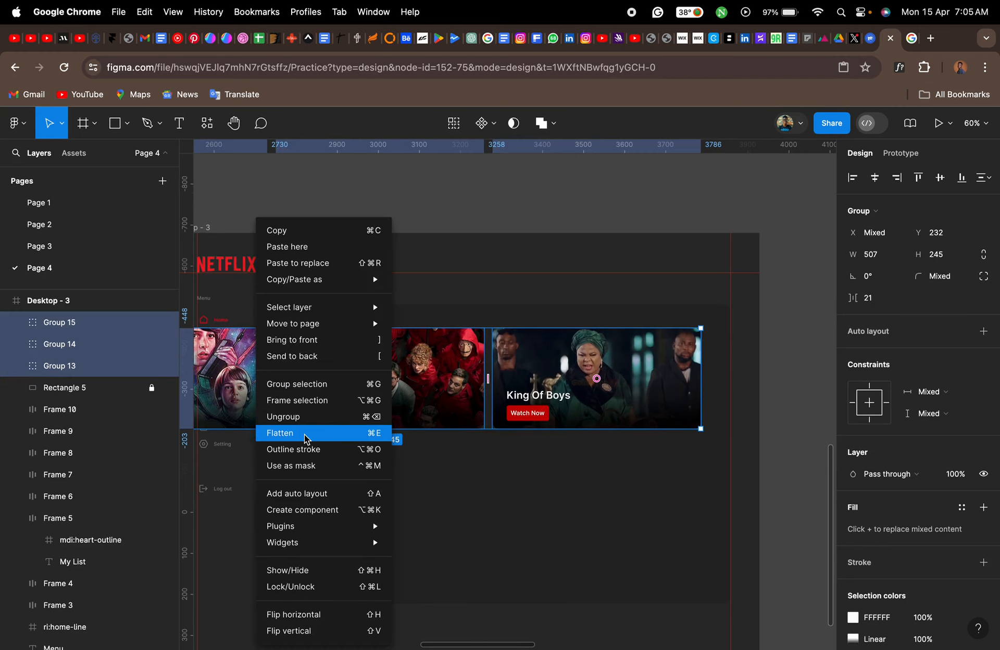
click(305, 406)
- Move the framed banner row into the dark content panel at about X 306, Y 220
scroll(310, 407, left, 5)
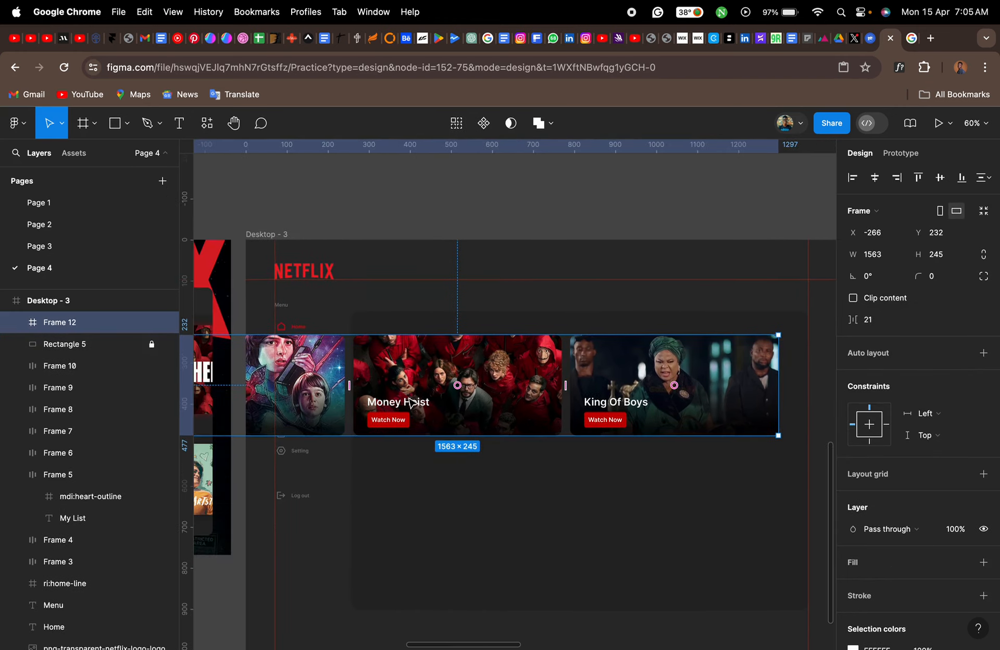
scroll(315, 390, left, 5)
scroll(315, 386, left, 2)
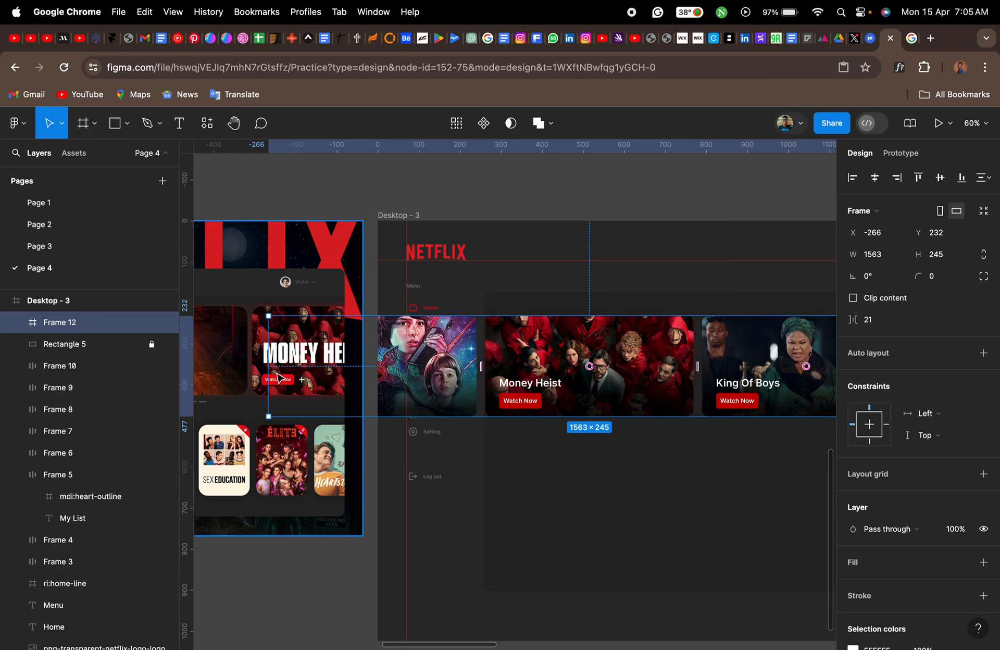
scroll(699, 370, right, 5)
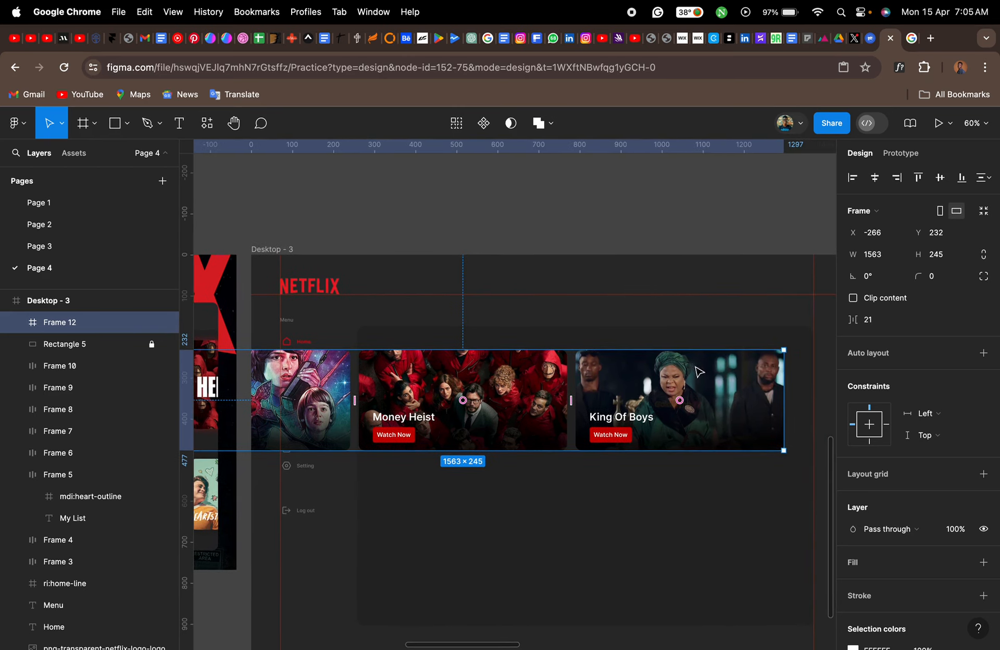
drag(432, 378, 669, 373)
- Try narrowing the banner frame from its left edge, first to a width of about 1139, and undo each resize
scroll(670, 373, right, 5)
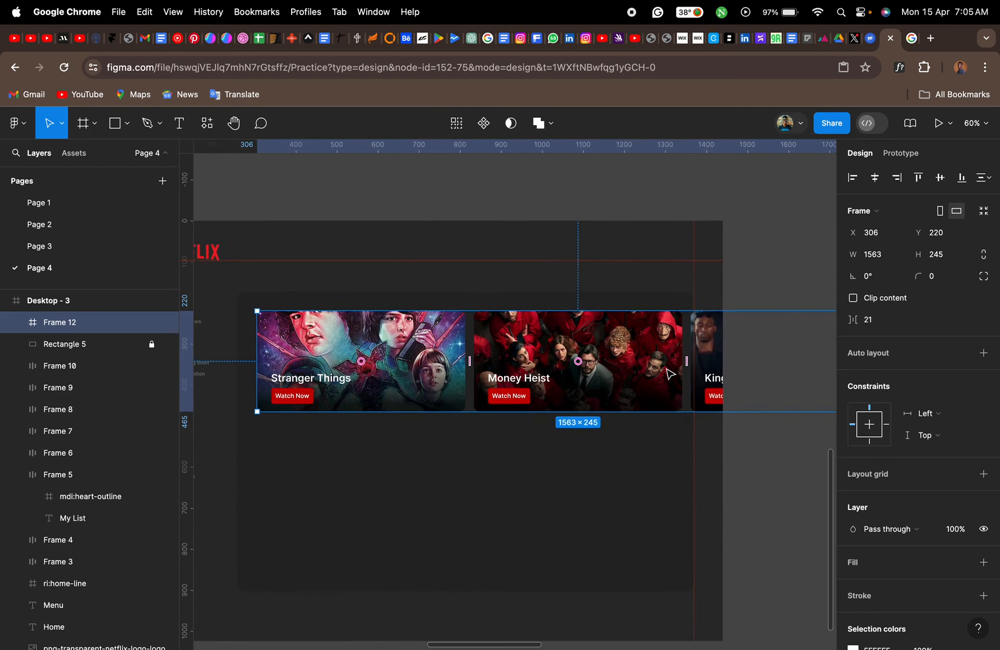
scroll(669, 374, right, 2)
scroll(415, 365, left, 2)
drag(263, 329, 437, 333)
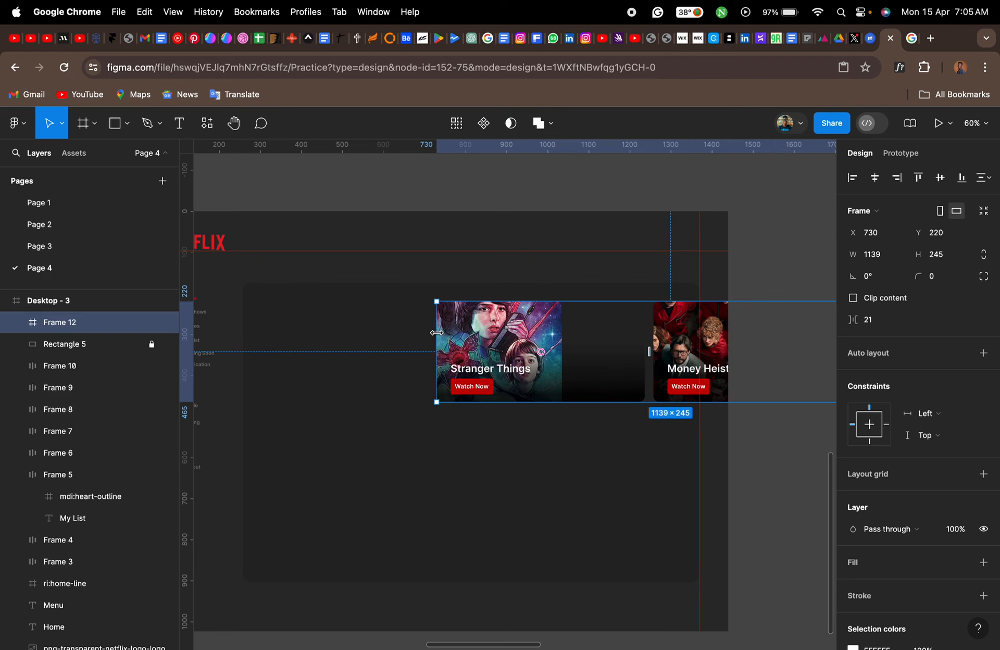
key(super+z)
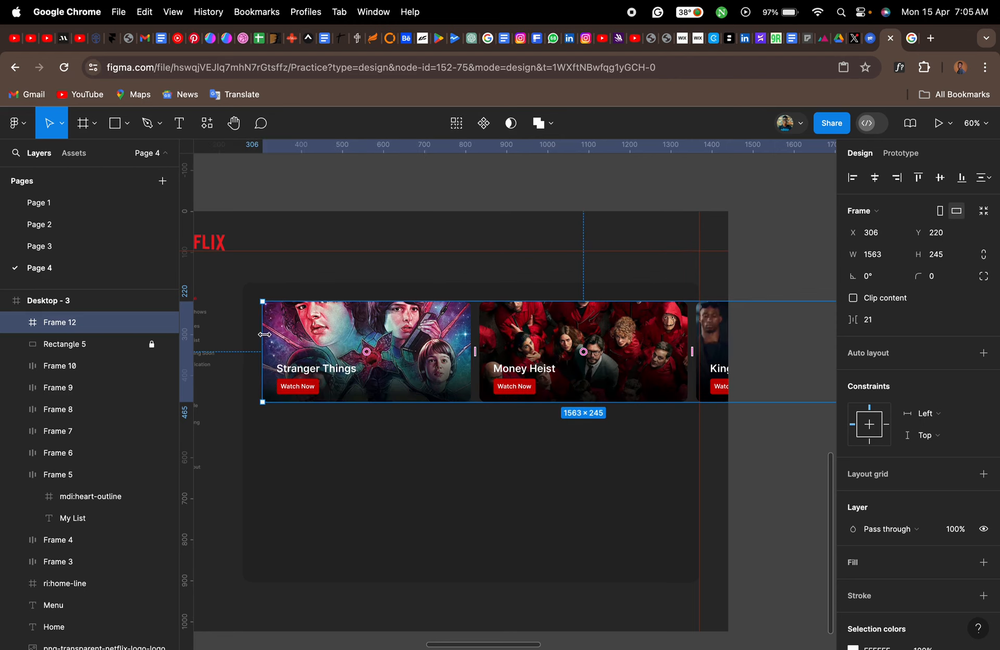
drag(265, 334, 323, 335)
key(super+z)
- Undo the banner frame's move and the framing of the three banner groups
scroll(455, 354, right, 1)
key(super+z)
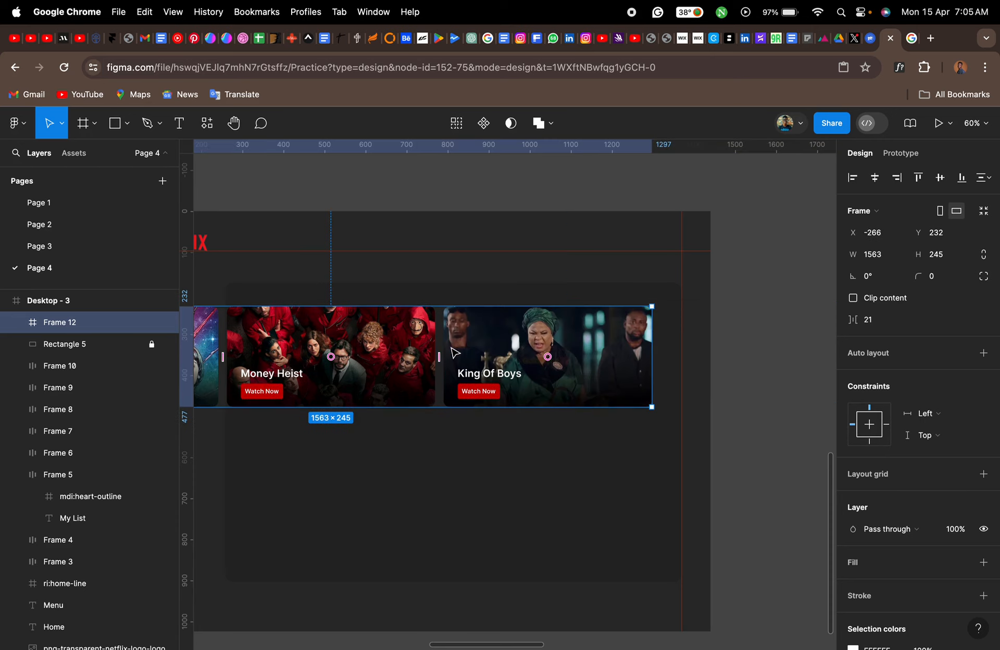
key(super+z)
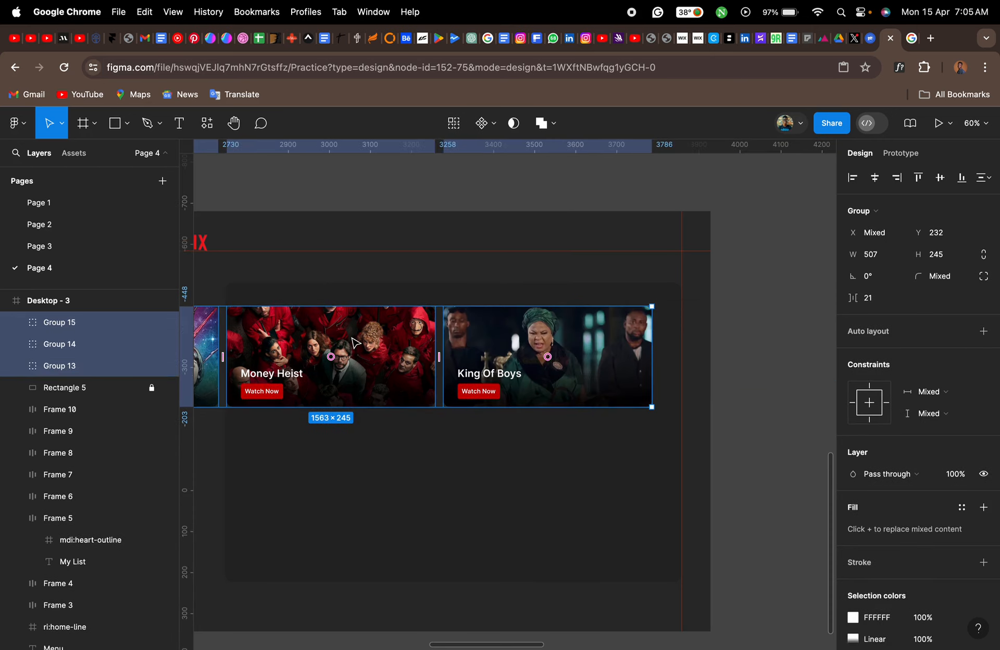
- Draw an empty frame of about 1004 × 238 in the content panel below the banners
key(f)
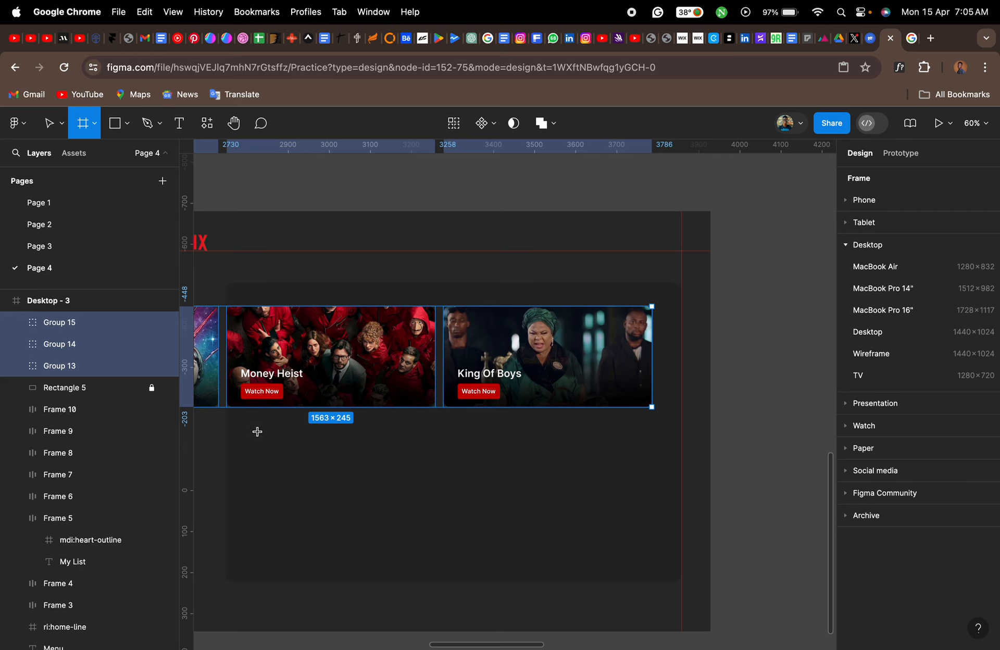
drag(253, 421, 665, 519)
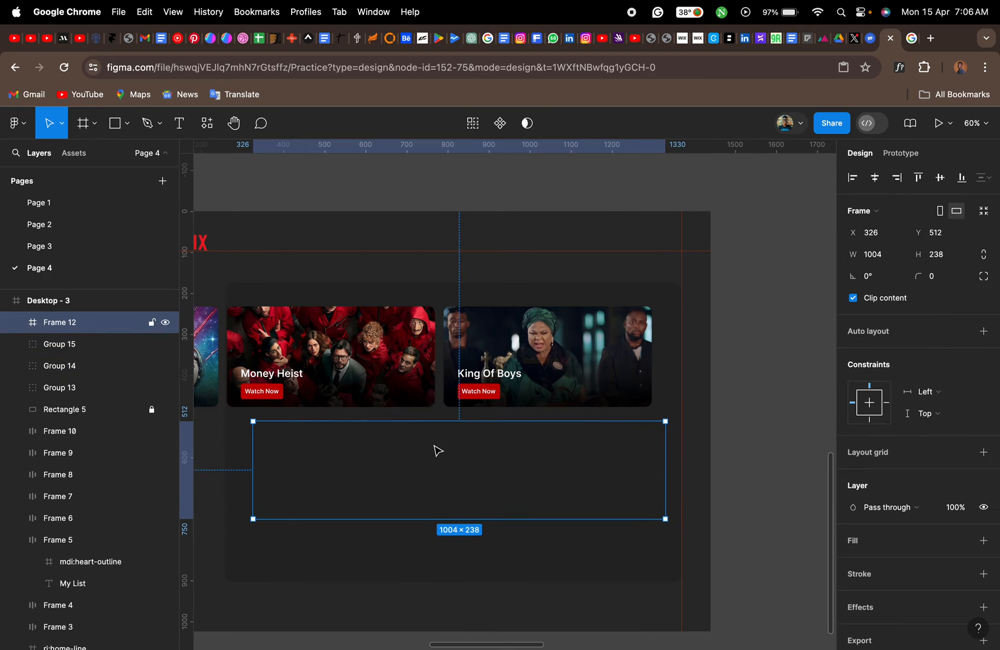
scroll(438, 451, left, 2)
scroll(453, 442, right, 5)
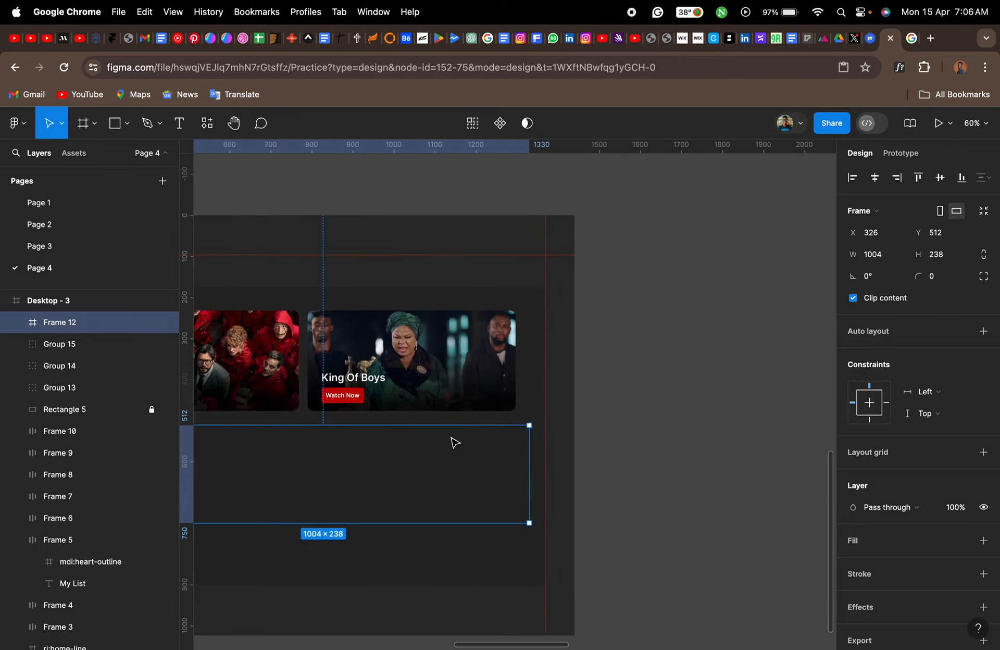
scroll(453, 443, left, 5)
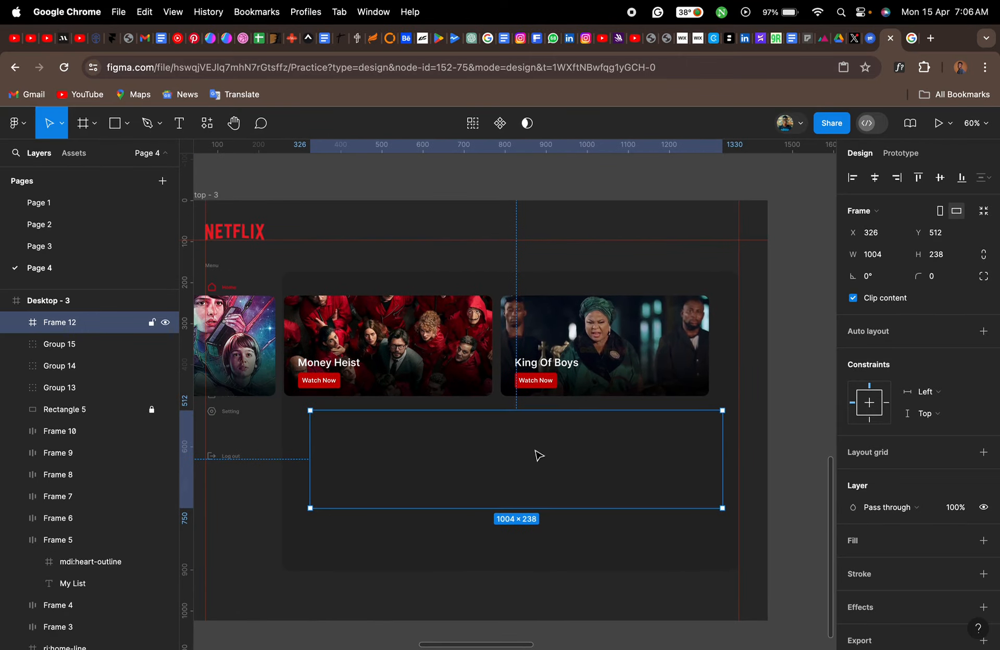
- Increase the empty frame's height to about 254 and place it over the banner row at X 322, Y 223
drag(414, 513, 415, 520)
click(398, 463)
drag(398, 462, 397, 340)
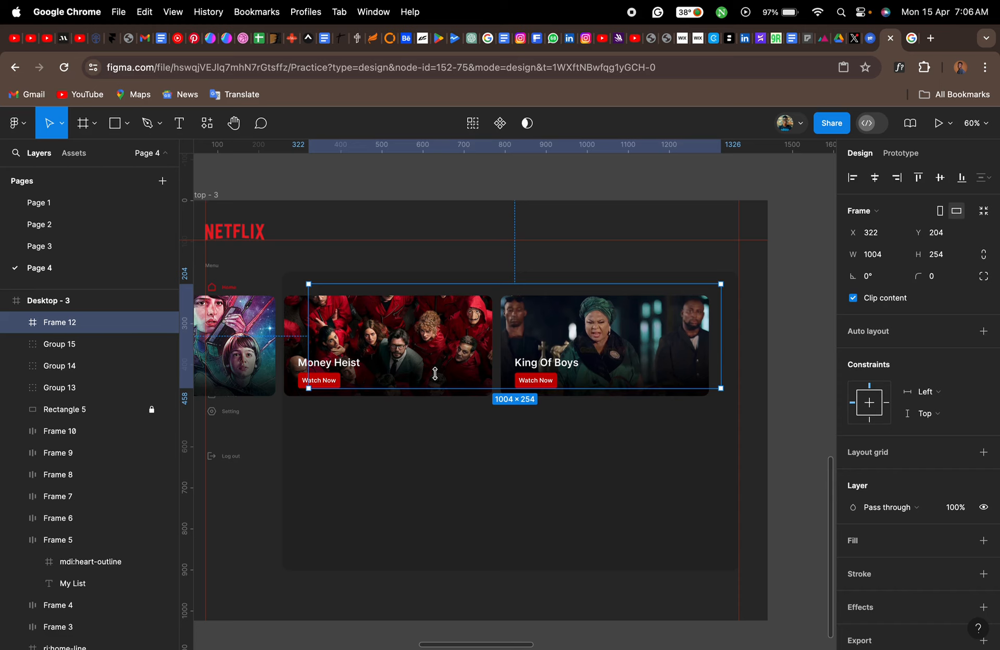
drag(437, 336, 438, 340)
key(Down)
key(Down)
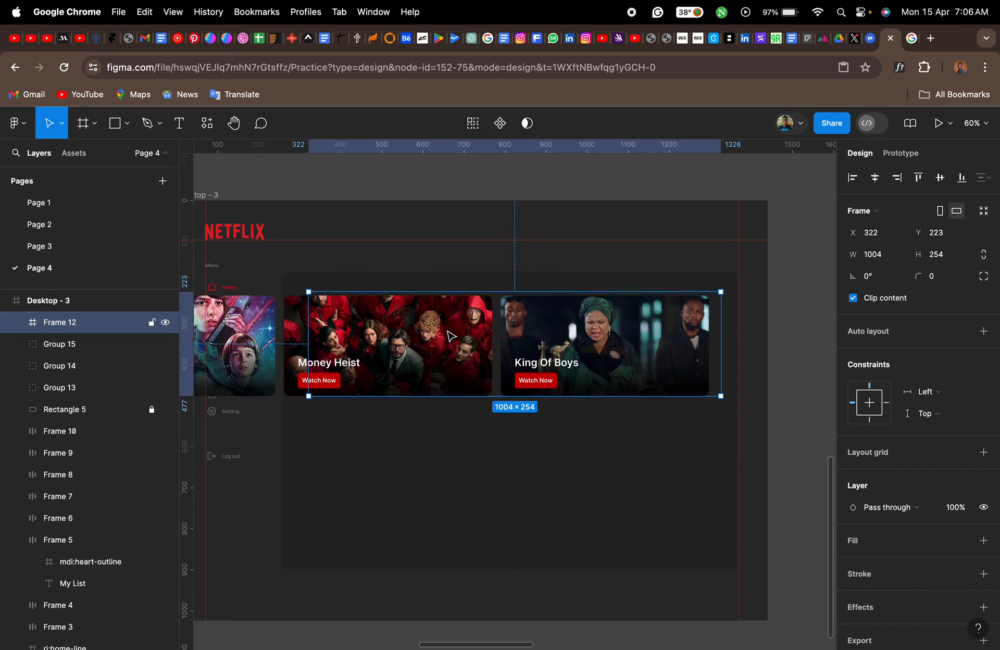
- Extend the frame's bottom and top edges past the banners, giving a height of about 281 and a Y of 215
scroll(451, 336, up, 5)
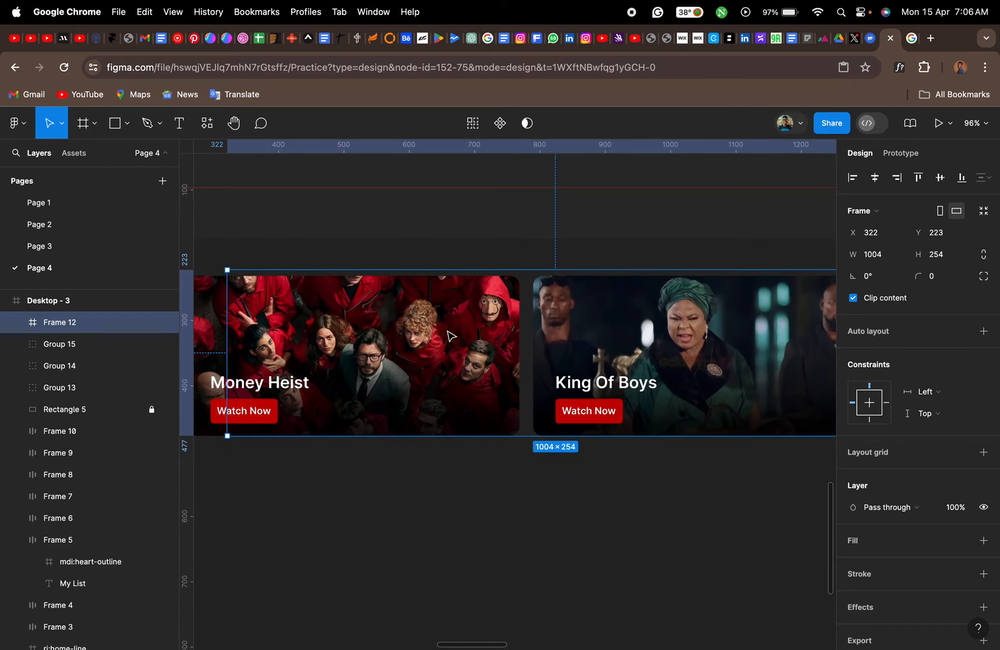
drag(517, 435, 517, 448)
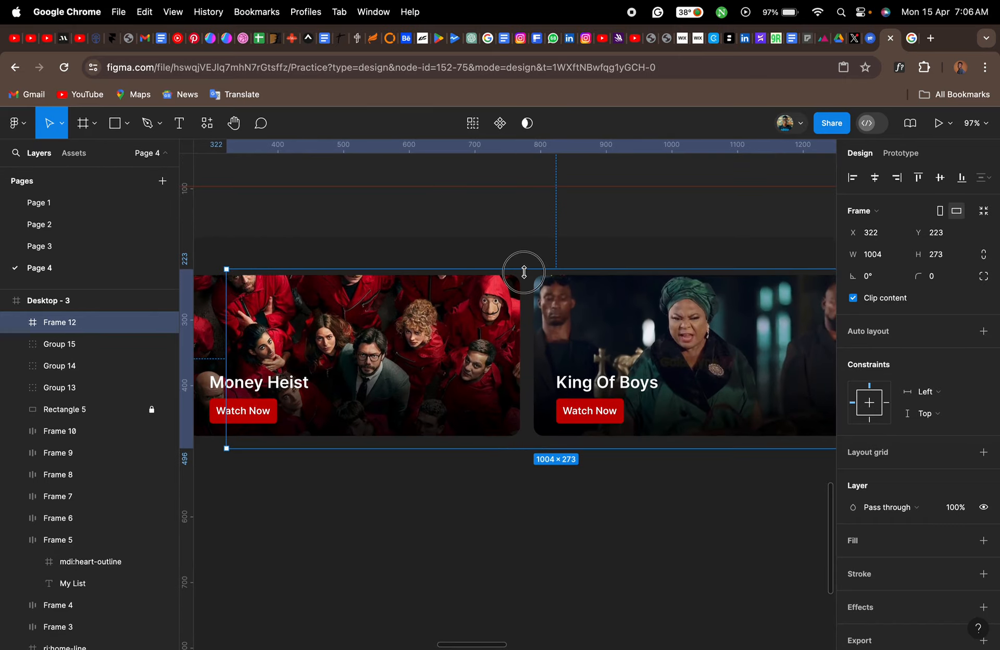
drag(522, 269, 522, 265)
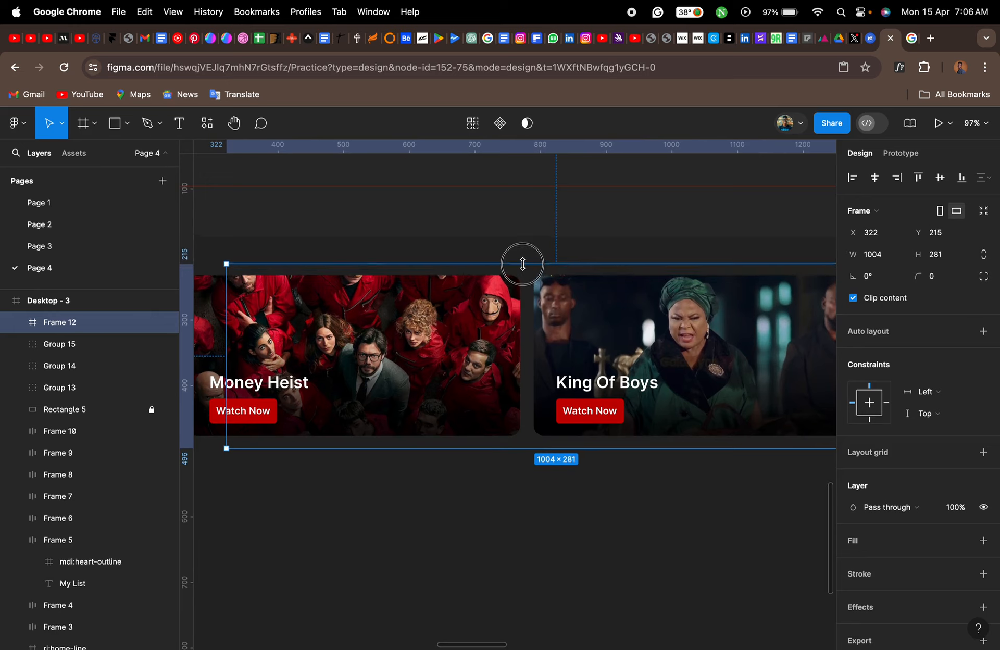
- Select Group 15, Group 14 and Group 13 and nest them inside Frame 12 as its clipped content
click(82, 344)
shift+click(77, 390)
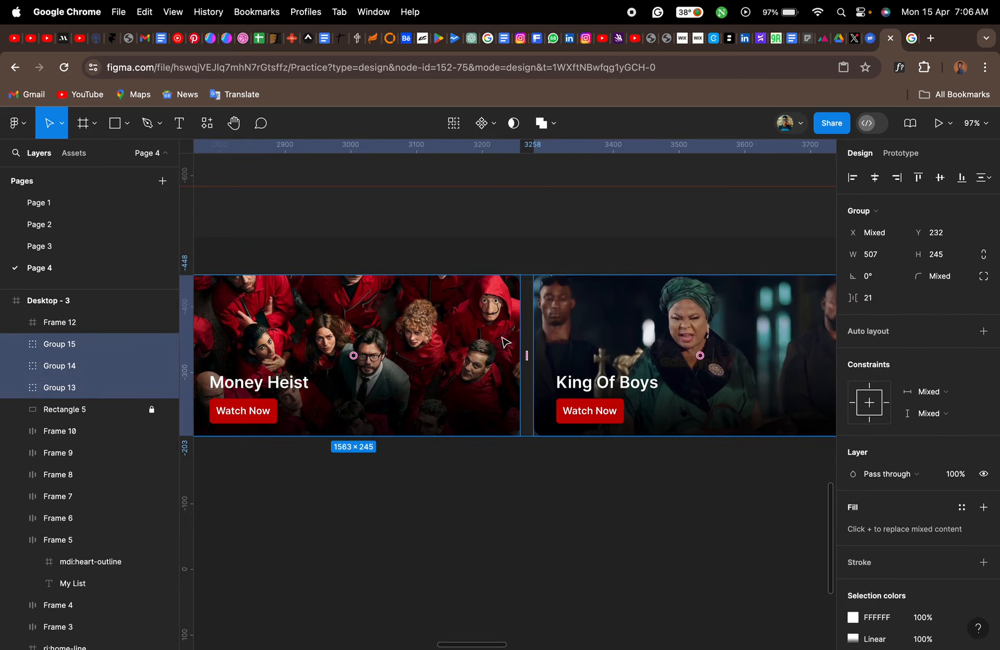
scroll(497, 347, down, 5)
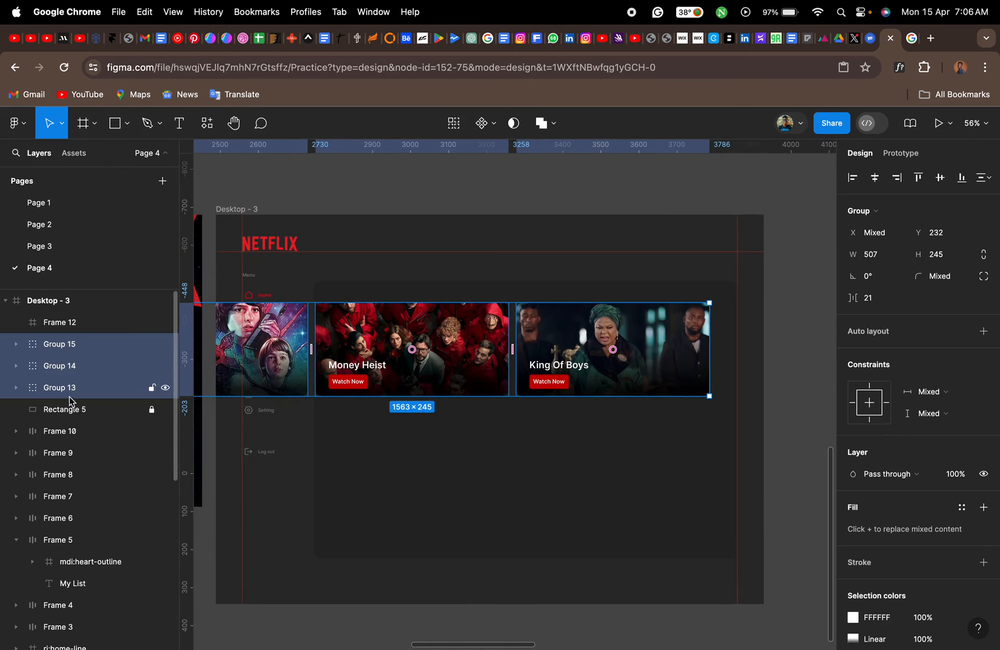
drag(67, 344, 75, 323)
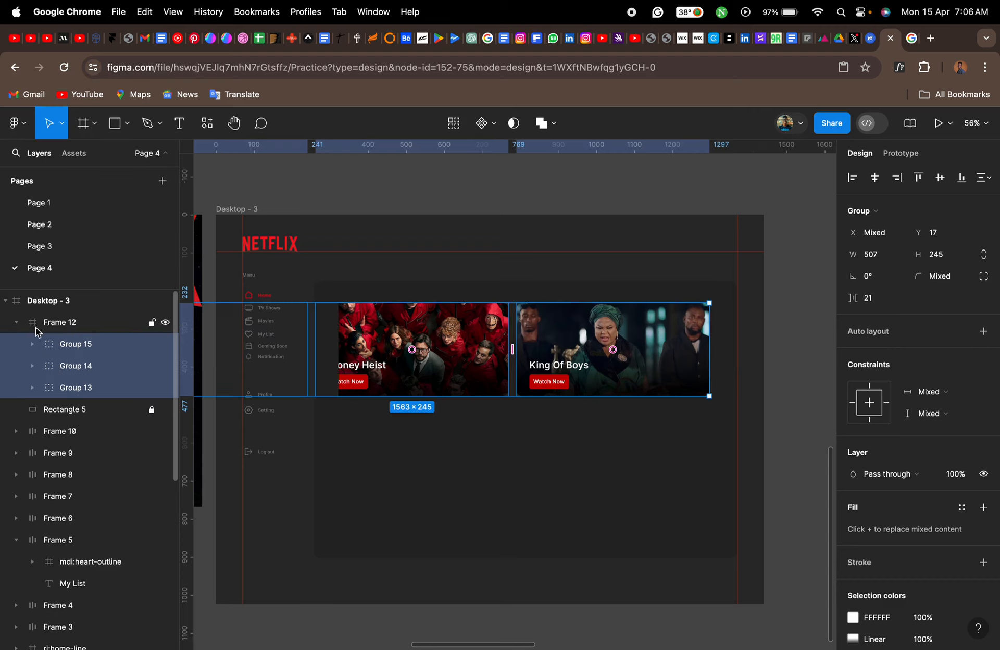
click(399, 440)
scroll(374, 369, up, 2)
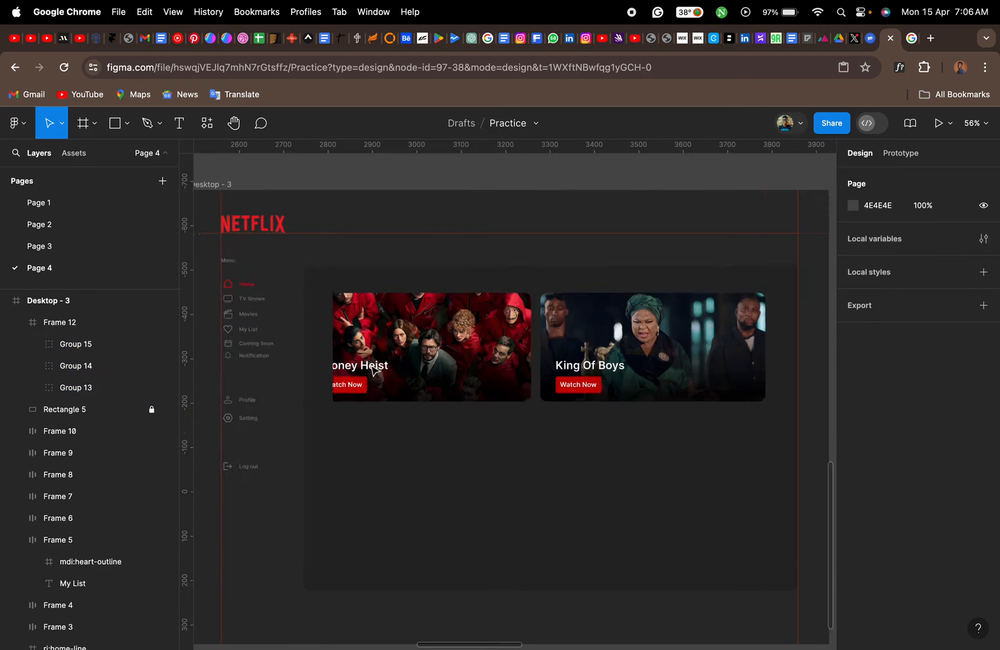
- Select Group 15, Group 14 and Group 13 inside Frame 12 and shift them right so the Stranger Things banner starts at about X 18
scroll(374, 369, up, 3)
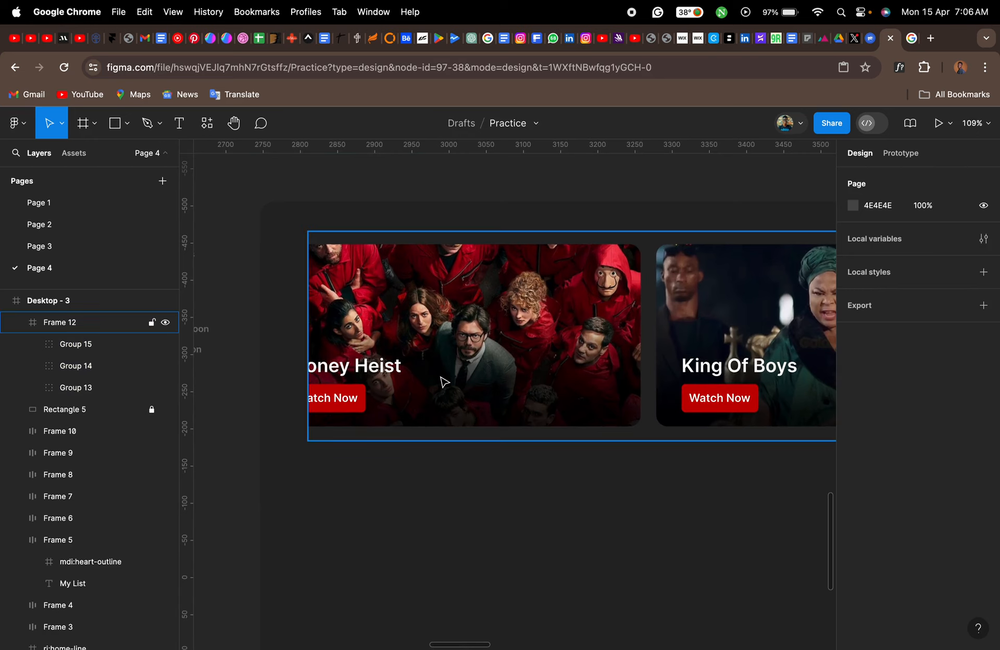
scroll(444, 382, right, 10)
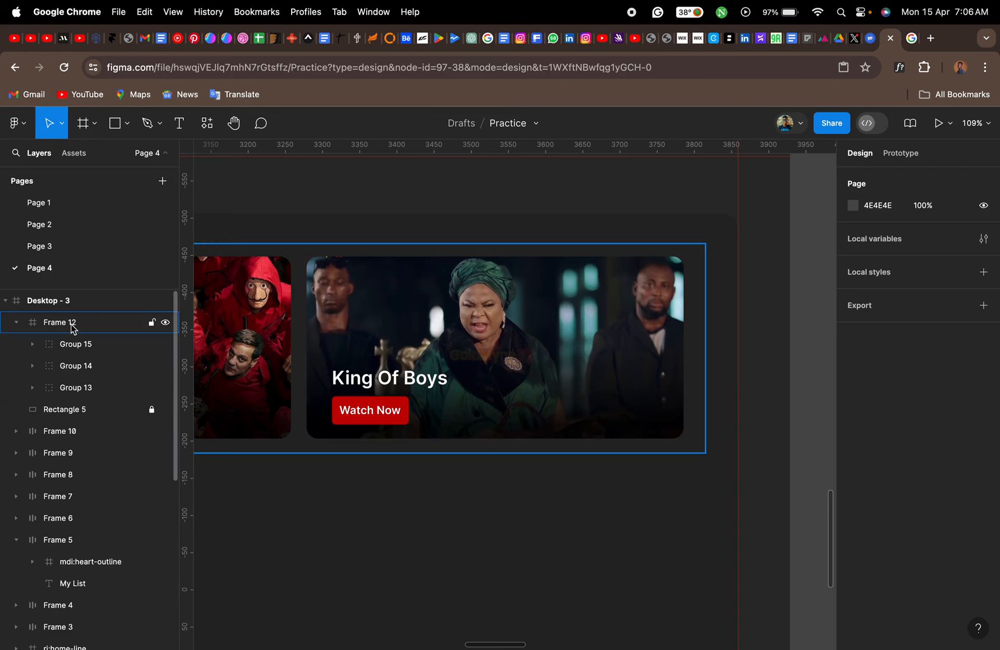
click(72, 324)
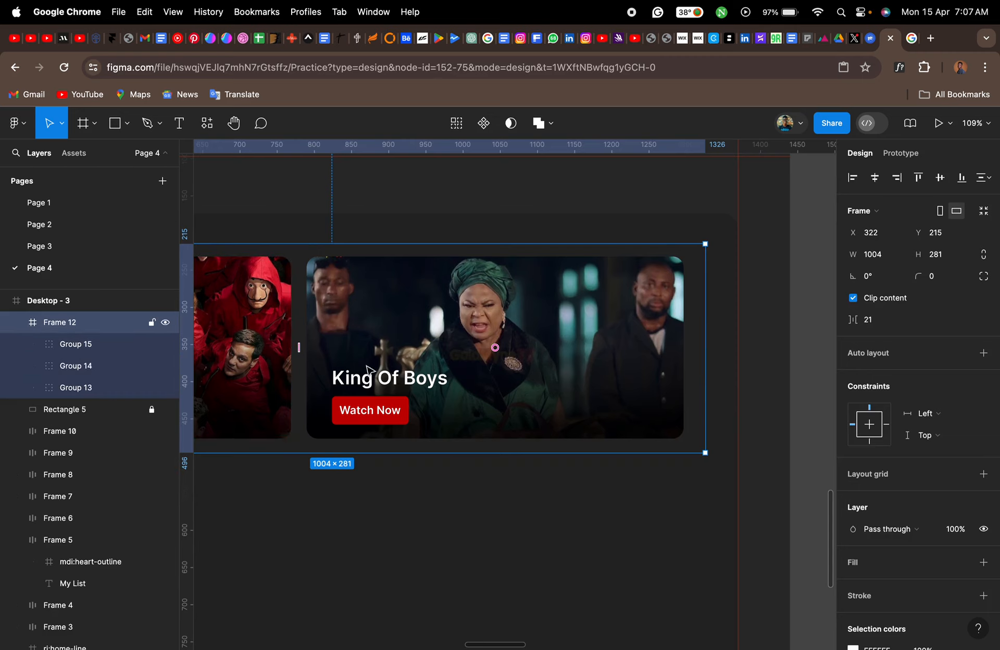
scroll(467, 363, down, 5)
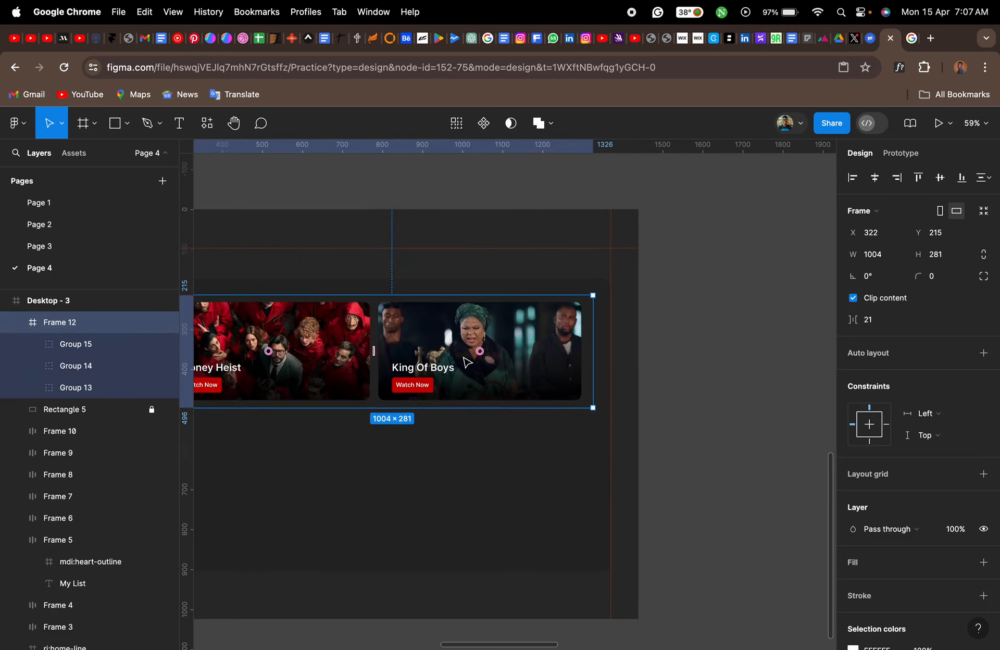
click(99, 345)
shift+click(90, 388)
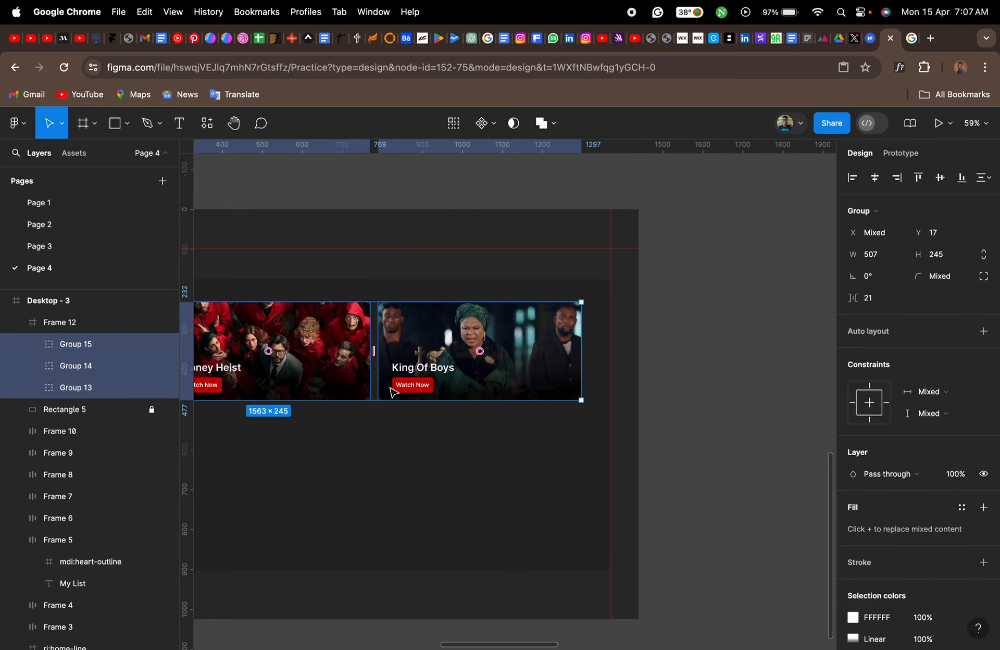
scroll(399, 340, left, 5)
drag(388, 327, 628, 326)
click(654, 439)
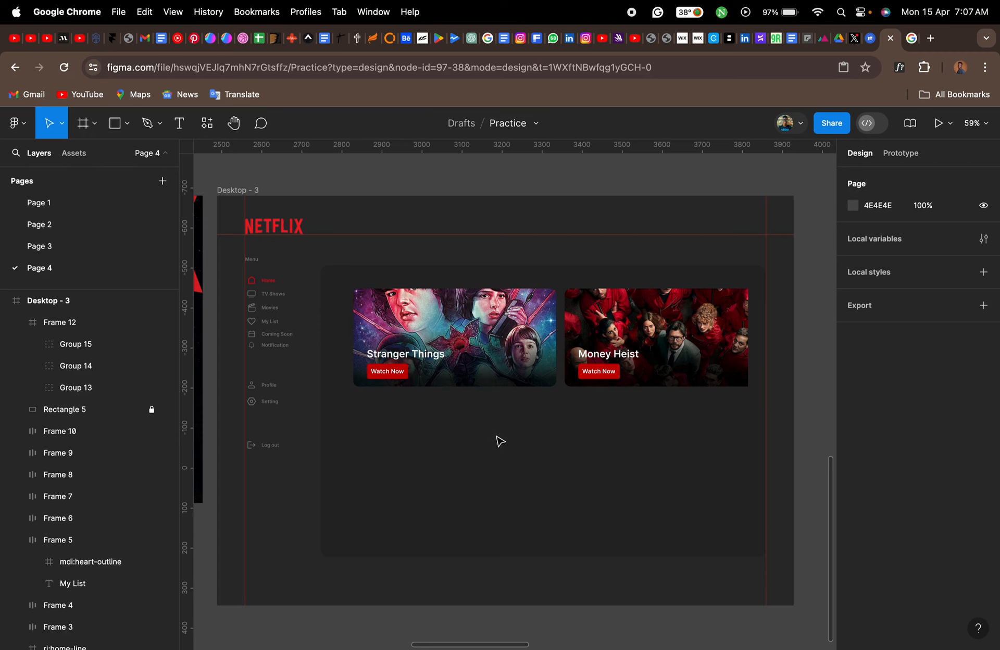
- Preview the Desktop - 3 frame as a prototype to check the clipped banner row, and return to the design file
click(476, 341)
scroll(477, 342, up, 3)
scroll(477, 341, right, 1)
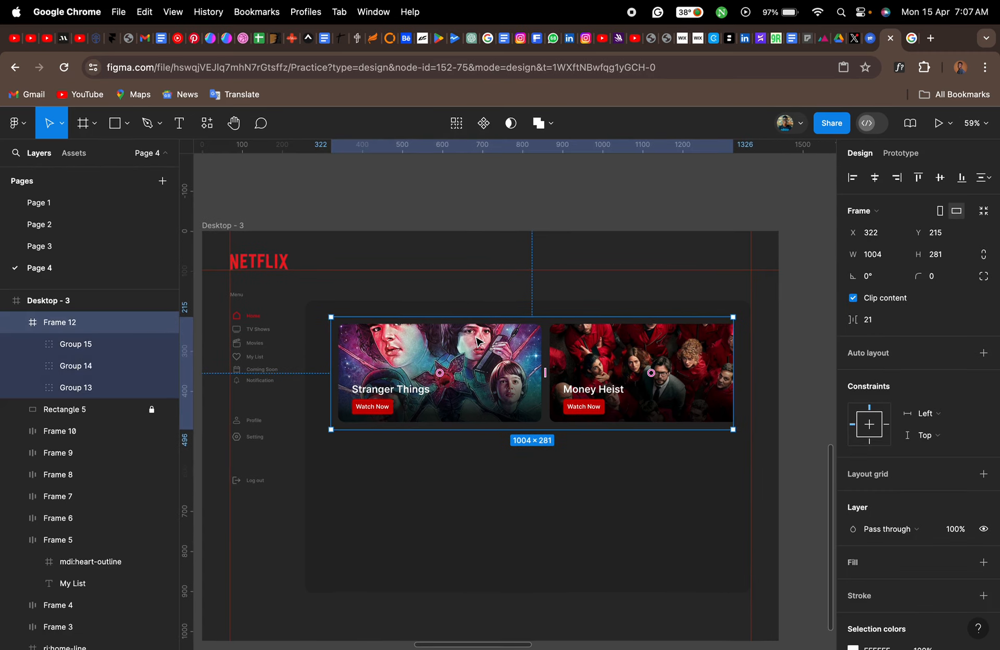
click(240, 226)
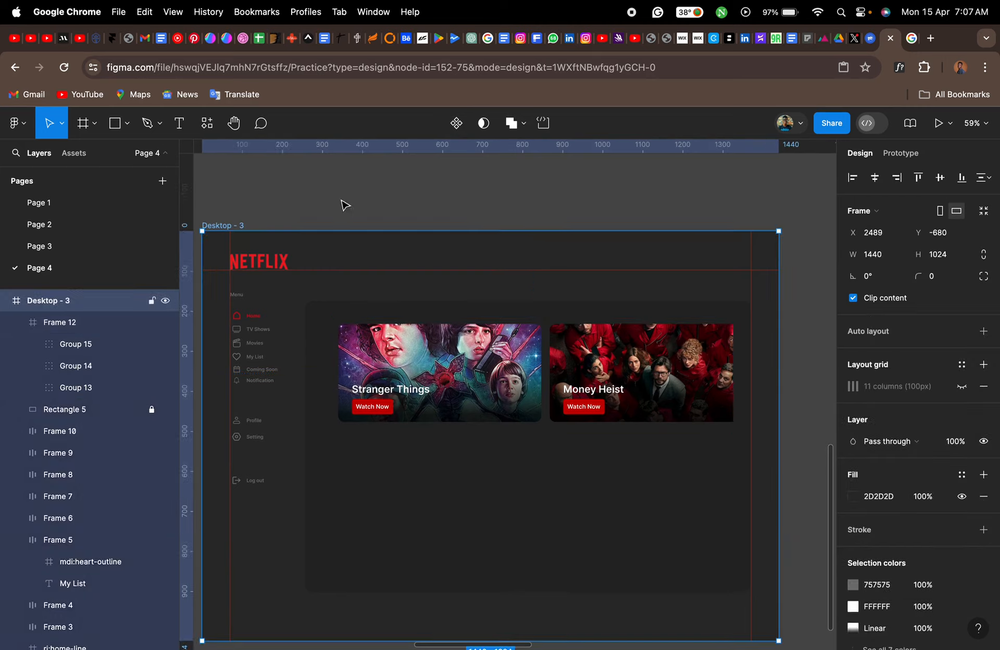
click(933, 124)
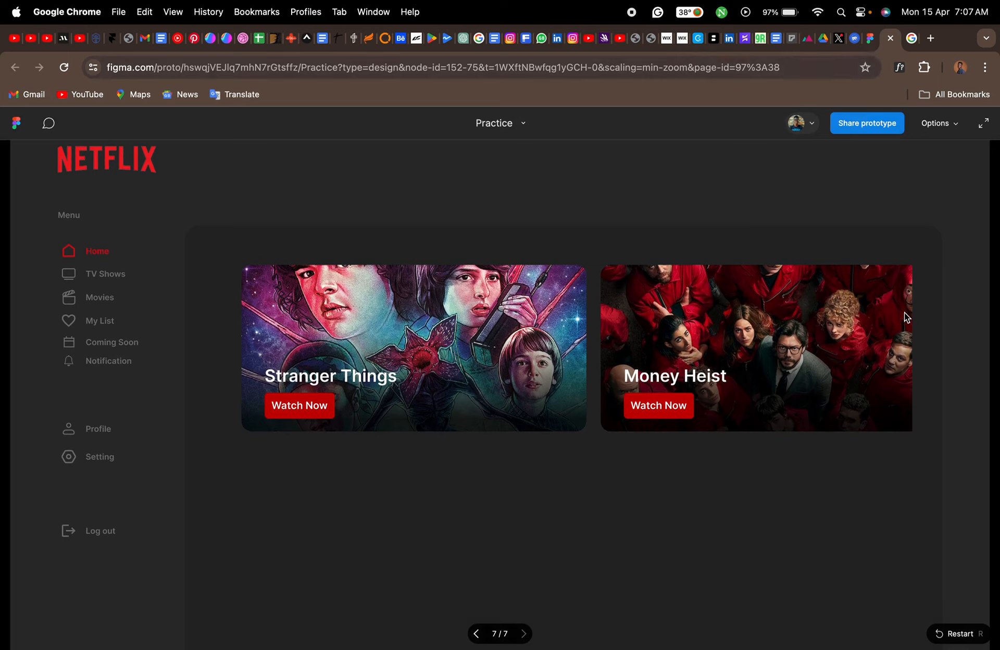
click(869, 42)
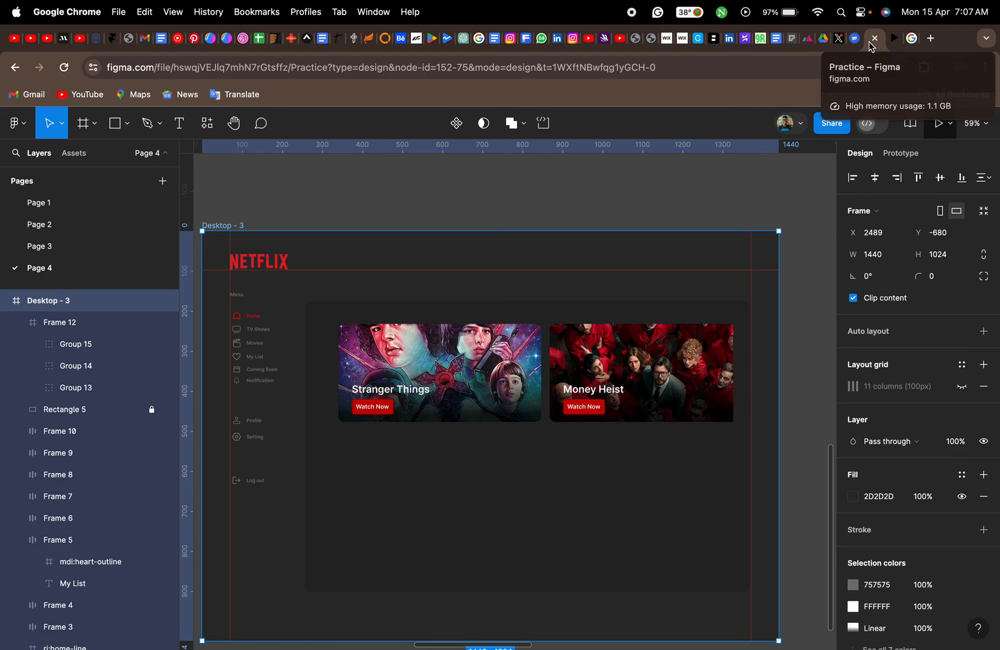
- Set Frame 12's prototype scroll overflow to Horizontal
click(590, 366)
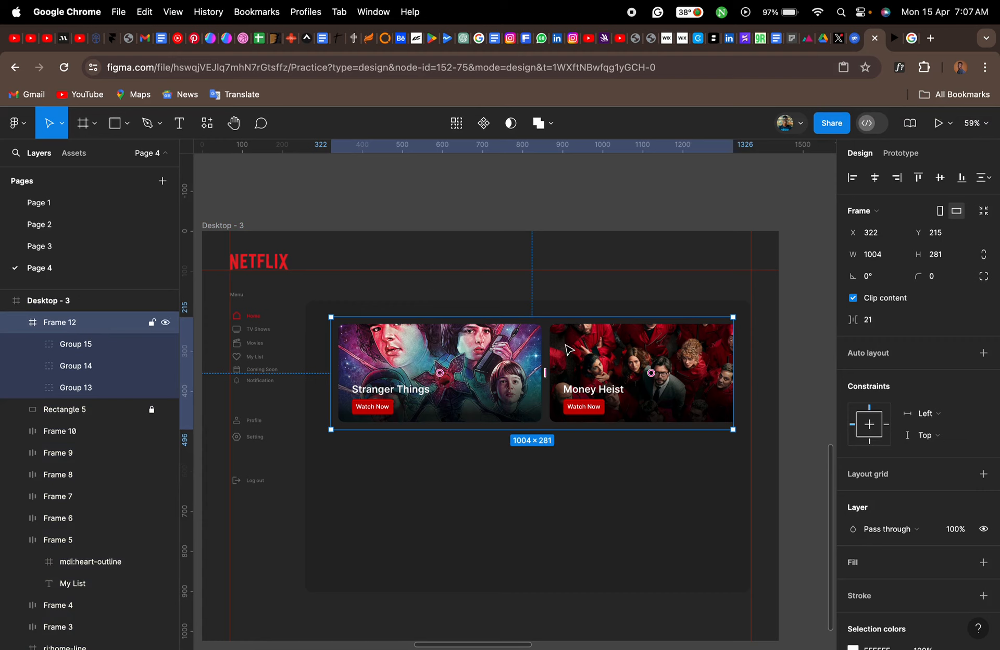
click(915, 154)
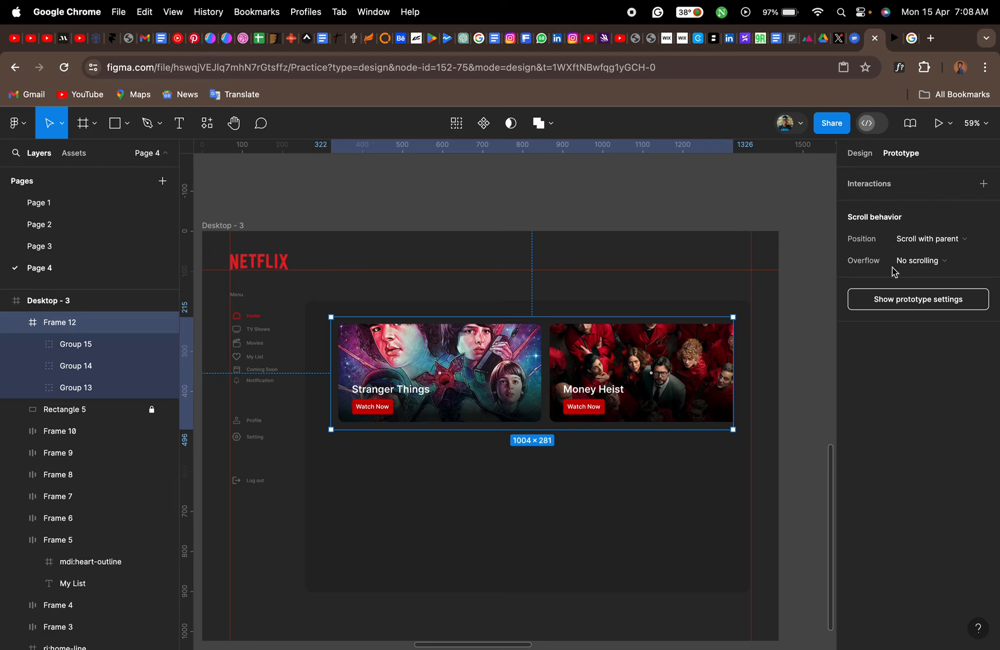
click(936, 264)
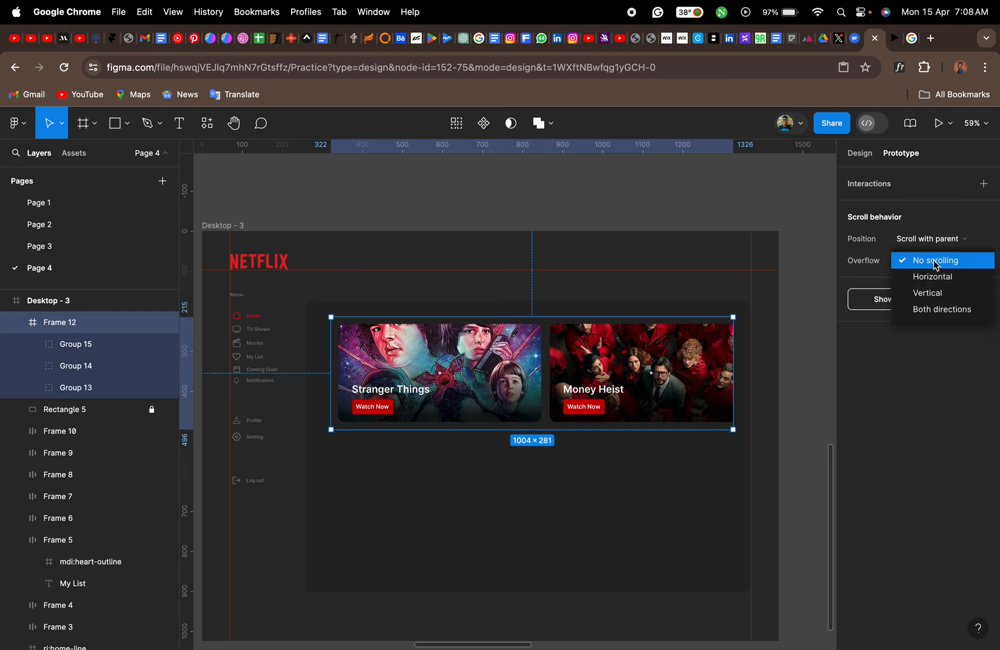
click(937, 278)
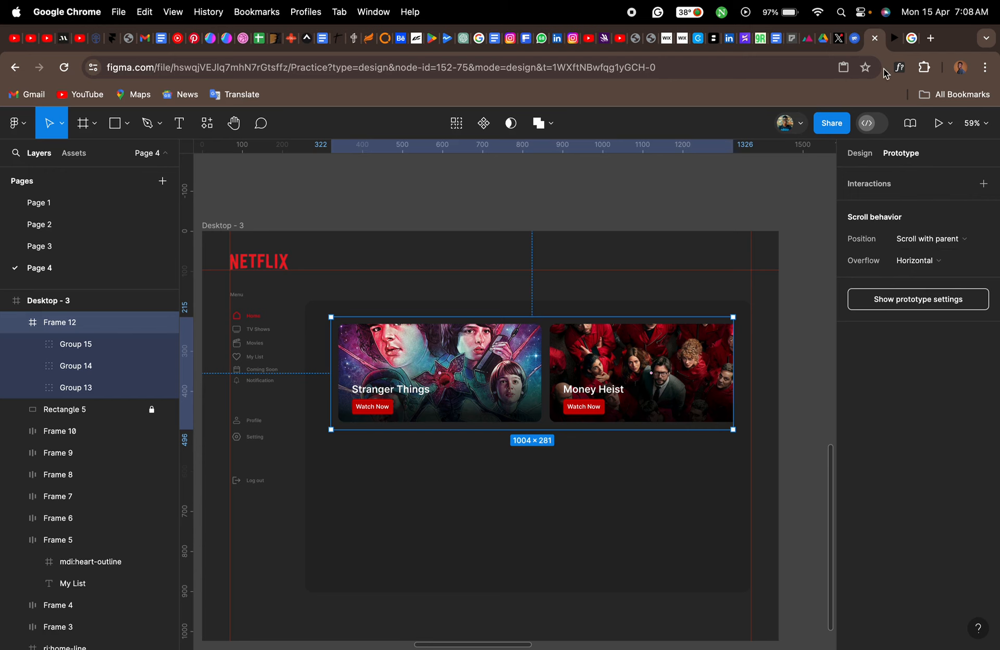
- Test horizontal scrolling of the banner row back and forth in the prototype preview, and return to the design file
click(894, 42)
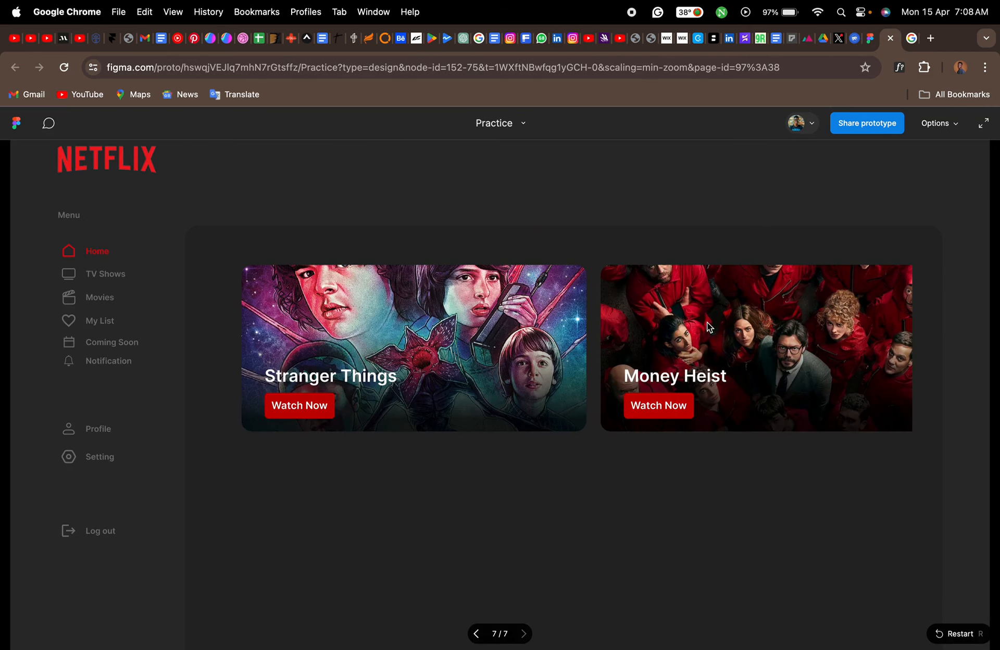
drag(716, 317, 414, 333)
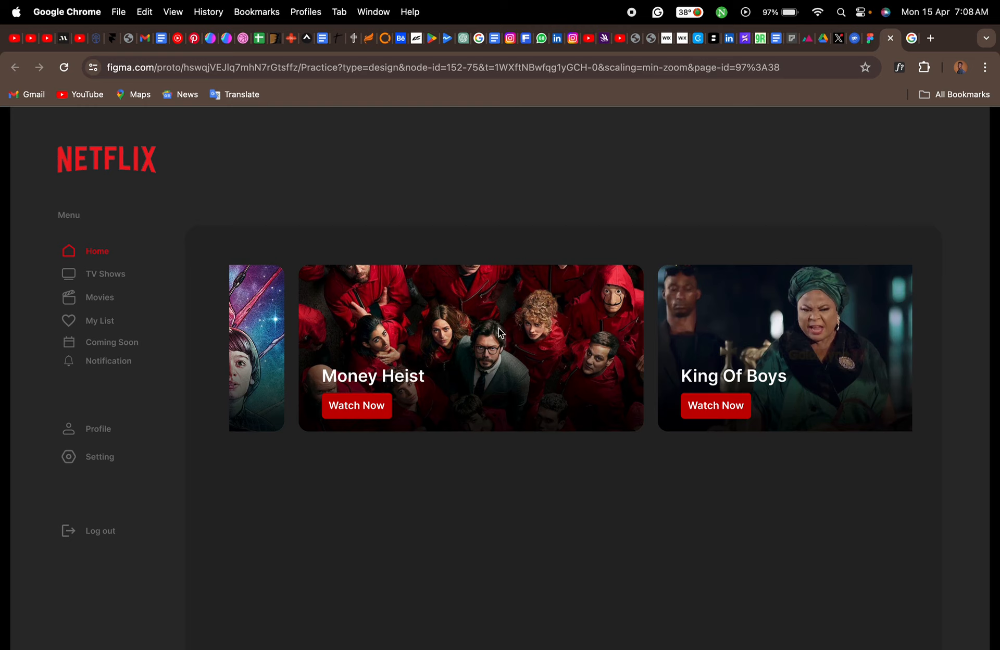
drag(728, 314, 490, 345)
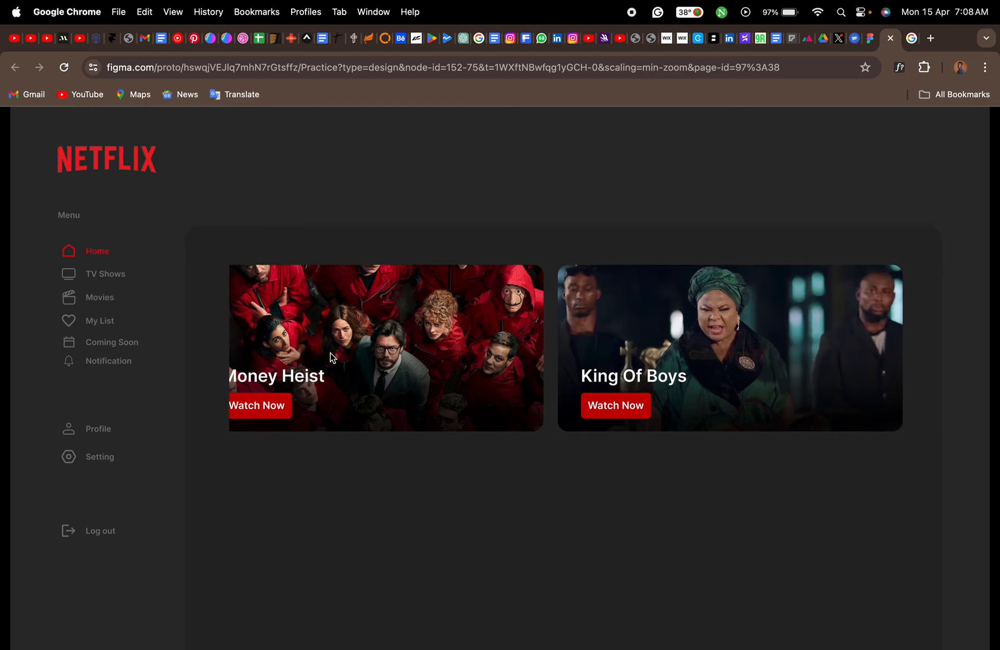
drag(786, 320, 154, 324)
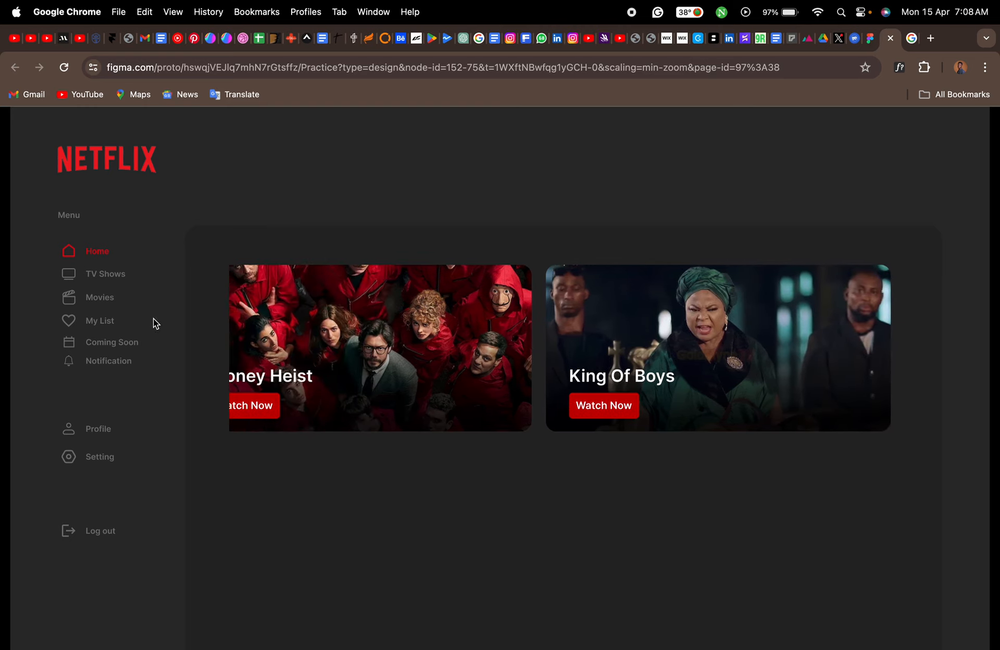
drag(383, 315, 134, 420)
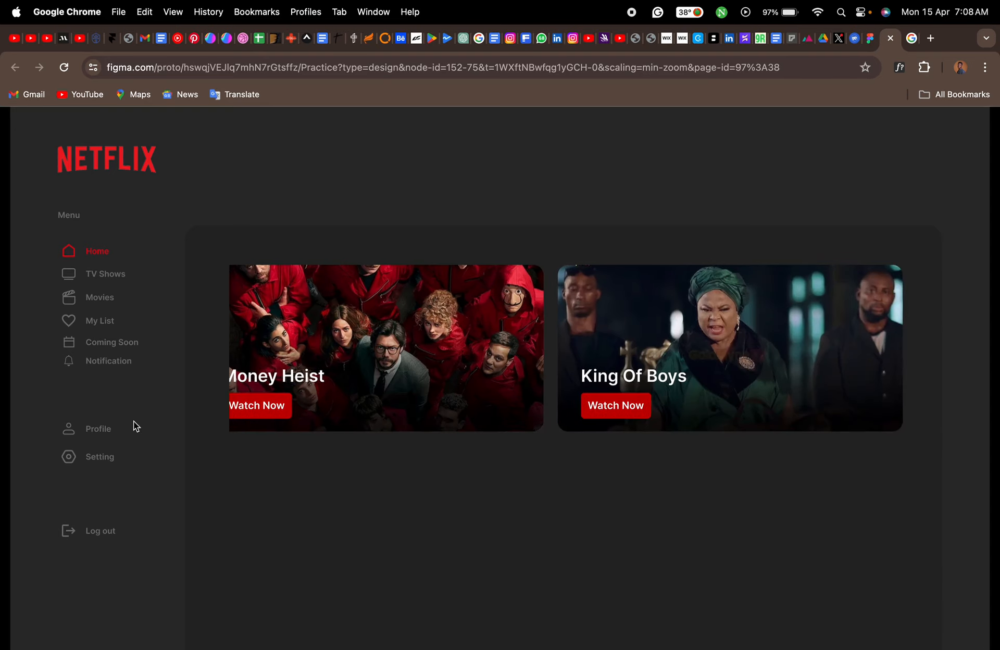
drag(435, 329, 722, 364)
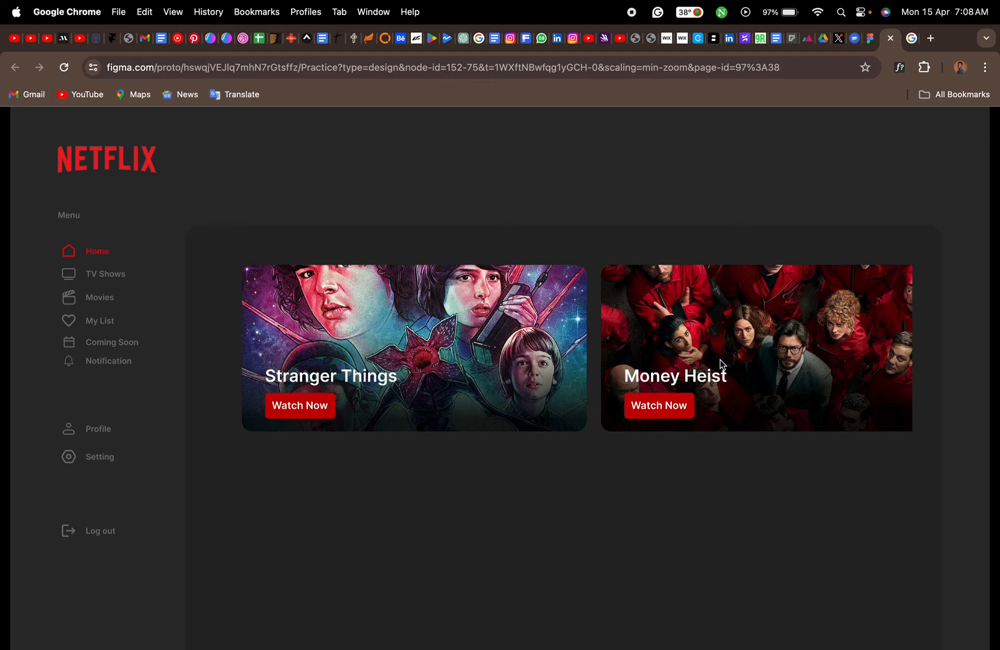
drag(553, 337, 348, 346)
drag(625, 346, 465, 360)
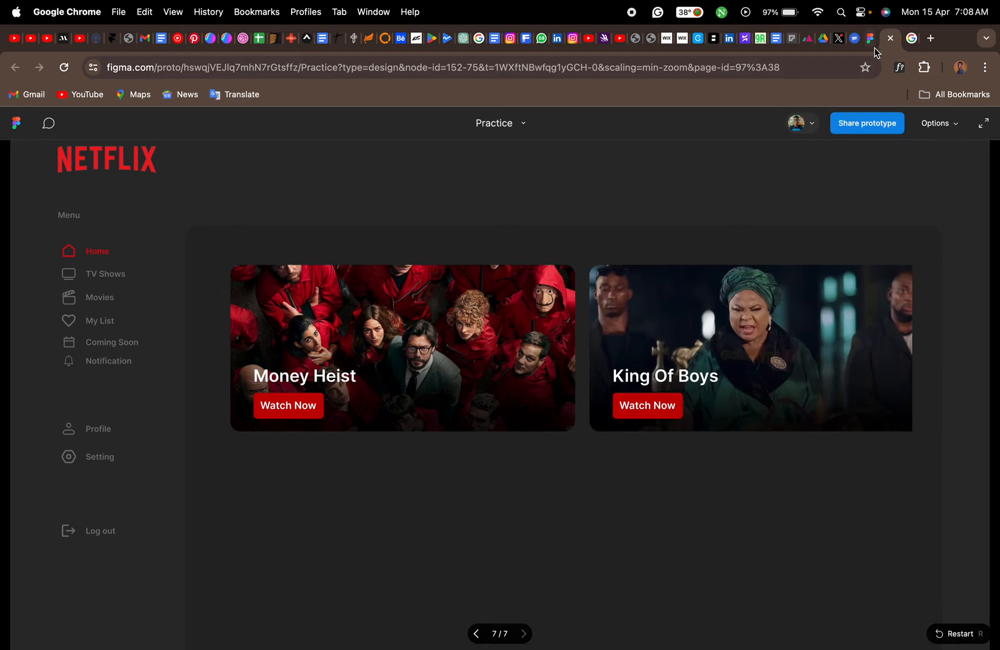
click(870, 38)
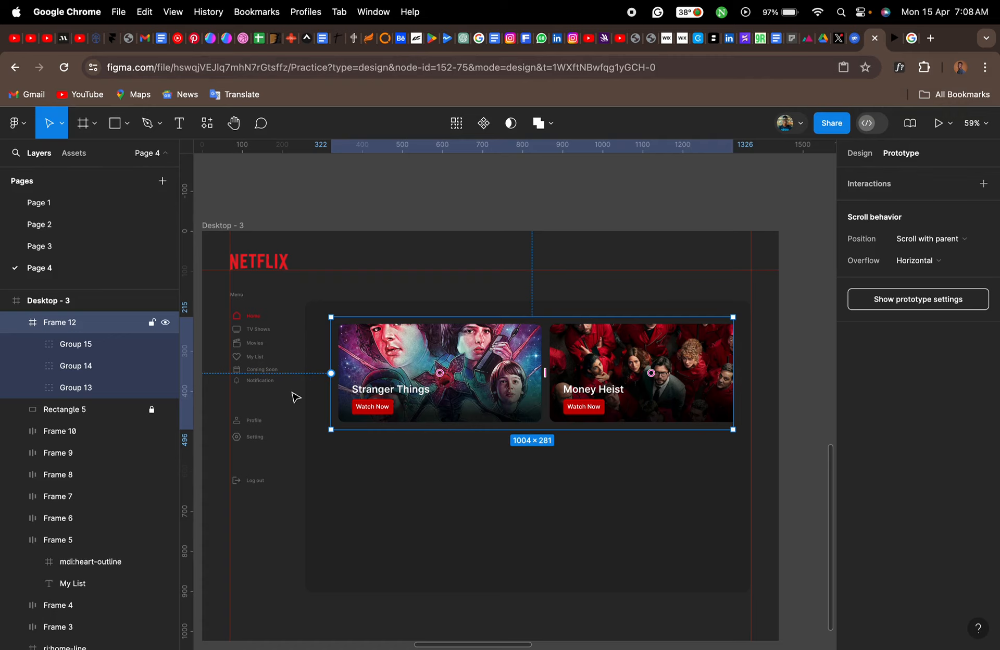
- Move Group 13, the Stranger Things banner, out of Frame 12 onto the canvas above Desktop - 3 at about X 2840, Y -1243
click(78, 387)
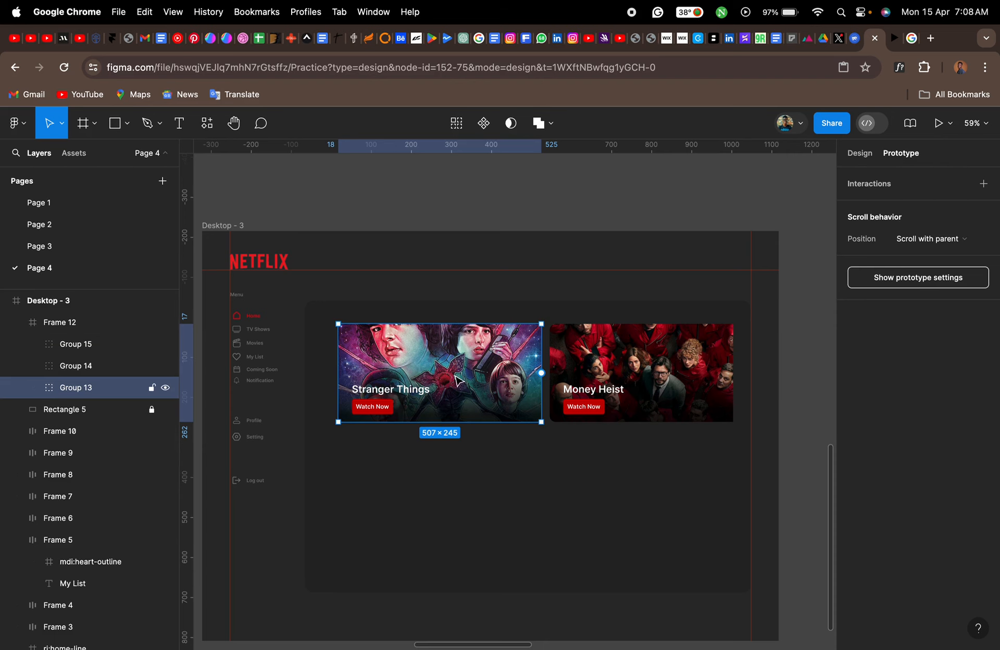
ctrl+scroll(459, 379, up, 5)
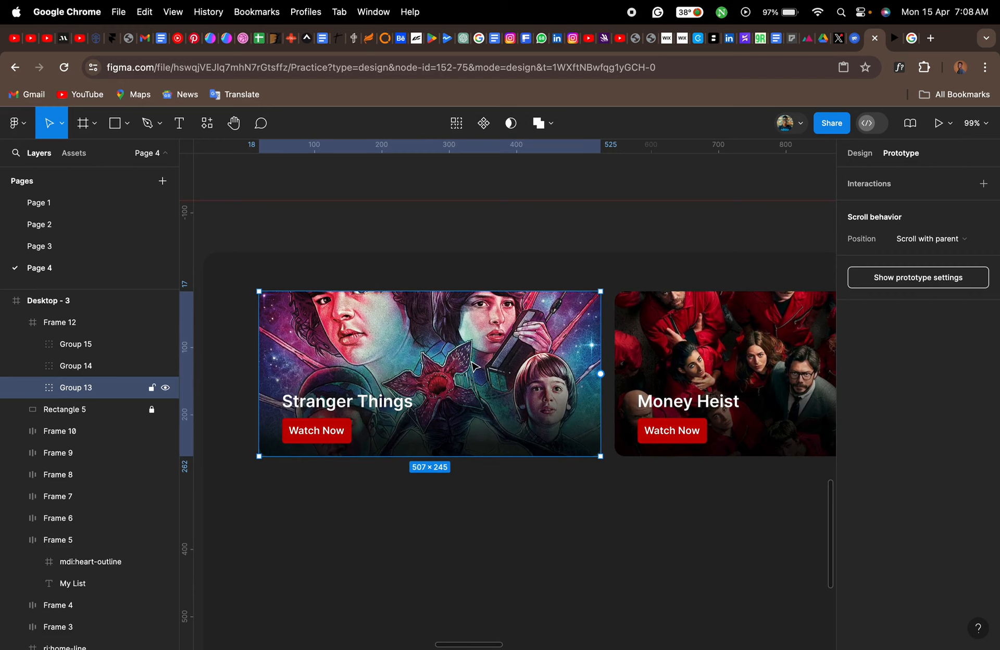
ctrl+scroll(468, 345, down, 4)
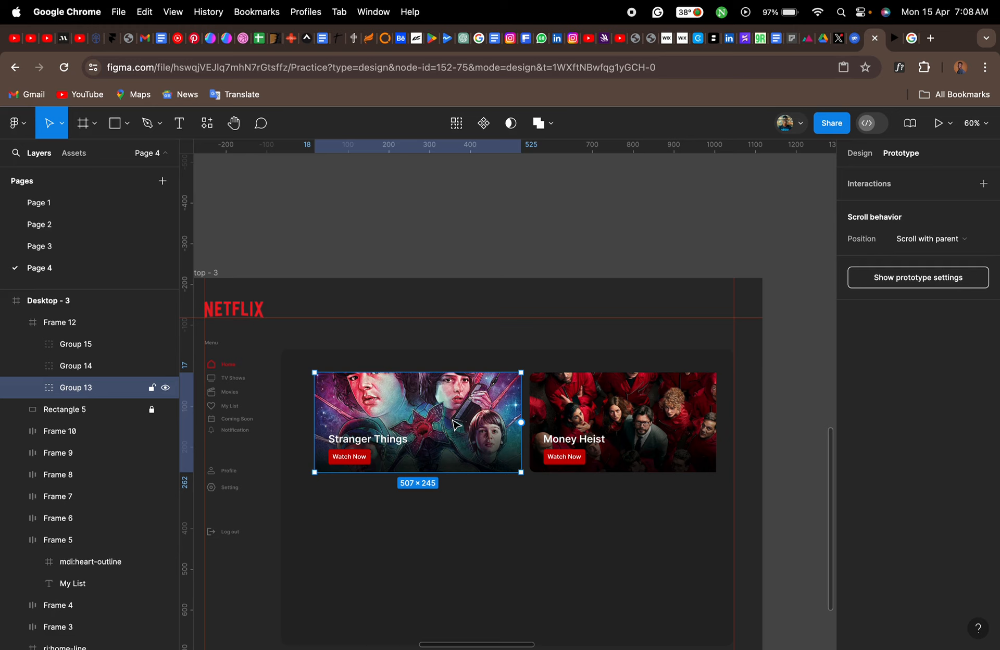
drag(456, 424, 461, 211)
click(860, 153)
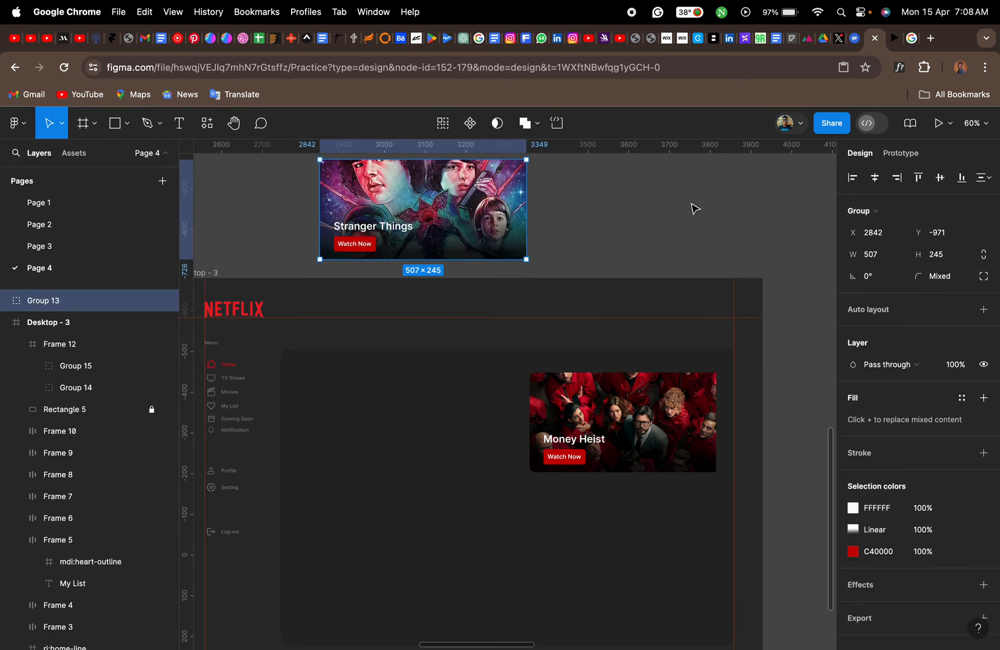
scroll(541, 223, up, 6)
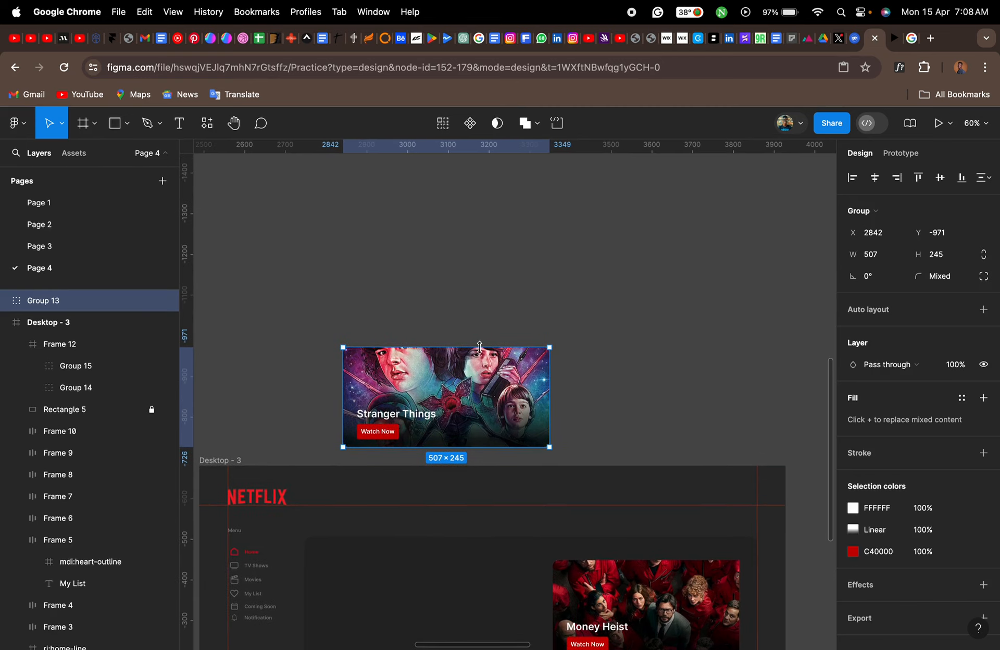
drag(479, 348, 471, 240)
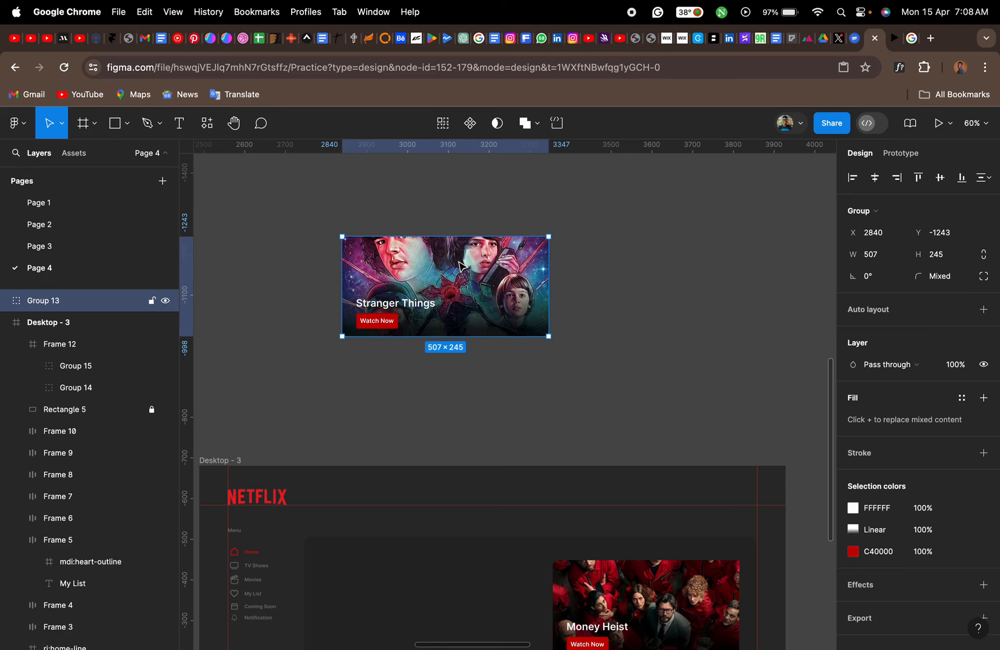
- Wrap the Stranger Things banner in a frame, convert it to a component and add a second variant
right_click(460, 266)
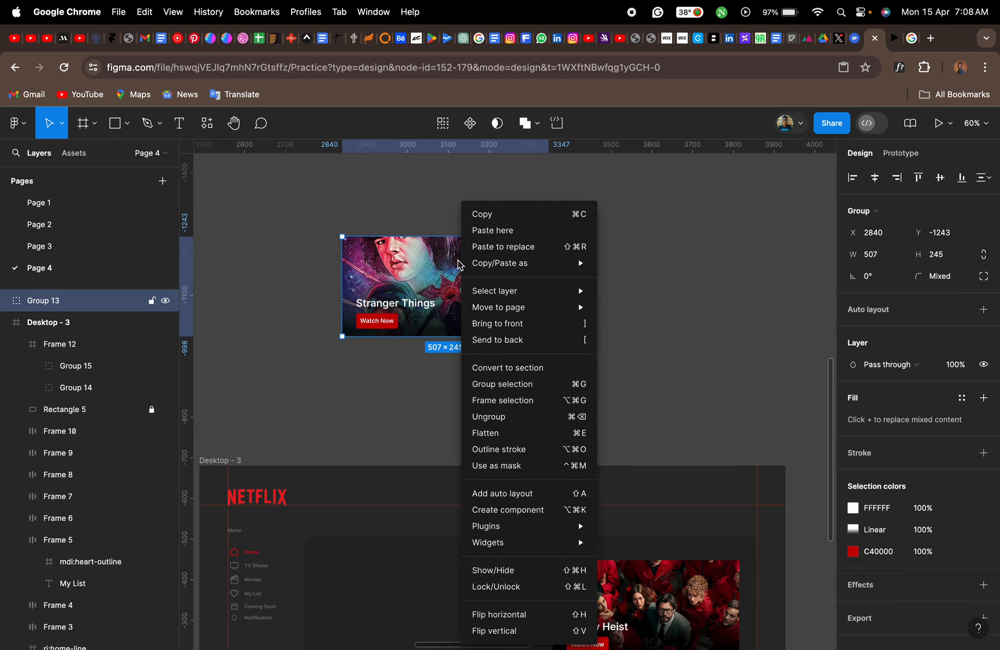
click(493, 400)
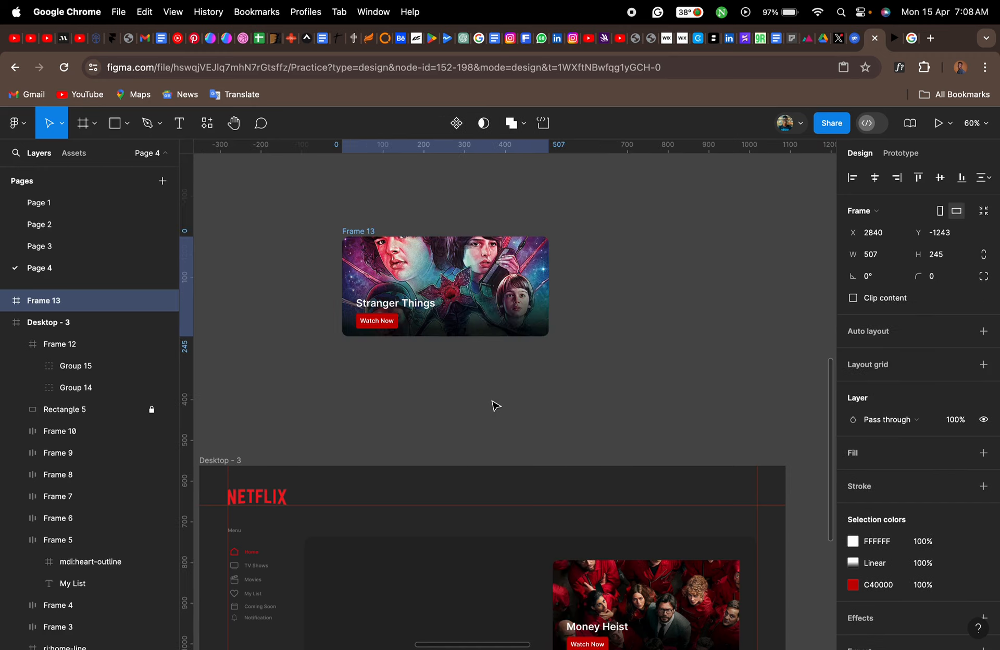
click(457, 126)
click(457, 123)
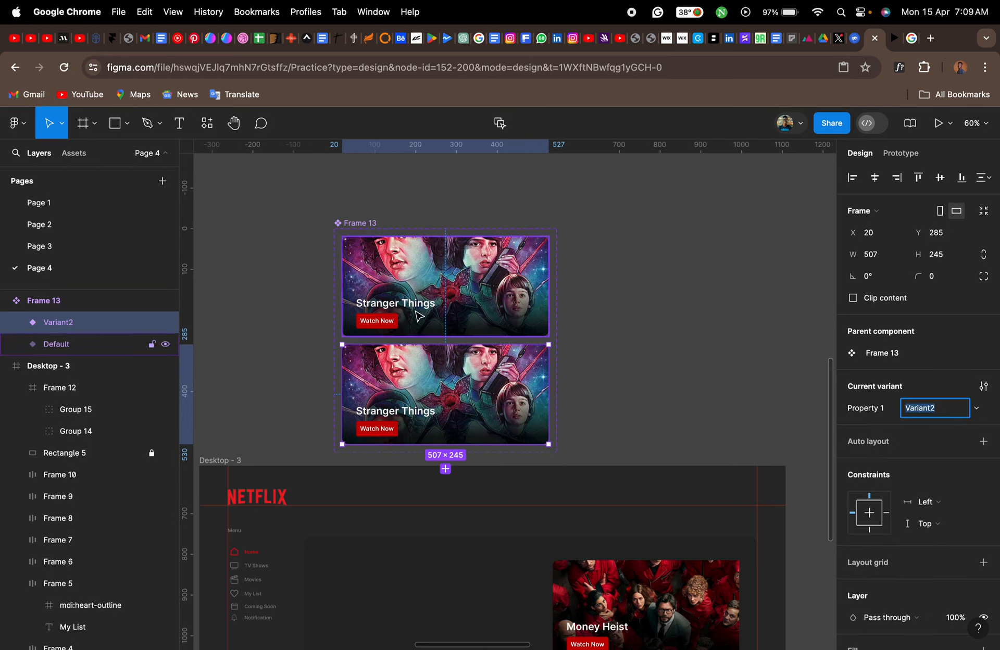
- Enlarge image 2 inside Variant2's mask group evenly about its centre to about 573 × 324
scroll(397, 391, up, 5)
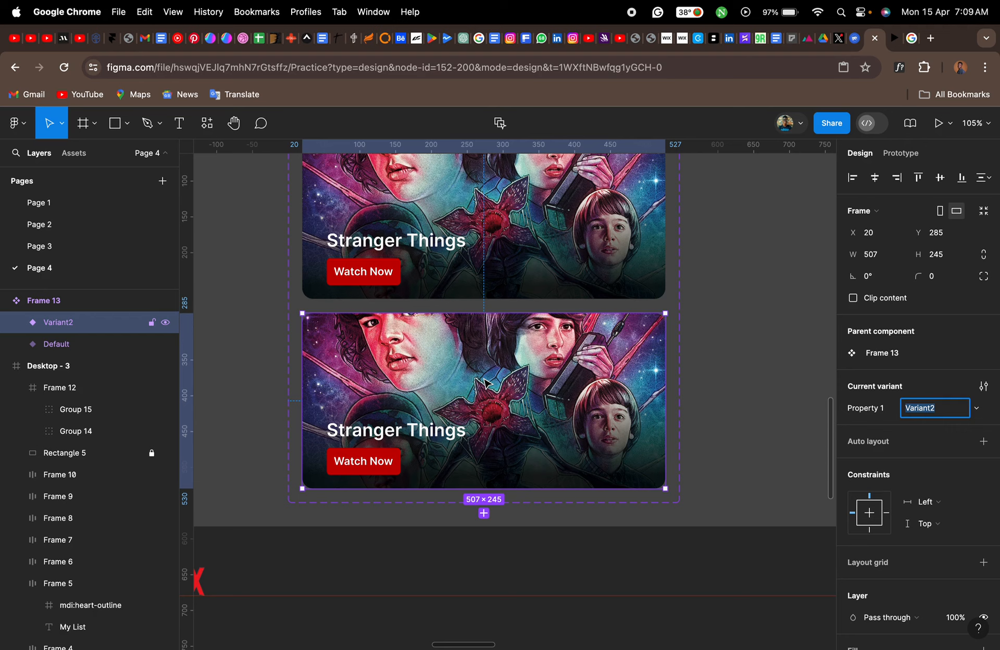
click(16, 322)
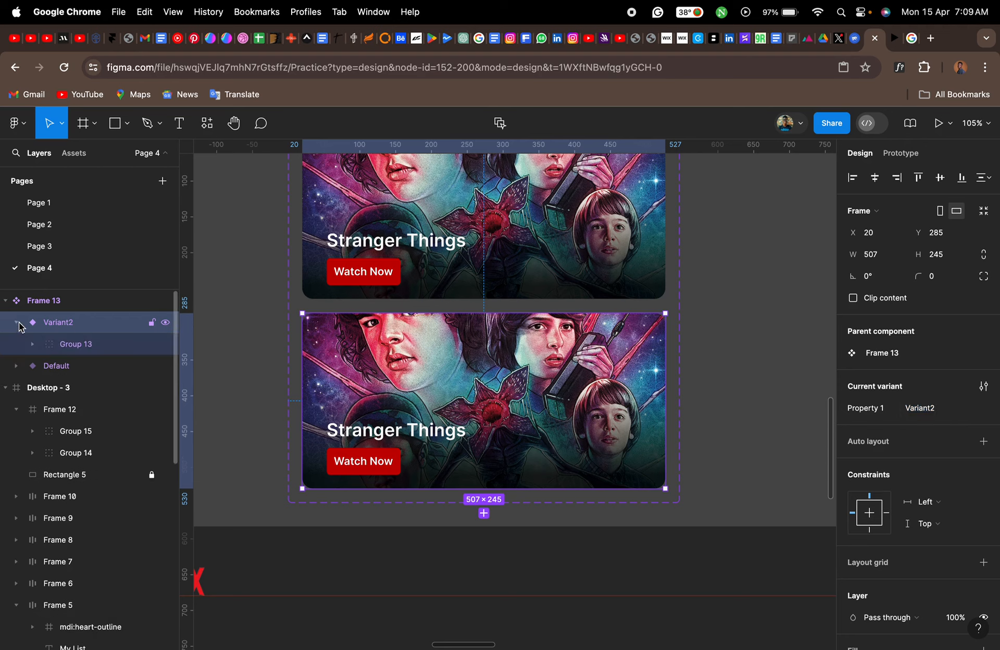
click(33, 345)
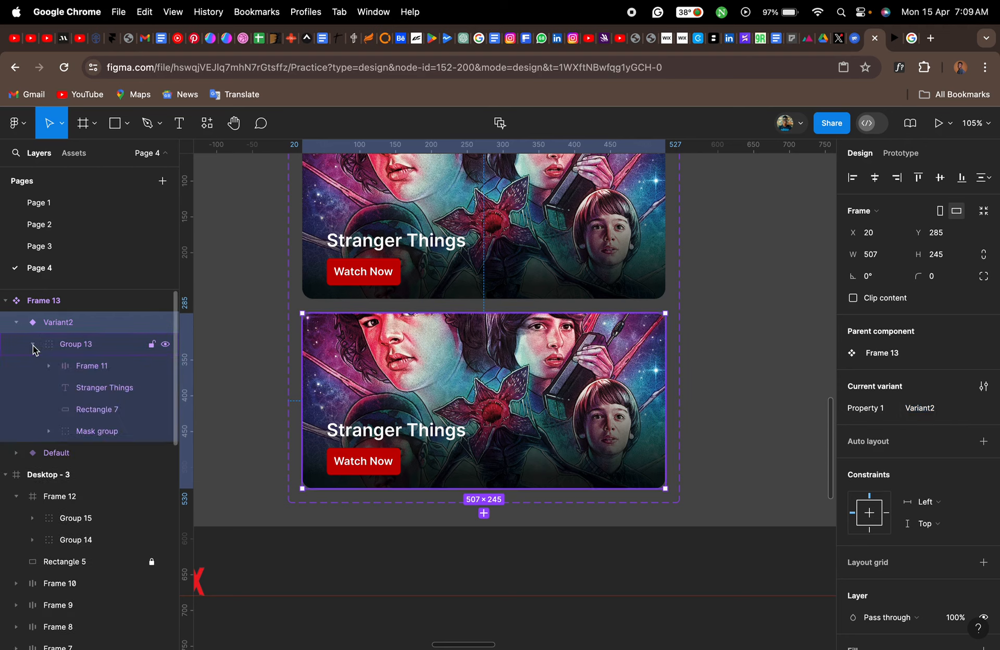
click(94, 410)
click(92, 433)
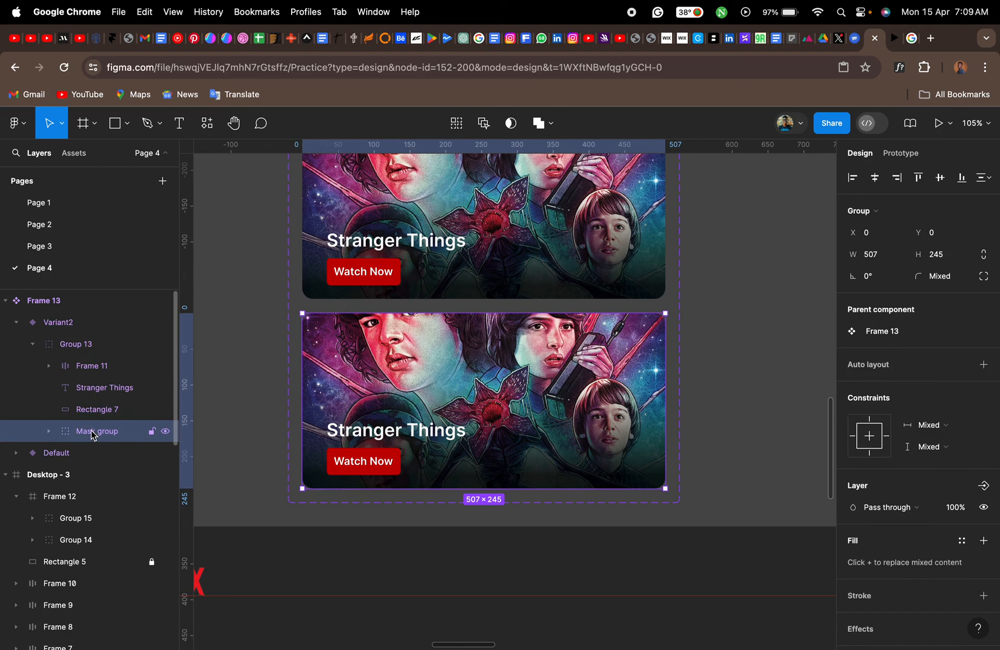
click(50, 432)
click(99, 452)
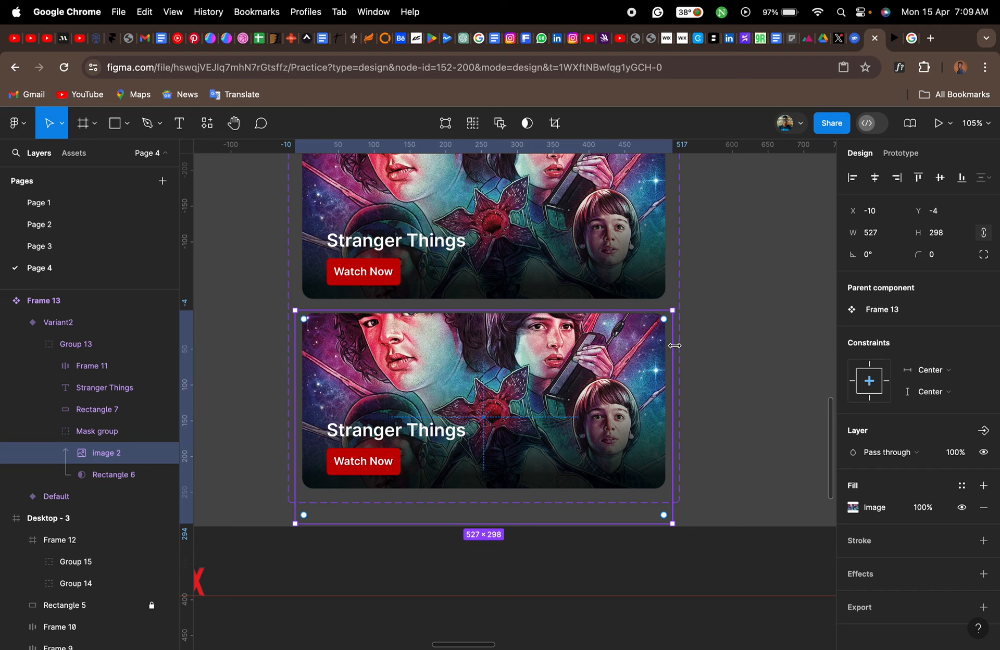
key(alt)
drag(675, 345, 689, 343)
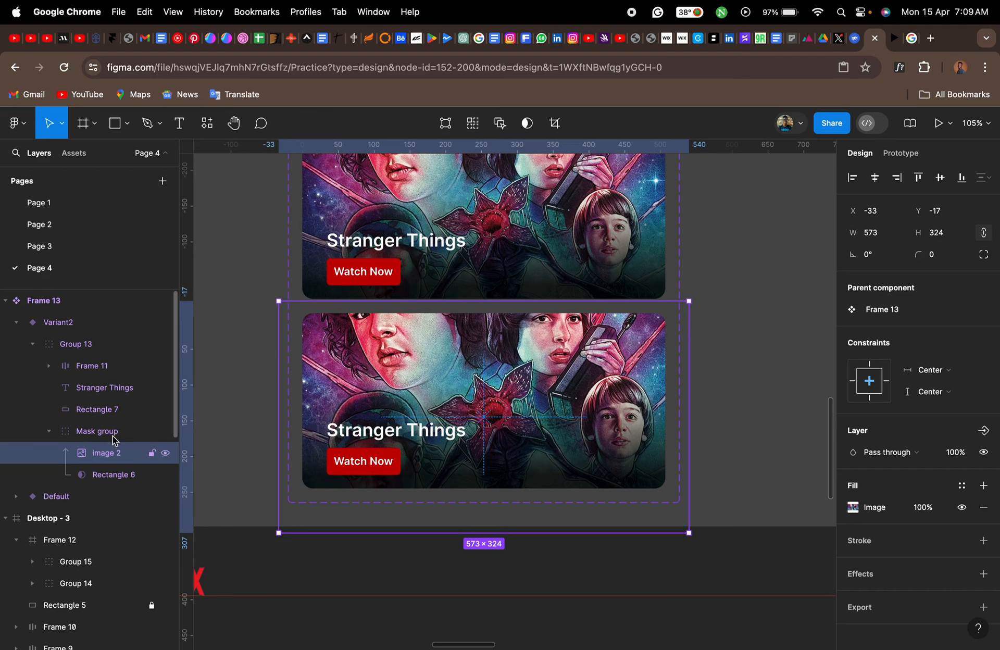
click(96, 433)
click(49, 432)
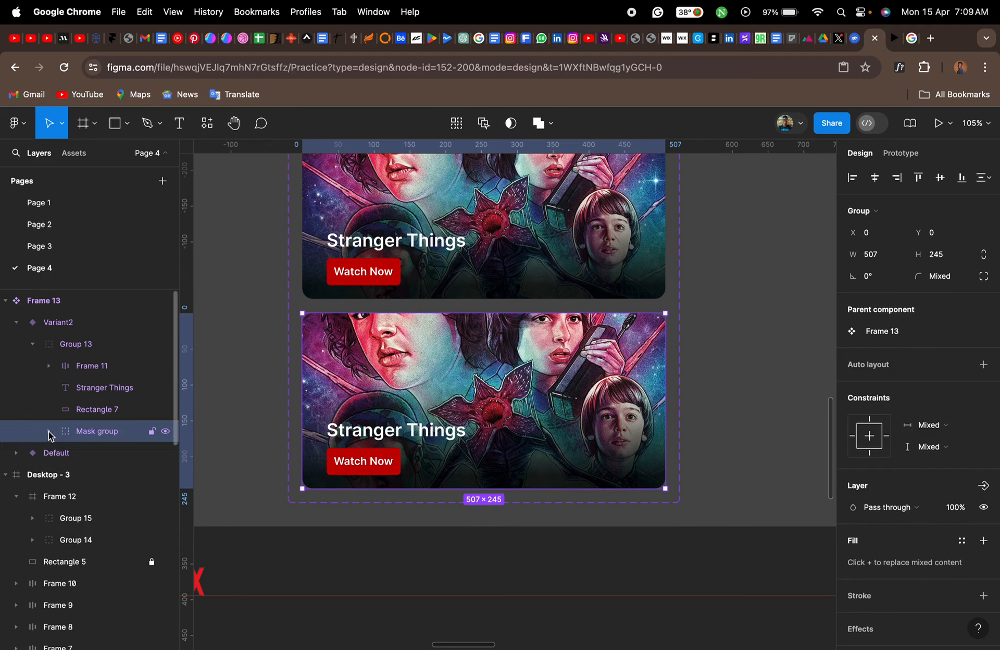
click(34, 345)
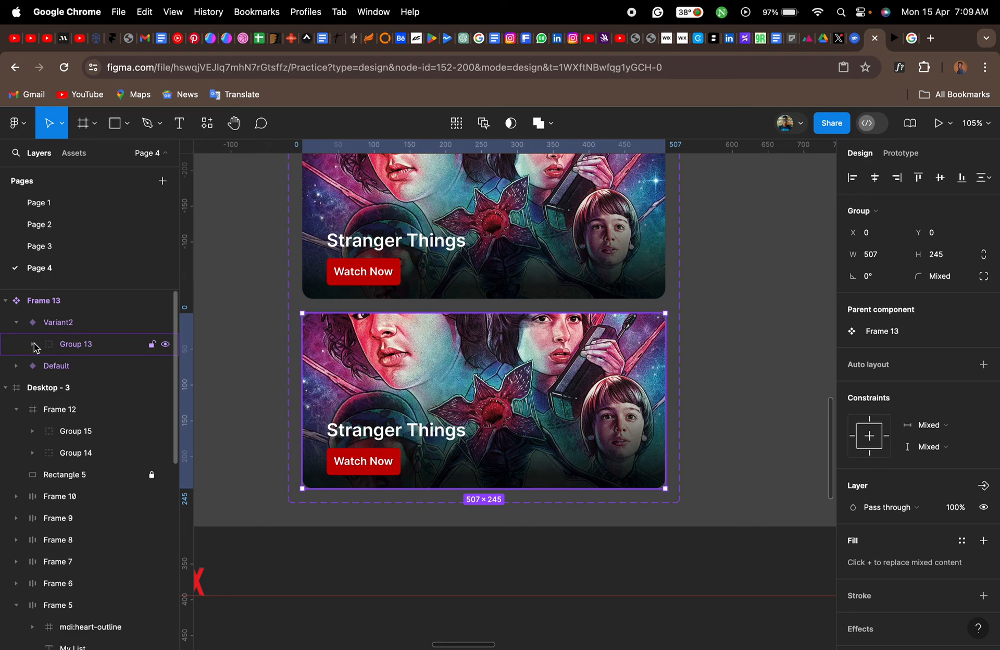
- Add a prototype interaction from the Default variant that changes to Variant2 while hovering
scroll(488, 297, up, 3)
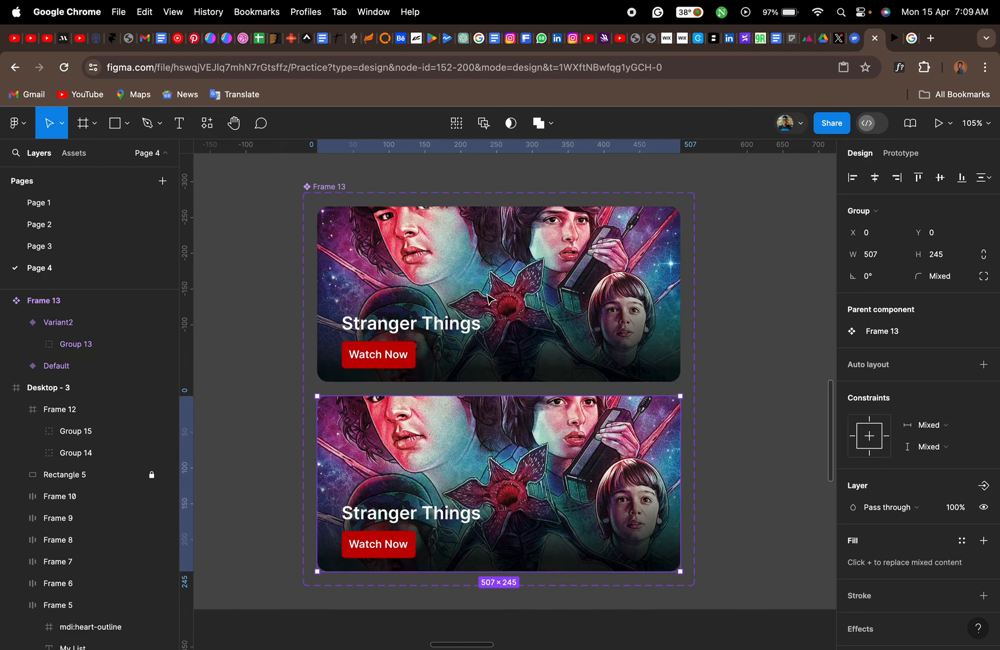
click(488, 298)
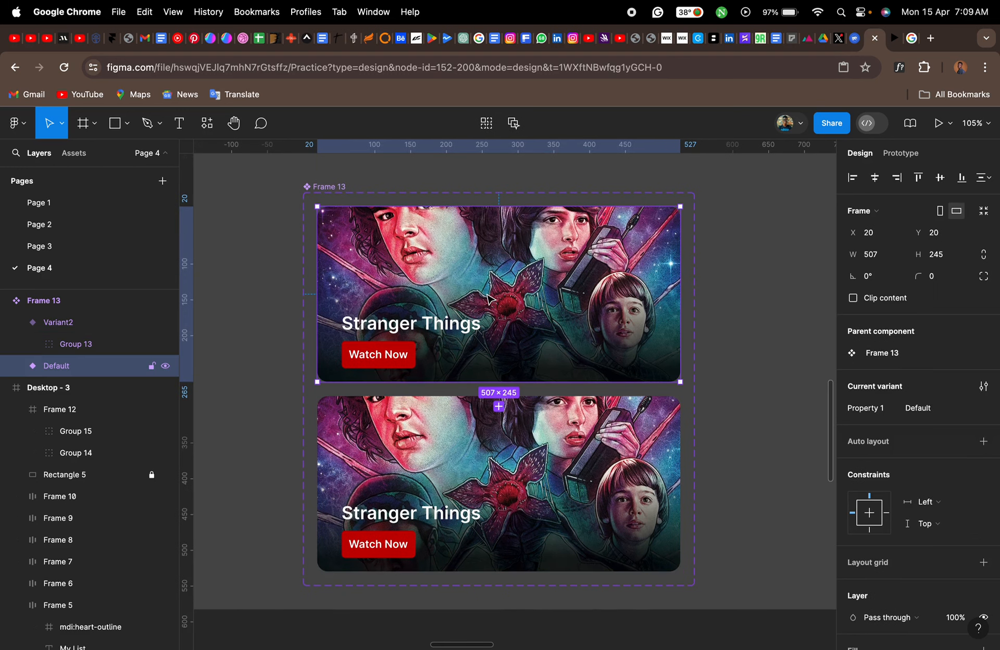
click(901, 153)
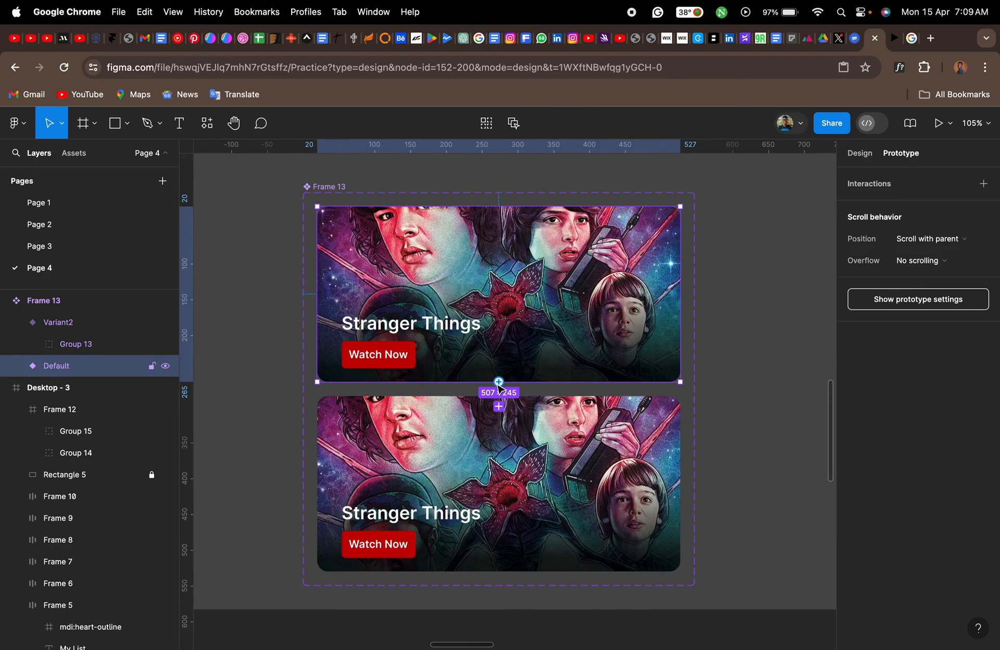
drag(499, 384, 499, 399)
drag(499, 423, 497, 421)
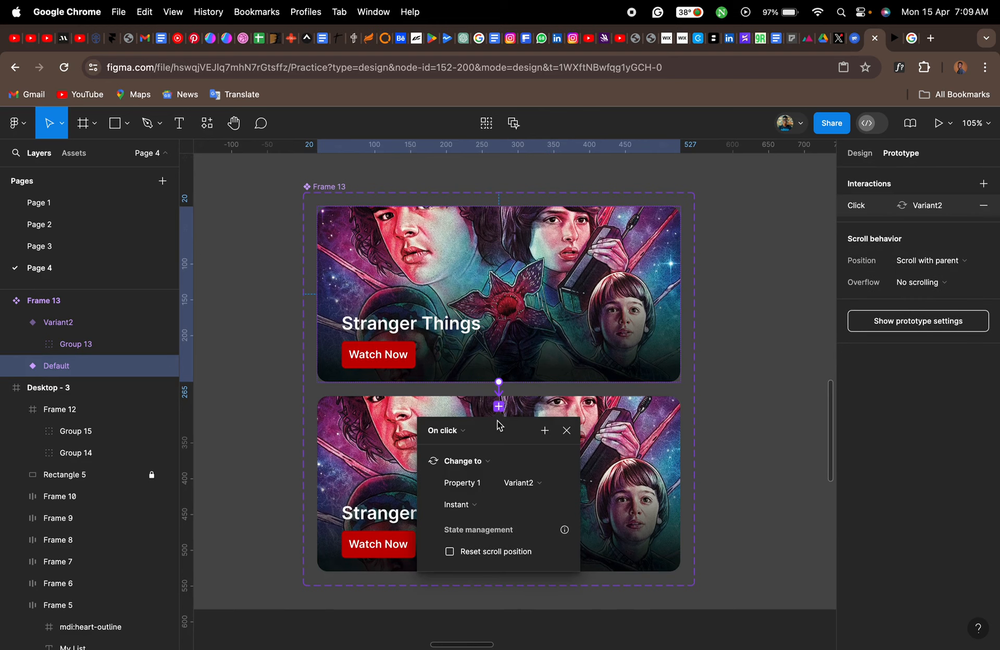
click(464, 434)
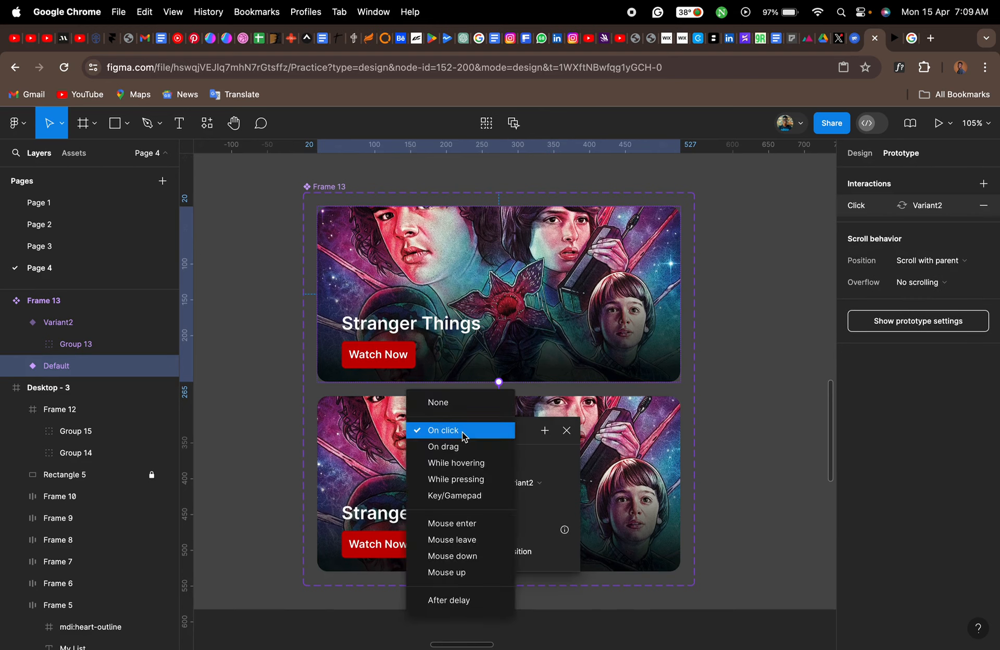
click(467, 463)
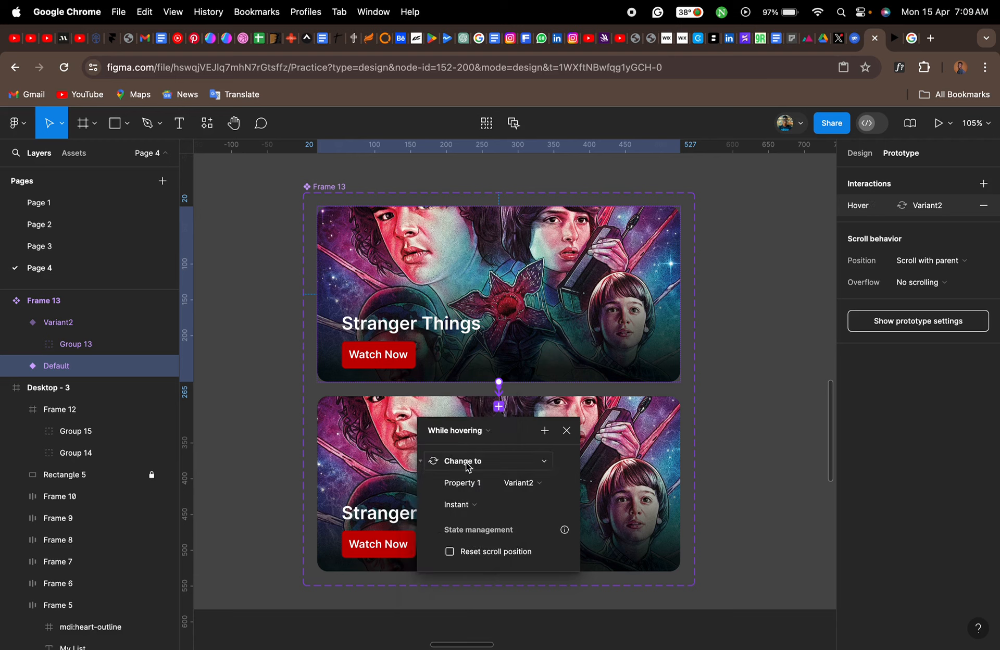
- Set the hover interaction's transition to Smart animate with Gentle easing
click(478, 506)
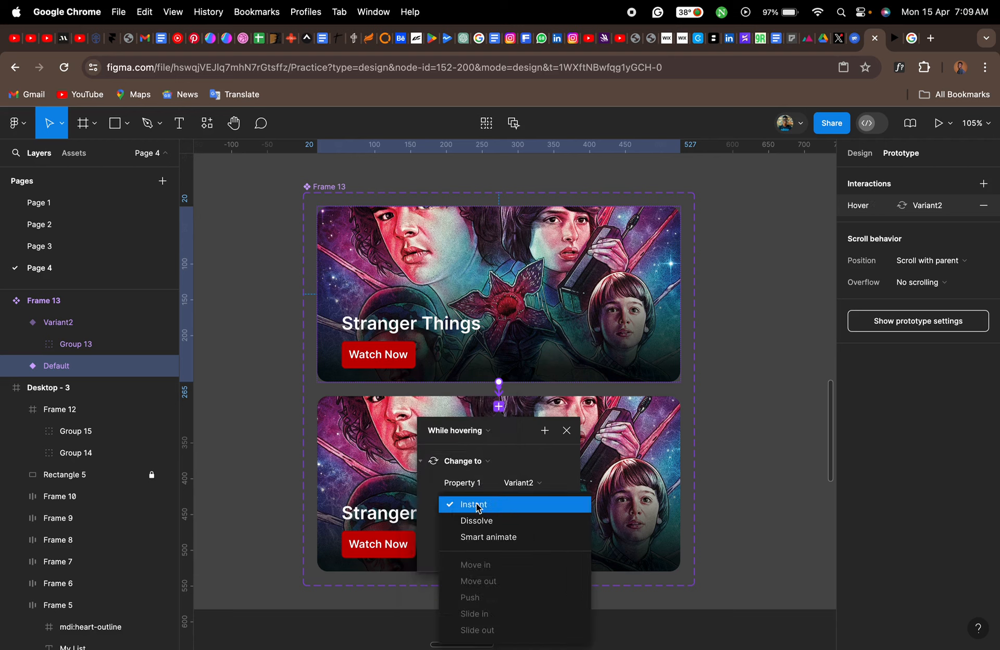
click(483, 532)
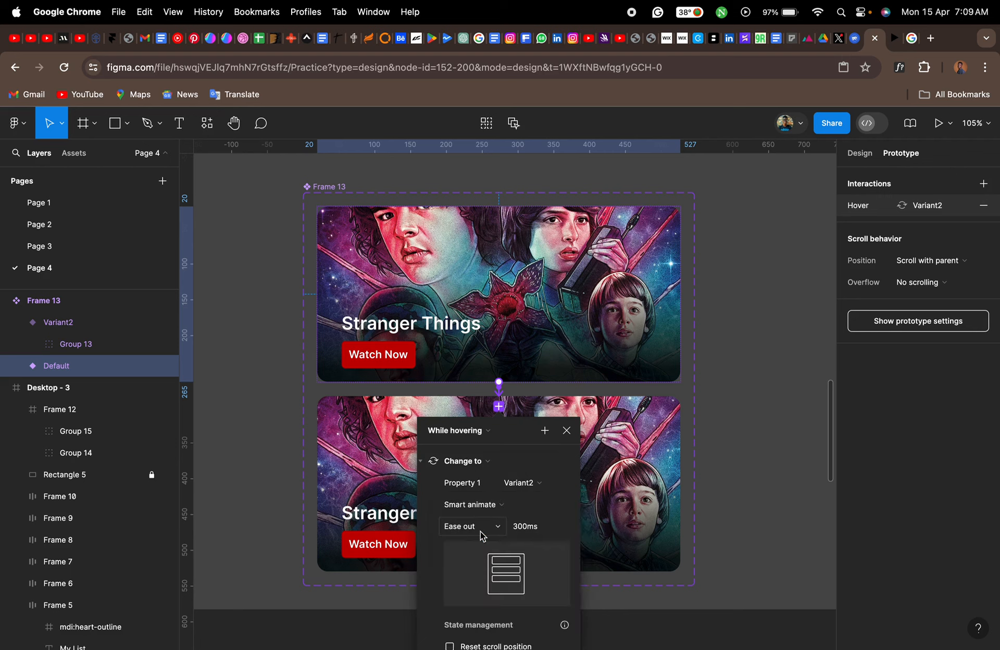
click(502, 529)
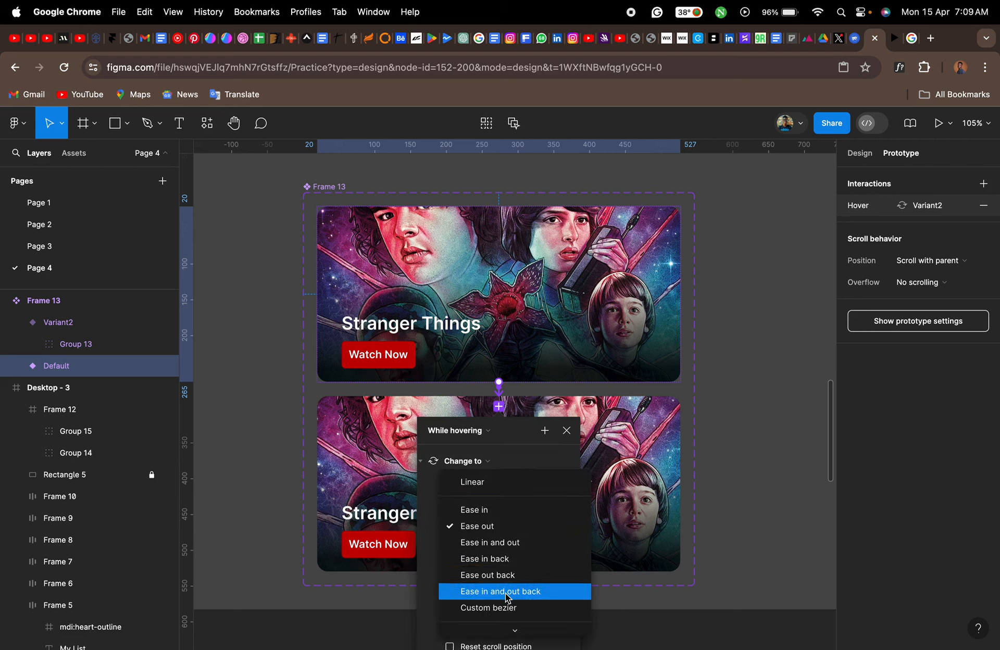
mouse_move(516, 630)
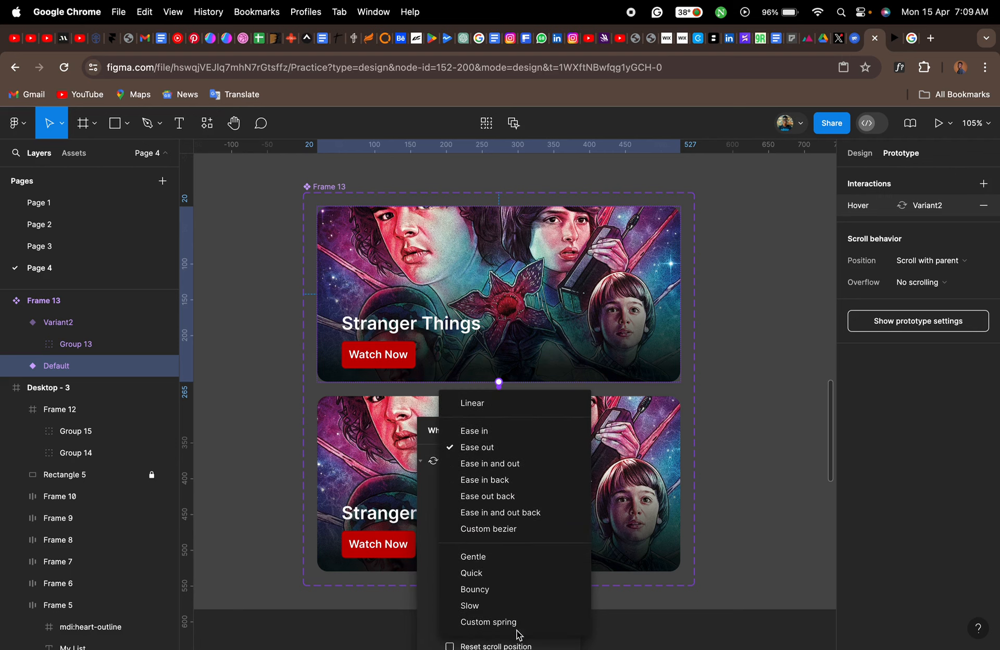
click(498, 558)
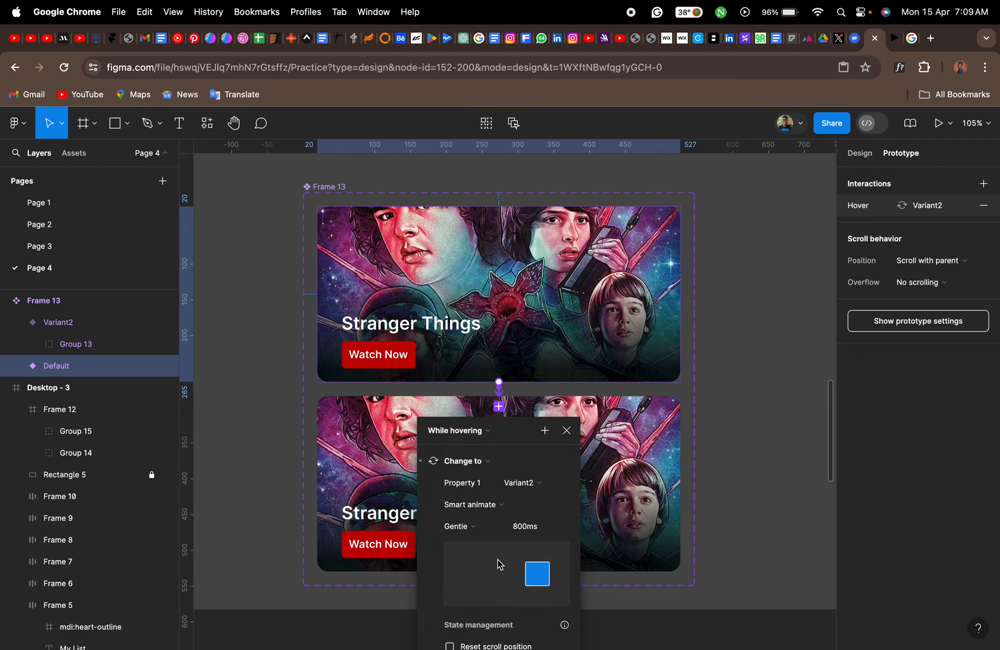
click(570, 431)
- Add a prototype interaction from Variant2 that changes back to Default on Mouse leave
click(557, 462)
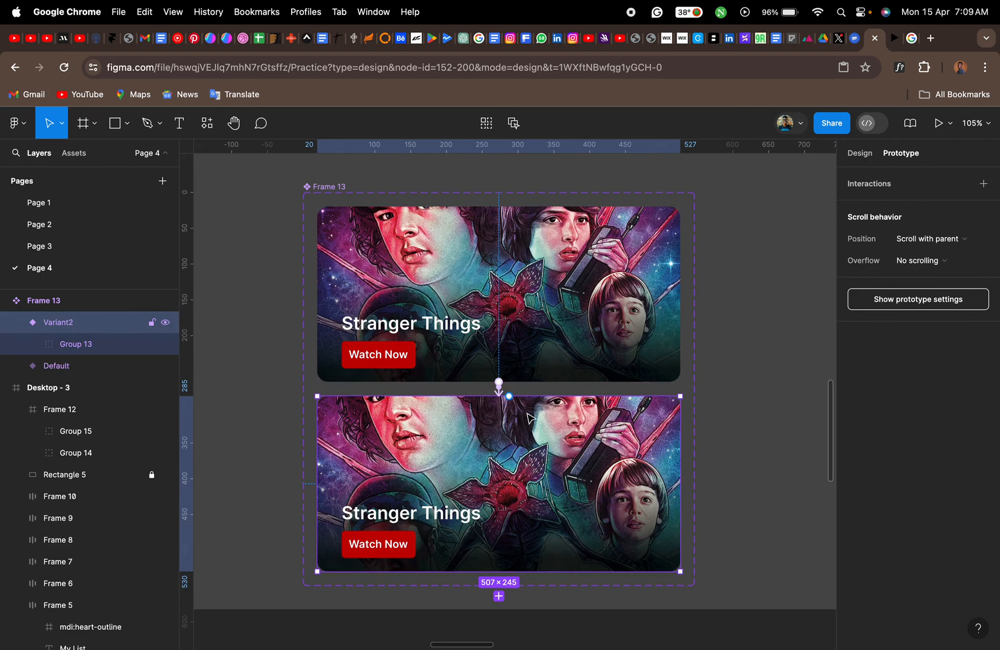
drag(509, 396, 523, 359)
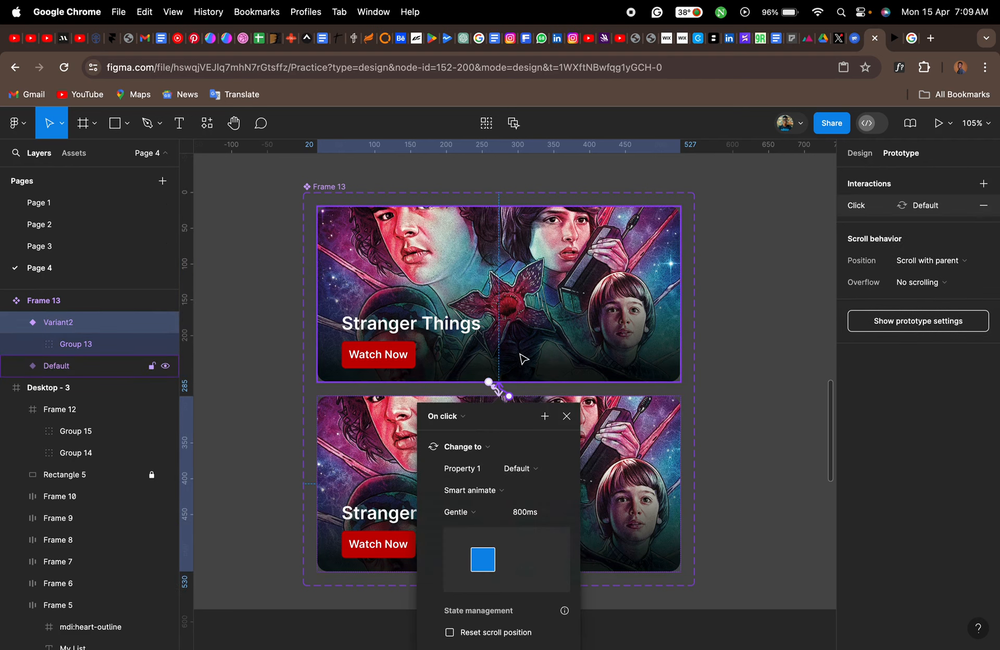
click(463, 415)
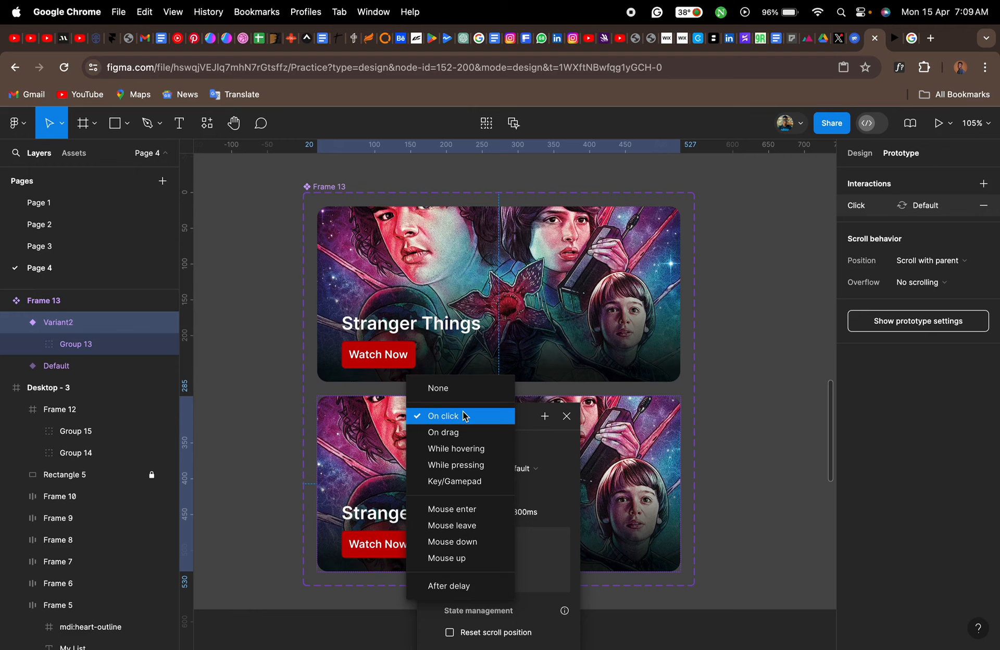
click(469, 526)
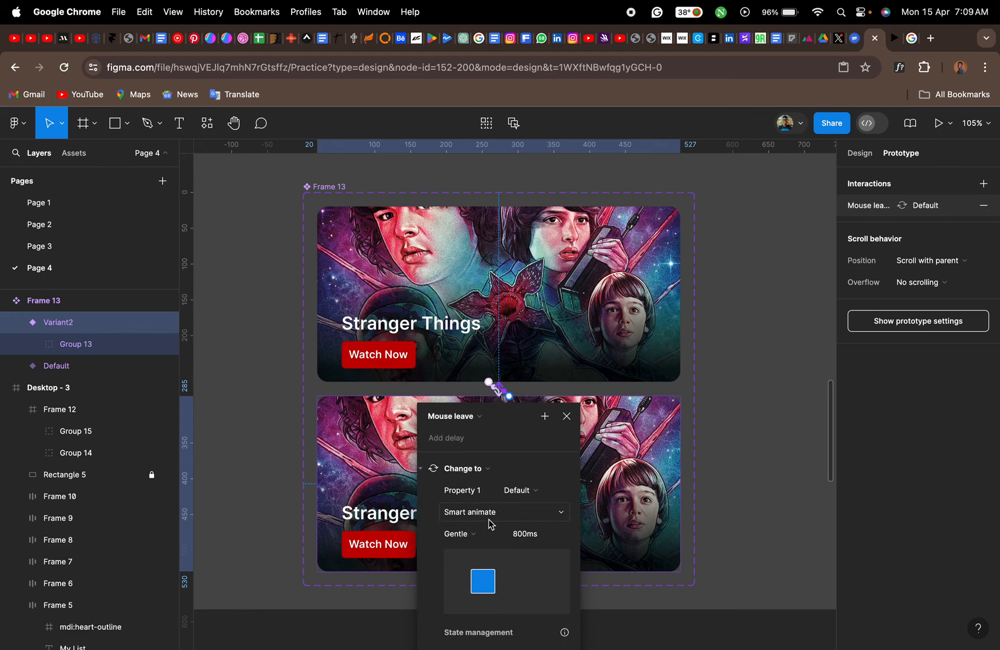
- Place an instance of the Stranger Things component in the Desktop - 3 banner row and line it up beside the Money Heist banner
click(566, 417)
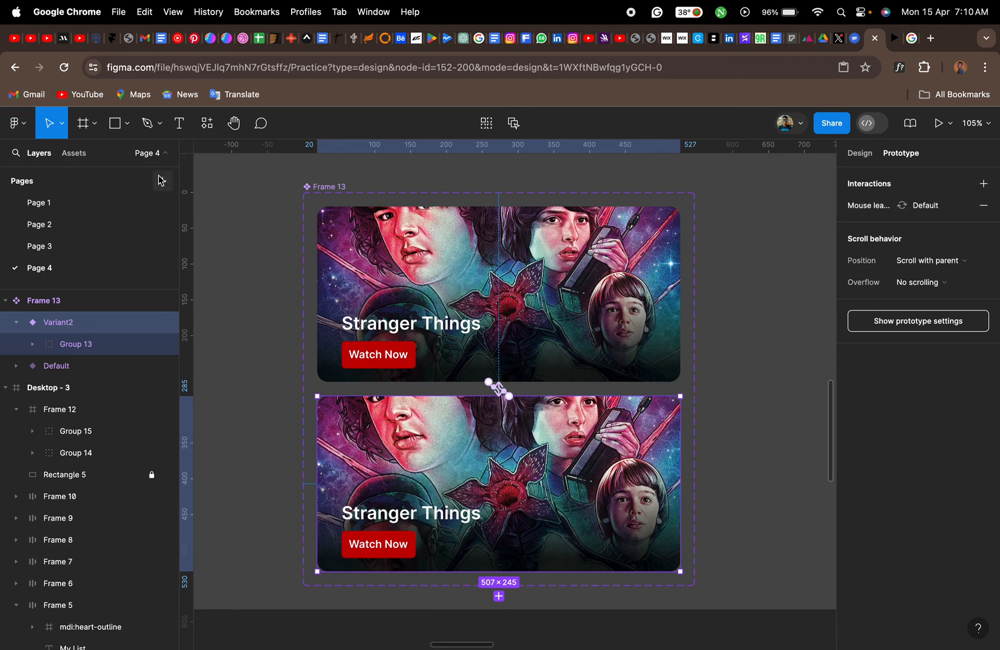
click(80, 160)
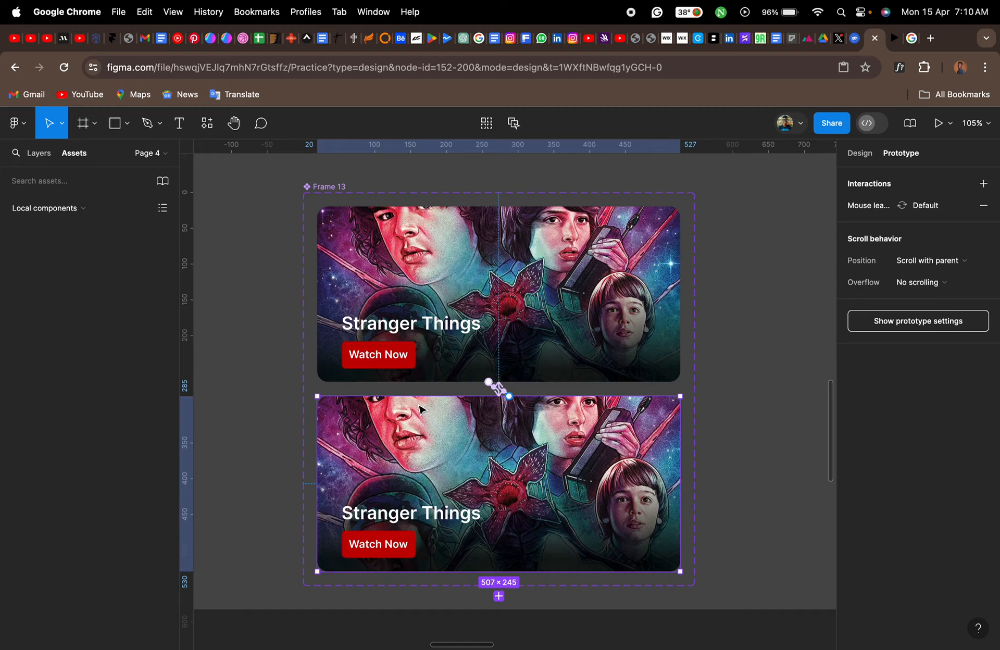
scroll(419, 403, down, 5)
scroll(420, 406, down, 5)
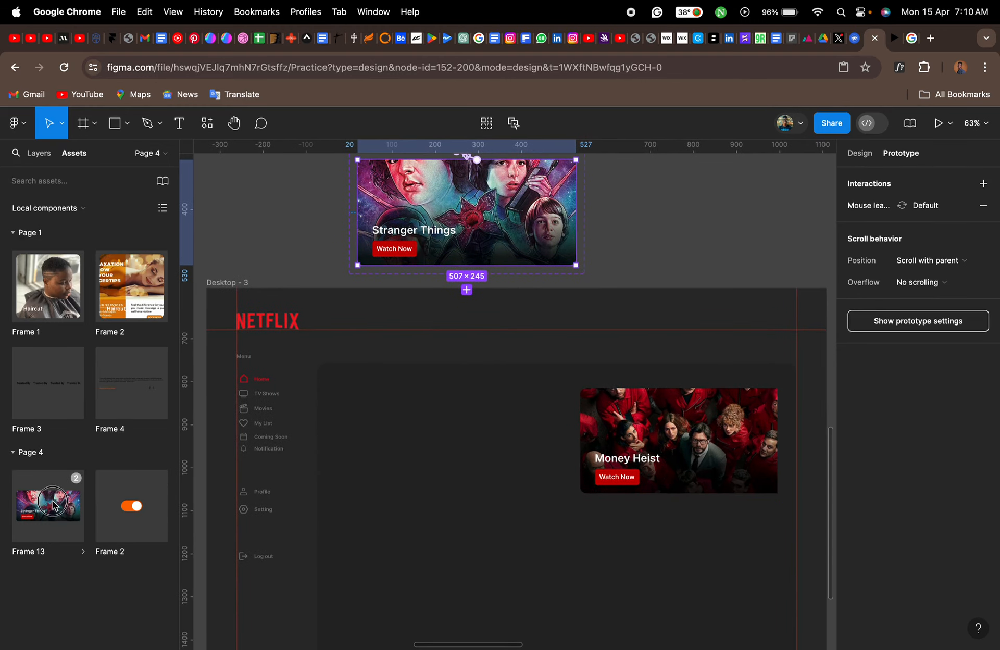
drag(50, 504, 456, 444)
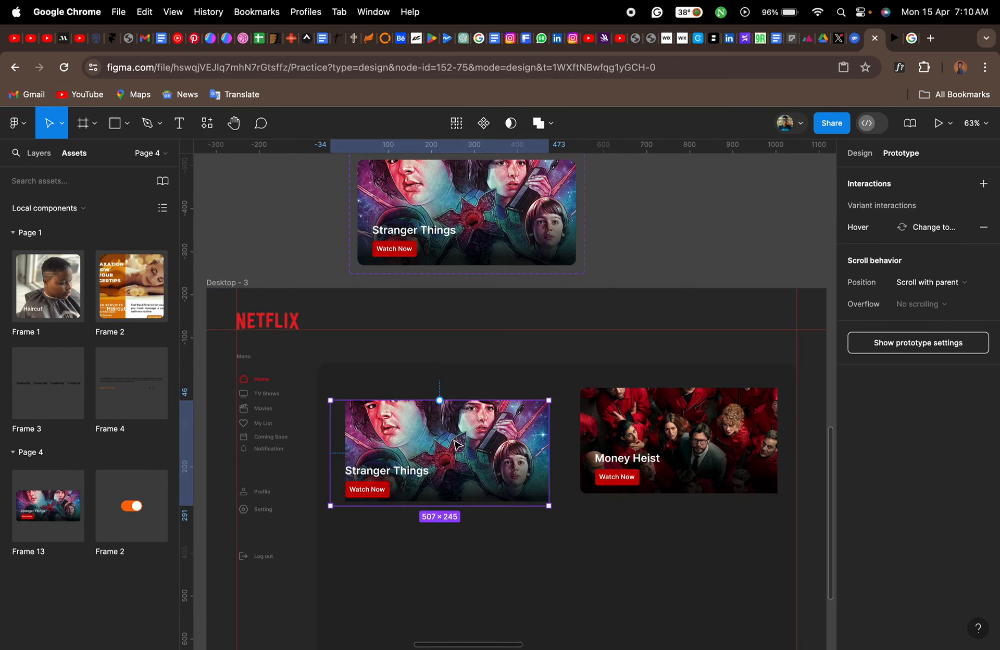
scroll(463, 443, up, 5)
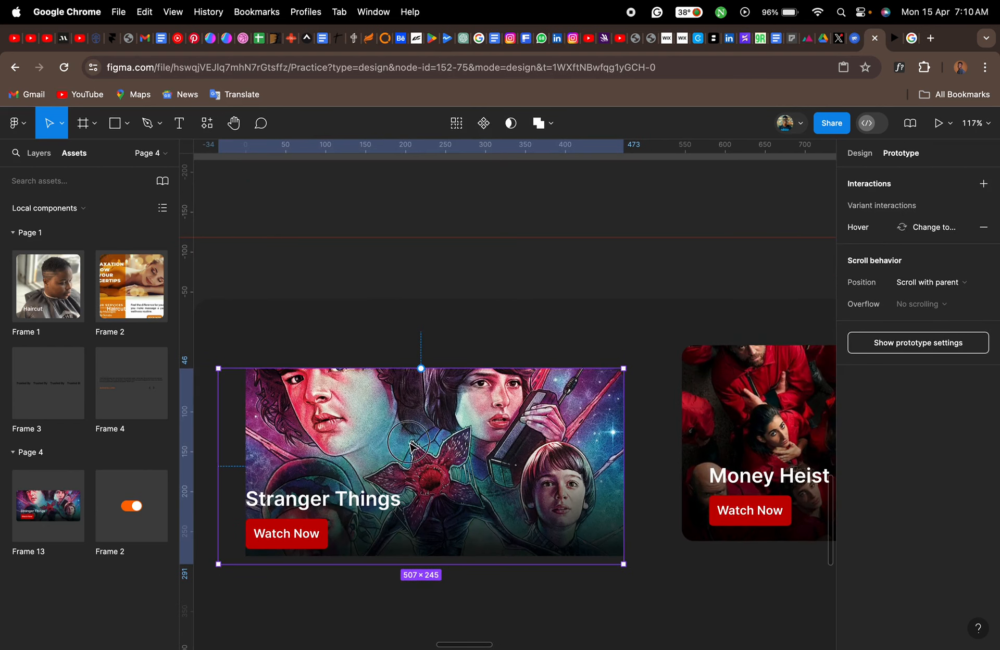
click(423, 439)
drag(423, 439, 425, 428)
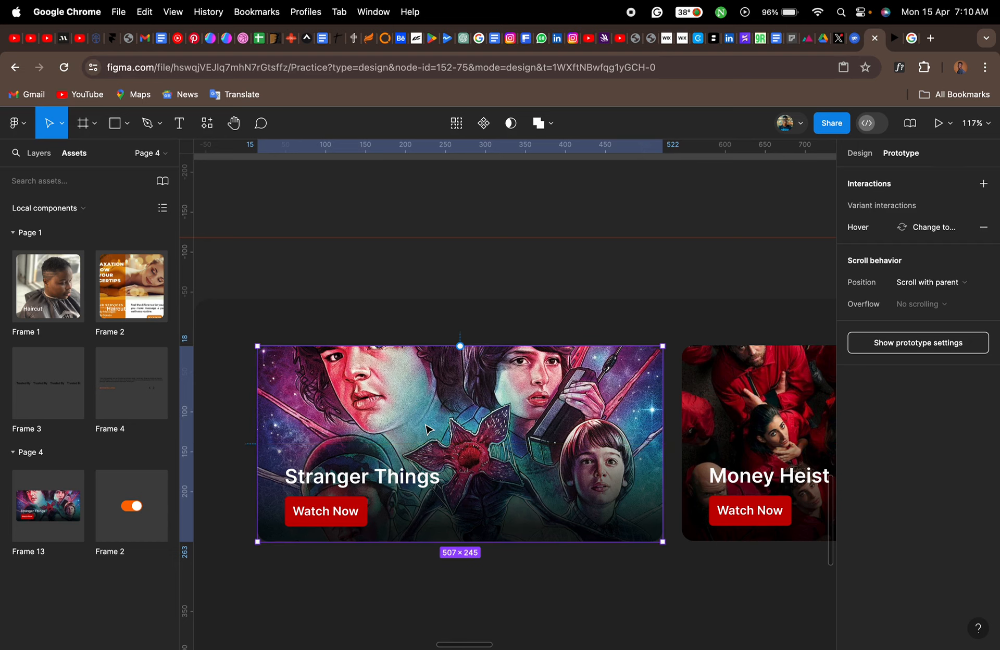
- Move the Money Heist banner out of Desktop - 3 to beside the Stranger Things component set and wrap it in a frame
scroll(430, 423, down, 5)
scroll(432, 426, up, 3)
scroll(431, 426, right, 3)
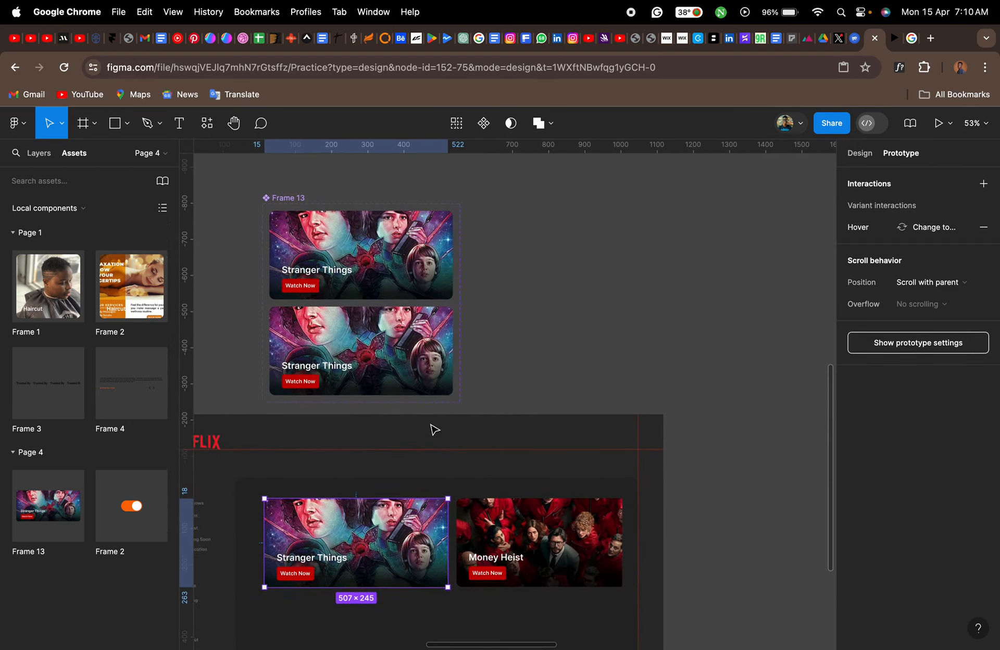
click(467, 539)
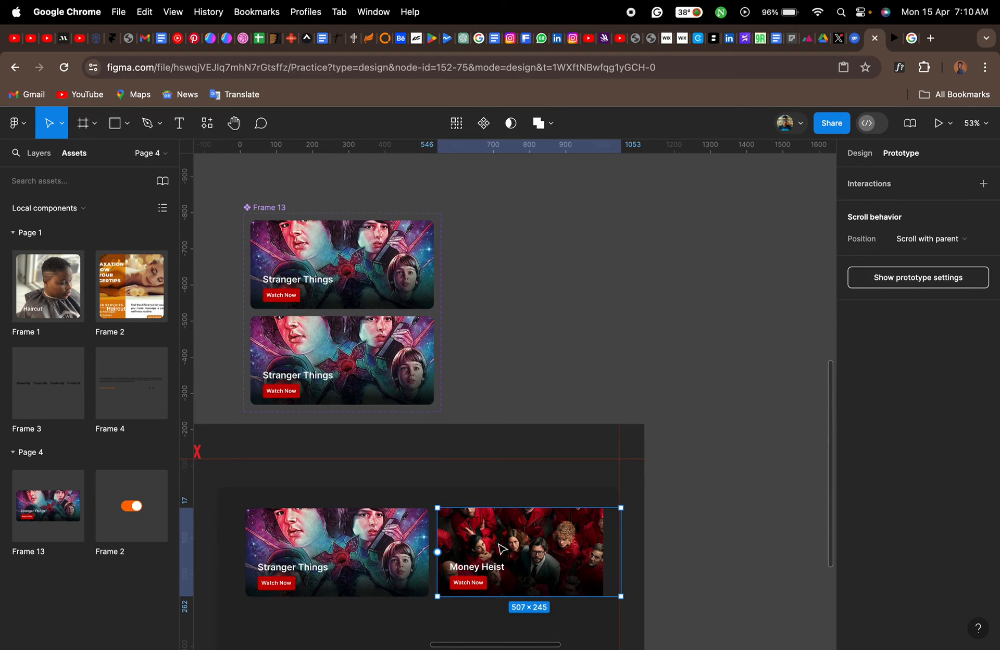
drag(498, 543, 550, 258)
right_click(550, 255)
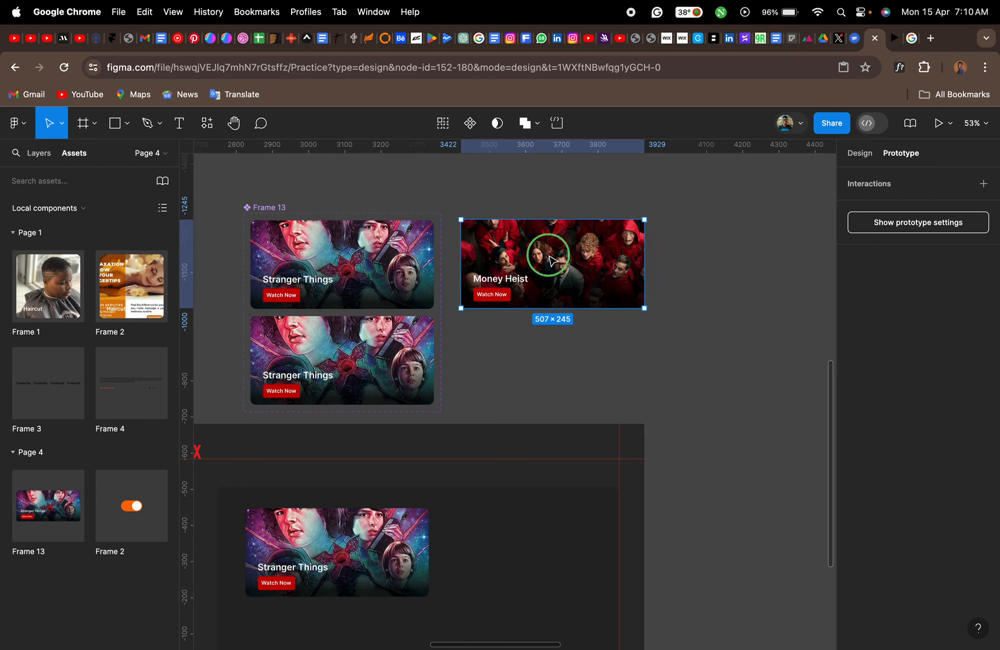
click(584, 401)
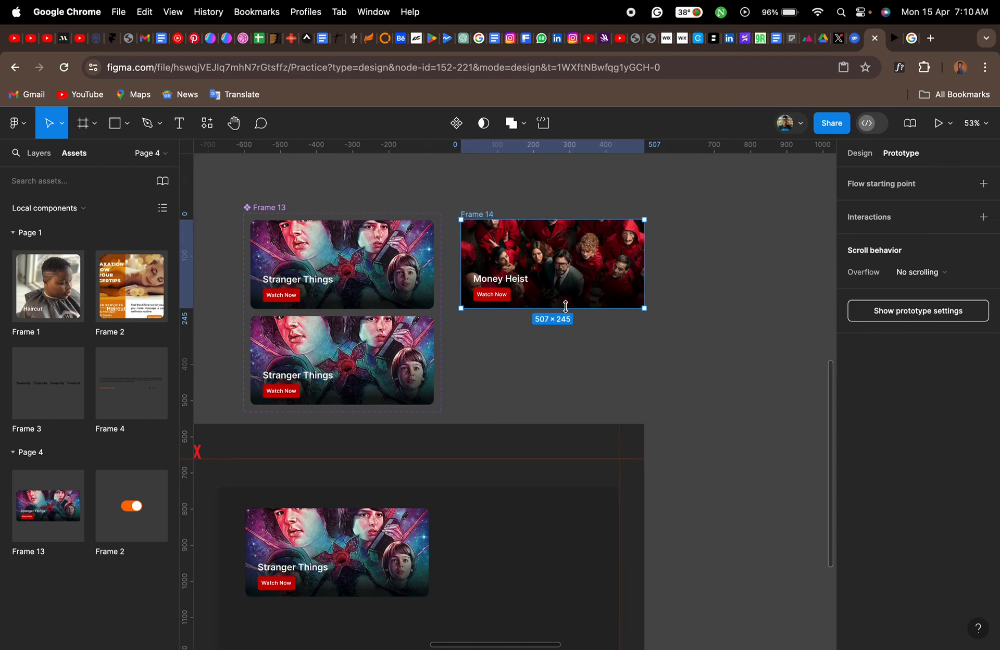
- Turn the framed Money Heist banner into a component and add a second variant to it
scroll(566, 276, up, 2)
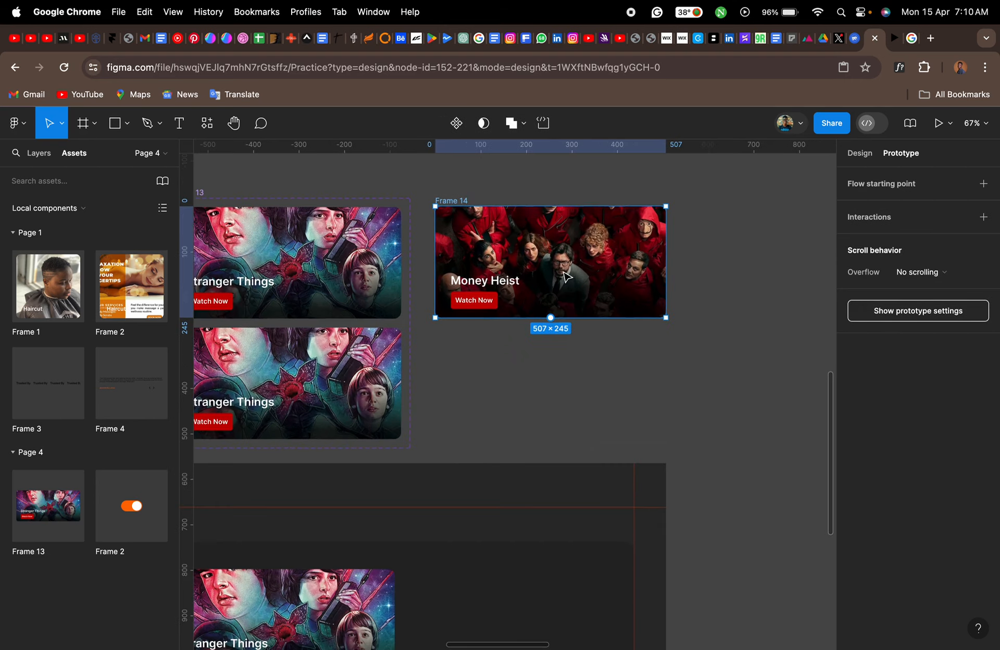
click(457, 127)
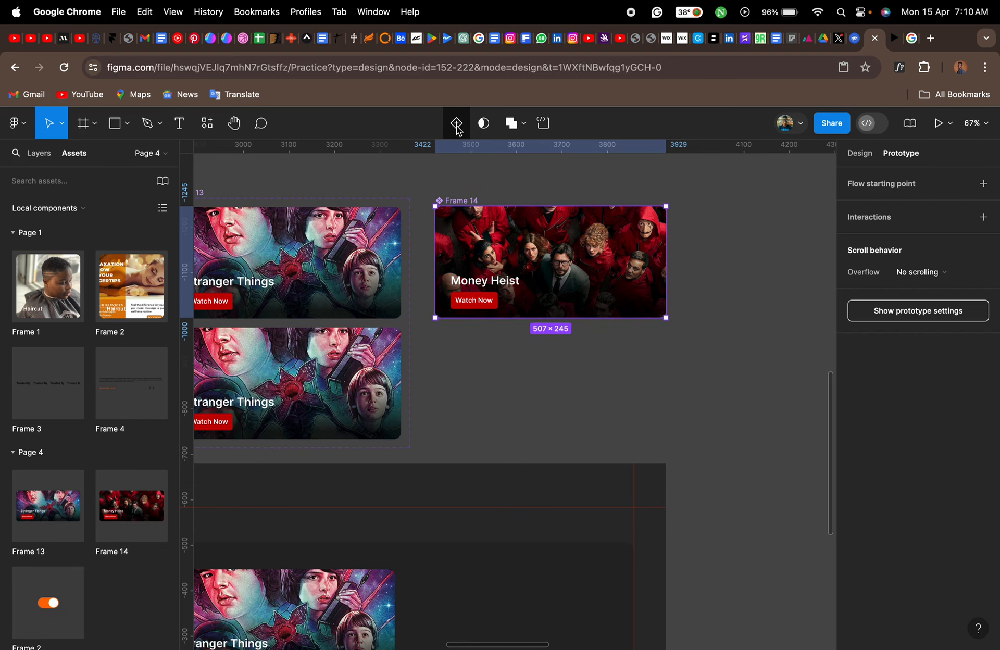
click(458, 127)
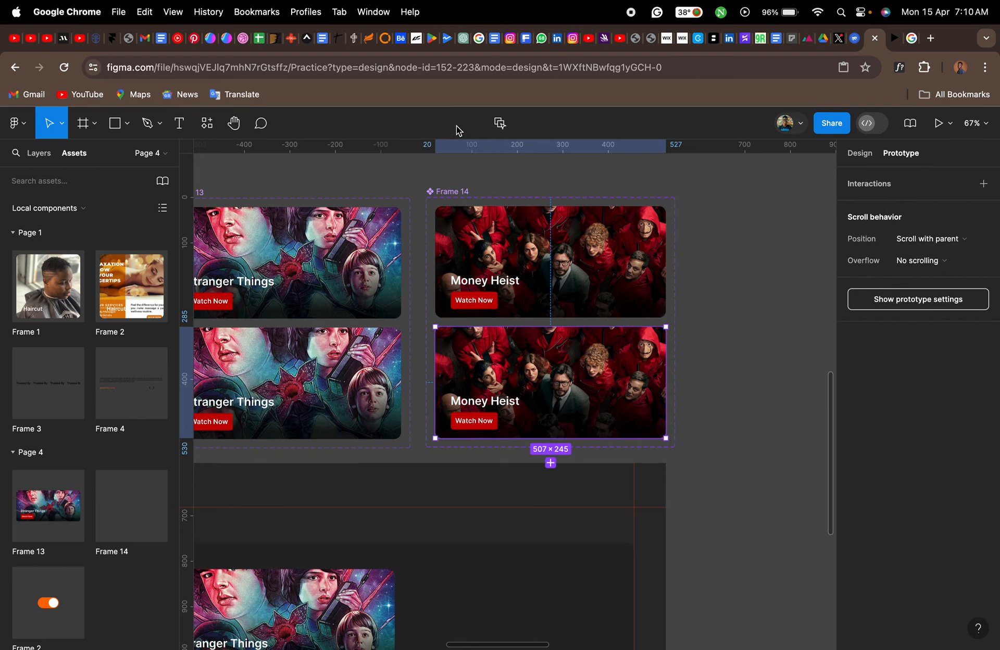
- Enlarge image 2 evenly about its centre inside the mask group of the Money Heist component's Variant2
click(540, 373)
click(39, 157)
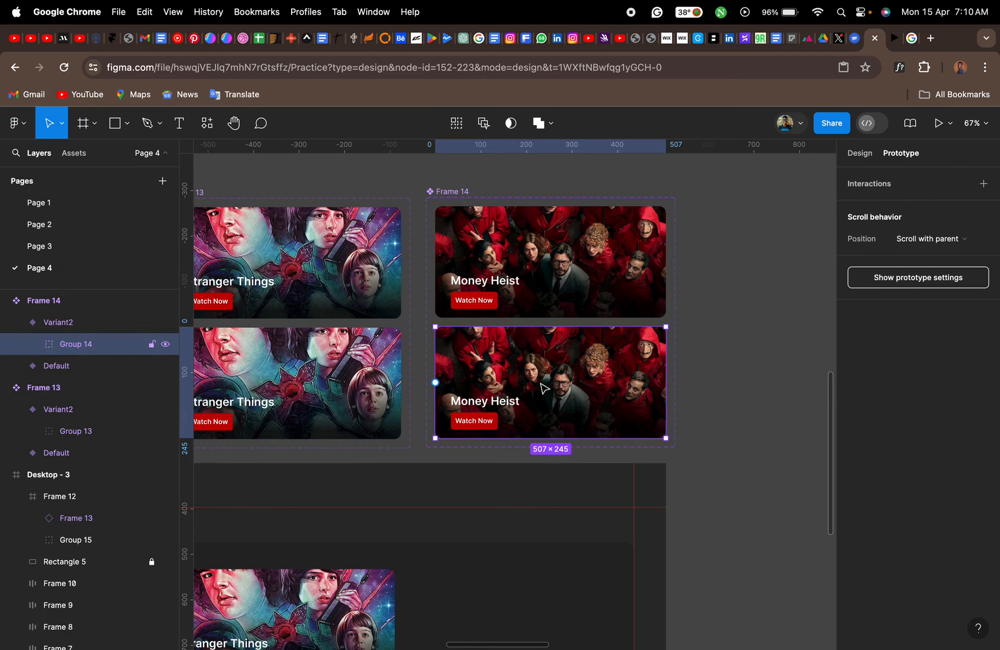
click(32, 344)
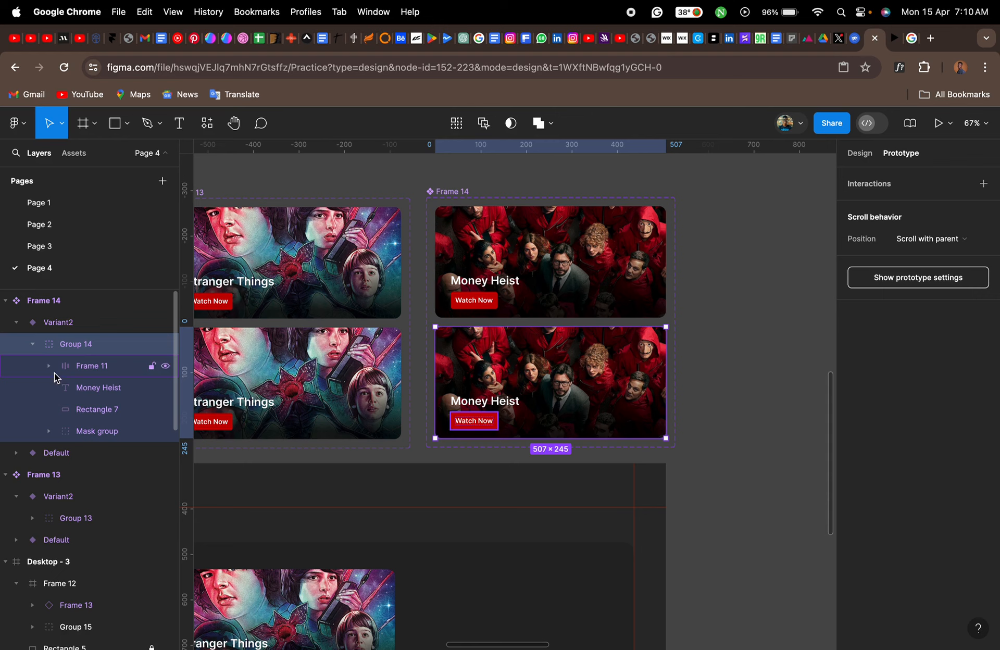
click(63, 434)
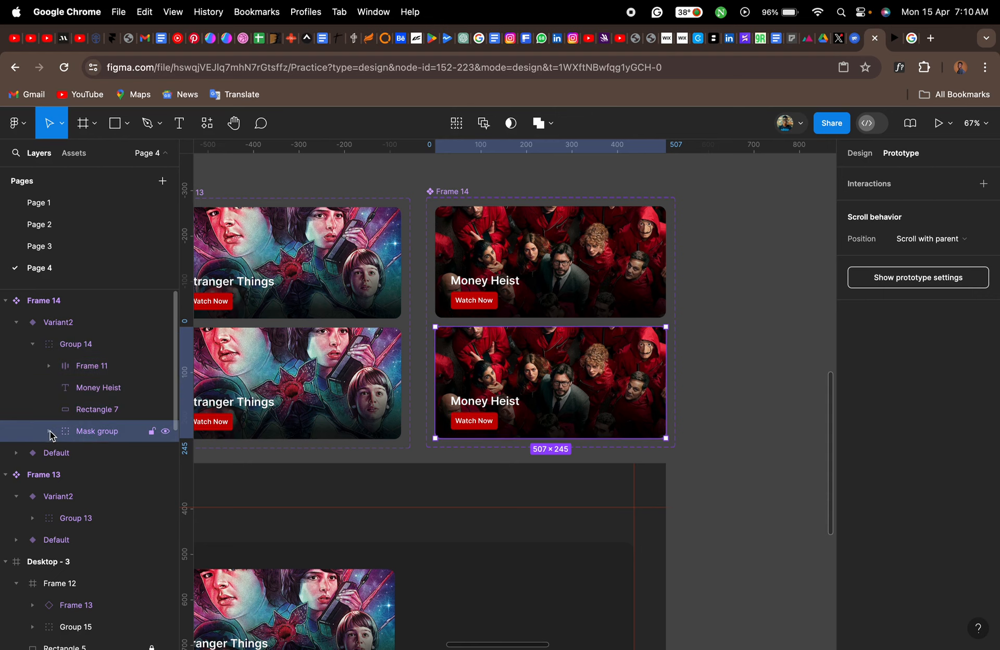
click(50, 431)
click(90, 454)
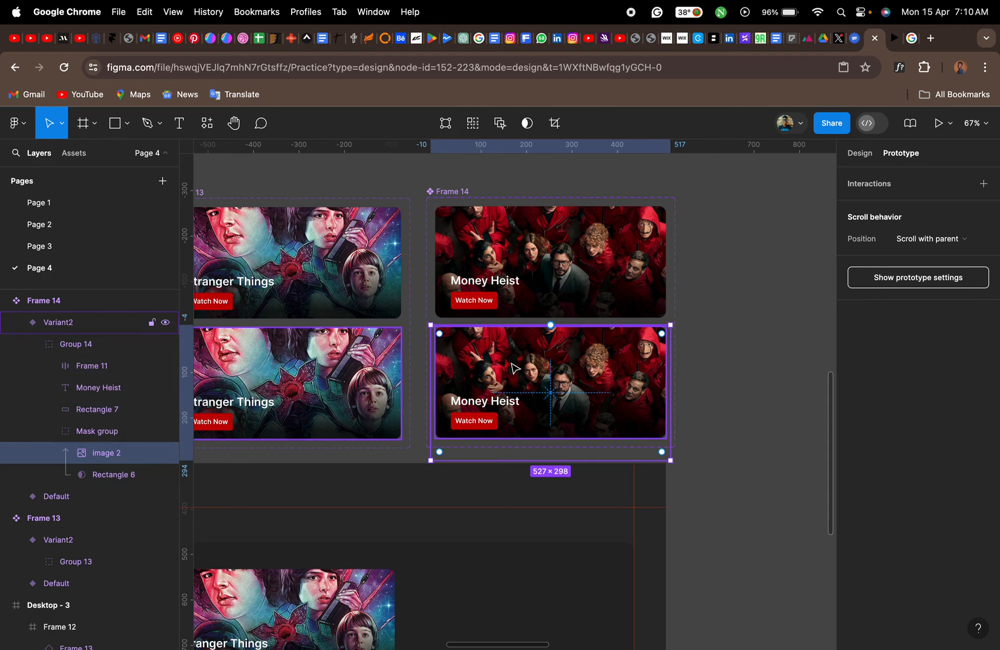
scroll(516, 365, up, 5)
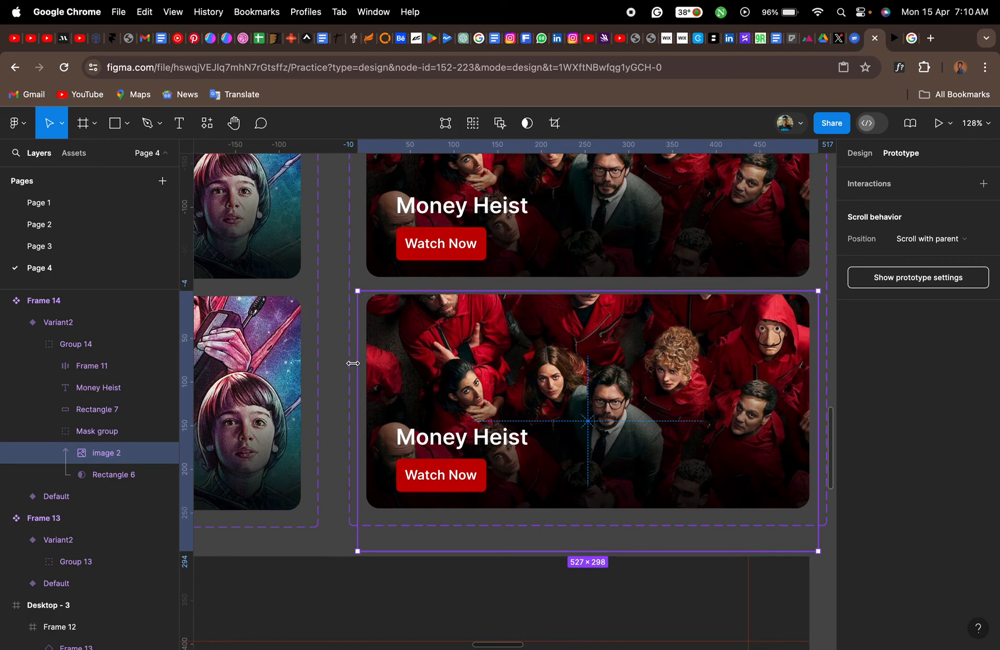
drag(353, 363, 328, 362)
click(114, 433)
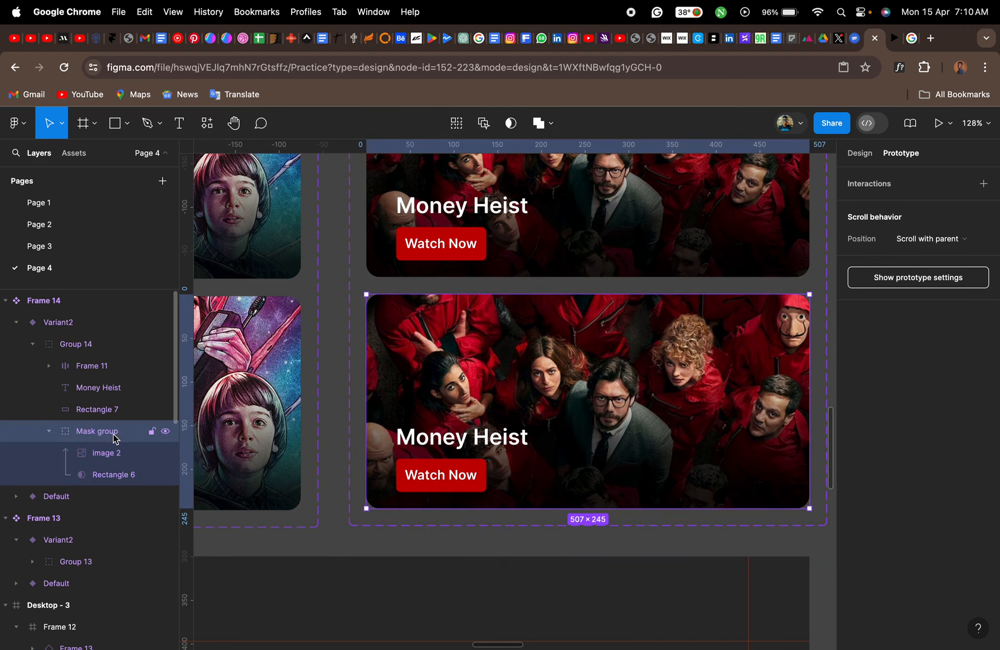
click(49, 431)
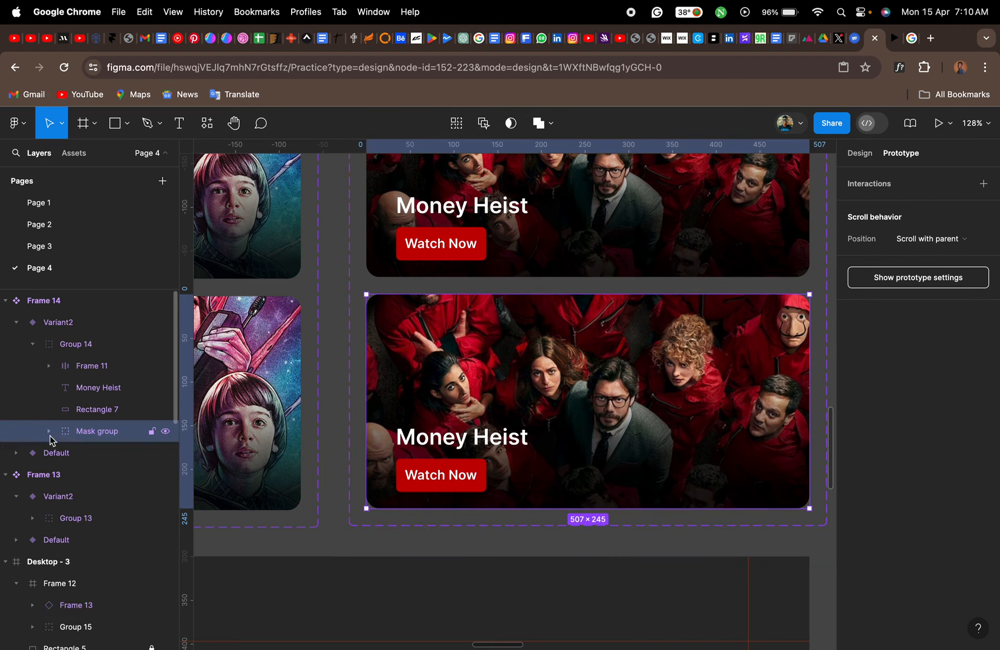
click(33, 344)
click(17, 323)
- Add a prototype interaction from the Money Heist Default variant that changes to Variant2 while hovering
click(542, 229)
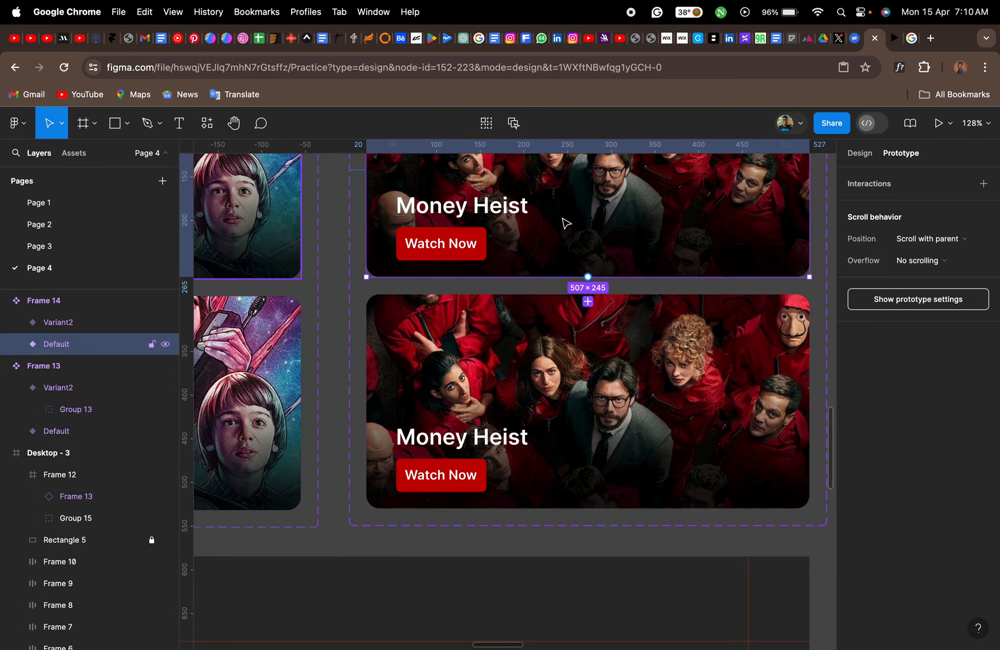
scroll(566, 223, up, 3)
scroll(565, 223, right, 2)
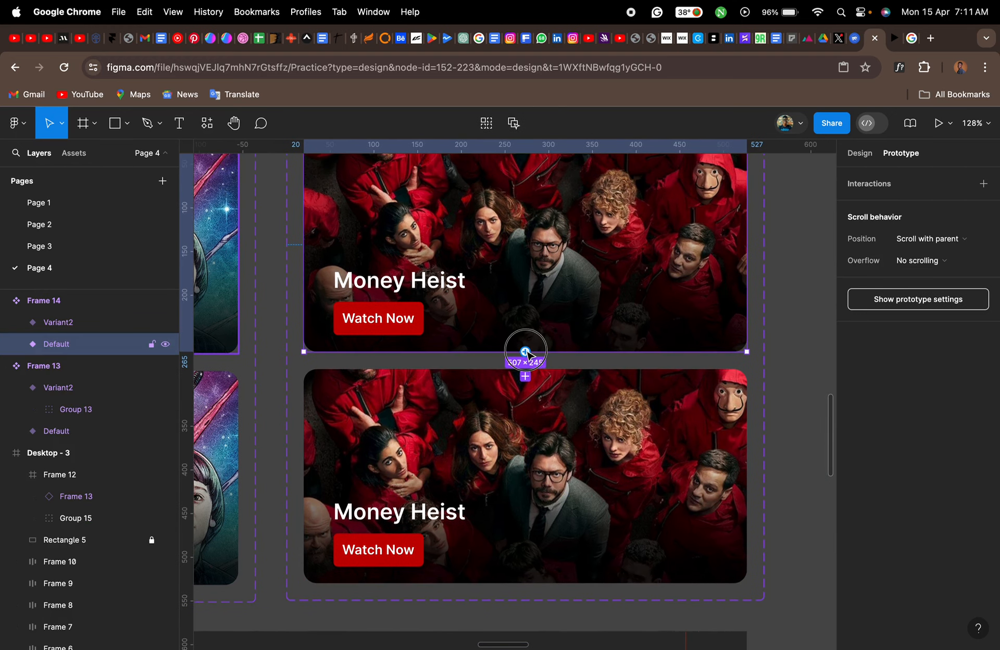
drag(525, 352, 533, 400)
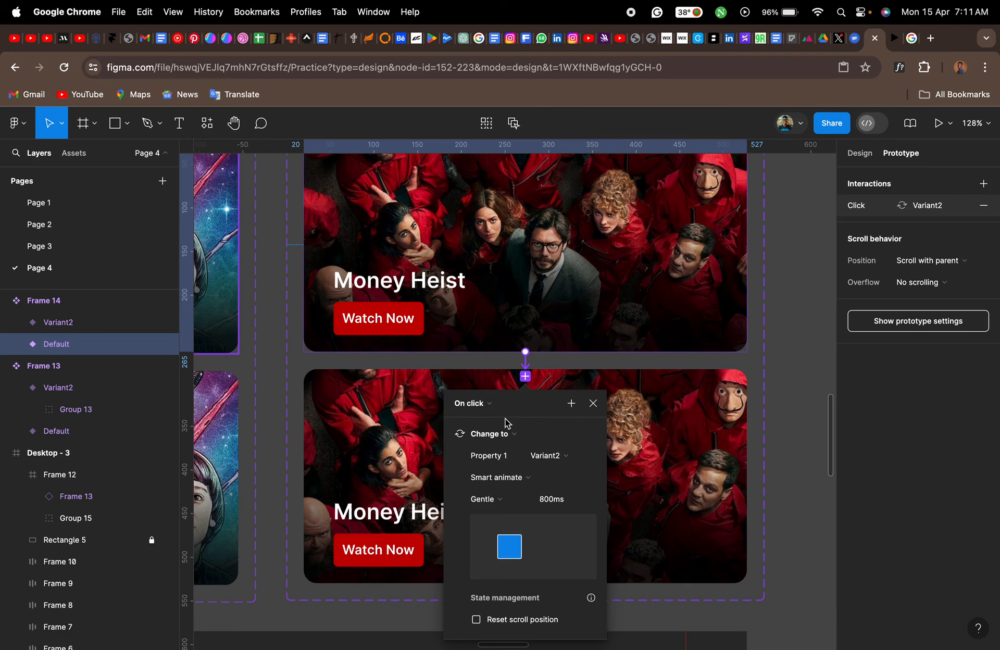
click(489, 404)
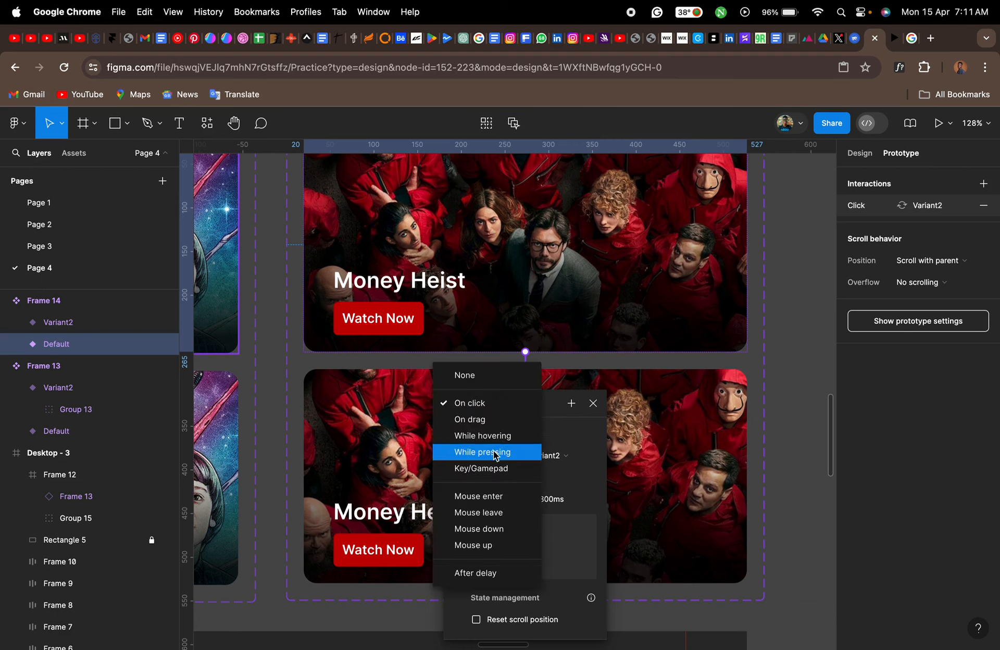
click(491, 436)
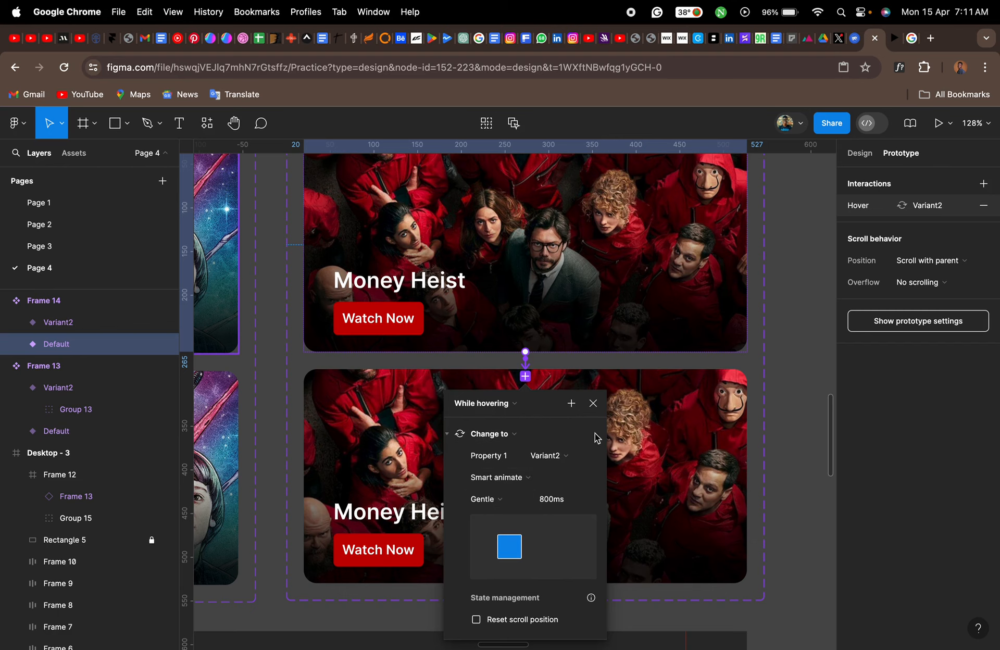
click(593, 404)
- Add a While hovering prototype interaction from the Money Heist Variant2 that changes back to Default
click(583, 443)
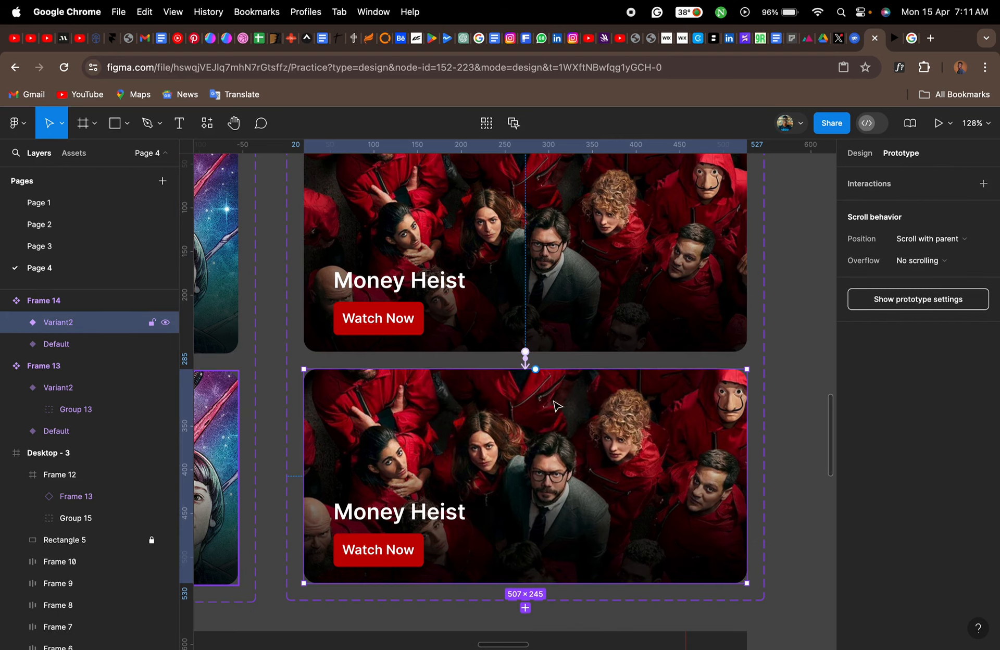
drag(535, 369, 546, 318)
click(489, 390)
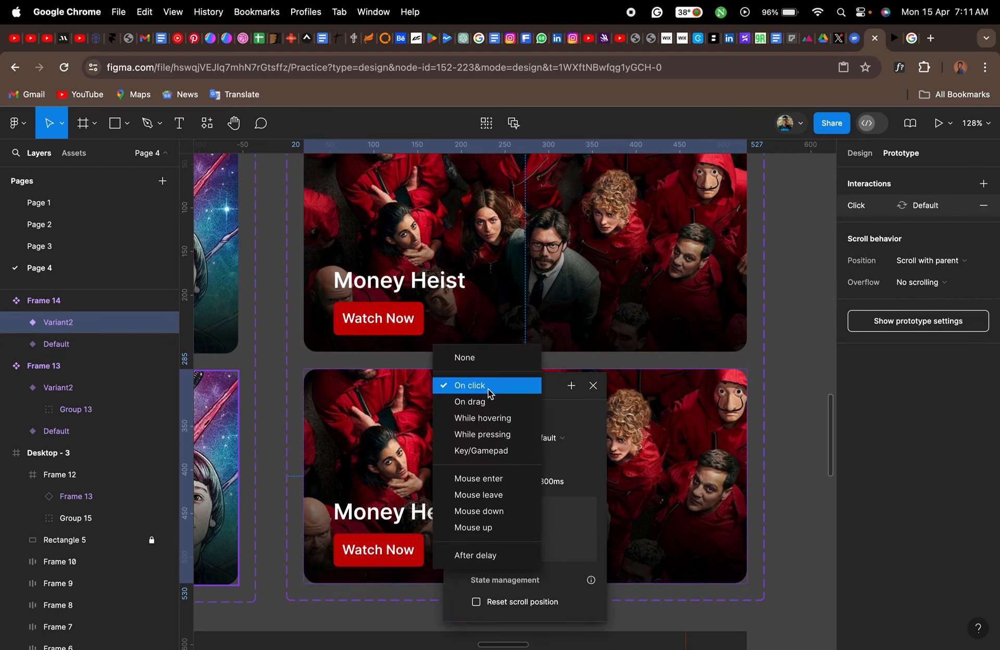
click(488, 419)
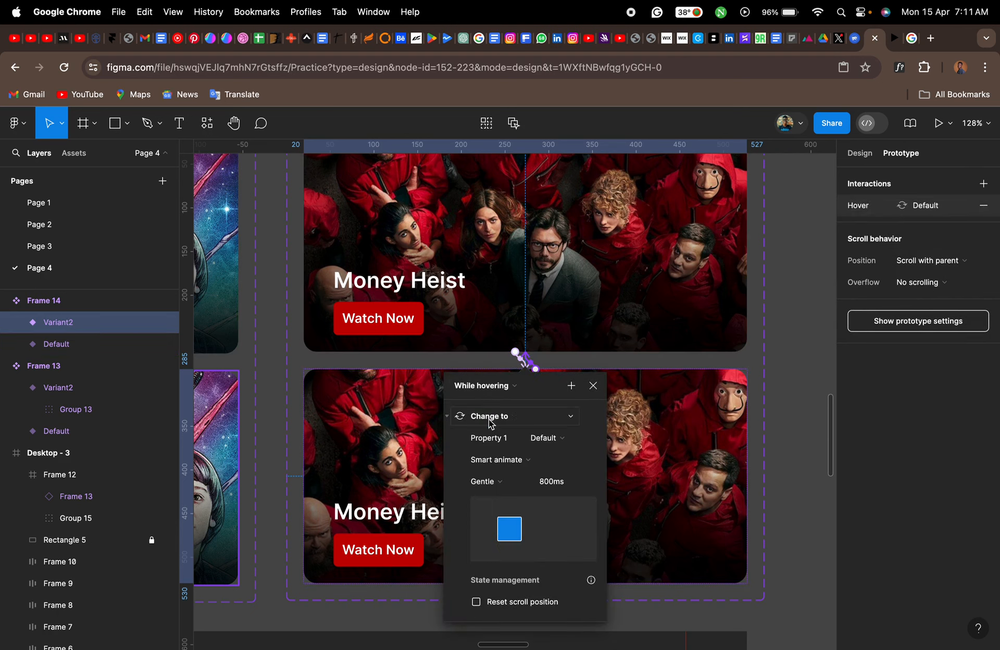
click(593, 386)
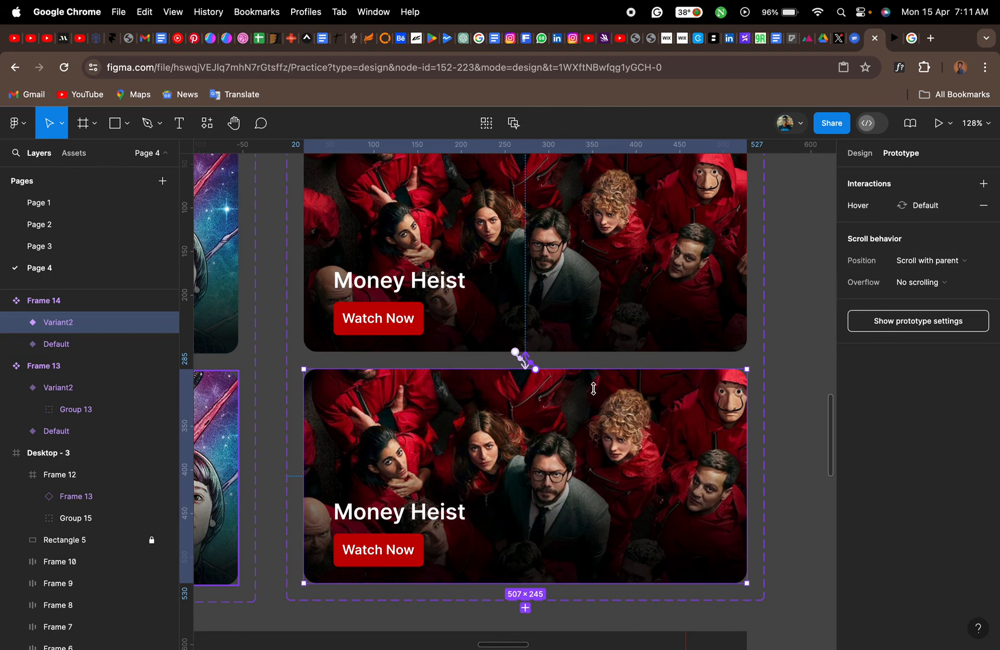
- Place an instance of the Money Heist component in the banner row, directly to the right of the Stranger Things banner
scroll(593, 388, down, 5)
scroll(597, 394, right, 2)
scroll(597, 395, right, 3)
scroll(597, 394, down, 2)
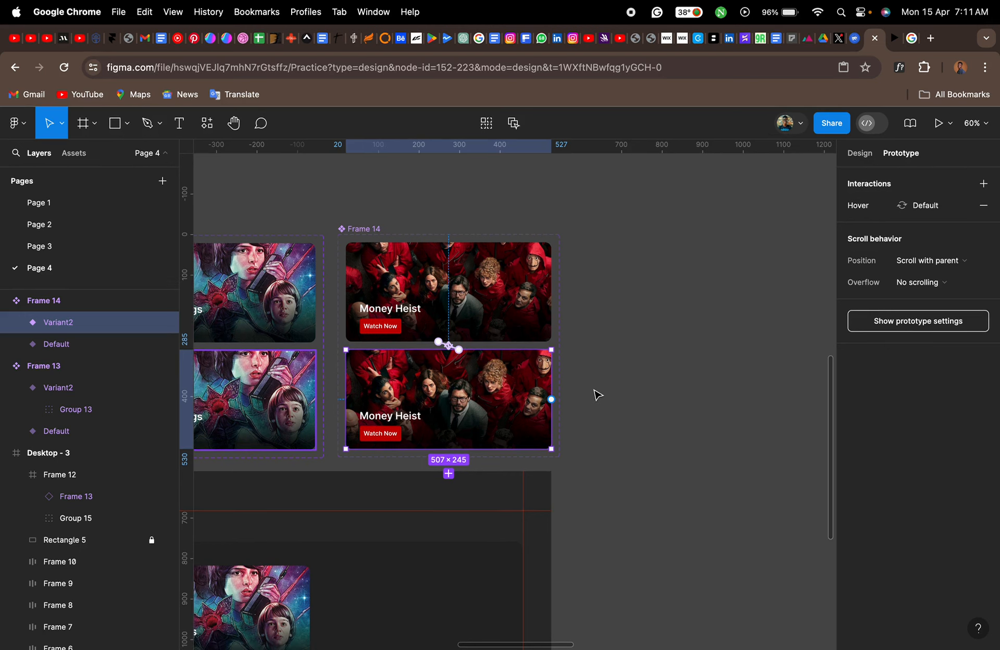
scroll(597, 394, down, 3)
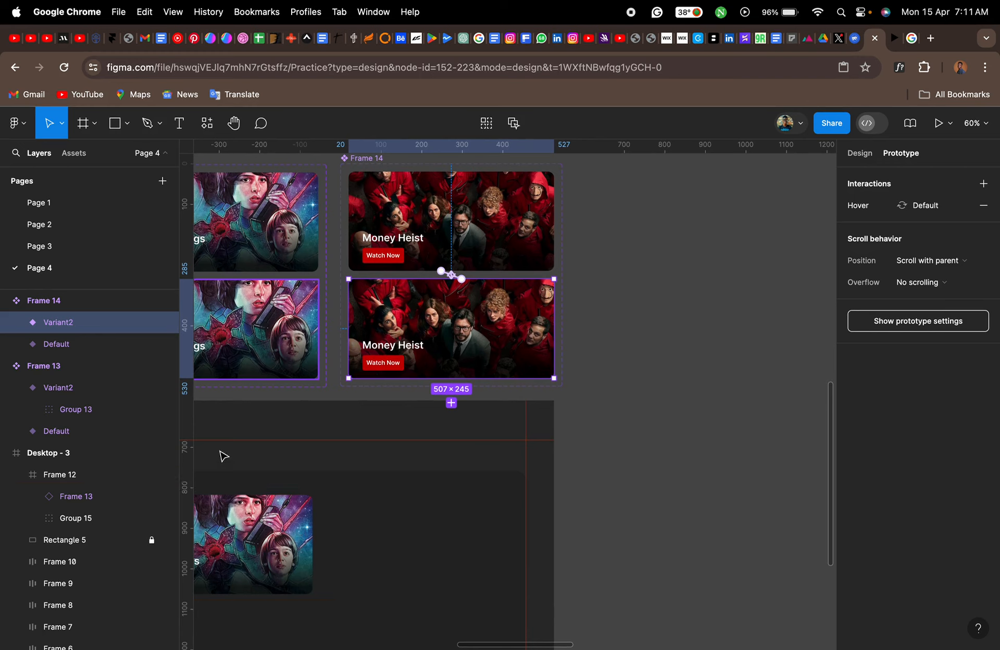
click(78, 154)
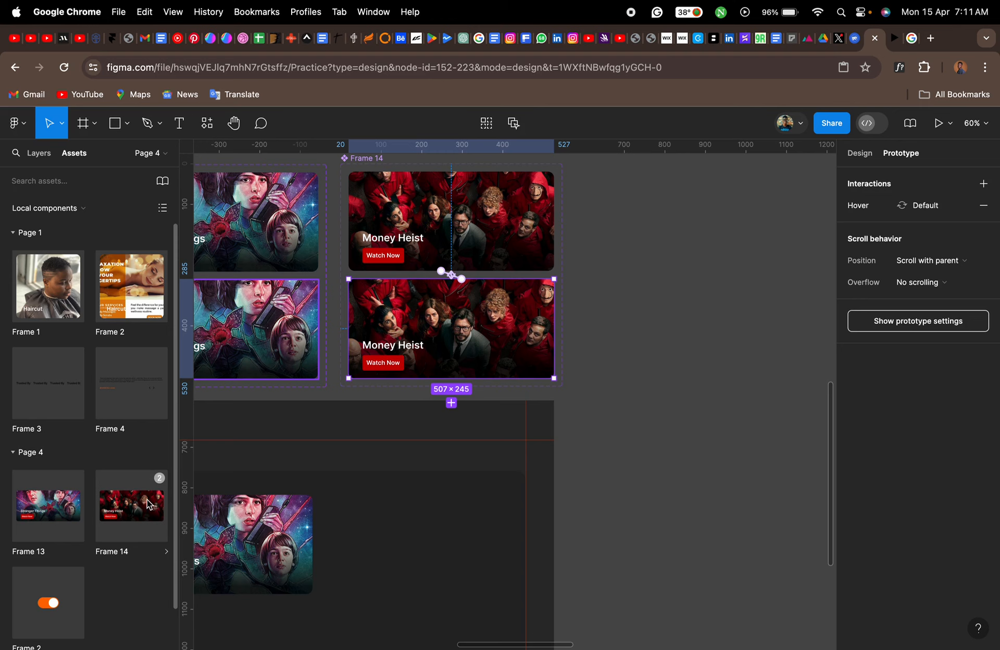
drag(134, 509, 371, 532)
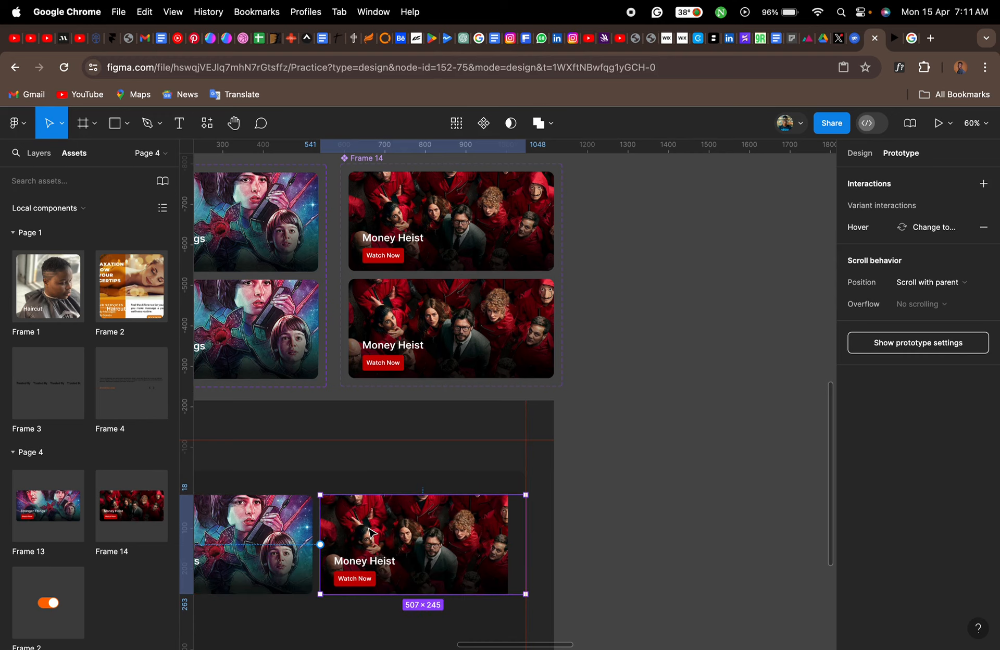
- Select Frame 14, Frame 13 and Group 15 inside Frame 12 and shift them left together by about 368 px
click(34, 154)
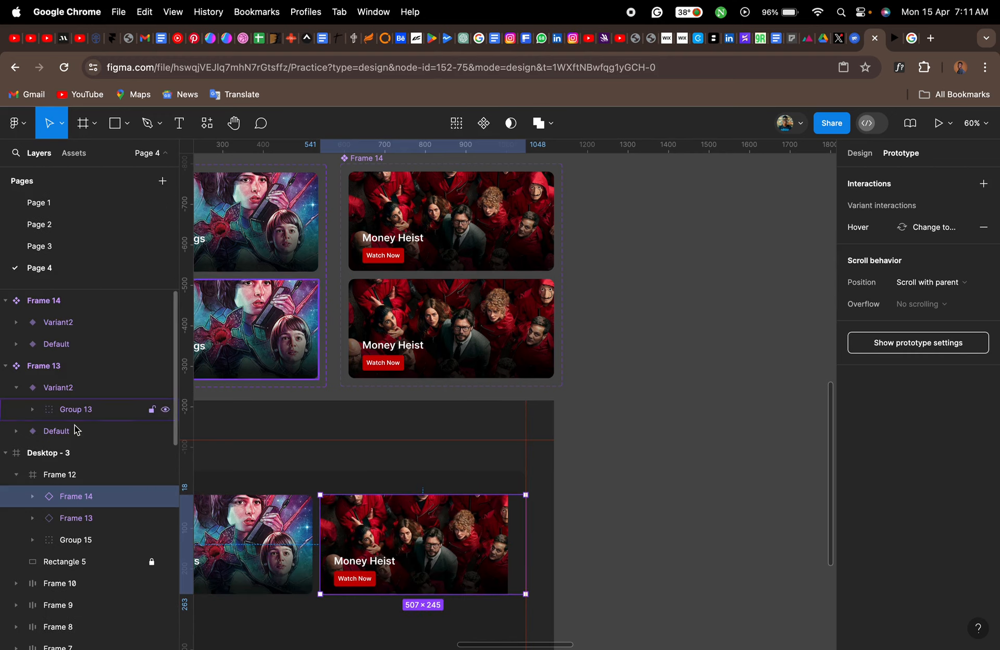
click(73, 475)
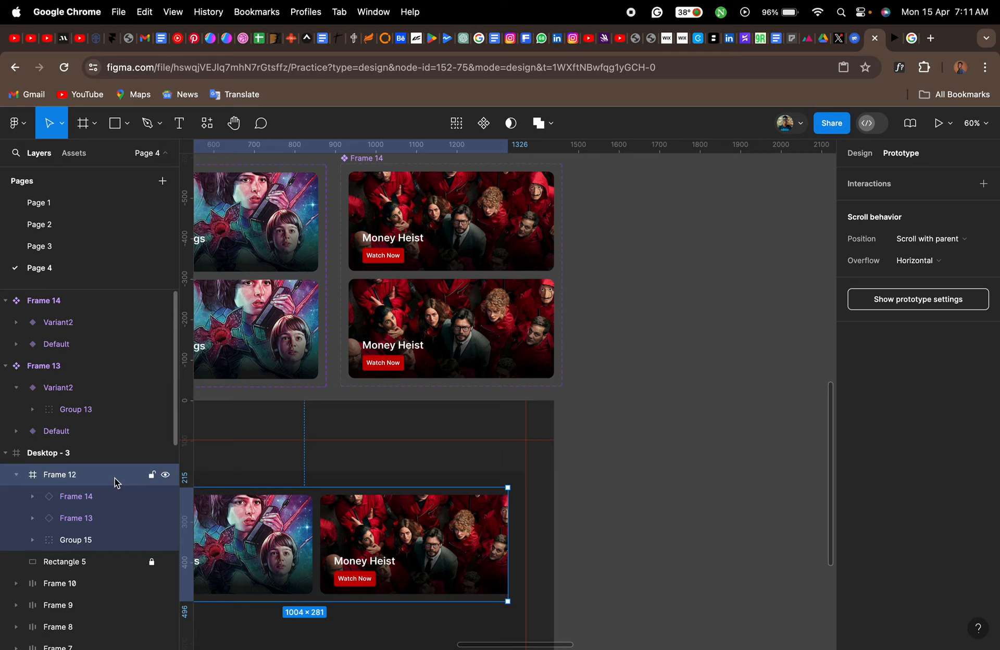
scroll(316, 515, left, 2)
scroll(316, 514, down, 1)
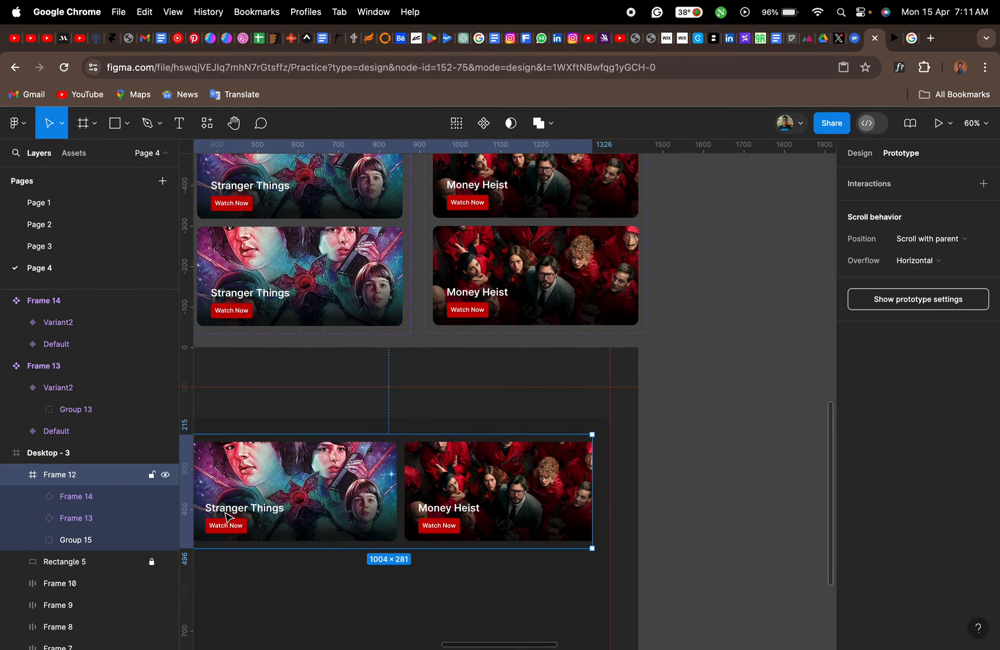
click(71, 504)
shift+click(76, 538)
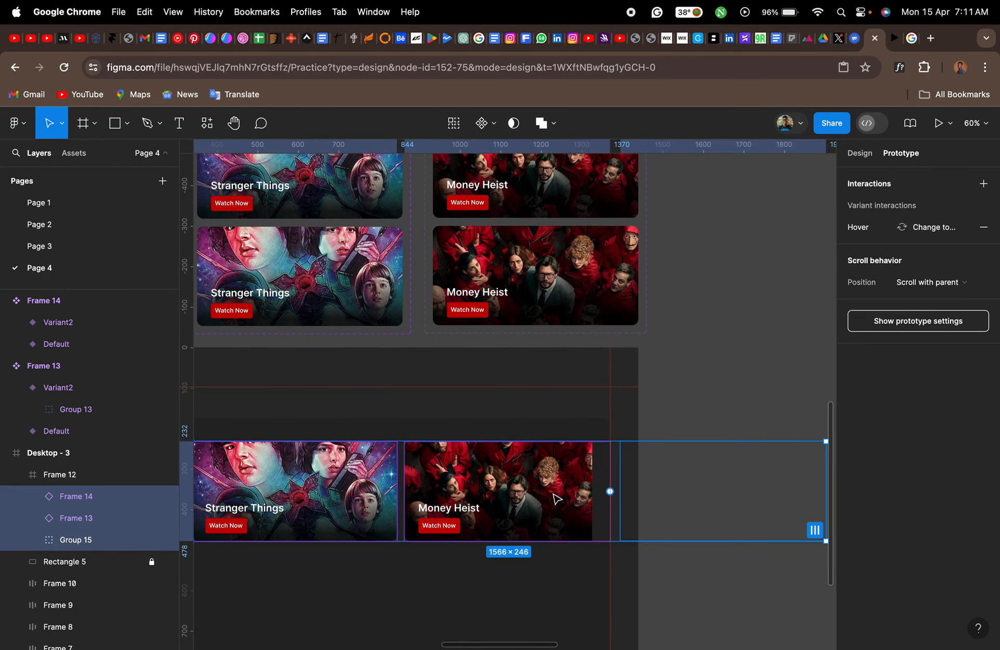
drag(556, 499, 401, 503)
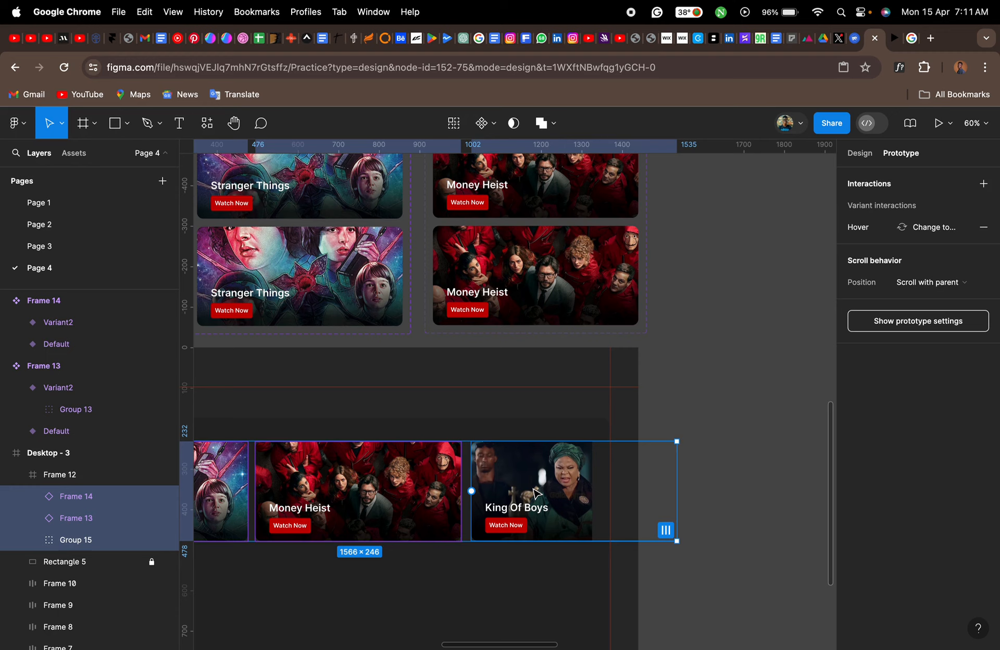
- Move the King Of Boys group out of the banner row onto the empty canvas to the right of the Money Heist component
drag(533, 488, 743, 246)
click(500, 487)
scroll(742, 246, right, 3)
scroll(743, 247, up, 3)
scroll(742, 247, right, 3)
scroll(742, 246, up, 2)
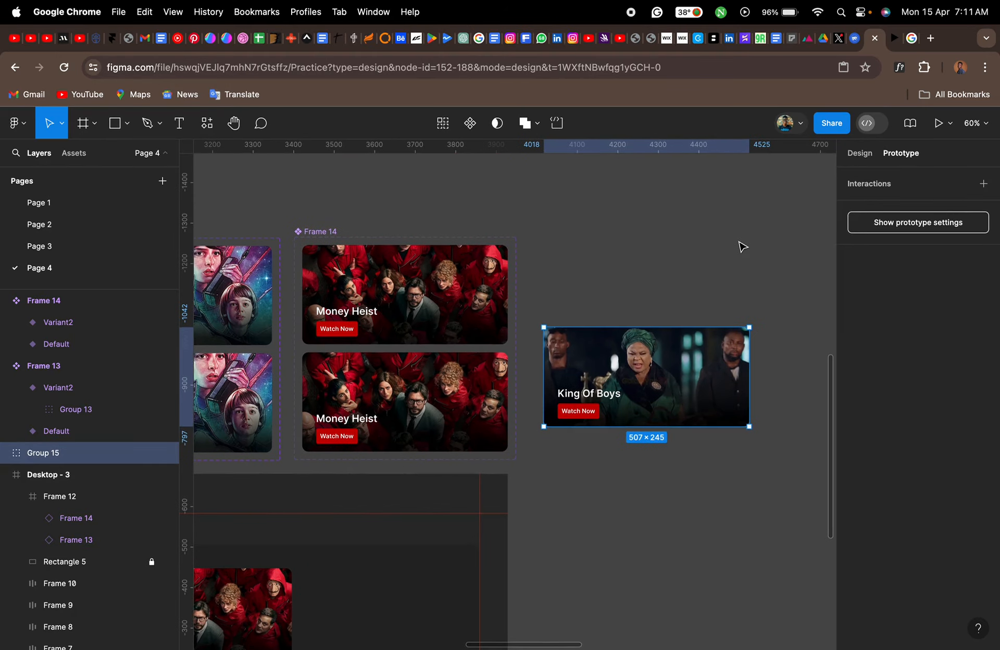
drag(599, 398, 583, 318)
scroll(583, 318, up, 5)
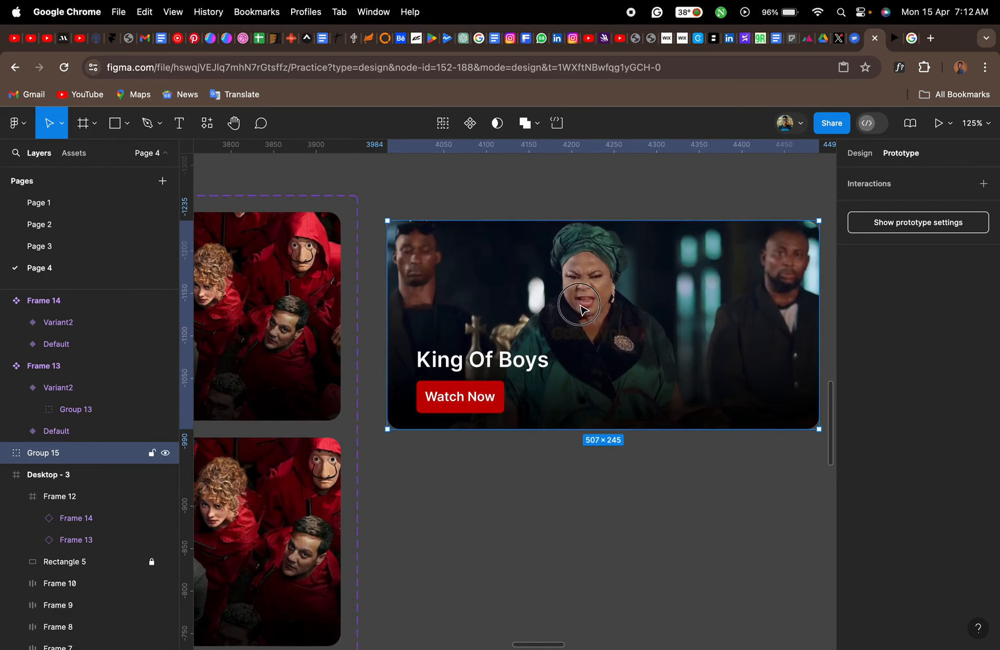
drag(584, 316, 580, 305)
- Wrap the King Of Boys group in a frame and turn it into a component with a second variant
right_click(579, 303)
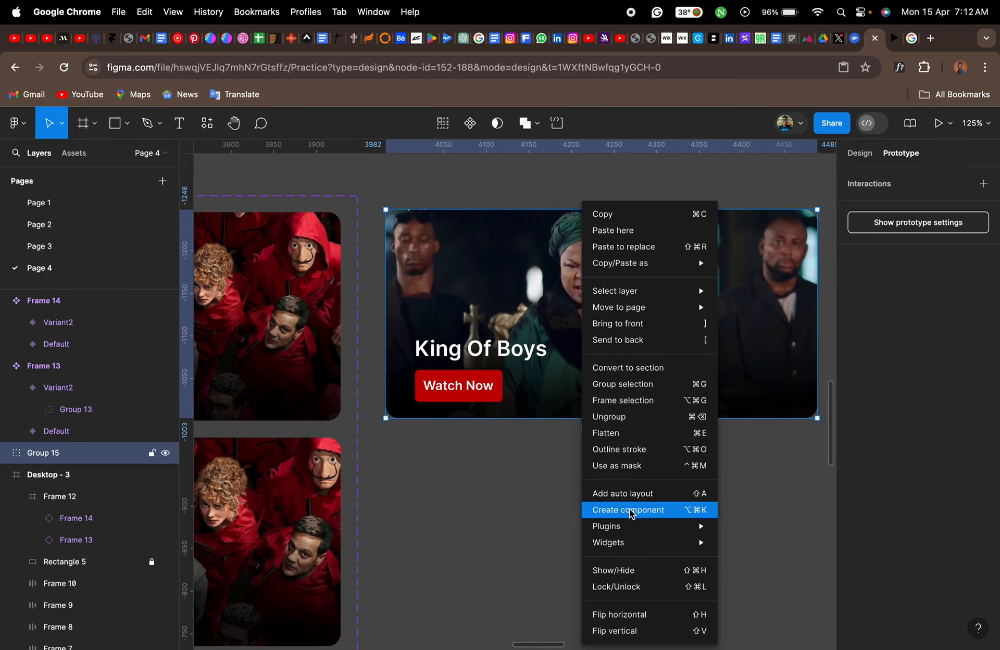
click(623, 400)
scroll(637, 406, right, 3)
scroll(636, 406, down, 2)
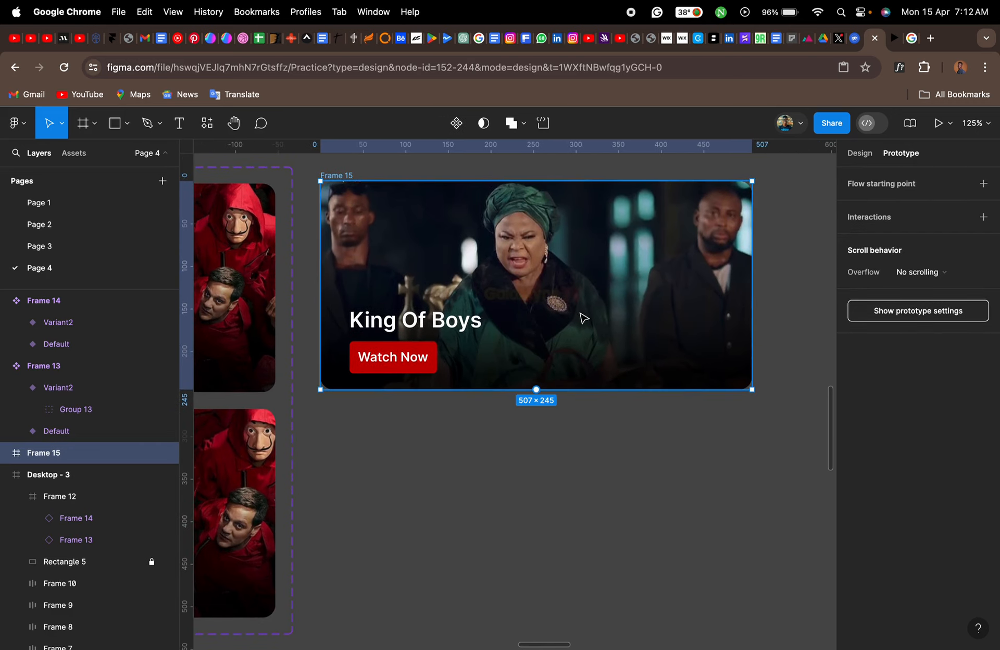
click(457, 124)
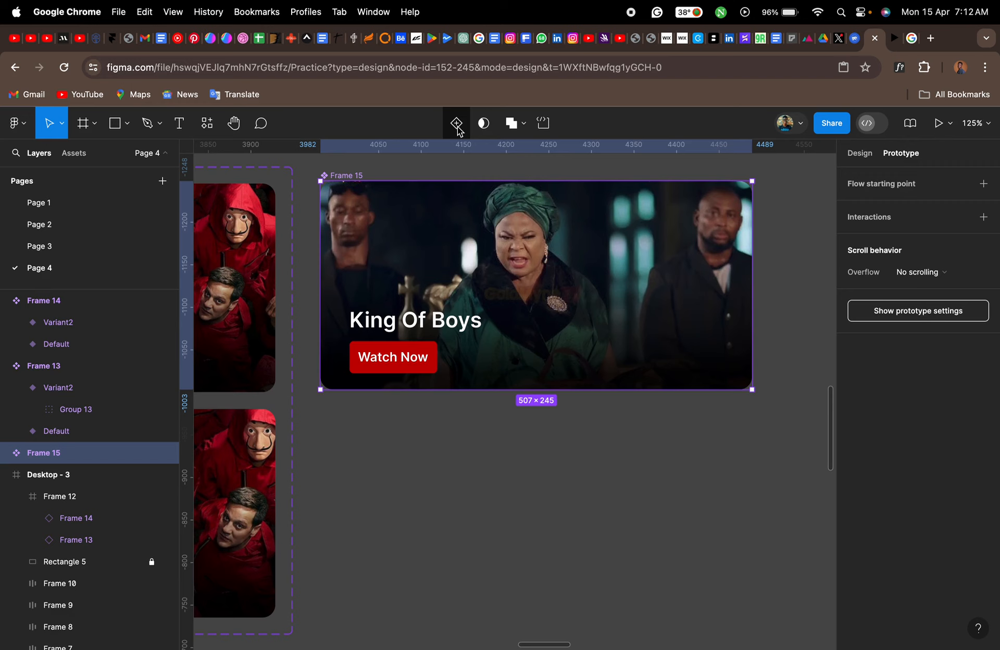
click(457, 129)
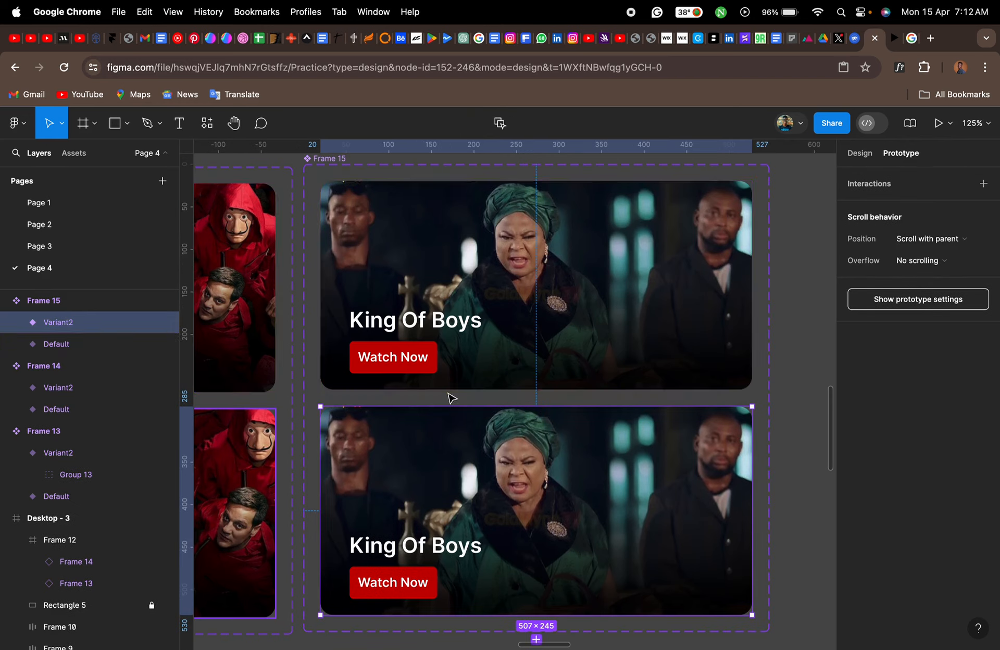
- Add a While hovering prototype interaction from the King Of Boys Default variant that changes to Variant2
click(474, 359)
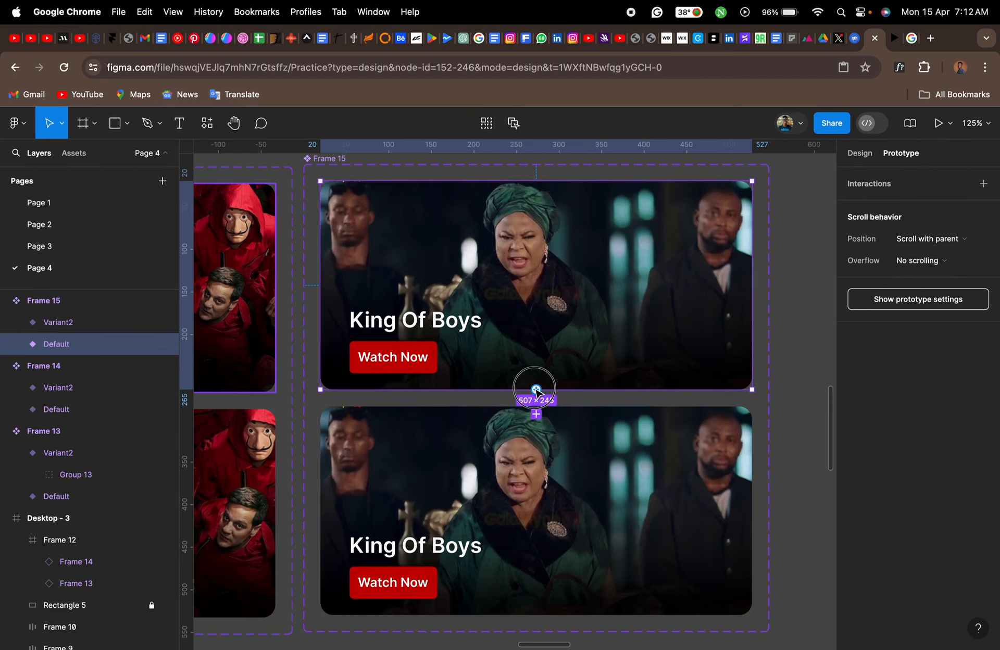
drag(536, 390, 536, 424)
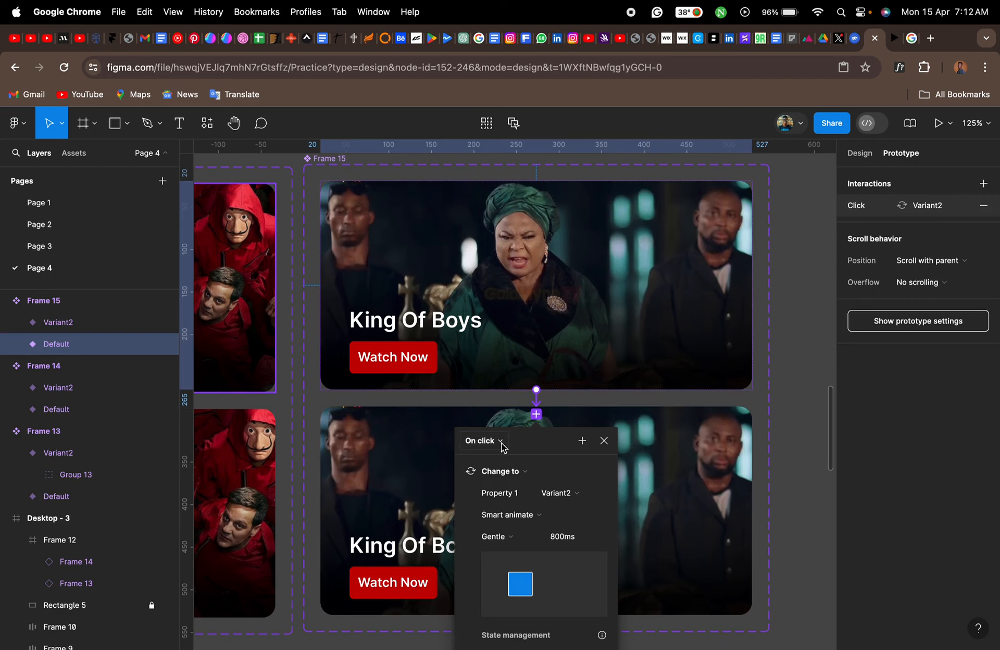
click(500, 443)
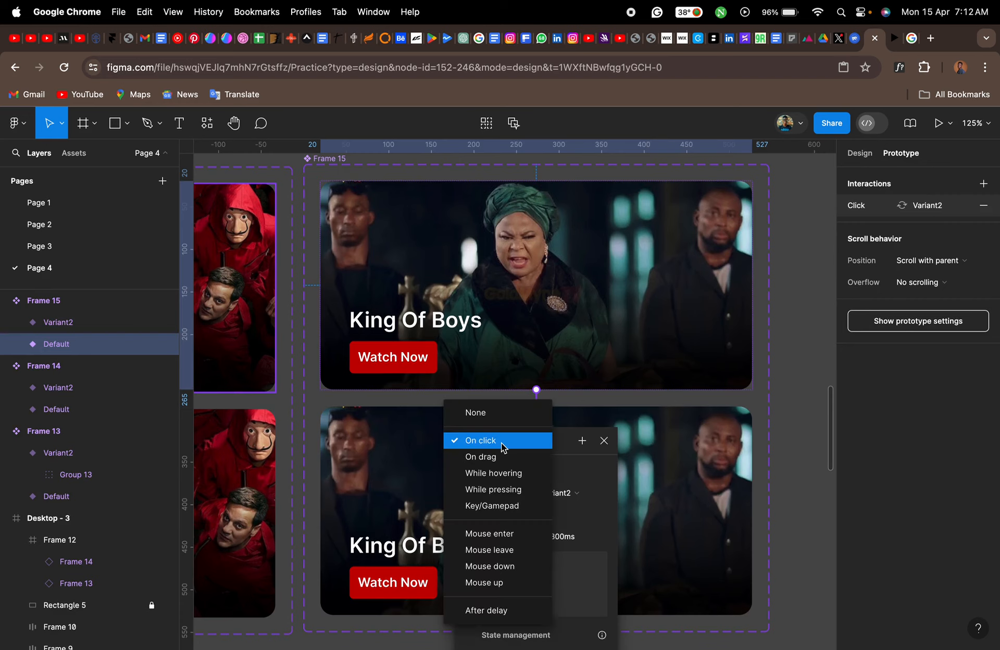
click(497, 473)
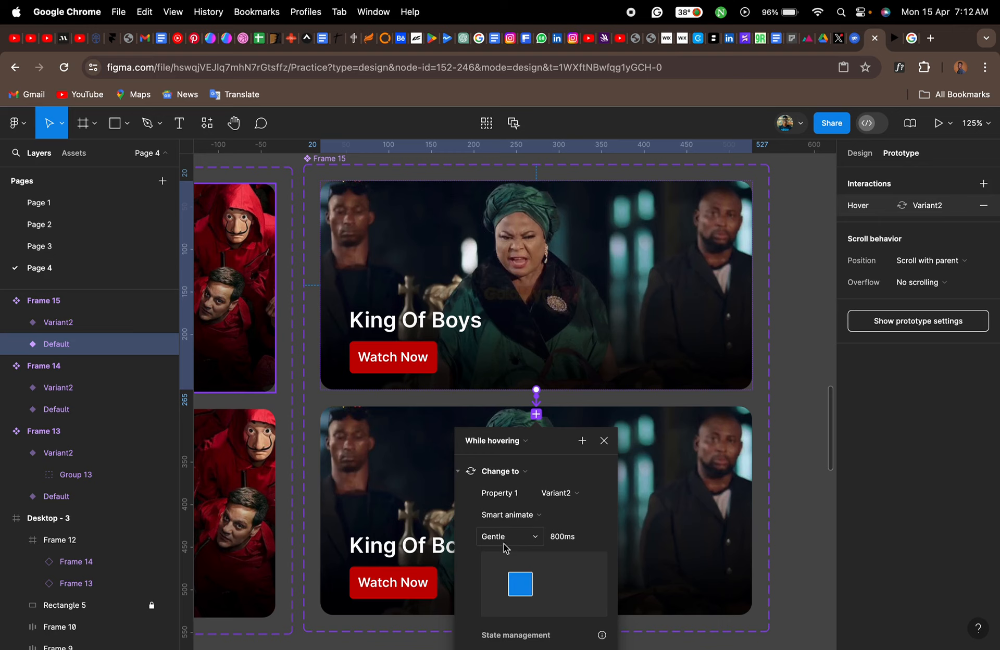
click(604, 442)
- Add a Mouse leave prototype interaction from the King Of Boys Variant2 that changes back to Default
click(577, 485)
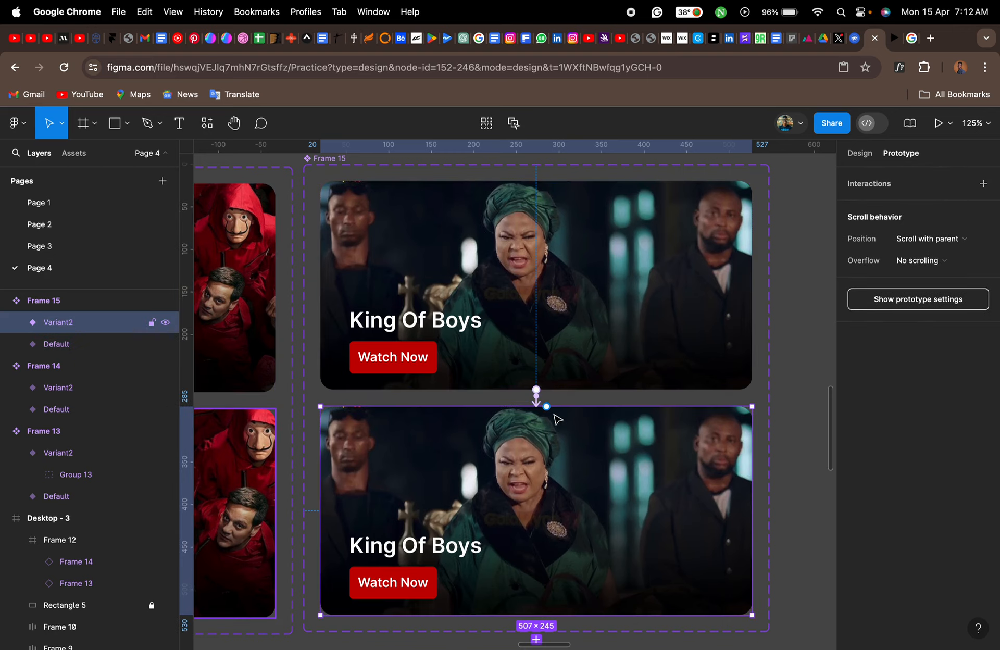
drag(546, 408, 549, 371)
click(500, 425)
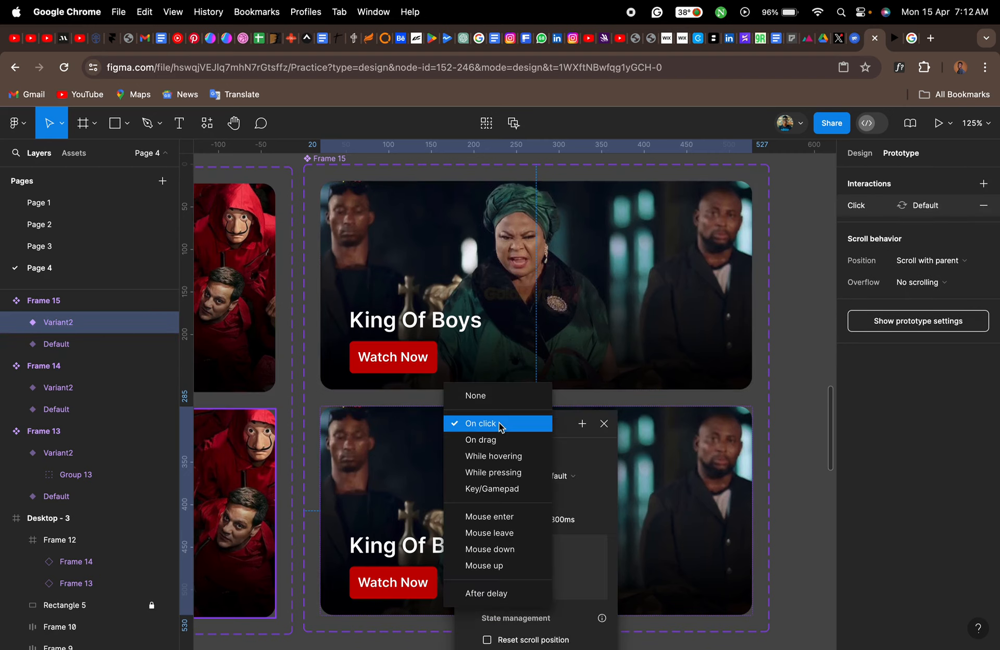
click(510, 533)
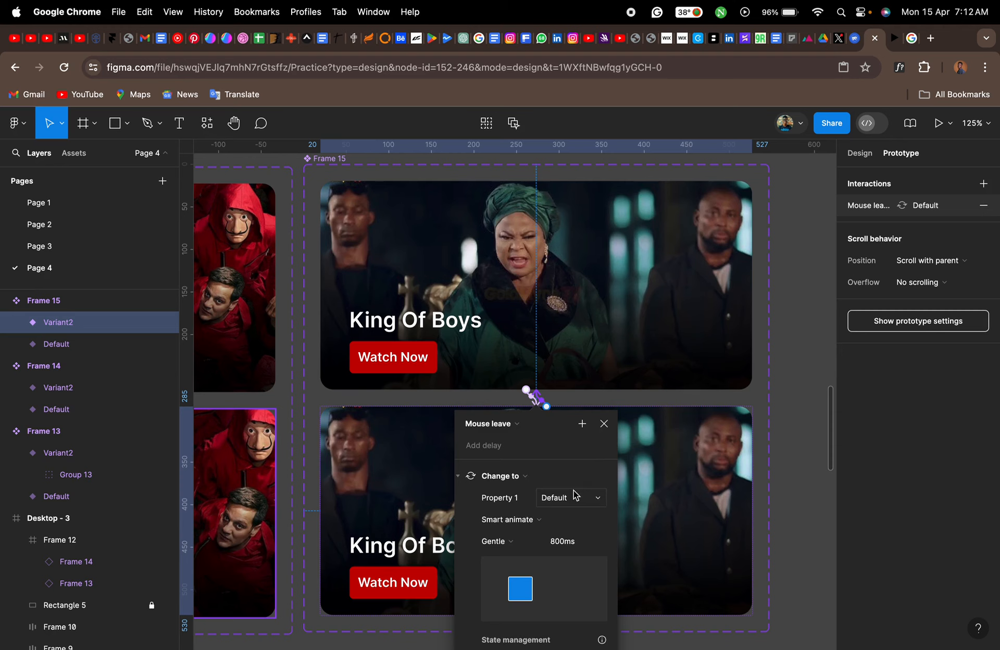
click(604, 424)
- Place an instance of the King Of Boys component in the banner row beside the Money Heist banner
scroll(606, 433, down, 5)
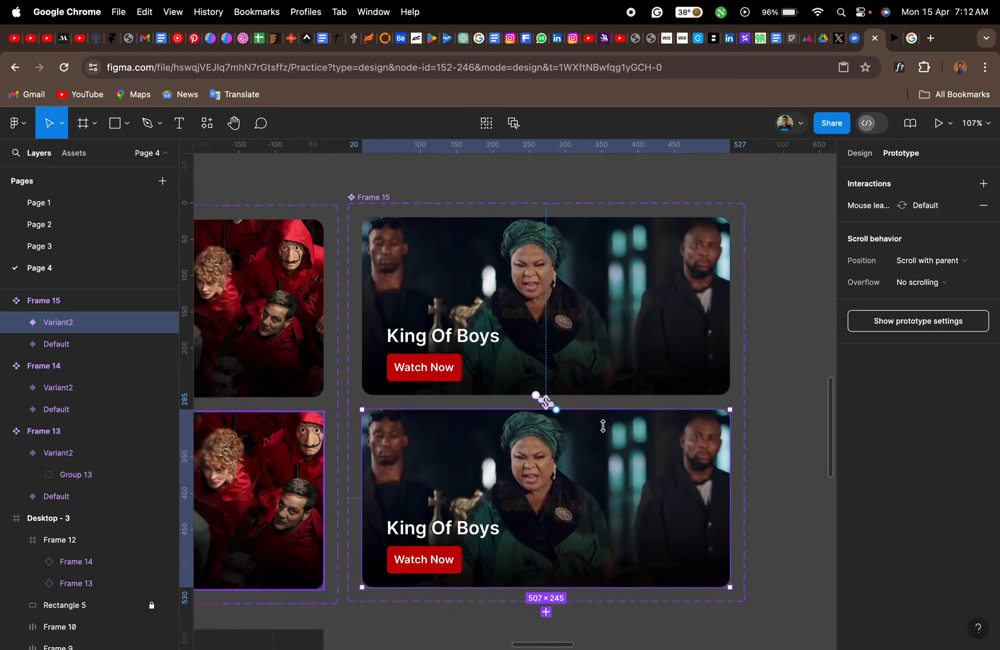
click(72, 158)
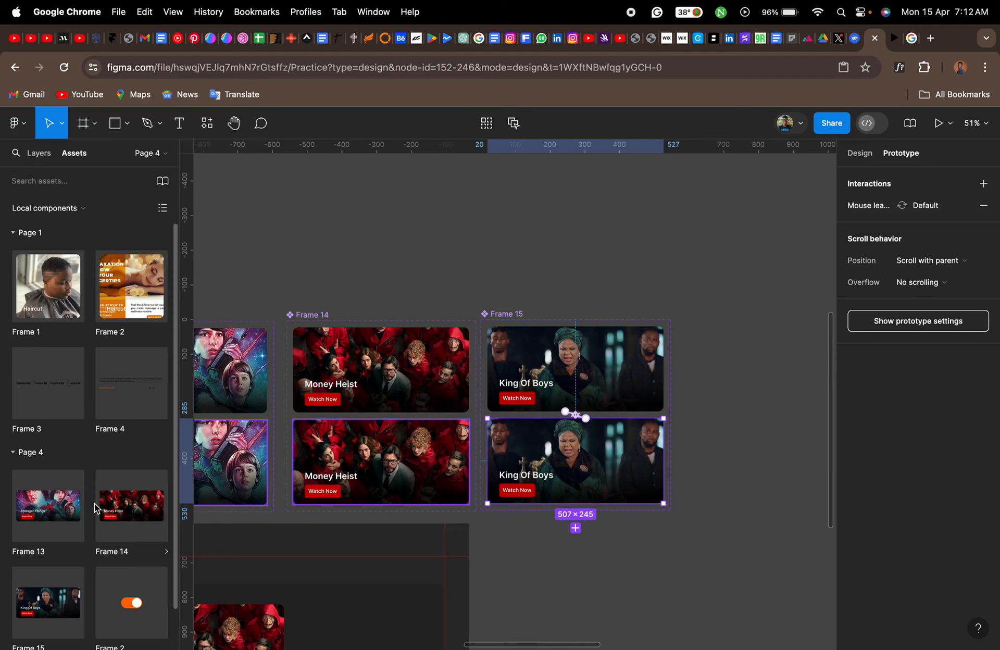
scroll(263, 552, down, 5)
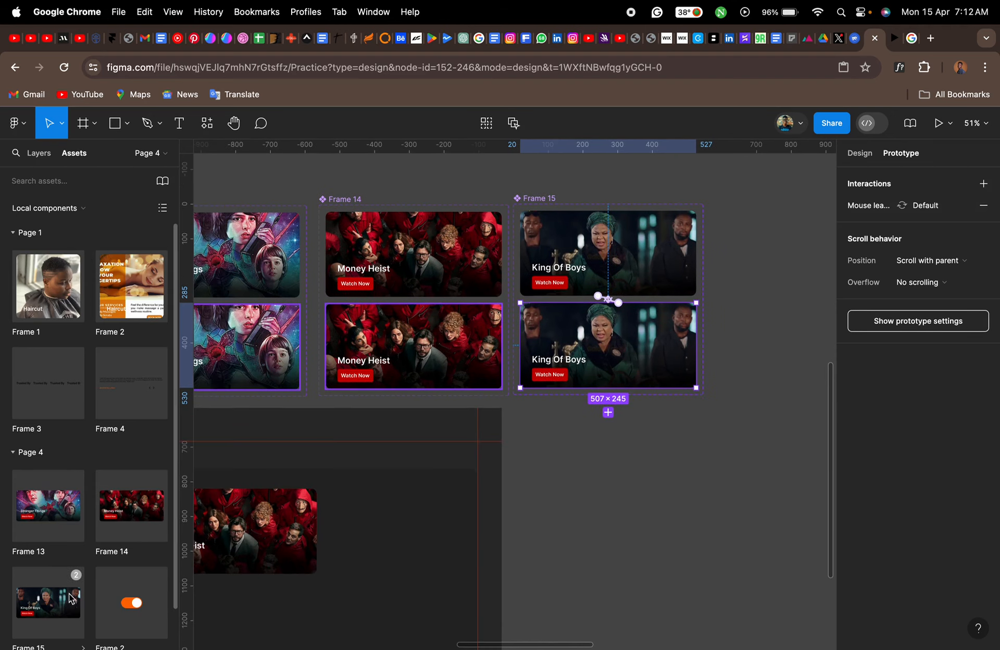
drag(72, 599, 407, 531)
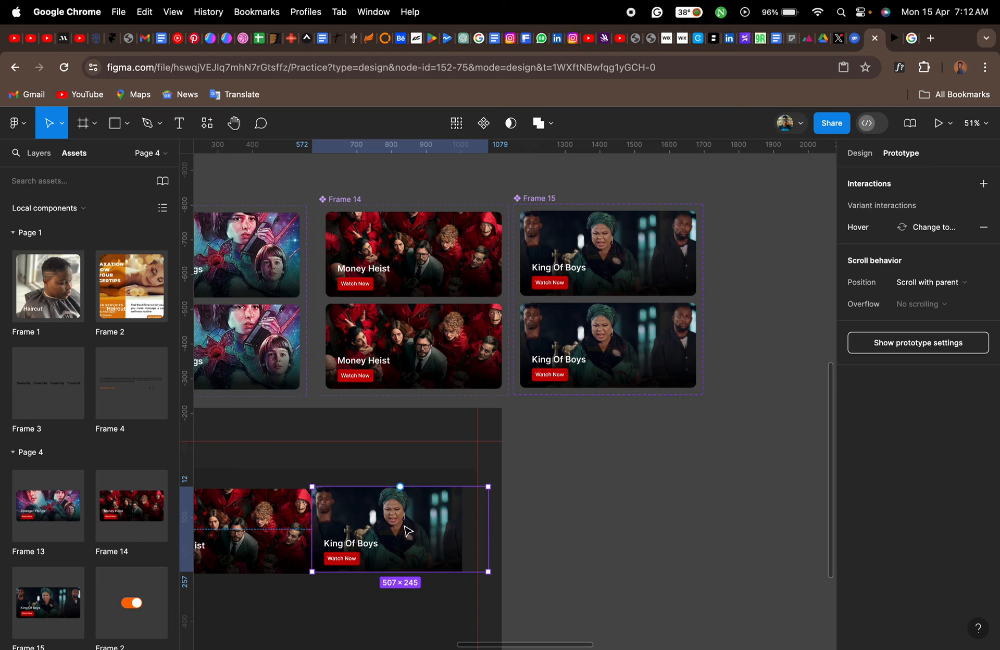
- Move the King Of Boys instance to about X 602, Y 18 so it lines up with the Money Heist banner with a gap between them
scroll(250, 549, up, 5)
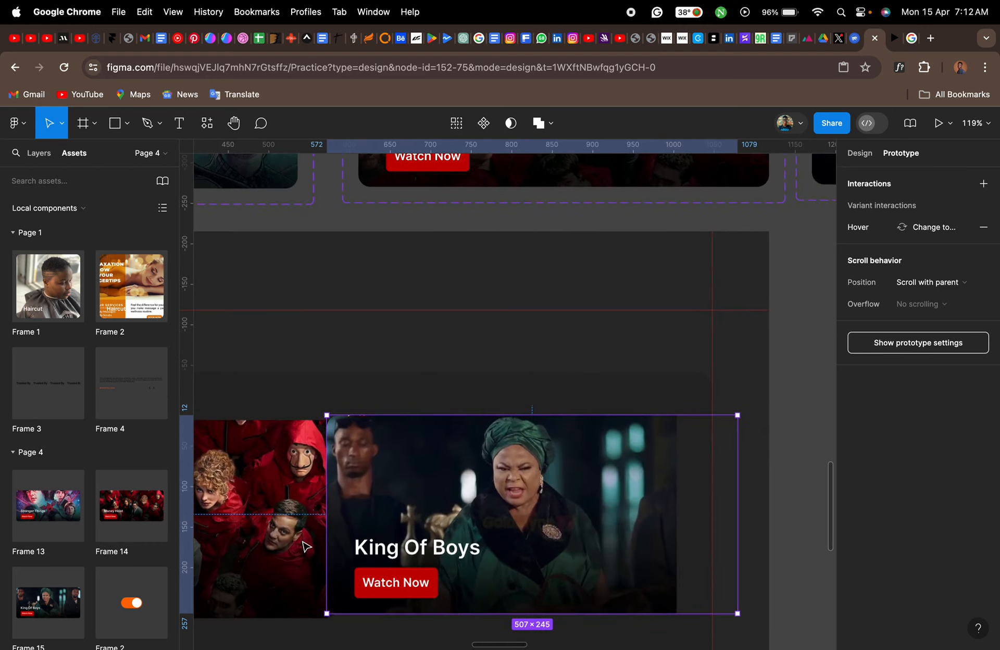
click(41, 153)
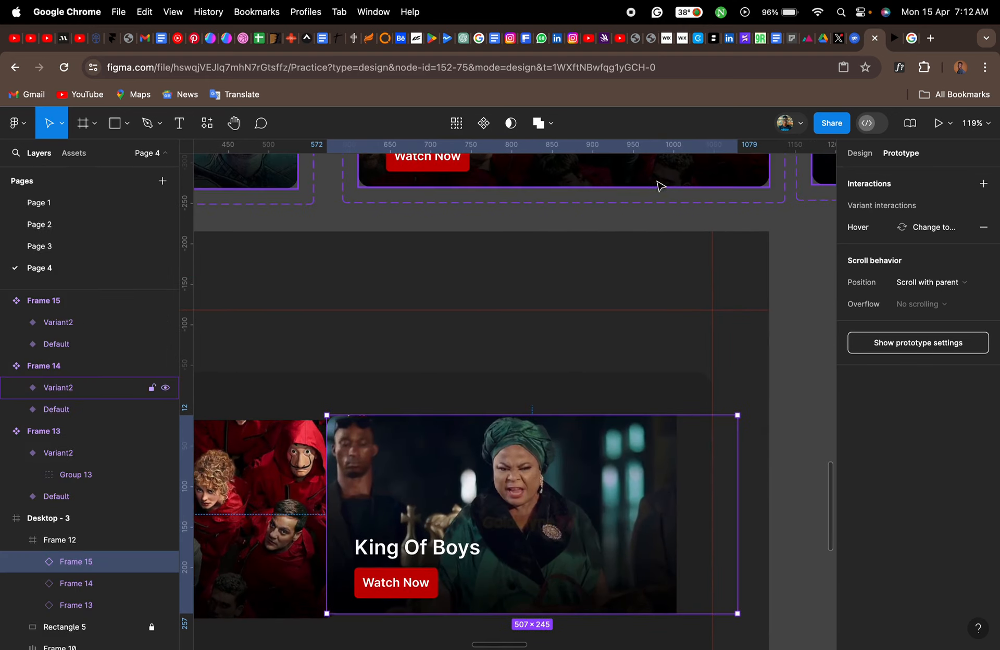
click(861, 155)
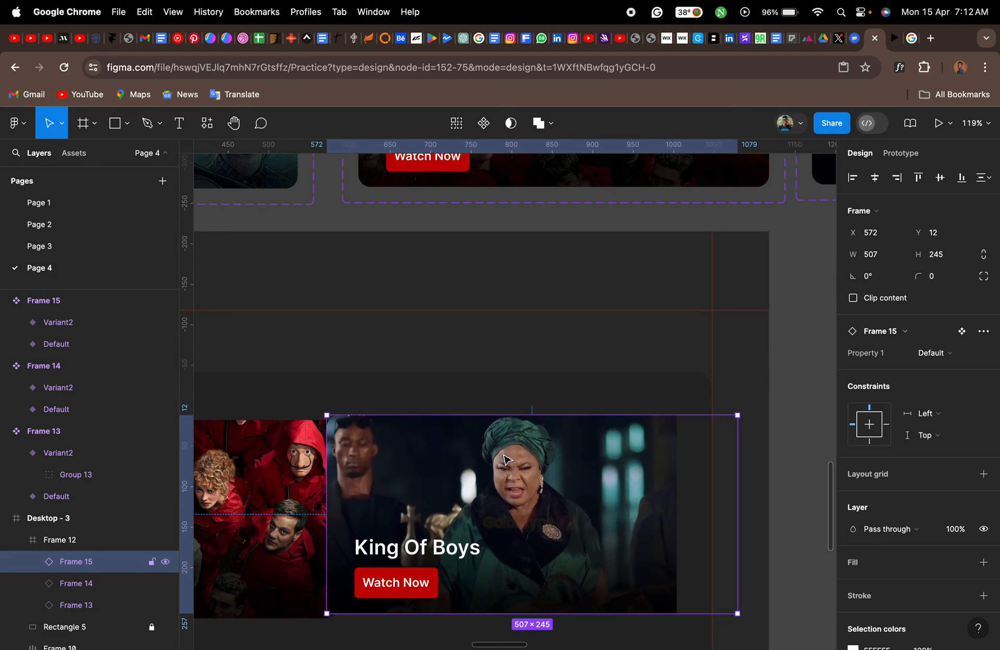
scroll(504, 458, left, 5)
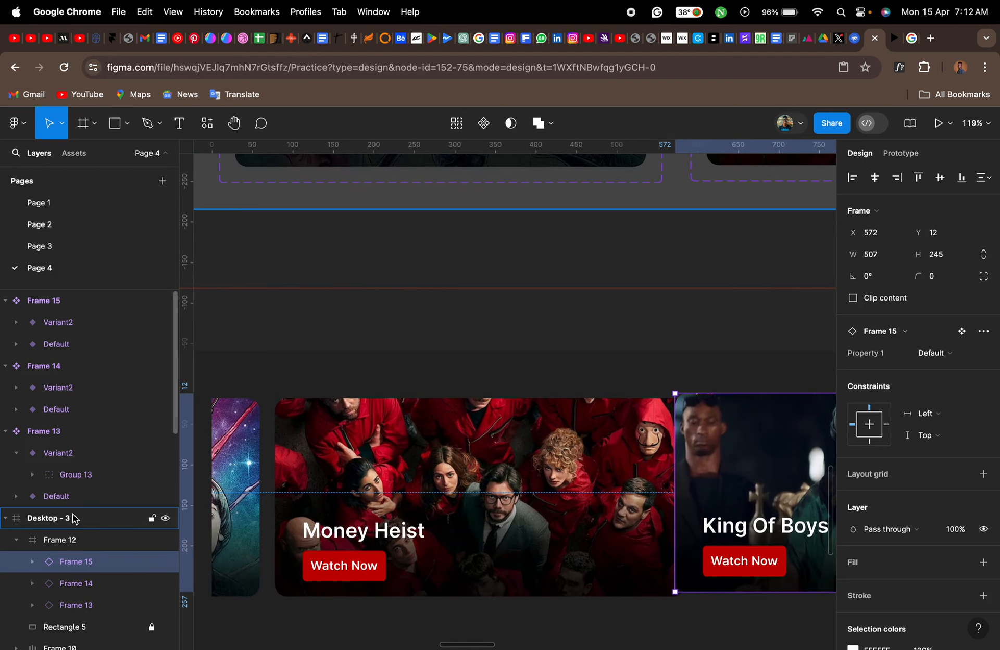
shift+click(84, 604)
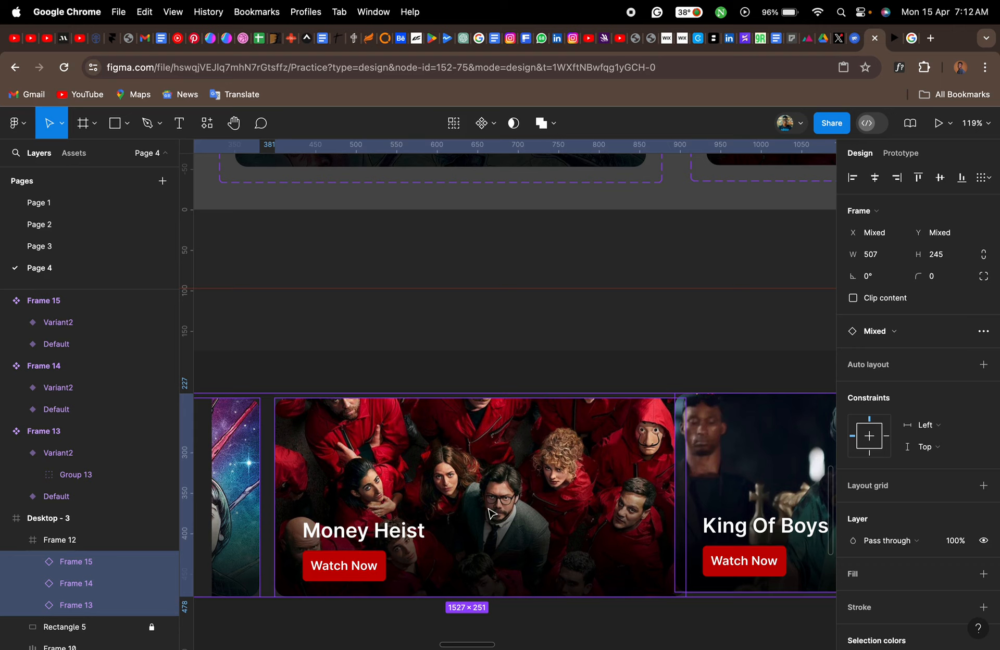
scroll(562, 491, right, 3)
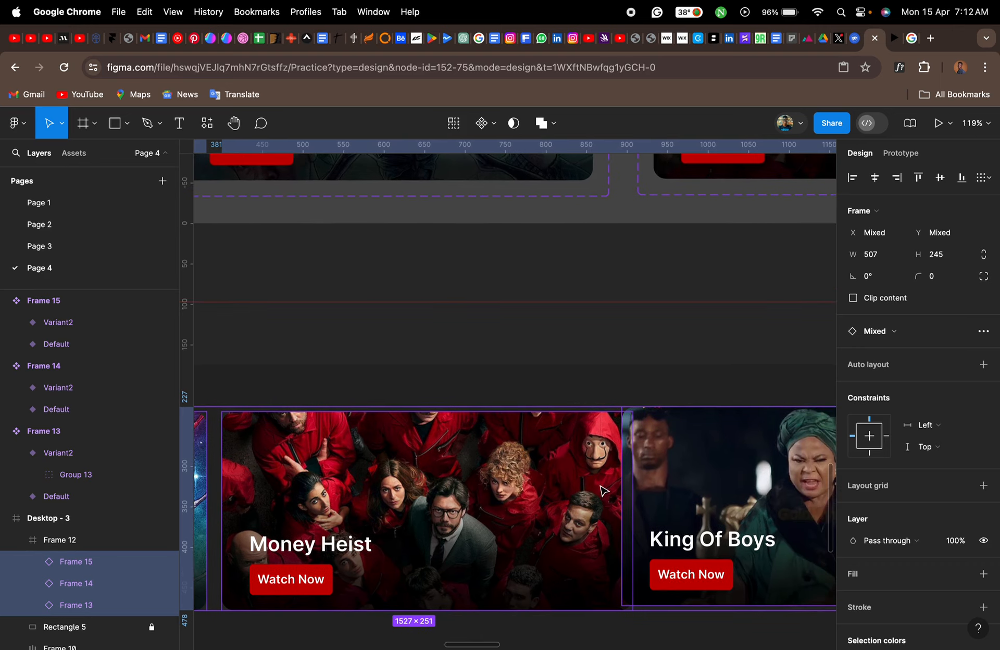
scroll(691, 488, up, 5)
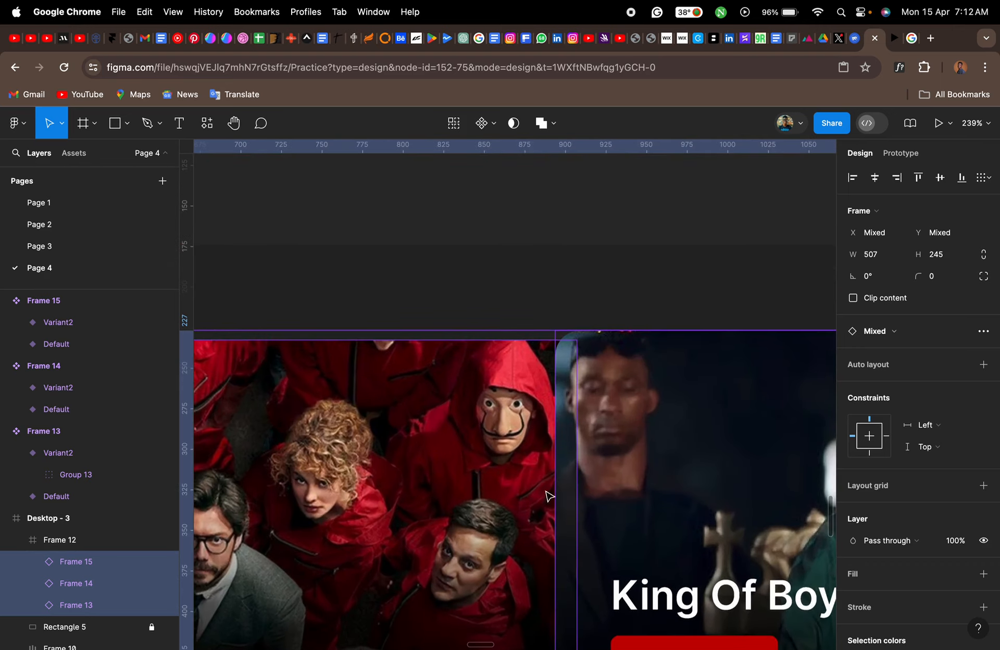
click(628, 436)
scroll(627, 436, down, 3)
scroll(628, 437, right, 4)
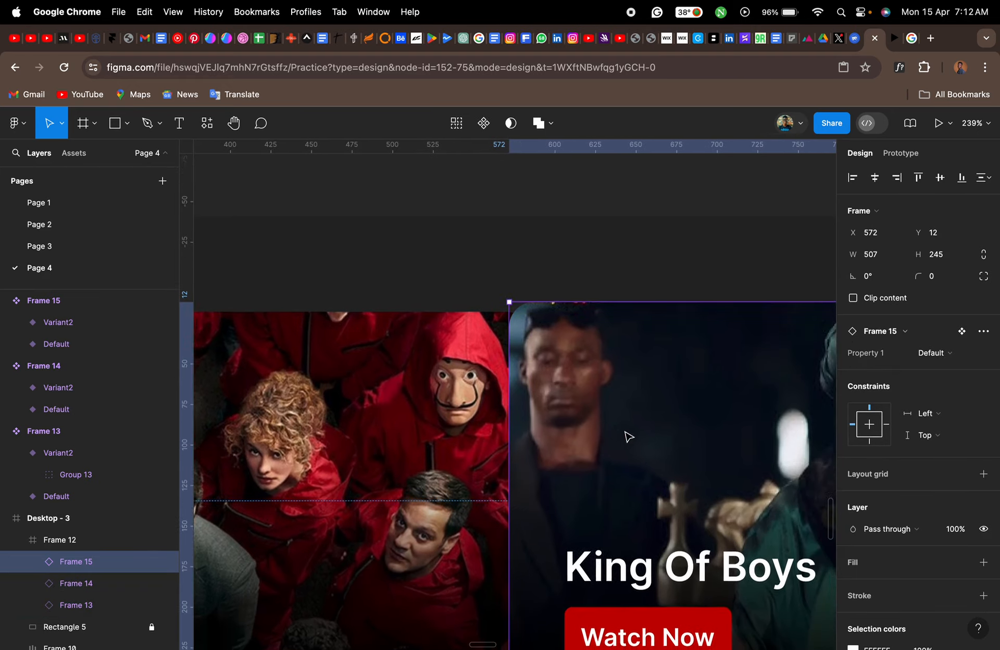
scroll(608, 437, down, 4)
scroll(608, 437, right, 2)
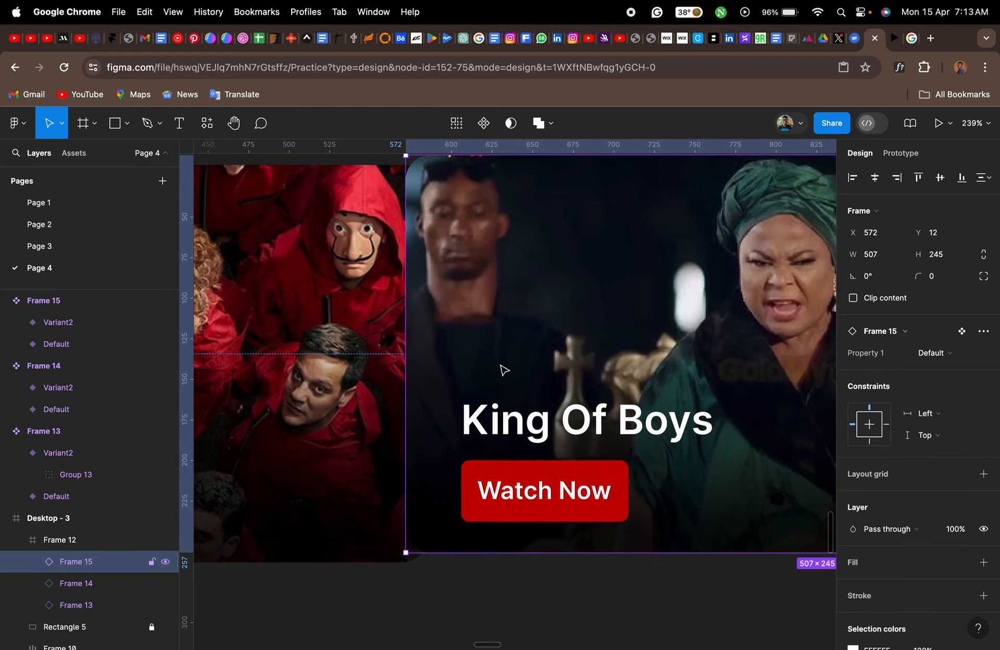
drag(503, 370, 551, 381)
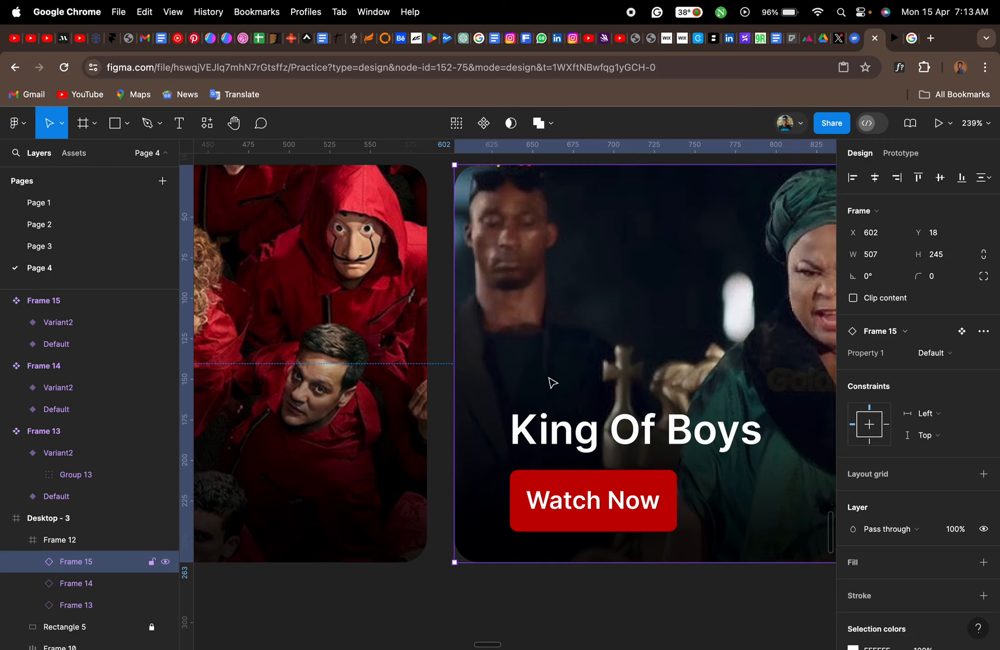
- Distribute the three banner instances in Frame 12 evenly in the horizontal direction with a spacing of 20
shift+click(89, 606)
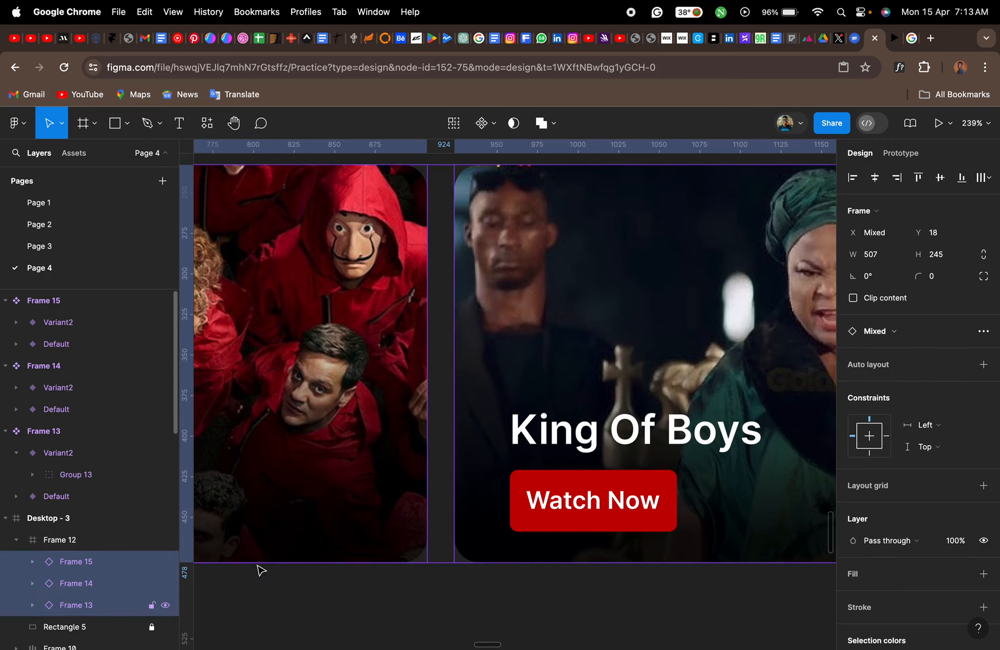
click(981, 179)
click(842, 208)
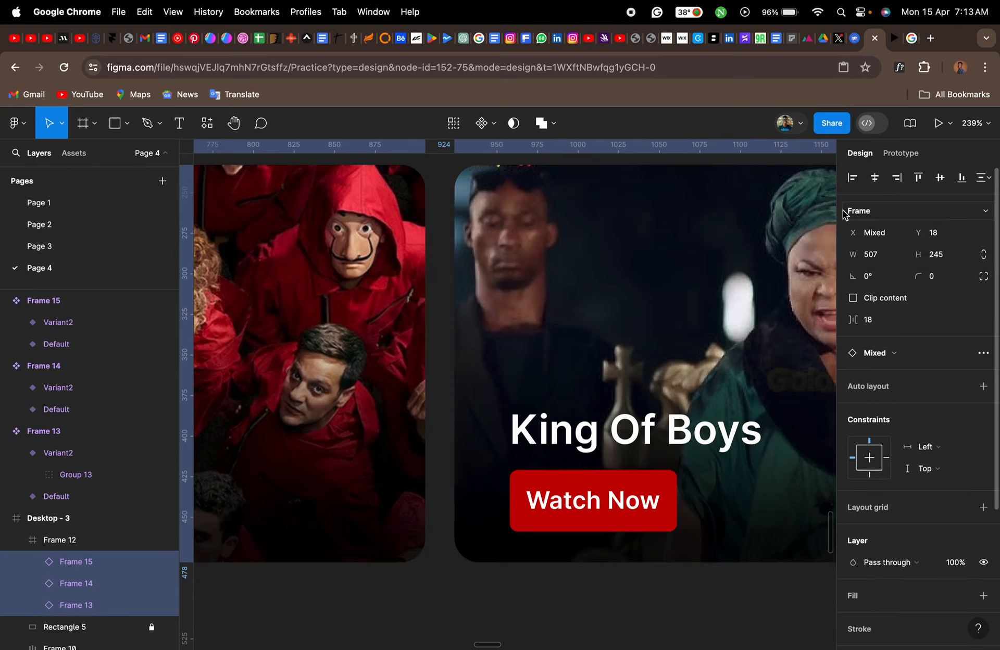
click(873, 322)
text(20)
key(Return)
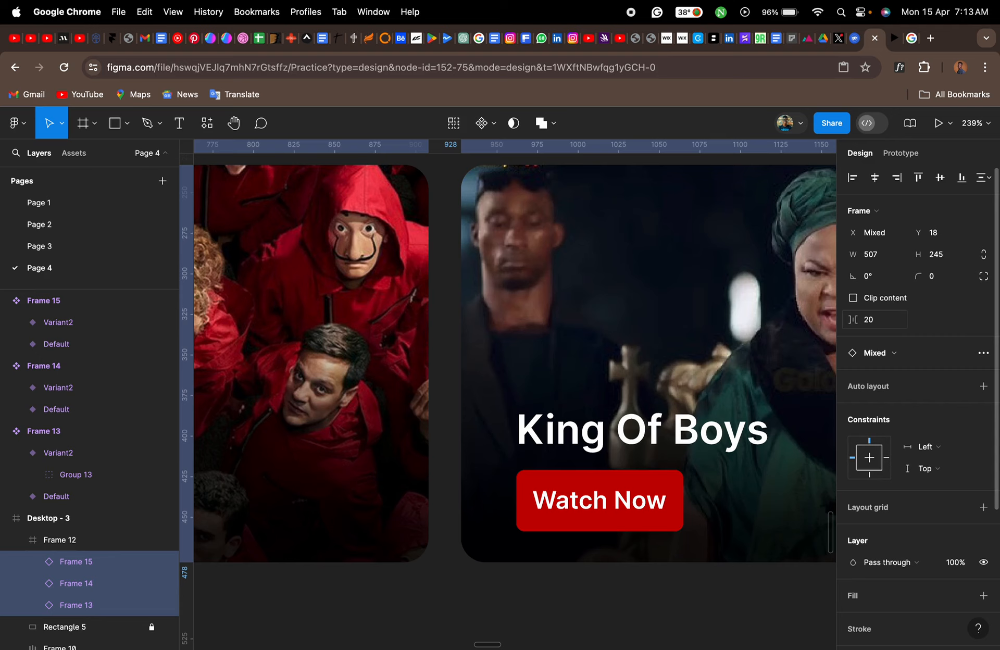
- Select Frame 12, switch to the prototype preview and scroll the banner row horizontally to test it, then return to the design file
scroll(568, 348, down, 5)
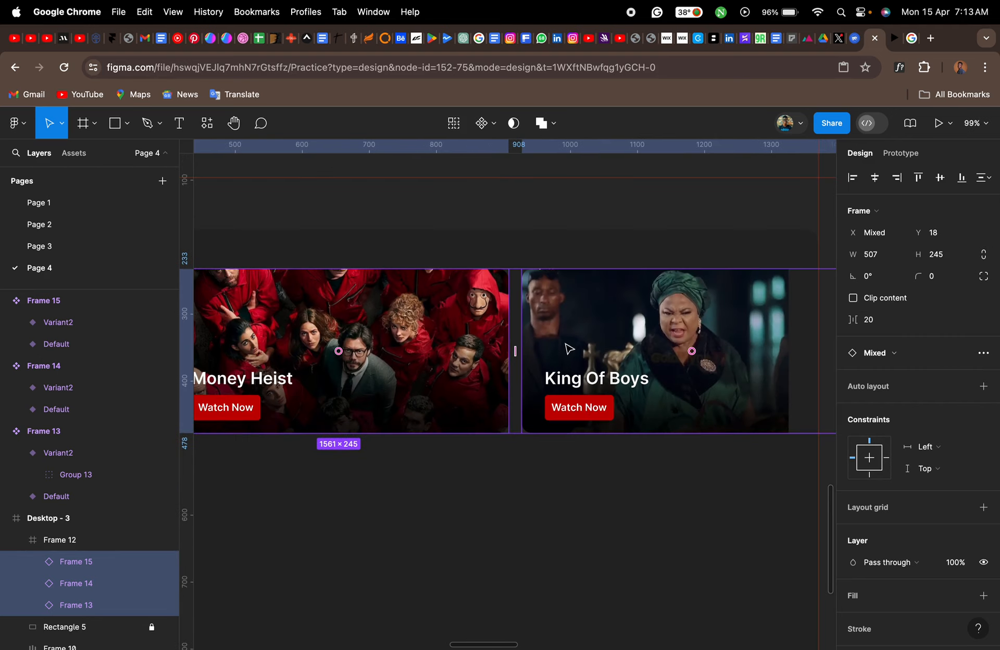
scroll(569, 349, down, 3)
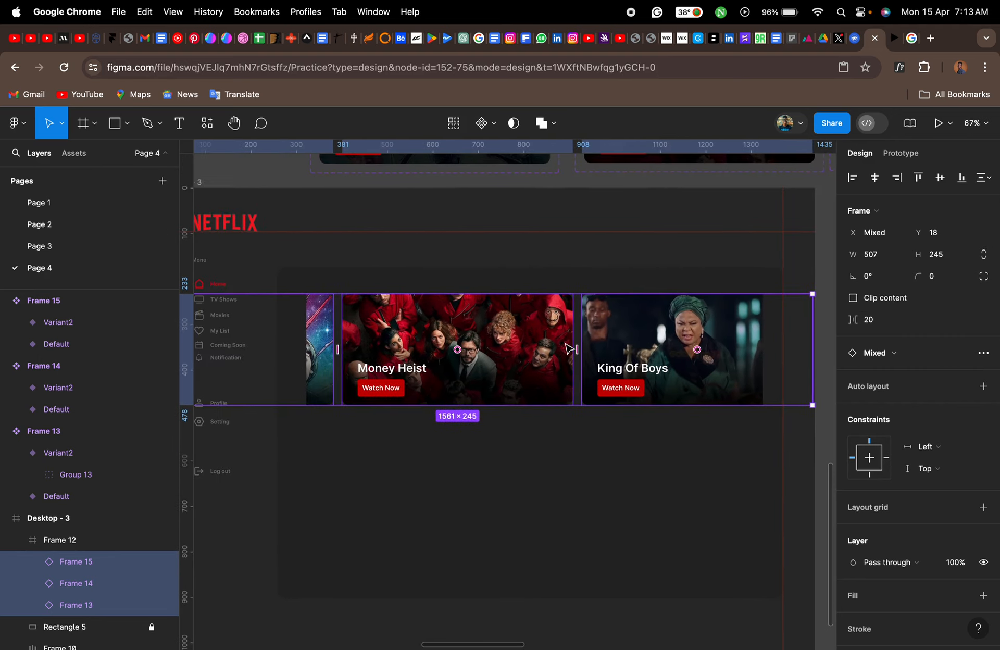
click(78, 541)
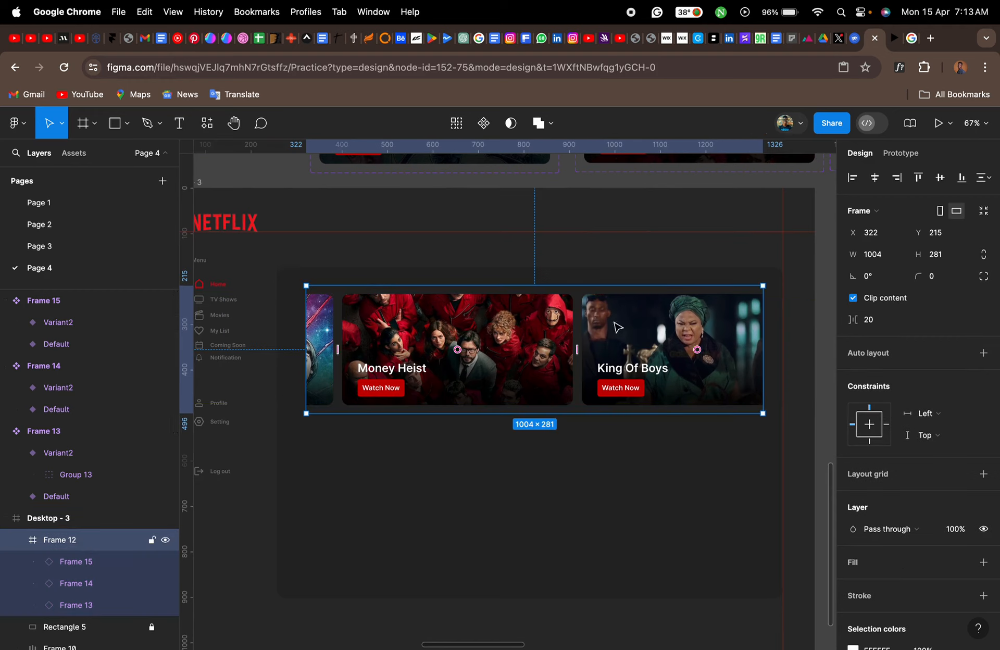
click(893, 41)
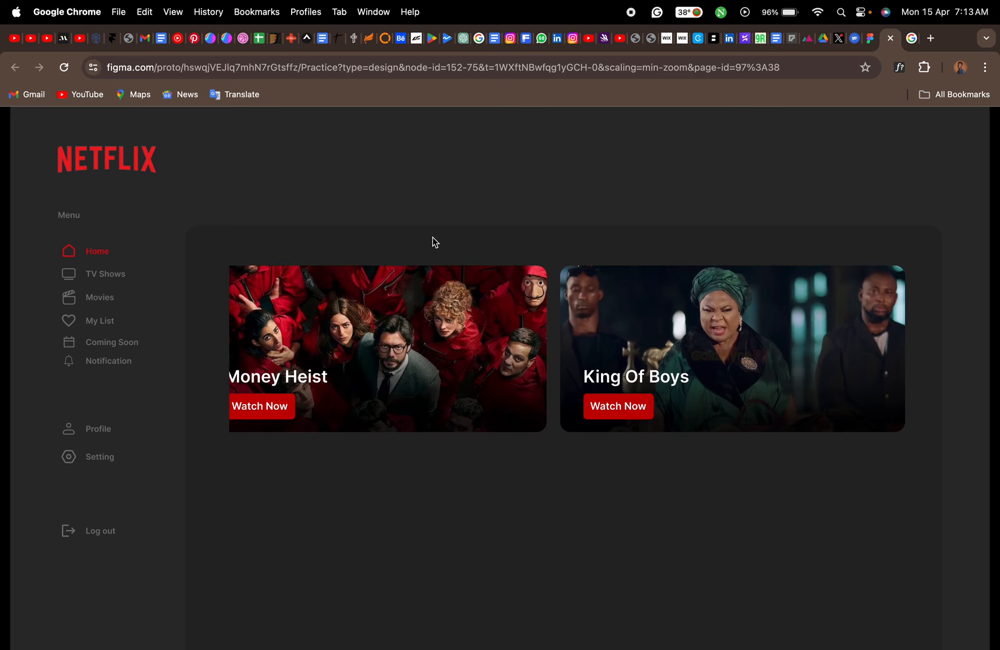
scroll(423, 365, left, 4)
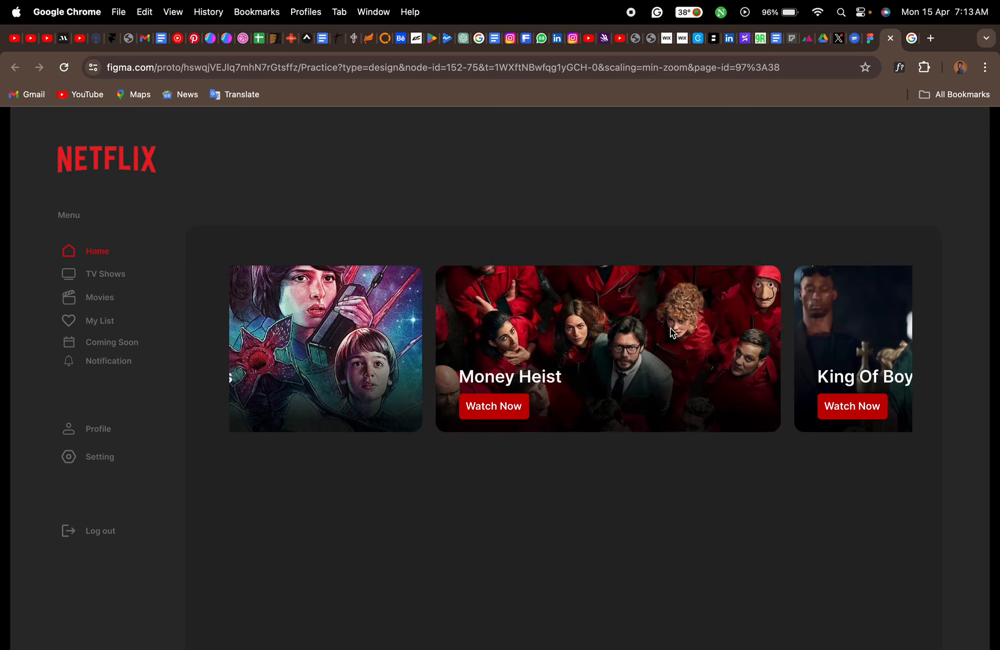
drag(422, 366, 643, 364)
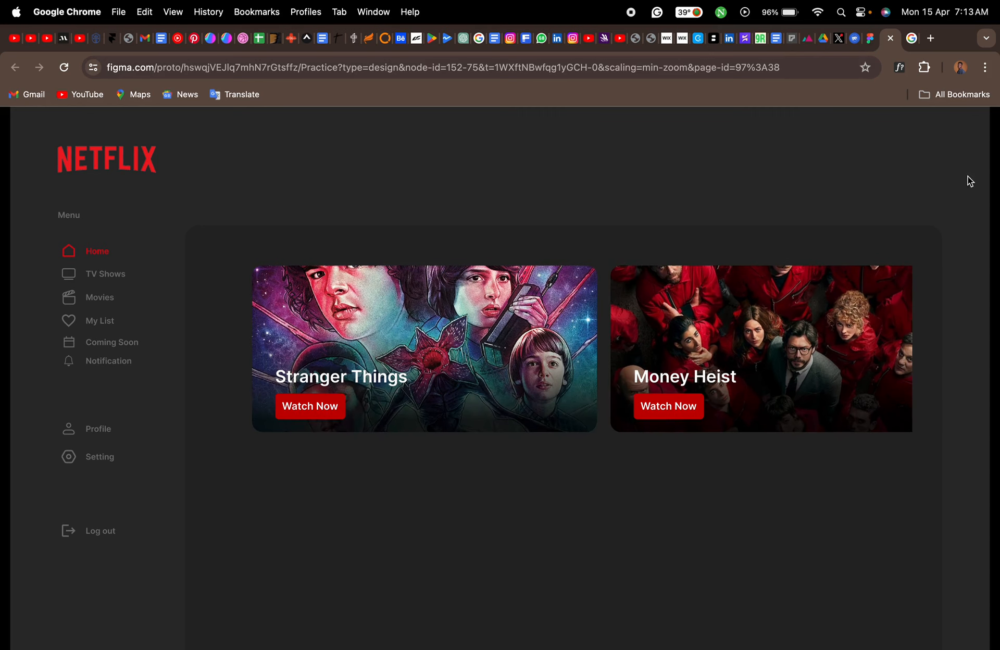
click(874, 42)
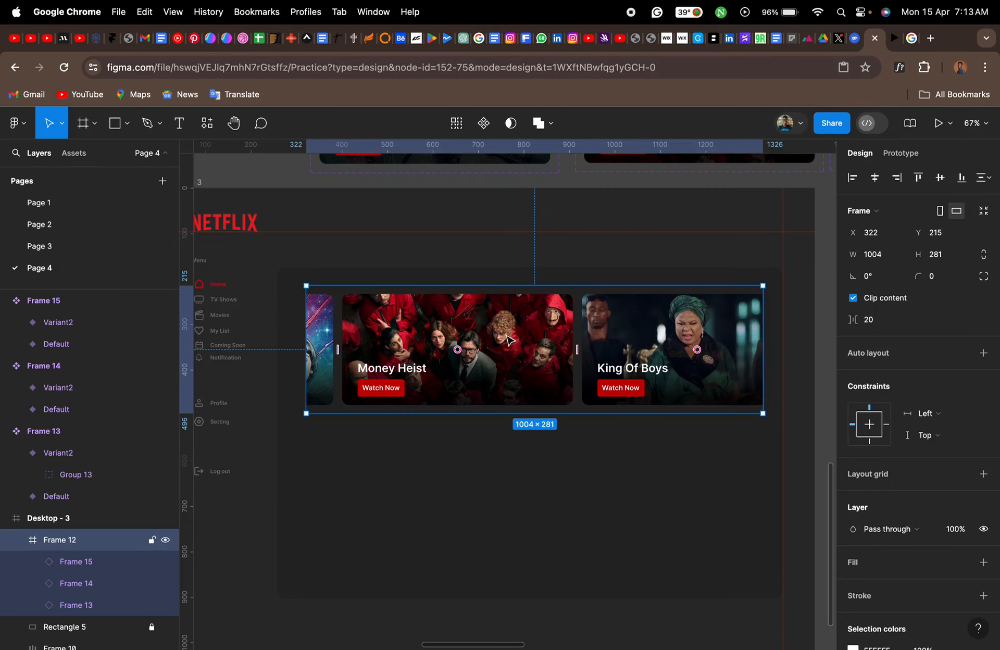
- Inspect the prototype interaction on the Default variant of the Money Heist component
scroll(502, 344, up, 10)
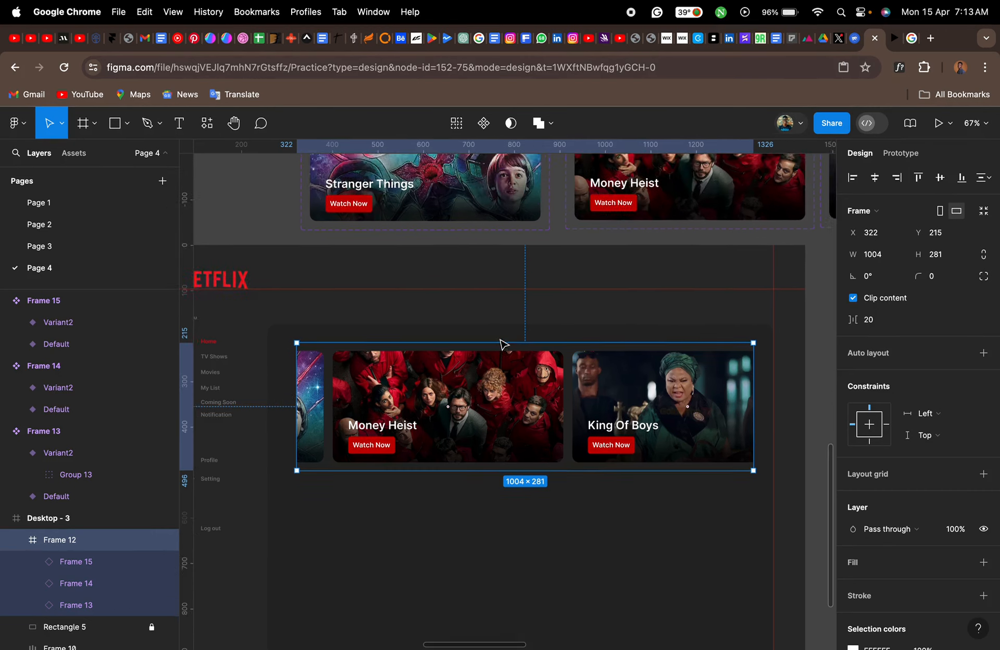
scroll(503, 344, right, 3)
click(629, 324)
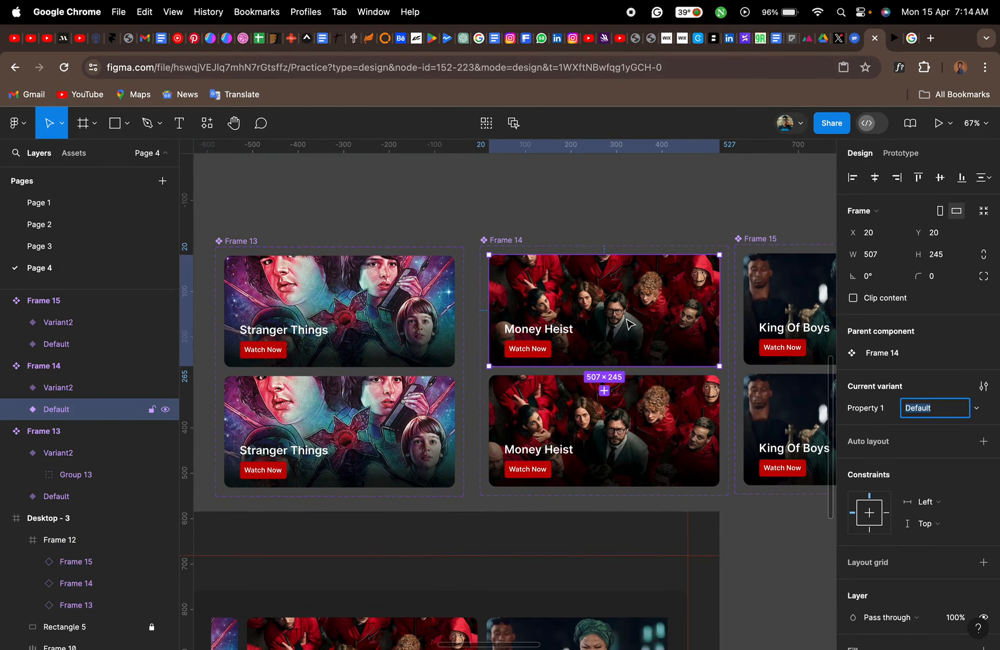
click(901, 153)
scroll(687, 333, up, 2)
scroll(688, 333, up, 5)
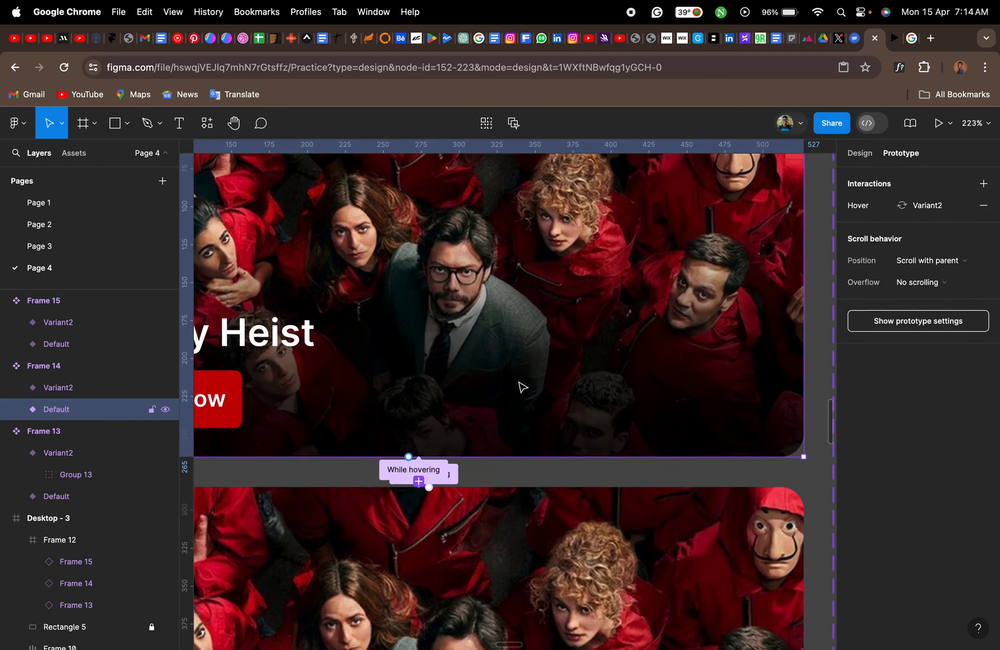
click(386, 470)
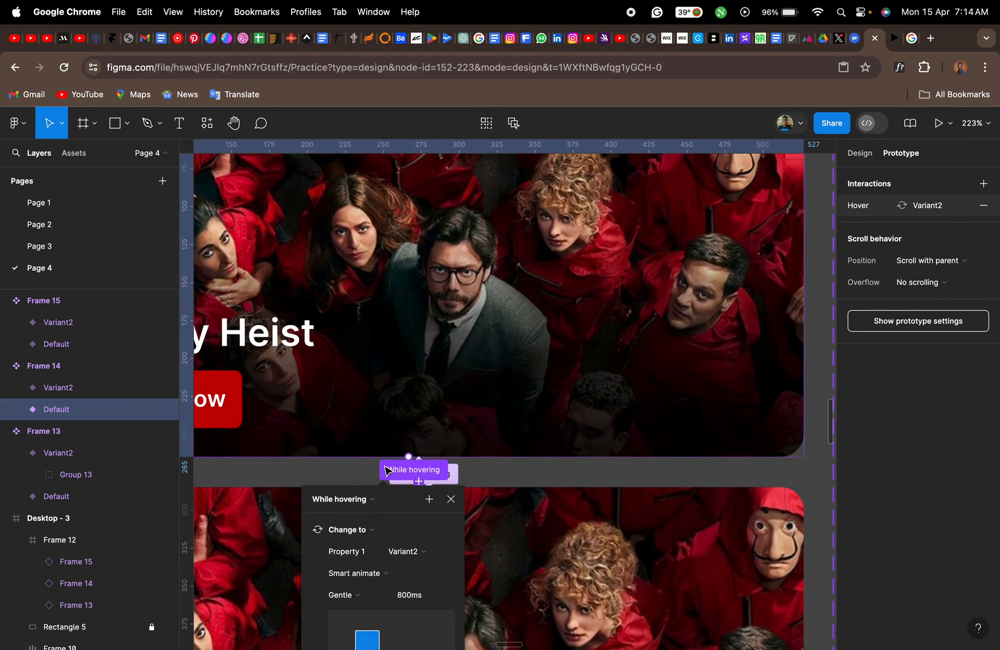
scroll(386, 471, down, 5)
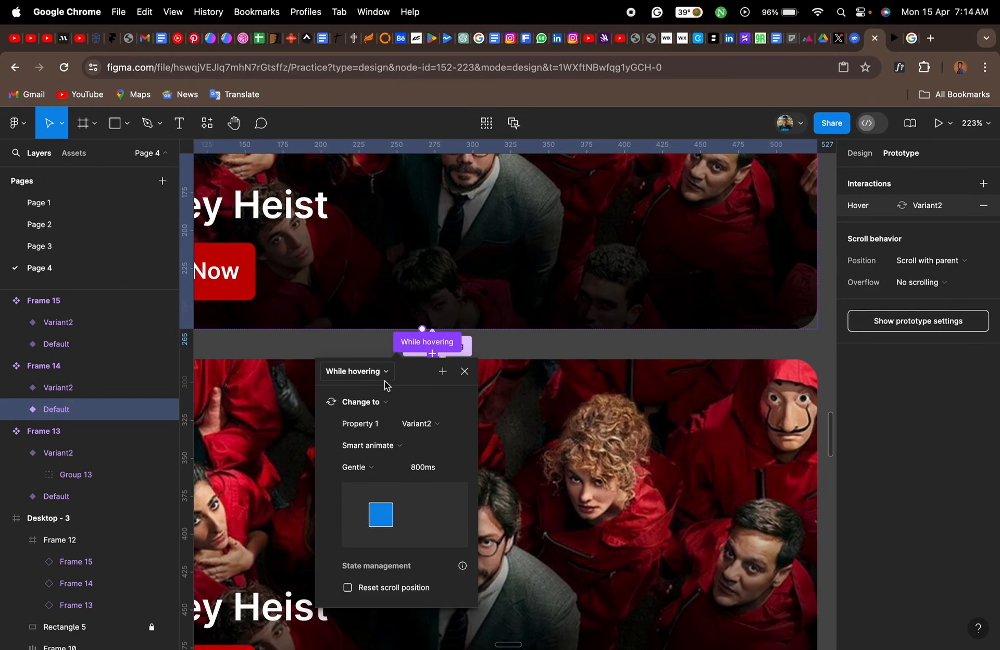
- Set the trigger of the Money Heist Variant2 interaction back to Default as Mouse leave and close its settings
click(469, 348)
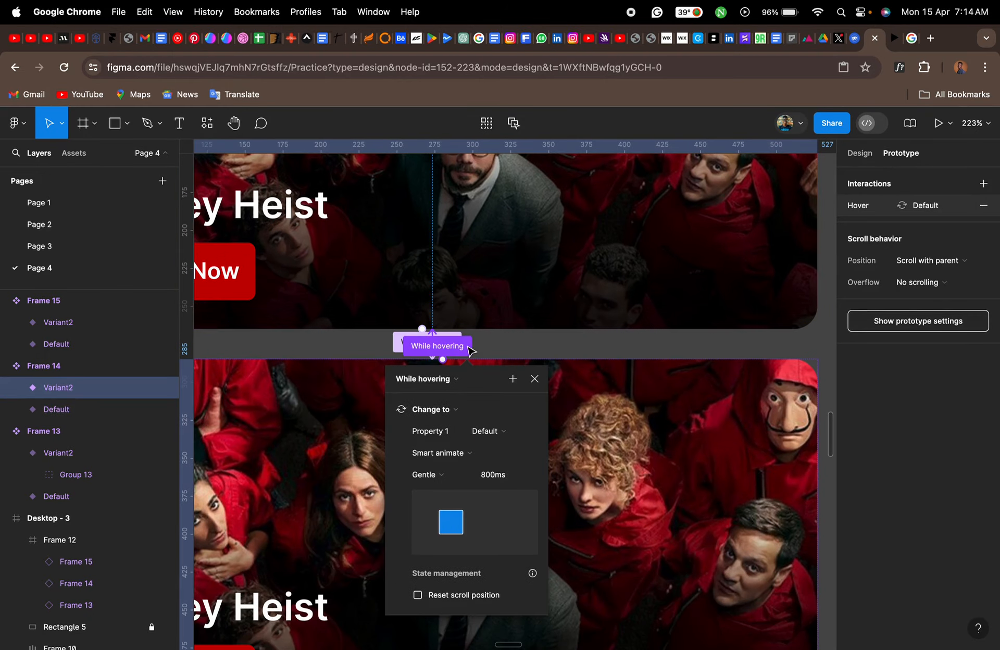
click(449, 383)
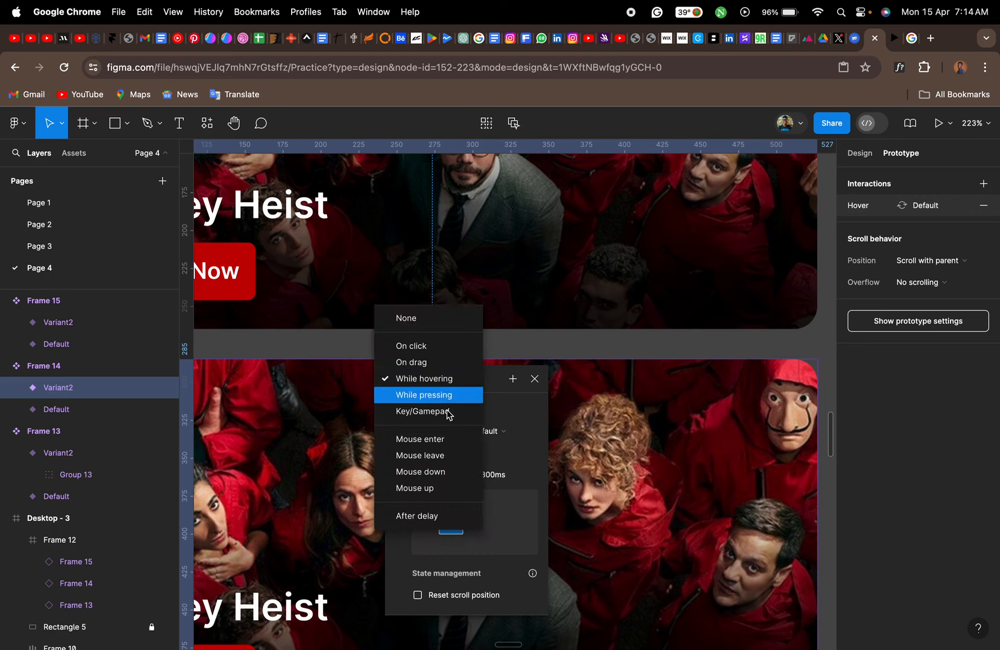
click(446, 455)
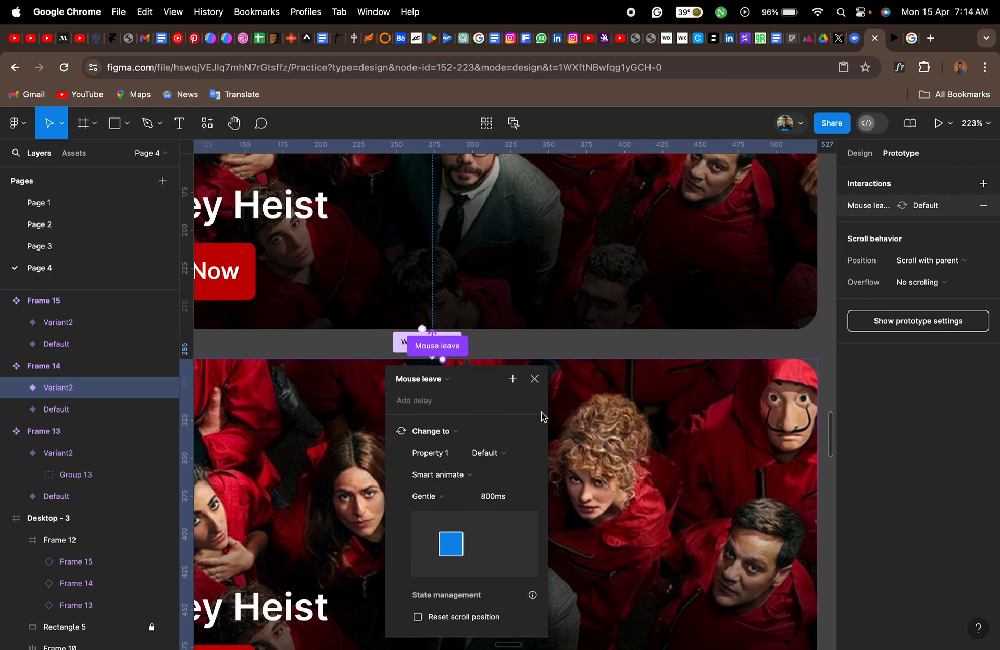
click(535, 379)
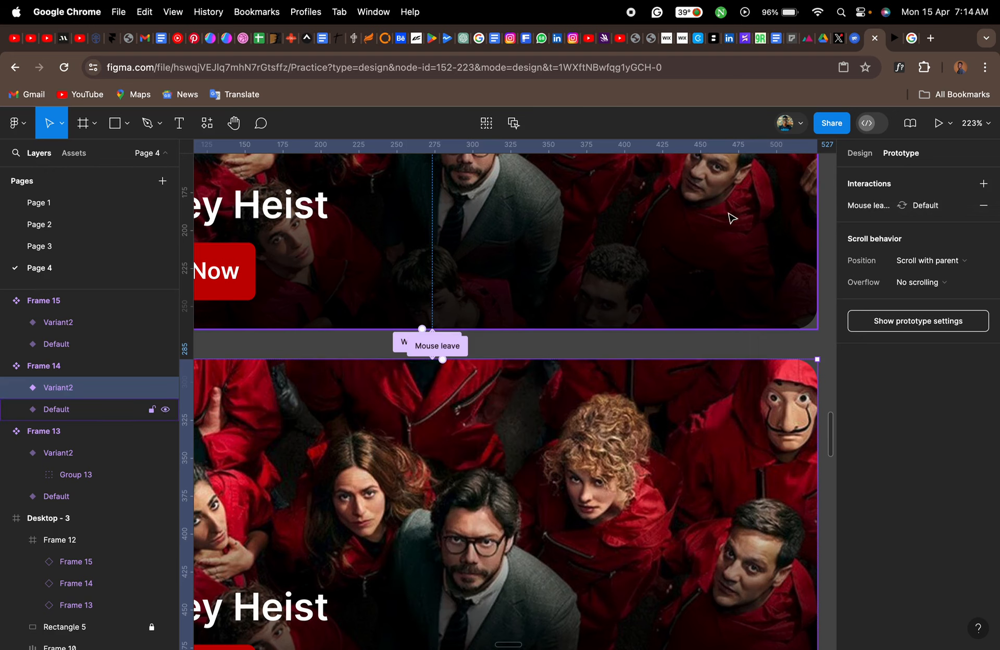
- Test the Money Heist hover animation in the prototype preview and scroll the row towards the King Of Boys banner
click(893, 41)
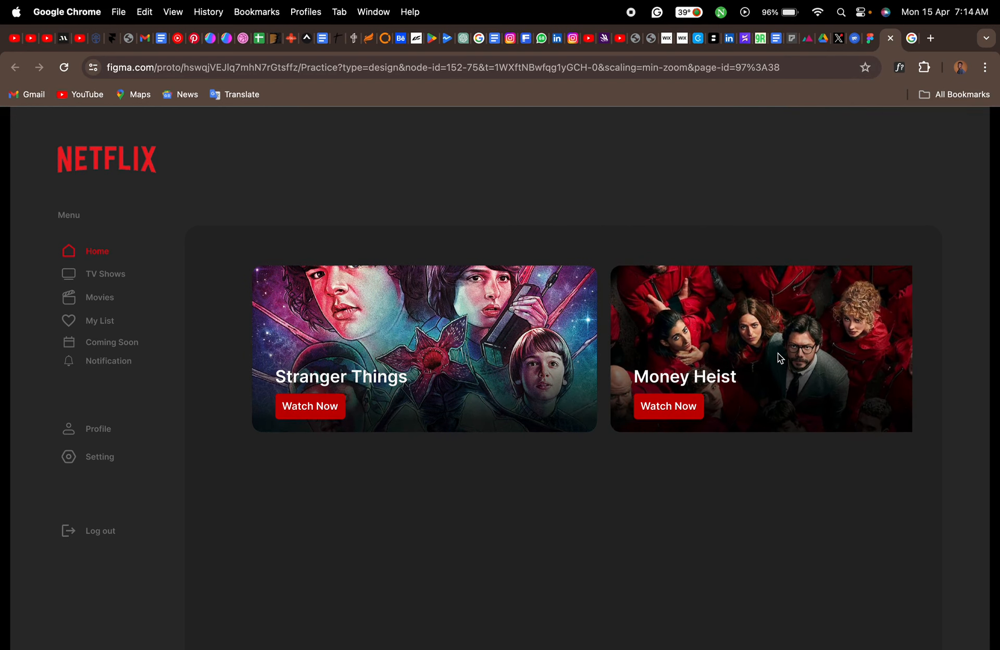
drag(777, 352, 380, 373)
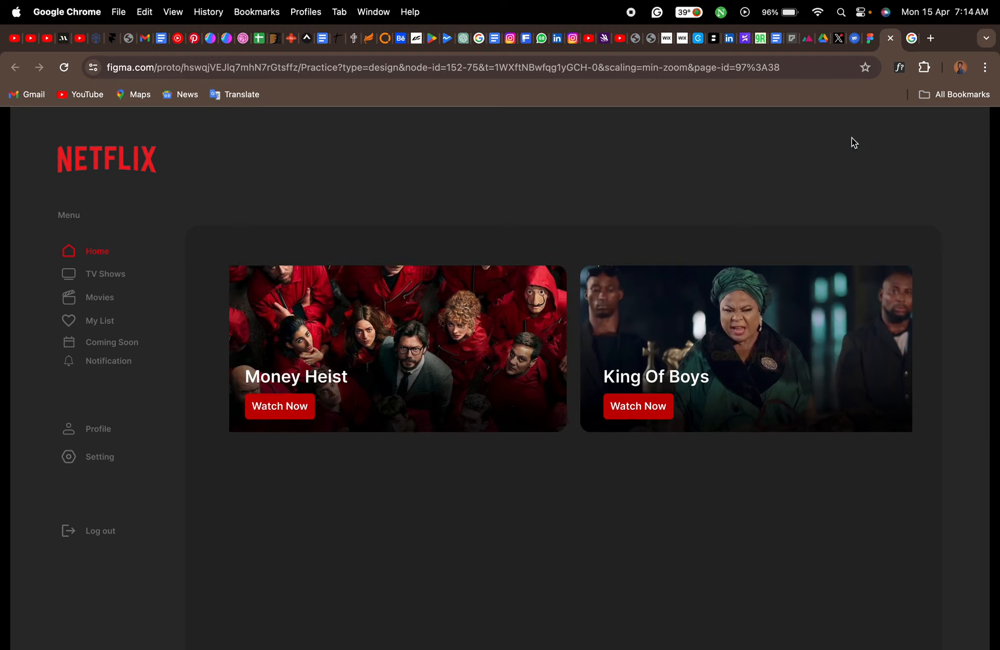
click(871, 38)
- Inspect the interactions between the Default variant and Variant2 of the King Of Boys component
scroll(687, 395, down, 5)
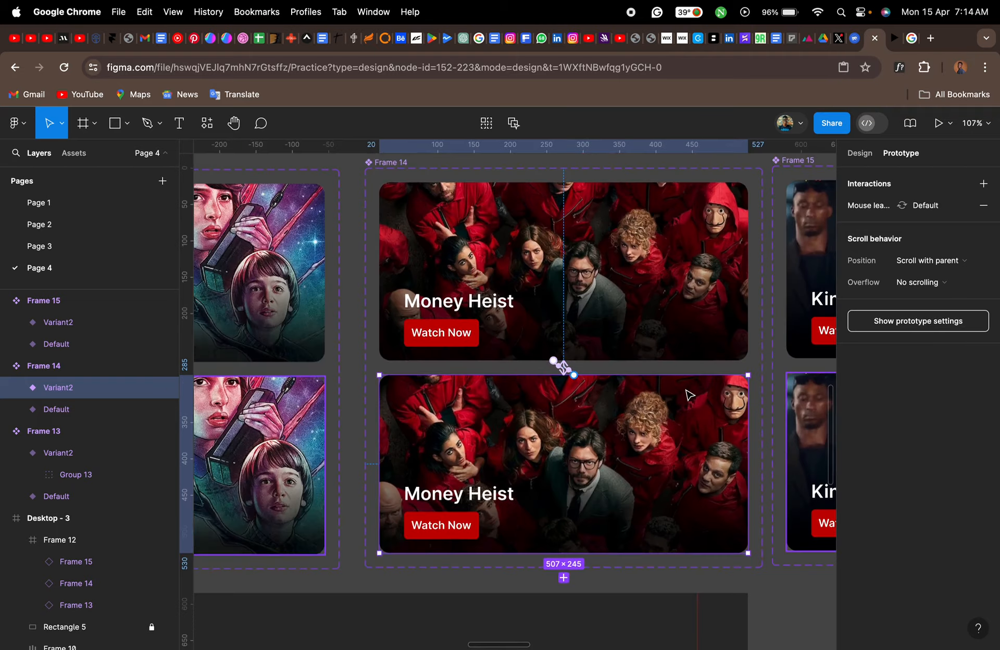
scroll(687, 395, right, 7)
click(648, 318)
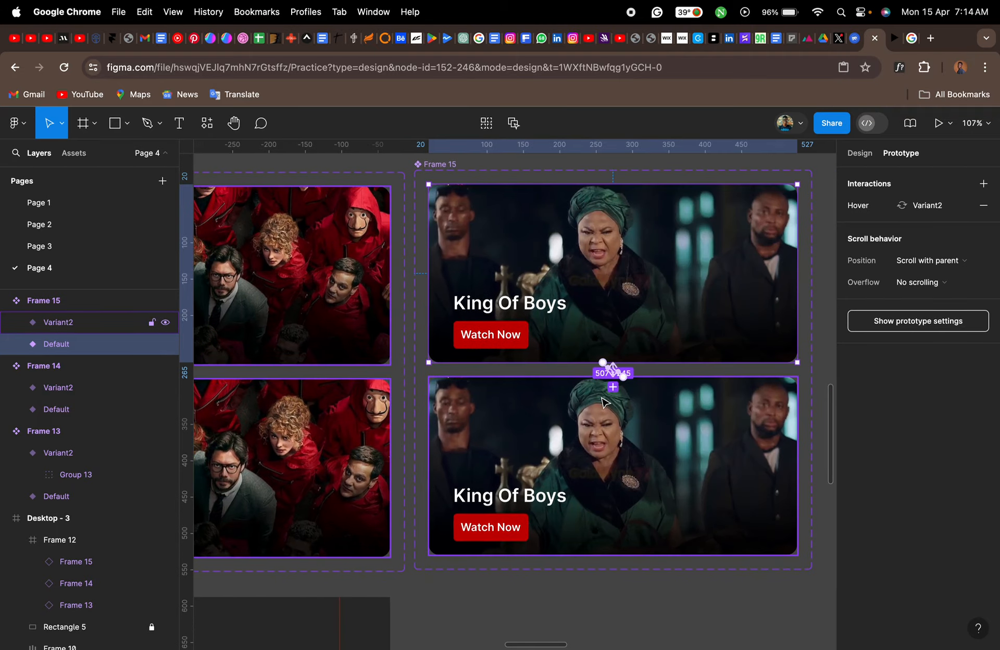
scroll(605, 403, up, 5)
click(601, 335)
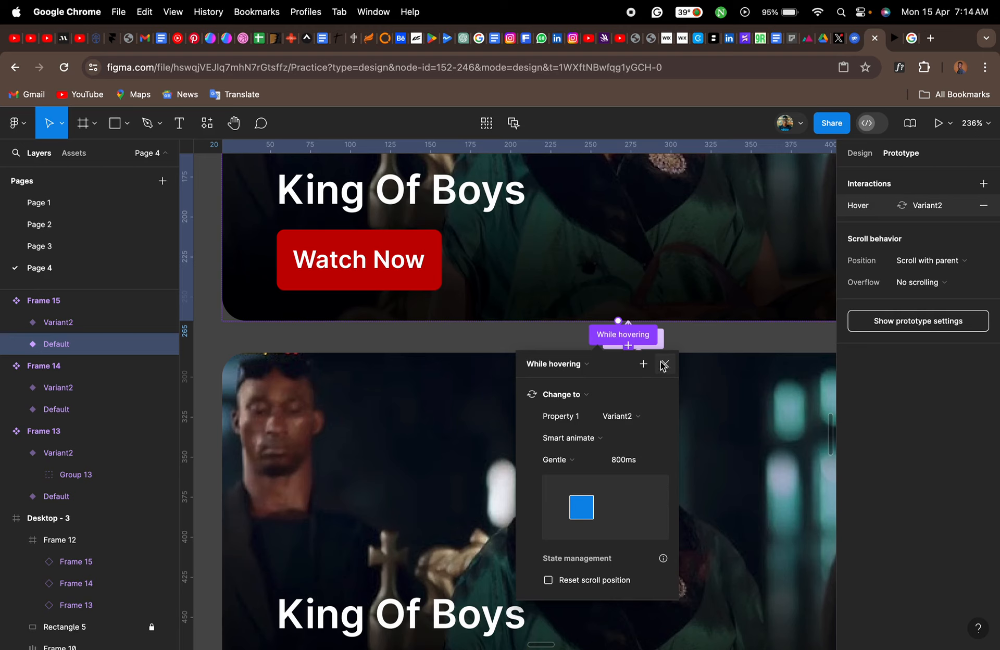
click(663, 343)
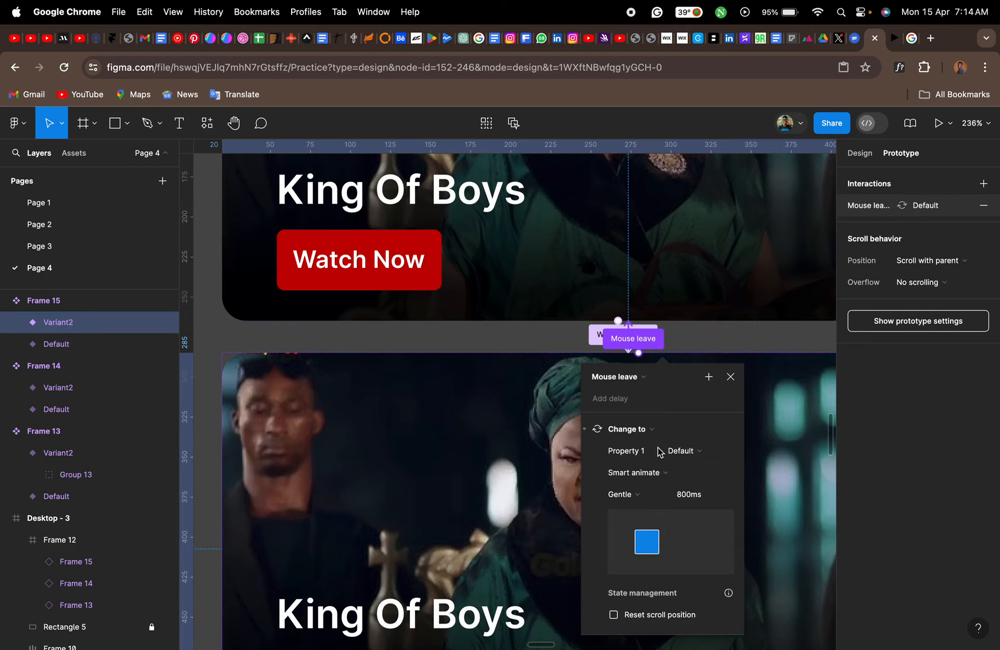
click(731, 377)
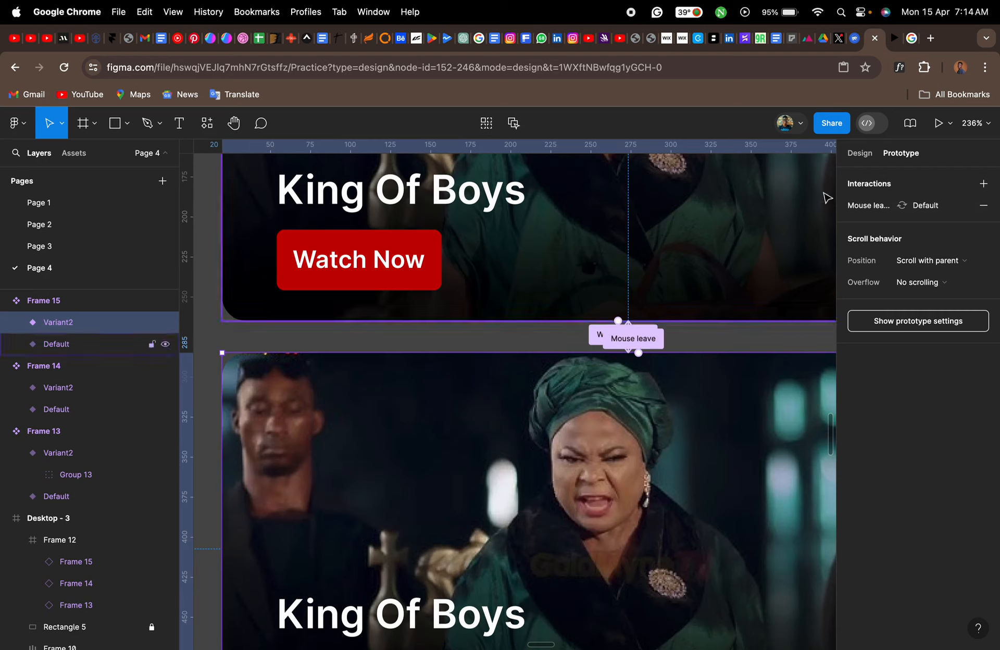
- Test the King Of Boys banner's hover animation in the prototype preview and go back to the design file
key(super+alt+Return)
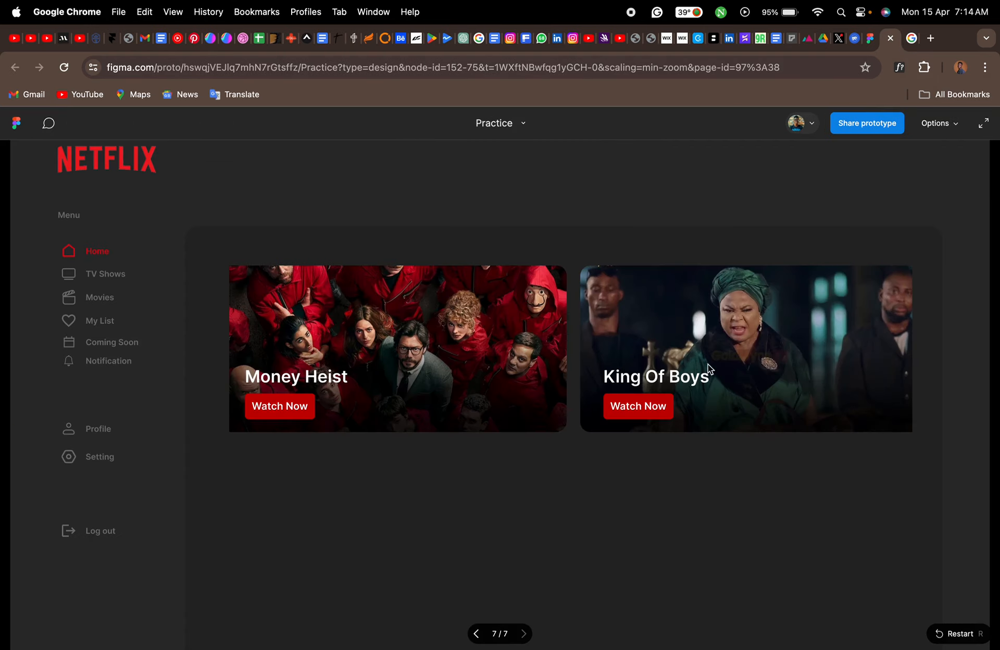
click(739, 356)
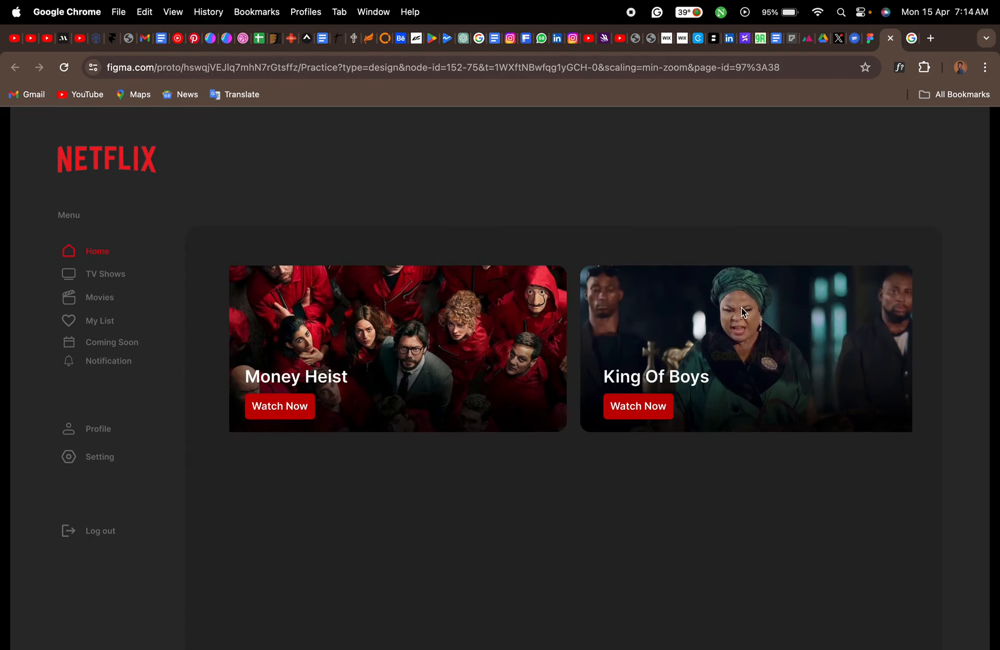
click(867, 43)
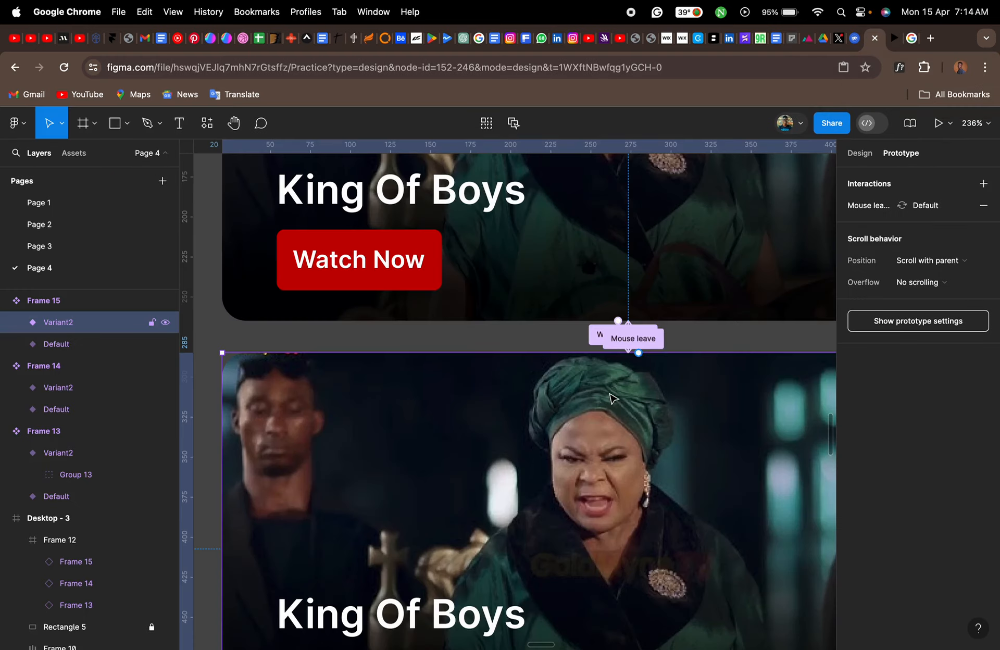
- Check the prototype settings of Frame 12 and of the King Of Boys instance inside it
scroll(613, 398, down, 10)
scroll(613, 399, left, 5)
scroll(614, 398, down, 4)
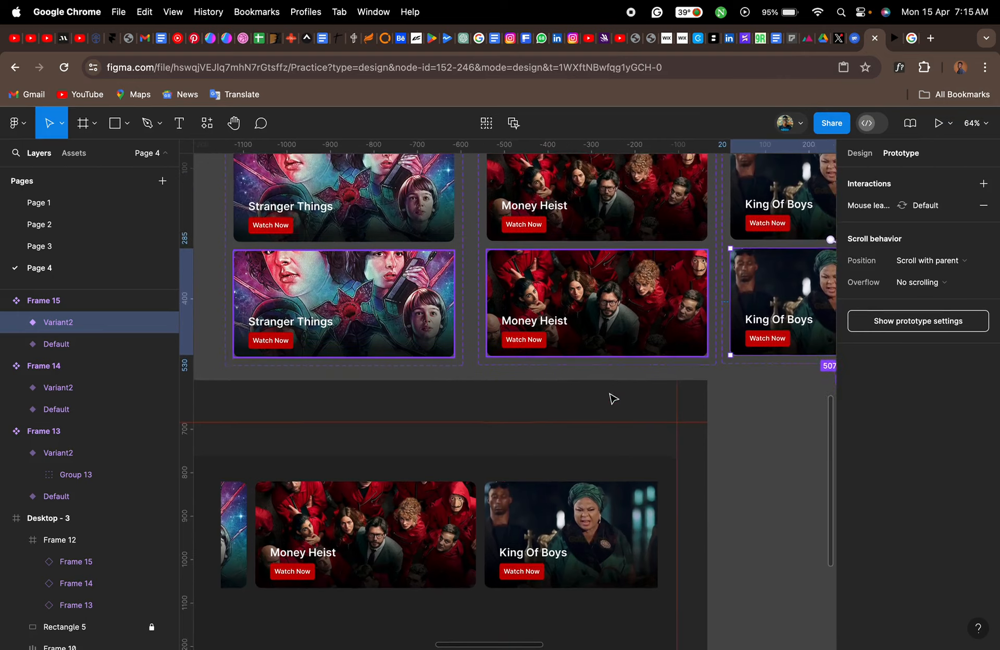
click(622, 452)
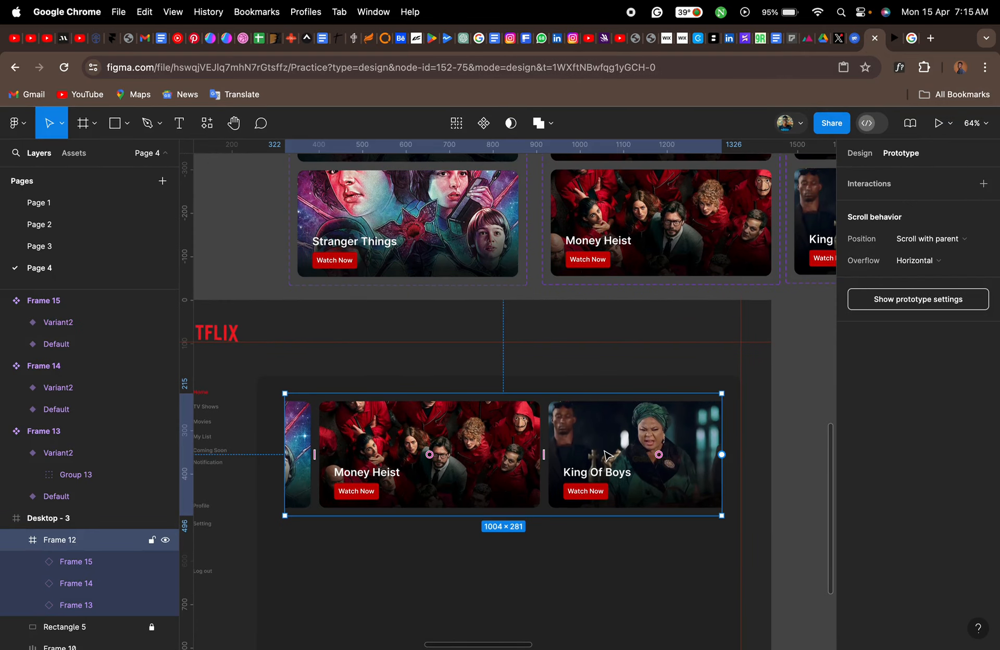
click(606, 454)
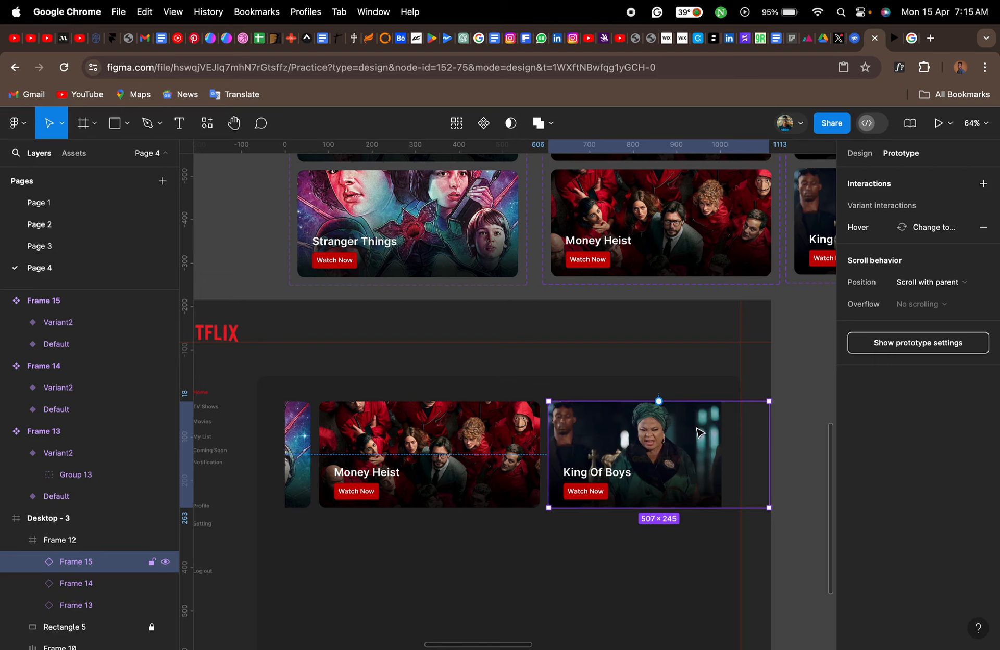
- Reload the prototype preview, test the banners' hover animations and horizontal scrolling in both directions, and return to the design file
click(896, 43)
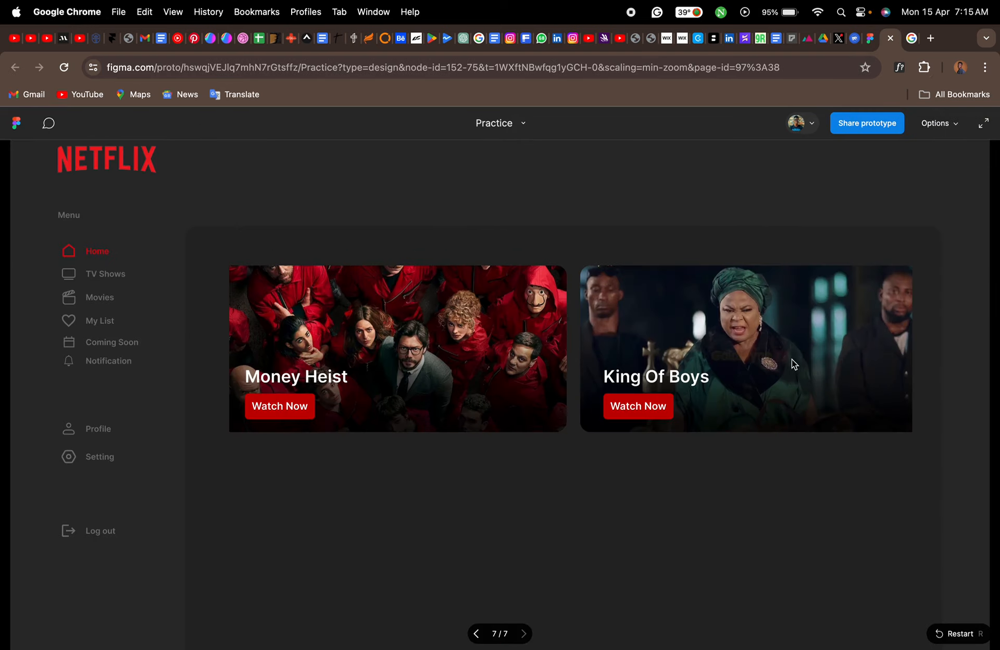
click(63, 68)
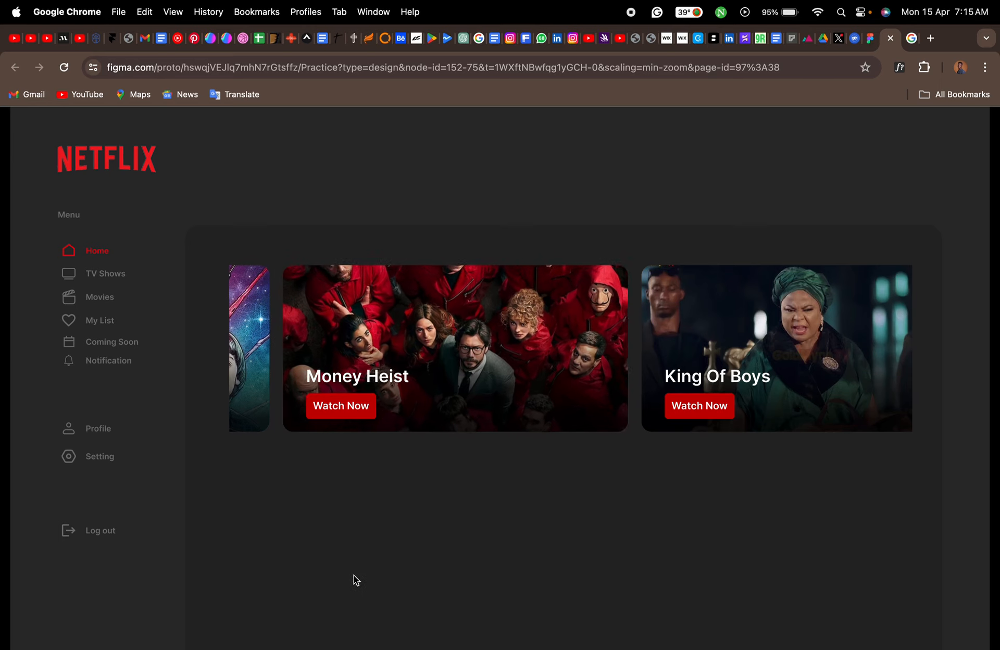
click(811, 337)
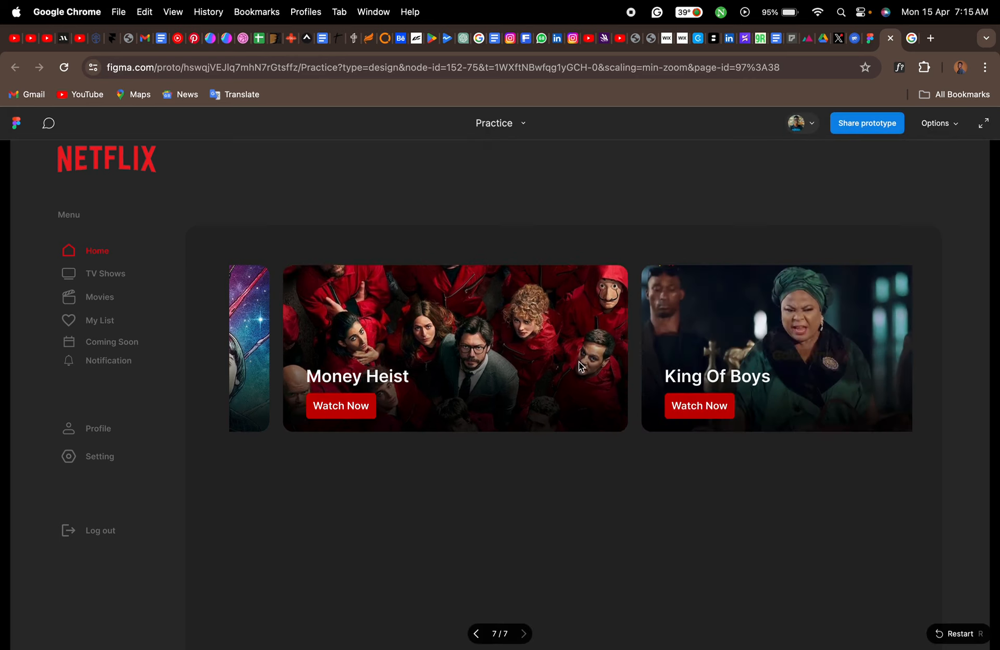
drag(565, 345, 814, 351)
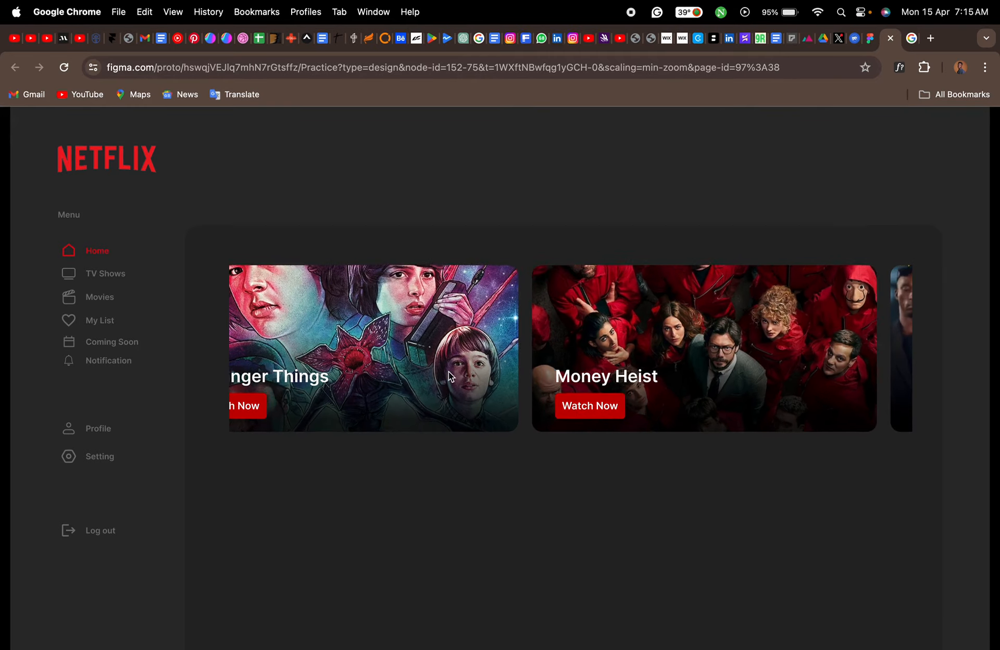
drag(465, 354, 292, 365)
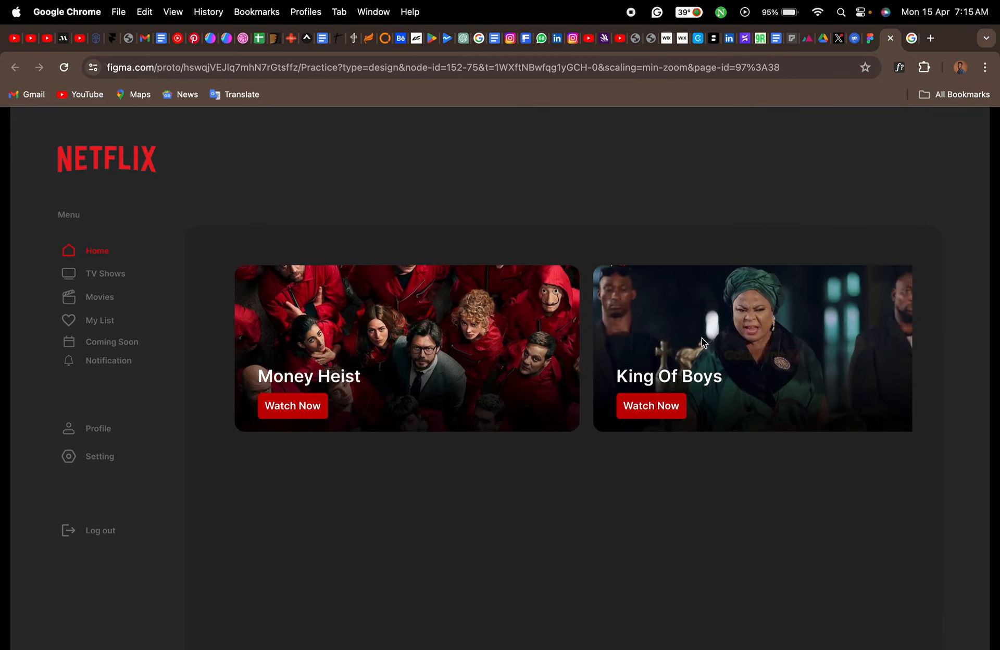
click(870, 44)
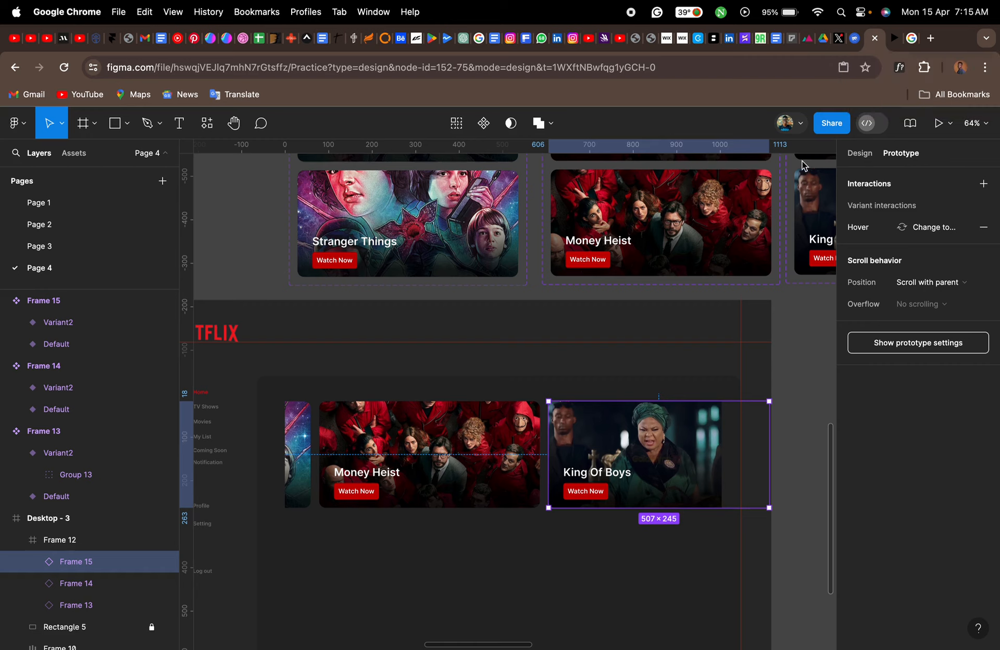
- Expand the King Of Boys component's Variant2 down to its mask group and select Image 2
scroll(752, 302, right, 5)
scroll(753, 301, up, 3)
scroll(752, 302, right, 2)
scroll(752, 302, up, 2)
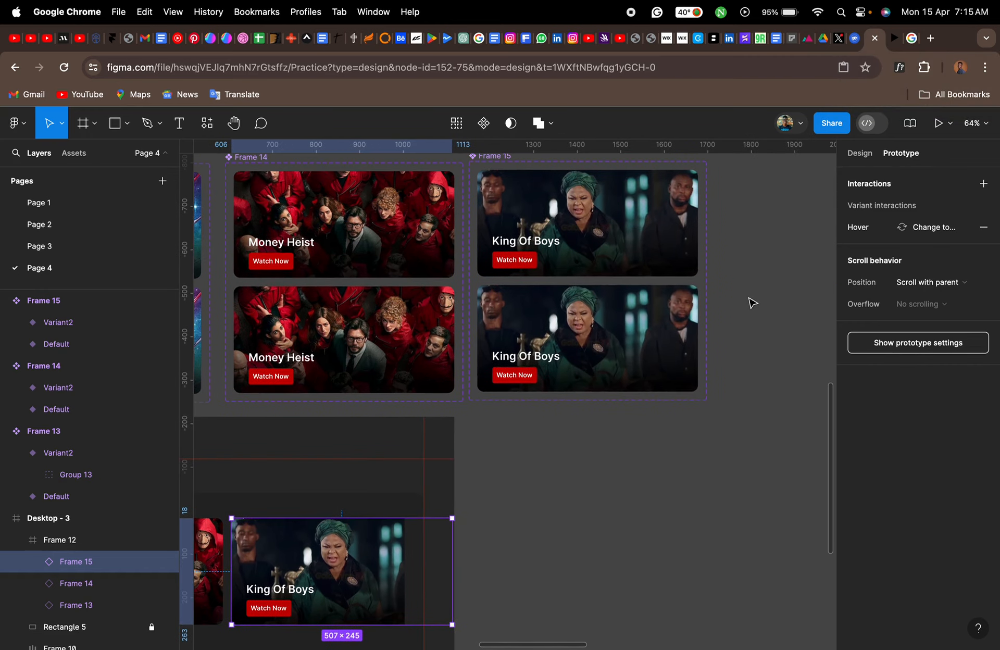
double_click(616, 331)
key(shift+2)
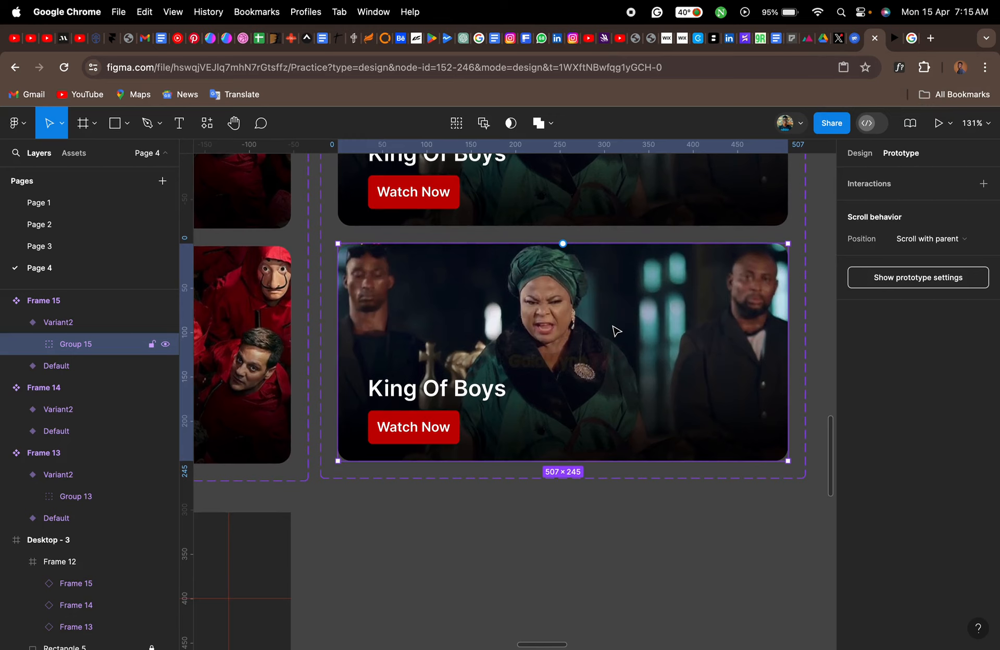
click(33, 345)
click(80, 434)
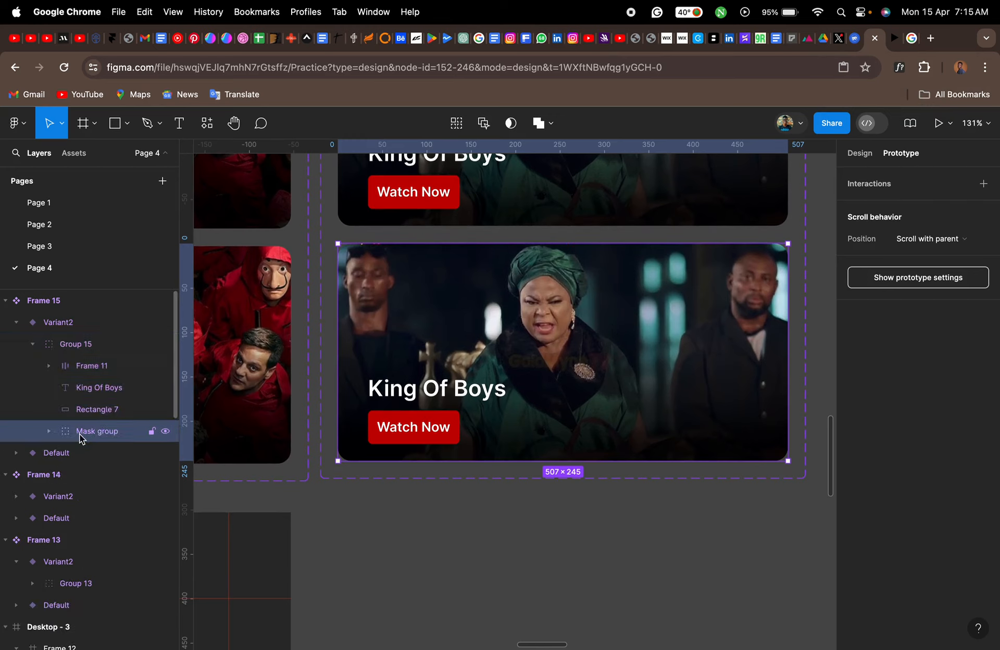
click(48, 432)
click(100, 455)
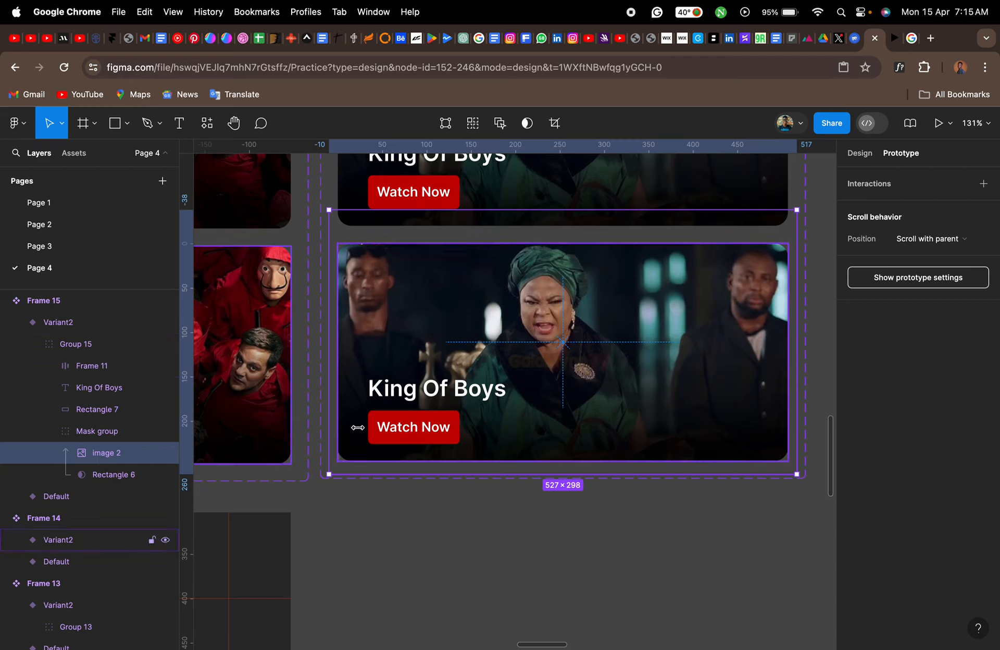
- Enlarge Image 2 in the King Of Boys Variant2 from its centre to about 609 × 344 and collapse the mask group
scroll(480, 424, up, 5)
scroll(480, 424, right, 2)
scroll(480, 424, up, 2)
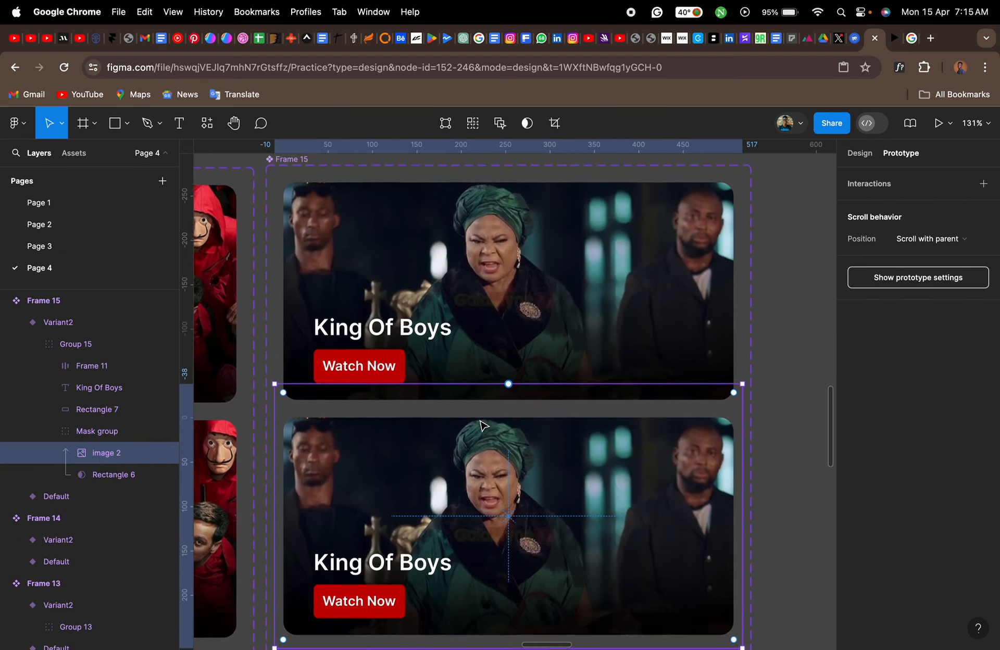
scroll(483, 424, down, 4)
scroll(483, 424, right, 2)
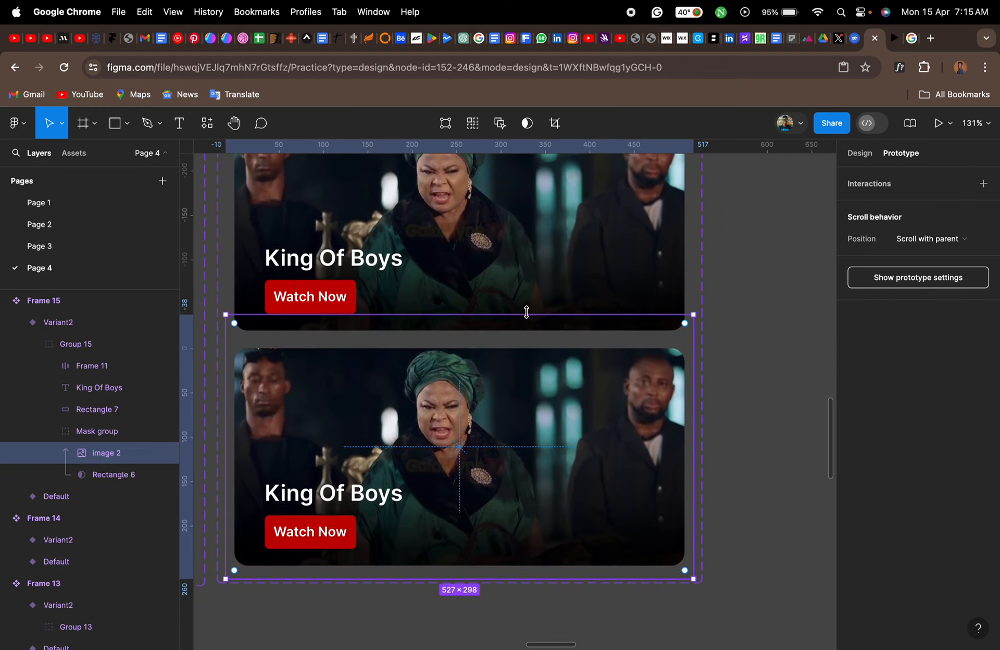
key(alt)
click(526, 311)
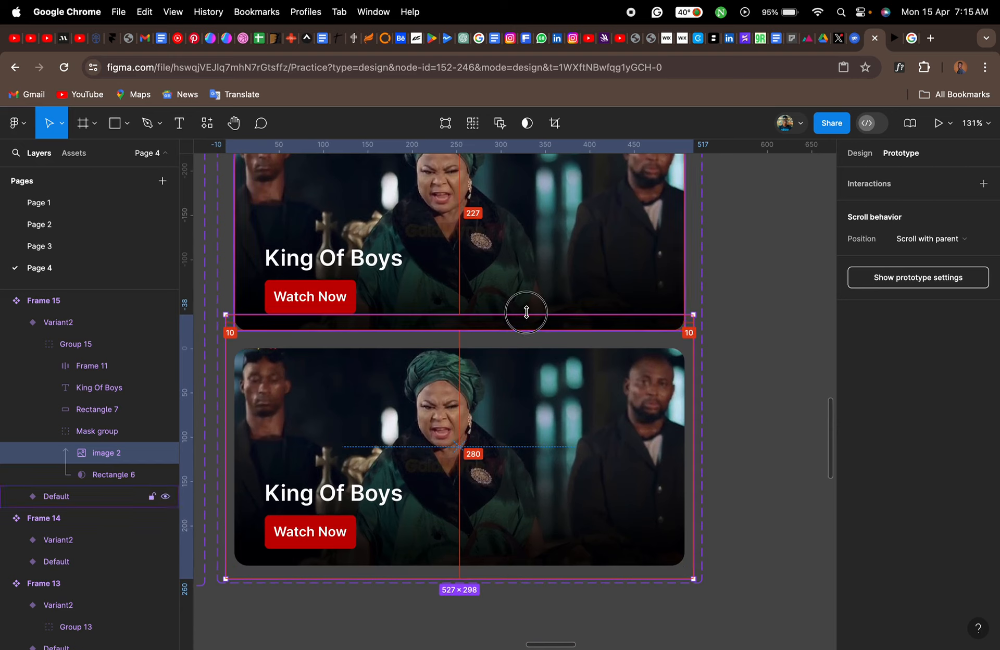
drag(526, 312, 528, 294)
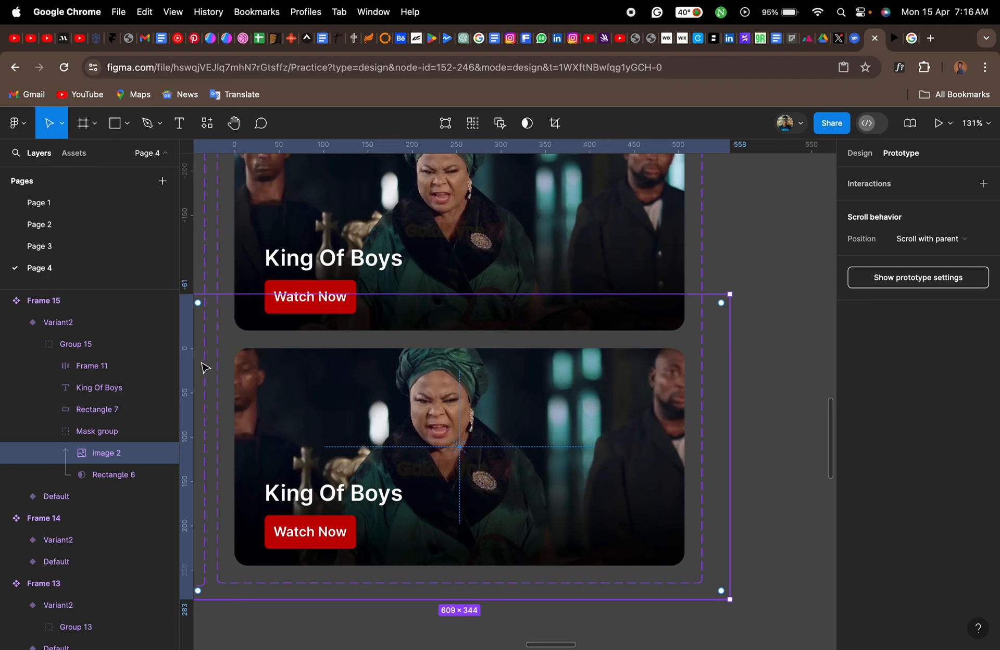
click(107, 435)
click(49, 432)
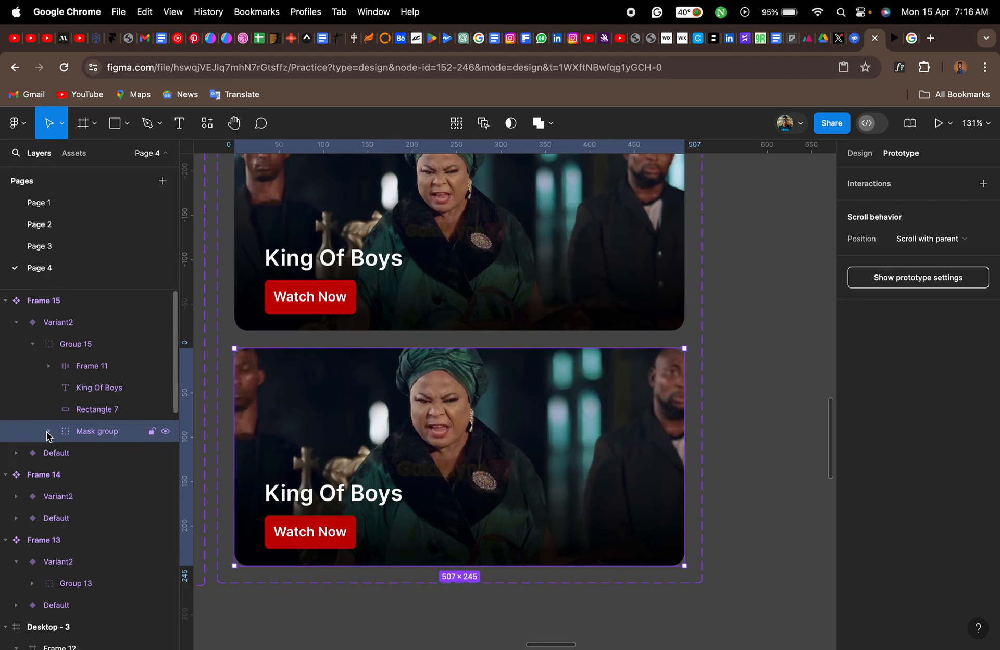
- Check the King Of Boys banner with its enlarged image in the prototype preview, then return to the design file and clear the selection
click(893, 41)
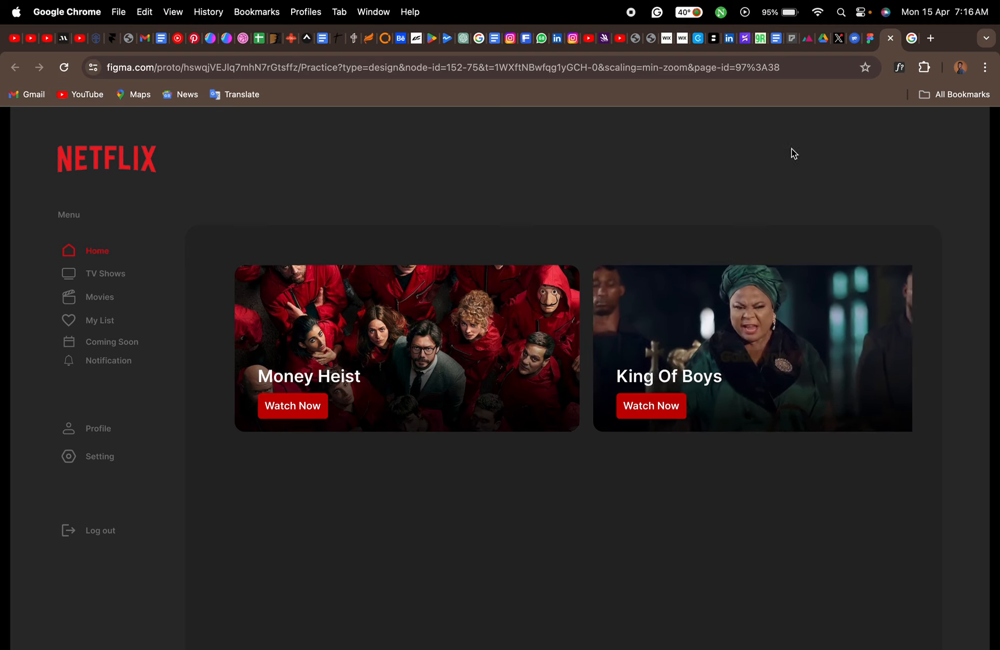
click(870, 46)
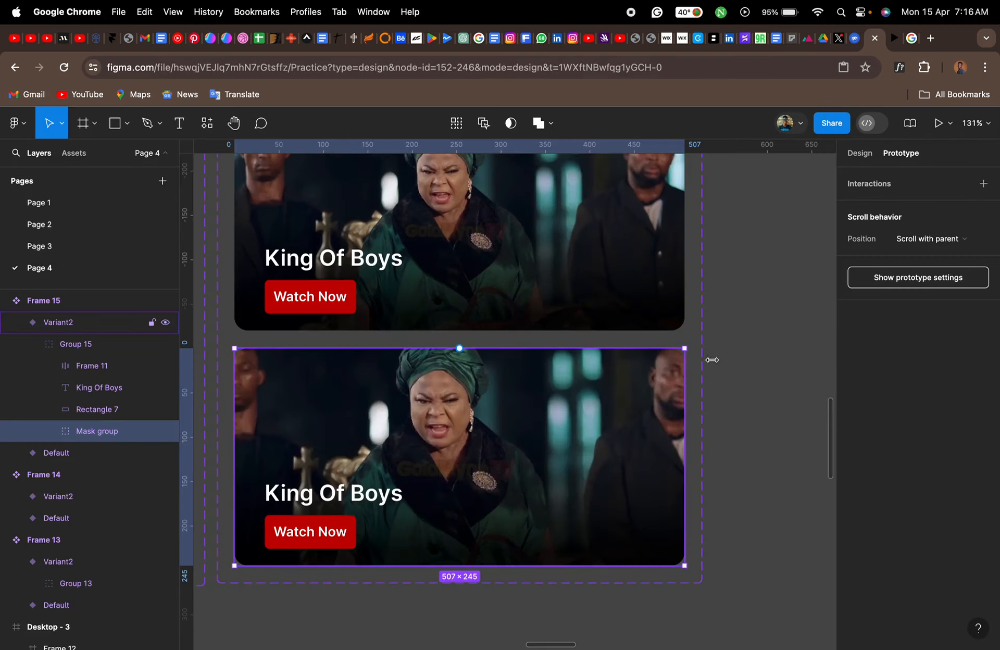
click(742, 366)
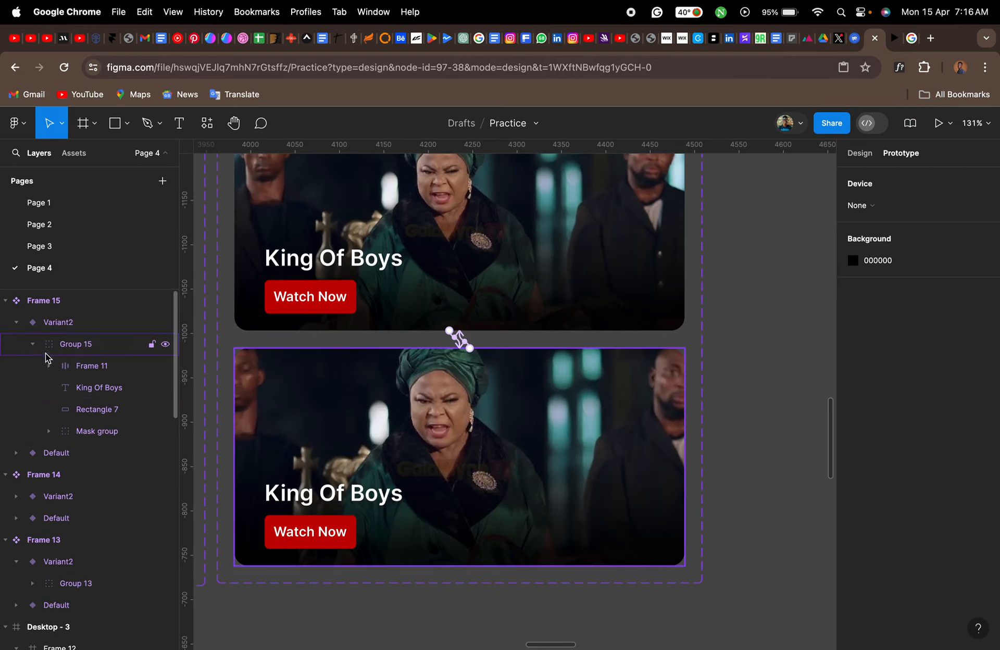
- Collapse the layers of the Frame 15, Frame 14 and Frame 13 component sets
click(33, 343)
click(16, 322)
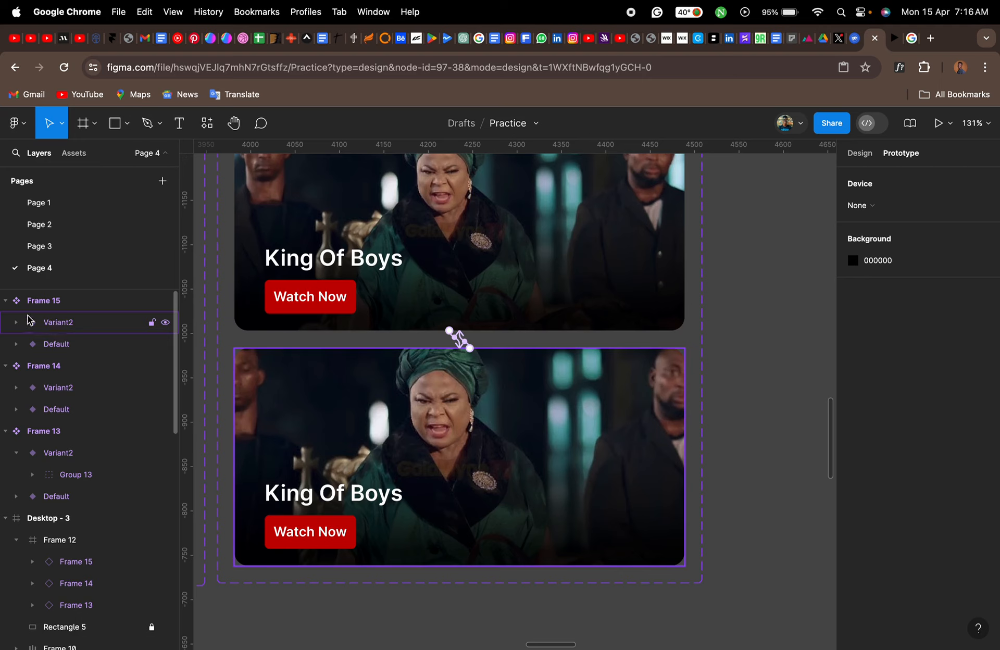
click(6, 301)
click(6, 323)
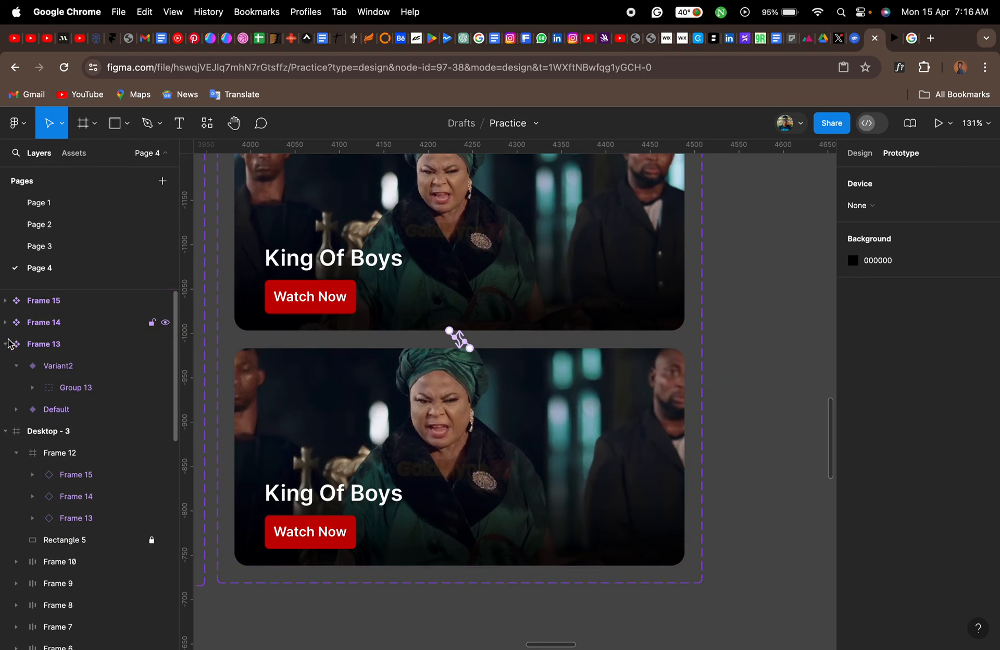
click(6, 344)
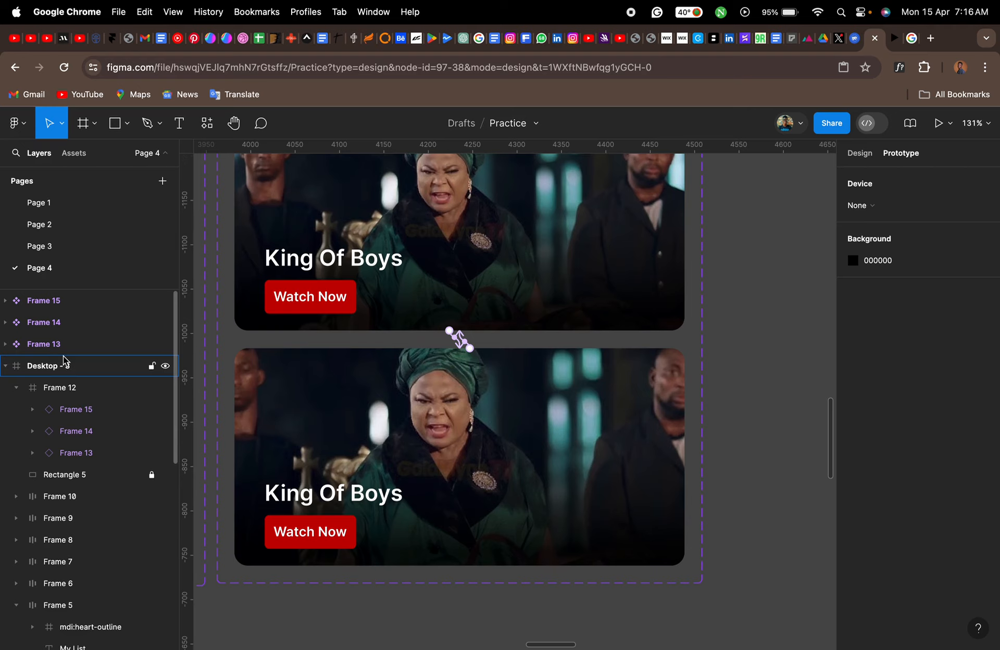
- Compare Desktop - 3 with the Netflix reference design, examining the Top 10 section below the banners
scroll(402, 449, down, 5)
scroll(401, 449, down, 3)
scroll(402, 449, down, 5)
scroll(401, 449, left, 3)
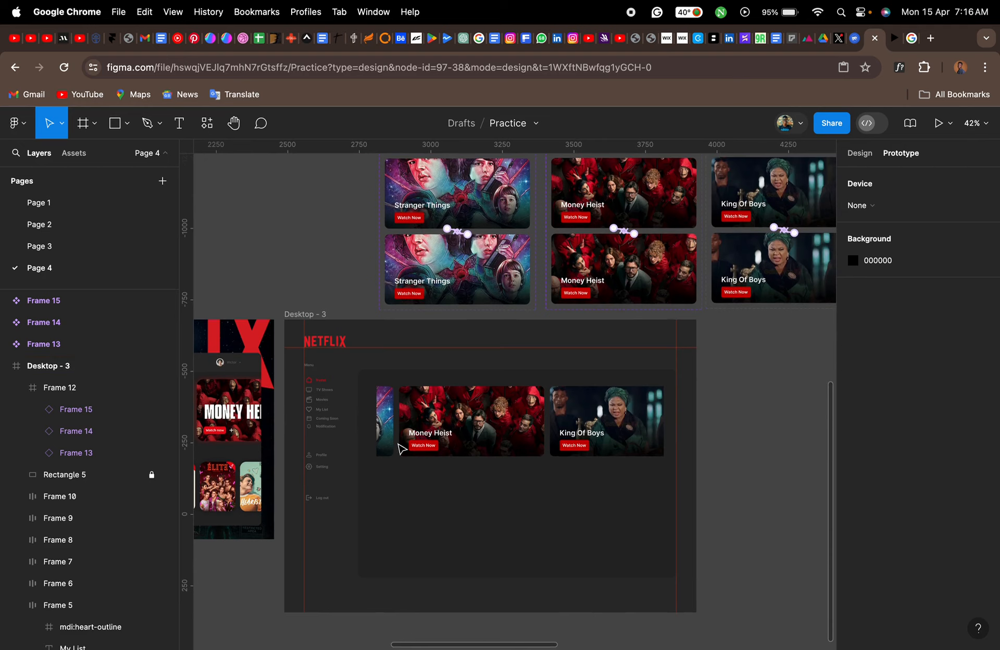
scroll(401, 449, up, 5)
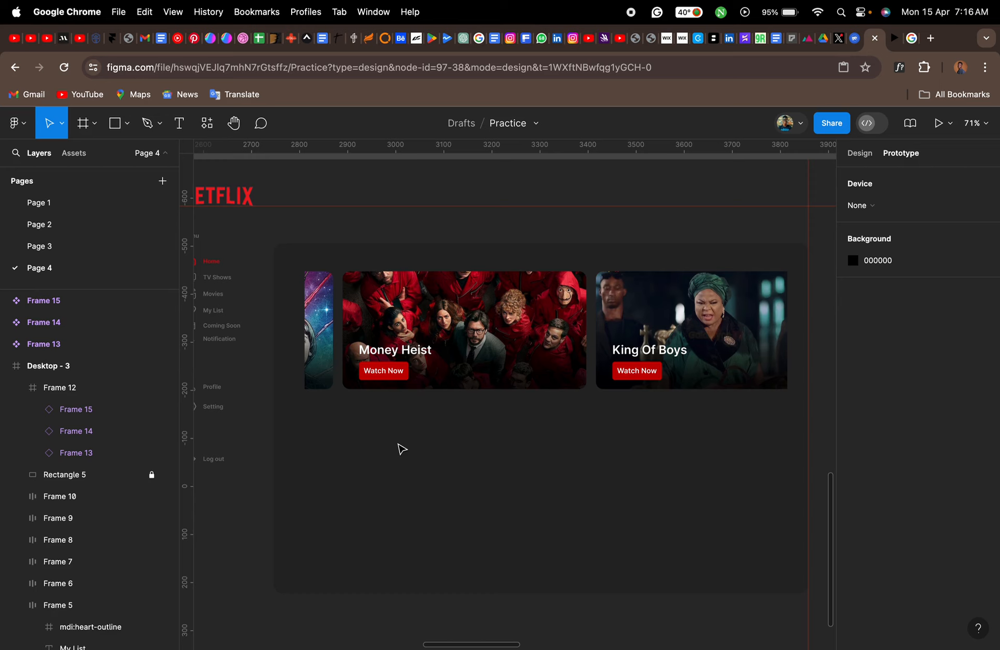
scroll(402, 449, left, 10)
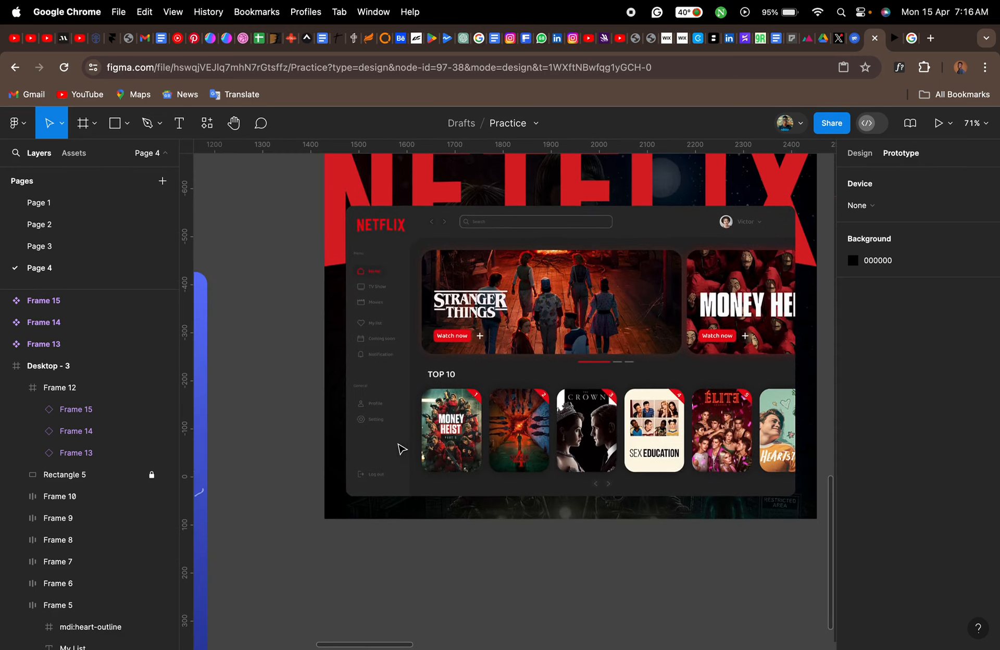
scroll(542, 437, right, 10)
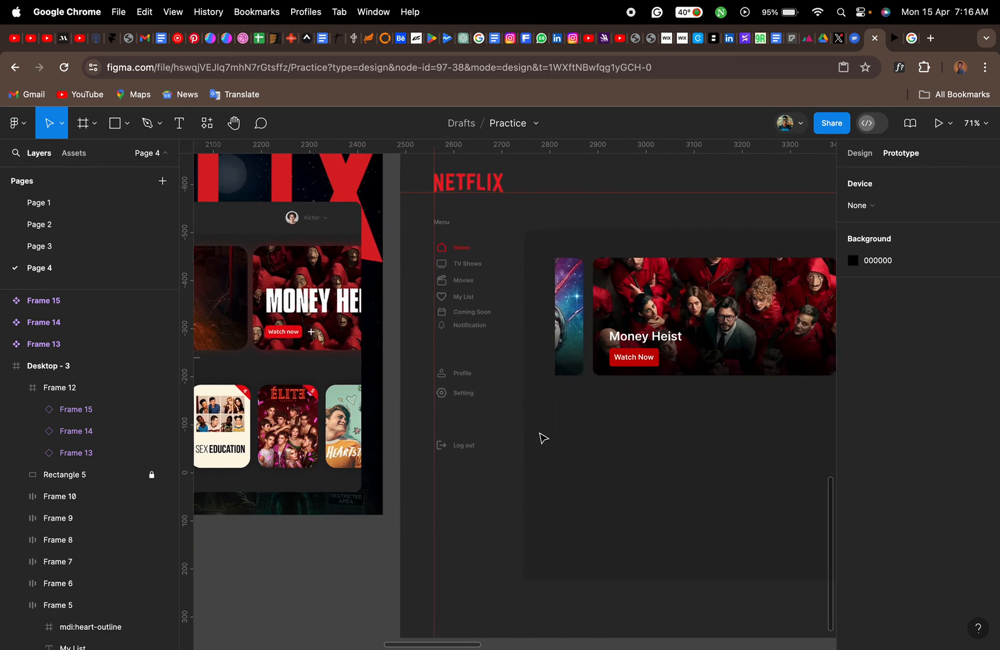
scroll(542, 438, left, 3)
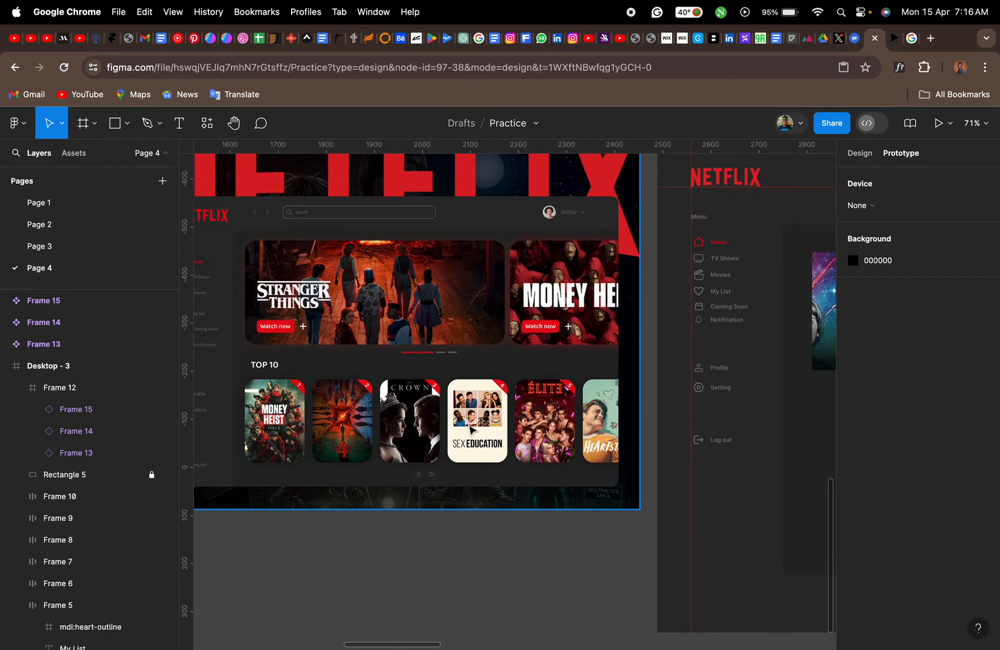
scroll(472, 430, right, 15)
scroll(472, 430, left, 4)
- Add a "Top 10" heading to Desktop - 3 below the banner row, aligned with the row's left edge at X 322, Y 514
scroll(473, 430, up, 3)
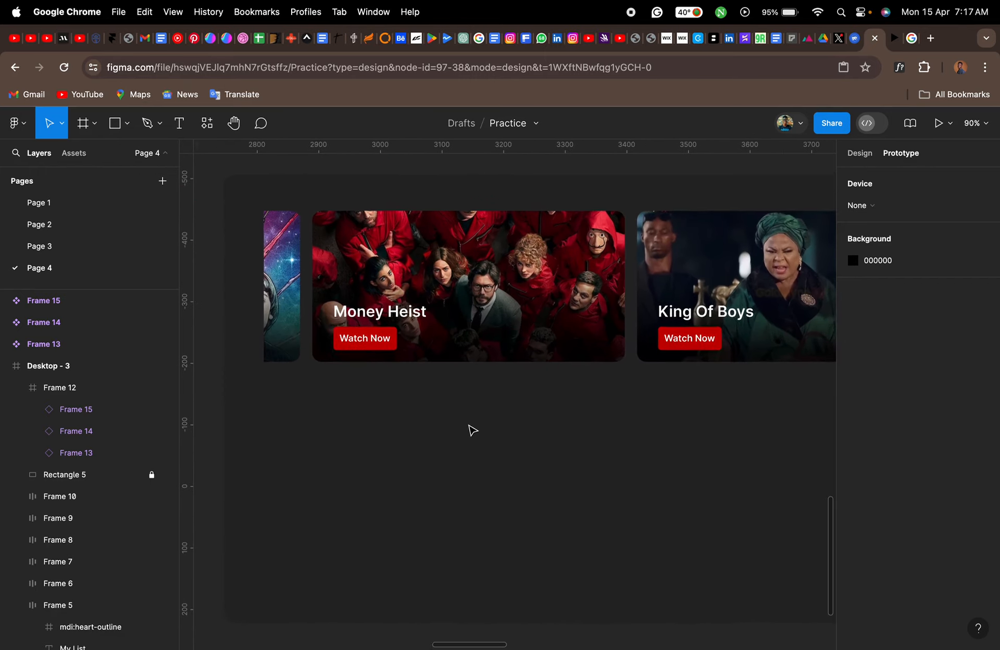
key(t)
click(314, 439)
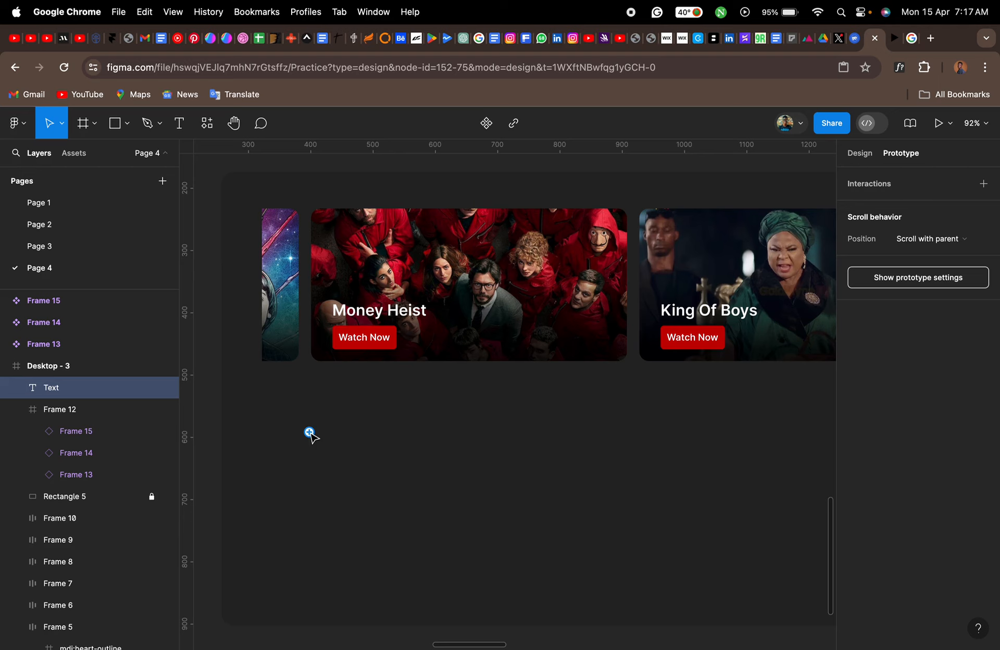
click(857, 155)
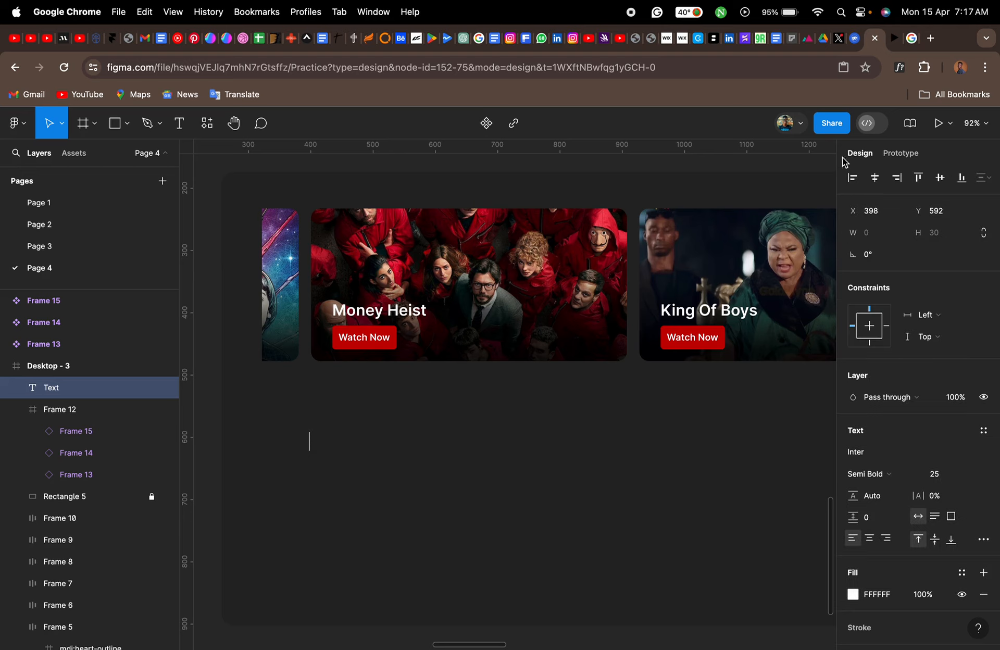
text(Top 10)
key(Escape)
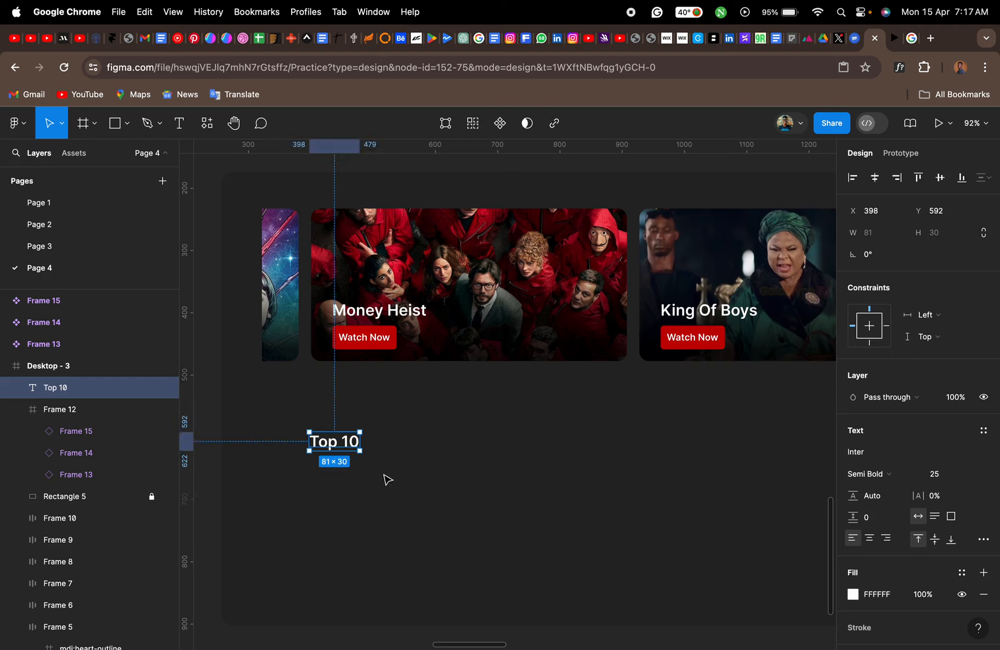
drag(336, 449, 295, 405)
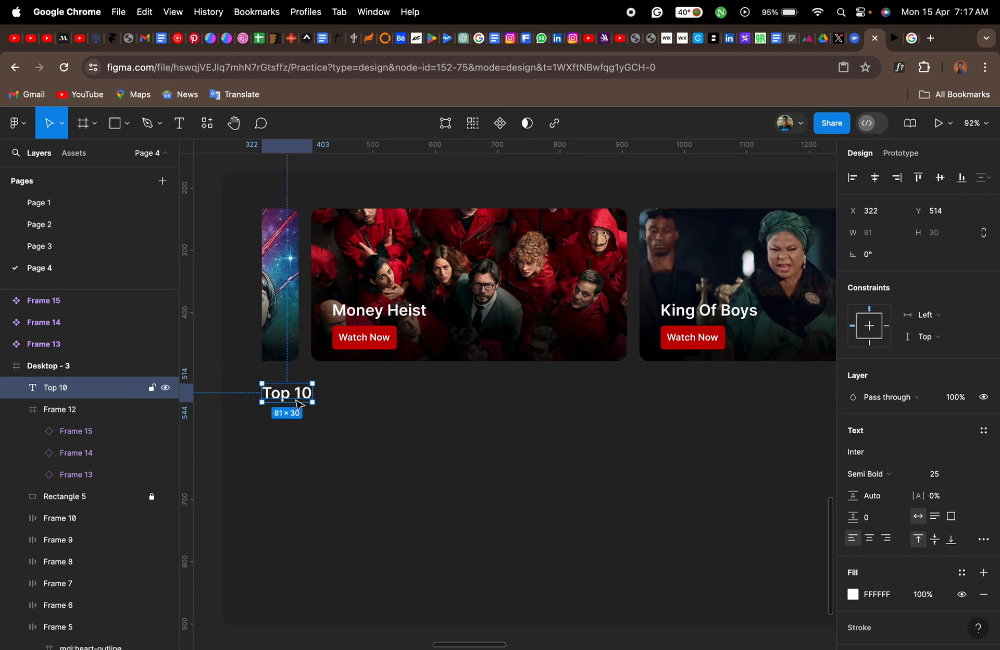
- Draw a portrait rectangle about 156 × 217 below the Top 10 heading
scroll(388, 456, down, 2)
scroll(392, 456, left, 15)
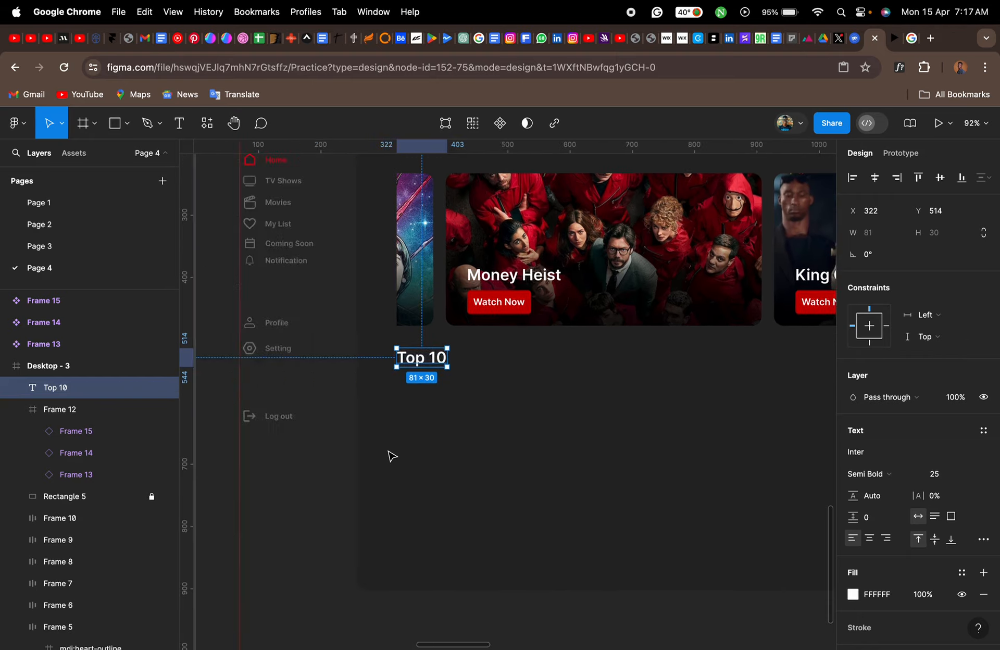
scroll(393, 456, right, 10)
scroll(392, 456, right, 5)
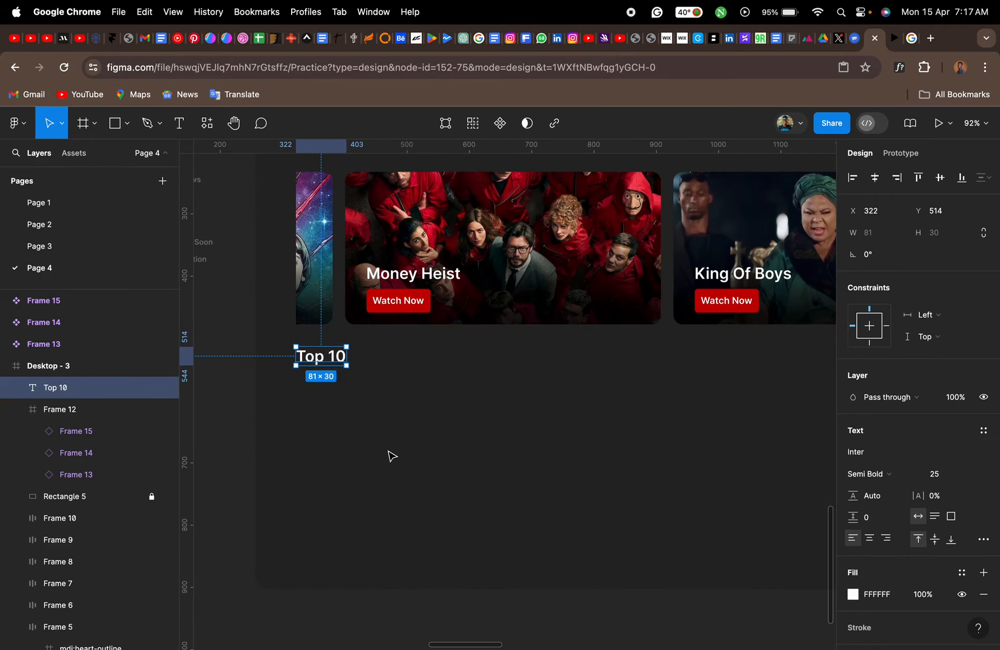
key(r)
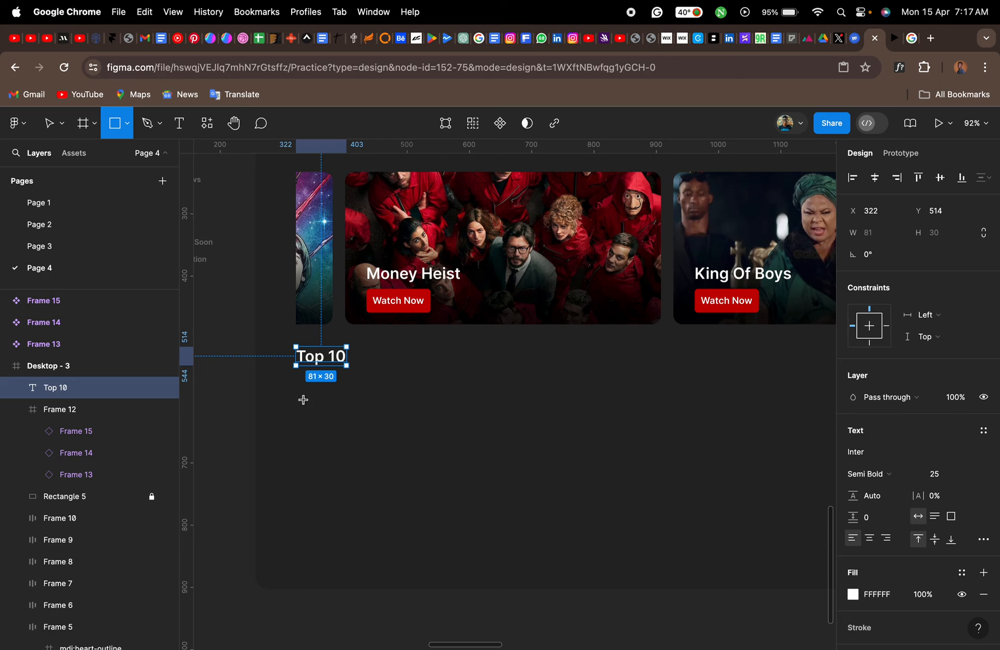
drag(301, 399, 396, 534)
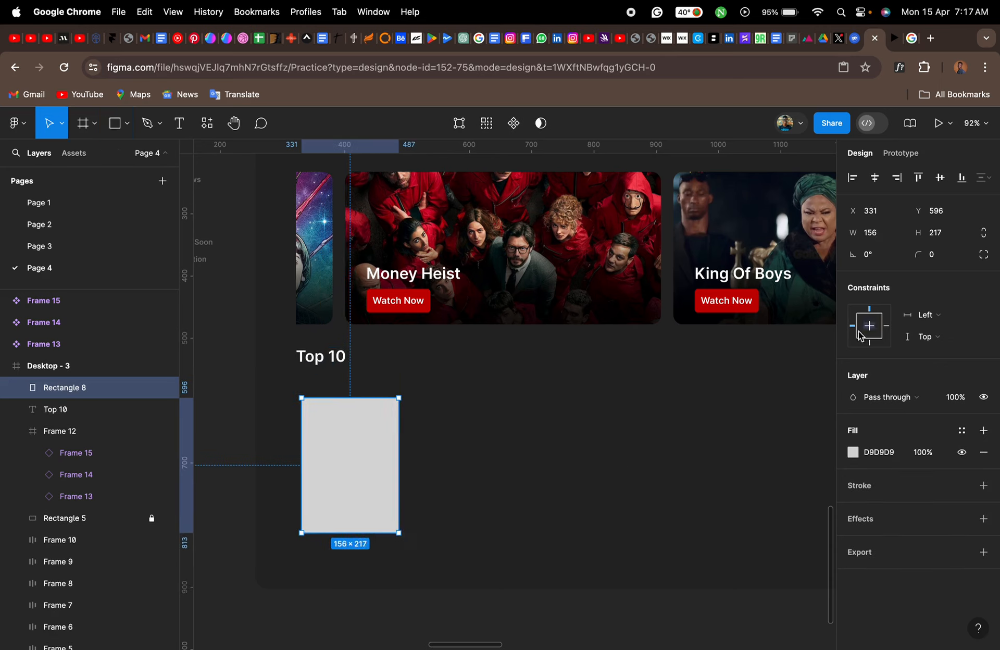
- Set the poster rectangle's corner radius to 15 and align its left edge with the Top 10 heading at X 322
click(936, 255)
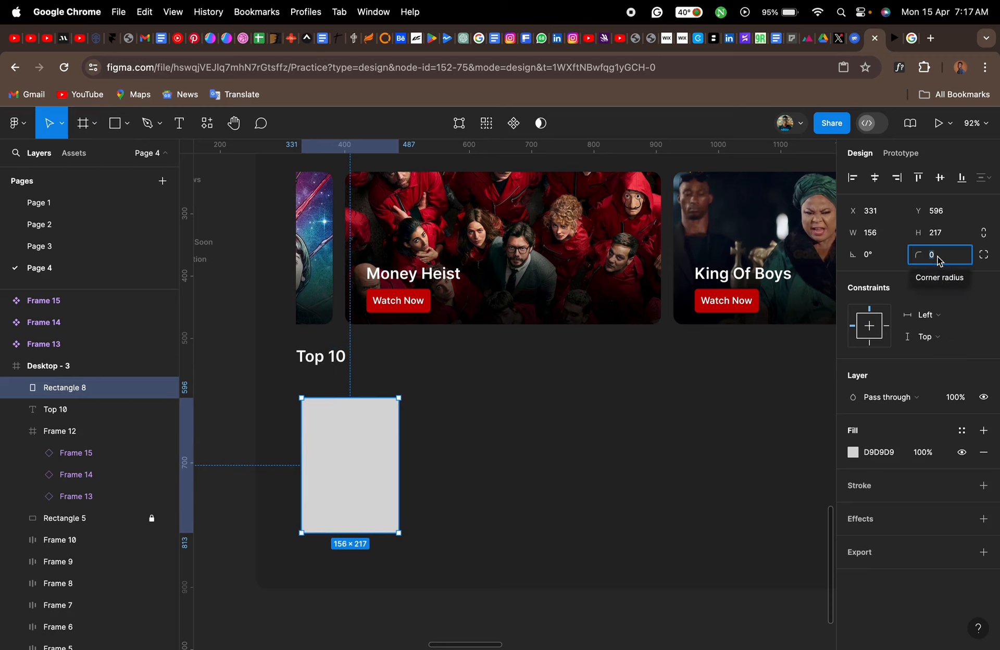
text(10)
key(Return)
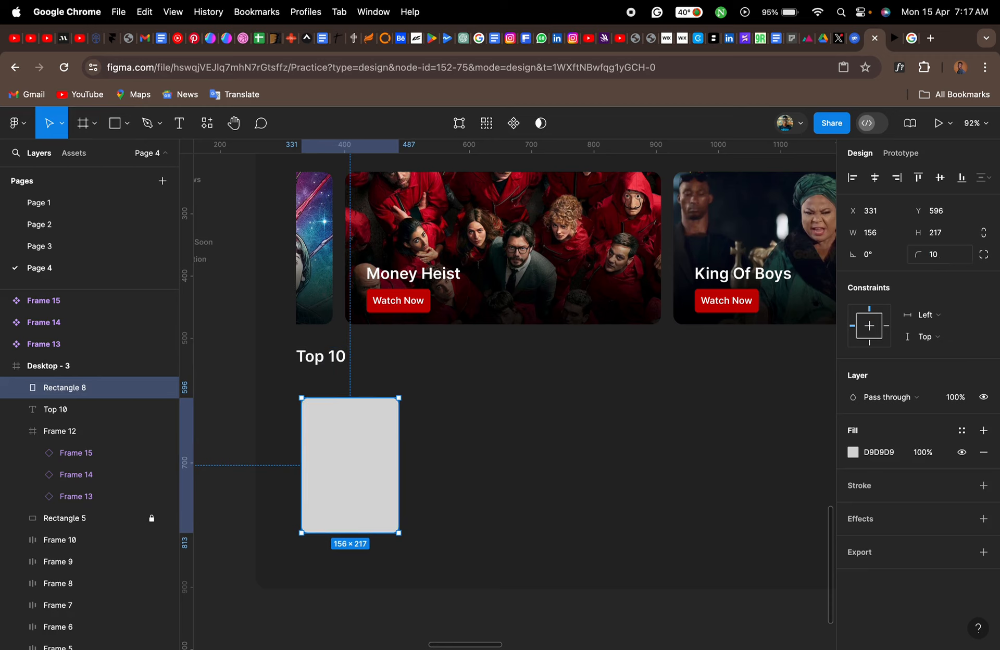
click(936, 257)
text(15)
key(Return)
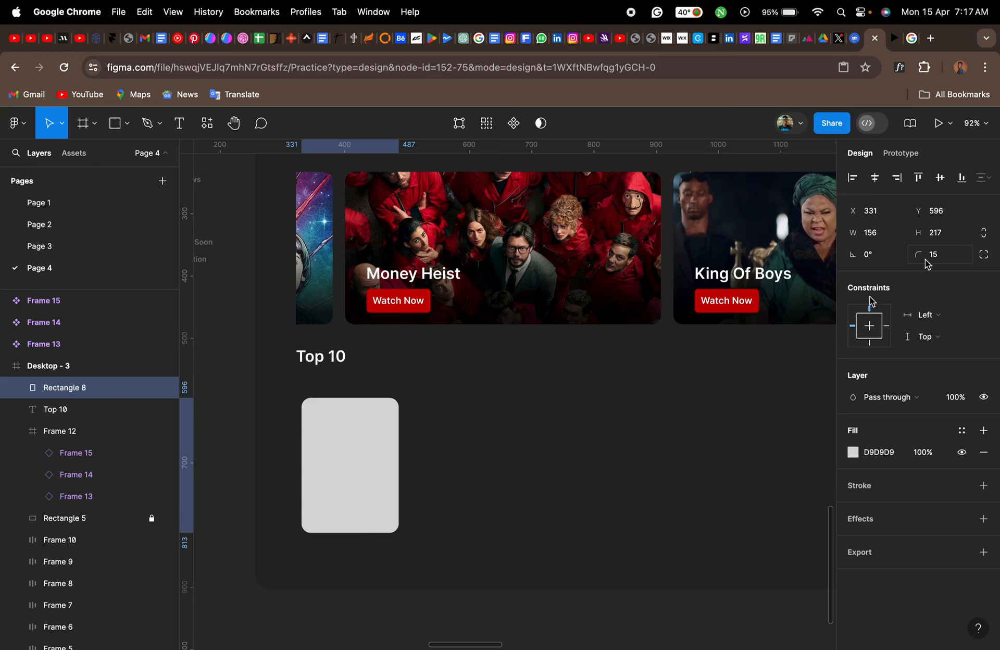
drag(360, 446, 356, 449)
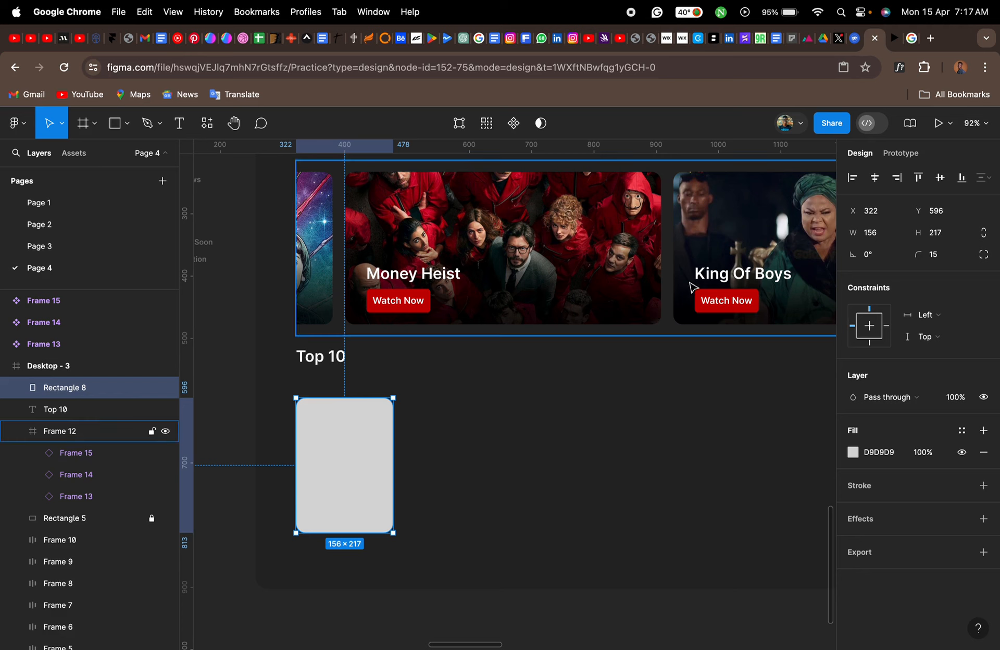
- Copy the red-throne King of Boys (2018) poster from the Google image results and fill the Top 10 poster rectangle with it
click(912, 38)
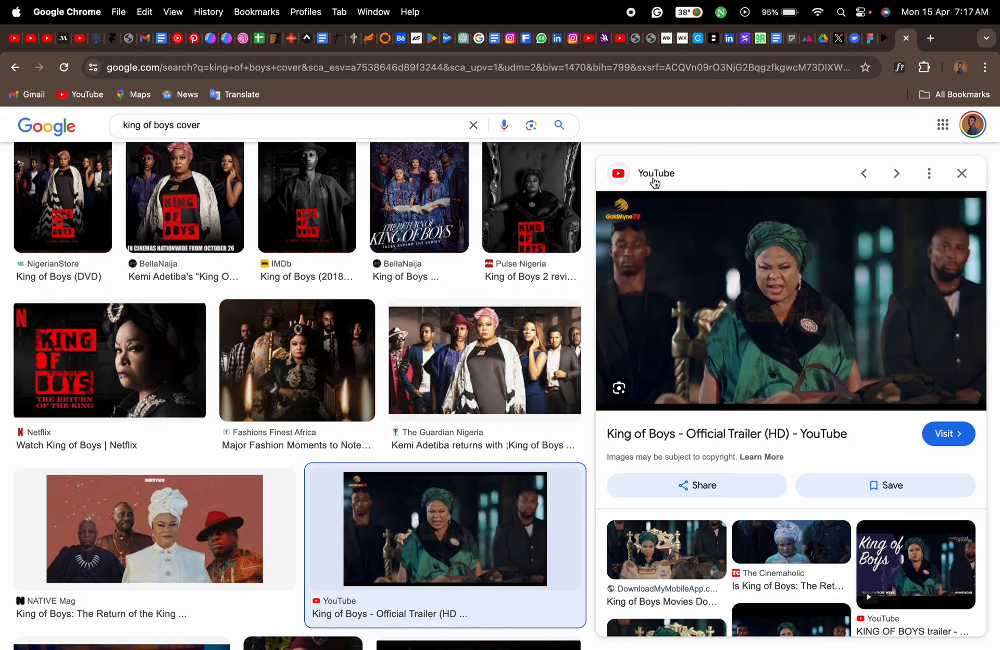
scroll(409, 315, up, 6)
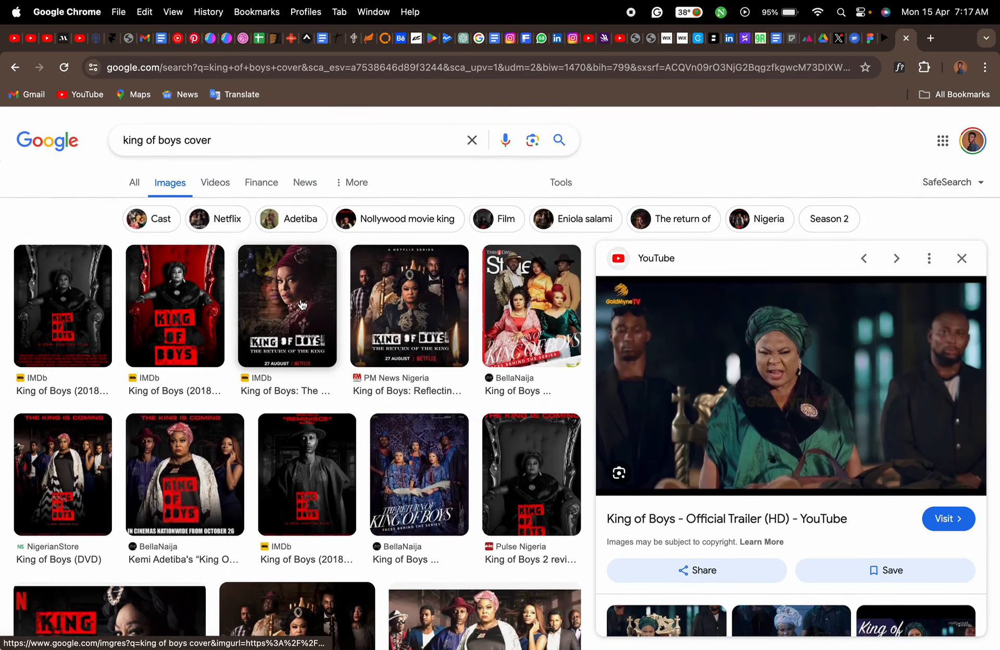
click(184, 316)
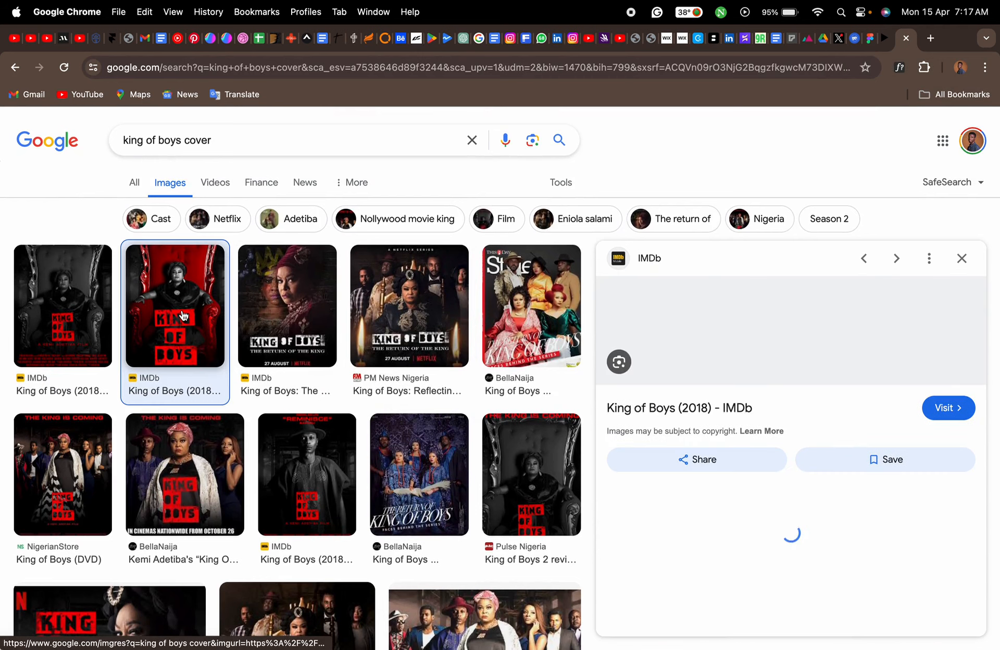
right_click(829, 373)
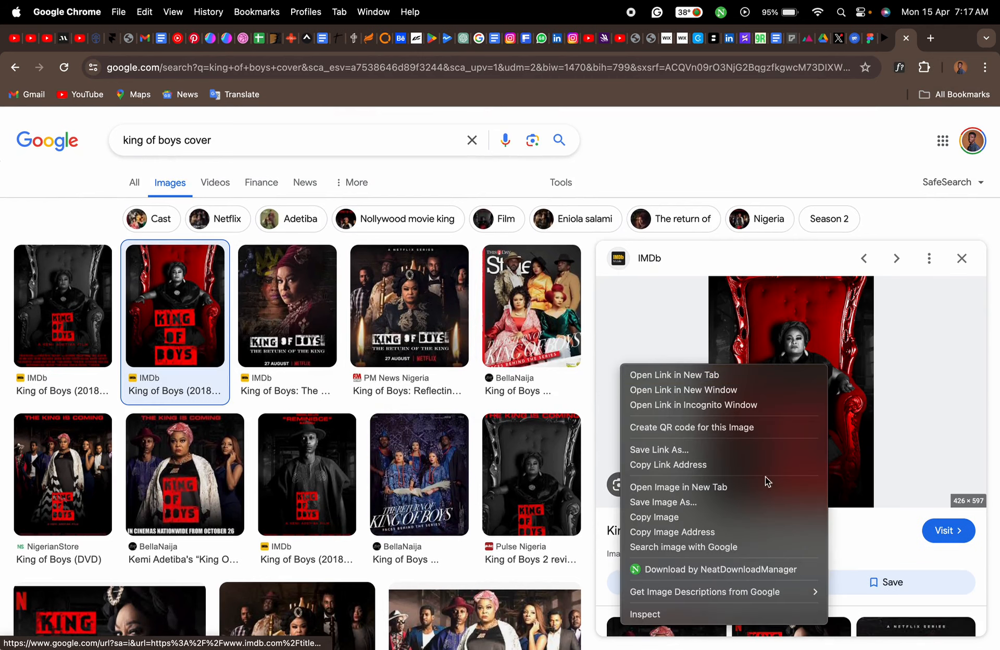
click(757, 517)
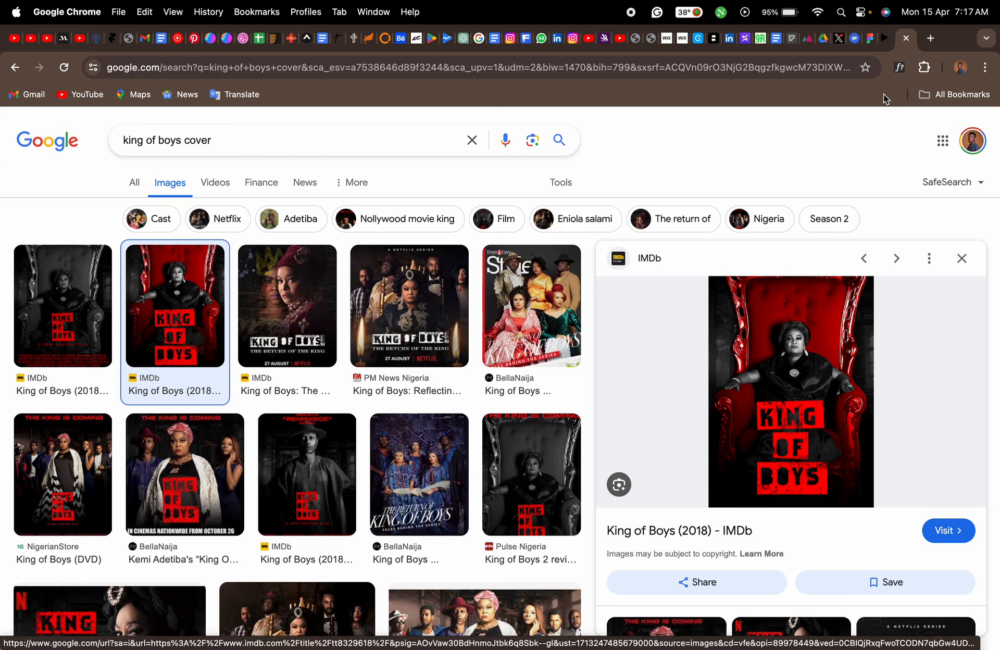
click(870, 41)
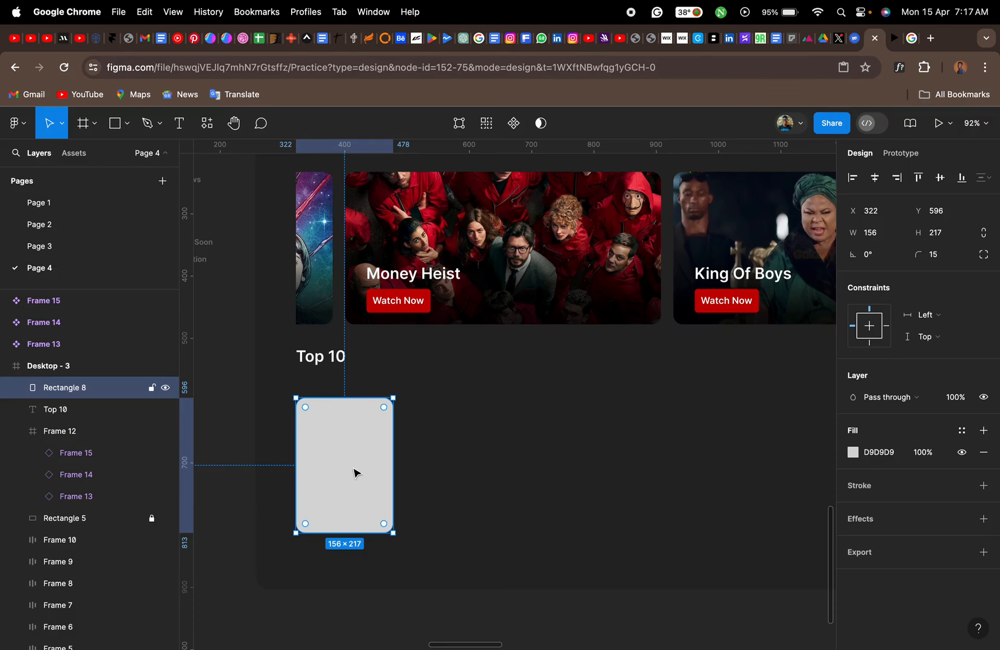
key(super+v)
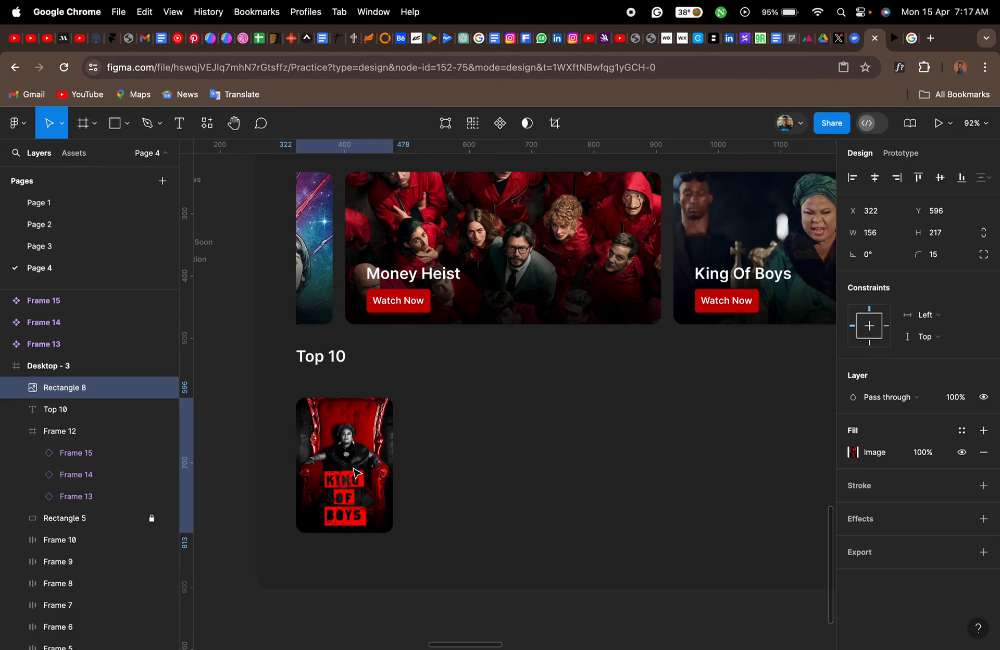
click(354, 473)
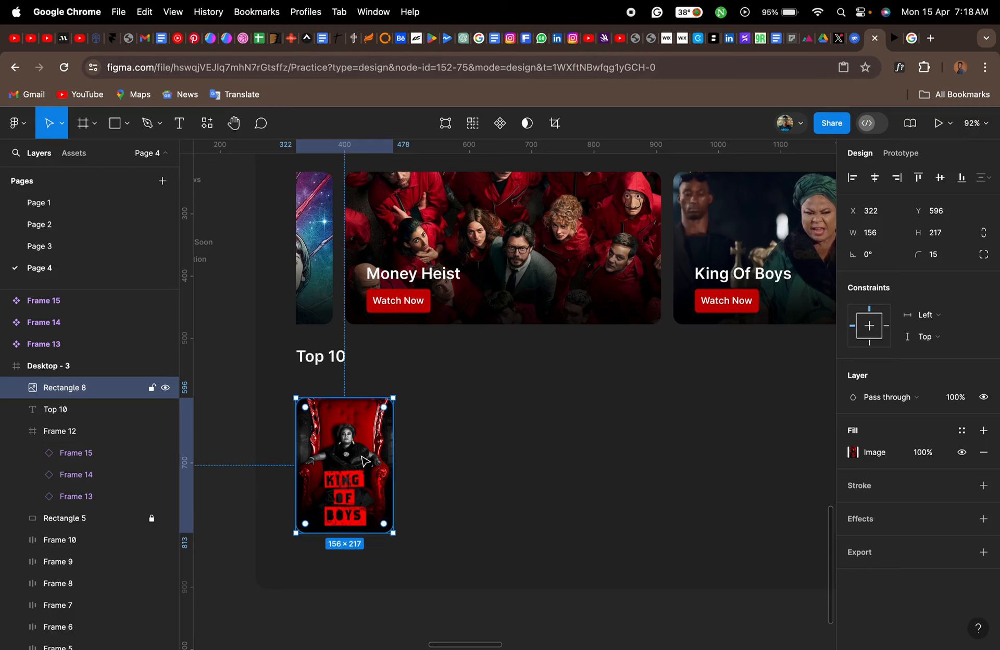
- Switch to the Google image search and search for "movie cover design"
click(911, 38)
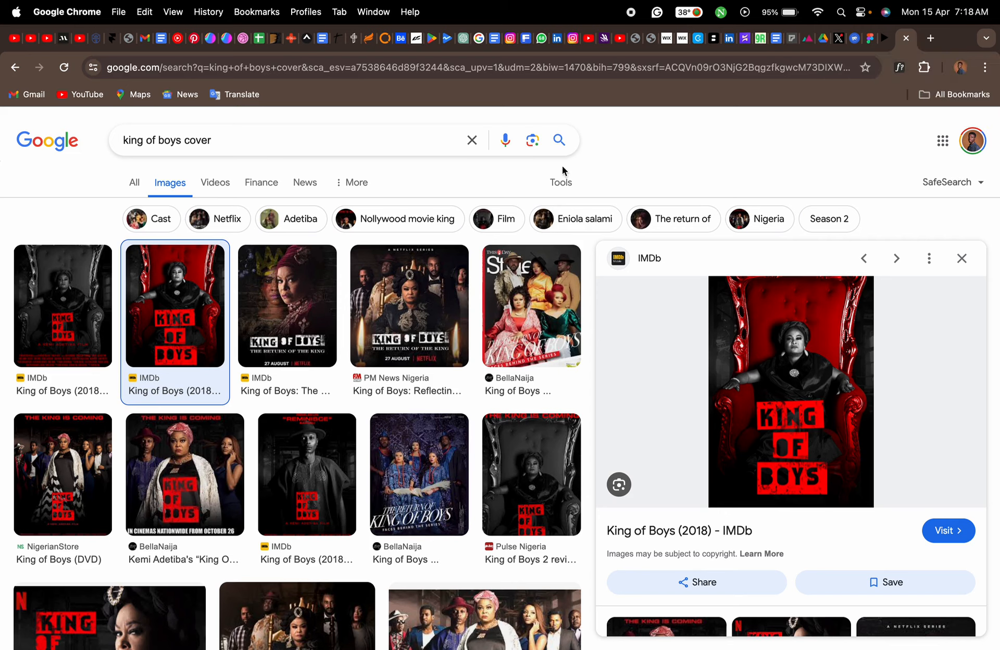
click(158, 180)
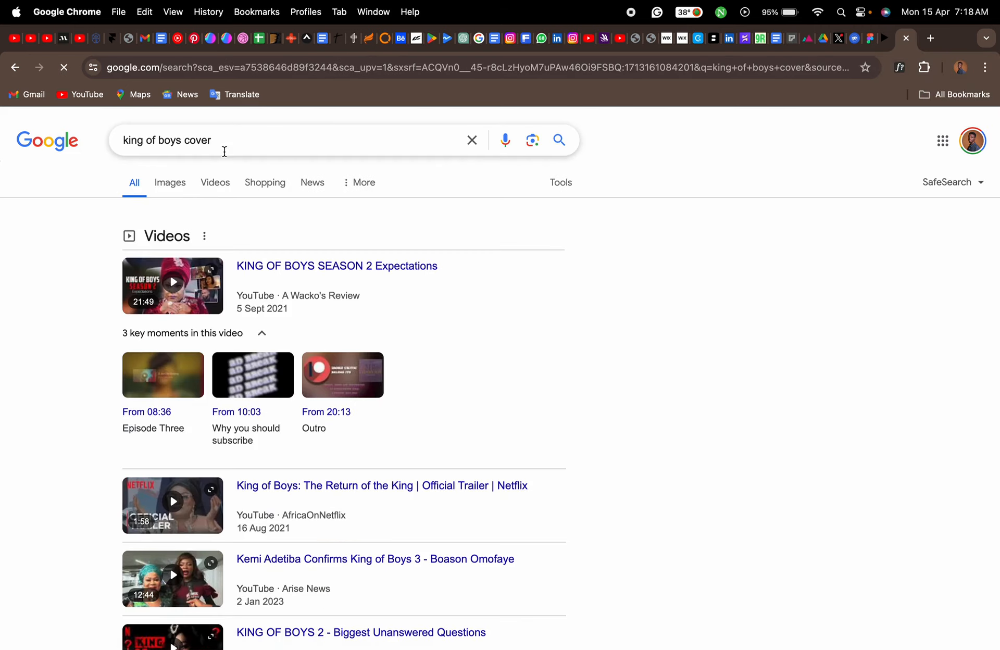
click(182, 183)
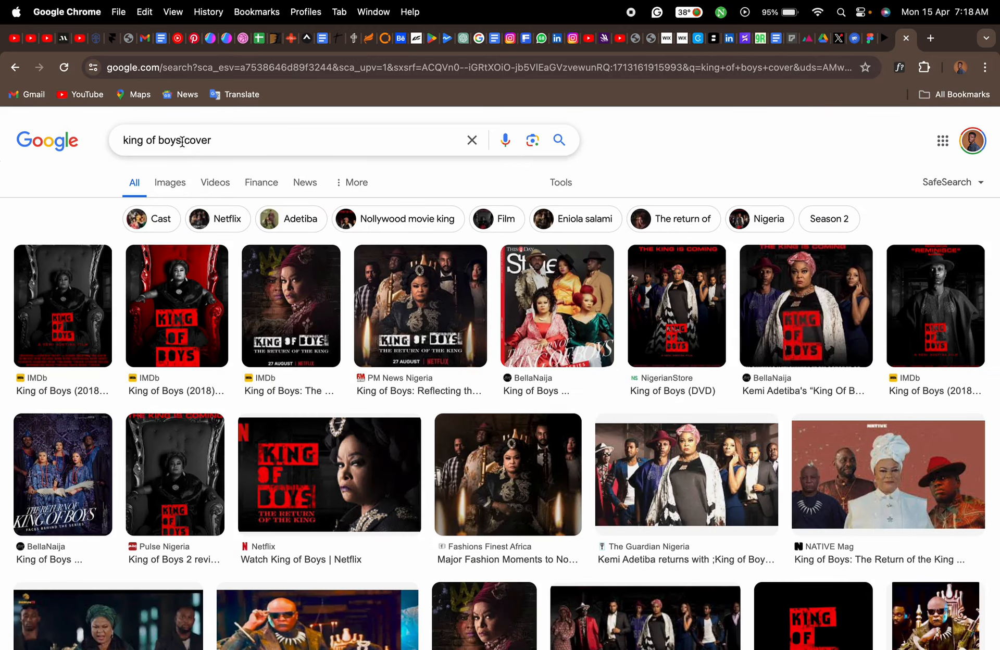
drag(182, 141, 119, 146)
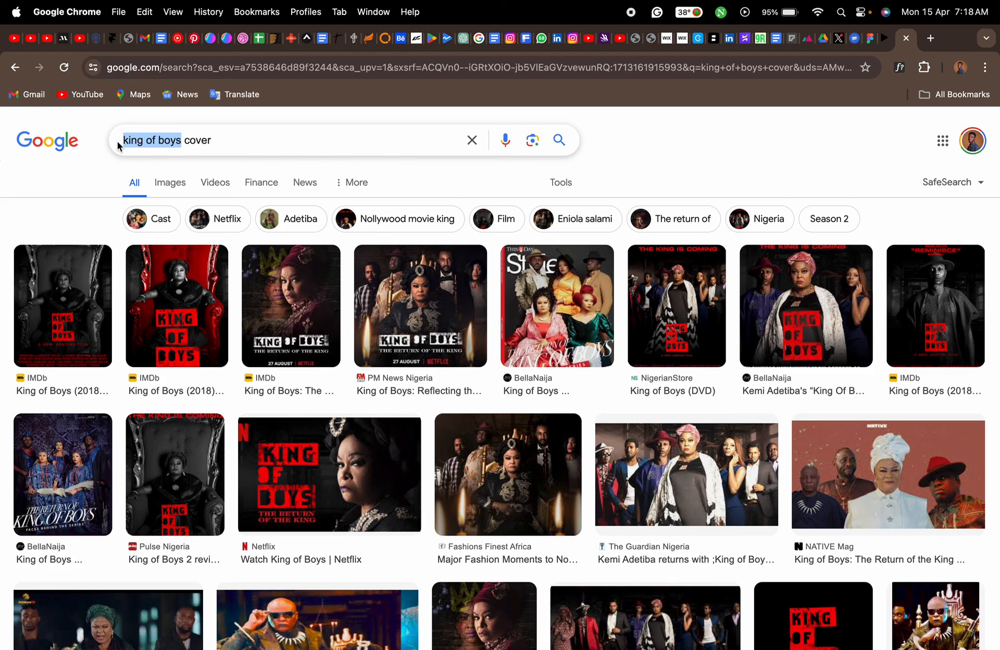
text(movie)
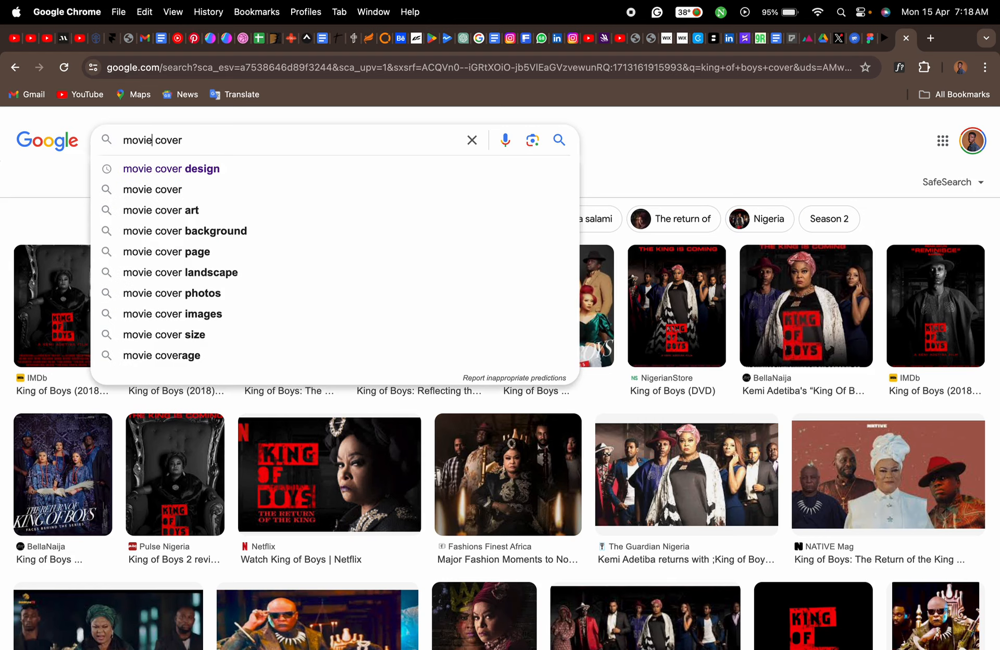
click(186, 168)
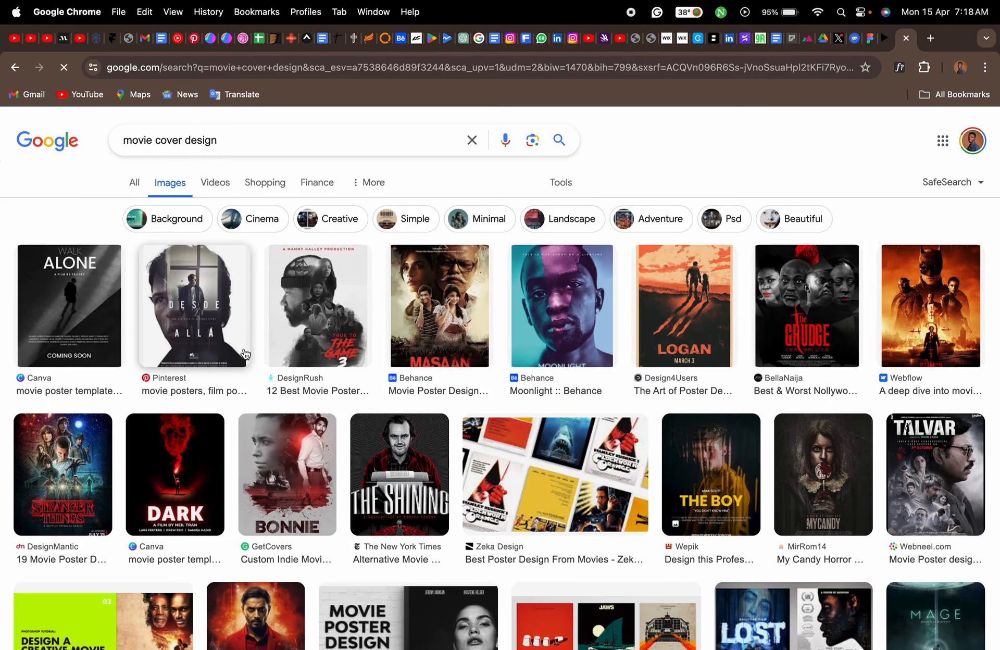
- Copy the Moonlight poster image, duplicate the King of Boys poster in Figma to X 499, and fill the copy with it
click(537, 325)
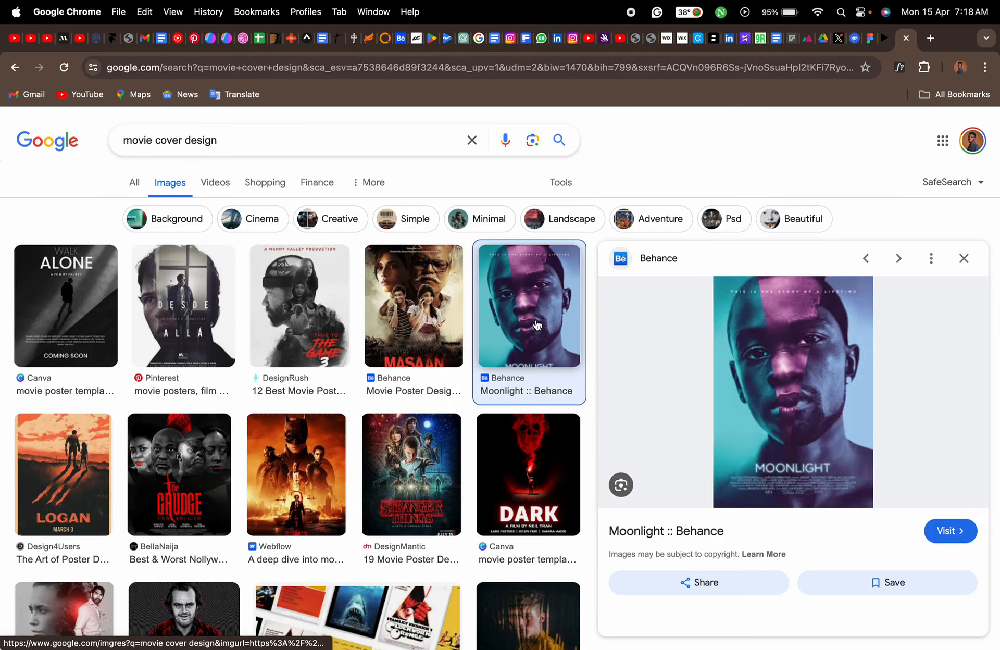
right_click(752, 384)
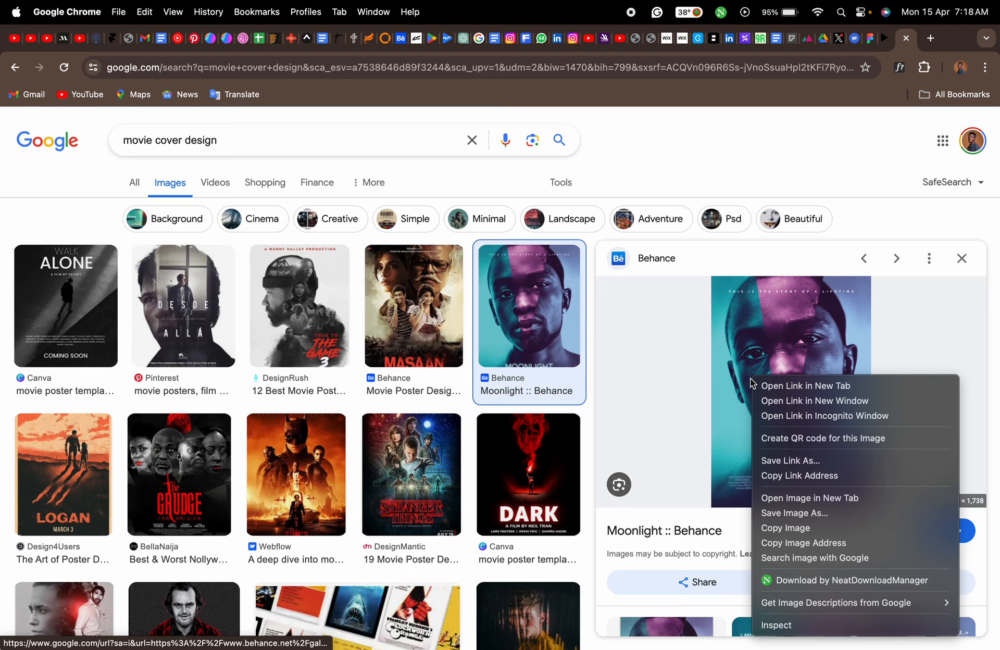
click(794, 527)
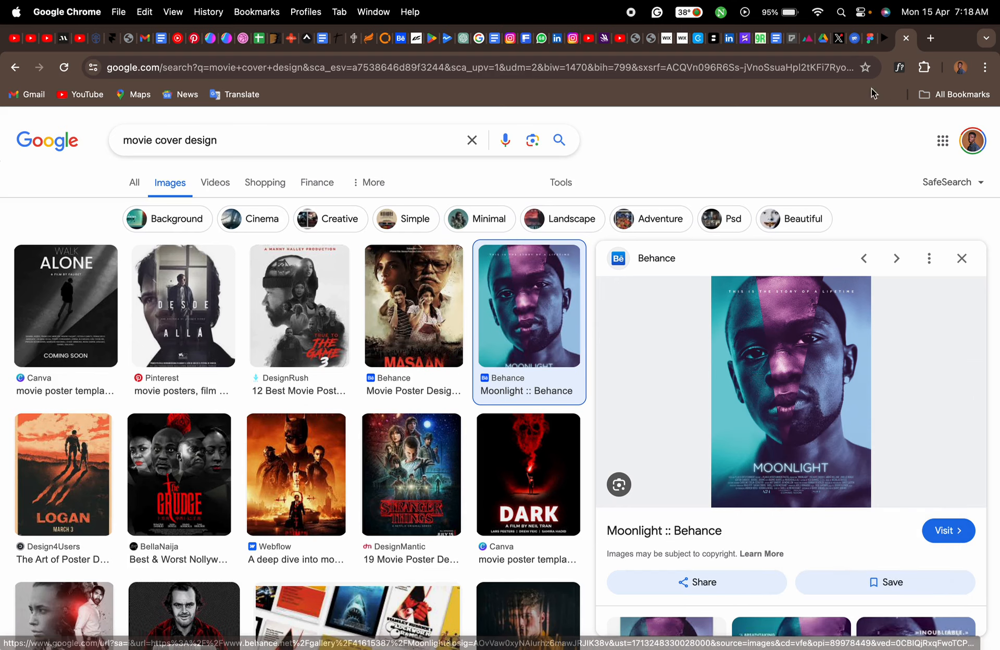
click(870, 38)
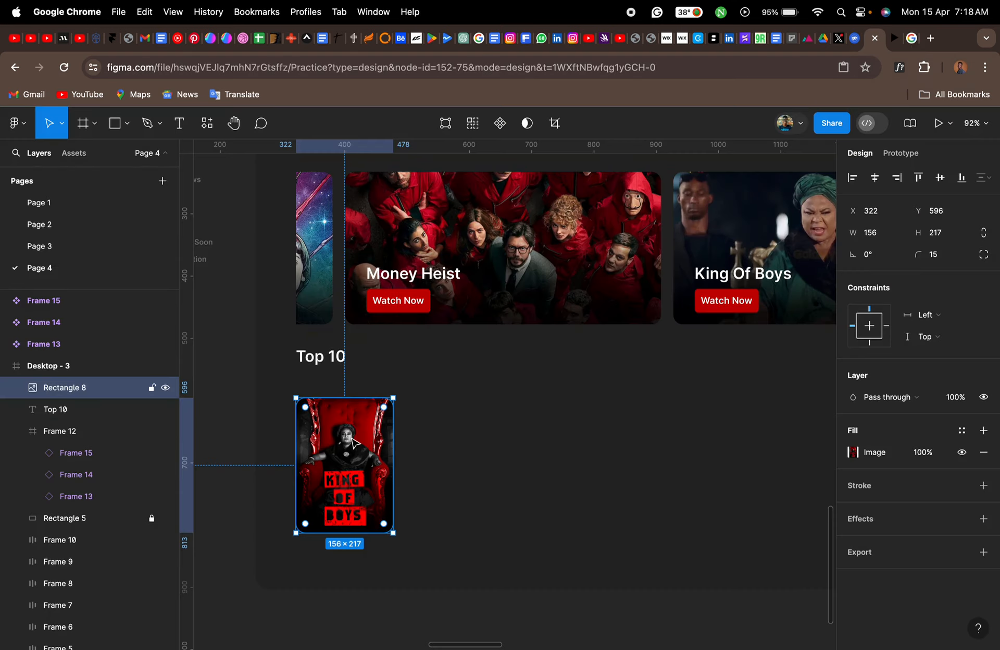
drag(355, 443, 466, 442)
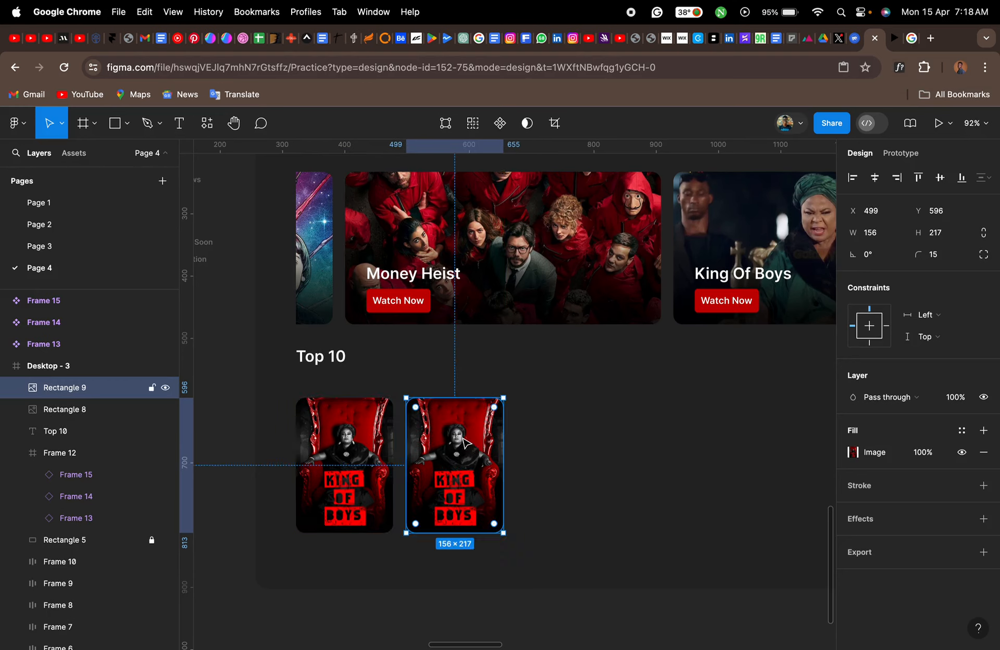
key(super+v)
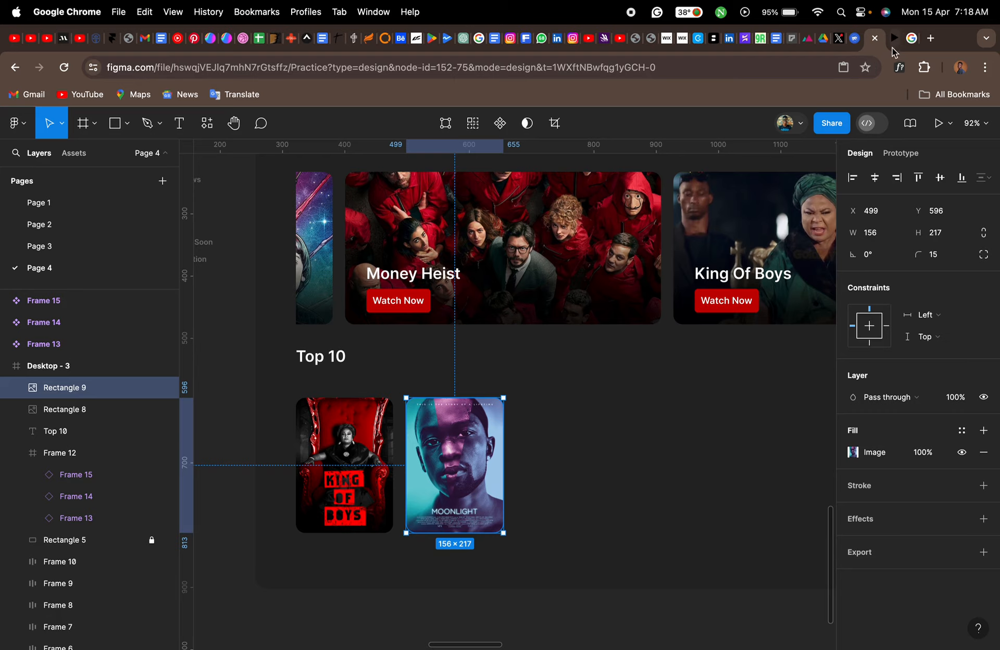
- Copy the Batman poster from the Google results, duplicate the Moonlight poster in Figma to X 676, and fill the copy with it
click(911, 43)
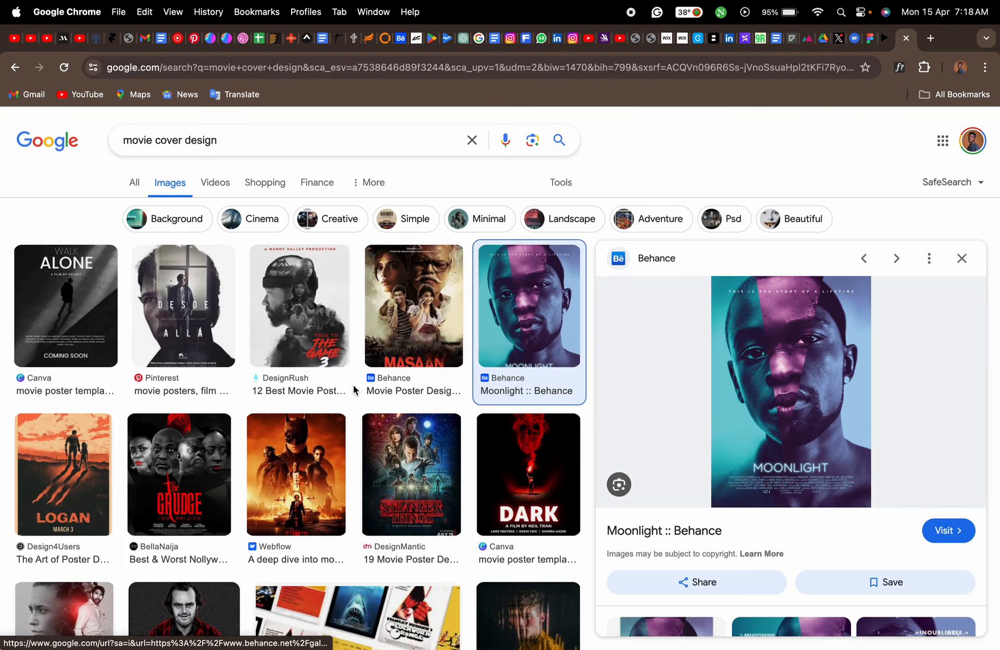
click(316, 456)
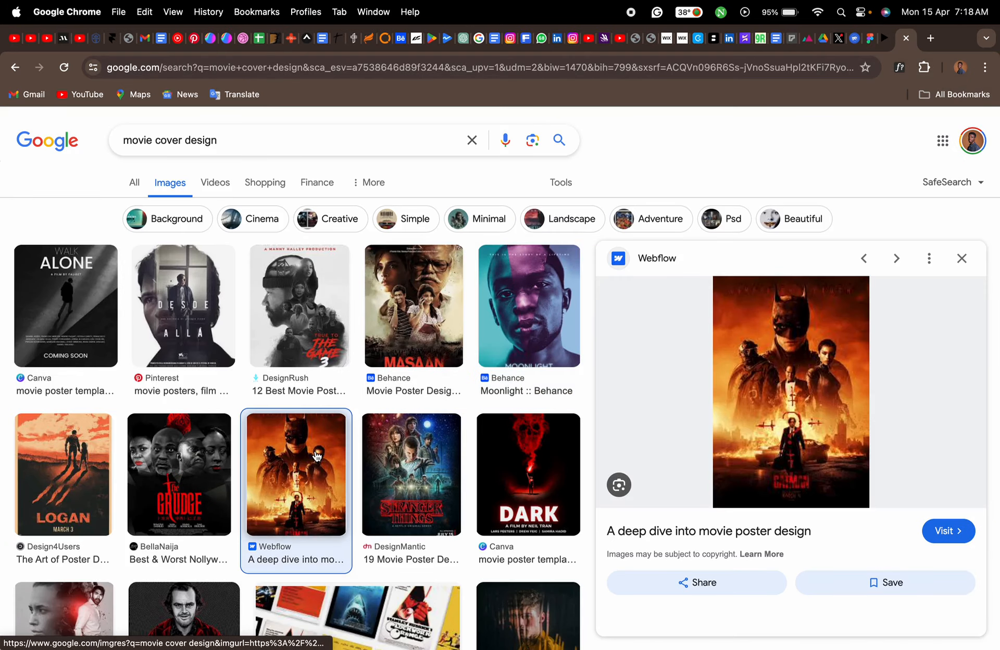
right_click(789, 381)
click(822, 530)
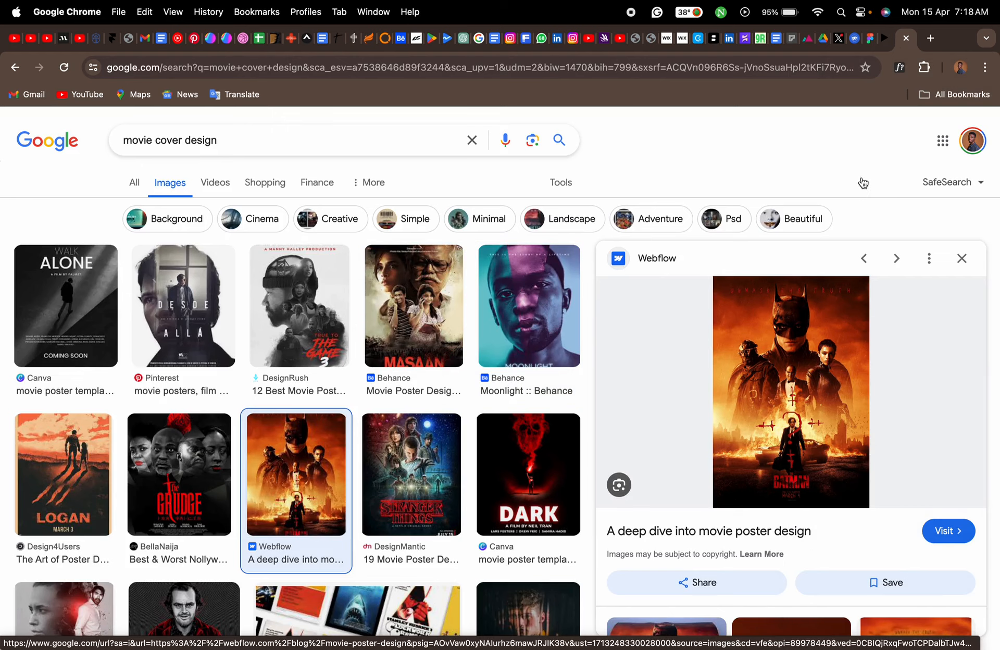
click(870, 38)
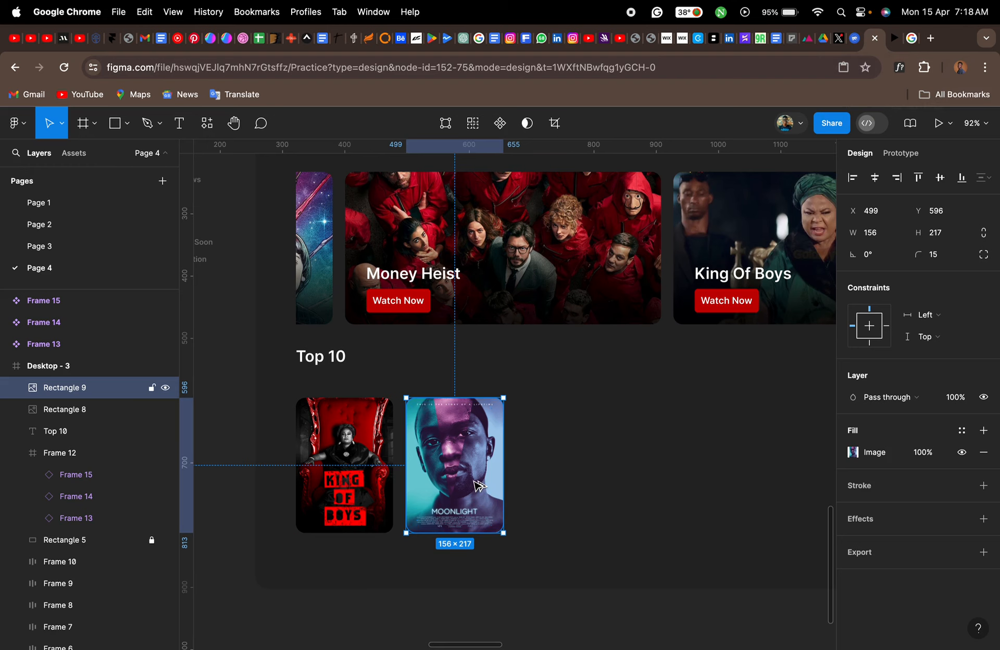
drag(480, 486, 590, 475)
key(super+v)
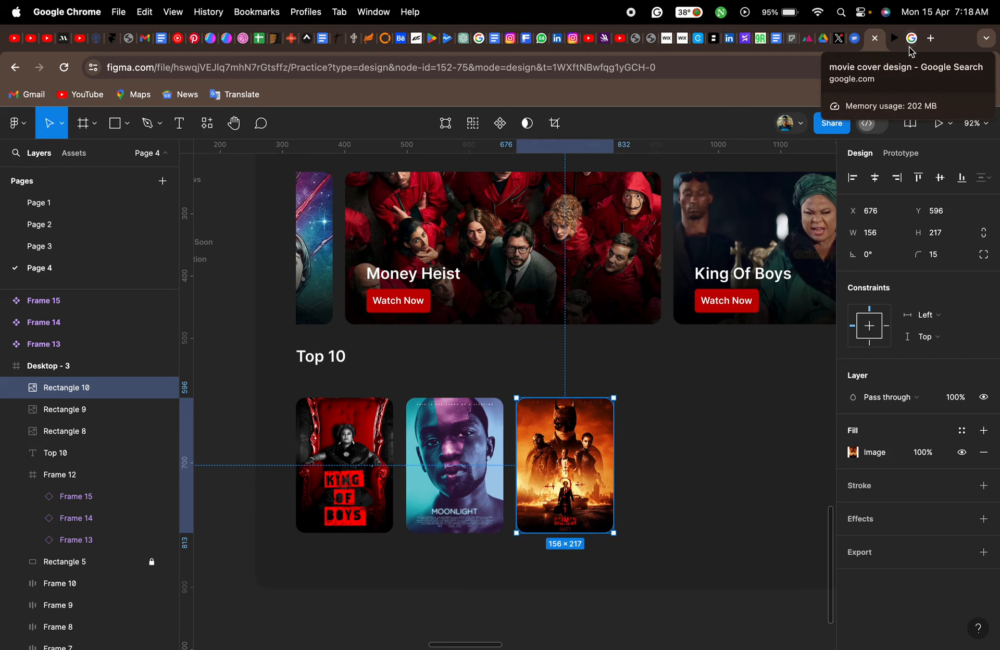
- Duplicate the Batman poster three times along the row at the same spacing, ending at X 1207
key(super+d)
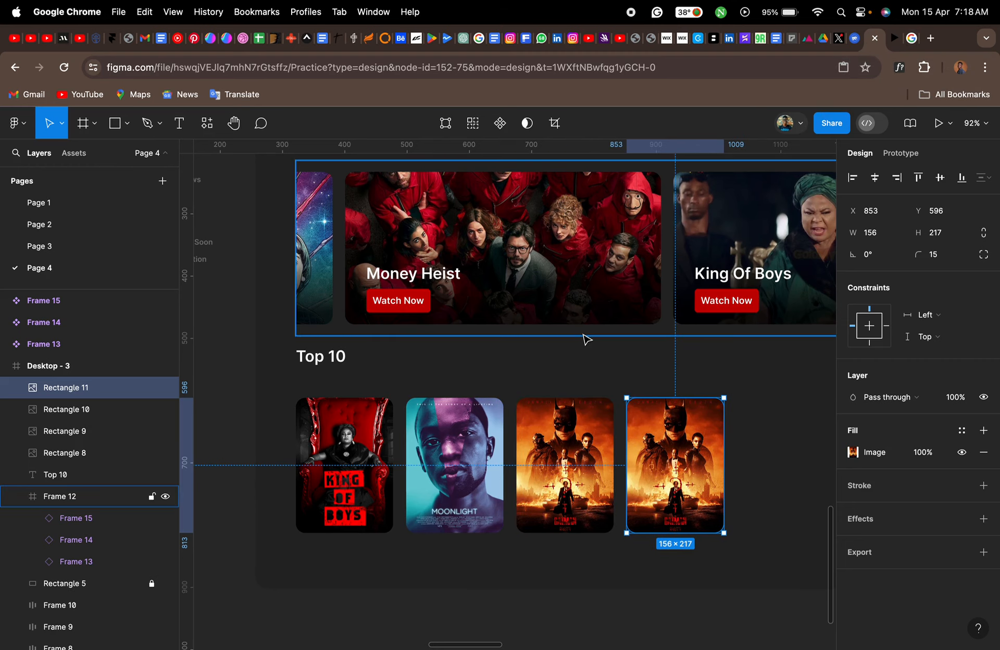
scroll(586, 339, down, 3)
scroll(586, 339, right, 2)
scroll(586, 340, up, 1)
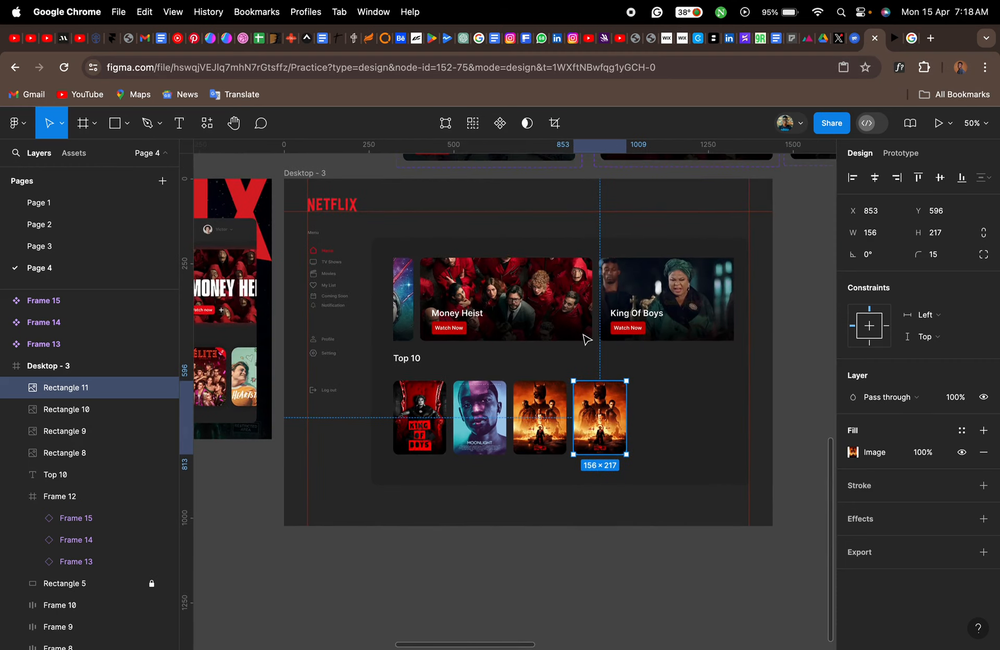
key(super+d)
key(super+d)
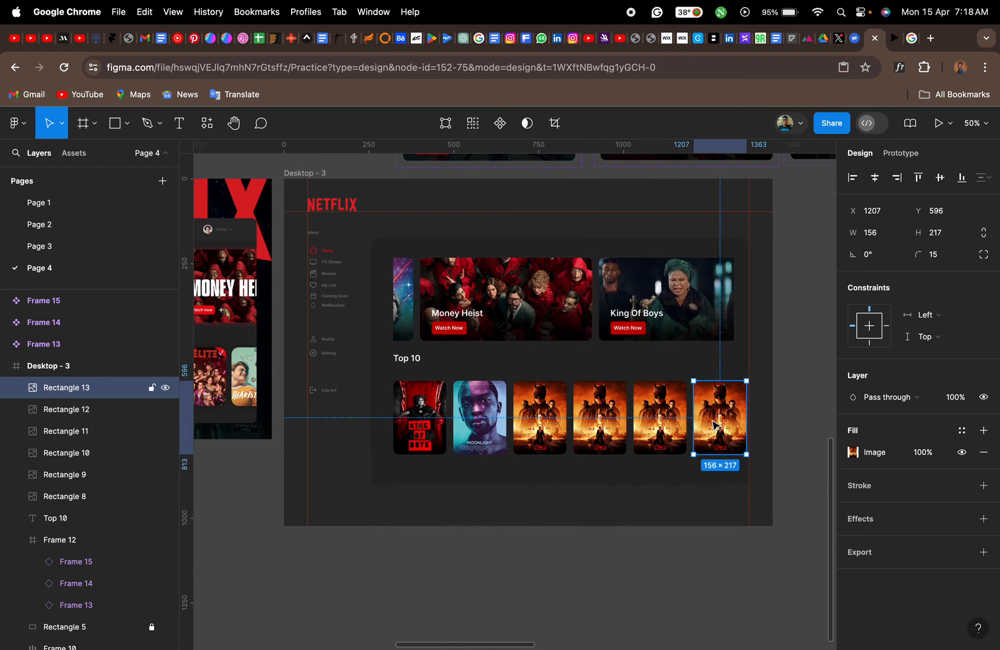
- Select all six posters in the Top 10 row and set their horizontal spacing to 17
shift+click(661, 422)
shift+click(602, 423)
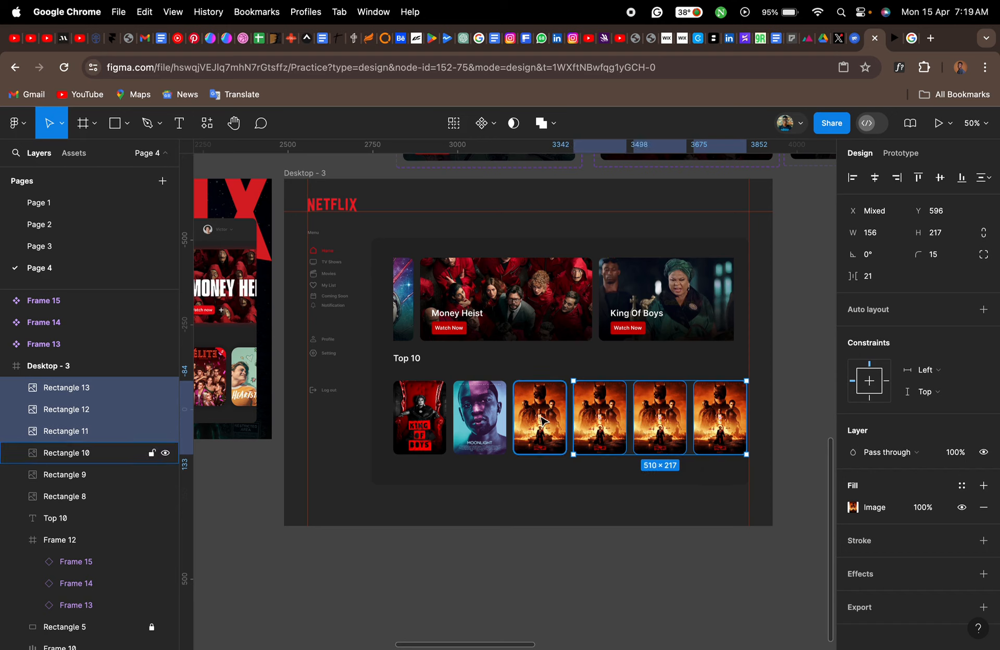
shift+click(542, 421)
shift+click(479, 419)
shift+click(420, 419)
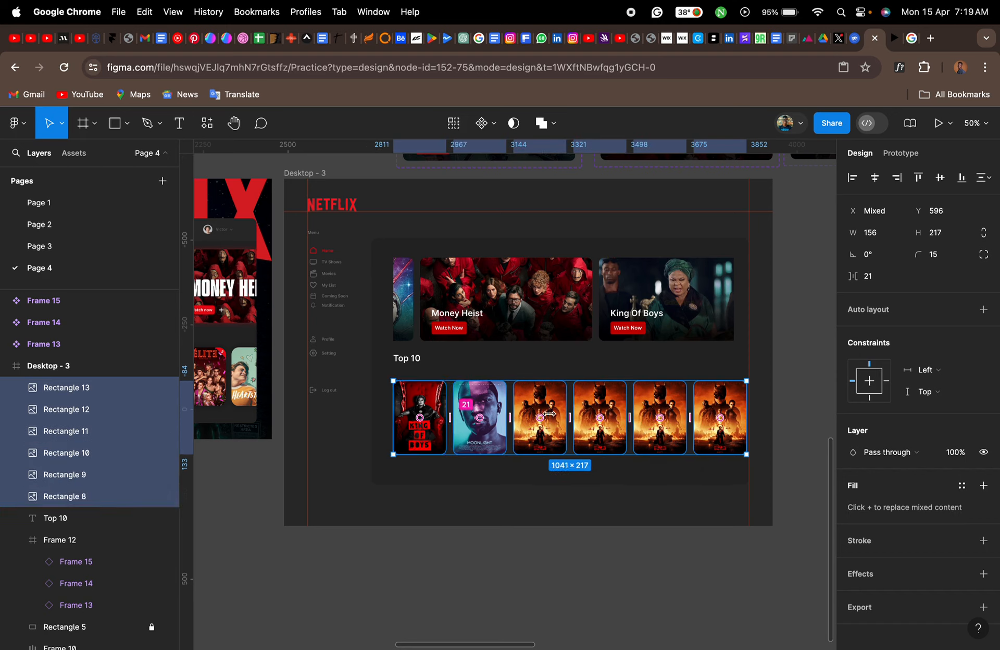
click(877, 276)
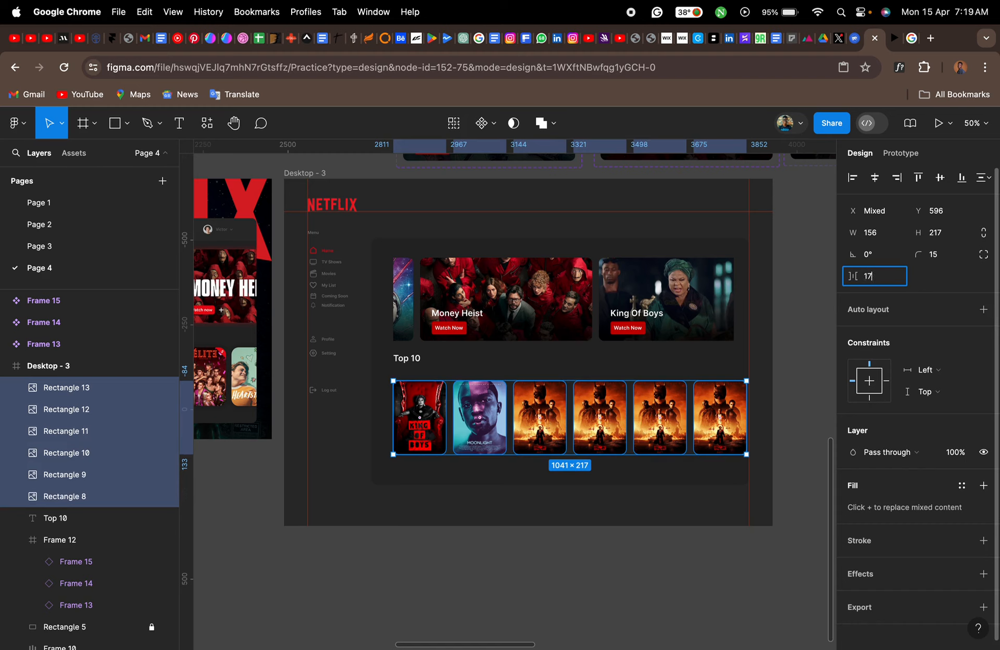
key(Return)
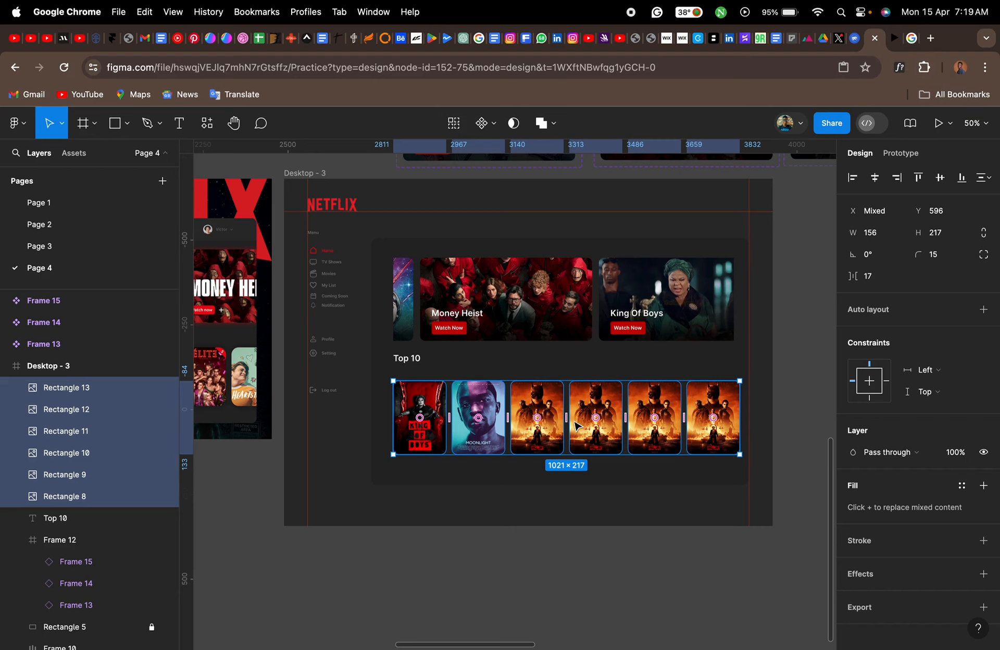
- Duplicate the six-poster row twice straight down at equal spacing, with the last row at Y 1066
scroll(541, 404, up, 5)
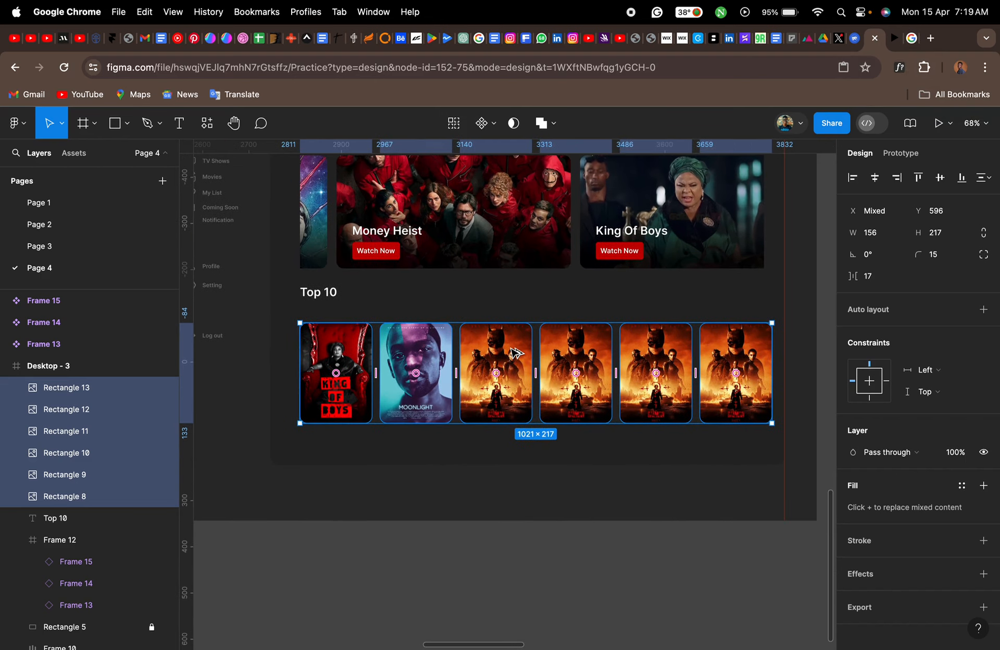
alt+drag(516, 353, 518, 462)
key(super+d)
scroll(516, 461, down, 1)
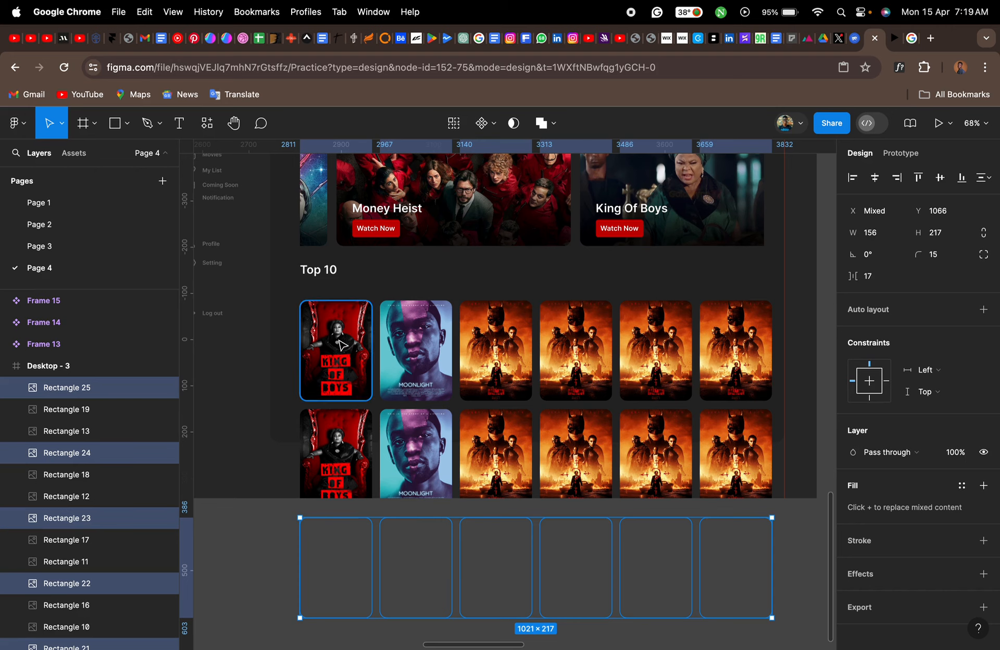
key(f)
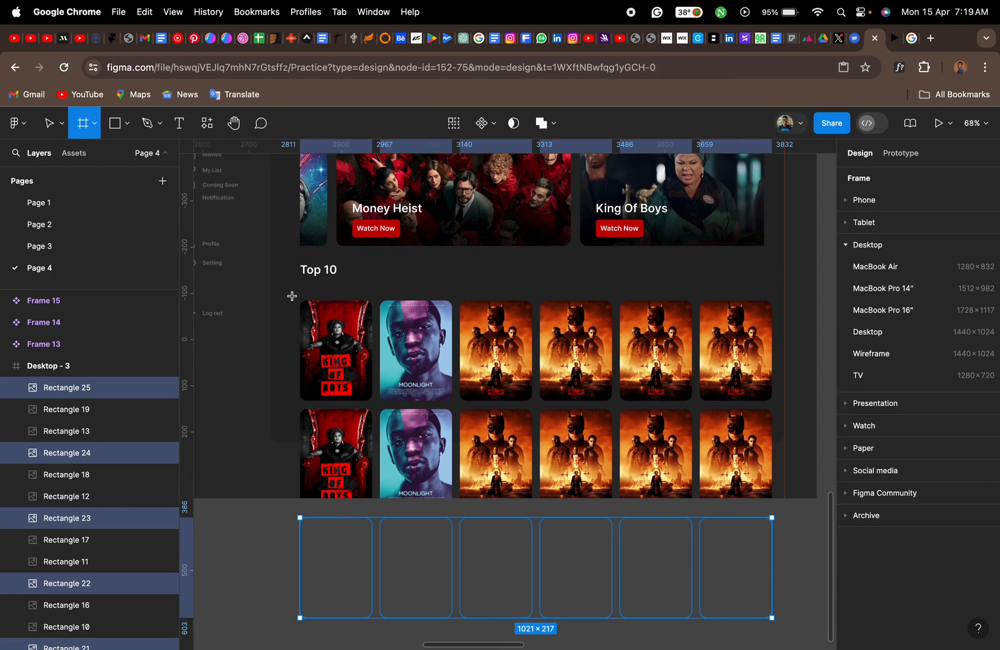
scroll(292, 295, up, 3)
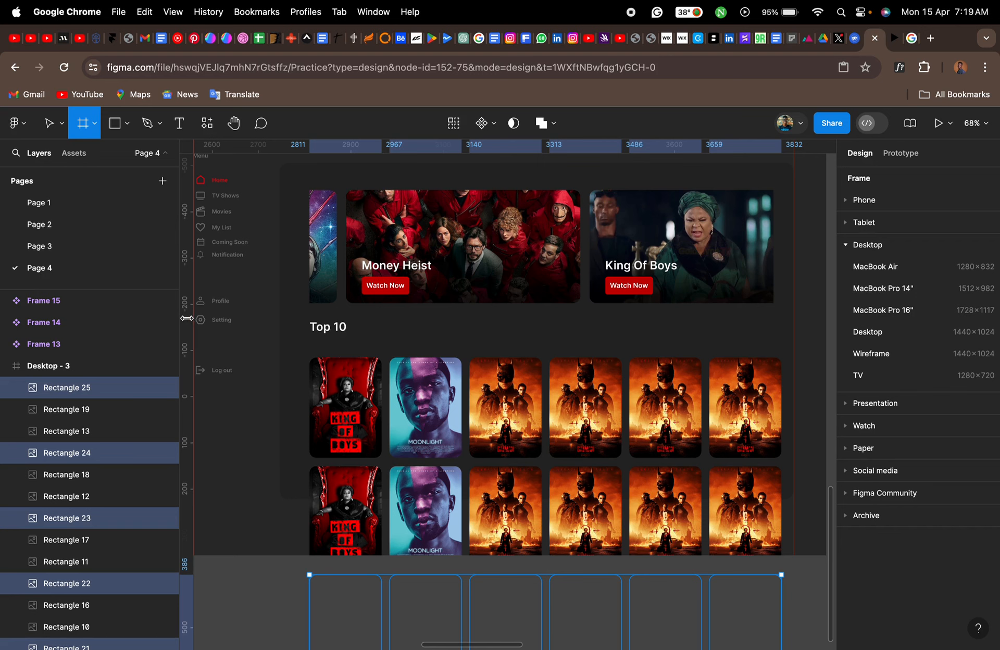
scroll(214, 318, left, 5)
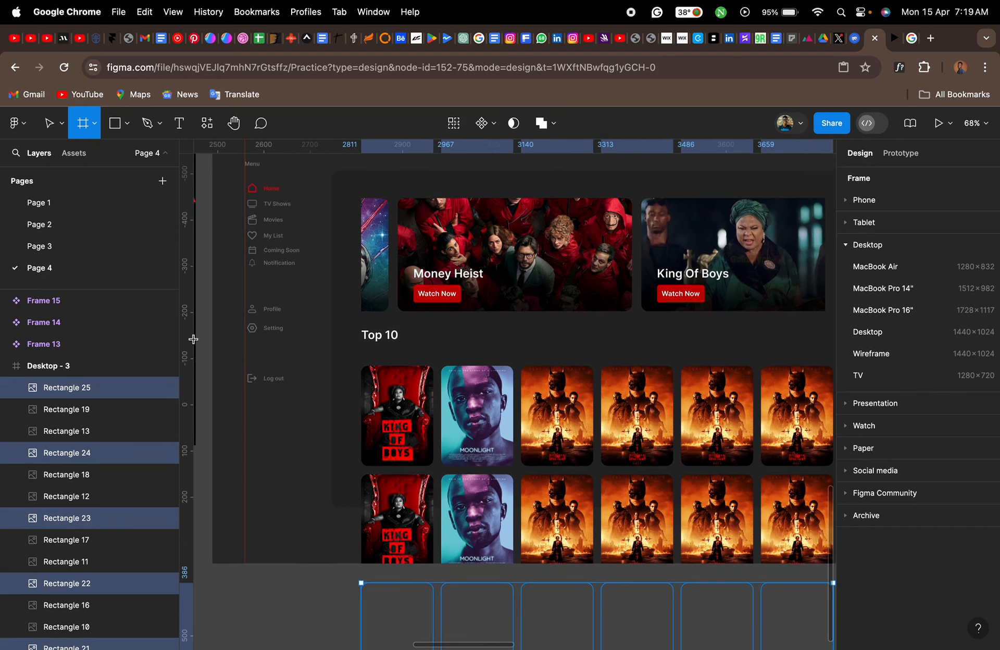
key(v)
- Place vertical guides along the banner frame's two side edges, at X 322 and X 1326
click(480, 210)
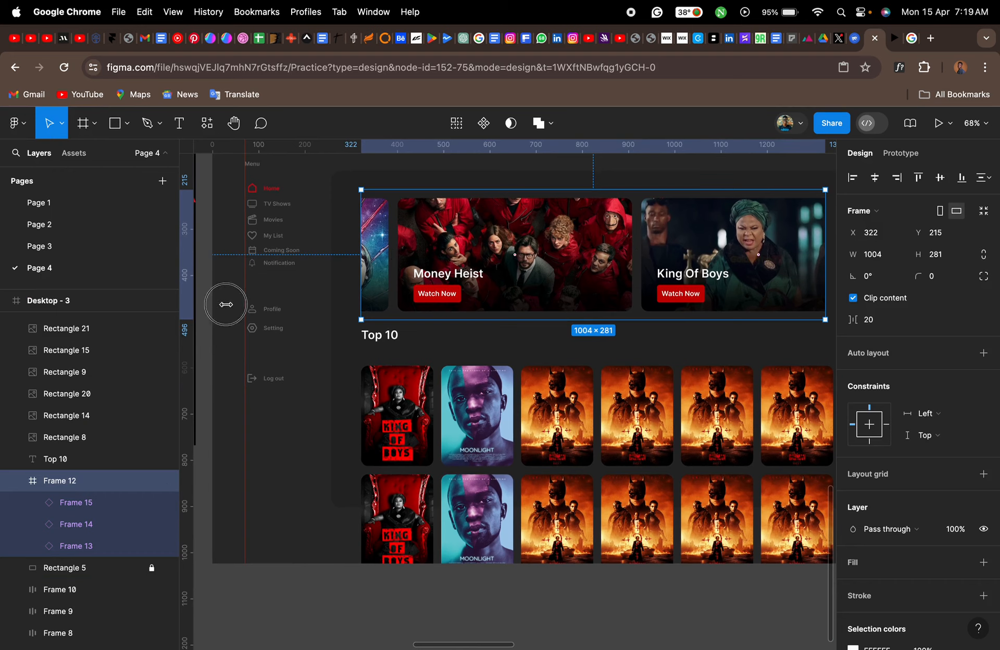
drag(359, 303, 359, 302)
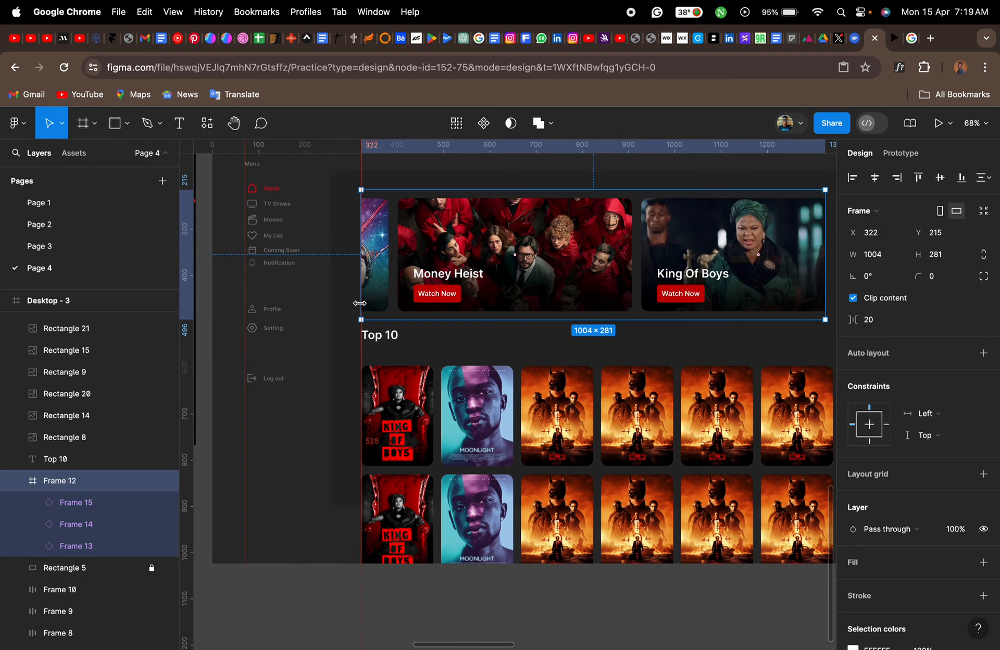
scroll(358, 302, down, 2)
scroll(359, 302, right, 2)
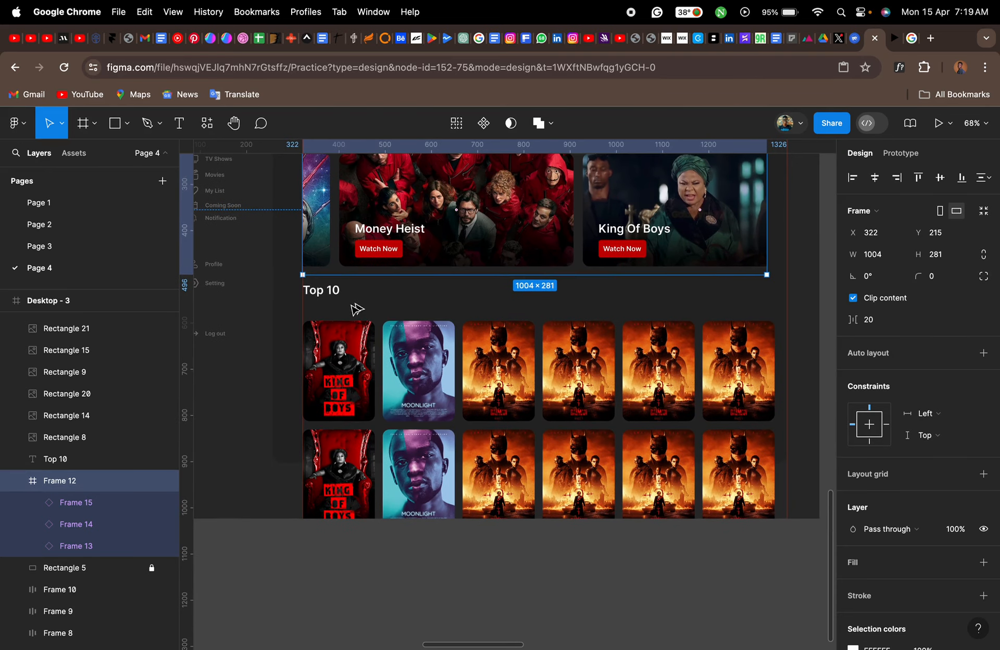
click(768, 297)
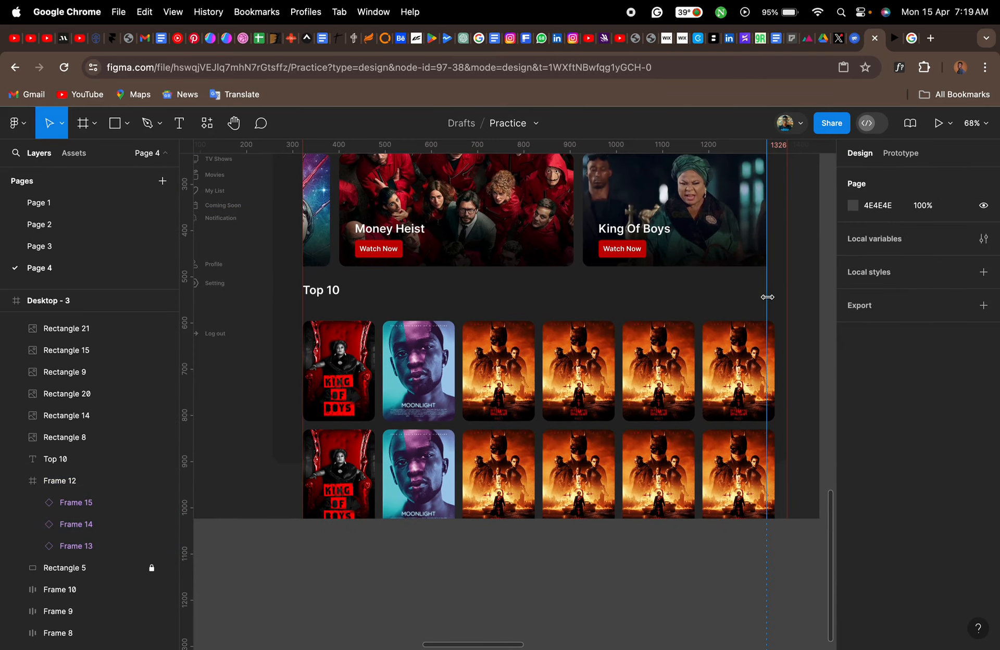
- Select all three poster rows and move them straight up by about 90 px
click(731, 375)
shift+click(737, 466)
scroll(736, 469, down, 2)
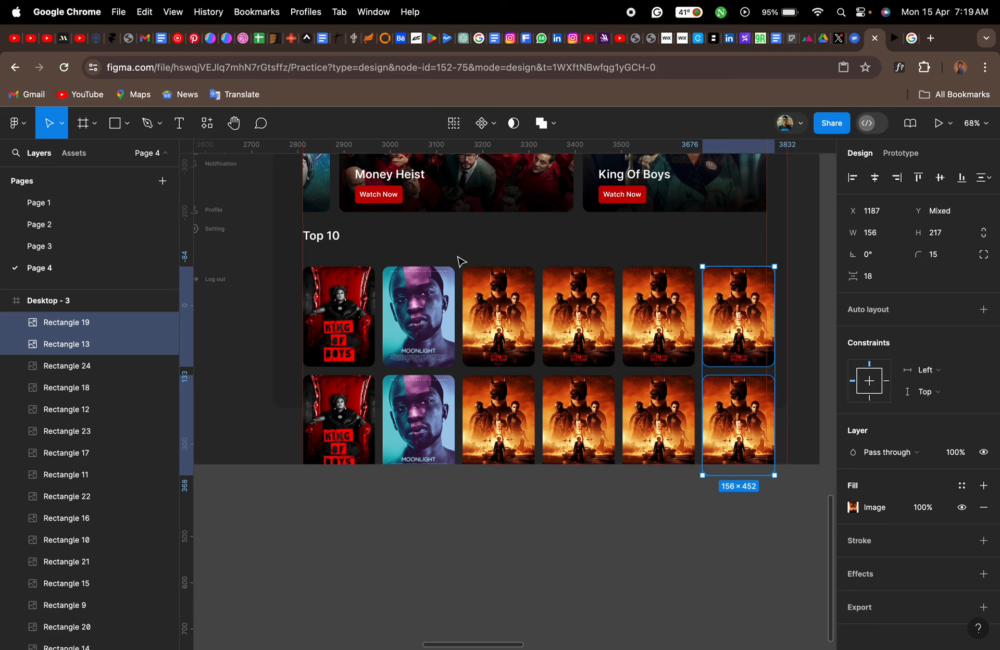
click(360, 263)
drag(346, 261, 764, 569)
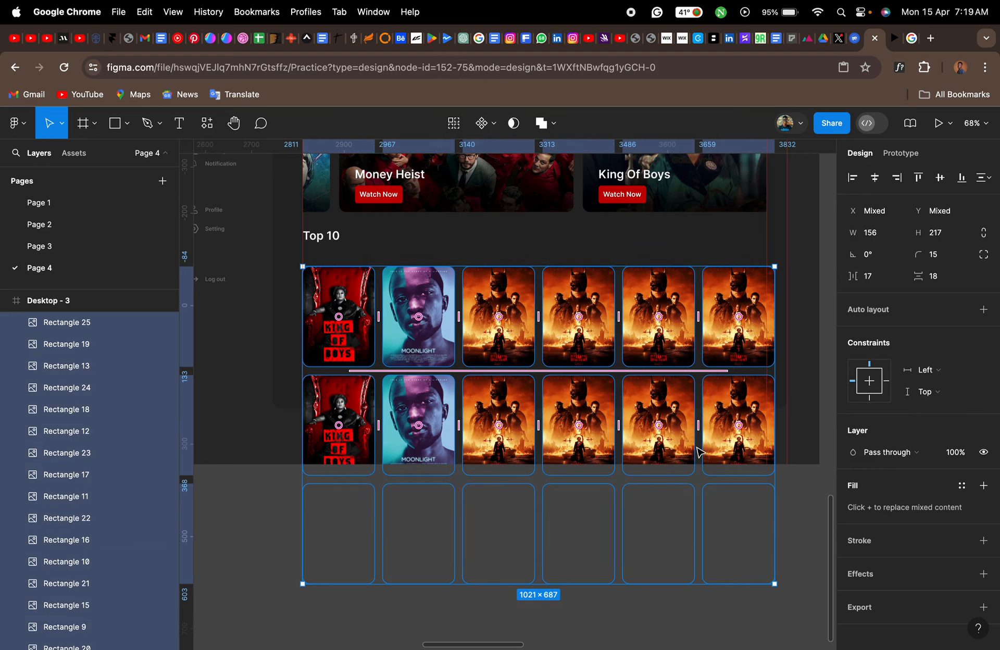
drag(665, 421, 666, 384)
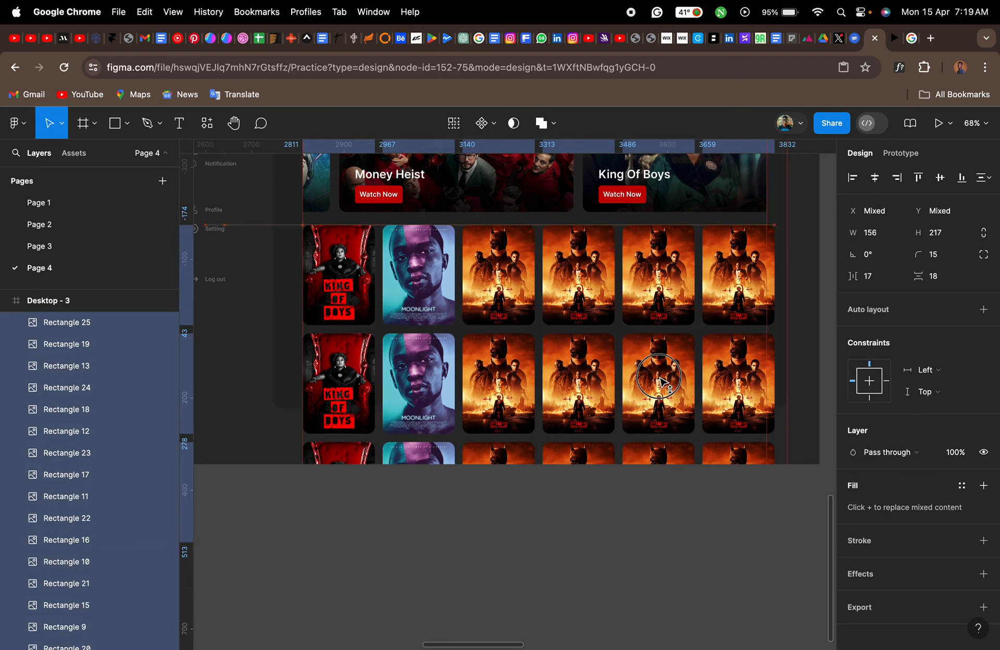
- Delete the last poster of each of the three rows, leaving five posters per row
click(799, 476)
click(748, 458)
shift+click(736, 416)
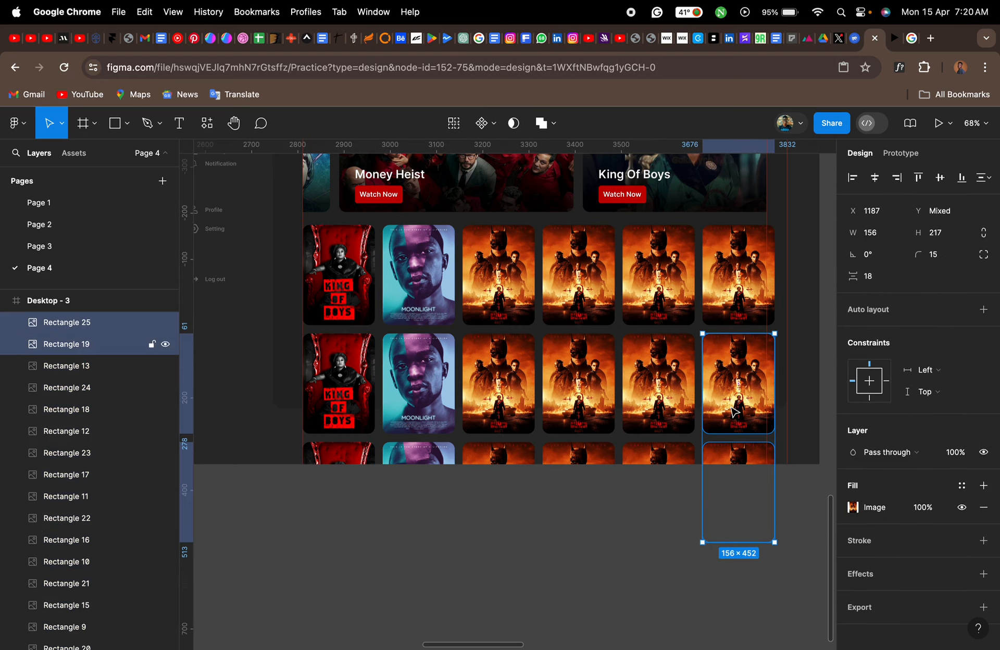
shift+click(734, 302)
key(Delete)
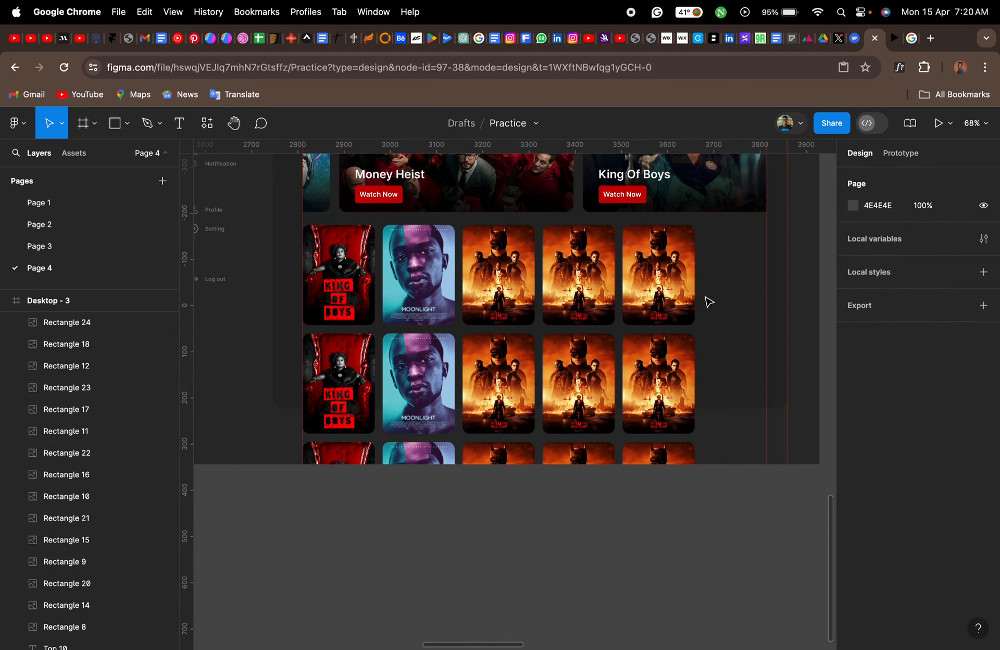
- Select the remaining fifteen posters and set their horizontal spacing to 25 and vertical spacing to 20
drag(721, 516, 343, 302)
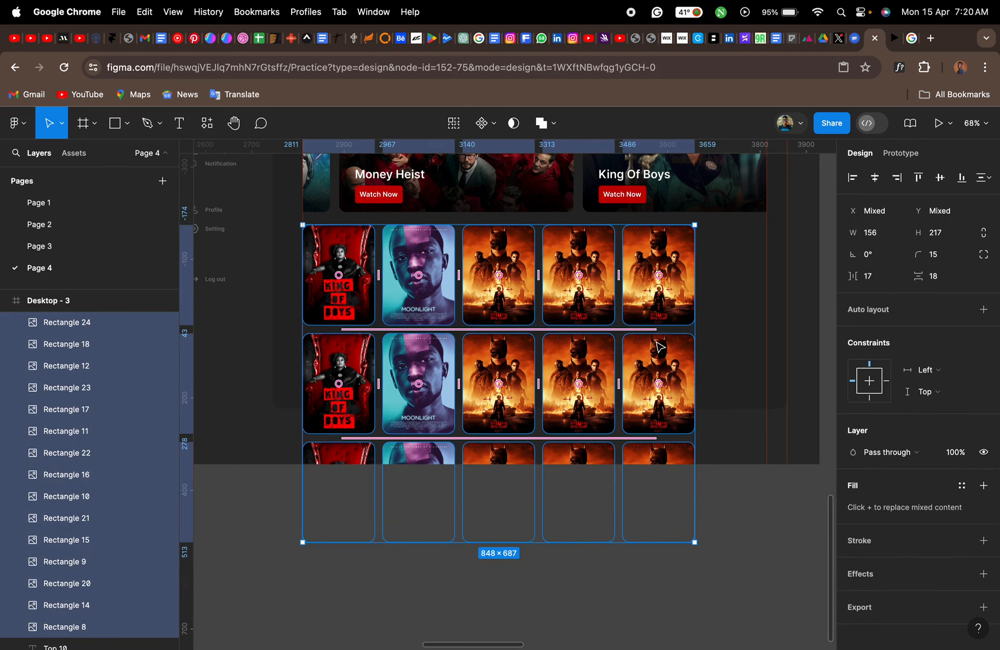
click(884, 281)
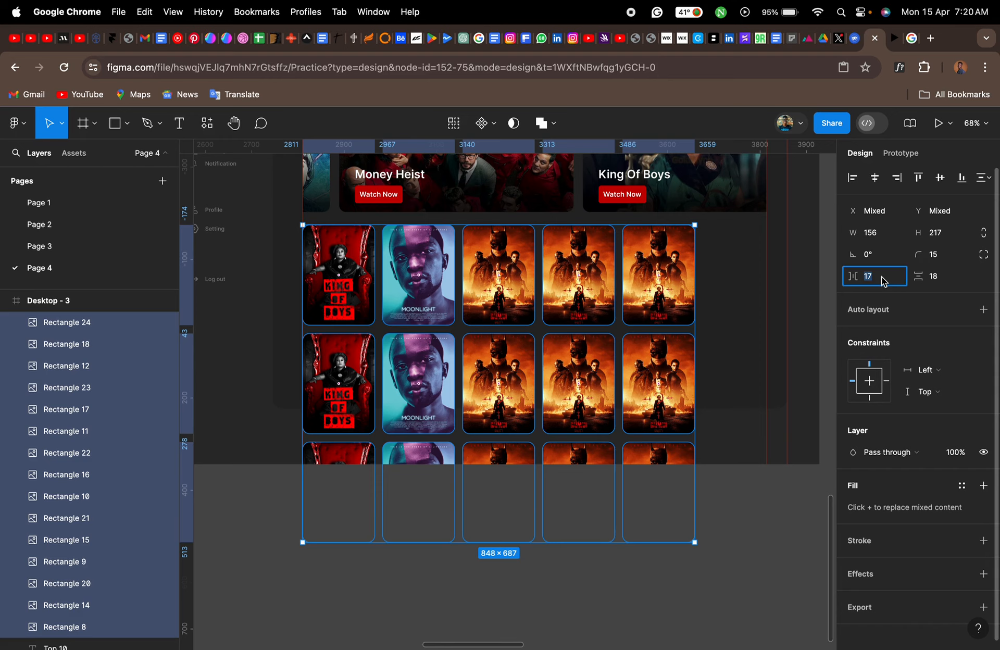
key(Return)
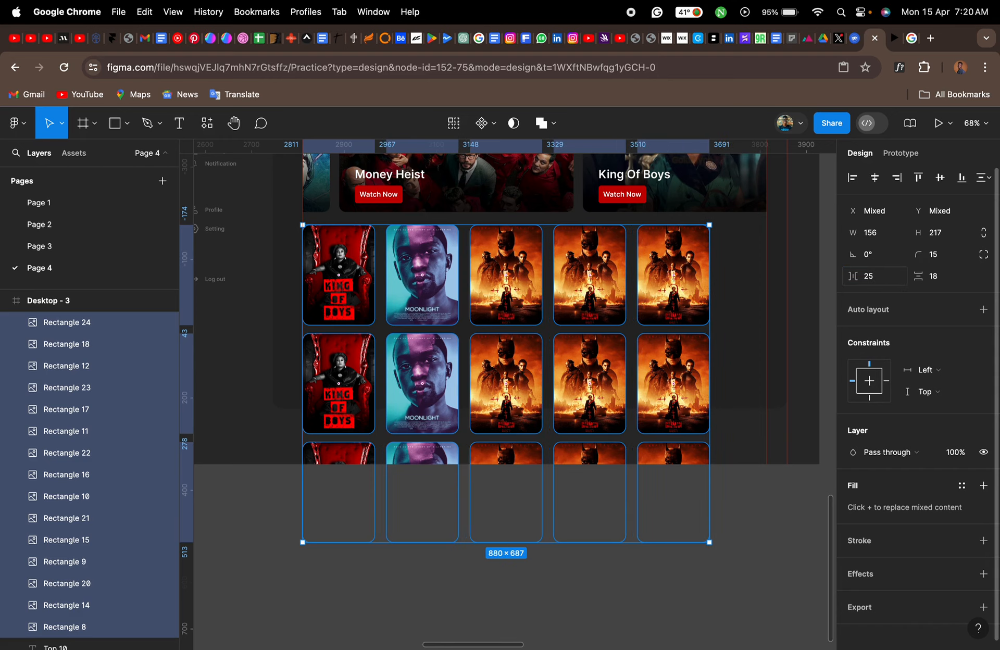
click(944, 284)
text(20)
key(Return)
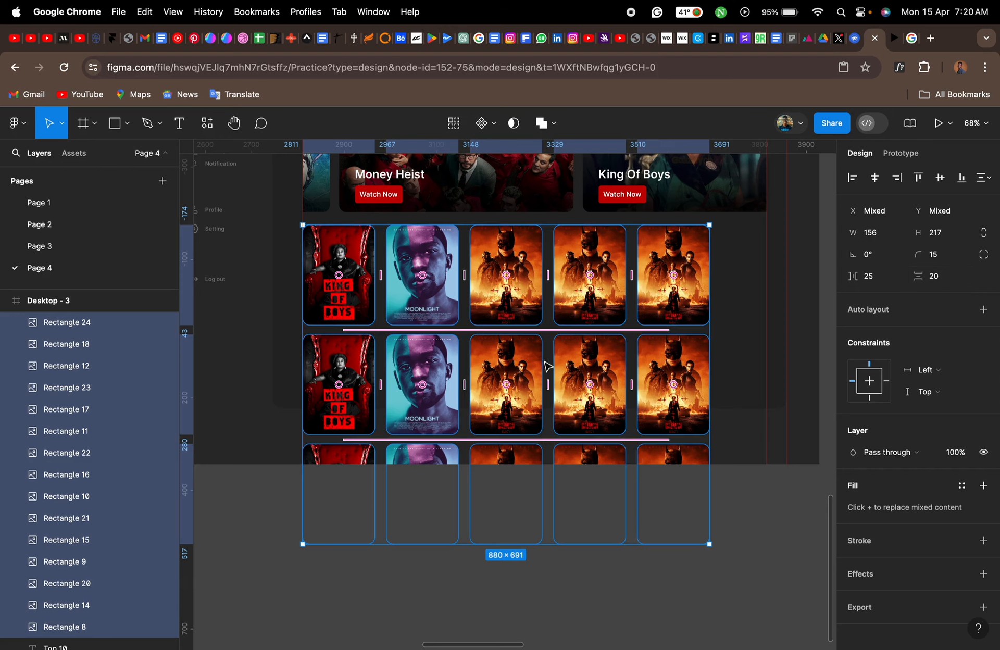
- Move the poster grid down about 66 px below the Top 10 heading and stretch it to 1004 wide, up to the guide at X 1326
drag(515, 296, 518, 326)
click(878, 281)
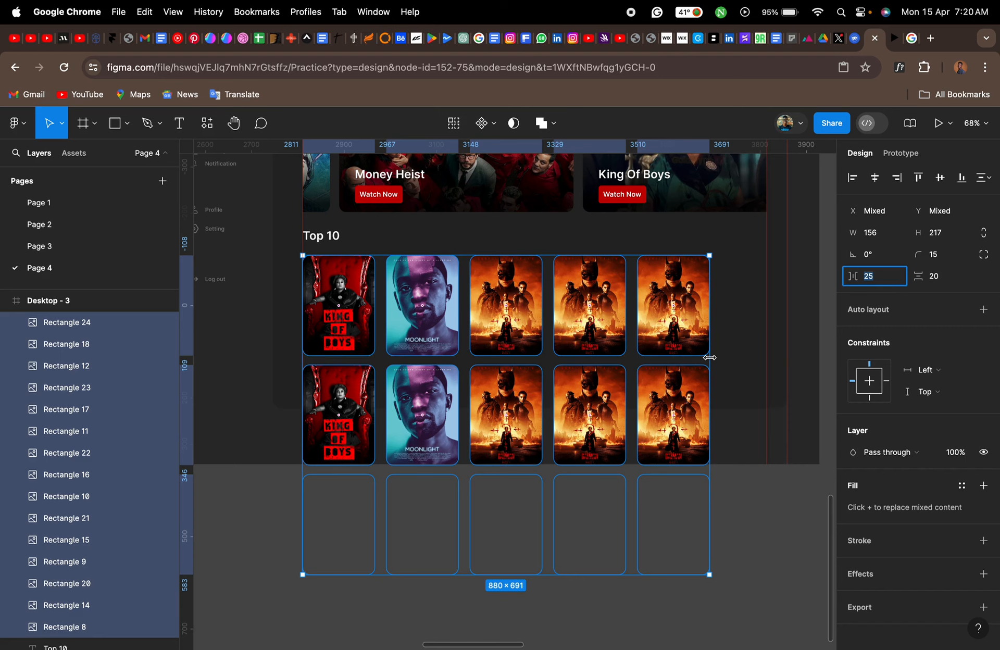
drag(710, 357, 765, 356)
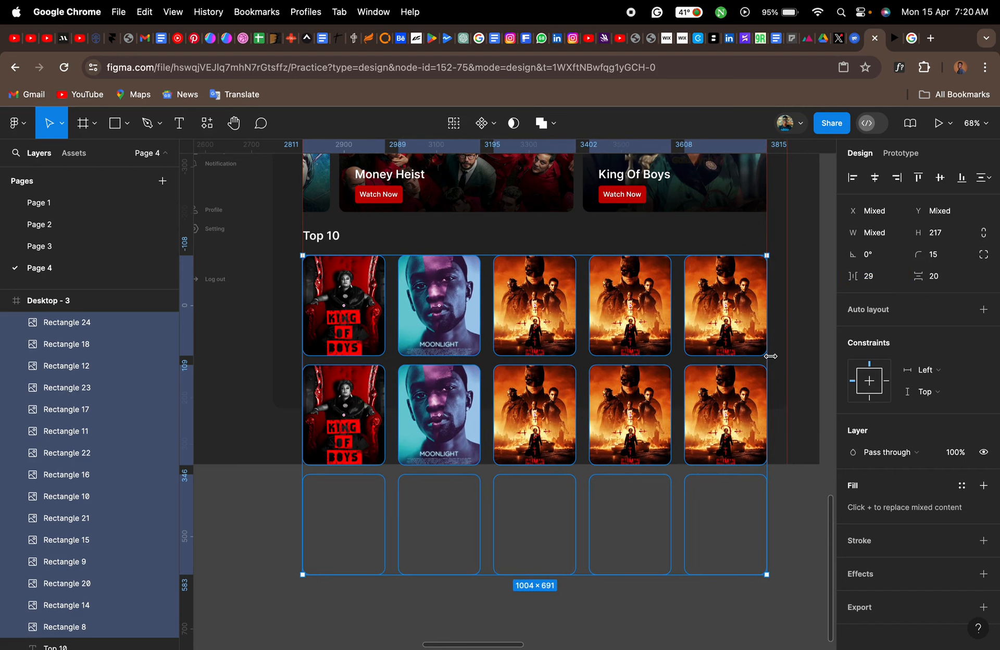
- Wrap the fifteen selected posters in an auto layout frame
scroll(771, 360, right, 3)
mouse_move(706, 385)
mouse_down()
mouse_move(820, 386)
mouse_move(531, 388)
mouse_move(705, 376)
mouse_up()
scroll(665, 351, up, 10)
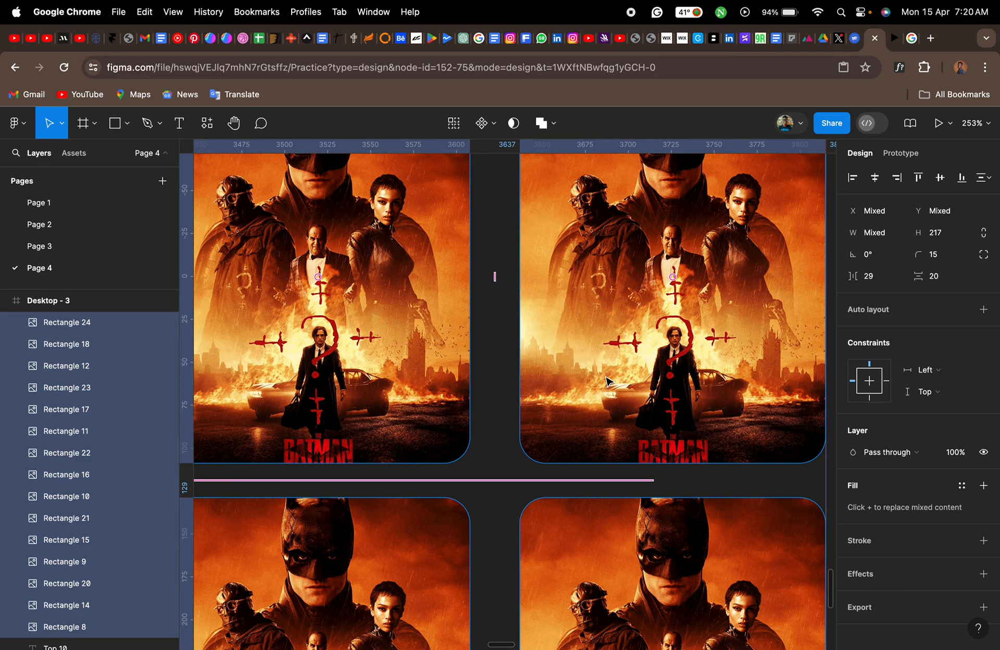
scroll(607, 382, down, 10)
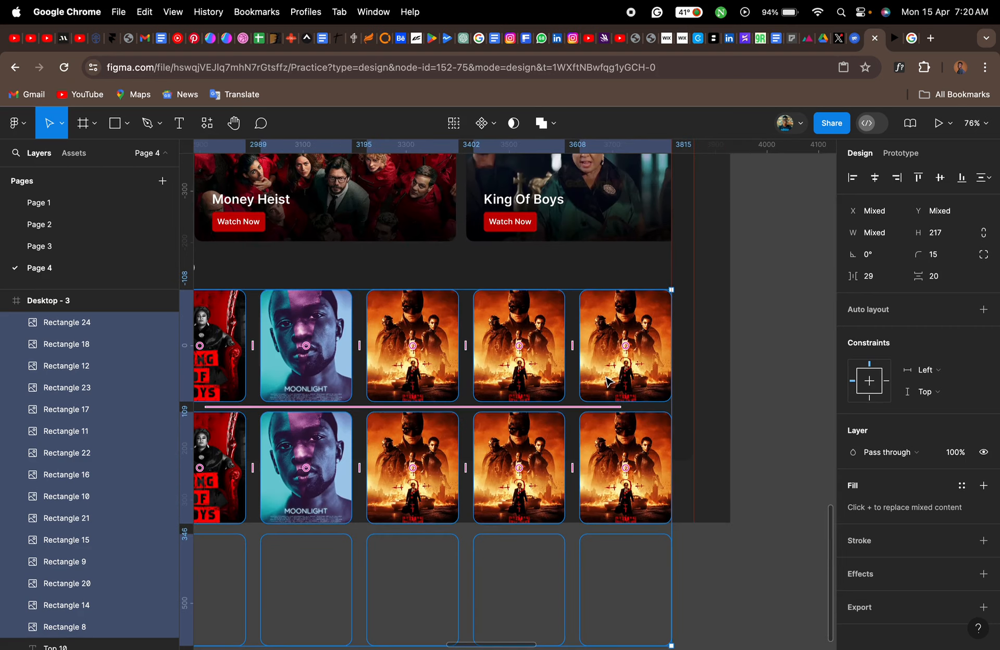
scroll(681, 392, down, 2)
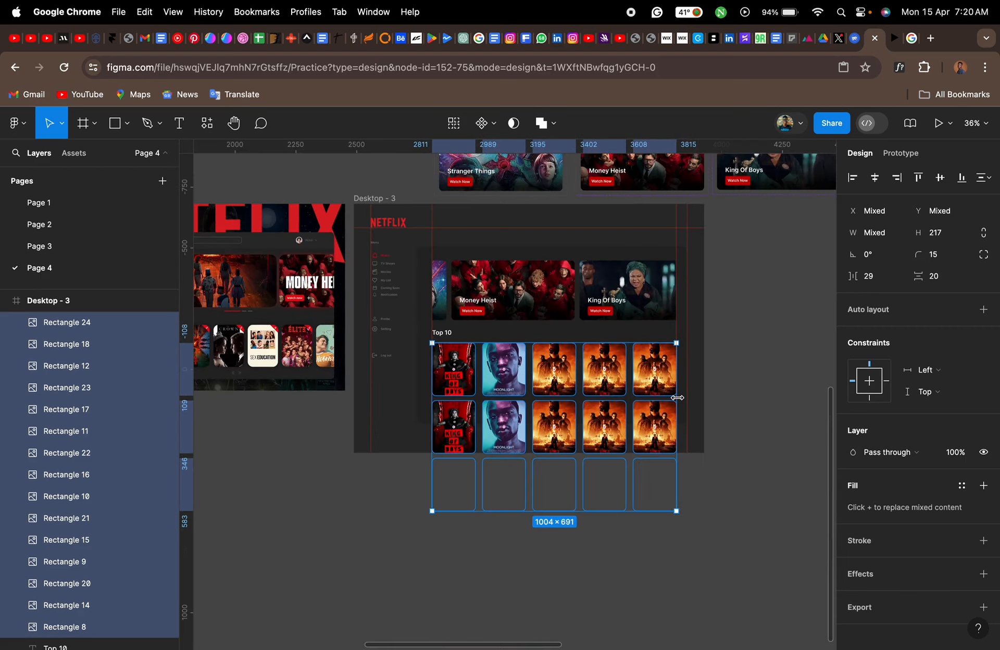
drag(678, 397, 560, 426)
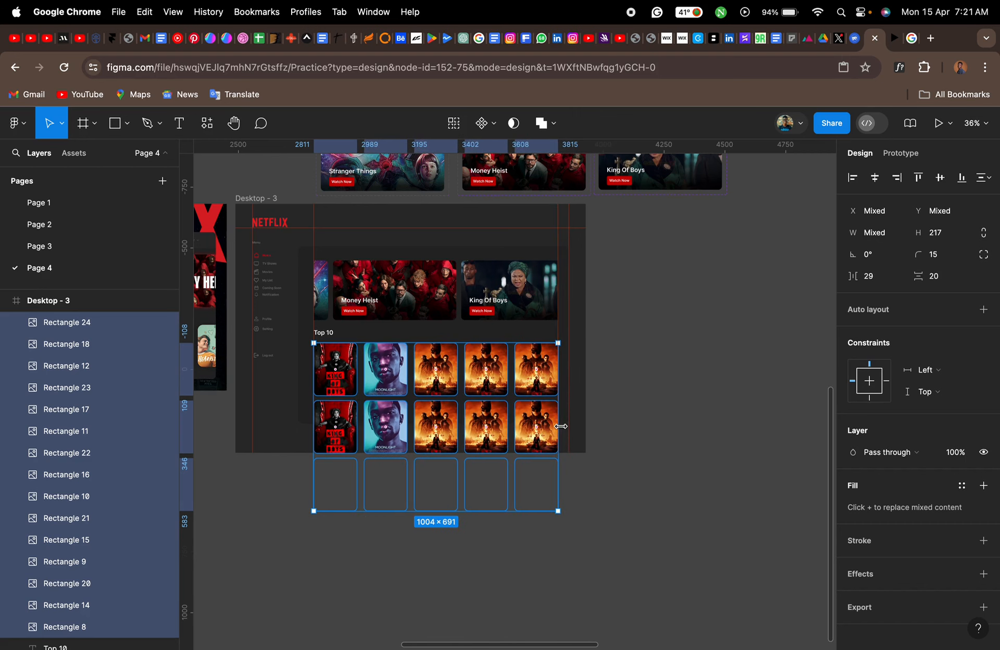
scroll(397, 409, up, 5)
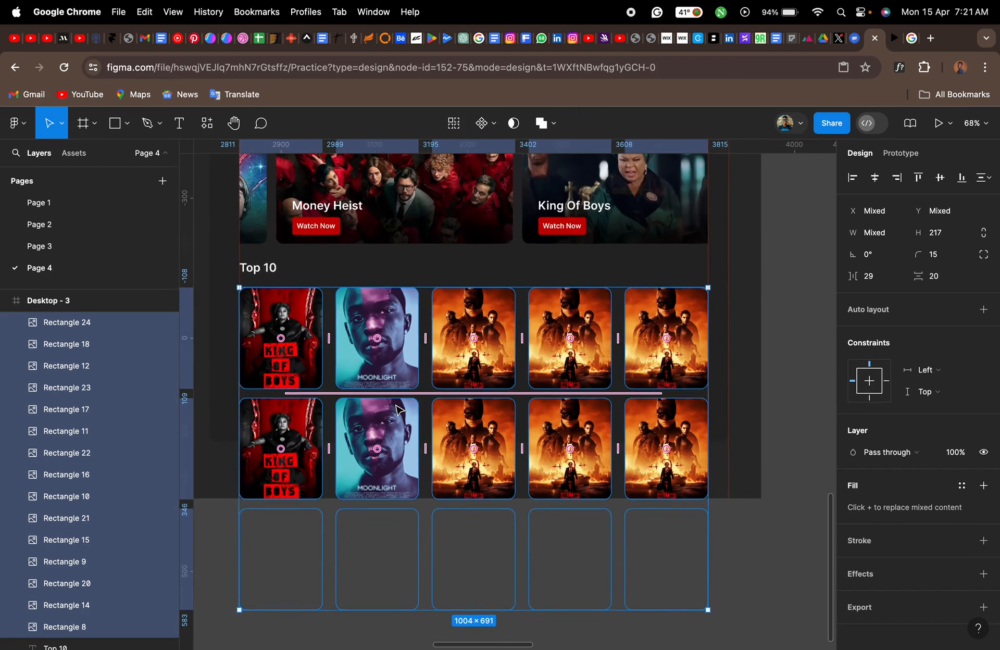
scroll(397, 410, up, 1)
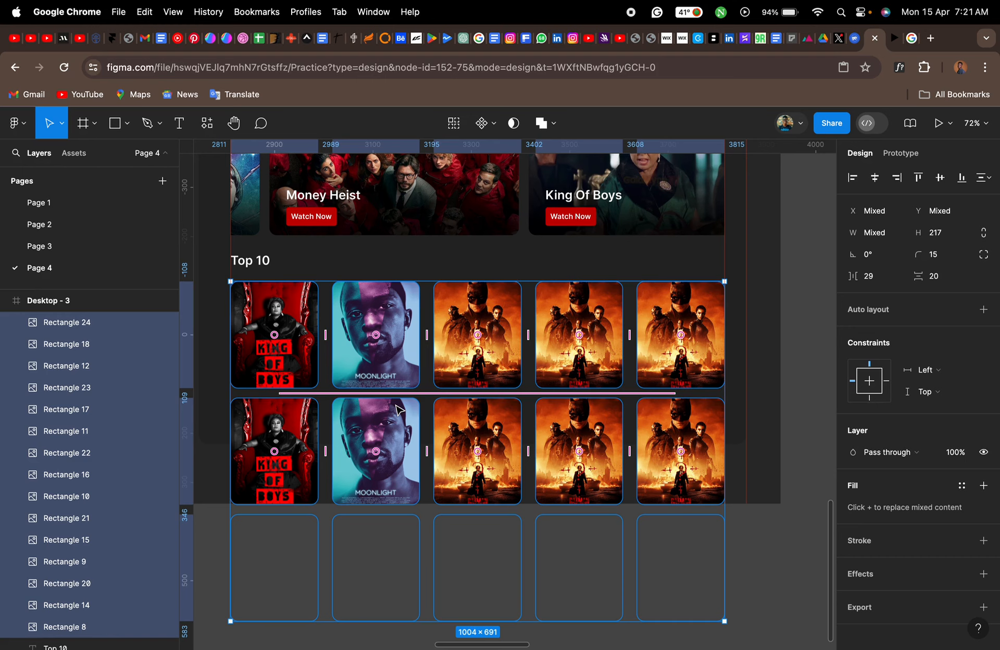
key(shift+a)
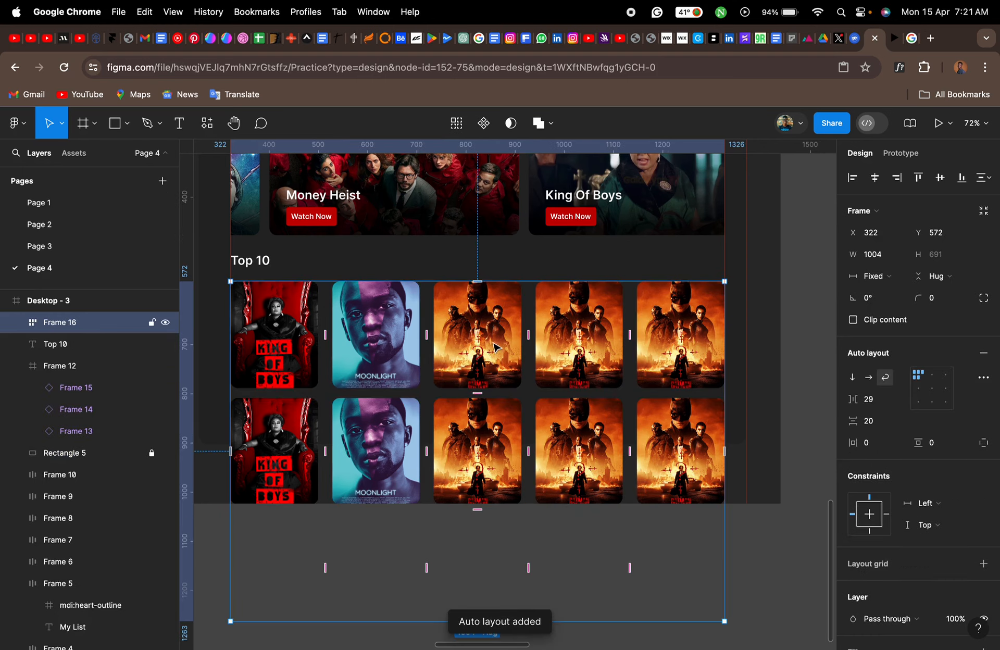
- Shorten the poster frame to a height of 289 so its lower edge ends within the dark background panel
scroll(503, 354, left, 3)
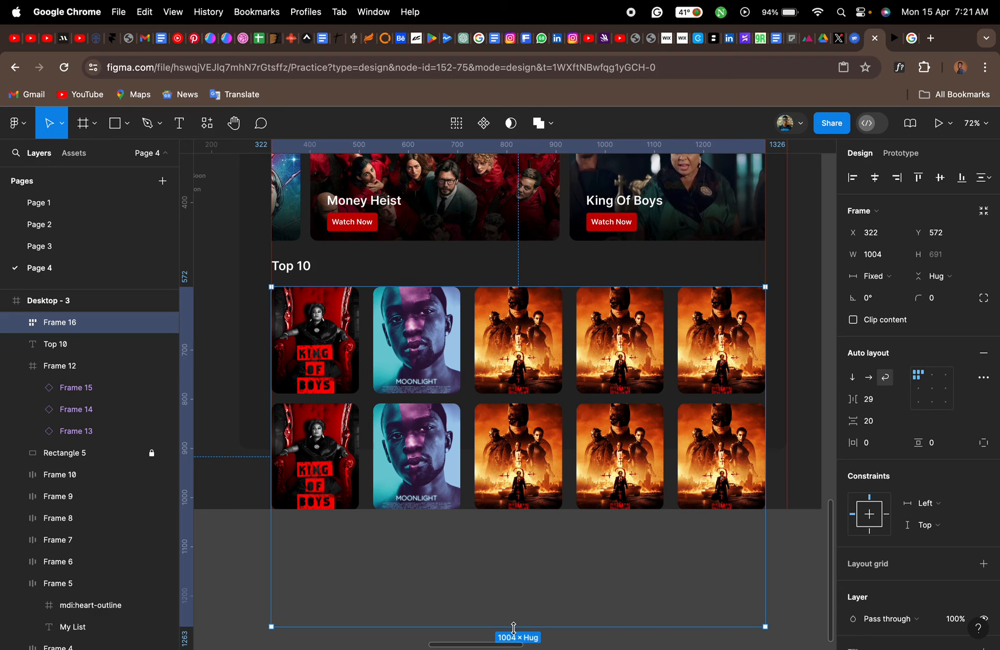
drag(514, 629, 514, 429)
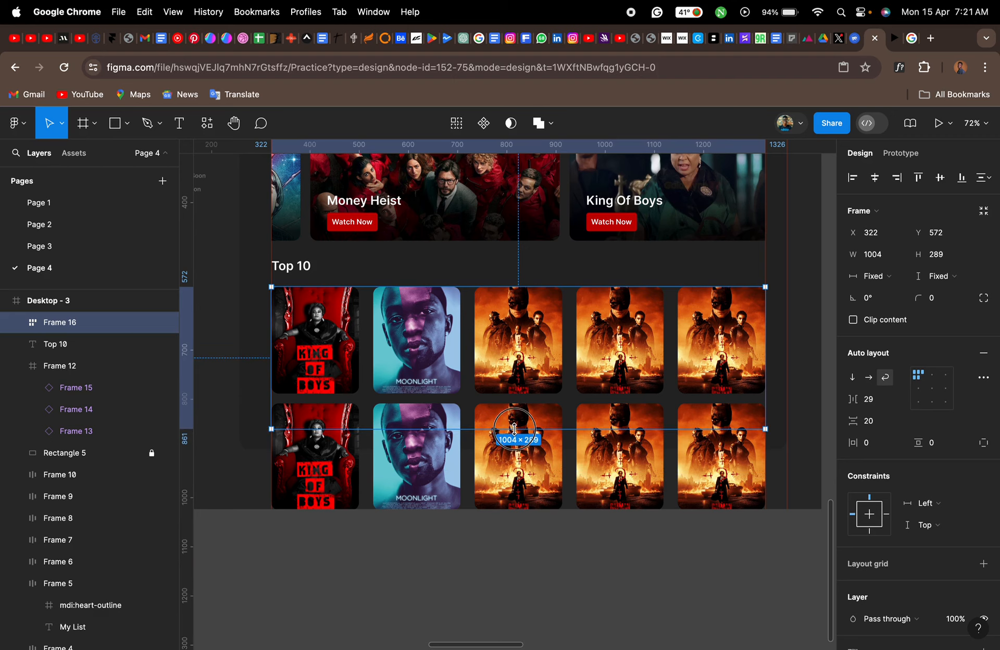
scroll(264, 433, up, 10)
scroll(266, 434, up, 2)
click(265, 435)
scroll(265, 434, left, 2)
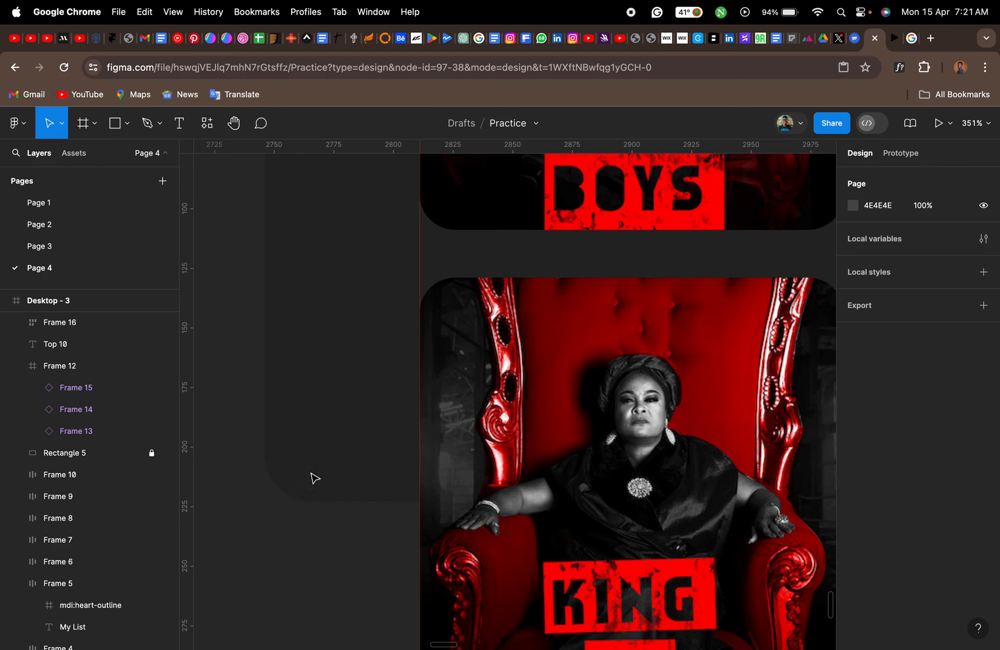
scroll(558, 457, down, 10)
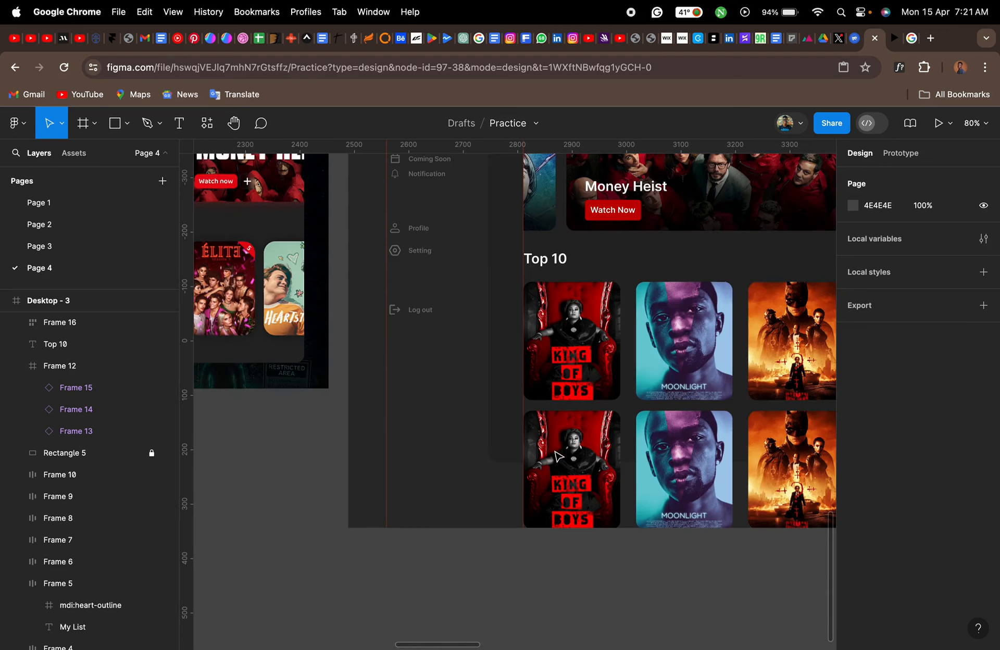
- Select the poster frame and turn on Clip content to hide the posters beyond its lower edge
click(573, 349)
click(588, 348)
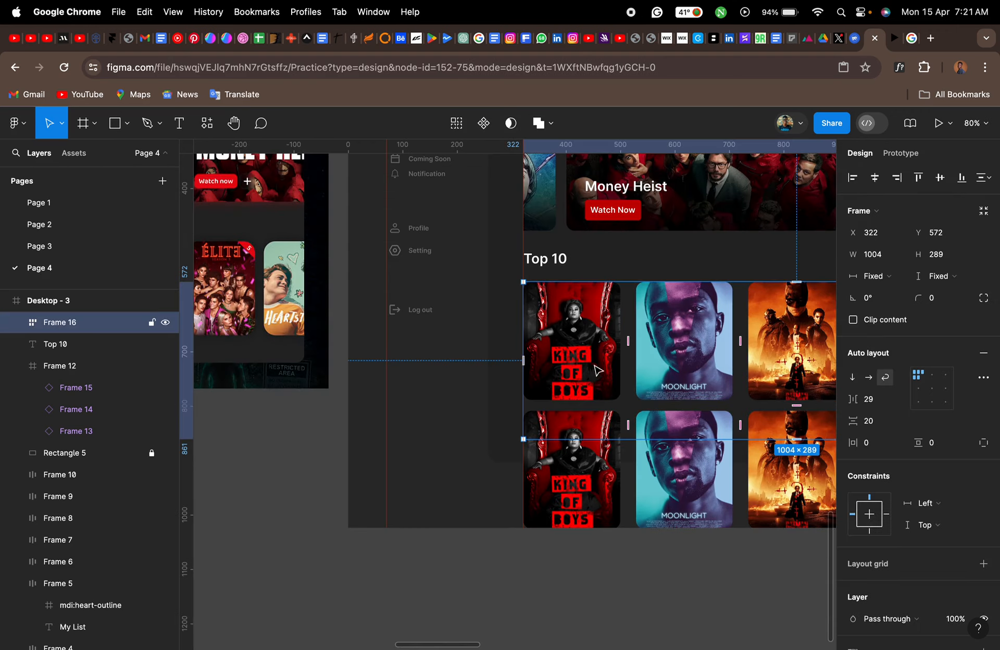
scroll(598, 371, right, 7)
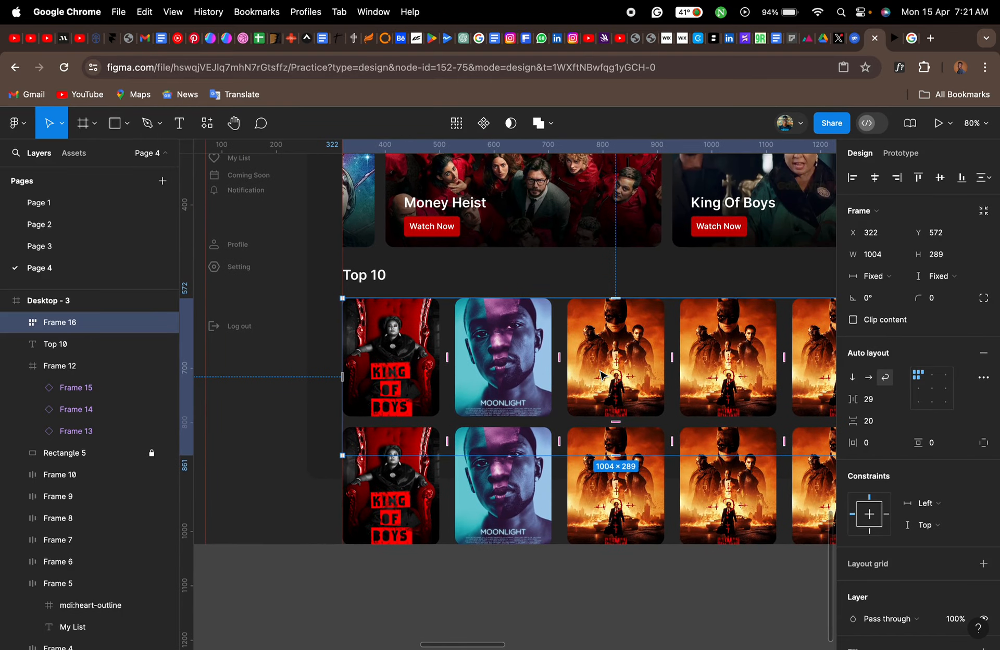
scroll(601, 375, right, 4)
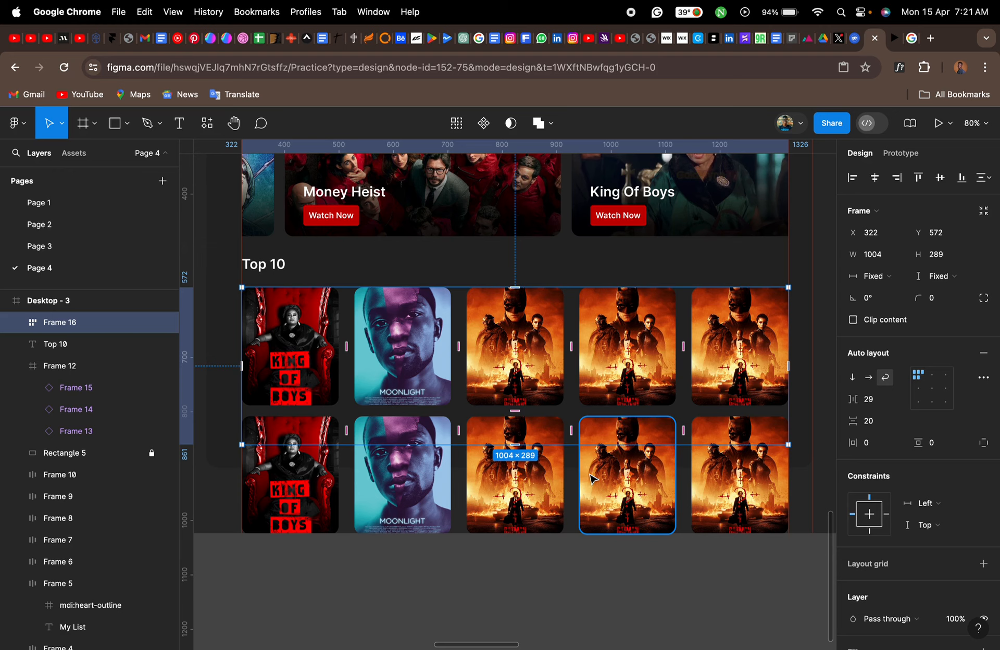
click(853, 320)
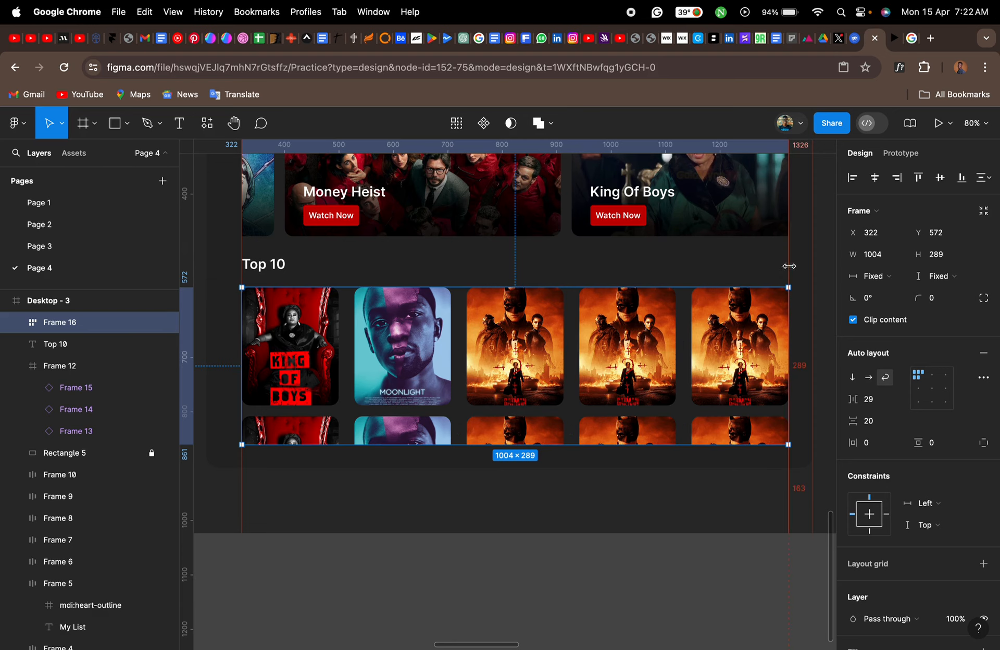
- Set the overflow scroll behavior of the Top 10 poster frame to Vertical
click(907, 155)
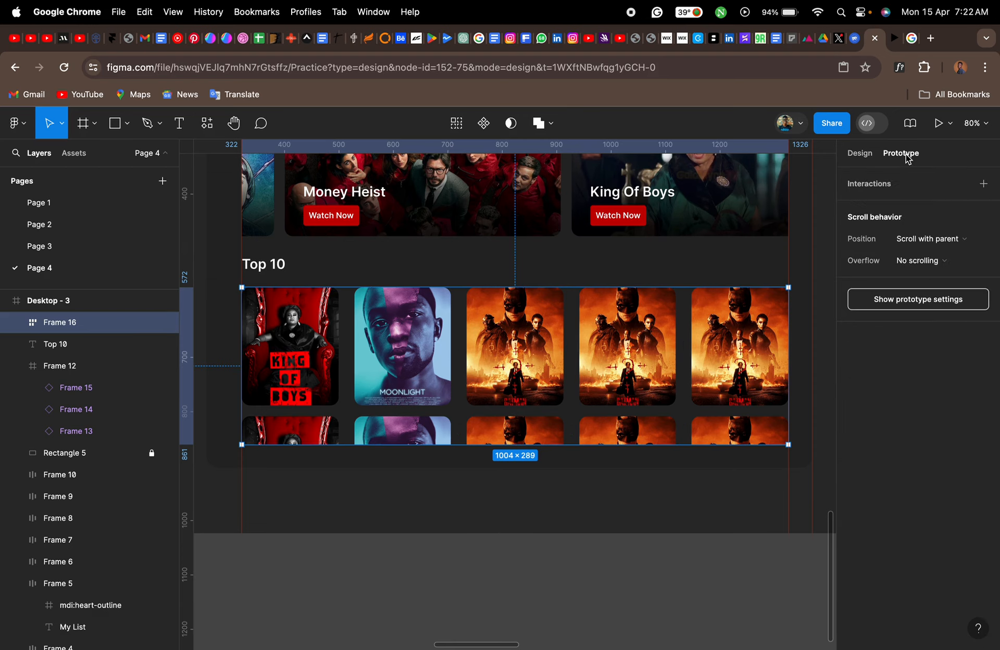
click(937, 262)
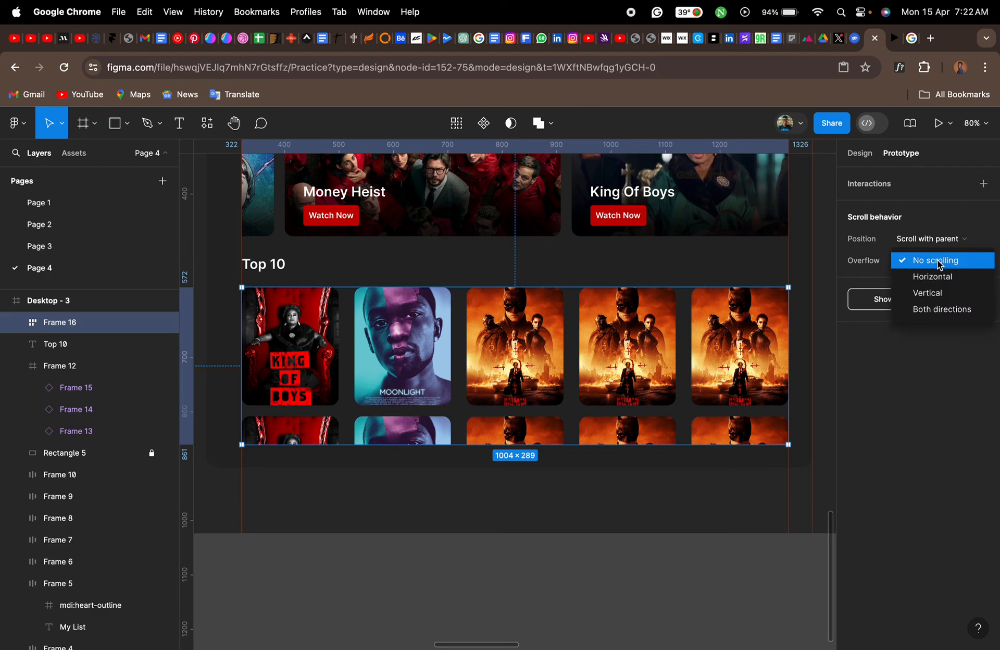
click(942, 293)
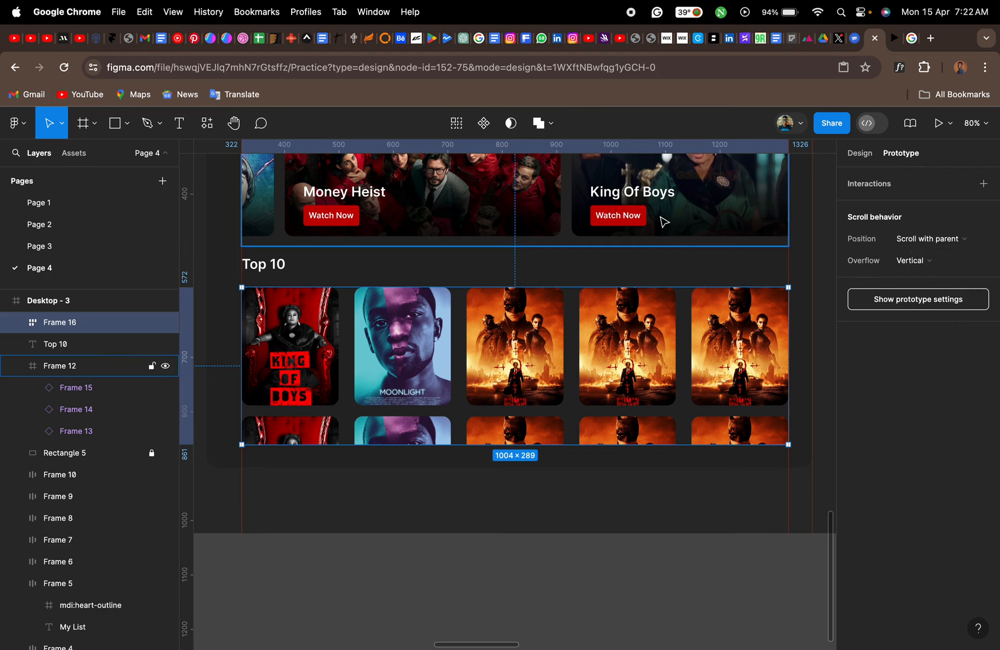
click(931, 266)
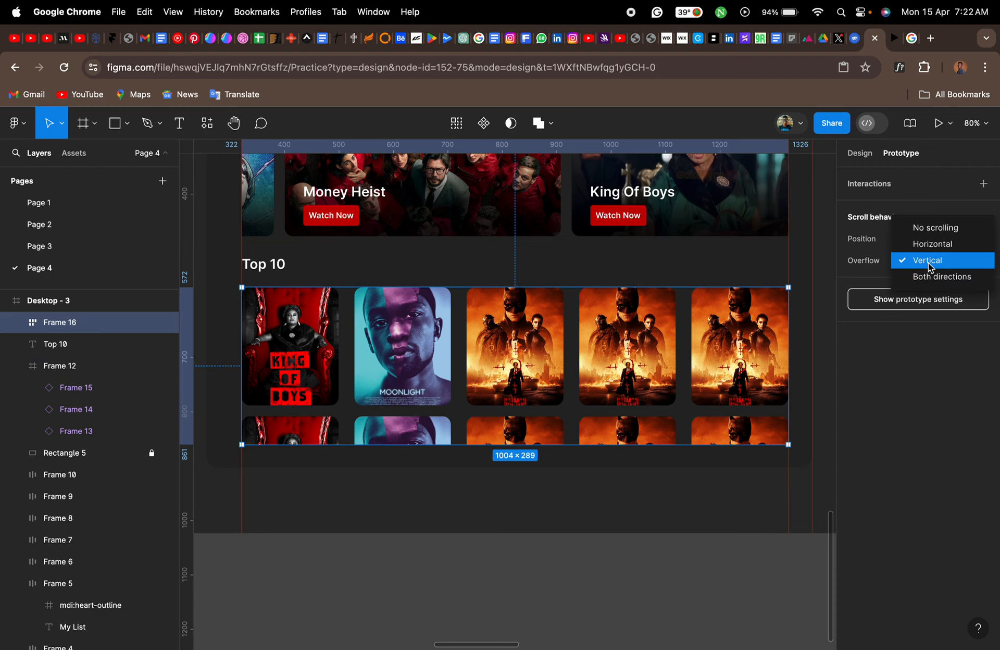
click(931, 264)
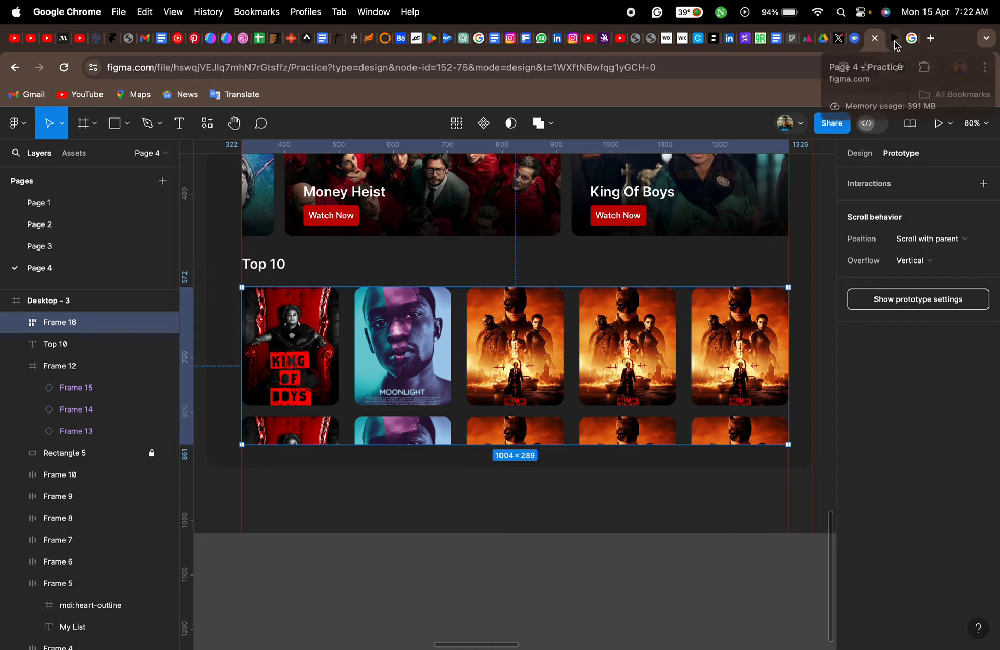
- Switch to the prototype preview and test the vertical scrolling of the Top 10 posters and the sideways scrolling of the banners
click(896, 42)
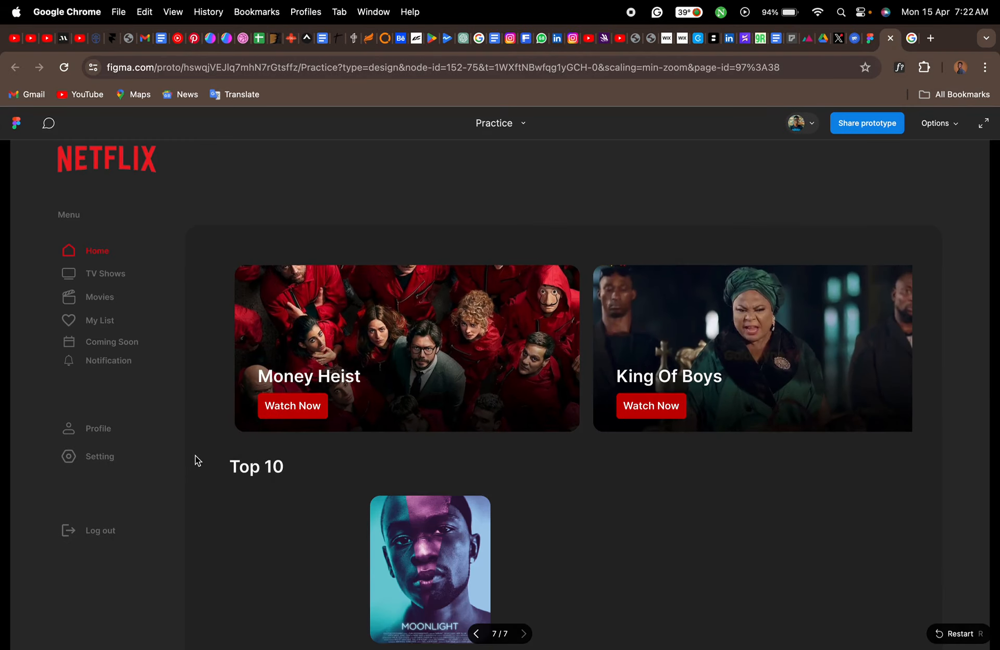
scroll(196, 460, down, 3)
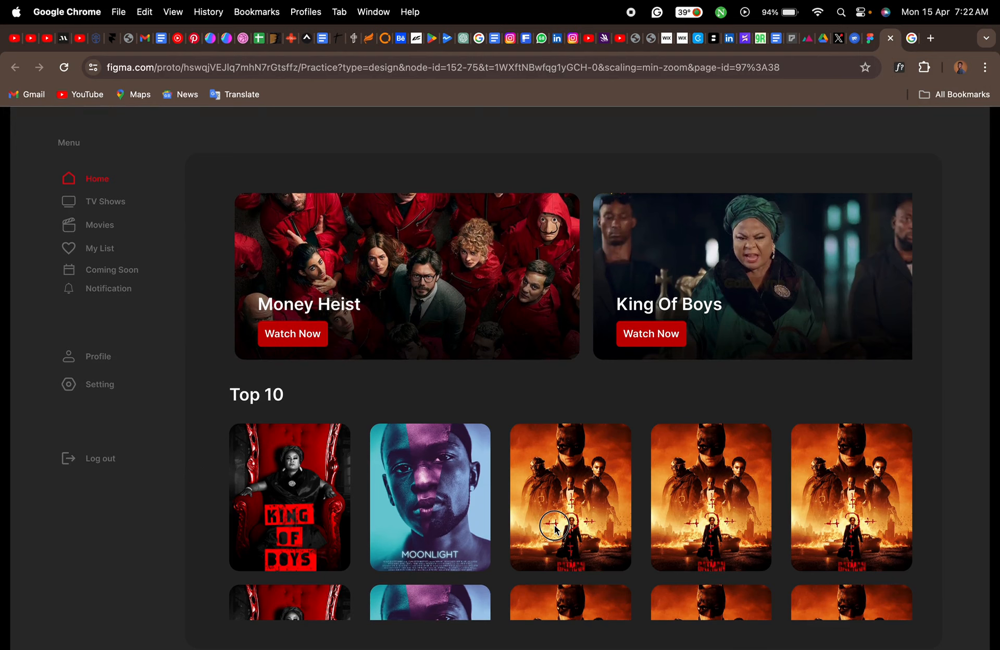
drag(555, 525, 559, 429)
drag(559, 527, 559, 440)
scroll(562, 494, down, 4)
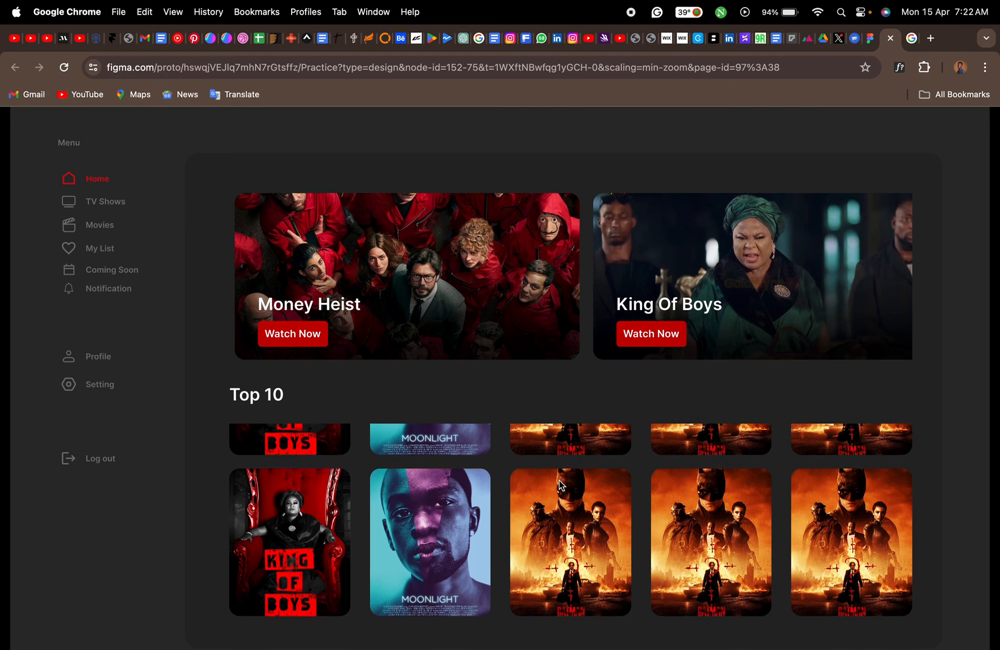
drag(563, 538, 565, 452)
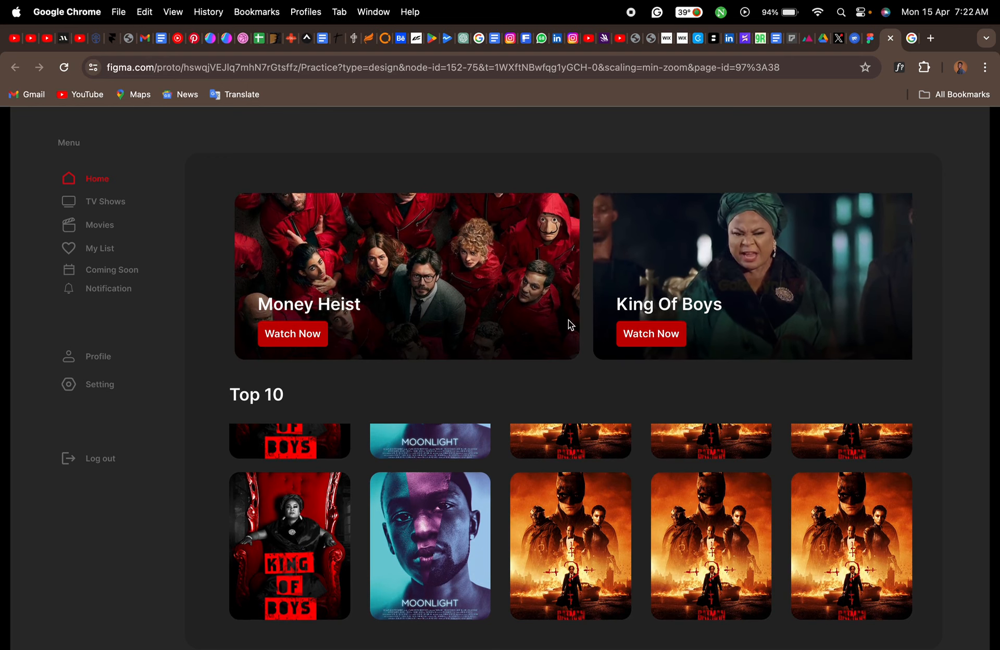
click(492, 262)
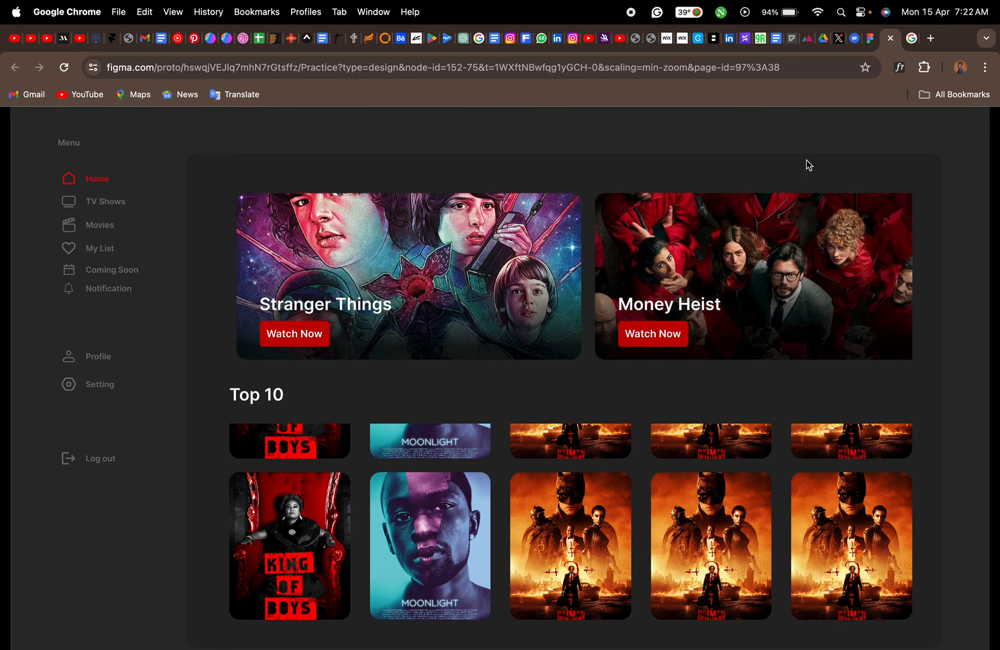
- Return to the design file and extend the poster frame's lower edge to a height of 310, keeping its upper edge at Y 572
click(868, 45)
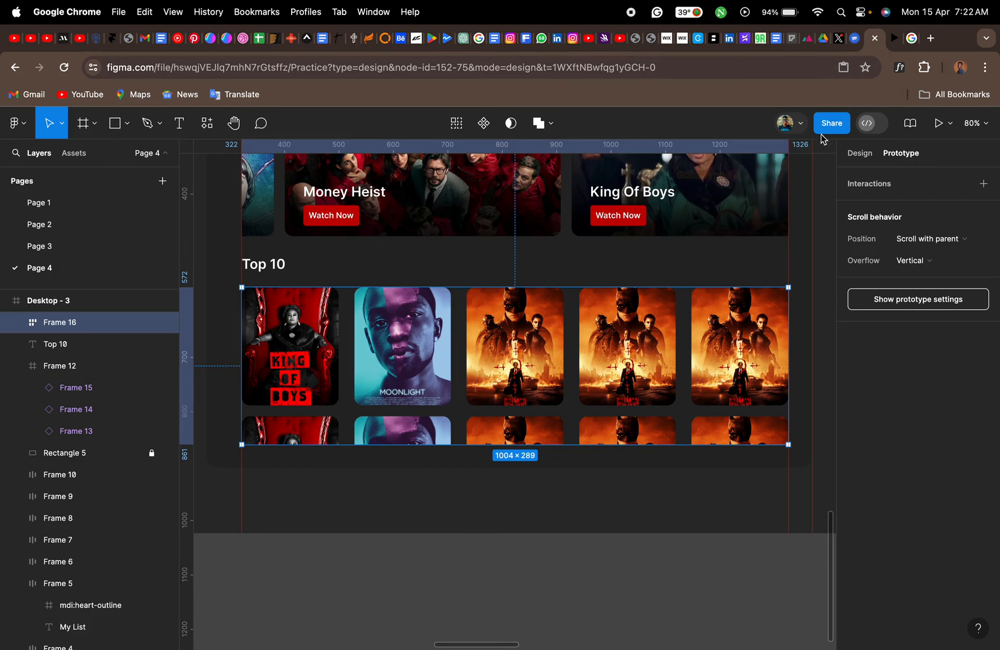
click(860, 153)
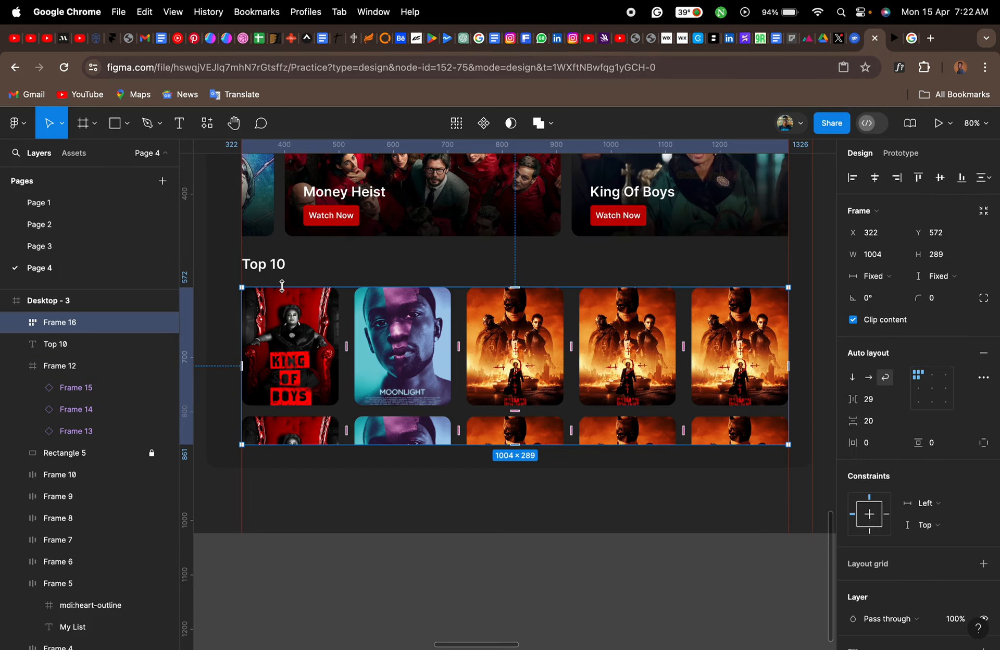
scroll(282, 286, up, 5)
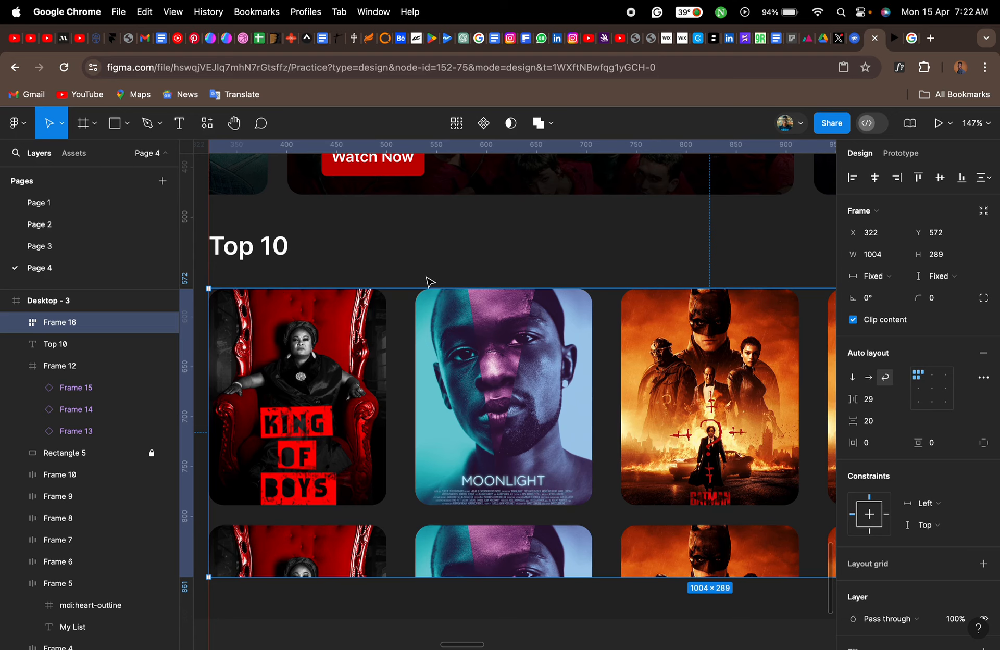
scroll(428, 281, left, 3)
scroll(428, 281, down, 2)
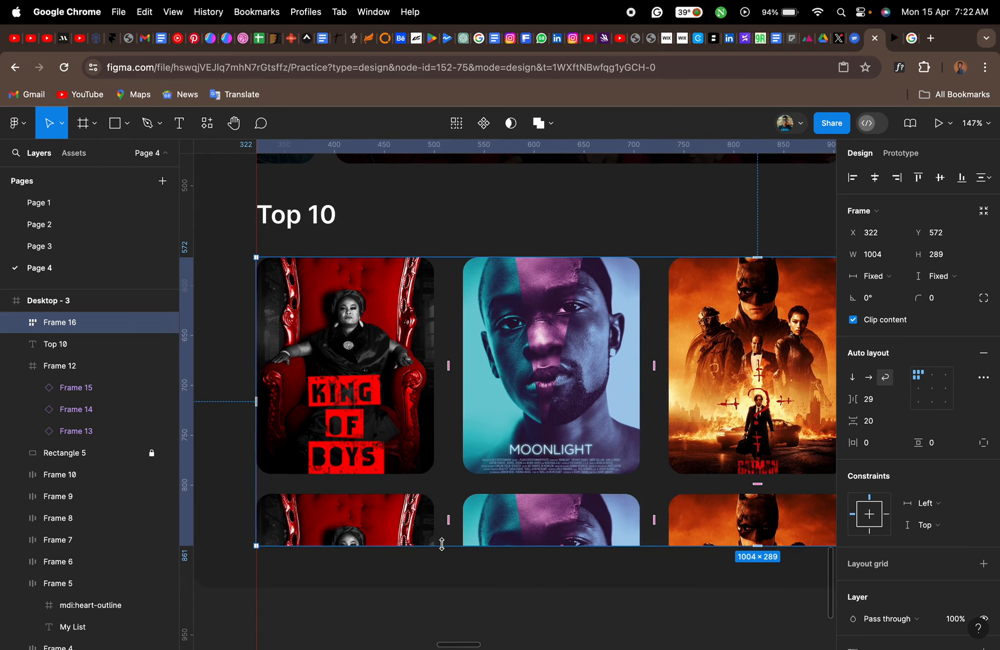
drag(442, 544, 445, 567)
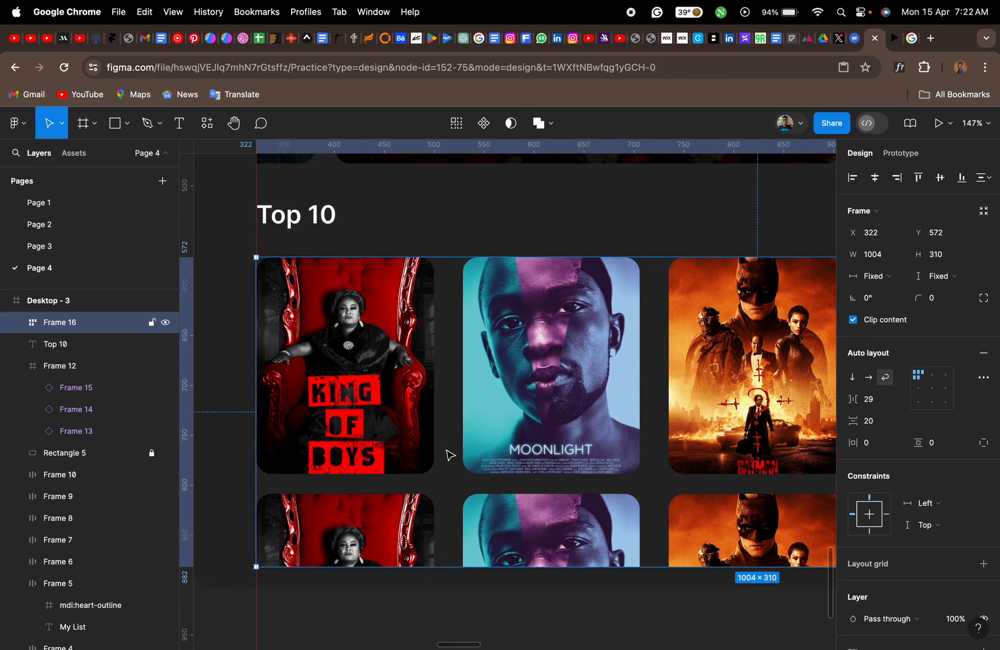
drag(445, 257, 445, 244)
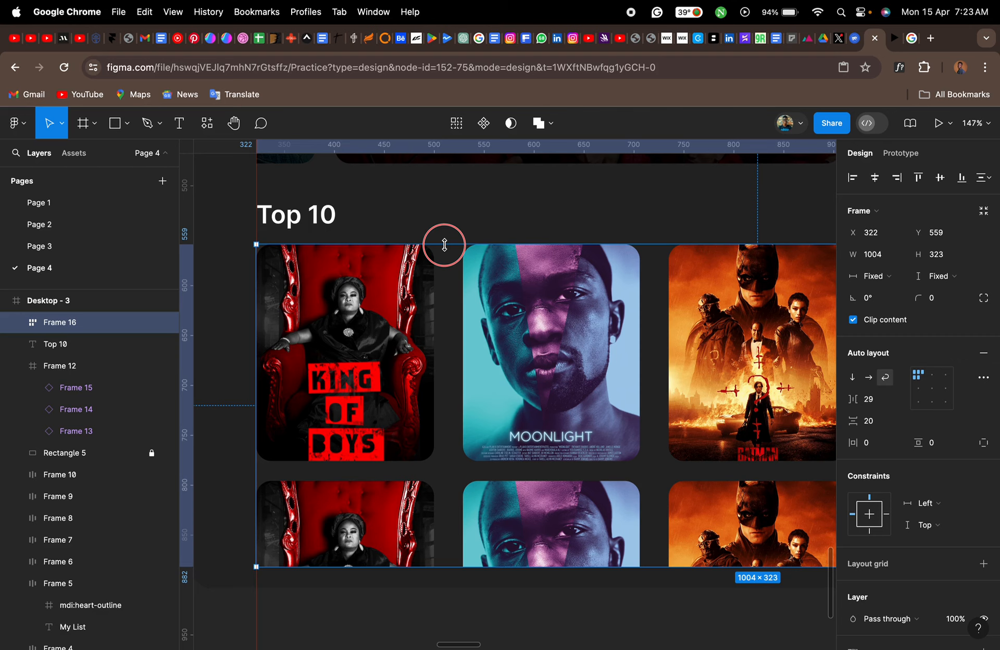
key(super+z)
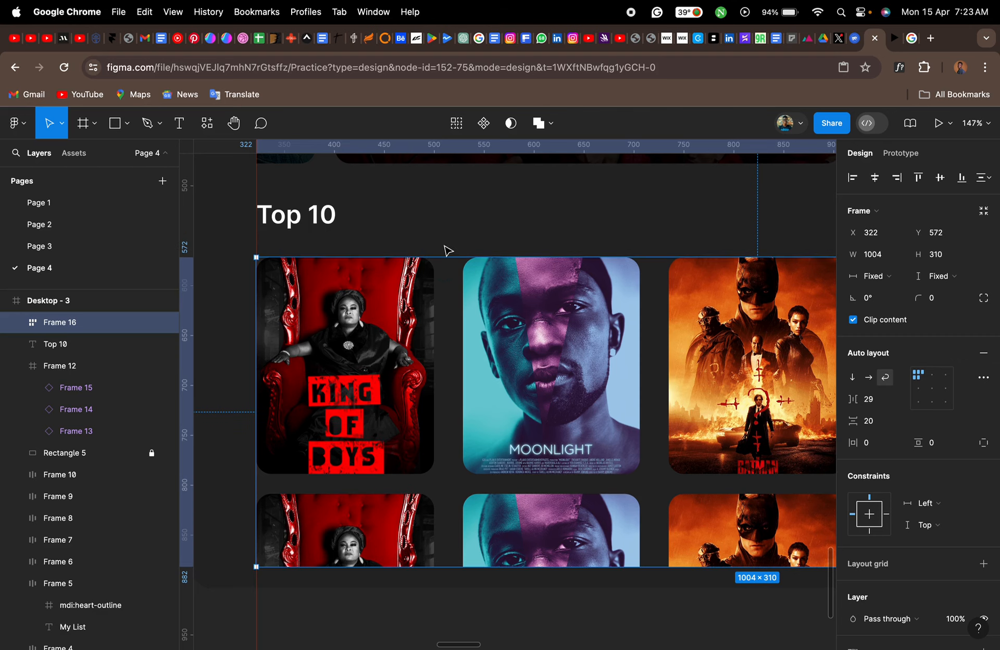
- Try removing the Moonlight poster from the first row of the poster frame and undo the deletion
click(581, 410)
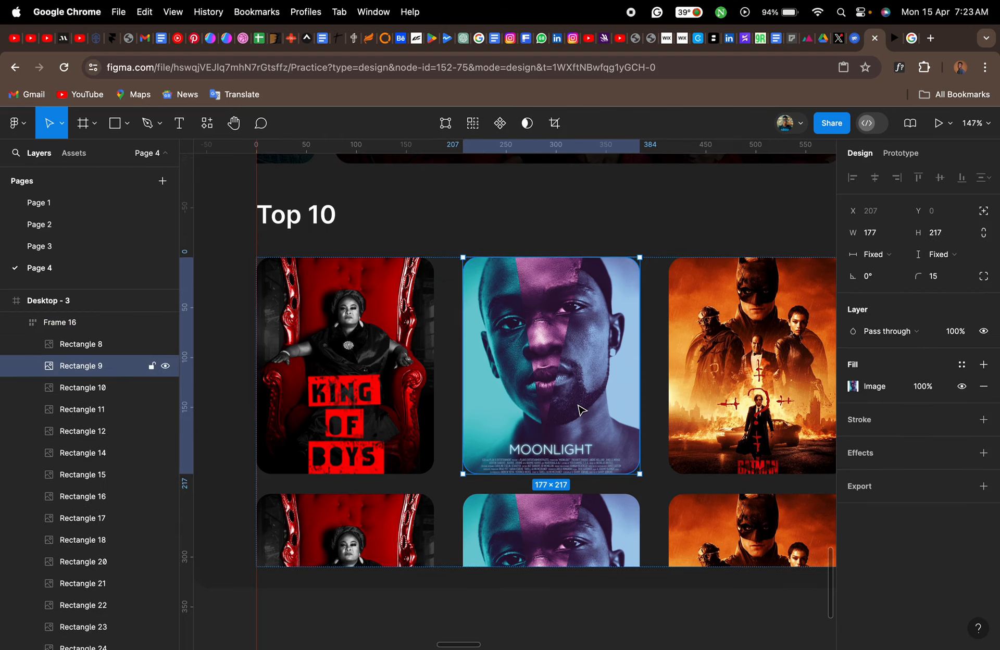
scroll(574, 409, down, 5)
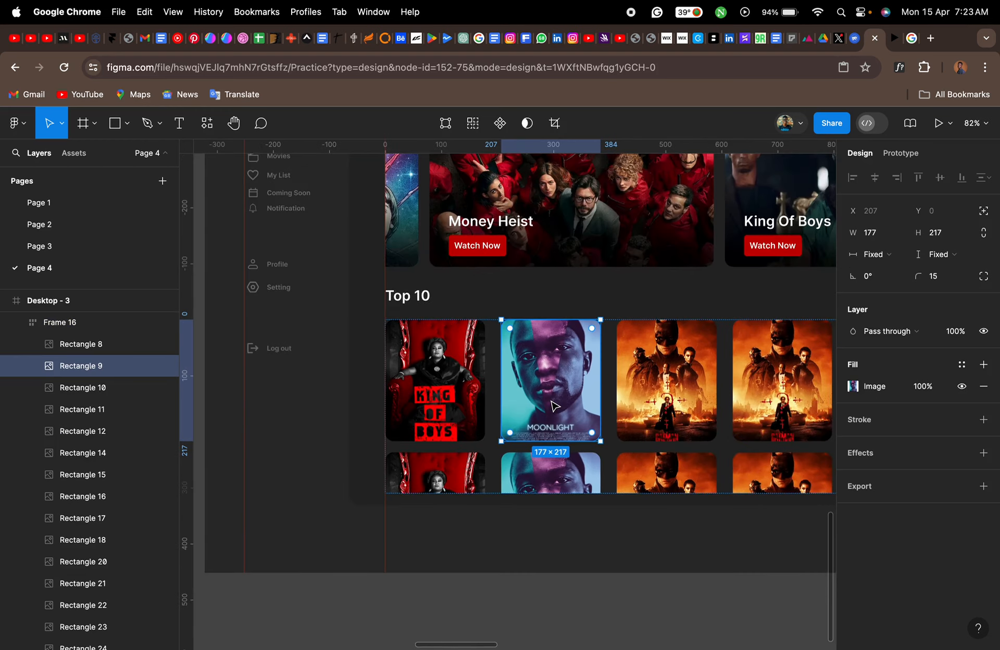
scroll(551, 400, right, 1)
key(Delete)
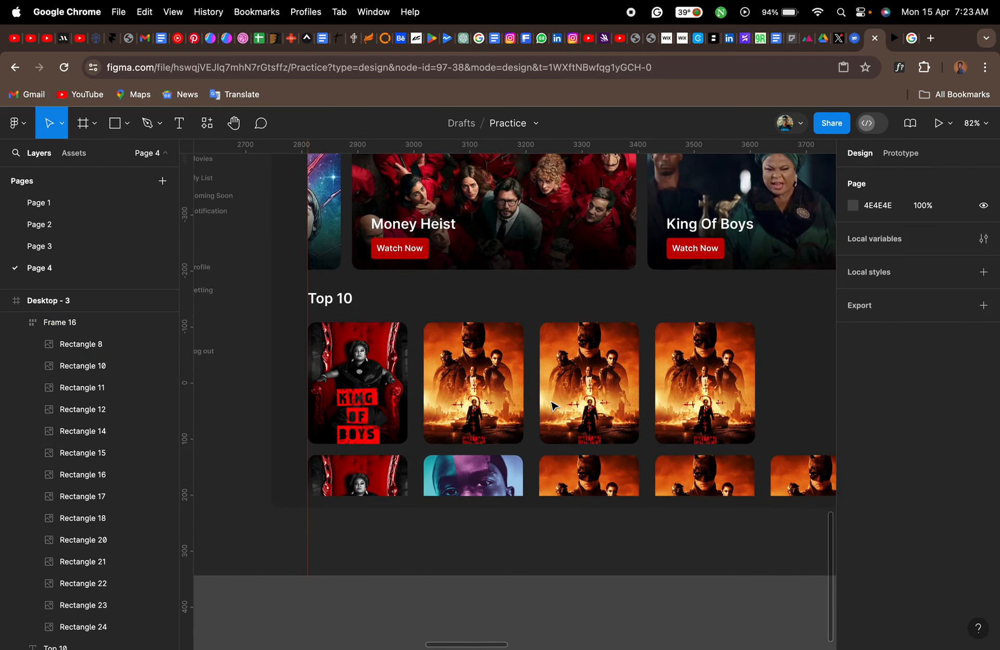
scroll(755, 395, right, 2)
scroll(755, 394, down, 1)
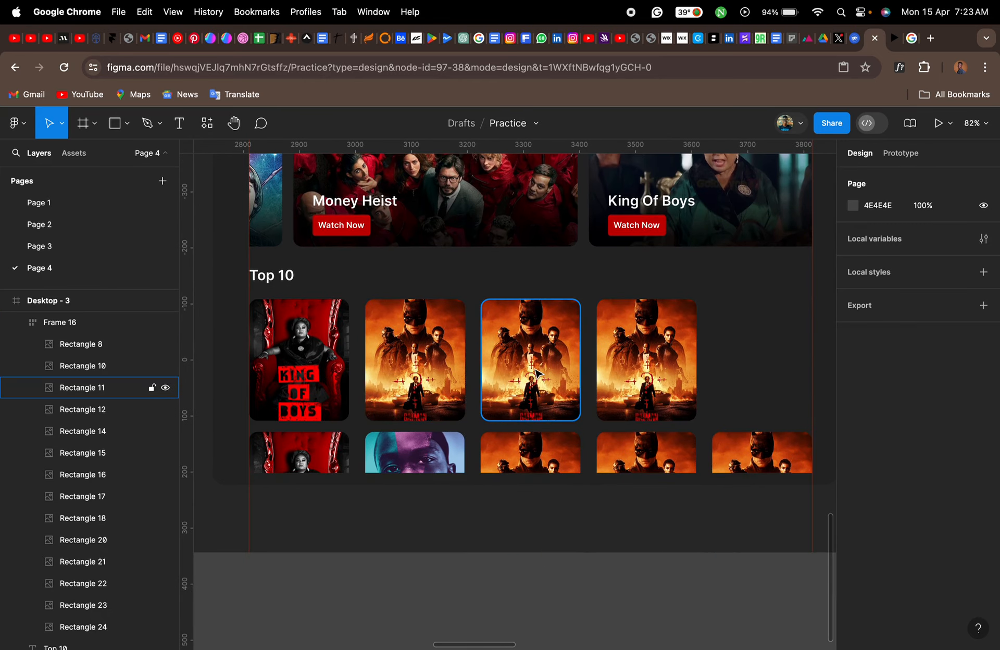
key(super+z)
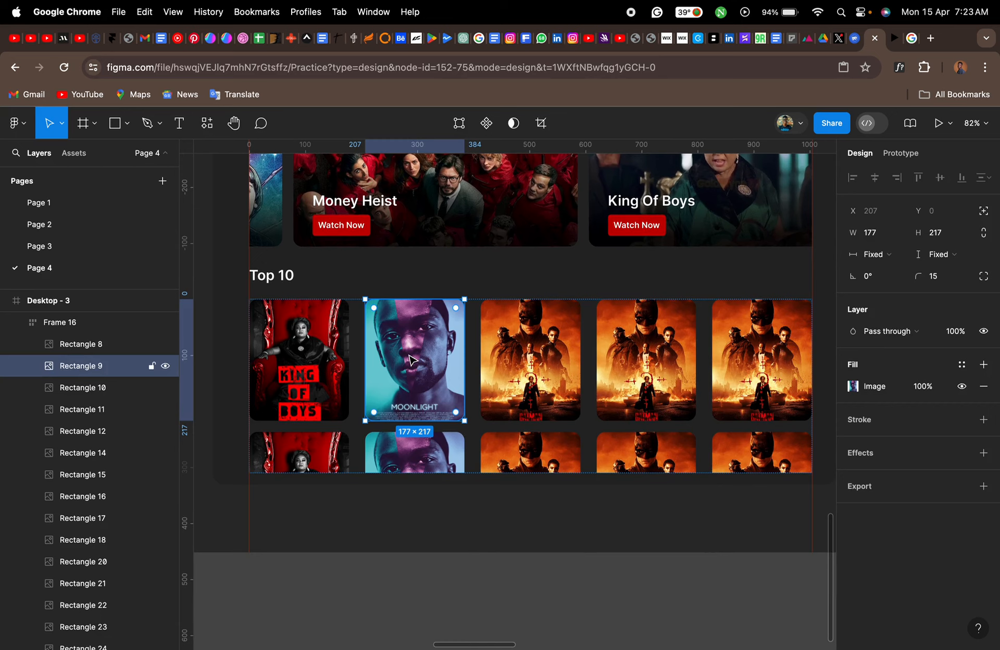
- Rearrange the first row of posters into the order Batman, Moonlight, Batman, Batman, King of Boys
drag(412, 359, 530, 360)
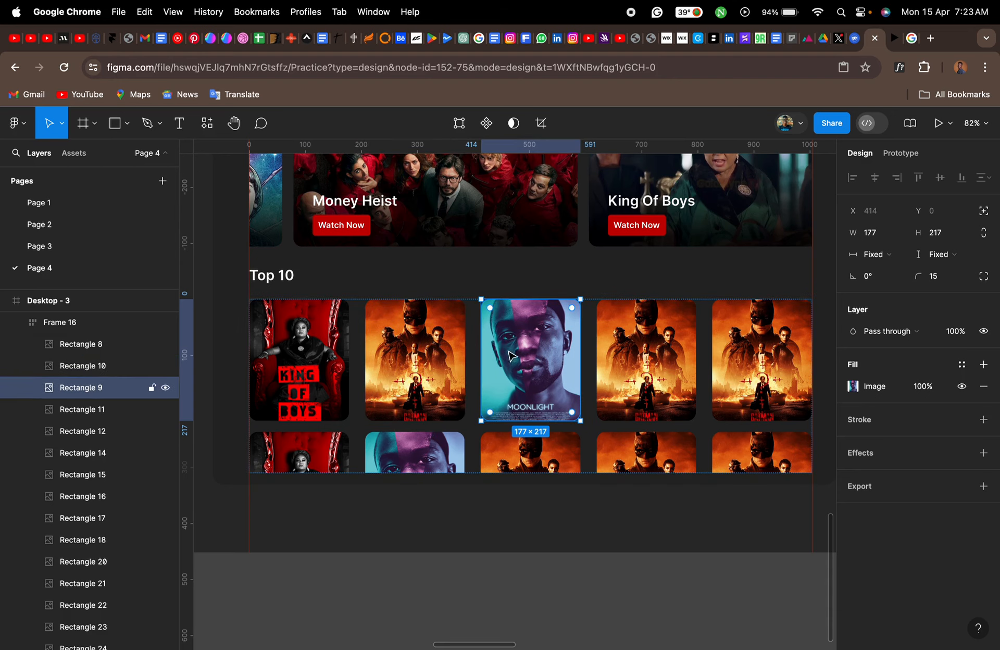
drag(301, 360, 693, 359)
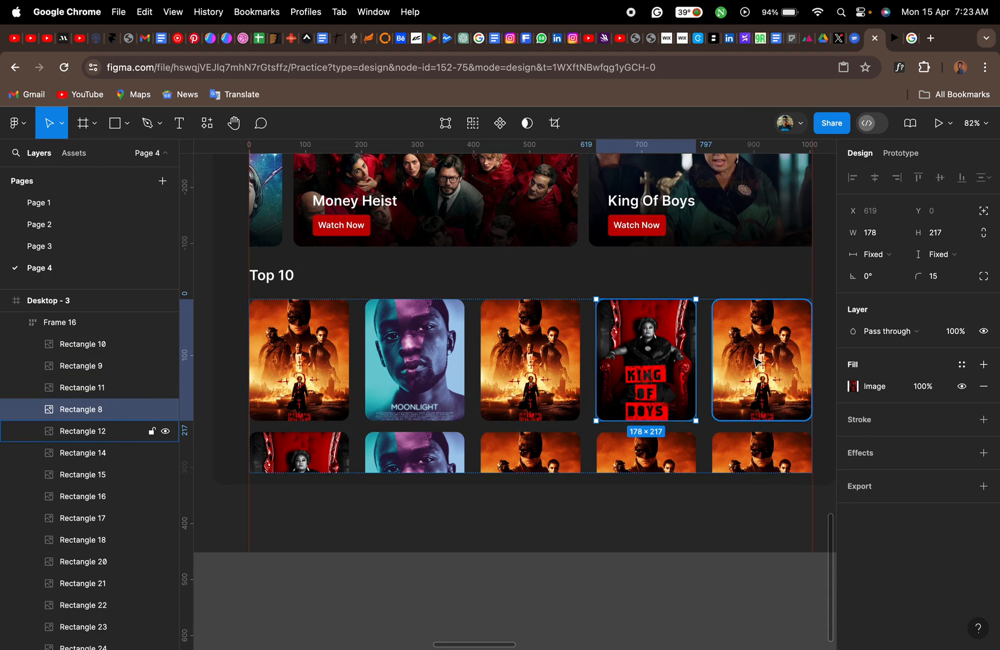
drag(756, 360, 658, 358)
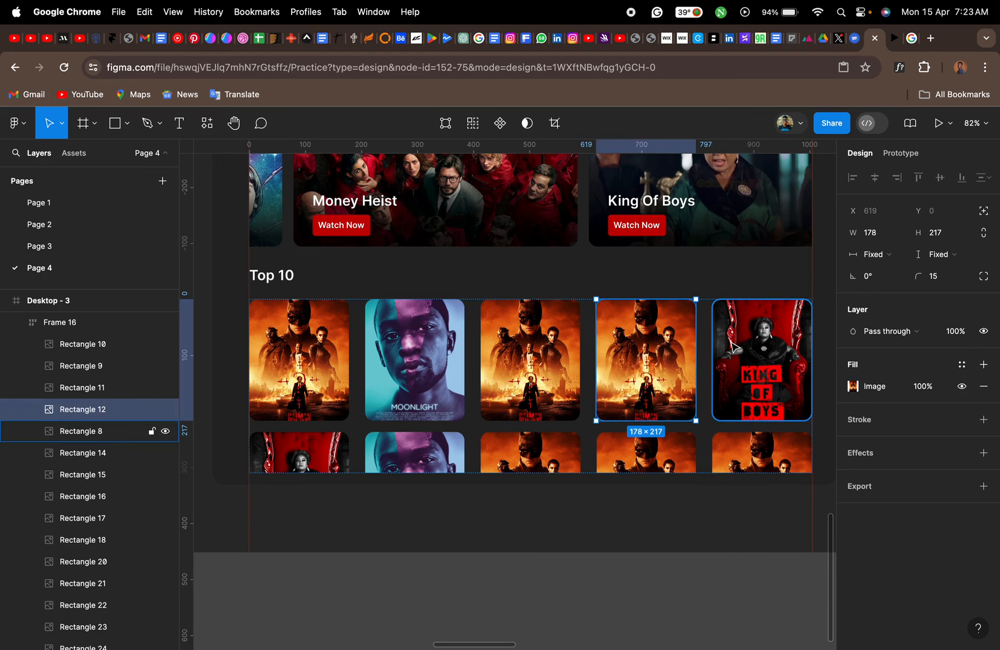
scroll(733, 348, right, 1)
scroll(734, 347, left, 1)
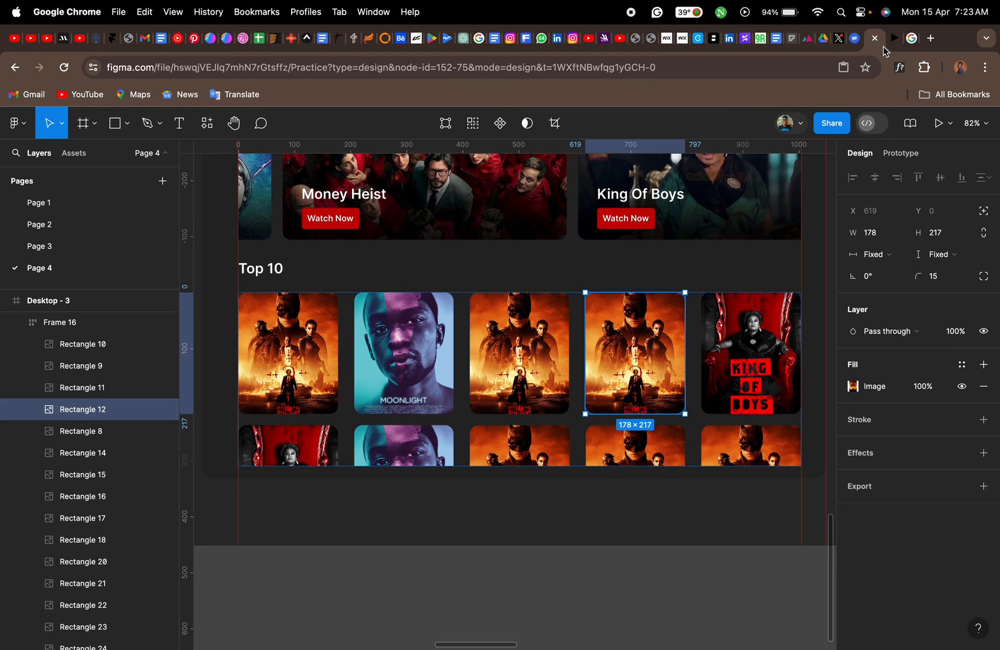
- Switch to the prototype preview and check the reordered Top 10 posters, scrolling them vertically and the banner row sideways
click(892, 38)
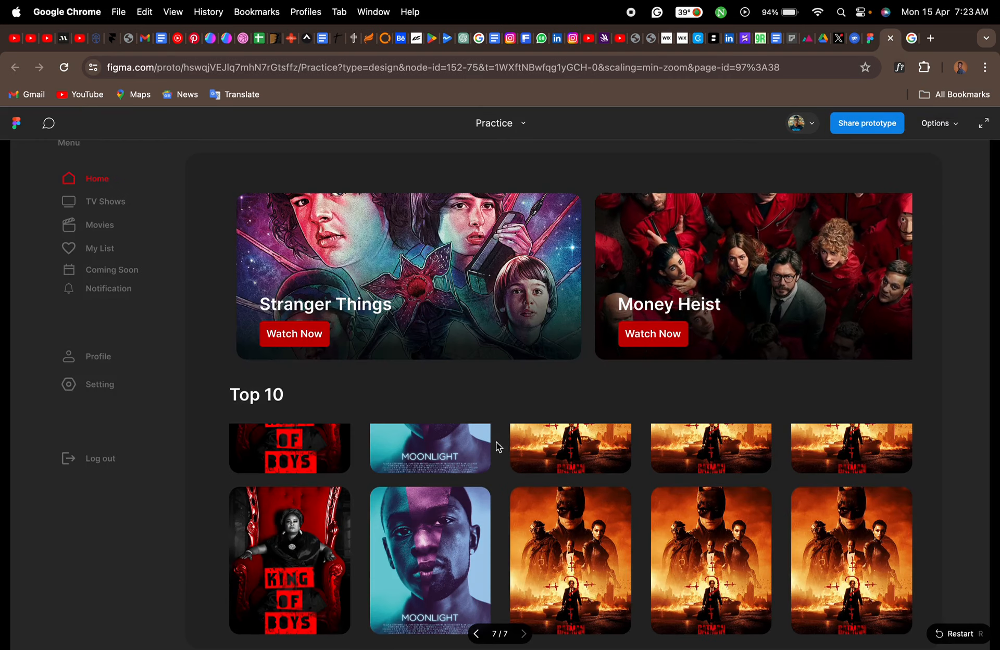
scroll(470, 456, up, 4)
scroll(469, 458, up, 2)
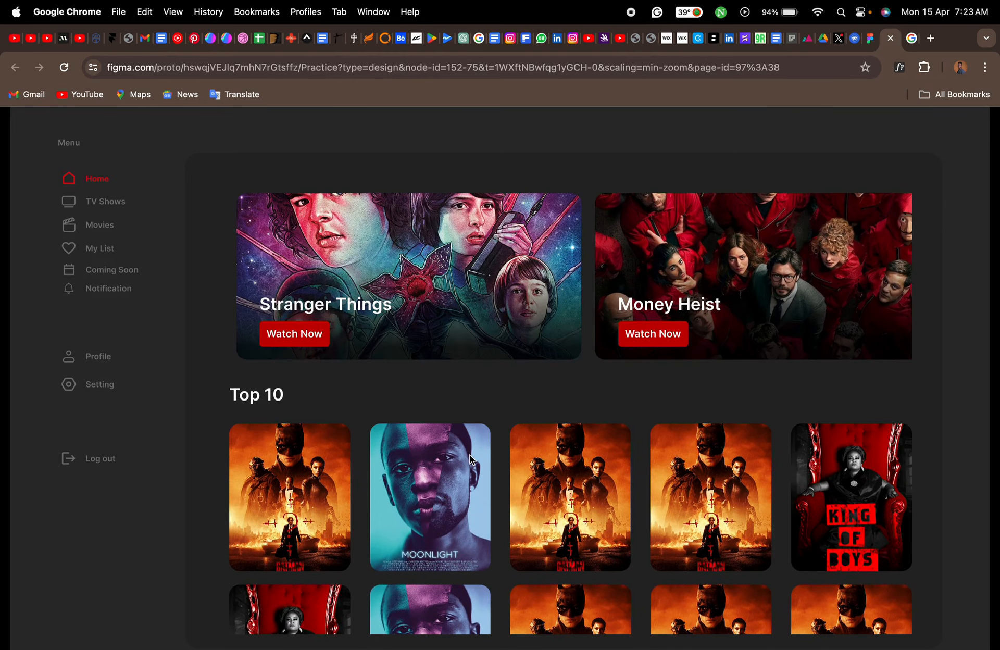
scroll(470, 459, down, 5)
scroll(470, 460, up, 3)
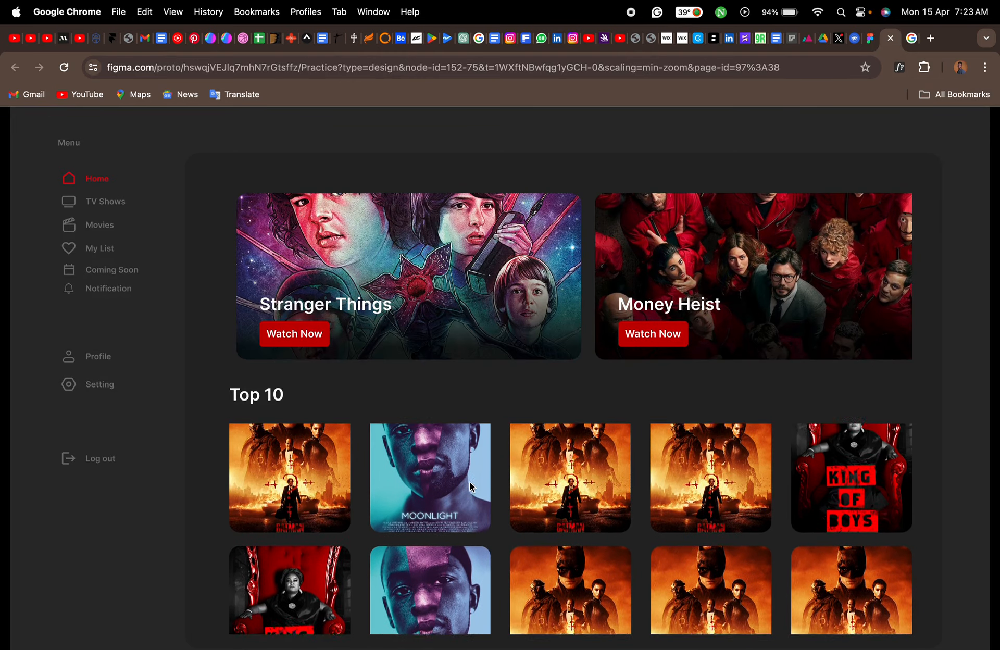
scroll(542, 284, right, 4)
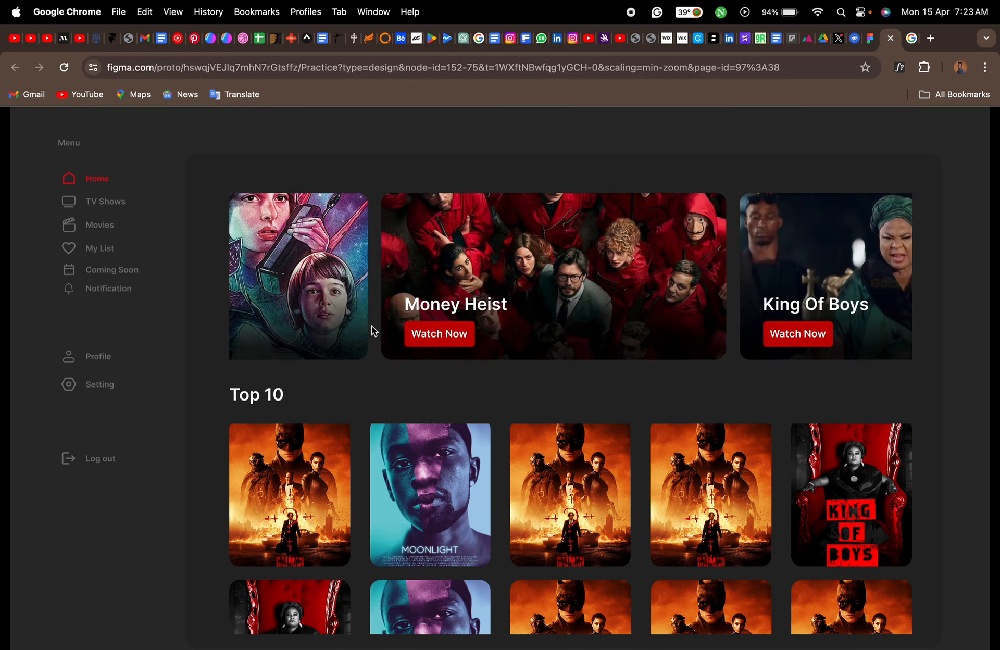
key(ctrl+Up)
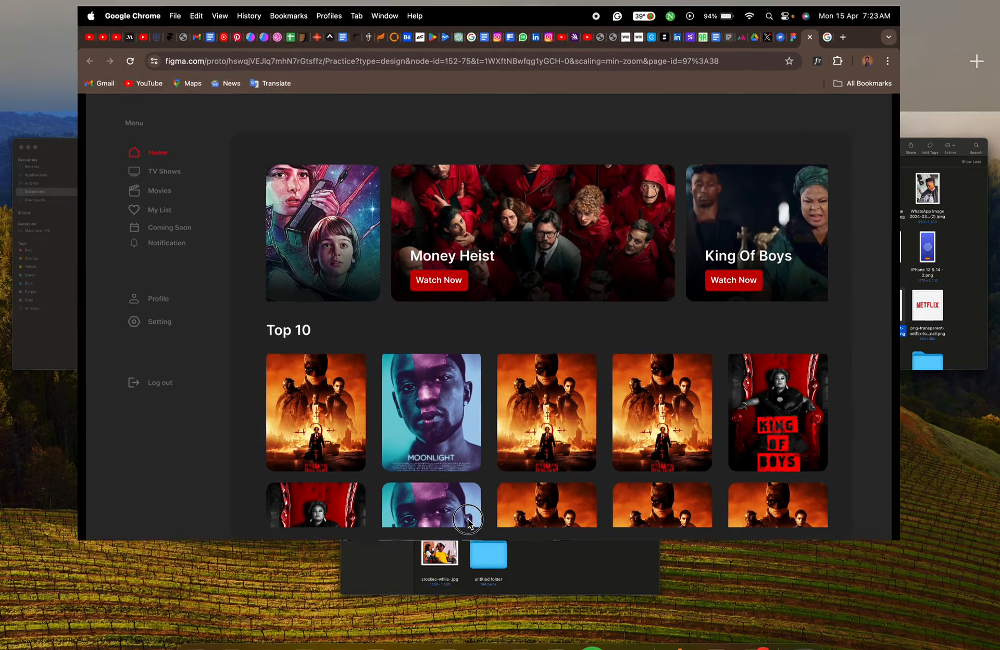
key(ctrl+Up)
scroll(469, 524, down, 5)
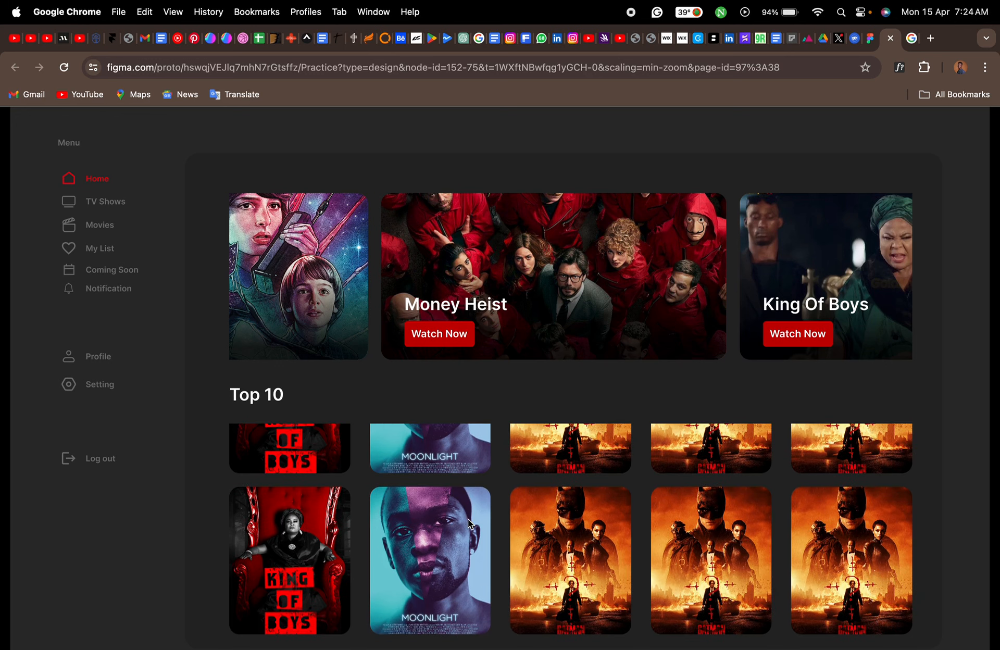
scroll(469, 523, up, 5)
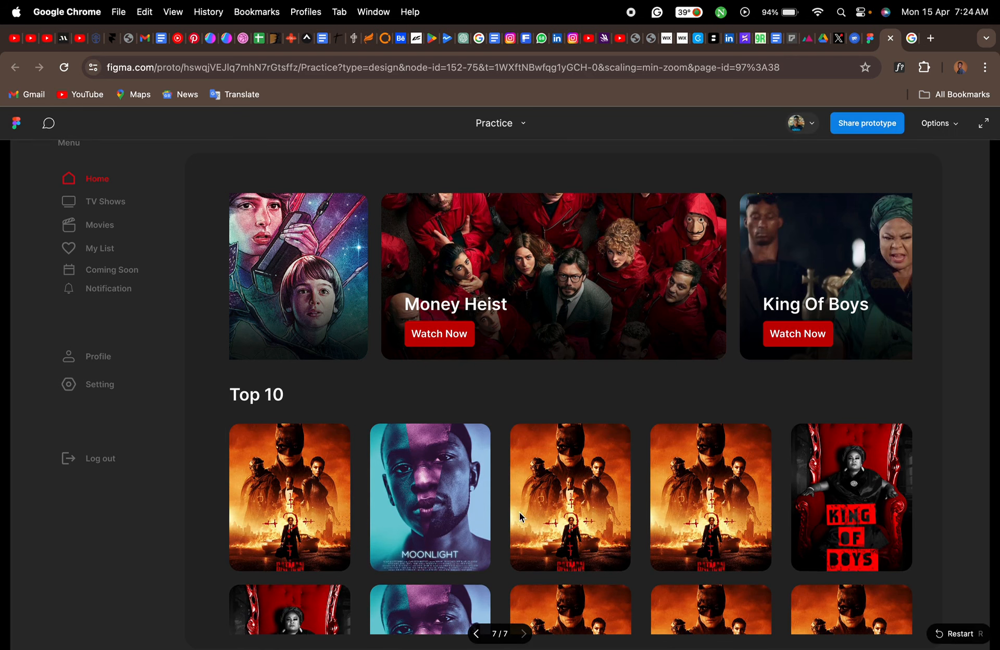
scroll(493, 518, down, 3)
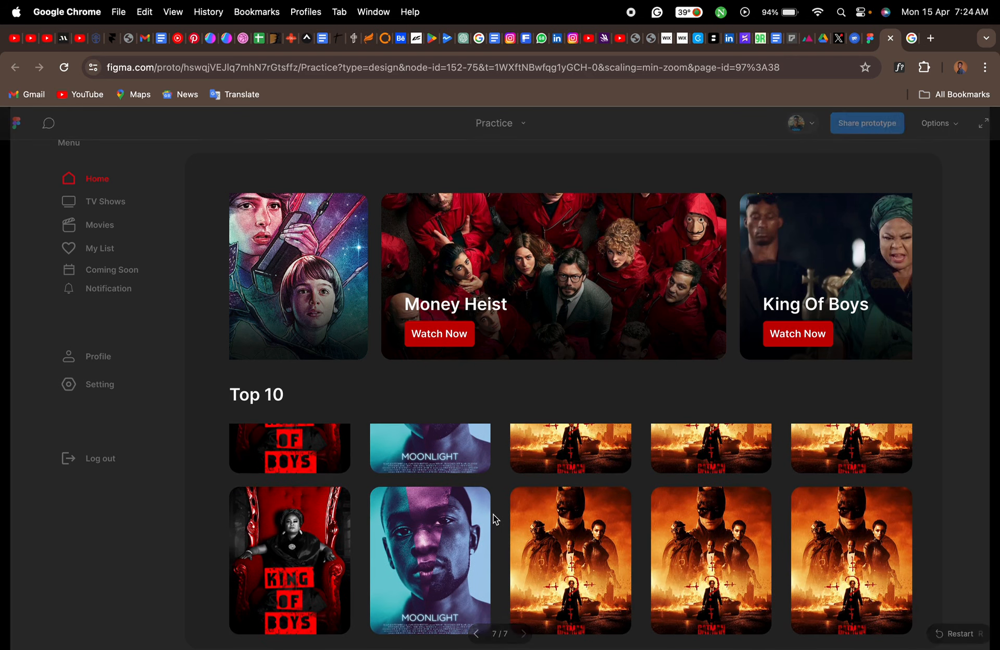